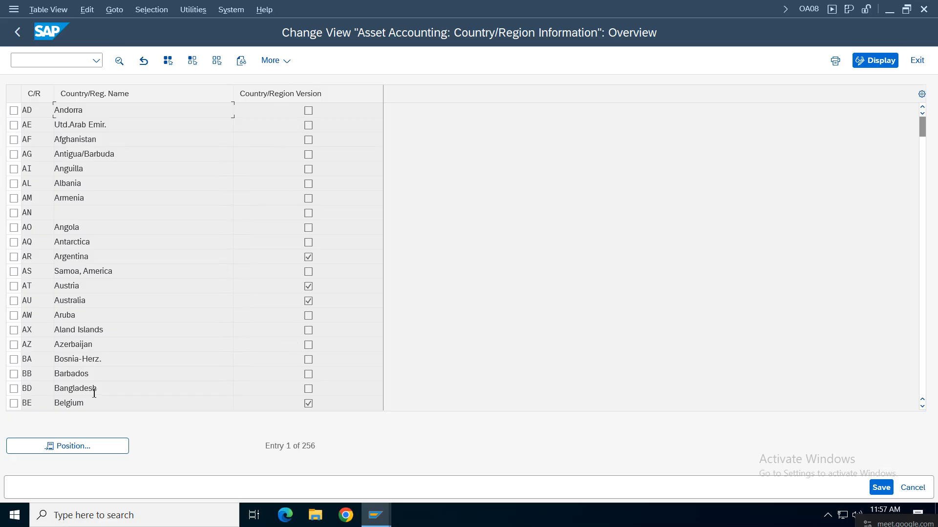
# Step: Look up country IN in the asset accounting country settings, check its country version flag, and return to the Display IMG structure
pyautogui.click(104, 446)
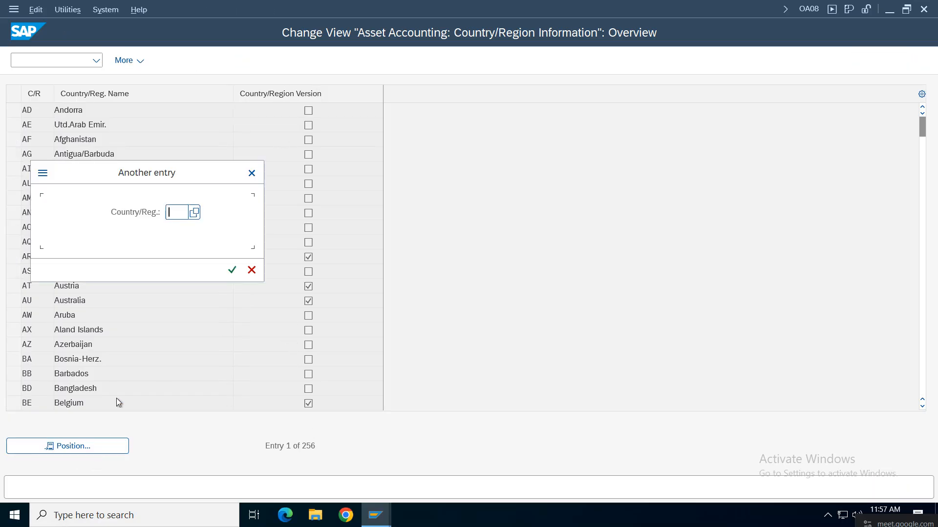
pyautogui.write('IN')
pyautogui.press('Return')
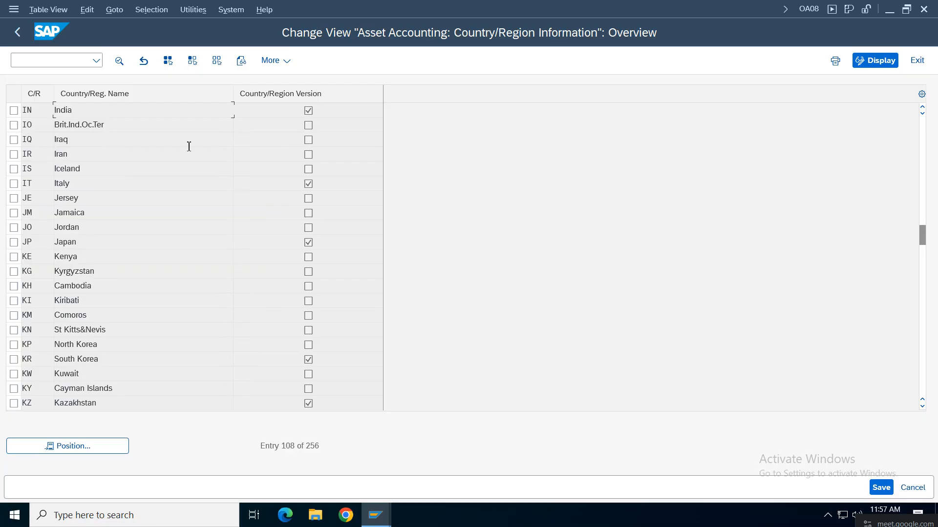
pyautogui.click(17, 32)
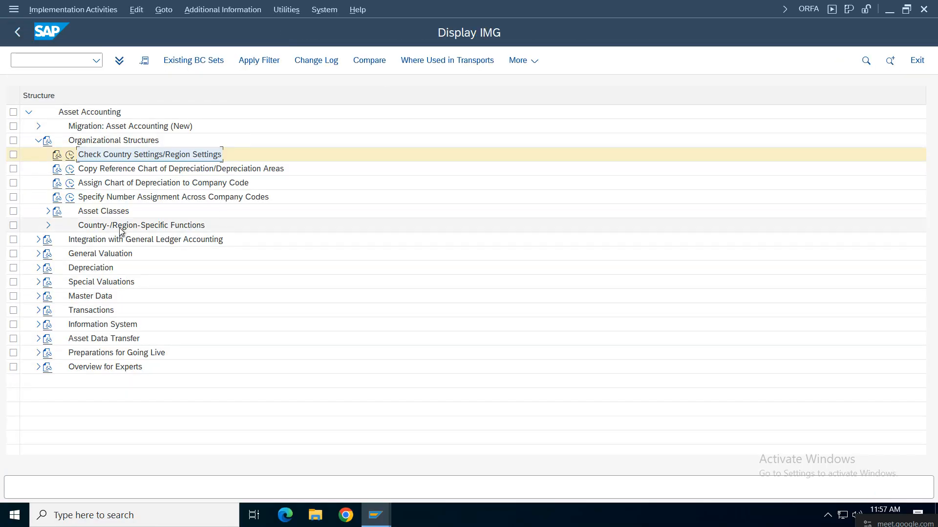
# Step: Open the Copy Reference Chart of Depreciation activity, view its source and target chart fields, and leave without copying
pyautogui.click(66, 168)
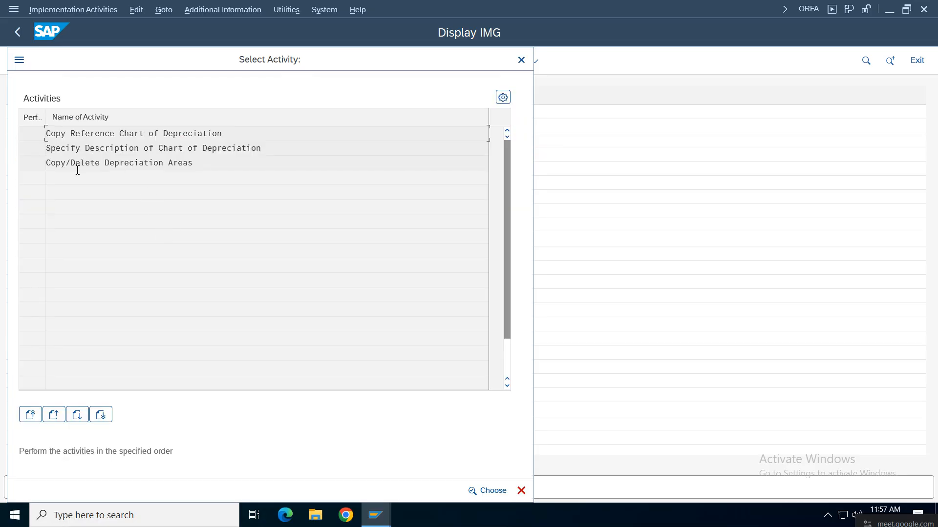
pyautogui.doubleClick(98, 135)
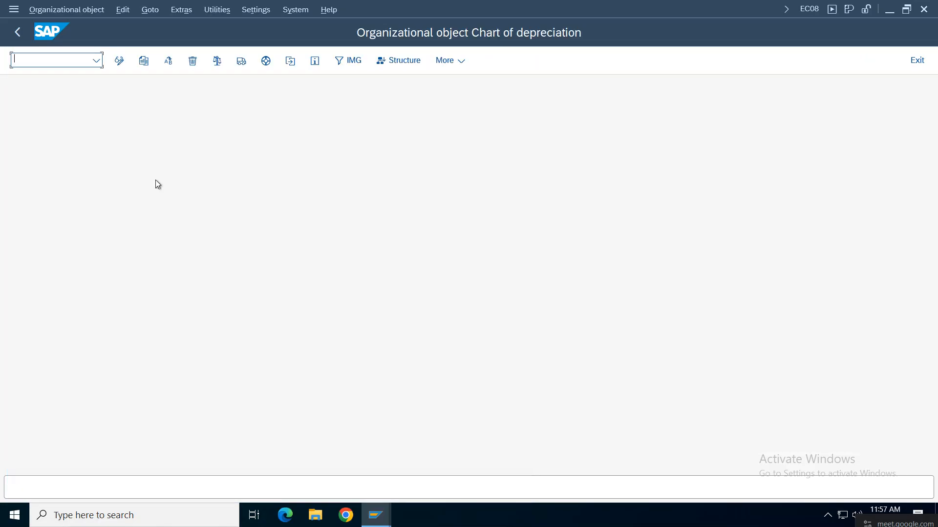
pyautogui.click(141, 64)
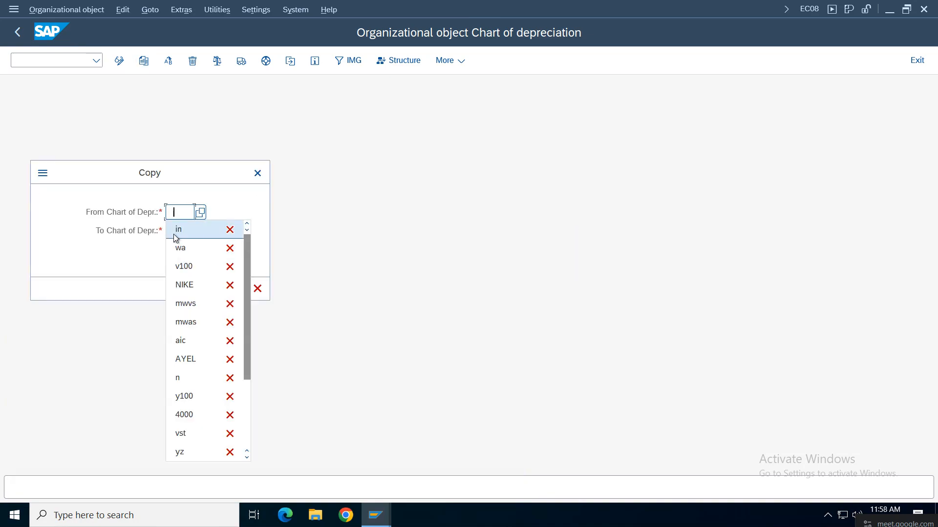
pyautogui.click(116, 230)
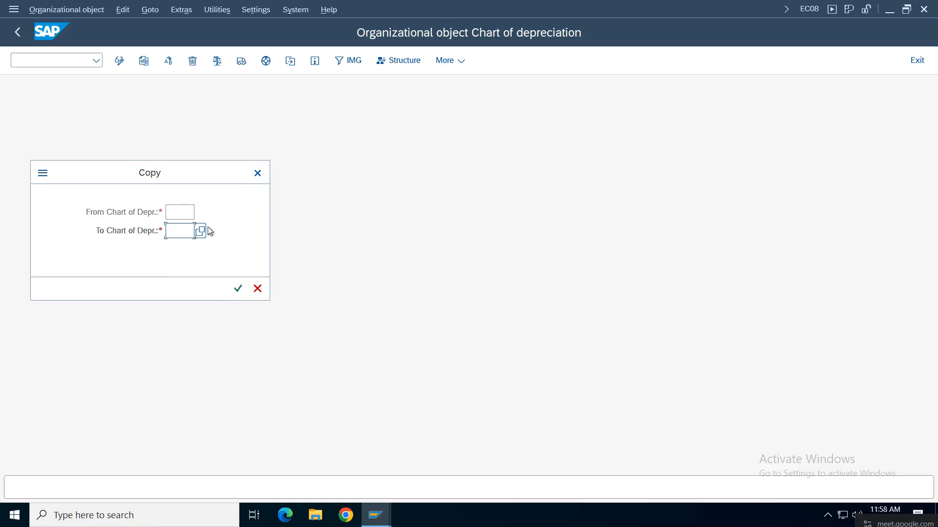
pyautogui.click(258, 173)
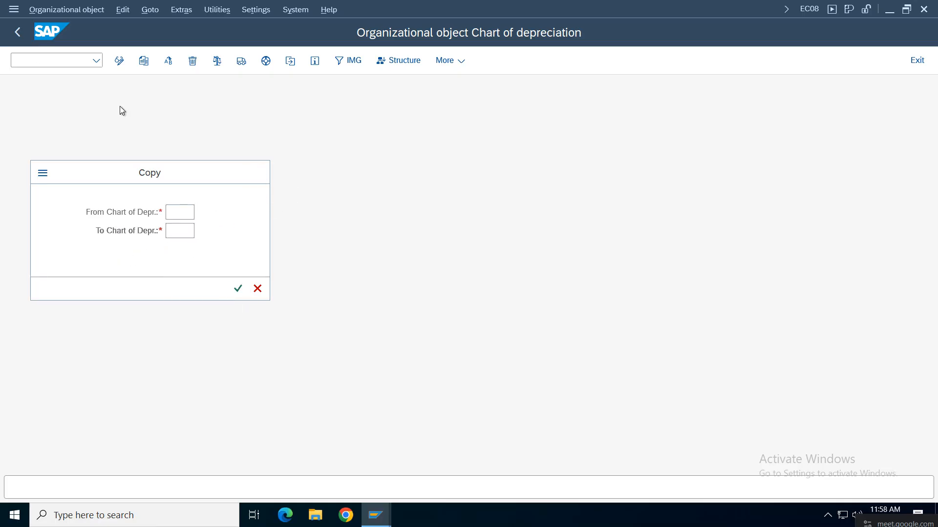
pyautogui.click(18, 33)
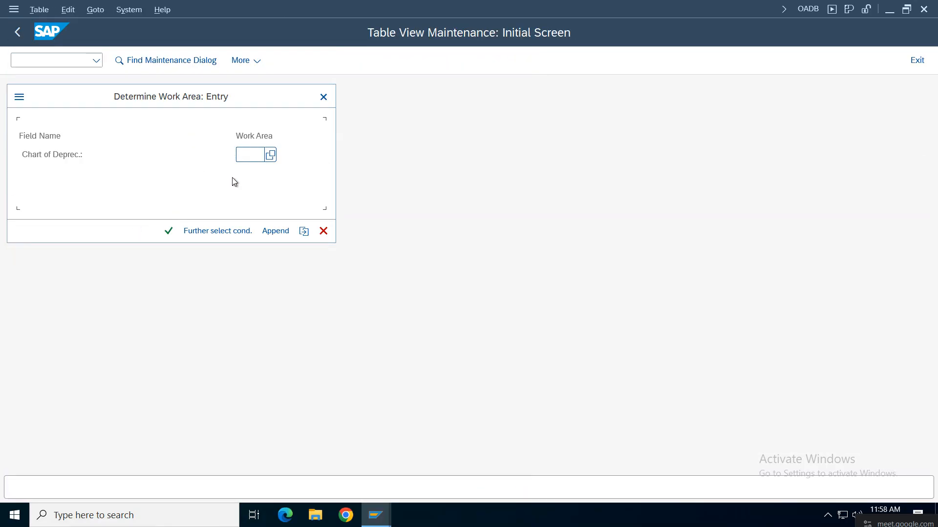
# Step: Open the depreciation areas for chart of depreciation CDVE
pyautogui.click(249, 155)
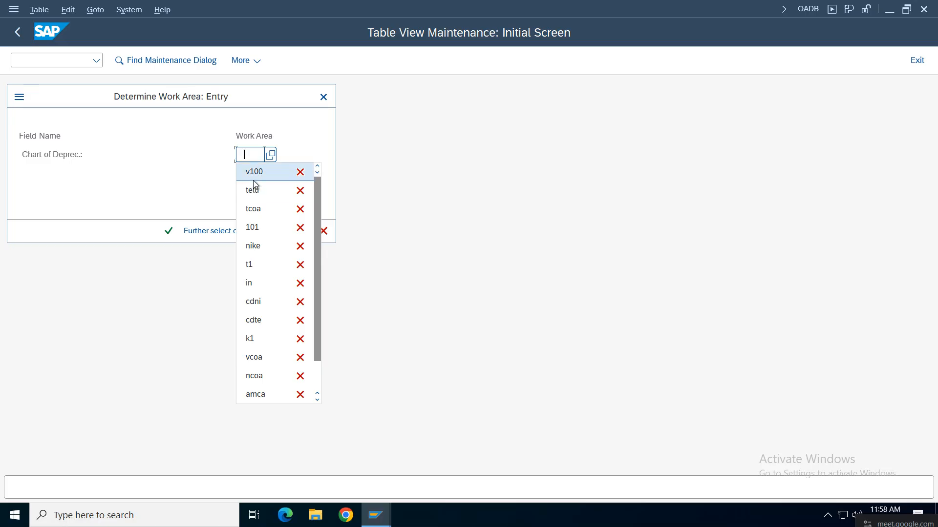
pyautogui.click(253, 155)
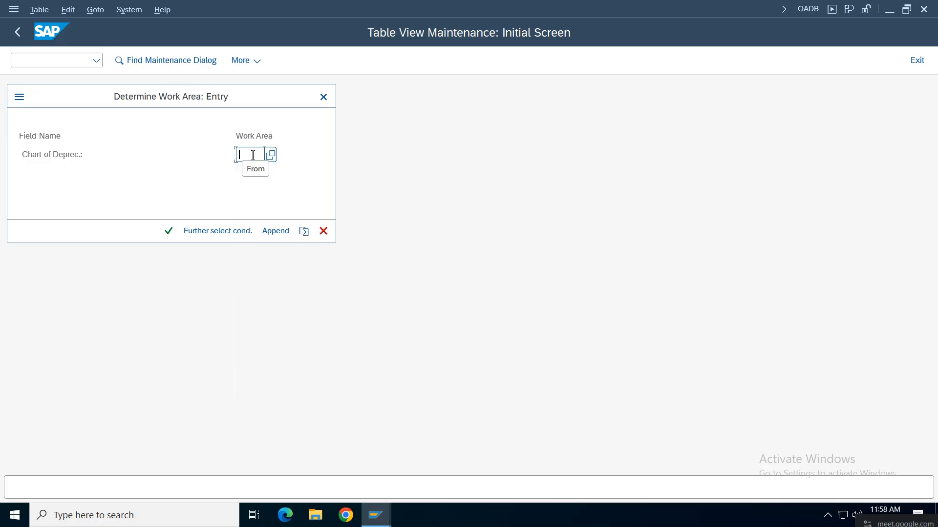
pyautogui.write('cdt')
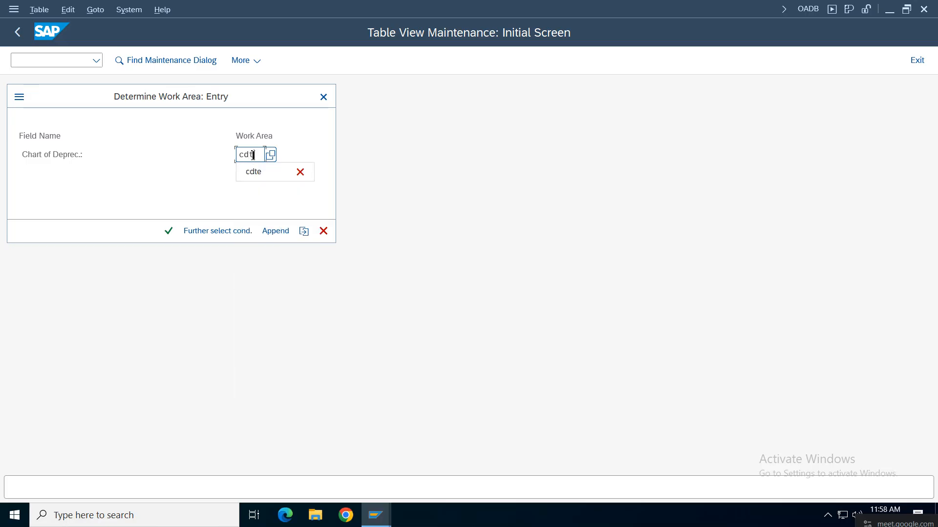
pyautogui.press('BackSpace')
pyautogui.write('vz')
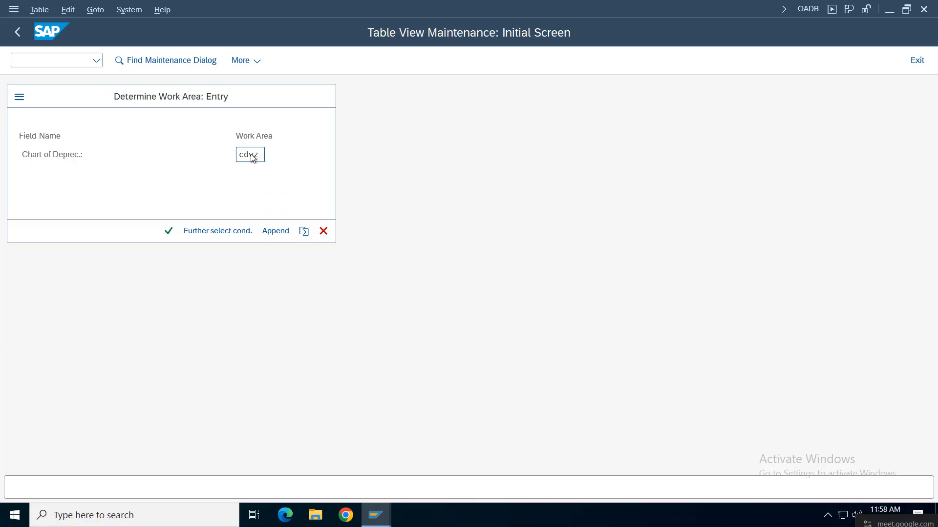
pyautogui.press('Return')
pyautogui.click(434, 344)
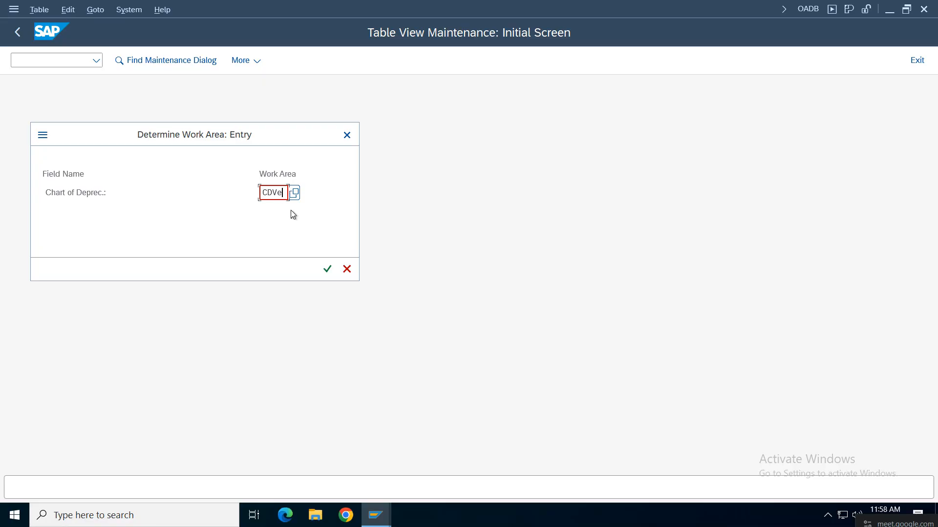
pyautogui.write('e')
pyautogui.press('Return')
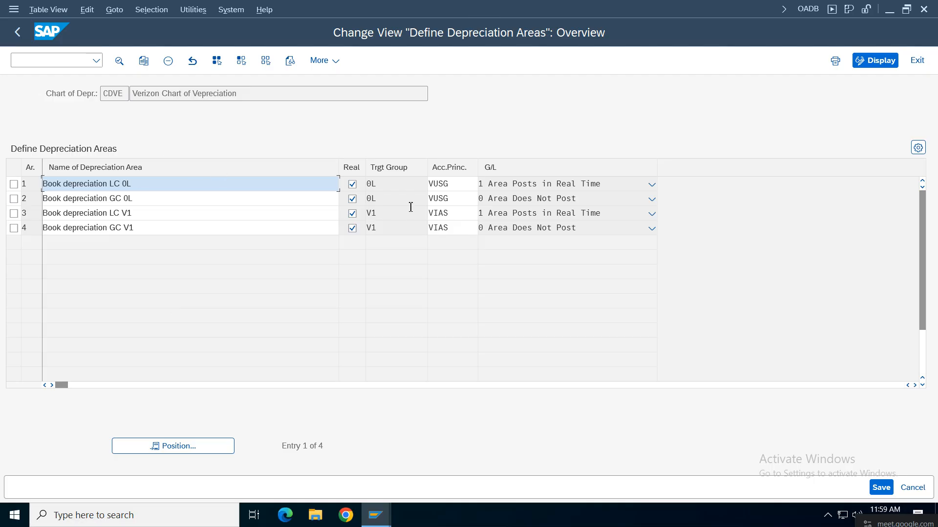
# Step: Inspect the target group of area 1, mark depreciation areas 2 and 4 for review, and return to the Display IMG structure
pyautogui.doubleClick(381, 185)
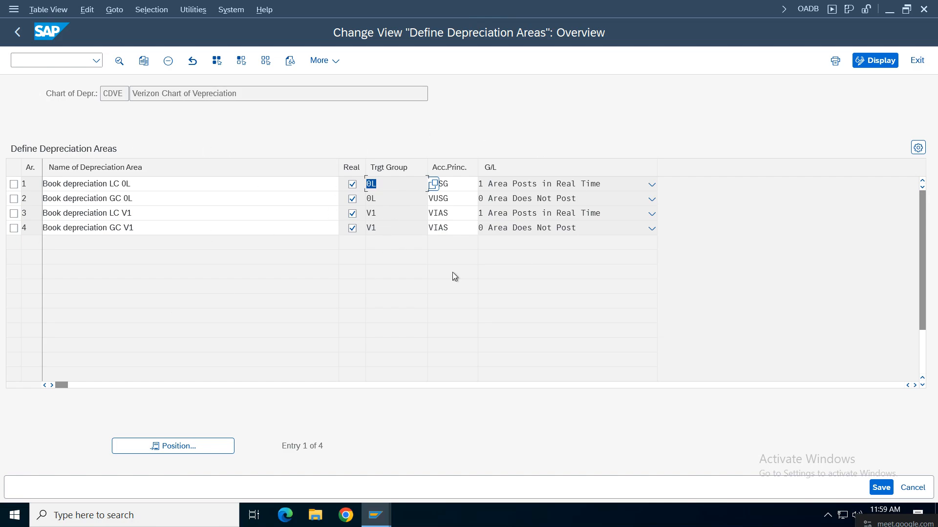
pyautogui.click(14, 199)
pyautogui.click(14, 228)
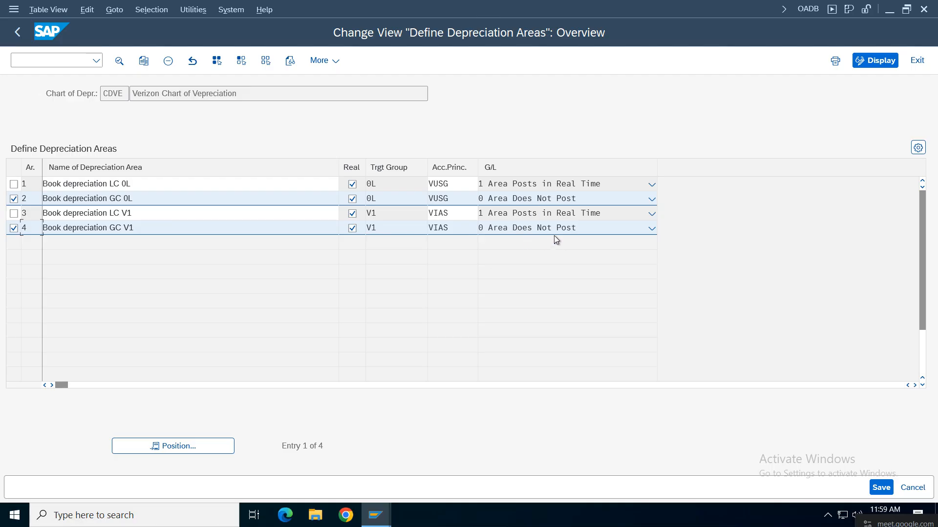
pyautogui.click(17, 32)
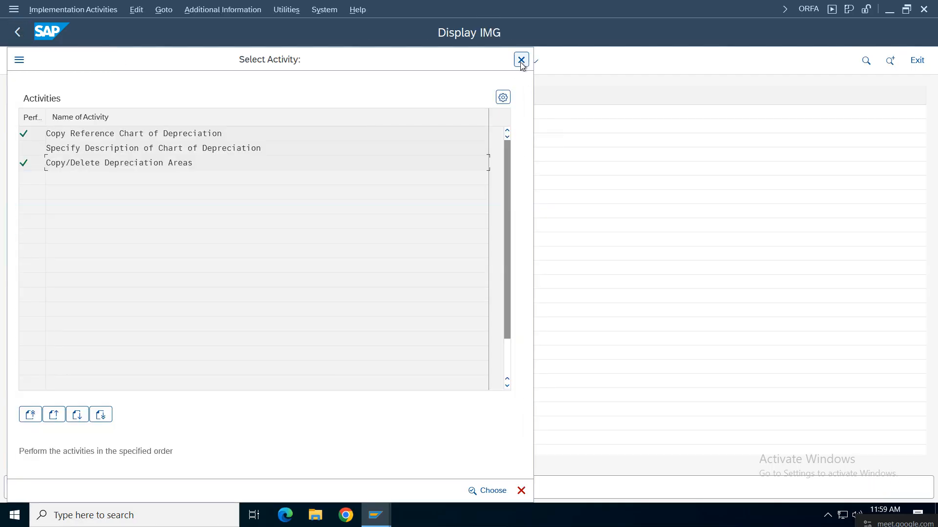
pyautogui.click(521, 62)
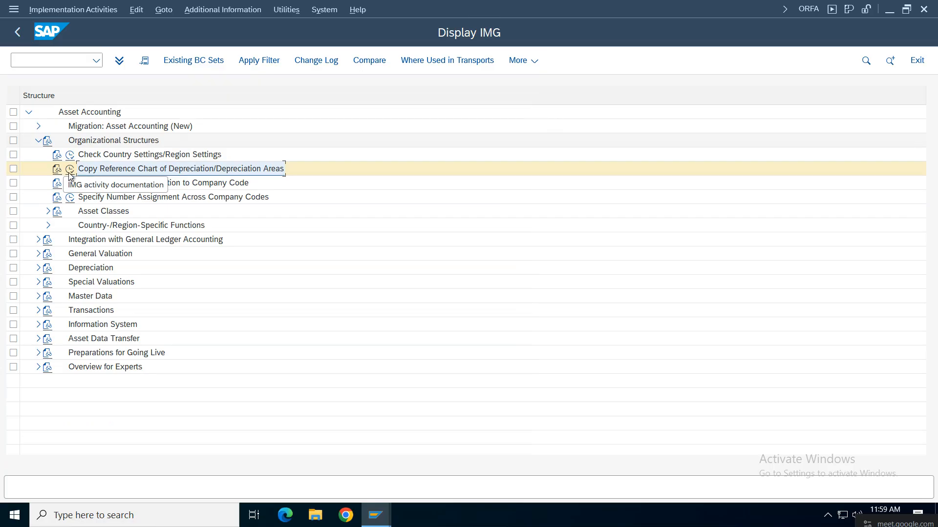
# Step: Find chart CDVE in the Specify Description of Chart of Depreciation activity, check its description, and return to the Display IMG structure
pyautogui.click(70, 171)
pyautogui.doubleClick(133, 150)
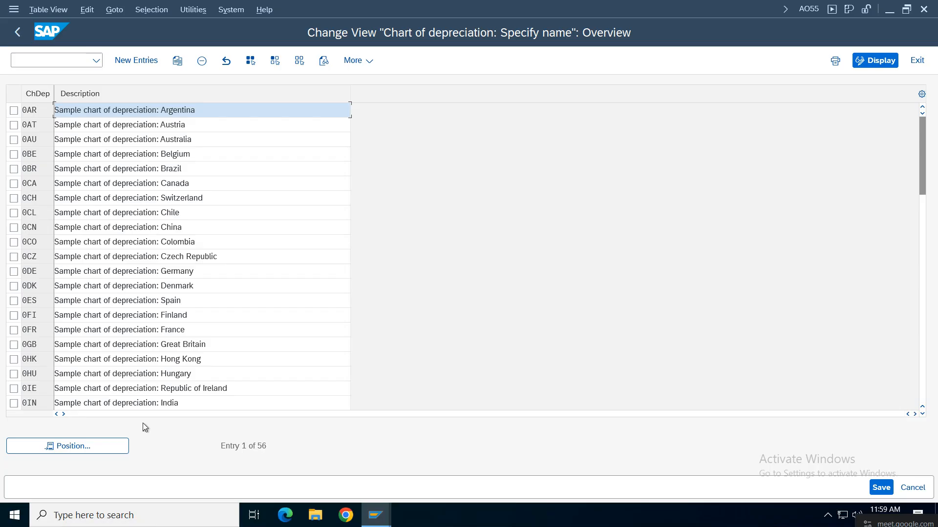
pyautogui.click(81, 447)
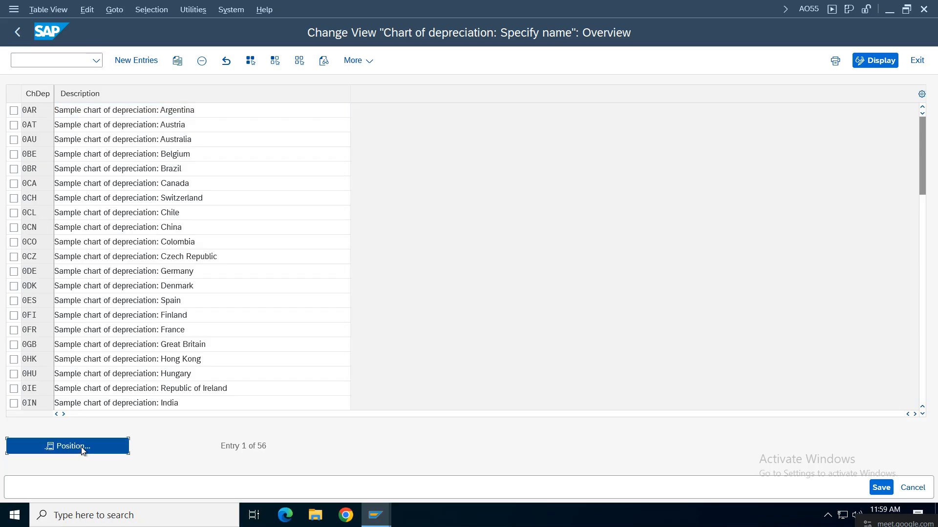
pyautogui.write('CDVE')
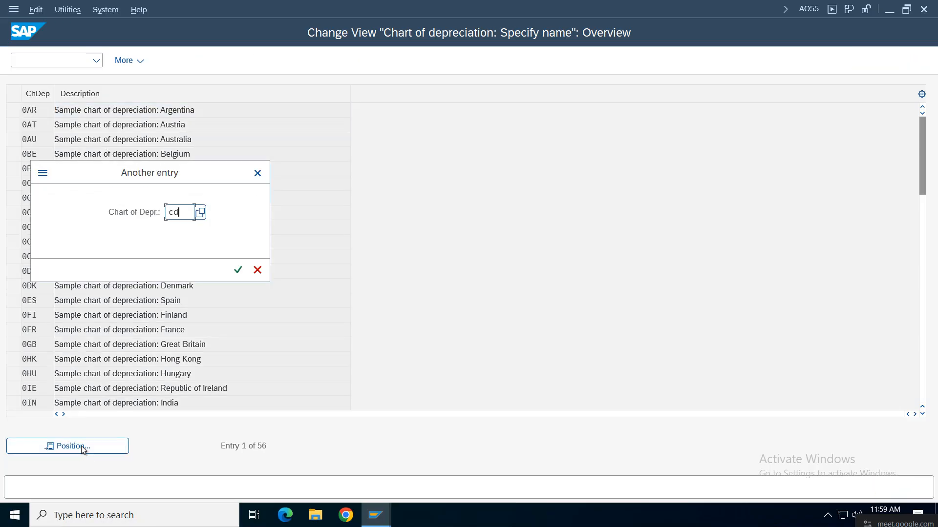
pyautogui.press('Return')
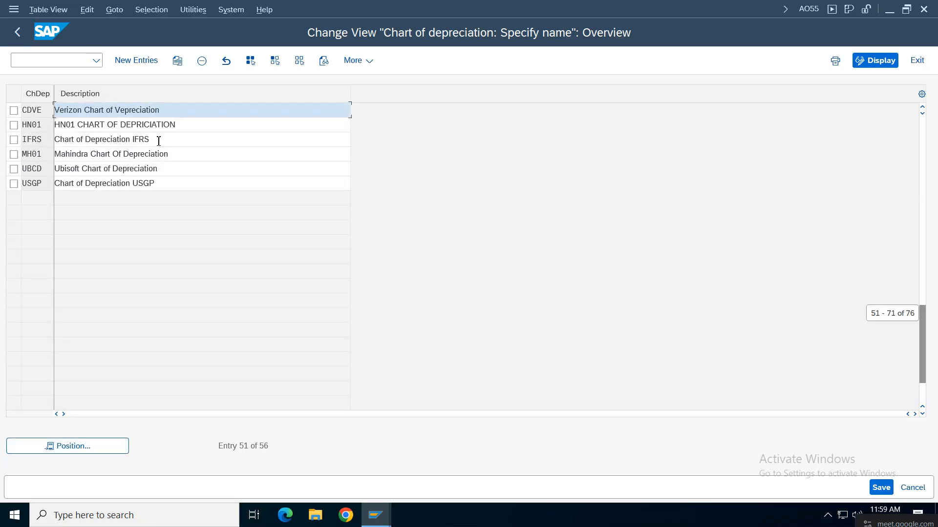
pyautogui.moveTo(168, 110); pyautogui.dragTo(11, 102)
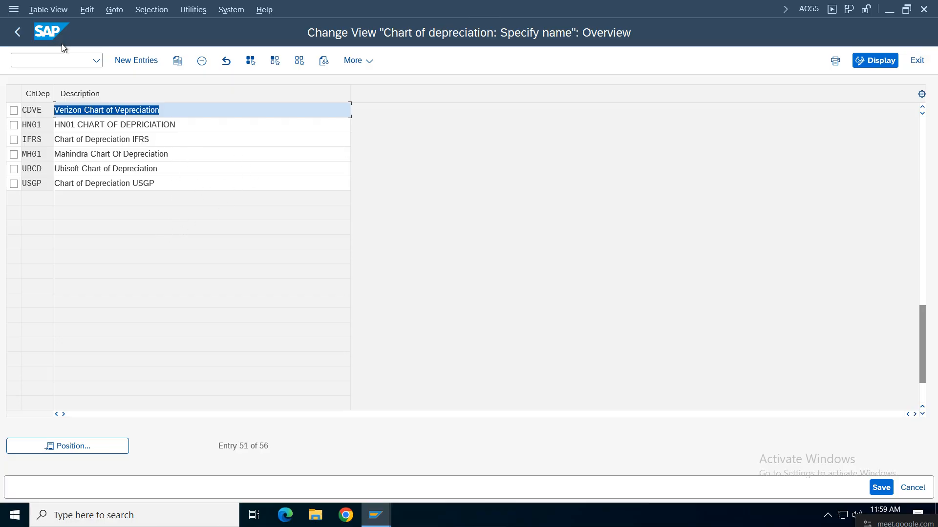
pyautogui.click(17, 32)
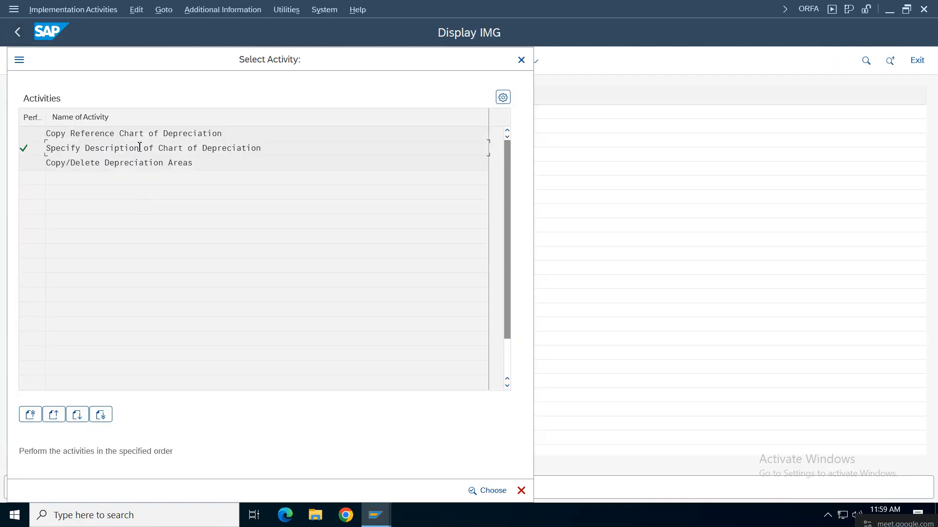
pyautogui.click(521, 59)
# Step: Look up company code VZ01 in Assign Chart of Depreciation to Company Code, check its chart assignment, and return to the Display IMG structure
pyautogui.click(104, 185)
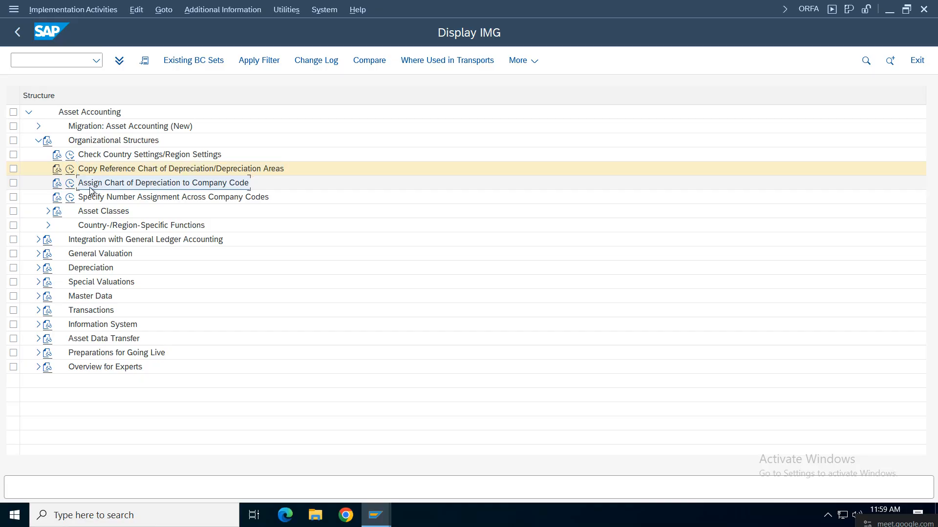
pyautogui.click(70, 184)
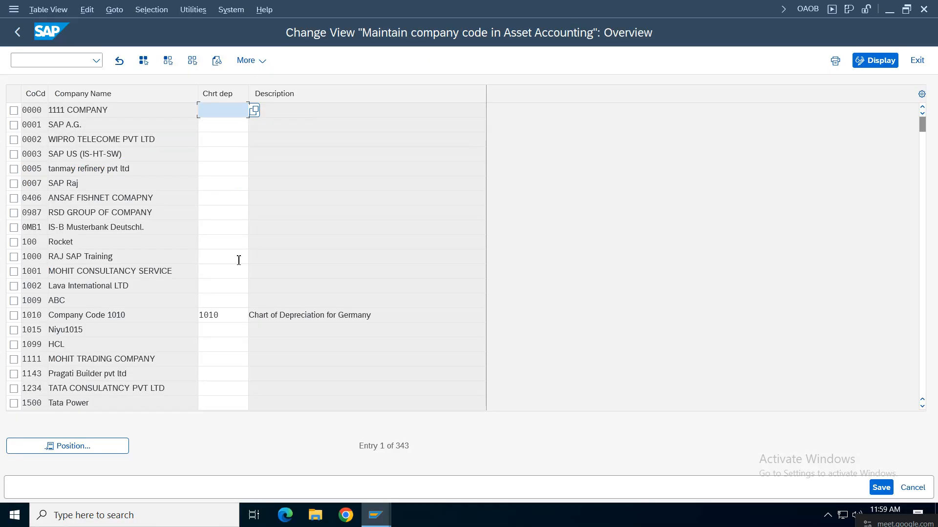
pyautogui.click(73, 446)
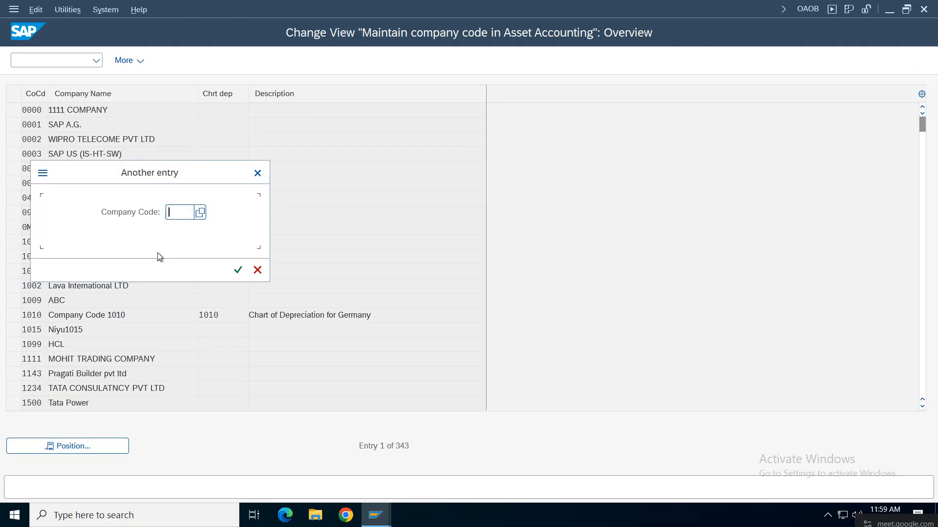
pyautogui.write('1000')
pyautogui.press('Return')
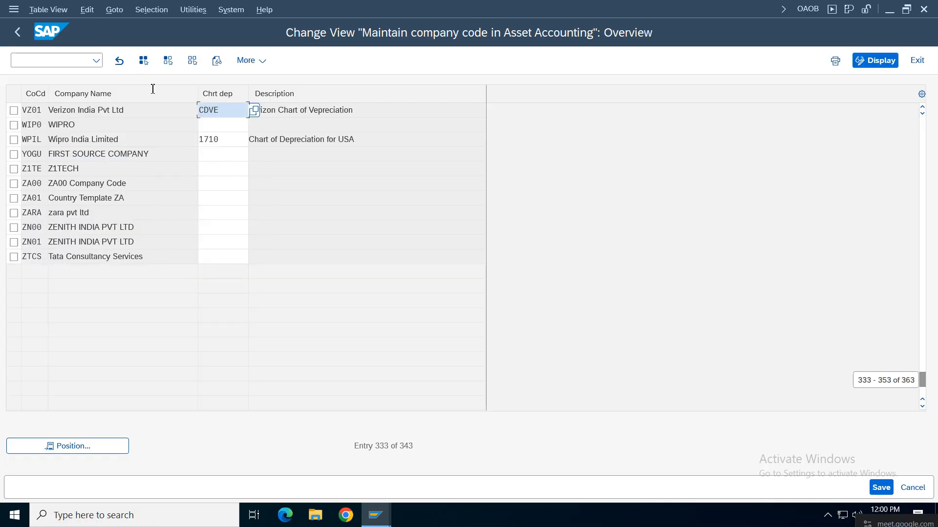
pyautogui.press('Tab')
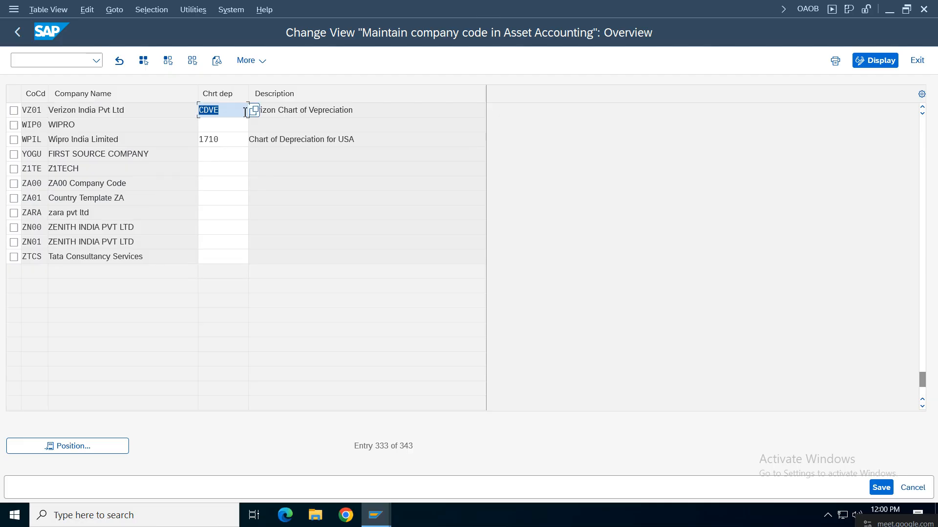
pyautogui.press('Tab')
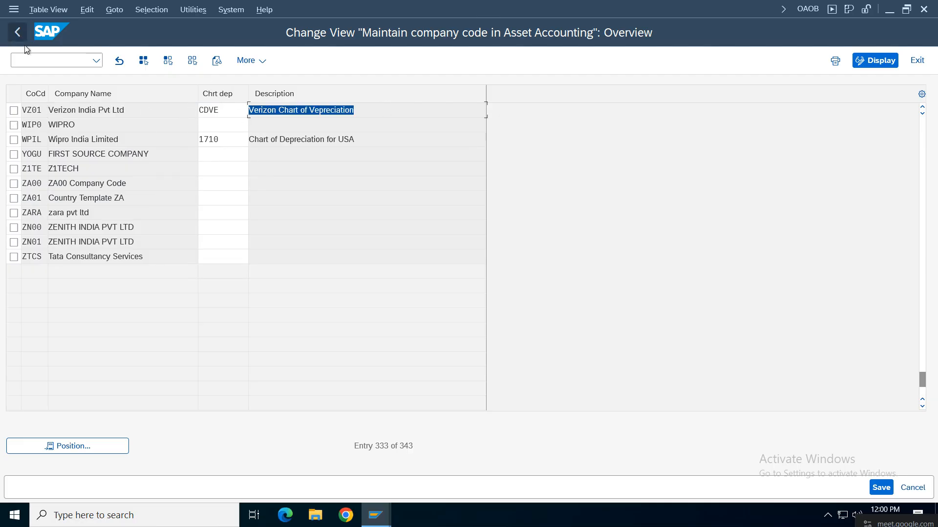
pyautogui.click(15, 40)
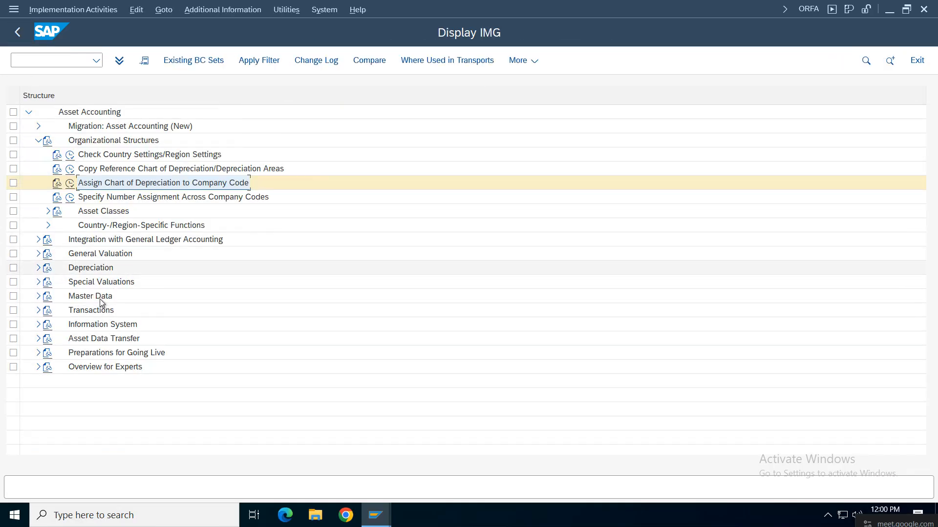
# Step: Under General Valuation > Currencies, open the parallel currency settings for chart of depreciation CDVE
pyautogui.click(48, 259)
pyautogui.click(39, 253)
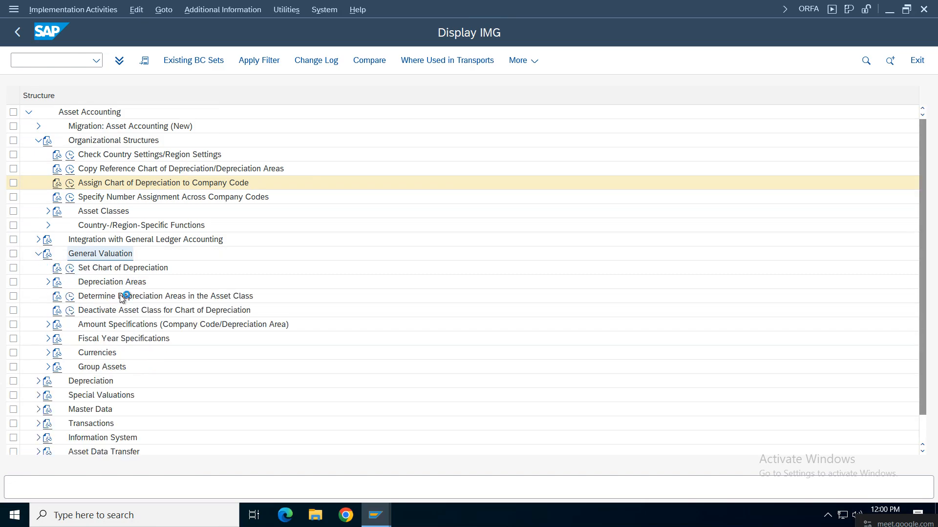
pyautogui.click(86, 357)
pyautogui.click(48, 353)
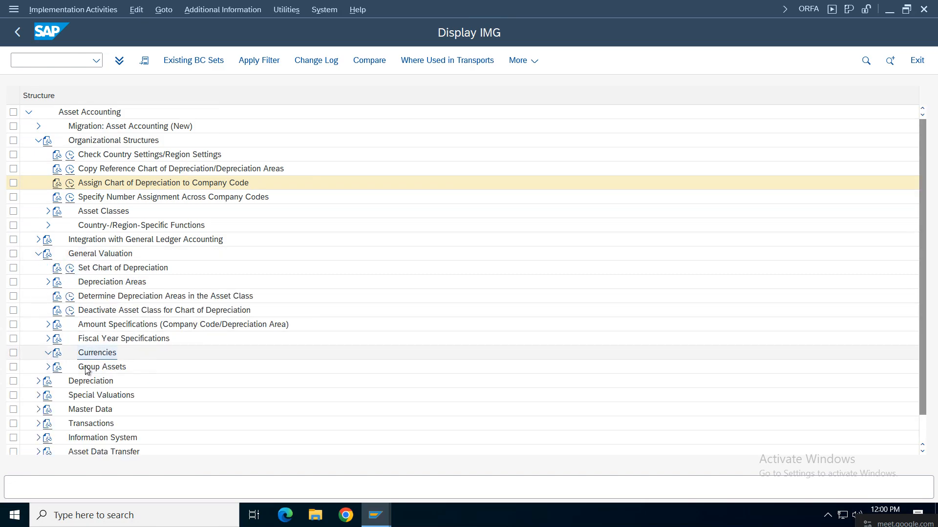
pyautogui.click(81, 382)
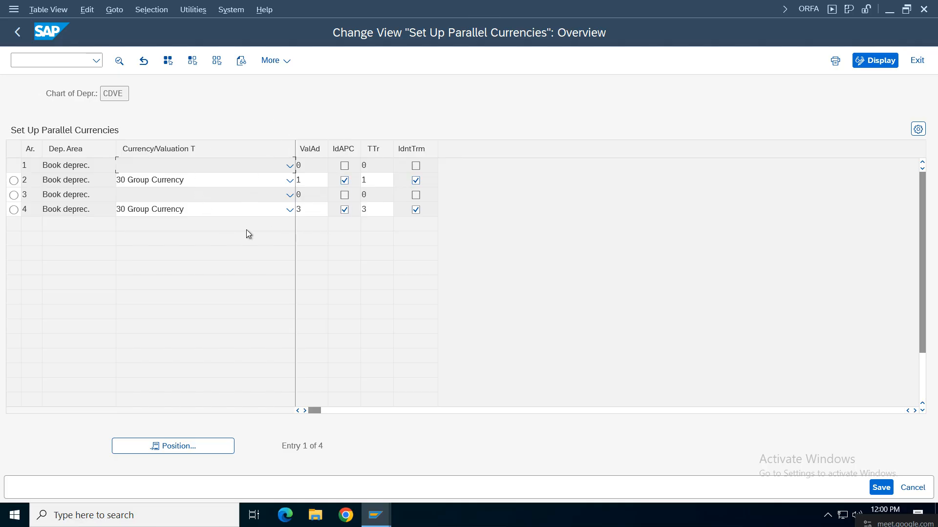
# Step: Return from the parallel currency settings to the Display IMG structure, collapse General Valuation, and expand Asset Classes under Organizational Structures
pyautogui.click(16, 38)
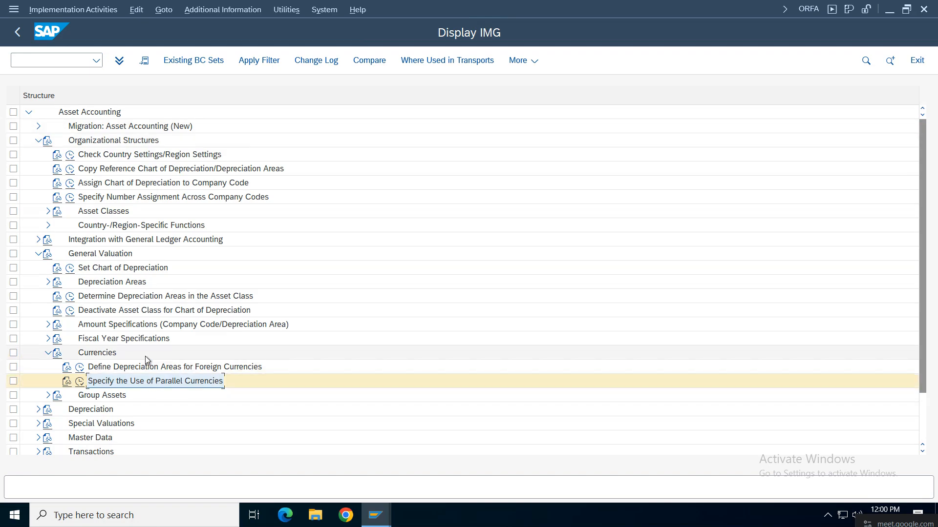
pyautogui.click(121, 370)
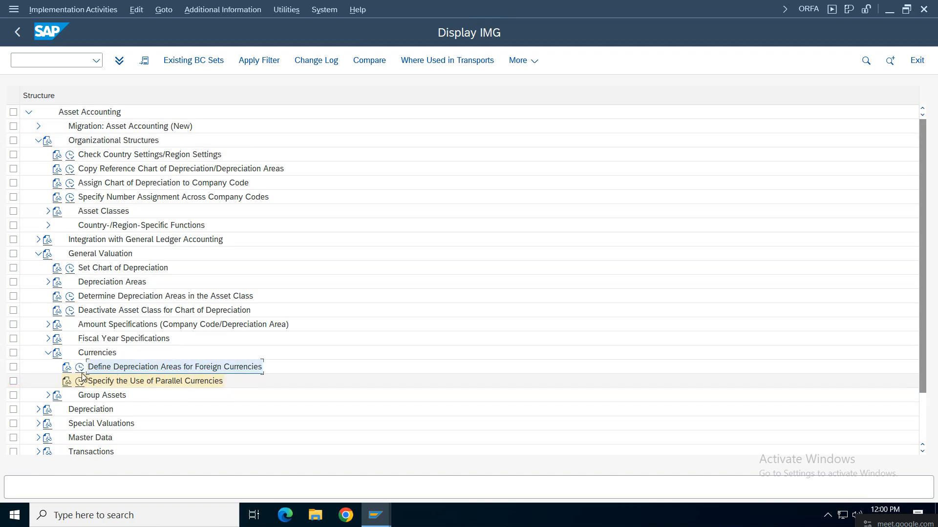
pyautogui.click(38, 254)
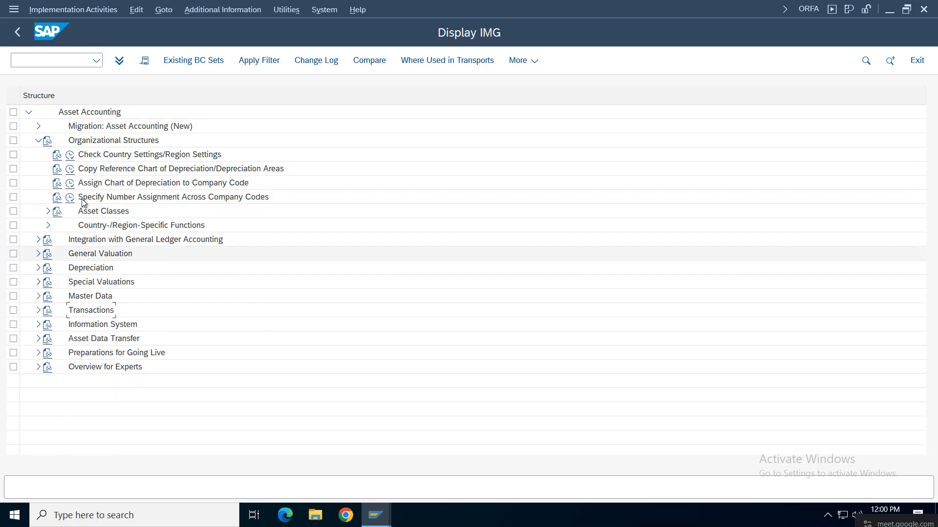
pyautogui.click(93, 212)
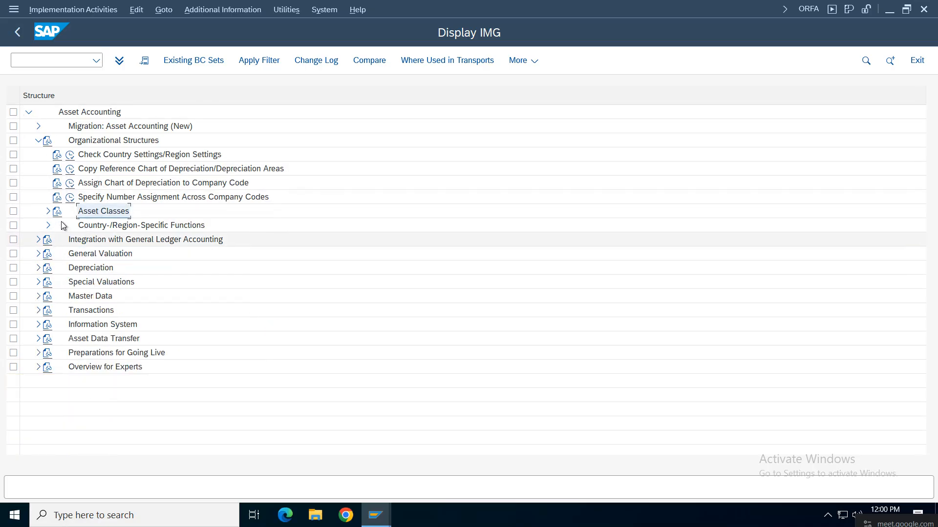
pyautogui.click(48, 211)
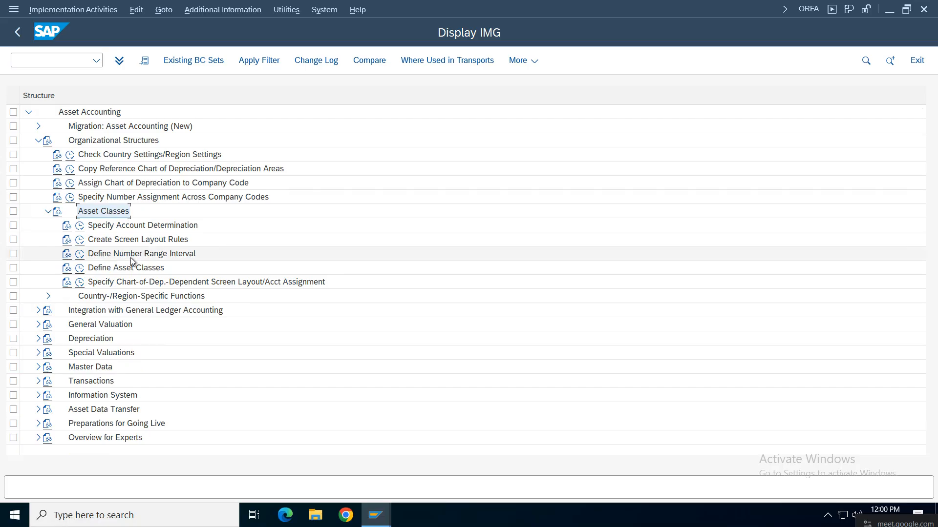
# Step: Look up account determination VZFF in Specify Account Determination, check its name, and return to the Display IMG structure
pyautogui.click(118, 221)
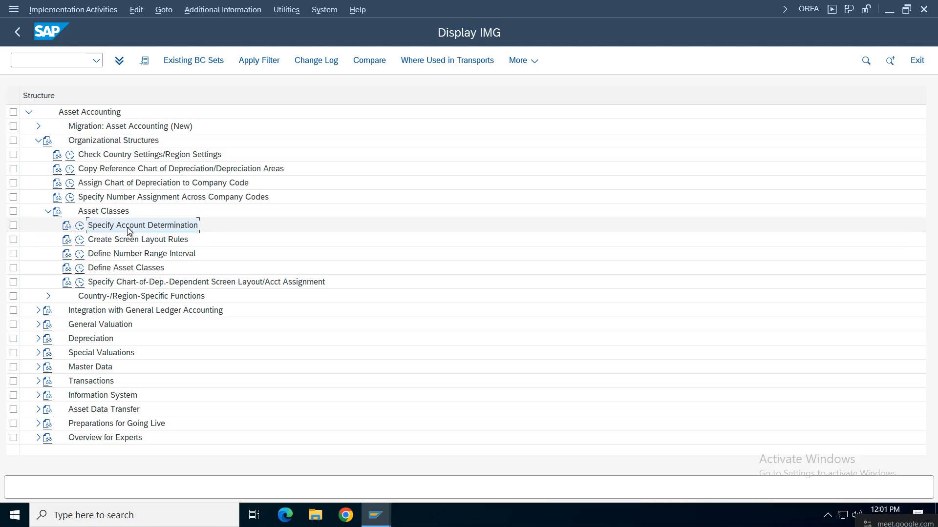
pyautogui.doubleClick(96, 228)
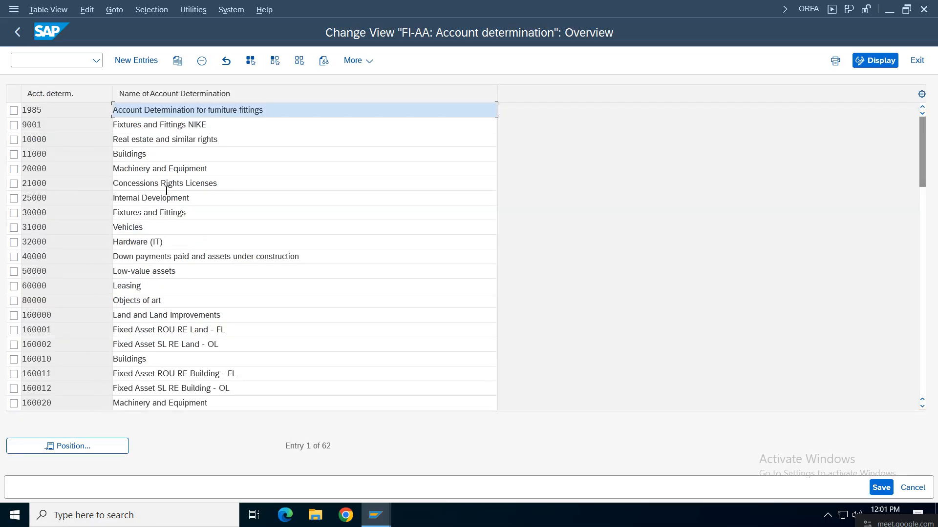
pyautogui.click(143, 328)
pyautogui.scroll(-5, 142, 325)
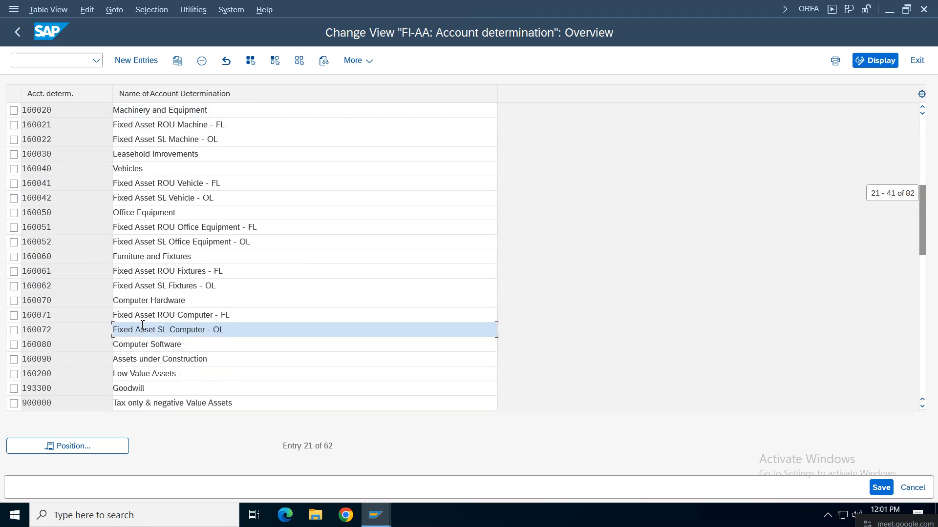
pyautogui.scroll(-5, 142, 325)
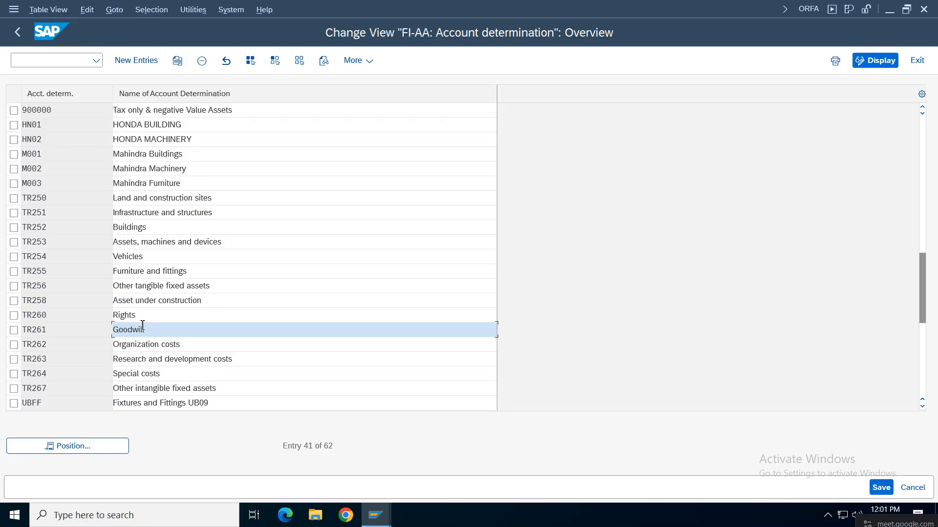
pyautogui.scroll(-5, 142, 325)
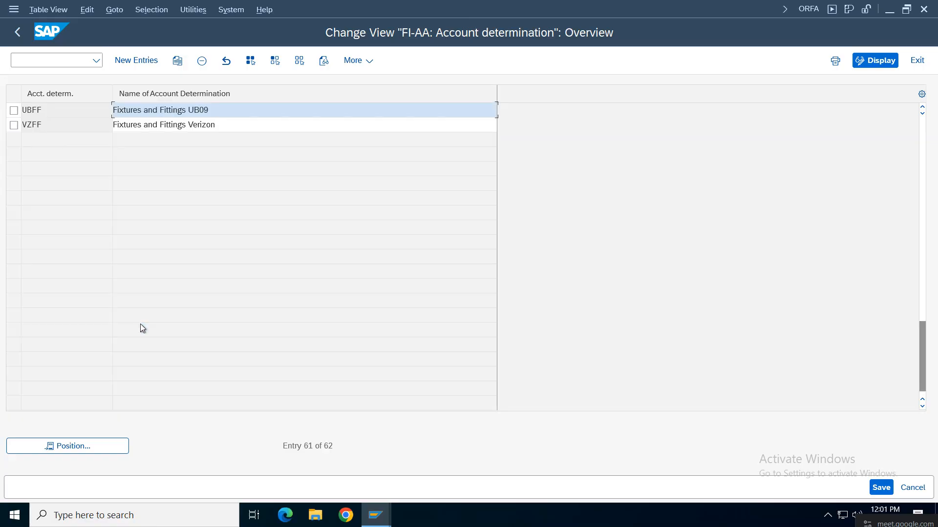
pyautogui.doubleClick(56, 121)
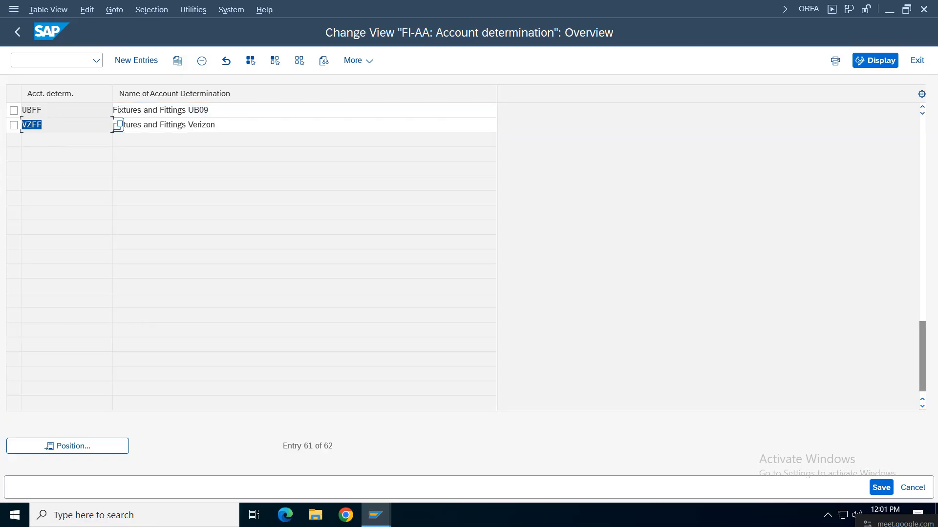
pyautogui.press('Tab')
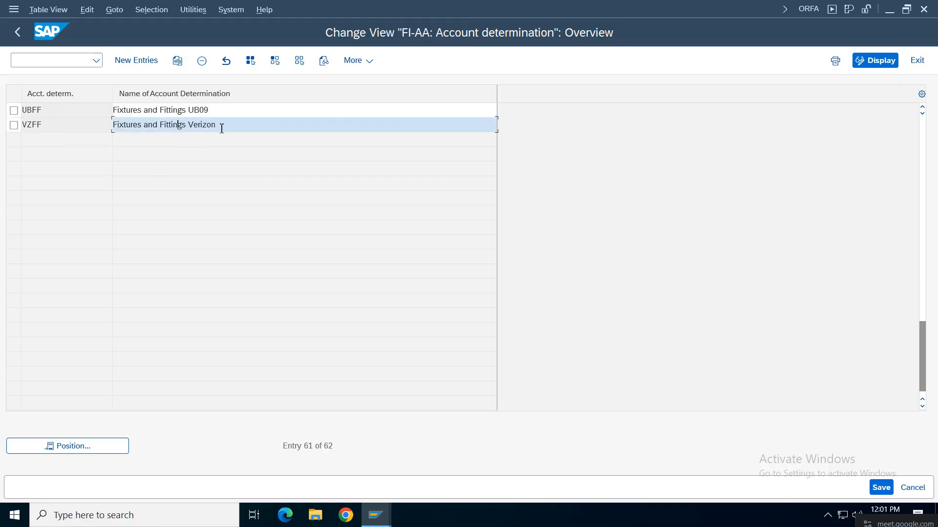
pyautogui.click(17, 31)
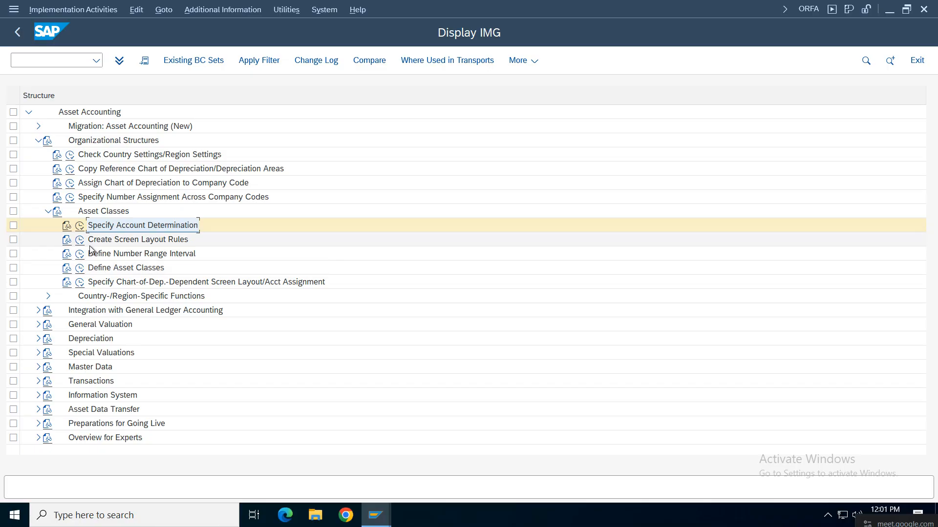
# Step: Find screen layout rule VZFF in Create Screen Layout Rules, check its name, and return to the Display IMG structure
pyautogui.click(80, 240)
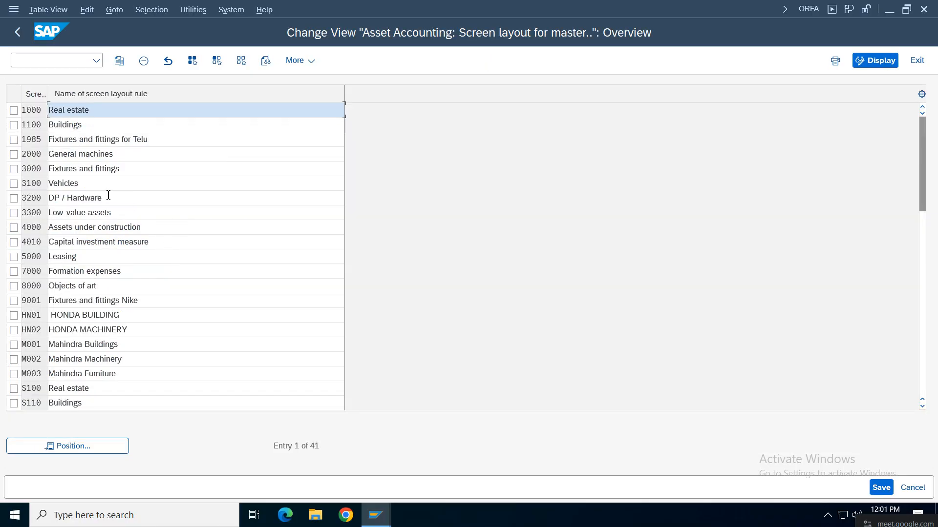
pyautogui.click(121, 446)
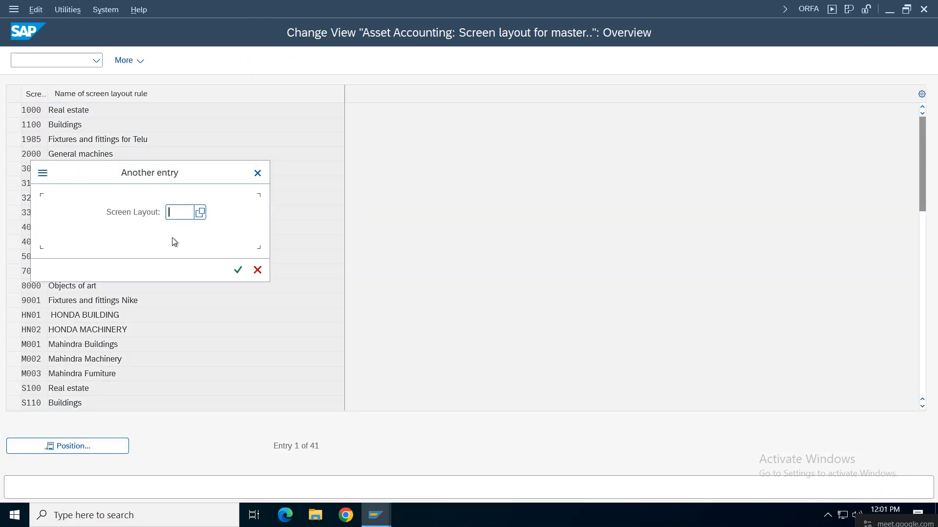
pyautogui.write('vzf')
pyautogui.press('Return')
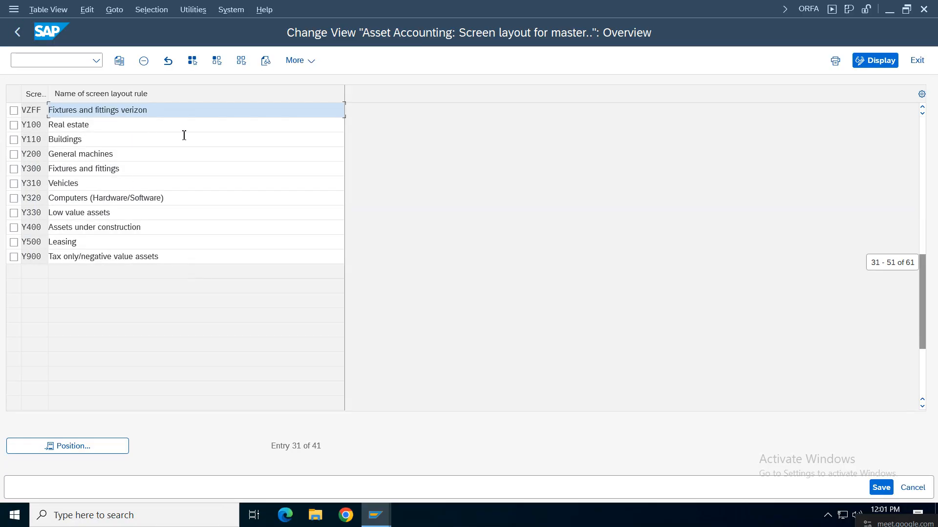
pyautogui.moveTo(176, 115); pyautogui.dragTo(31, 112)
pyautogui.click(18, 32)
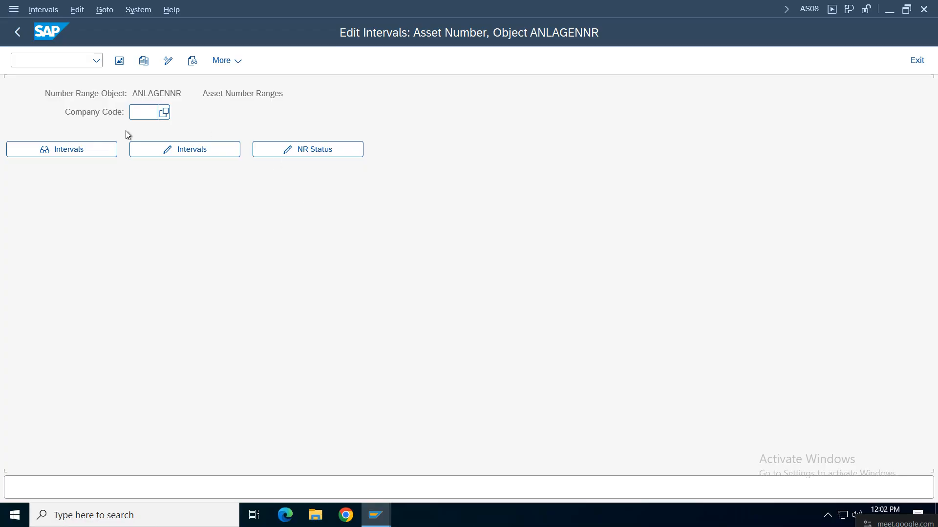
# Step: Try to open the asset number range intervals of company code V100 for editing
pyautogui.click(137, 114)
pyautogui.click(146, 129)
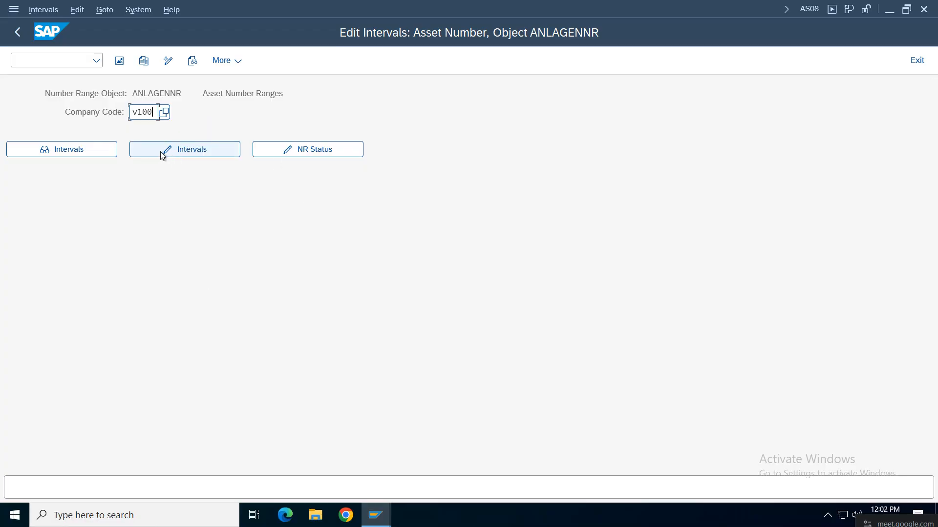
pyautogui.click(163, 155)
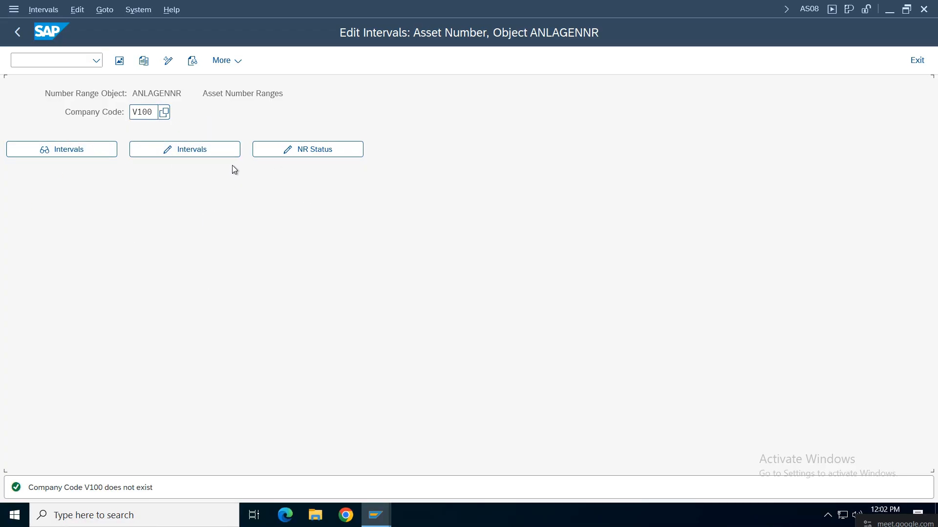
# Step: Set the company code to VZ01 and display its asset number range intervals
pyautogui.click(155, 115)
pyautogui.press('BackSpace')
pyautogui.press('BackSpace')
pyautogui.press('BackSpace')
pyautogui.press('BackSpace')
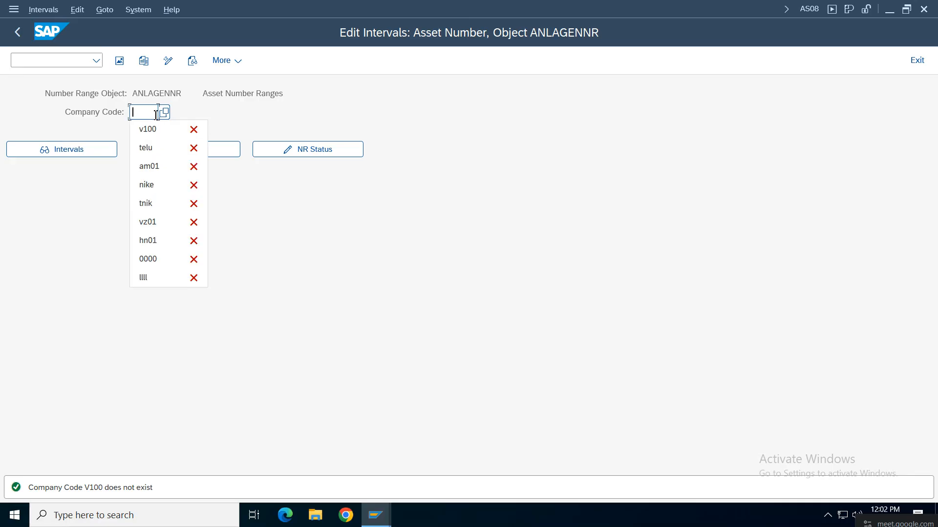
pyautogui.write('vz01')
pyautogui.press('Return')
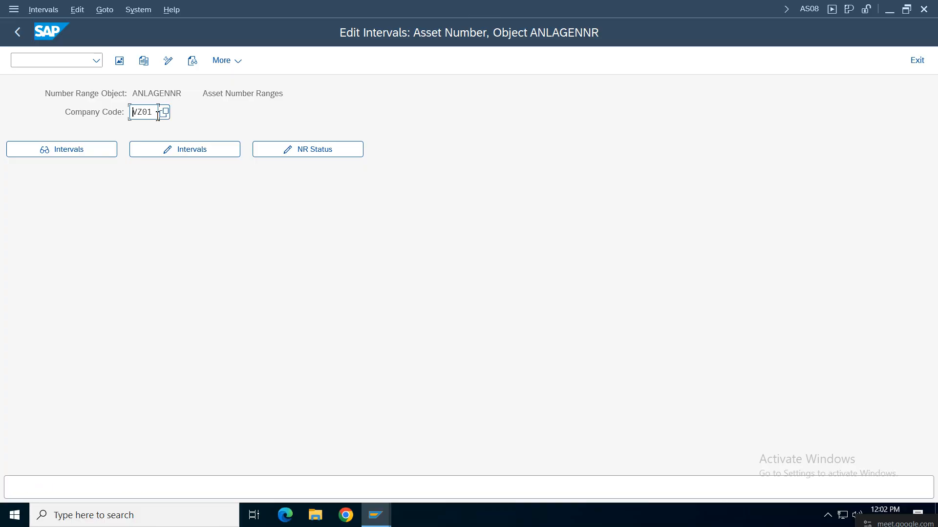
pyautogui.click(81, 149)
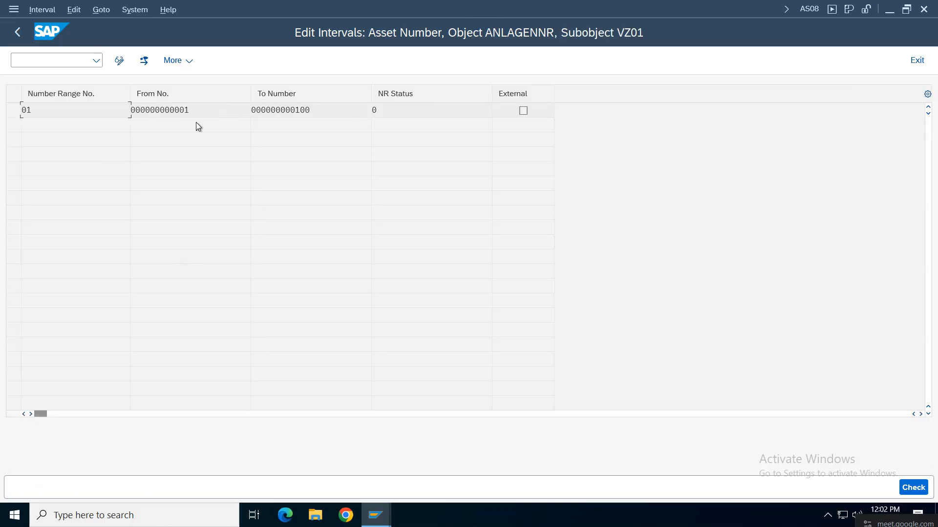
# Step: Check the number limits of asset number range 01 and return to the Display IMG structure
pyautogui.doubleClick(44, 108)
pyautogui.click(330, 109)
pyautogui.click(19, 33)
pyautogui.click(17, 32)
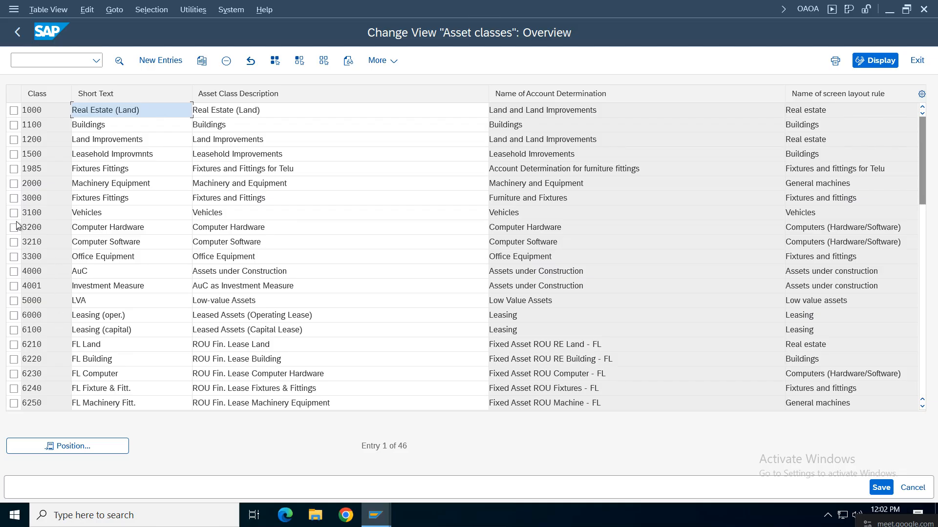
# Step: Find asset class VZFF in the asset classes overview and open its details
pyautogui.click(145, 171)
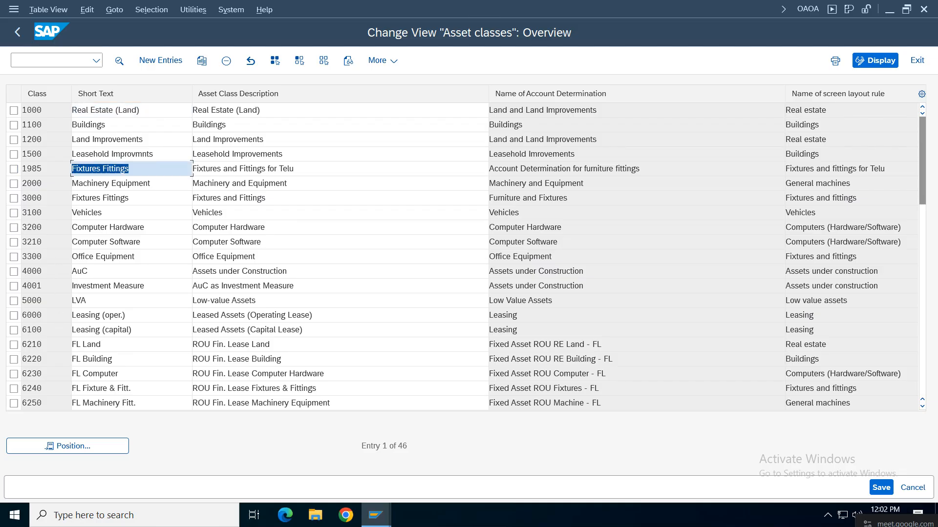
pyautogui.click(115, 256)
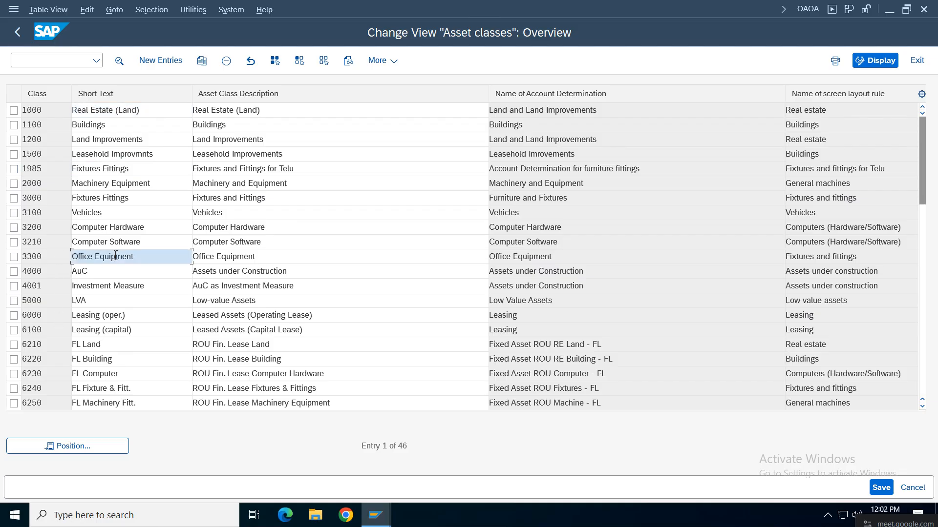
pyautogui.scroll(-10, 115, 255)
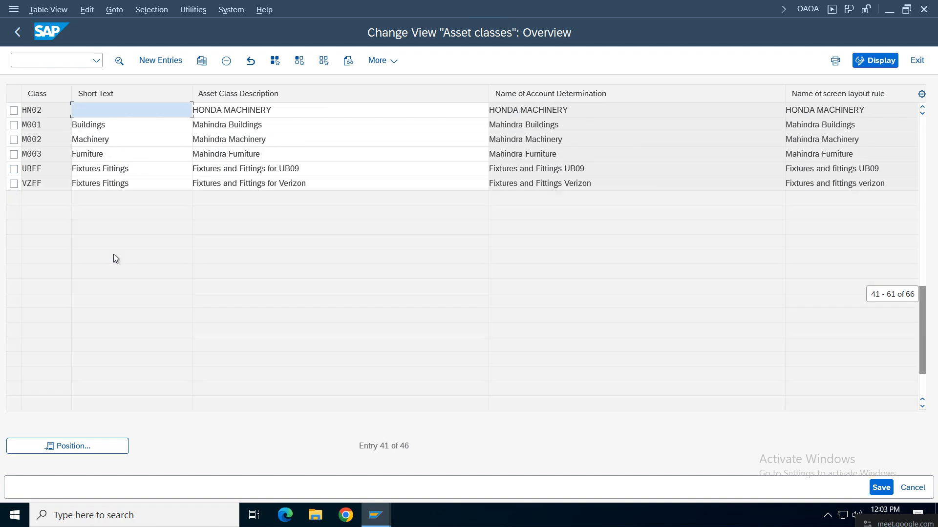
pyautogui.click(156, 182)
pyautogui.doubleClick(160, 182)
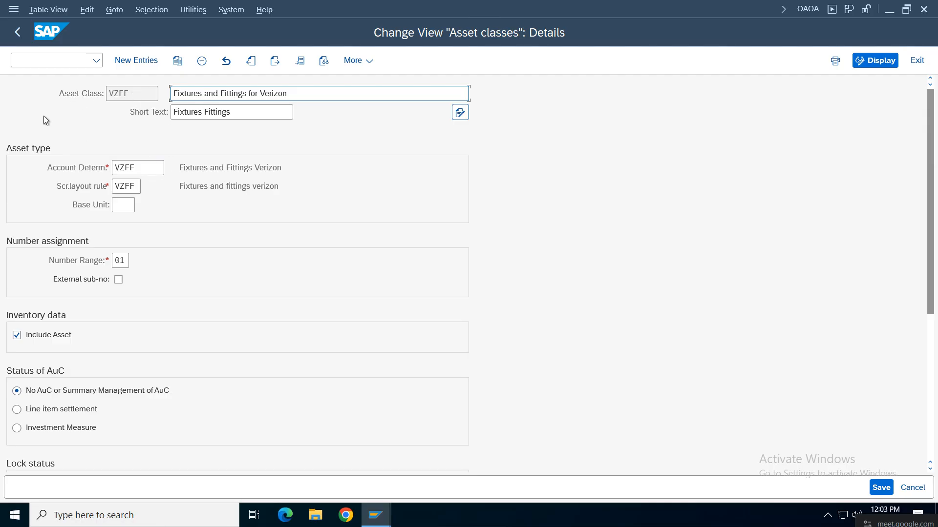
# Step: Check asset class VZFF's account determination and screen layout rule, and return to the Display IMG structure
pyautogui.doubleClick(143, 92)
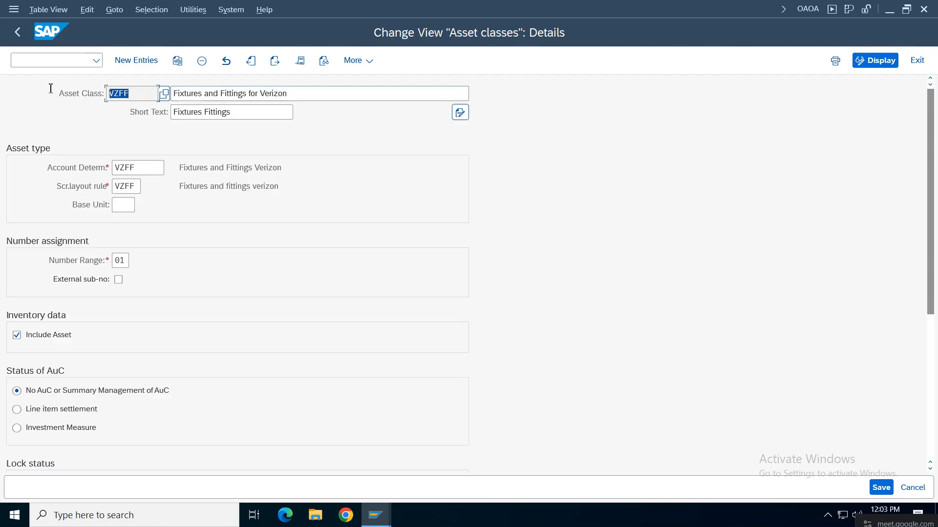
pyautogui.click(140, 167)
pyautogui.click(122, 186)
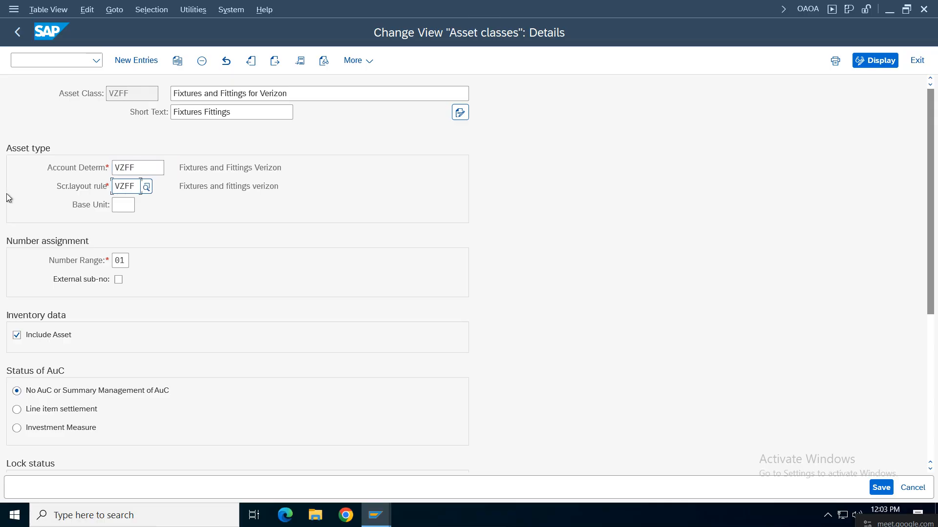
pyautogui.moveTo(152, 172); pyautogui.dragTo(73, 170)
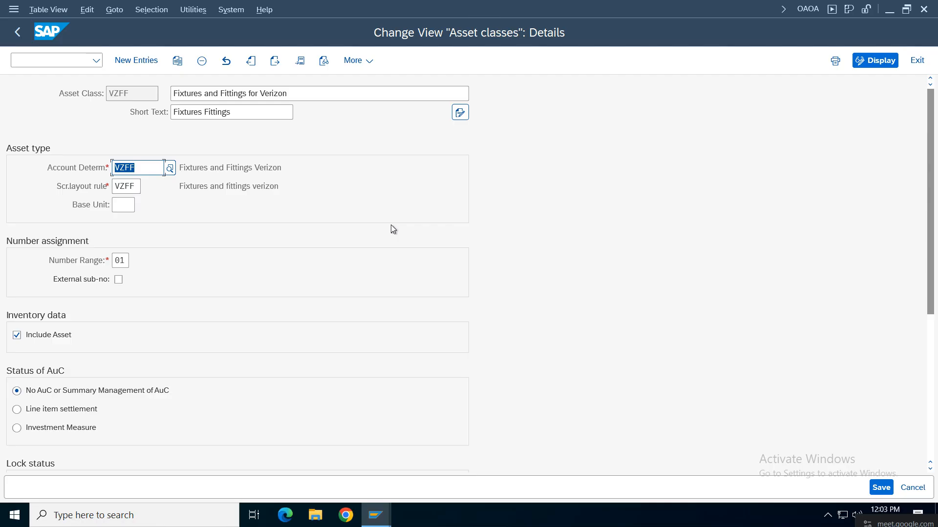
pyautogui.moveTo(141, 93); pyautogui.dragTo(61, 94)
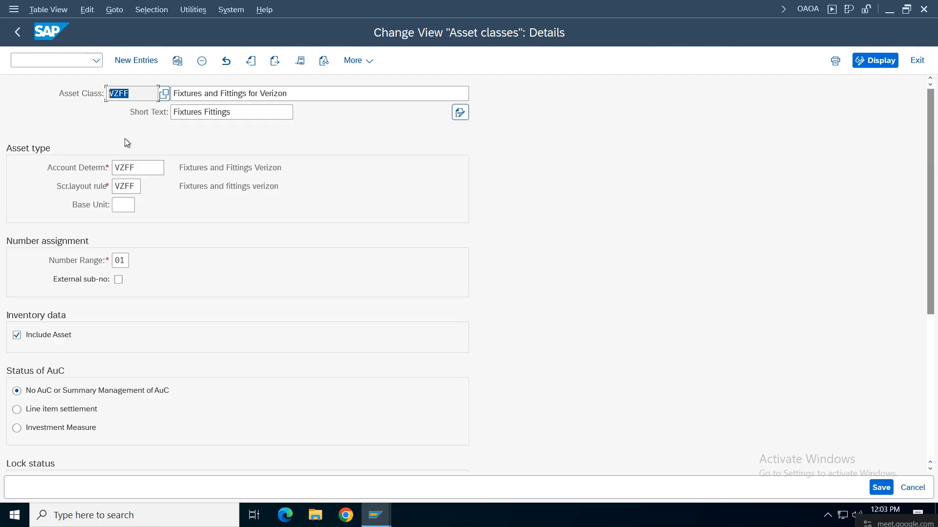
pyautogui.moveTo(147, 167); pyautogui.dragTo(85, 170)
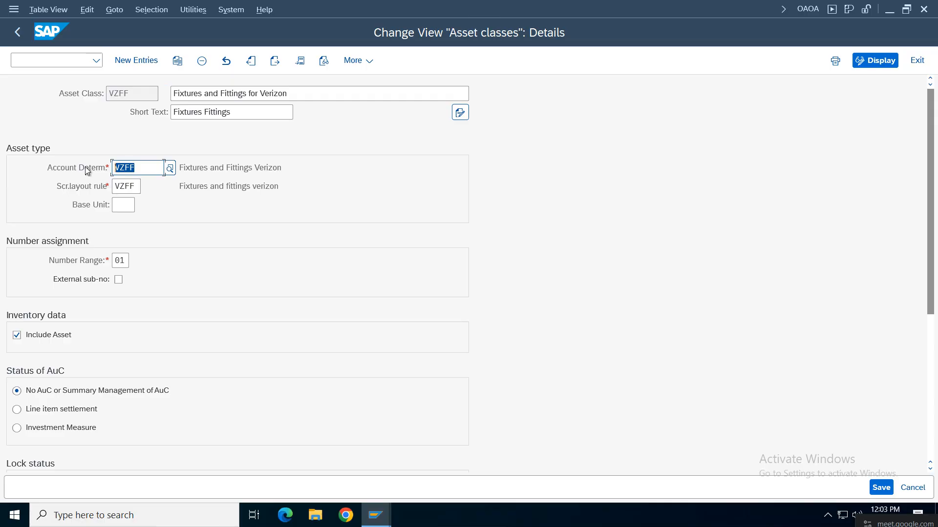
pyautogui.click(134, 92)
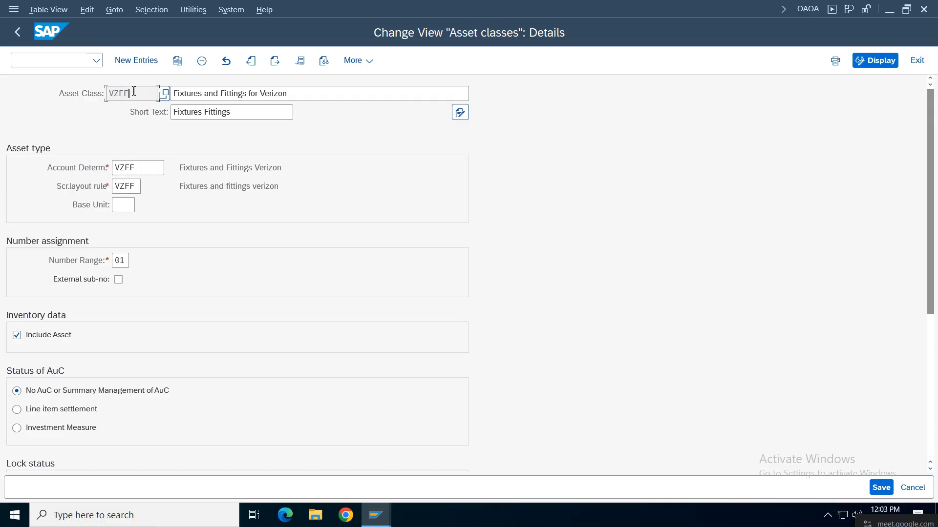
pyautogui.click(18, 31)
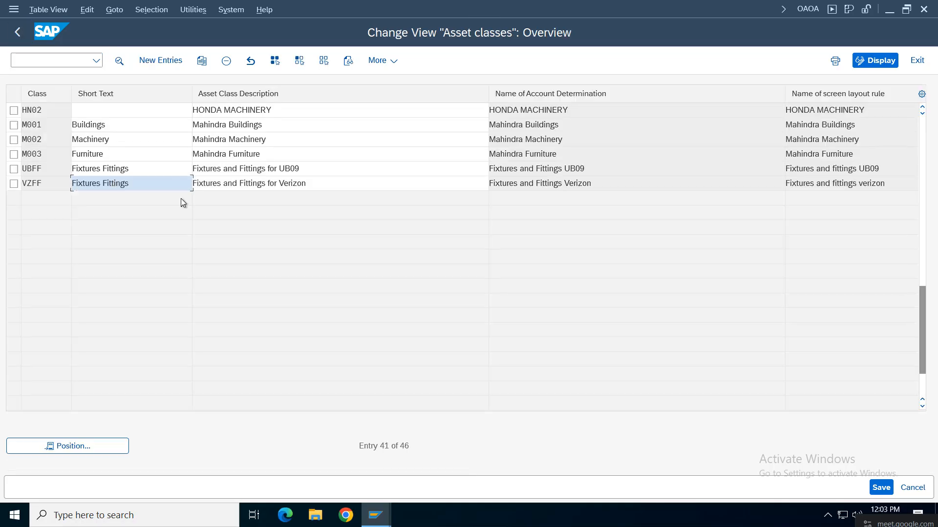
pyautogui.click(18, 32)
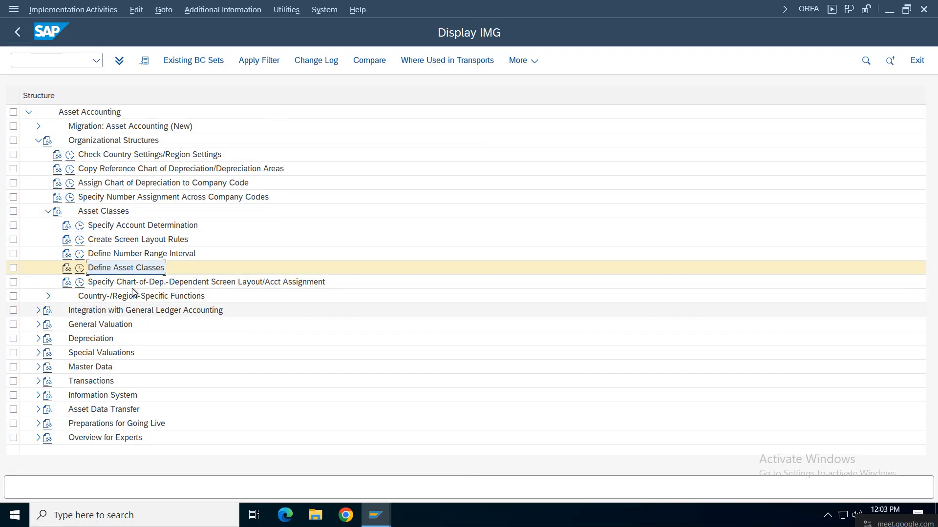
# Step: Collapse Organizational Structures and expand the Integration with General Ledger Accounting node
pyautogui.click(48, 213)
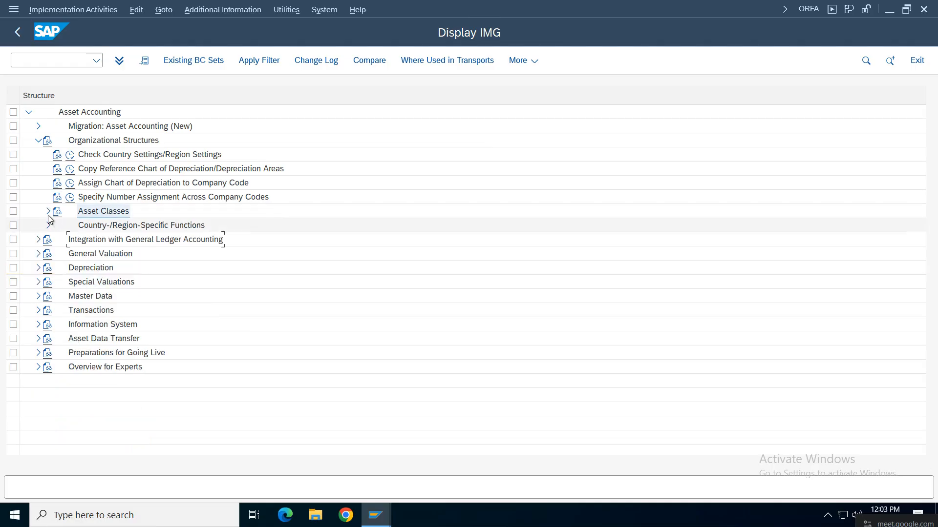
pyautogui.click(48, 214)
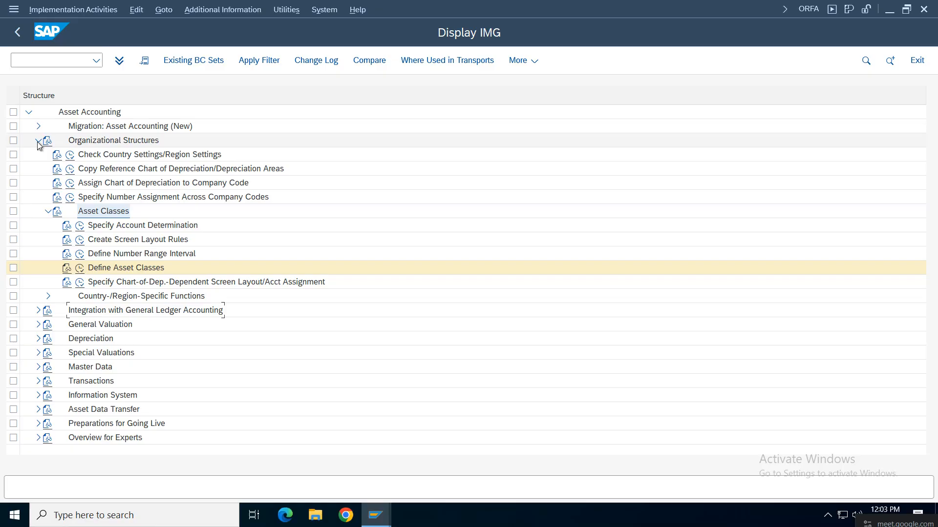
pyautogui.click(38, 141)
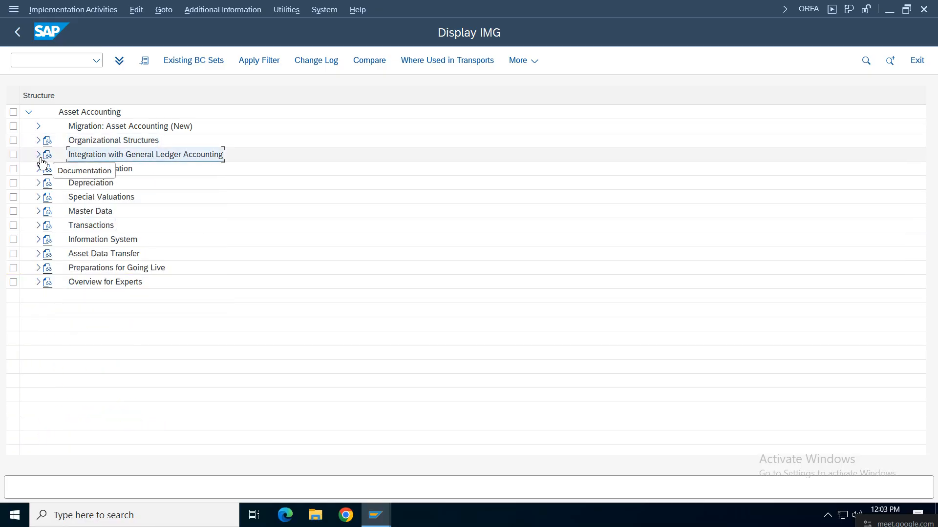
pyautogui.click(39, 155)
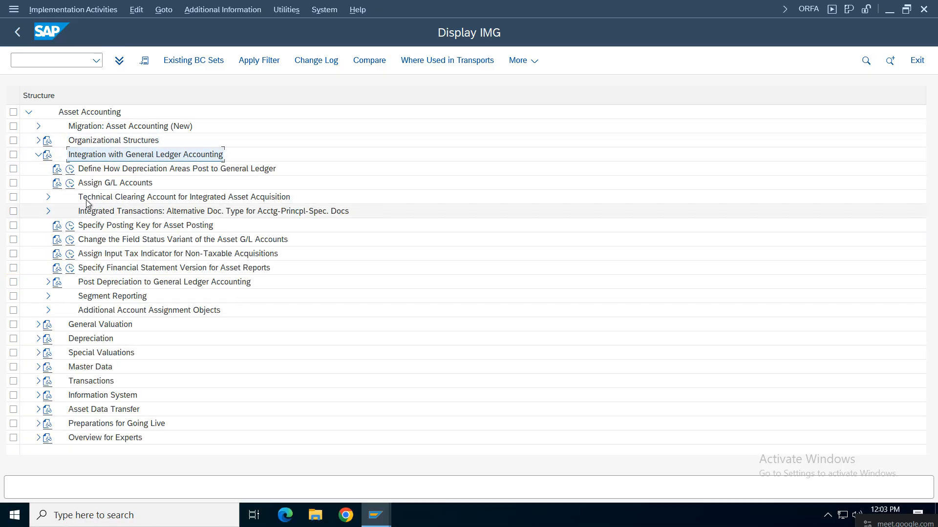
# Step: Check how the depreciation areas of chart of depreciation CDVE post to the general ledger, and return to the Display IMG structure
pyautogui.click(70, 169)
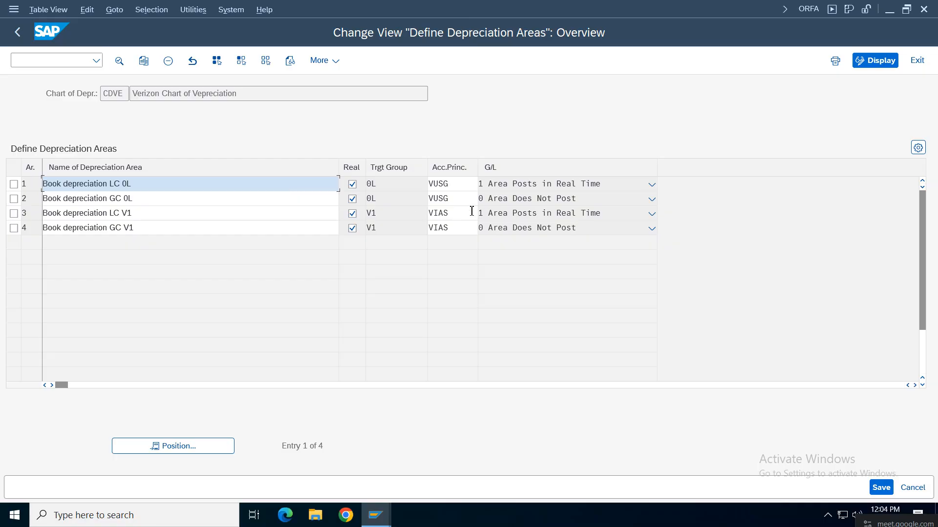
pyautogui.click(18, 32)
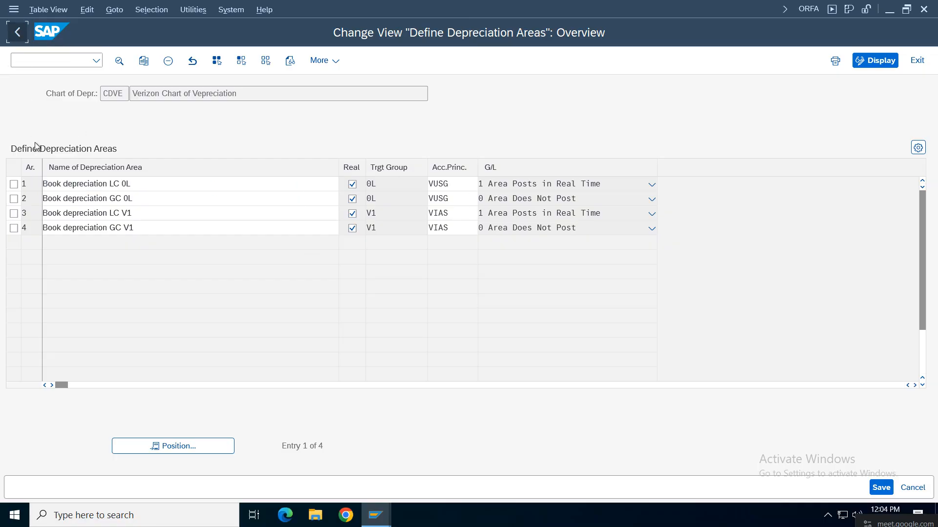
pyautogui.click(38, 184)
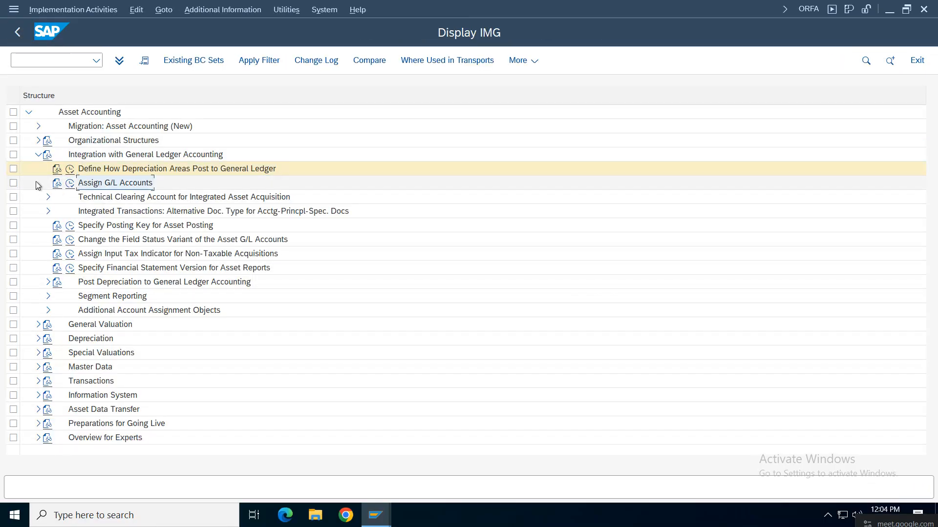
# Step: Open the Assign G/L Accounts activity to check its chart of accounts, and return to the Display IMG structure
pyautogui.click(70, 183)
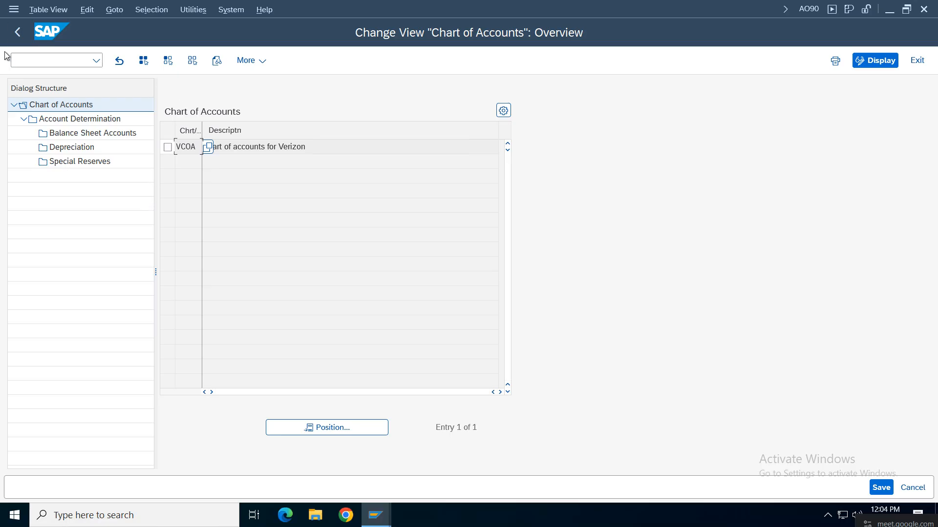
pyautogui.click(17, 32)
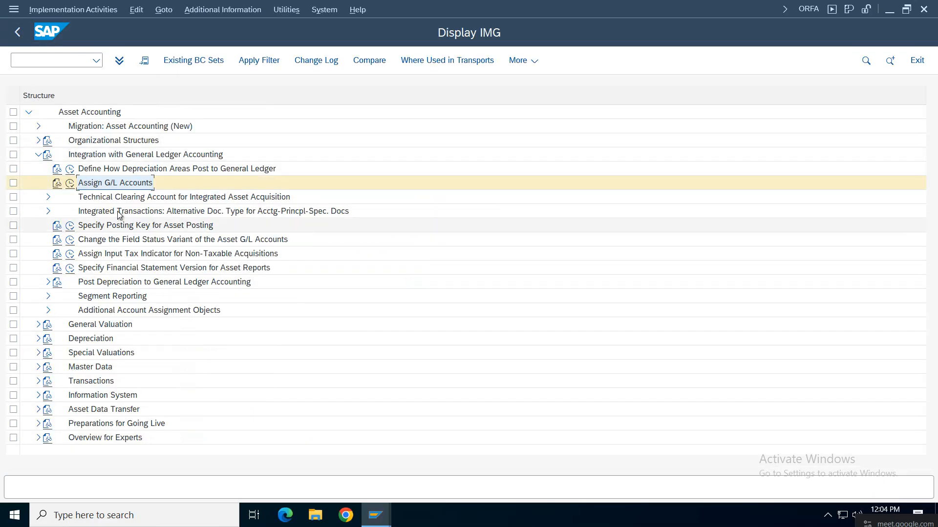
pyautogui.click(112, 199)
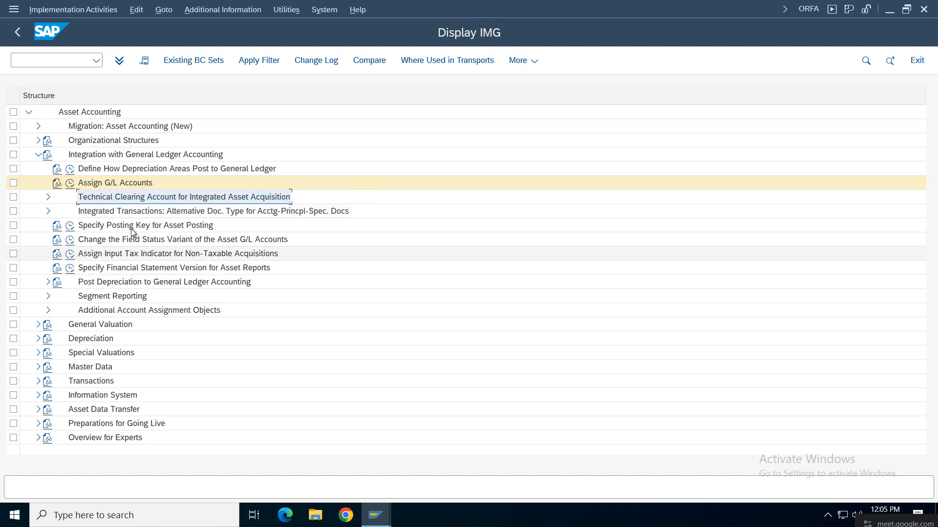
# Step: Check the debit and credit posting keys of the Asset Posting procedure ANL, and return to the Display IMG structure
pyautogui.click(72, 228)
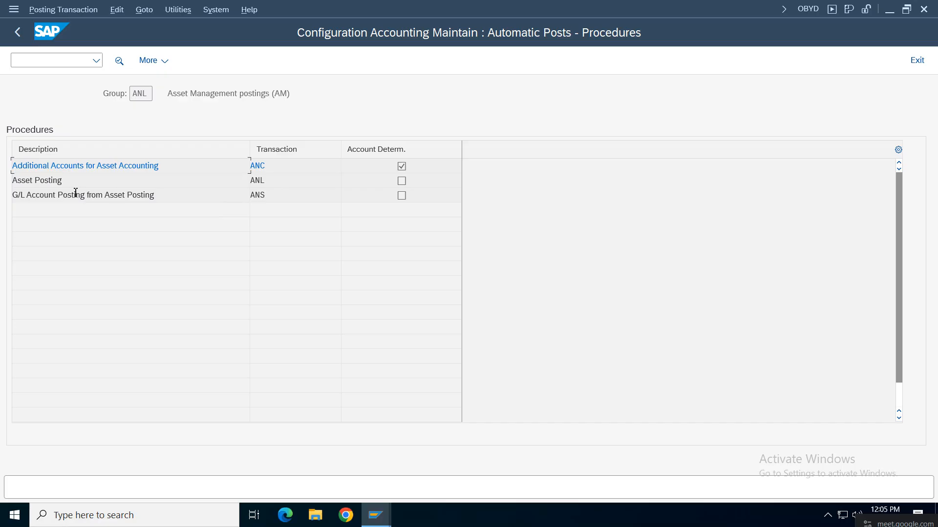
pyautogui.doubleClick(299, 182)
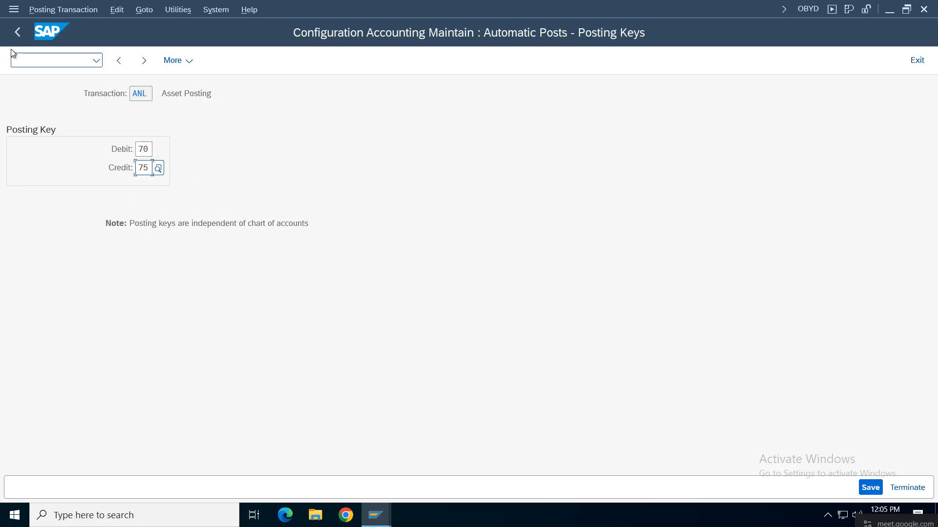
pyautogui.click(17, 31)
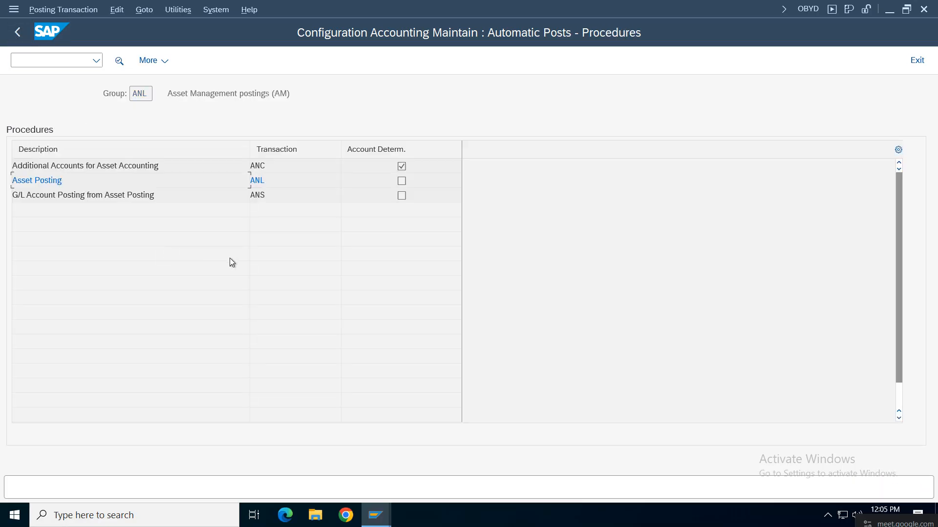
pyautogui.click(17, 36)
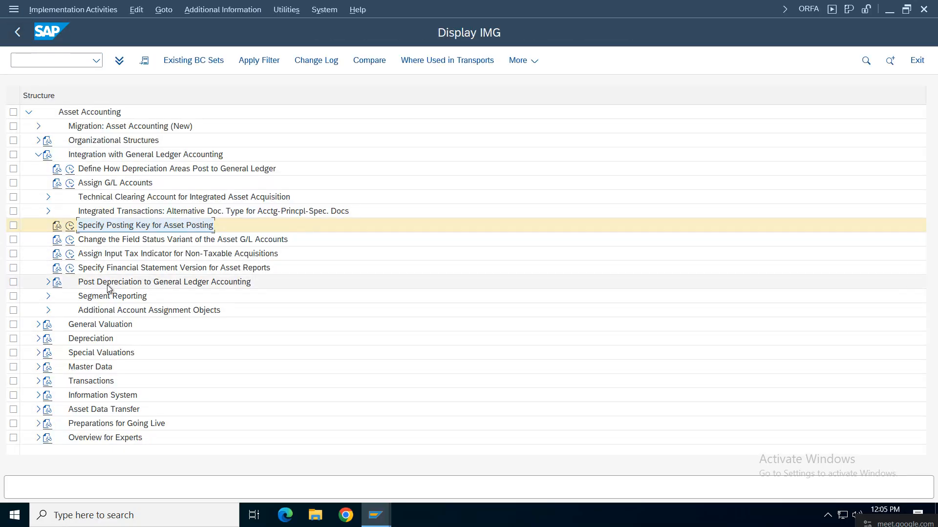
# Step: Find company code VZ01 in the non-taxable transactions allocation, check its input and output tax codes, and leave the view
pyautogui.click(126, 243)
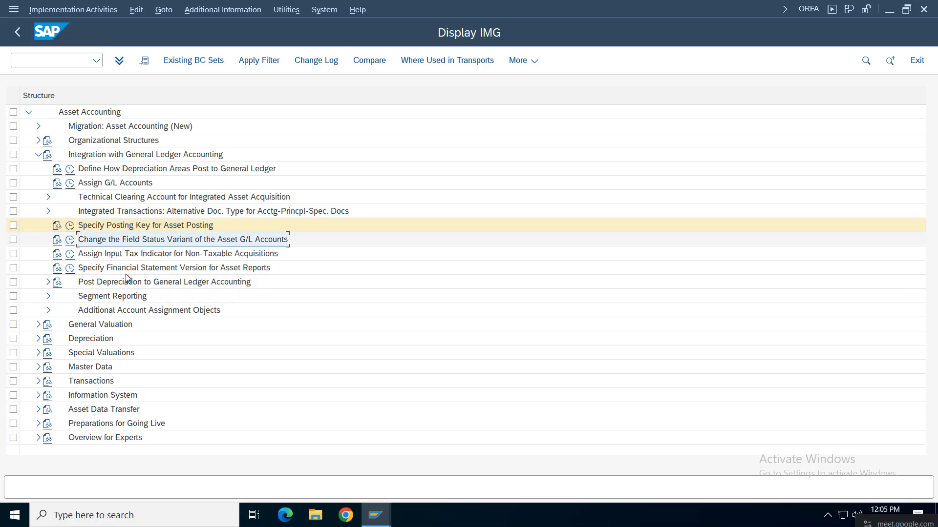
pyautogui.click(70, 253)
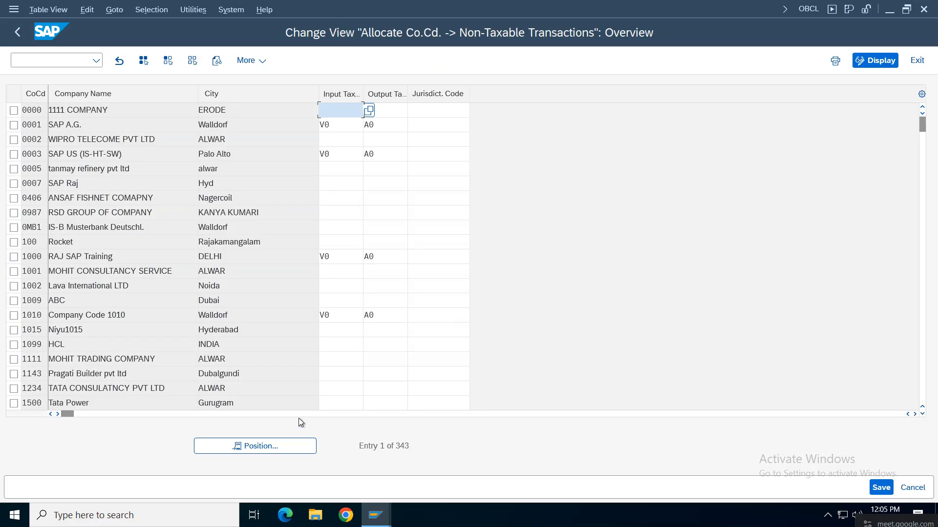
pyautogui.click(253, 447)
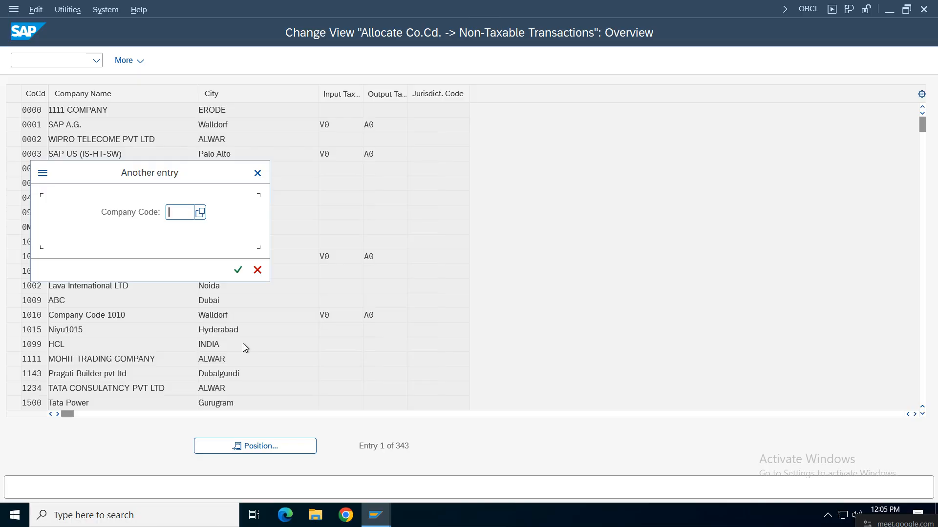
pyautogui.write('1000')
pyautogui.press('Return')
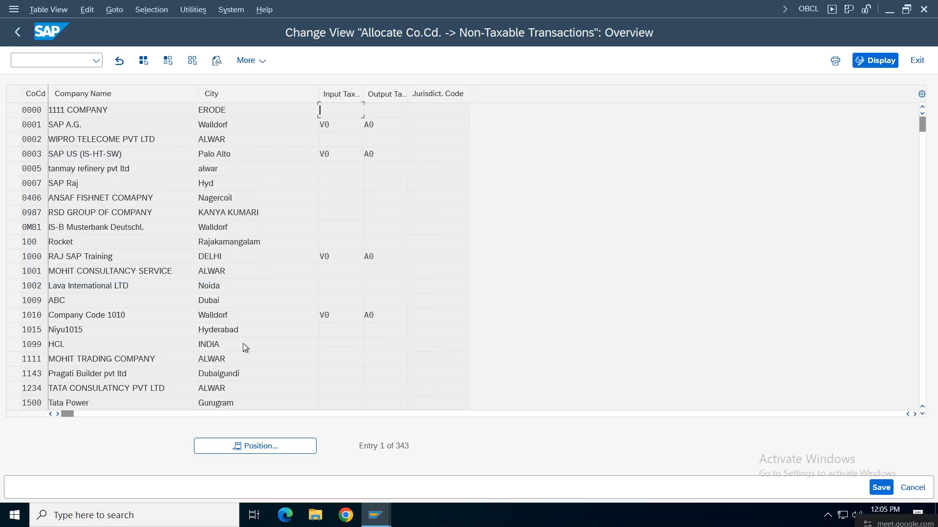
pyautogui.hotkey('ctrl', 'pagedown')
pyautogui.press('Tab')
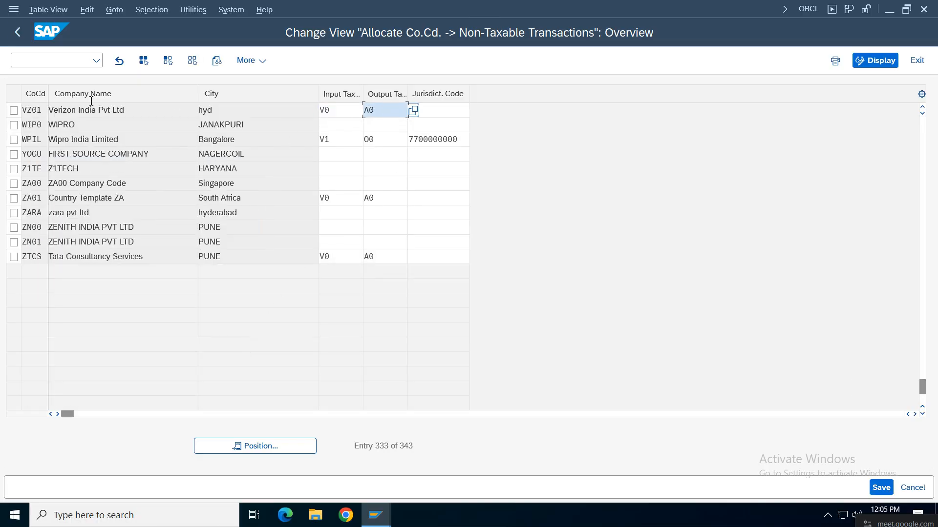
pyautogui.click(17, 32)
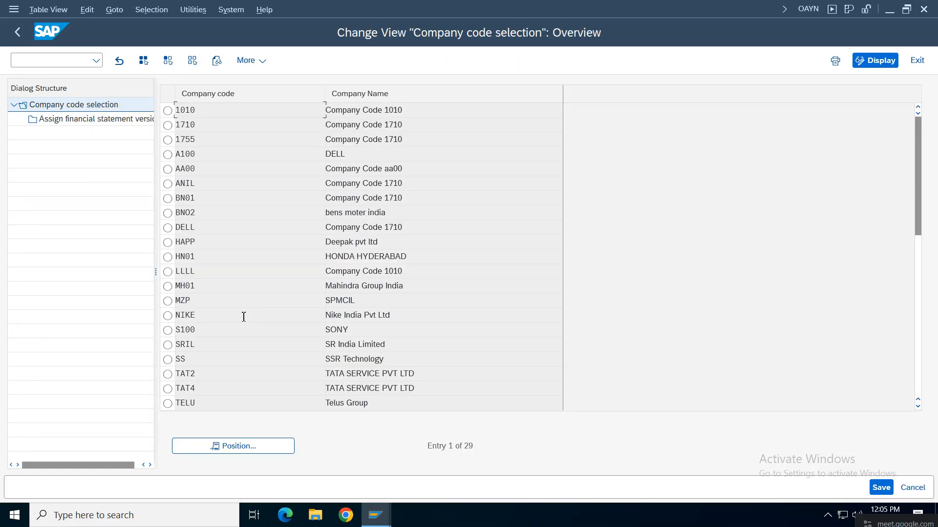
# Step: Find company code VZ01 in the company code selection and open its financial statement version assignment
pyautogui.click(256, 449)
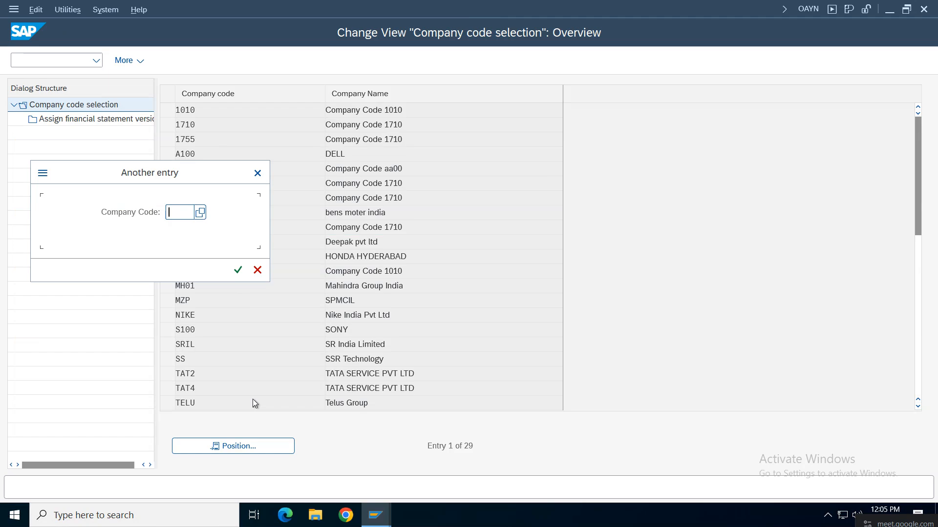
pyautogui.write('cc01')
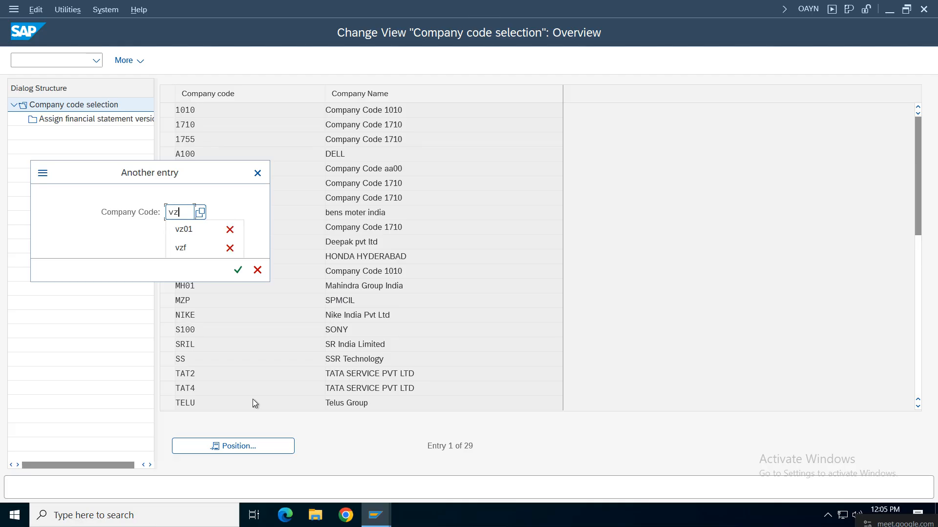
pyautogui.press('Return')
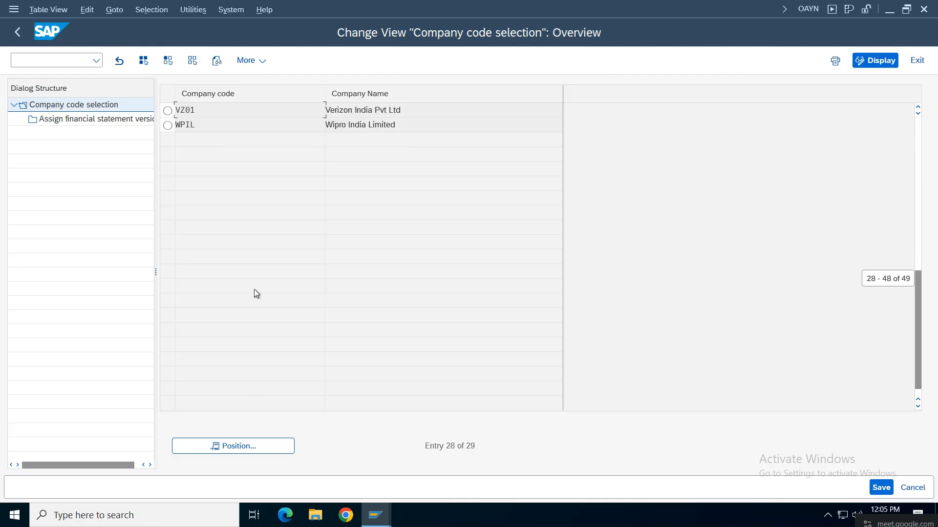
pyautogui.click(167, 110)
pyautogui.doubleClick(112, 123)
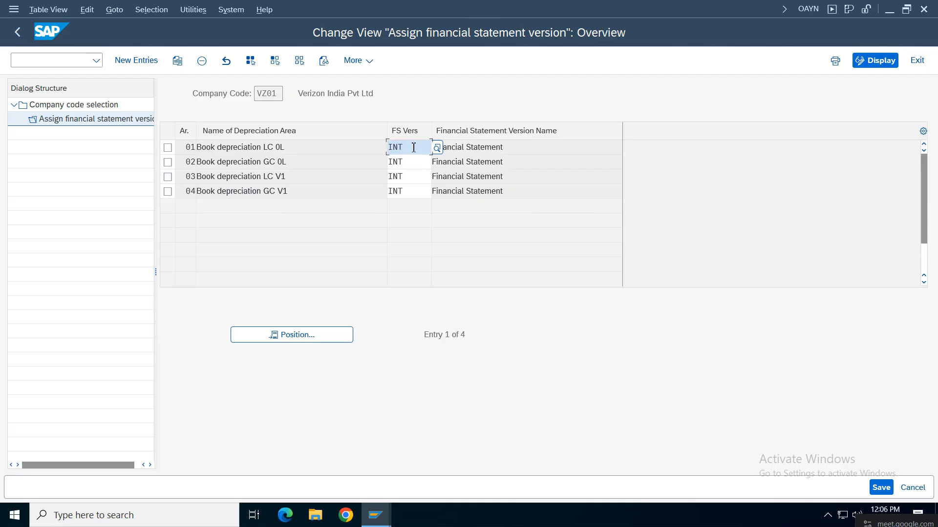
# Step: Check the financial statement version of VZ01's depreciation areas and return to the Display IMG structure
pyautogui.click(409, 191)
pyautogui.click(16, 35)
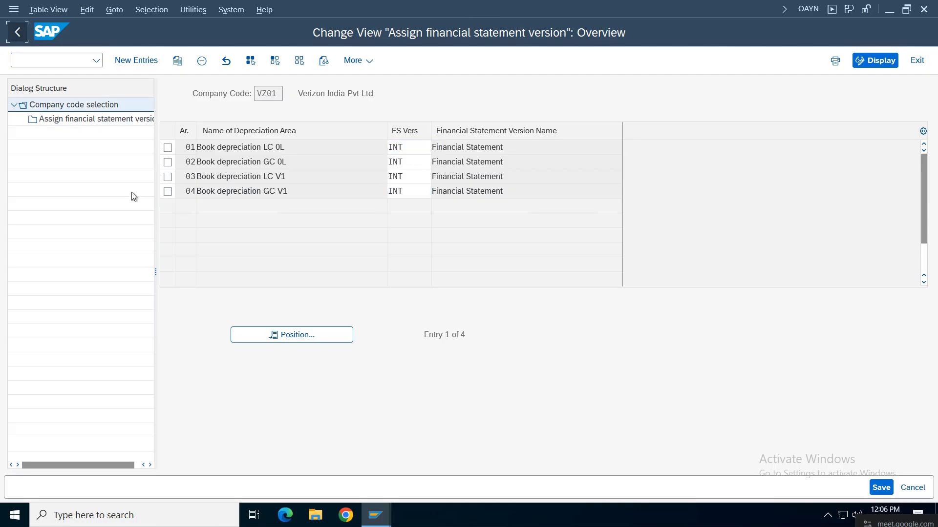
pyautogui.click(21, 37)
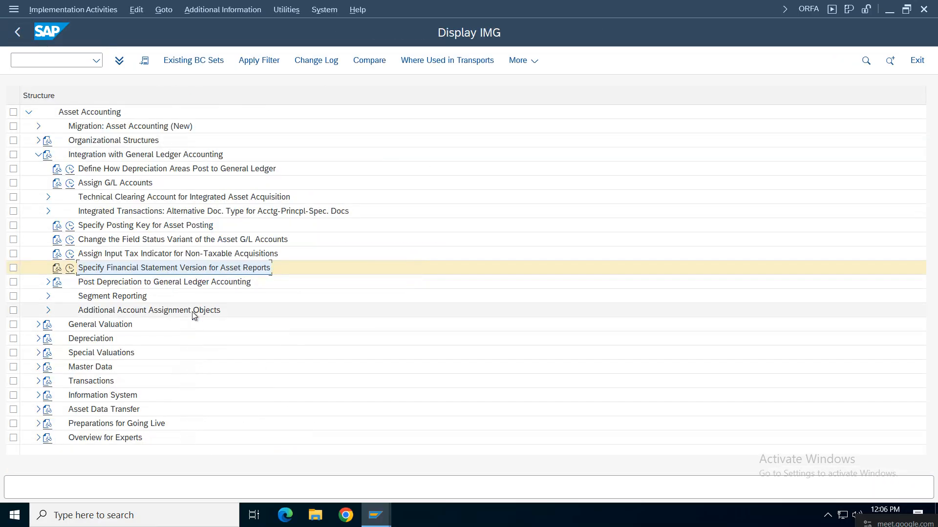
# Step: Expand Post Depreciation to General Ledger Accounting and open the Specify Document Type for Posting of Depreciation activity
pyautogui.click(105, 285)
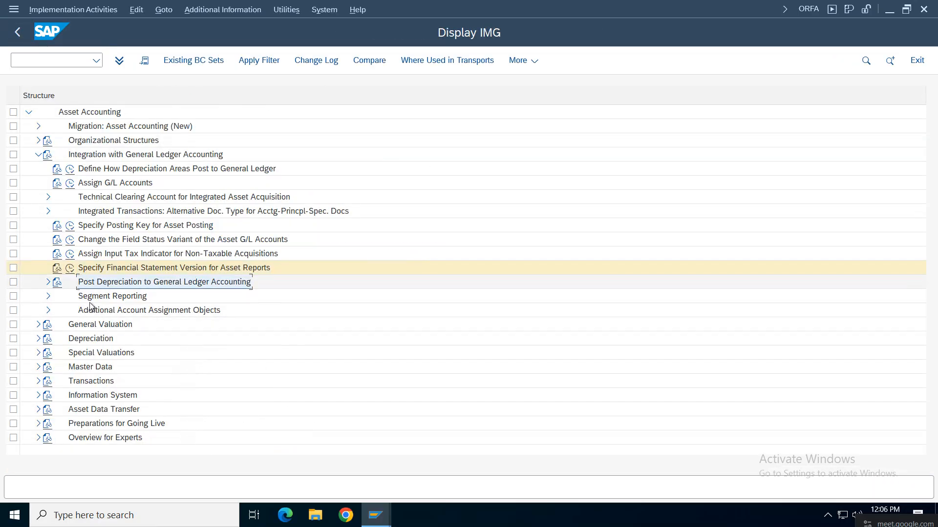
pyautogui.click(48, 282)
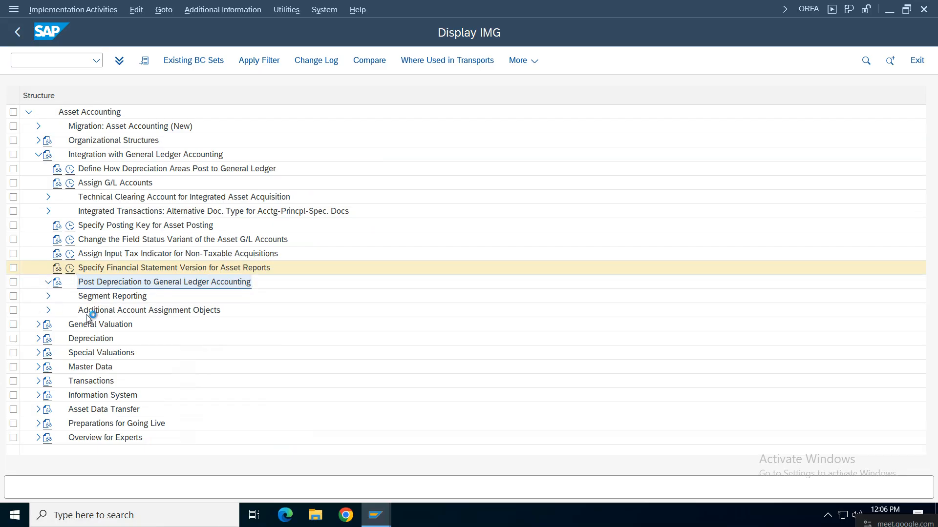
pyautogui.click(138, 298)
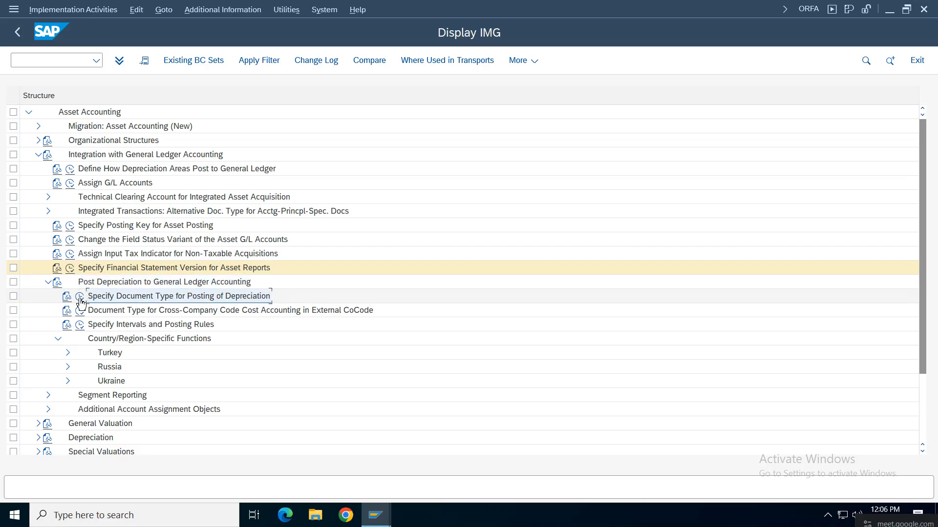
pyautogui.click(80, 297)
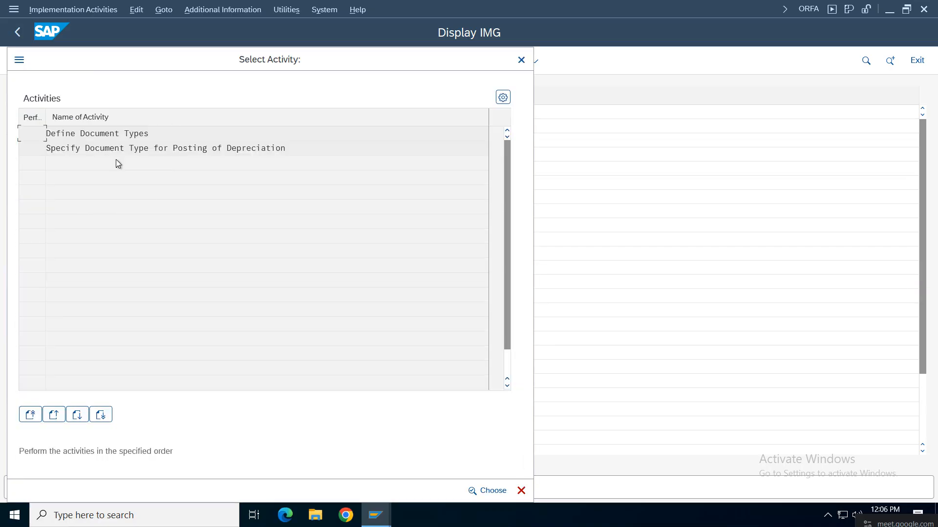
pyautogui.doubleClick(167, 152)
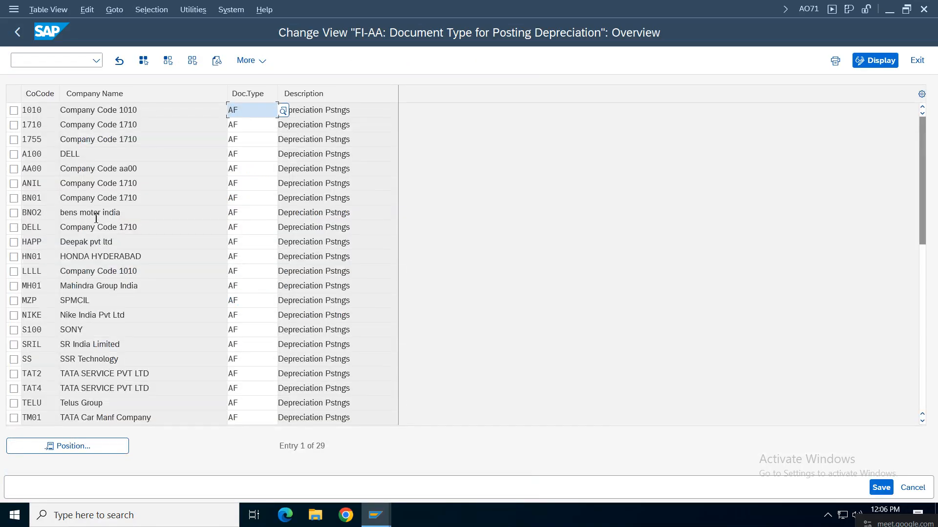
# Step: Find company code VZ01, check its document type for posting depreciation, and return to the Display IMG structure
pyautogui.click(101, 446)
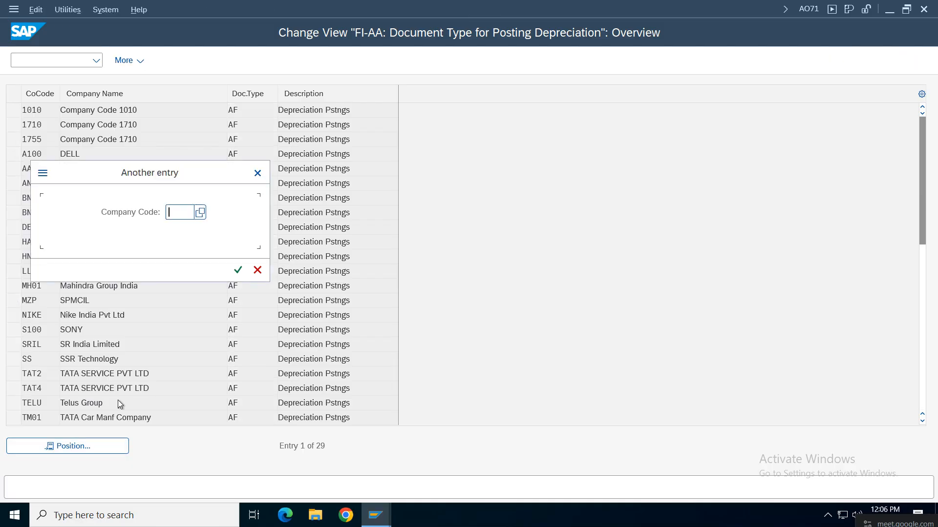
pyautogui.write('vz01')
pyautogui.press('Return')
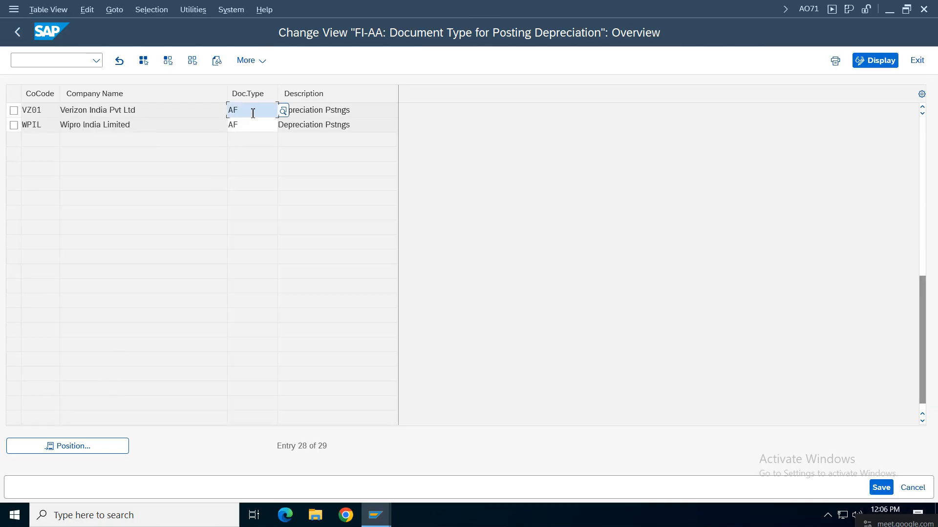
pyautogui.click(376, 114)
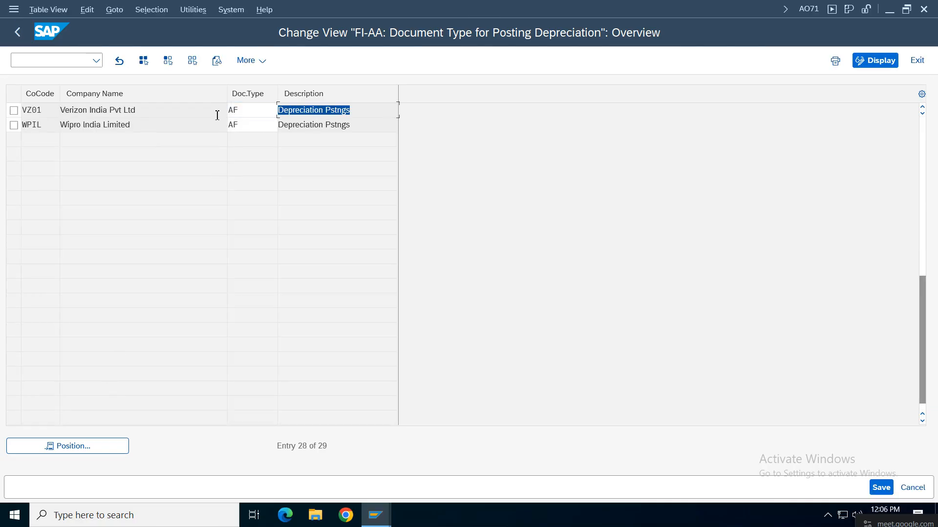
pyautogui.click(18, 32)
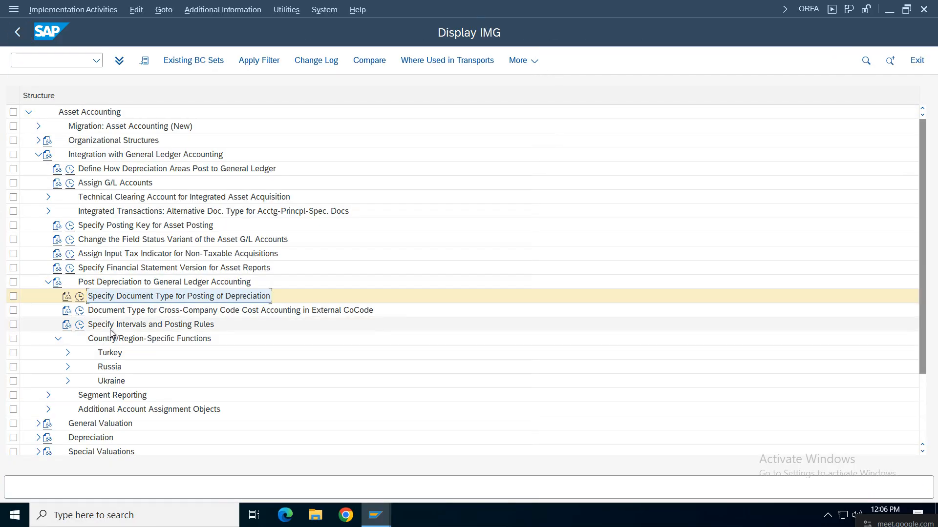
# Step: Open the Specify Intervals and Posting Rules activity, find company code VZ01 and display its posting rules
pyautogui.click(80, 324)
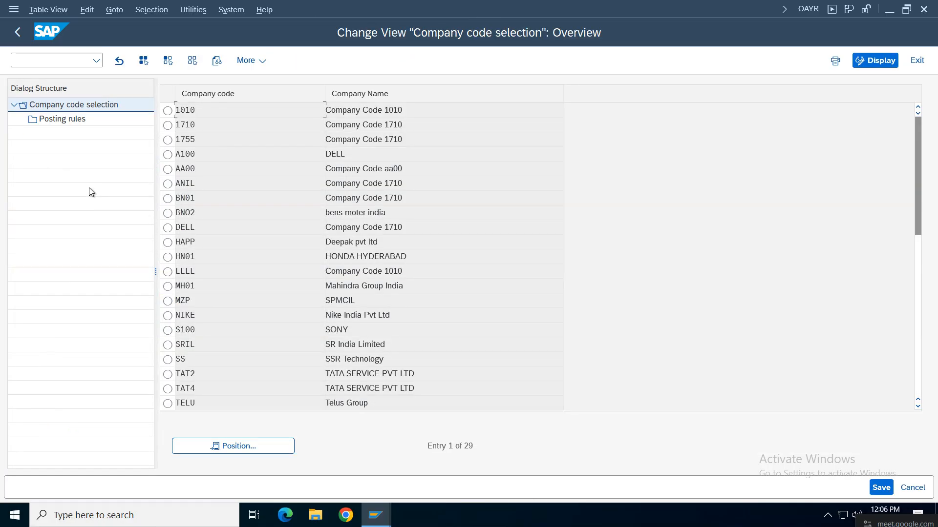
pyautogui.click(256, 453)
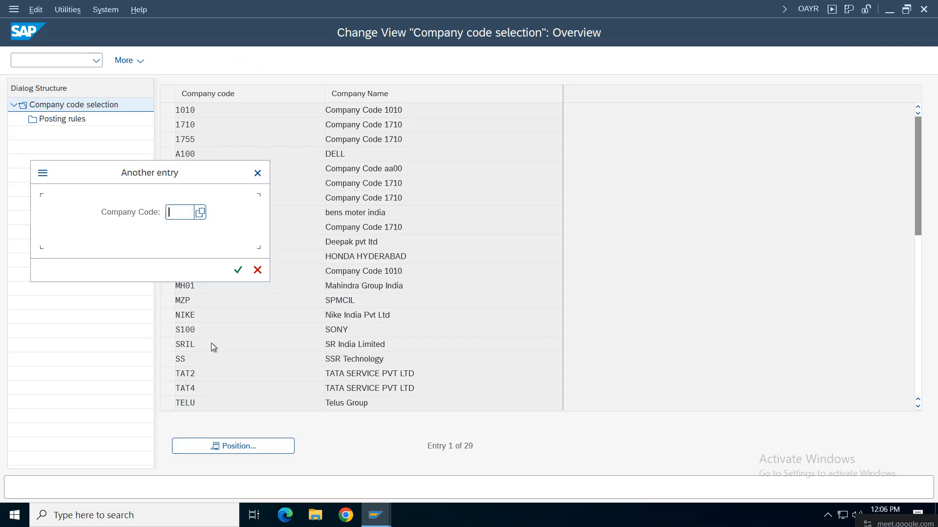
pyautogui.write('vd01')
pyautogui.press('Return')
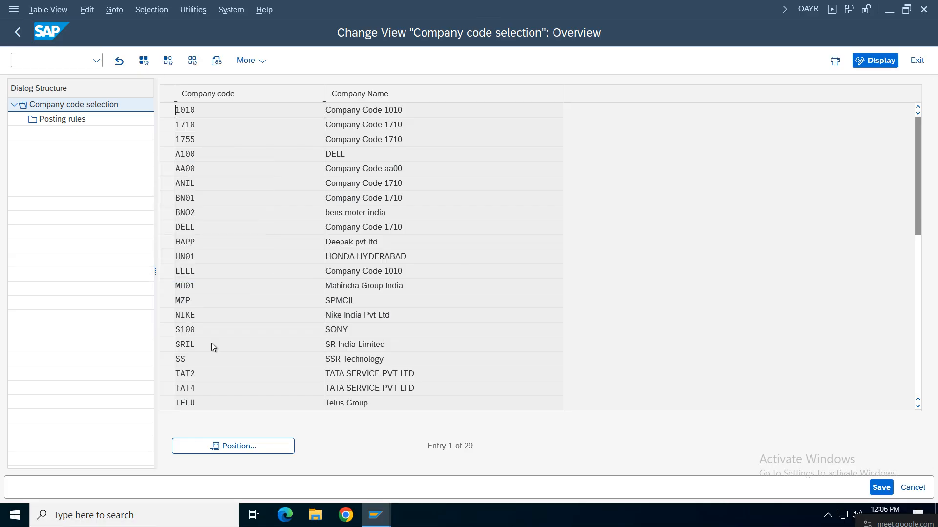
pyautogui.click(168, 111)
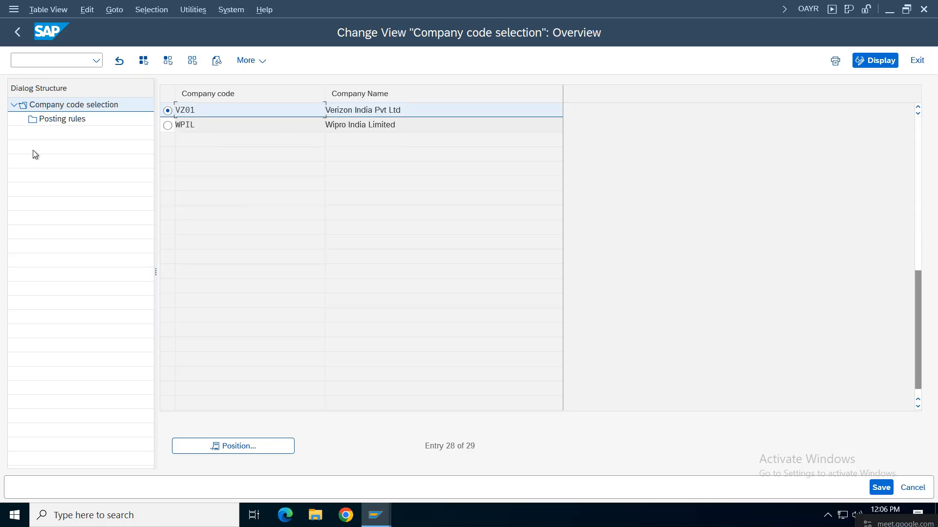
pyautogui.doubleClick(63, 122)
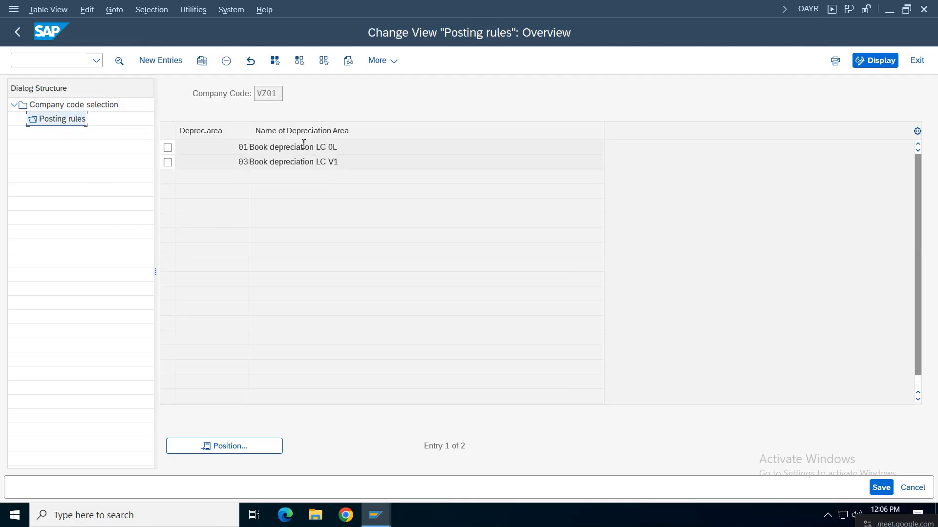
# Step: Check the posting rule details of depreciation areas 01 and 03 for VZ01 and return to the Display IMG structure
pyautogui.doubleClick(297, 148)
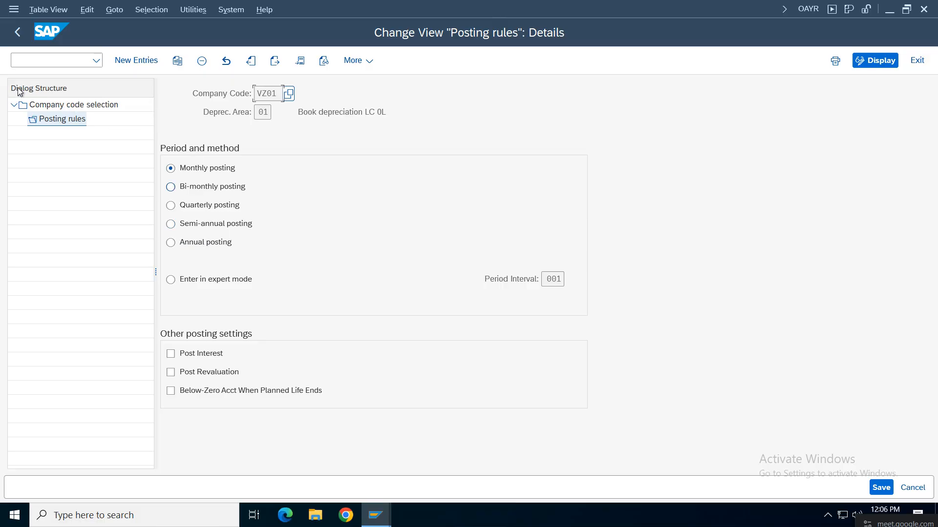
pyautogui.click(17, 39)
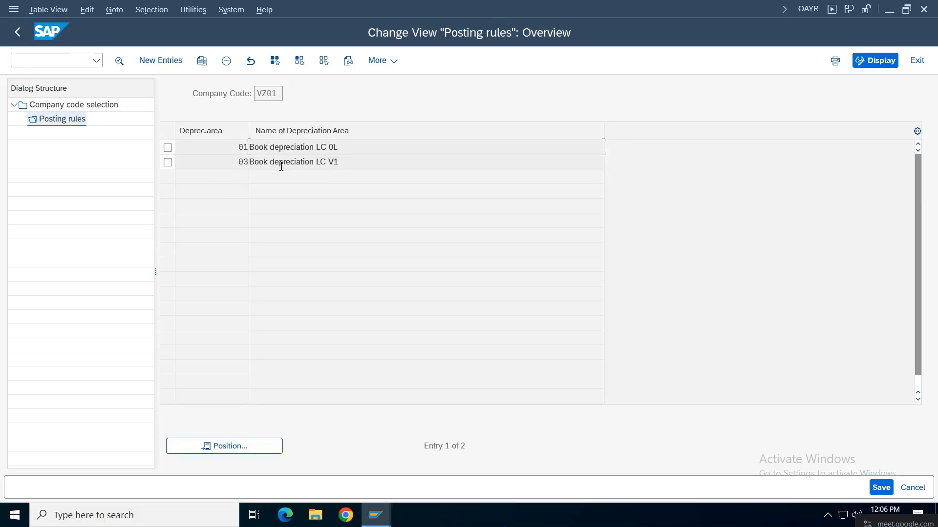
pyautogui.doubleClick(279, 163)
pyautogui.click(15, 37)
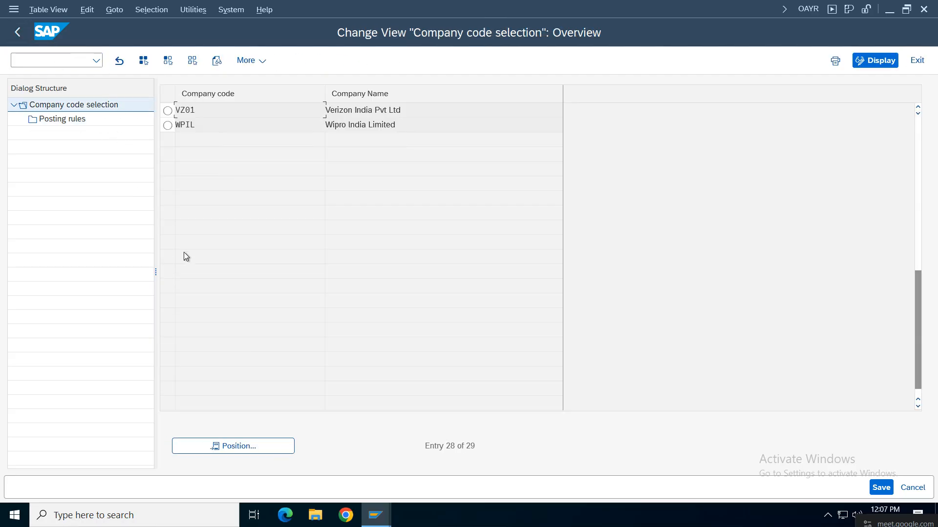
pyautogui.click(15, 31)
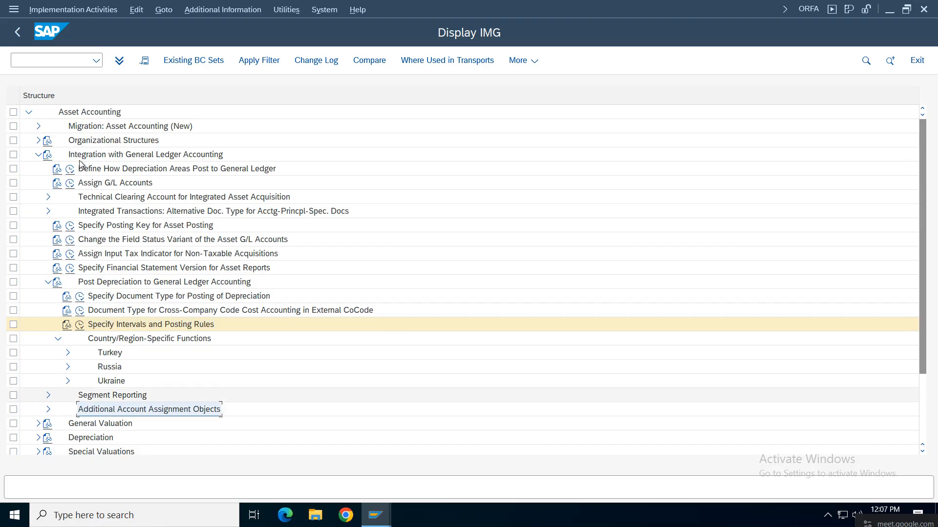
# Step: Collapse Integration with General Ledger Accounting, expand General Valuation and set the chart of depreciation to CDVE
pyautogui.click(37, 155)
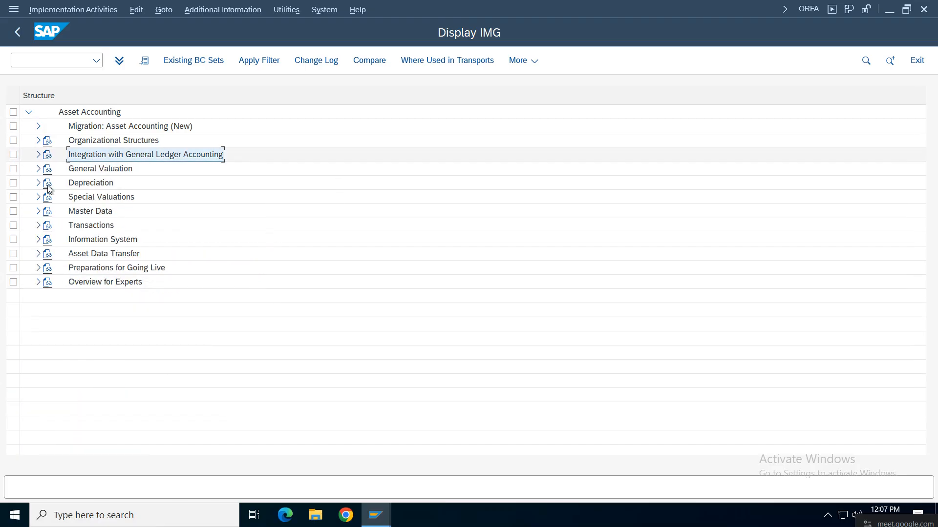
pyautogui.click(85, 173)
pyautogui.click(37, 169)
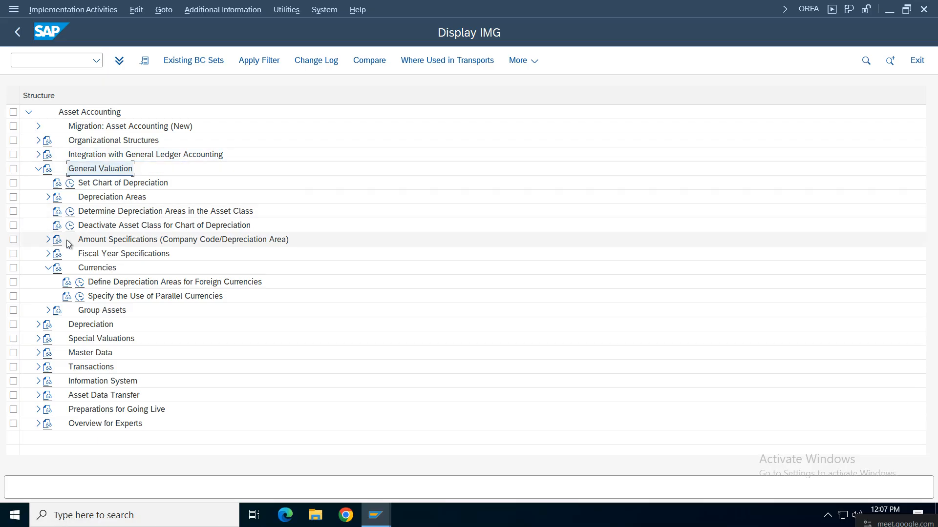
pyautogui.click(70, 183)
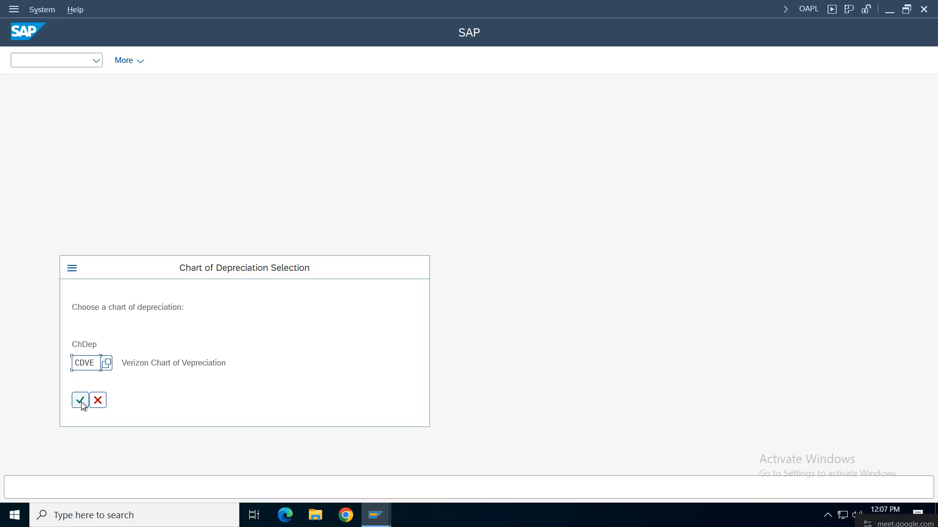
pyautogui.click(81, 401)
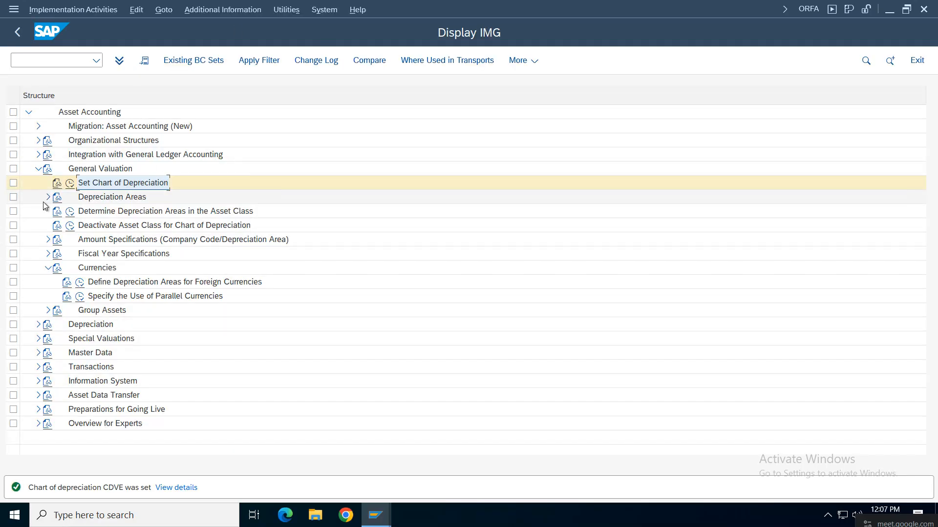
# Step: Open Determine Depreciation Areas in the Asset Class, find the Verizon fixtures and fittings class VZFF and display its depreciation areas
pyautogui.click(106, 215)
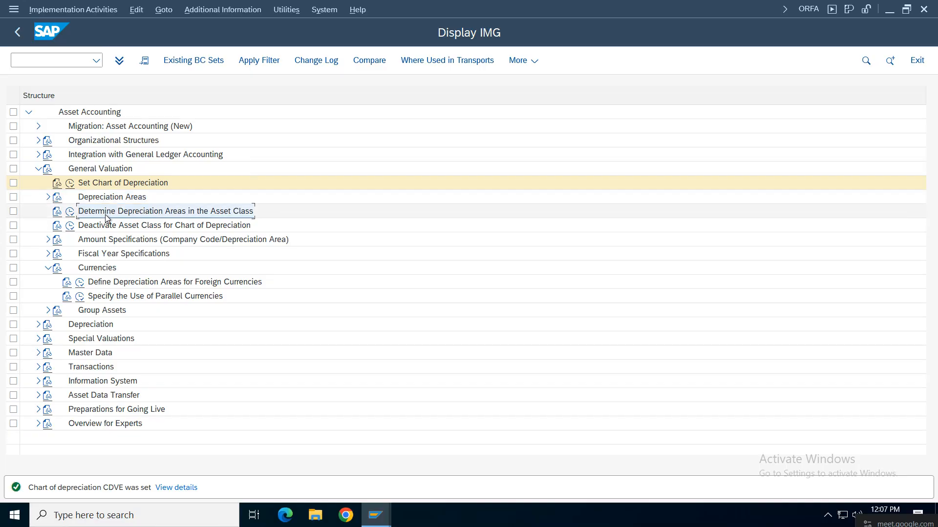
pyautogui.click(70, 212)
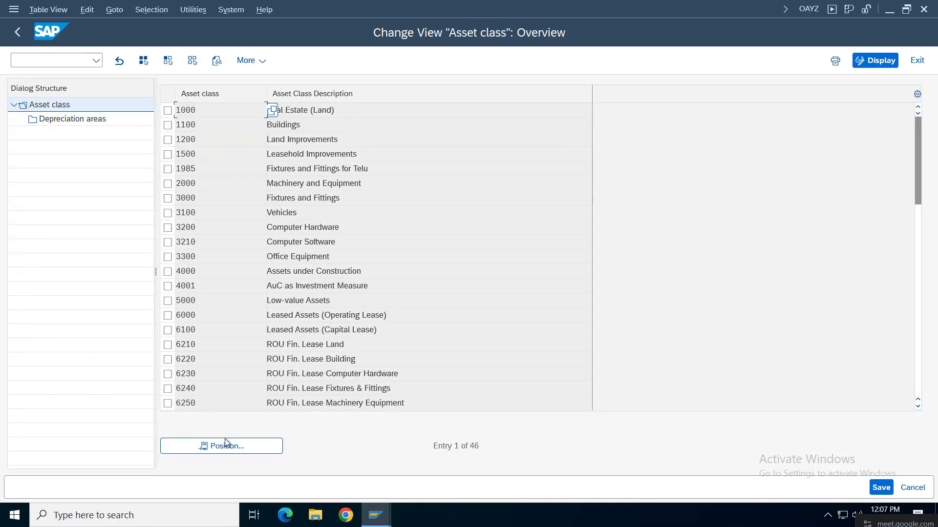
pyautogui.click(225, 445)
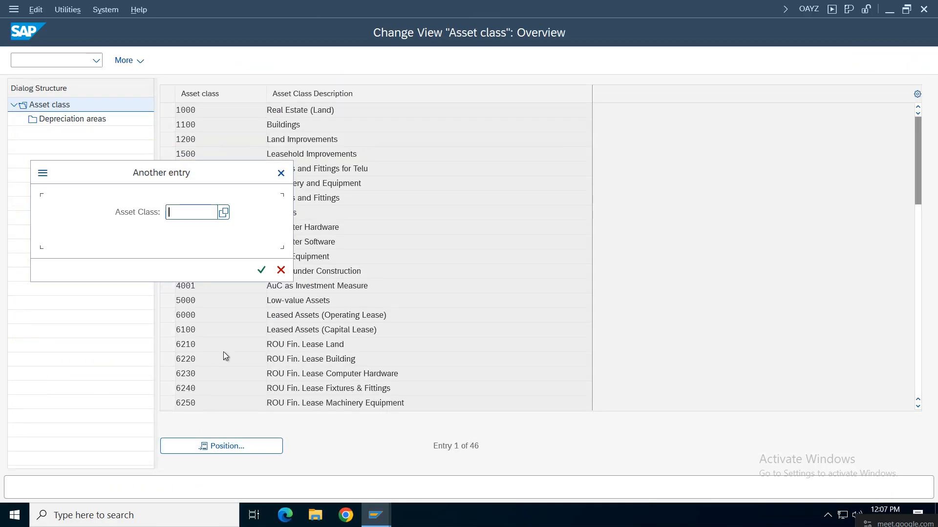
pyautogui.write('ff')
pyautogui.press('Return')
pyautogui.click(167, 111)
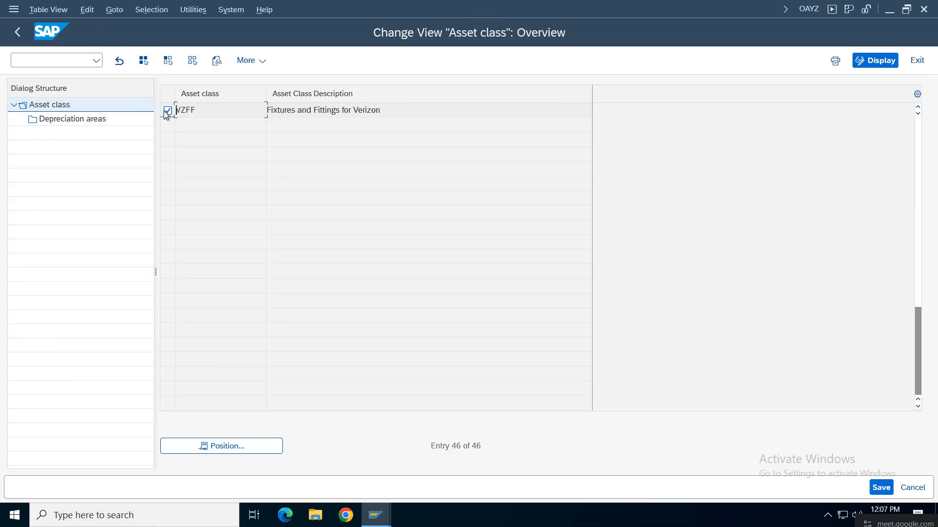
pyautogui.doubleClick(77, 121)
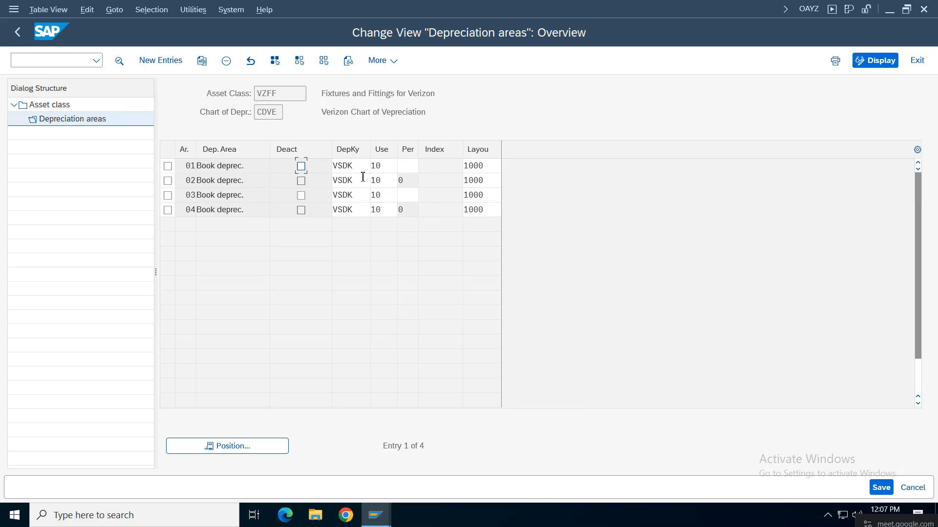
# Step: Check the depreciation keys of asset class VZFF's depreciation areas and return to the Display IMG structure
pyautogui.press('Tab')
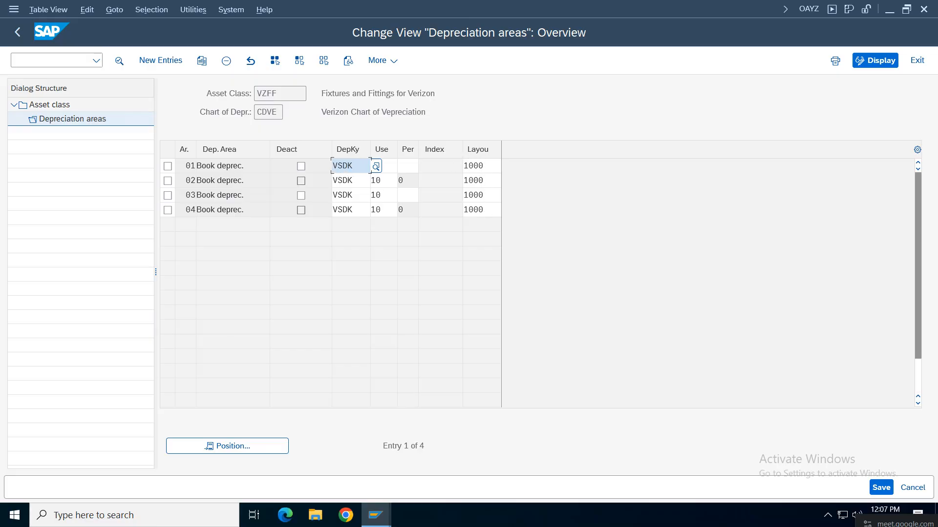
pyautogui.click(17, 32)
pyautogui.click(17, 36)
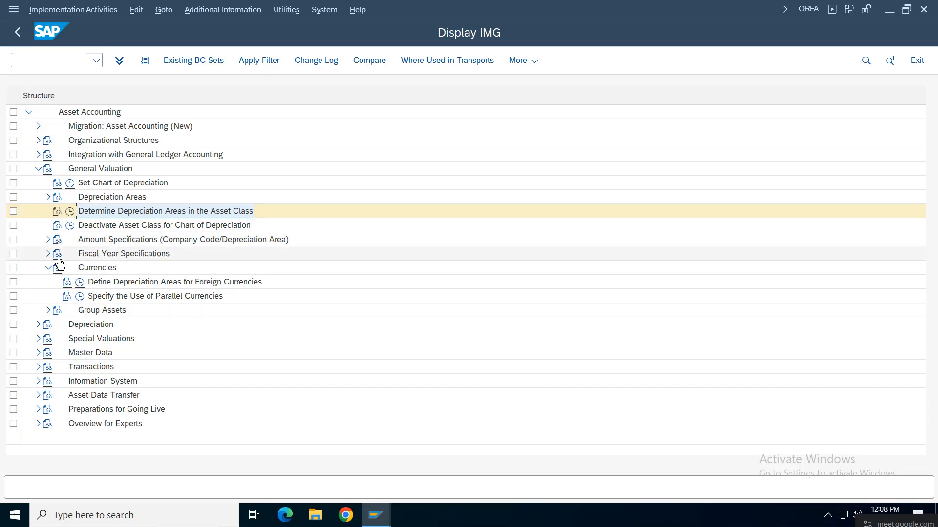
# Step: Open Define Depreciation Areas for Foreign Currencies, find company code VZ01 and display its depreciation area currencies
pyautogui.click(120, 284)
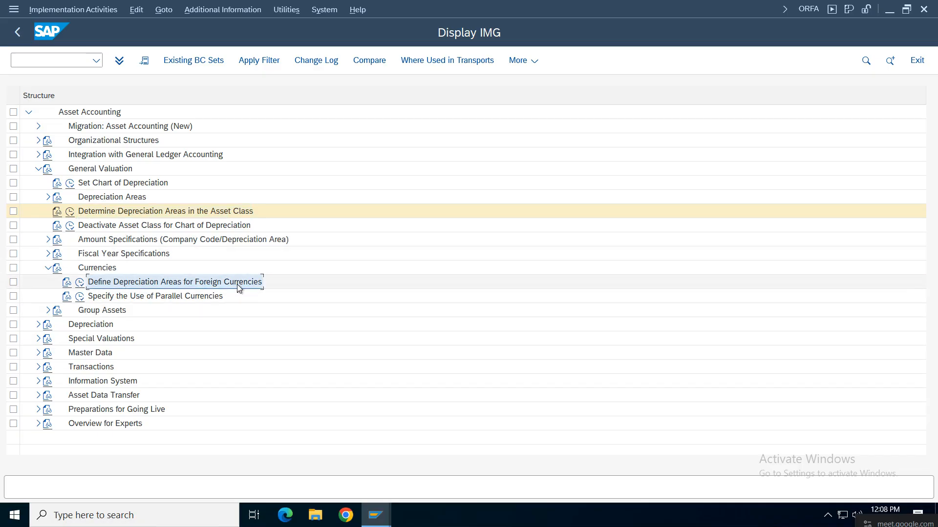
pyautogui.click(80, 282)
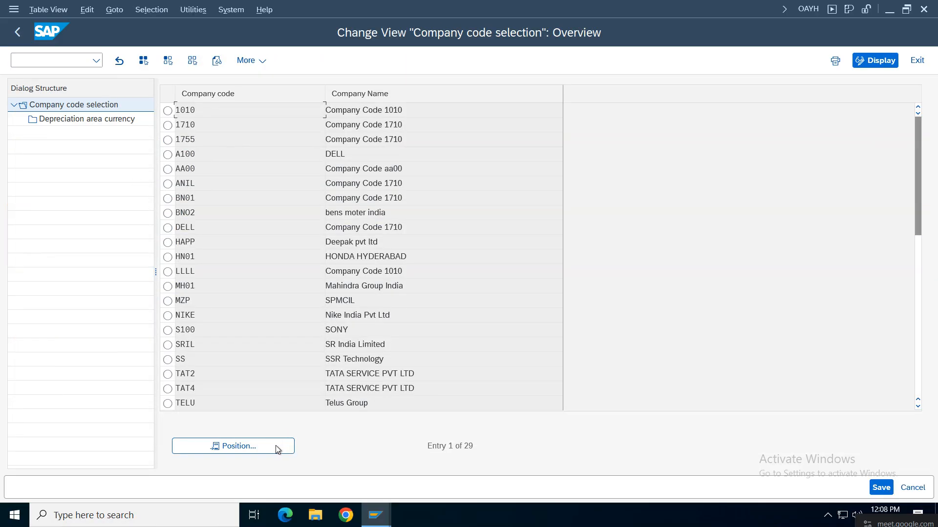
pyautogui.click(278, 449)
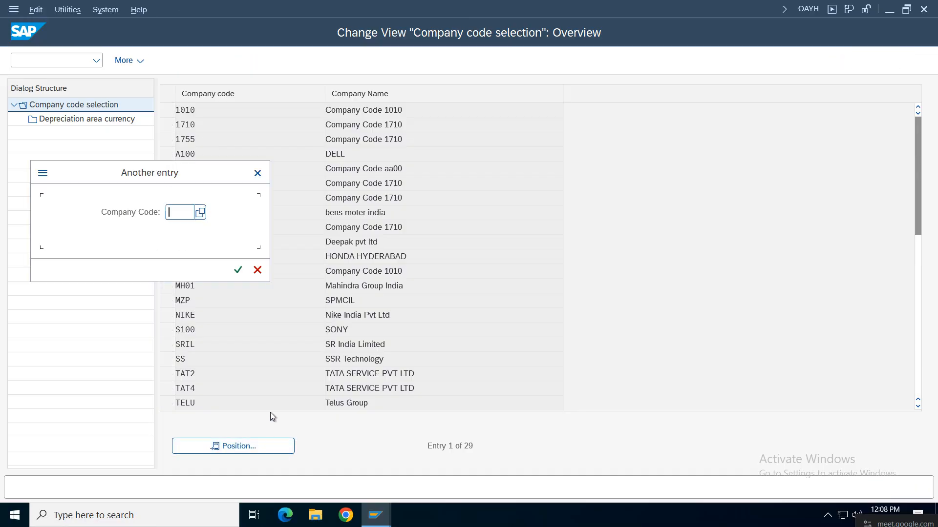
pyautogui.write('vz01')
pyautogui.press('Return')
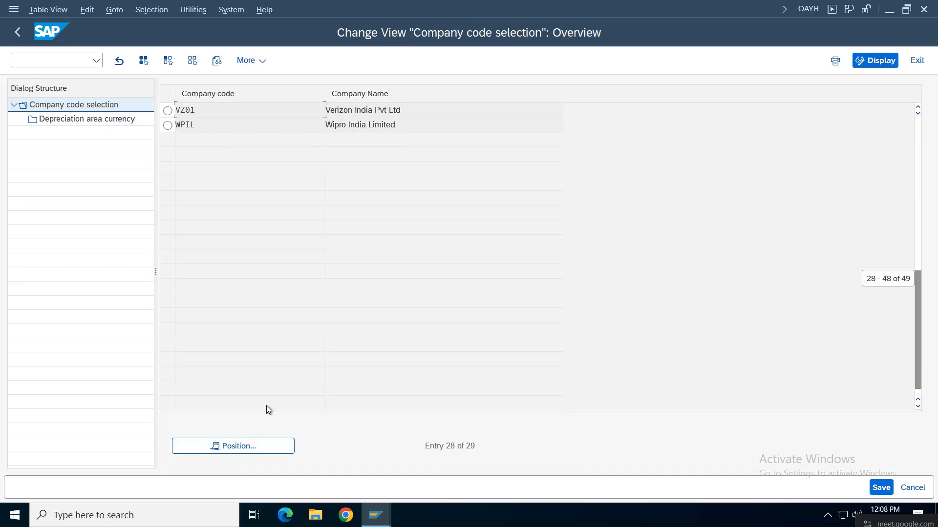
pyautogui.click(167, 111)
pyautogui.click(69, 119)
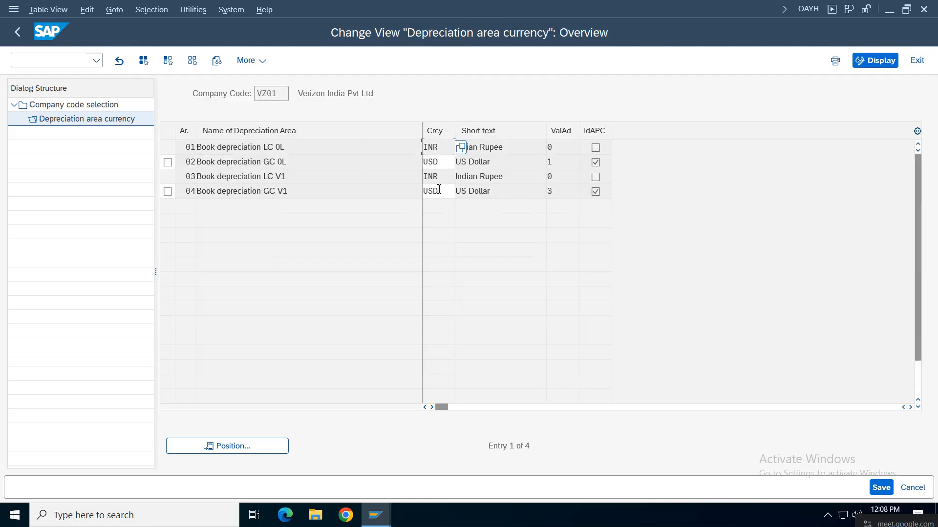
# Step: Leave the depreciation area currencies, check the parallel currency setup for chart of depreciation CDVE and return to the Display IMG structure
pyautogui.click(17, 32)
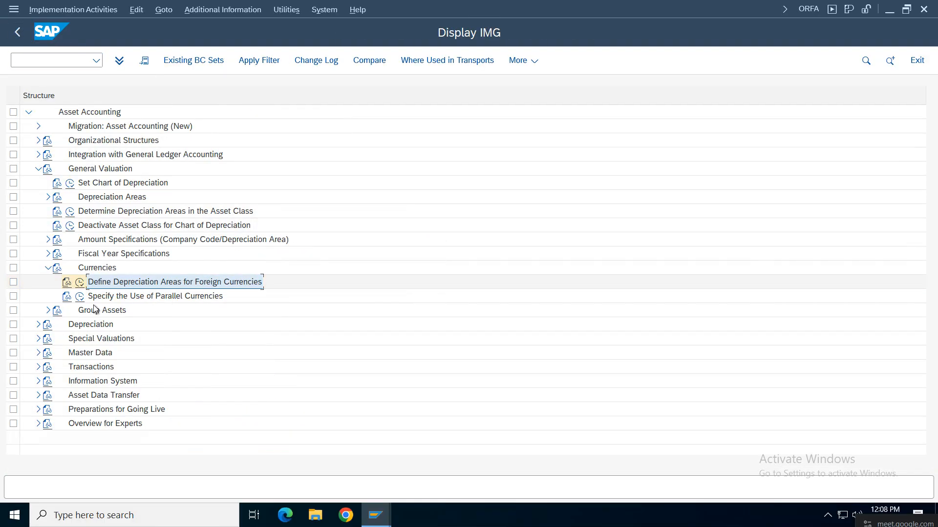
pyautogui.click(64, 296)
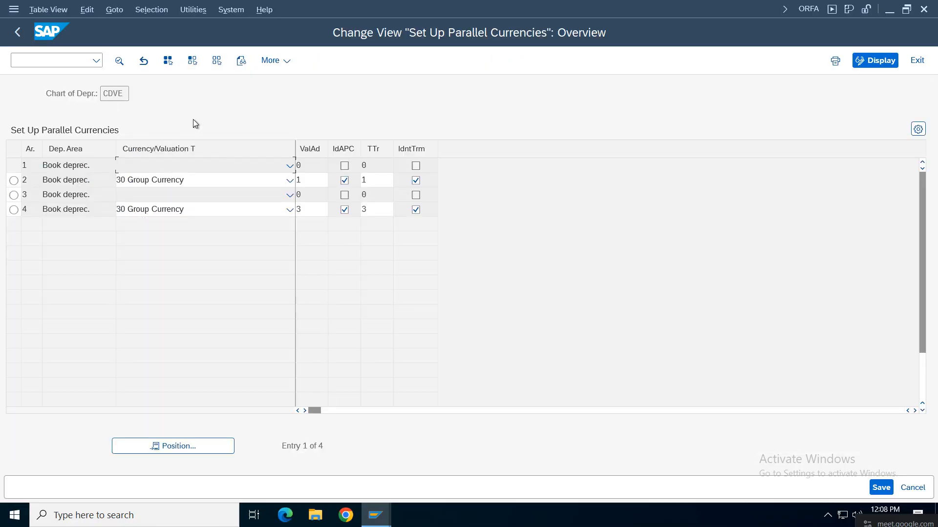
pyautogui.press('F3')
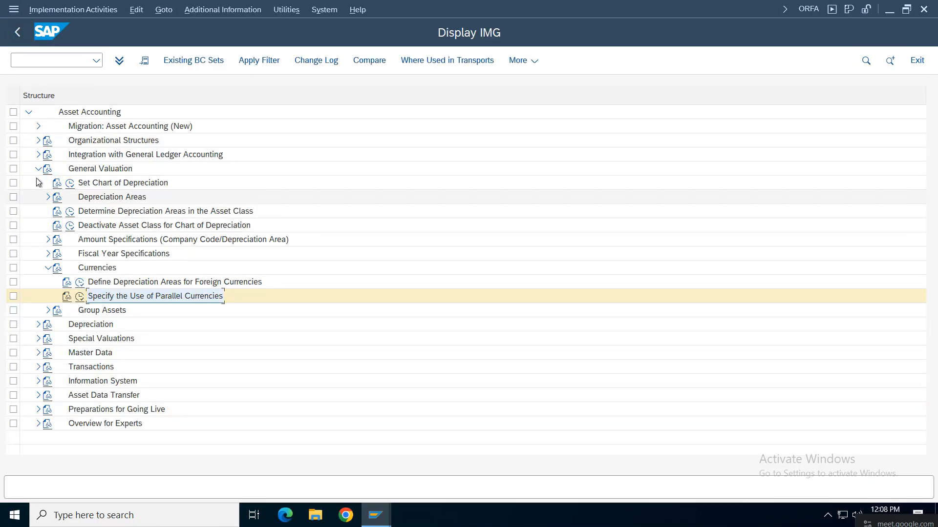
# Step: Collapse General Valuation, look through Ordinary Depreciation under Depreciation, and expand Valuation Methods
pyautogui.doubleClick(86, 168)
pyautogui.doubleClick(86, 185)
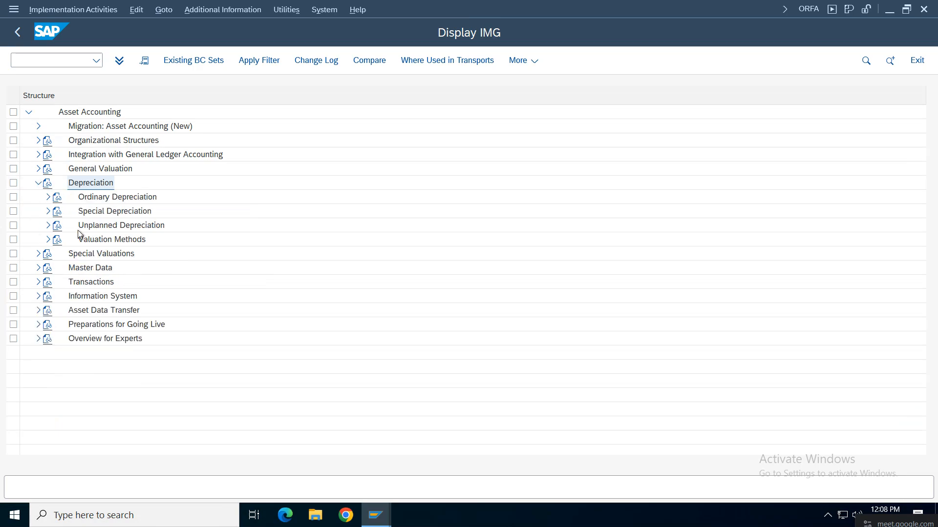
pyautogui.click(48, 197)
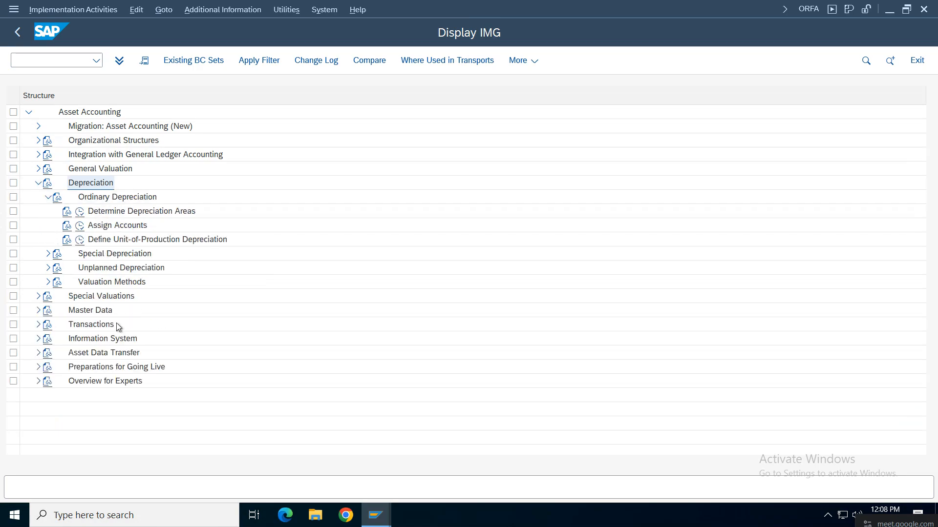
pyautogui.click(48, 197)
pyautogui.click(48, 239)
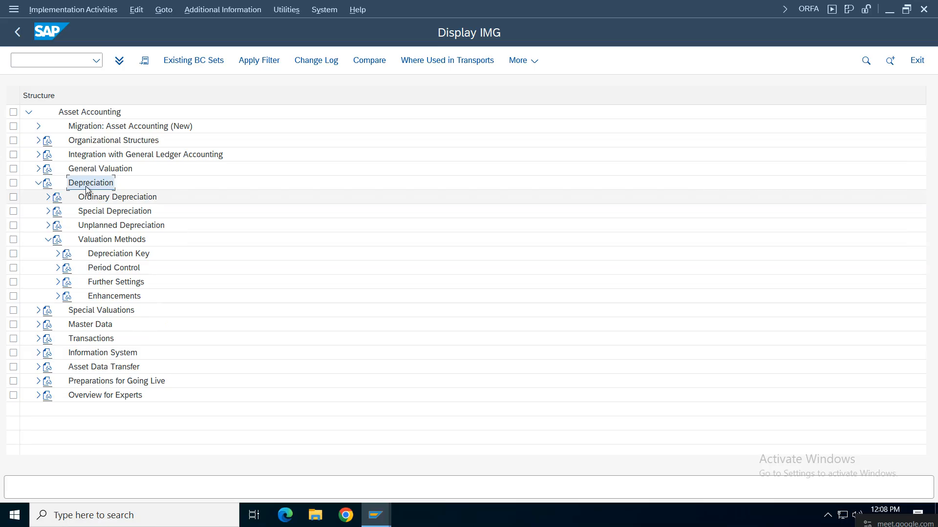
# Step: Expand Depreciation Key and its Calculation Methods, and open the Define Base Methods activity
pyautogui.click(95, 241)
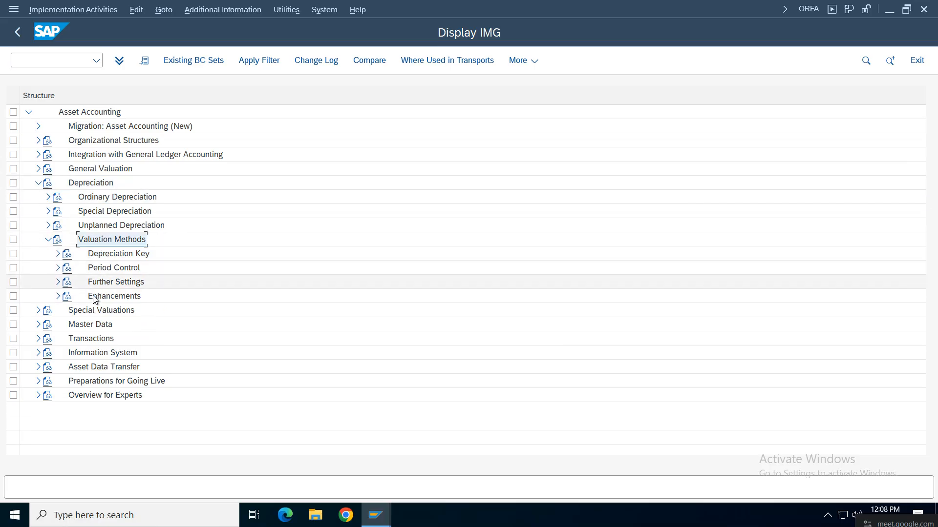
pyautogui.click(98, 255)
pyautogui.click(58, 254)
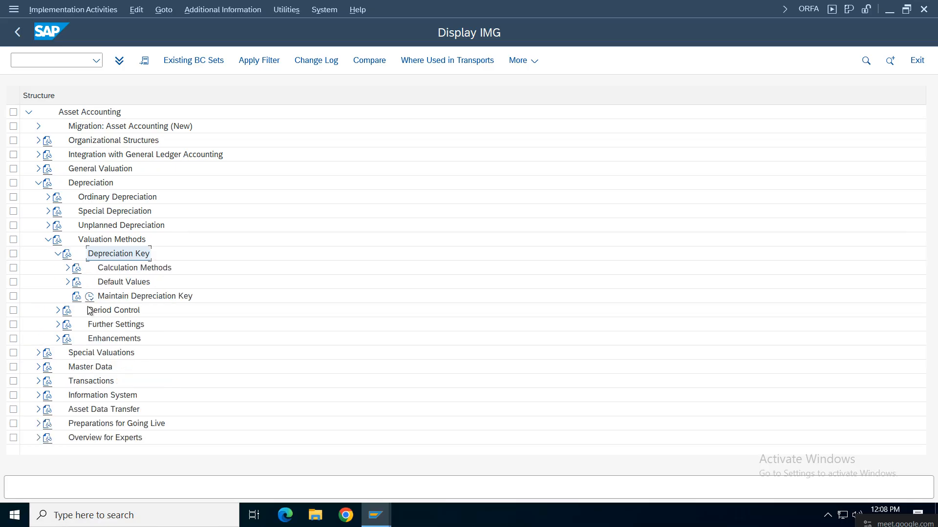
pyautogui.click(68, 270)
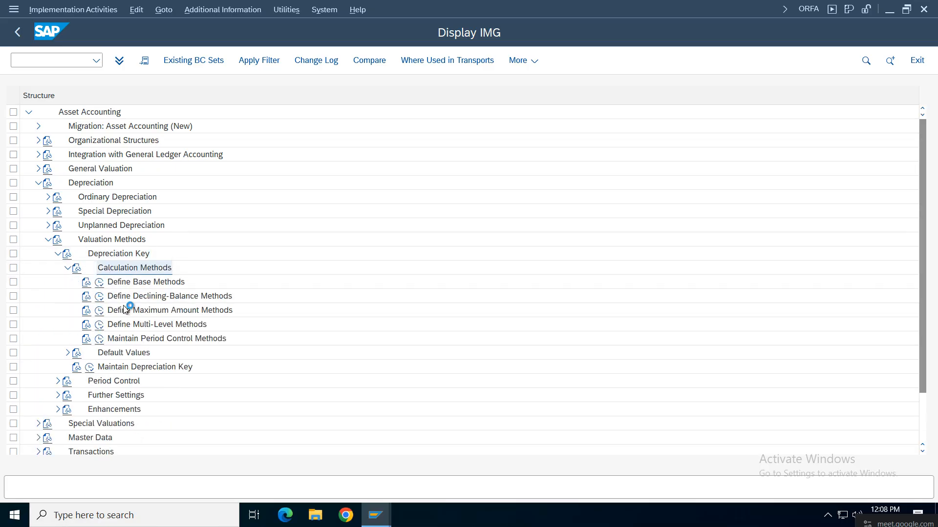
pyautogui.click(99, 282)
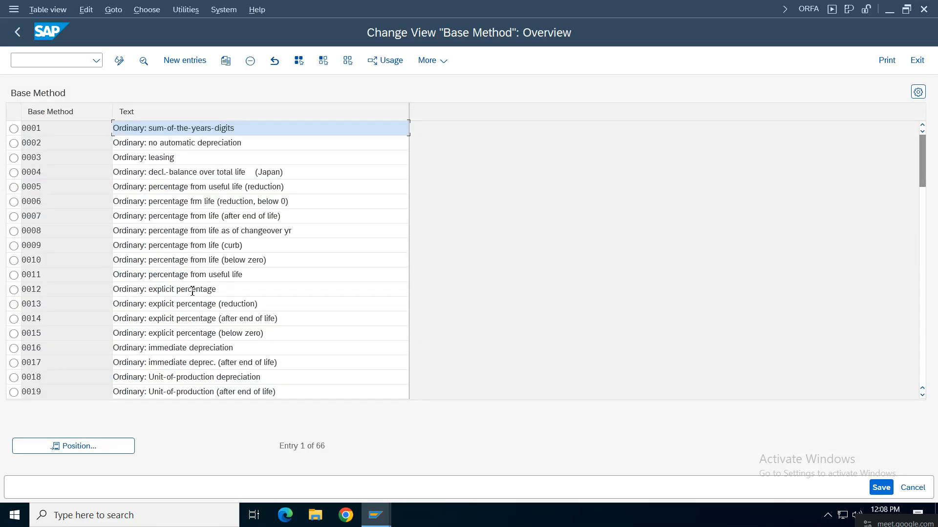
# Step: Look through the ordinary depreciation base methods 0011, 0012 and 0014, then leave and reopen Define Base Methods
pyautogui.click(177, 319)
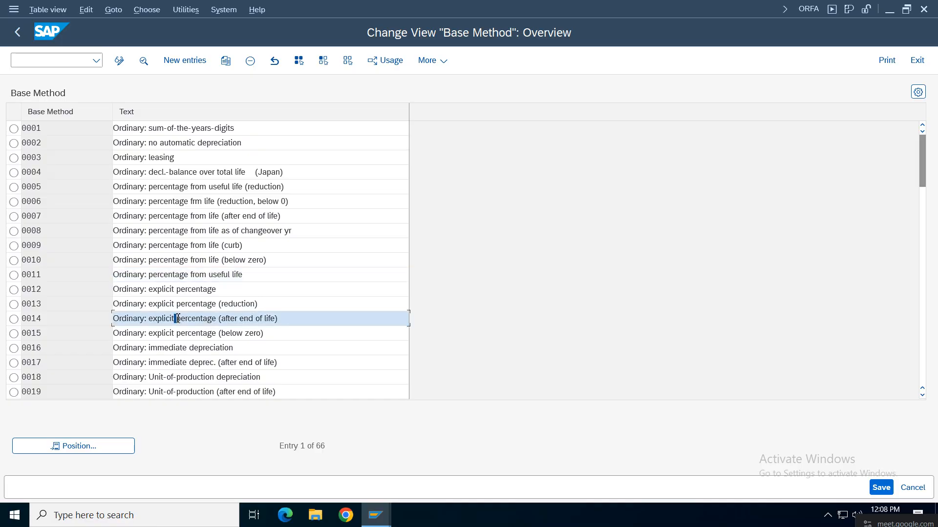
pyautogui.click(255, 276)
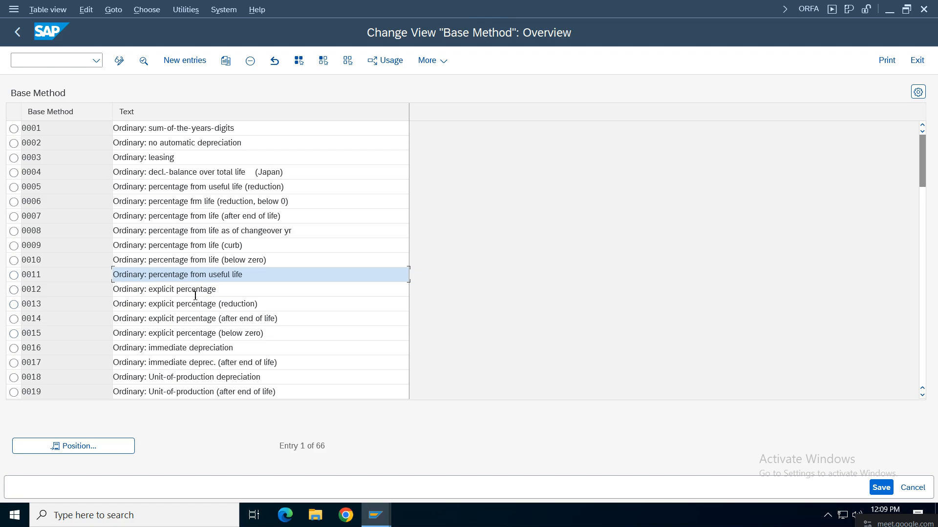
pyautogui.tripleClick(243, 291)
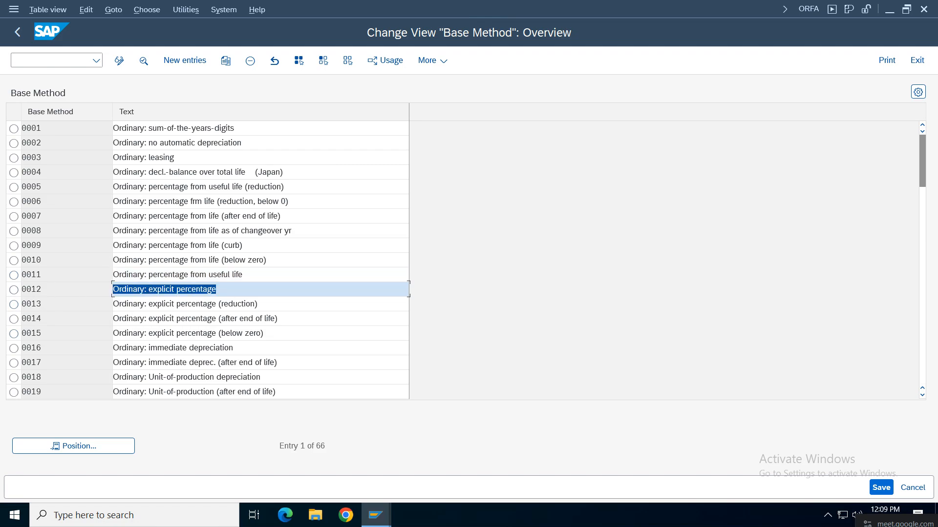
pyautogui.tripleClick(328, 318)
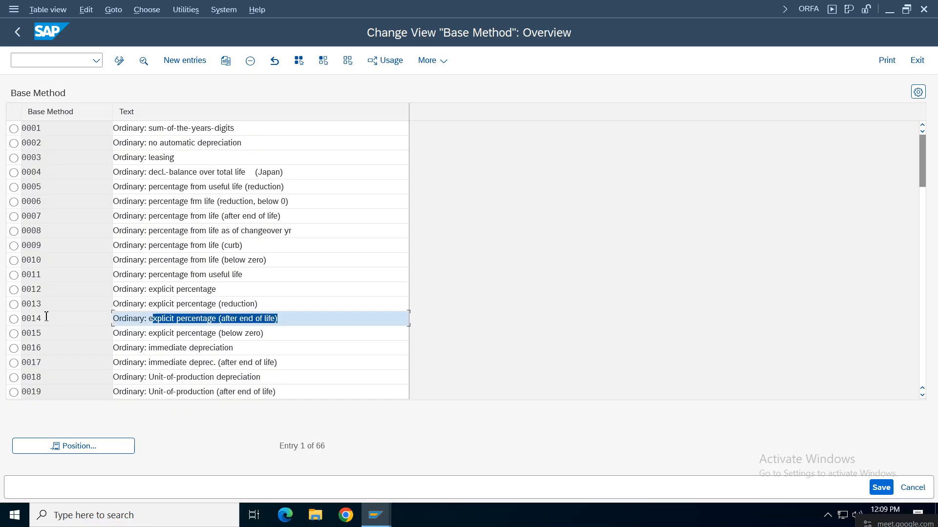
pyautogui.click(199, 292)
pyautogui.click(19, 31)
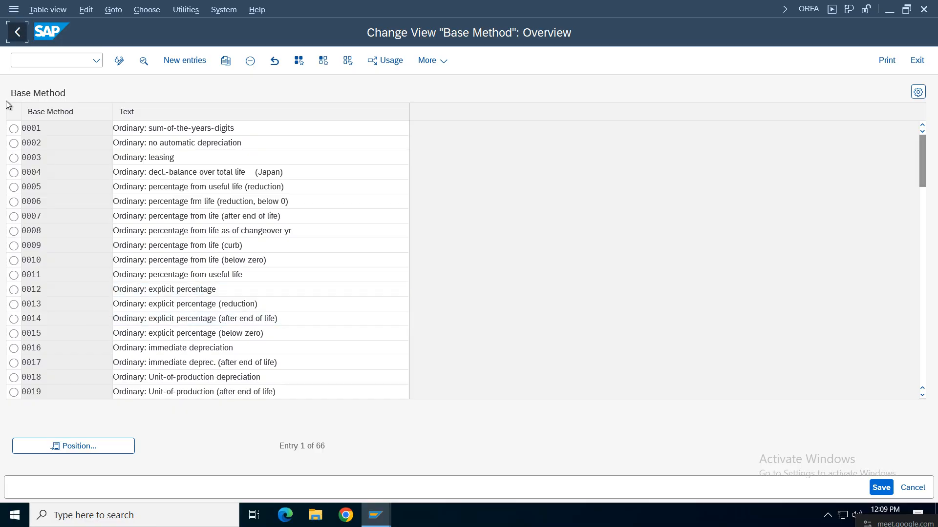
pyautogui.press('F2')
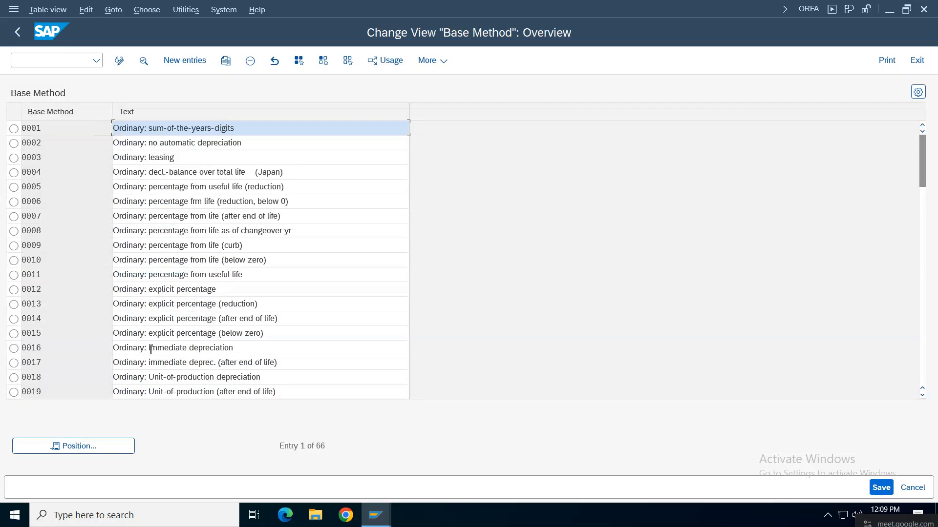
# Step: Display the details of base method 0012, check its depreciation type and depreciation method options, and return to the overview
pyautogui.doubleClick(151, 292)
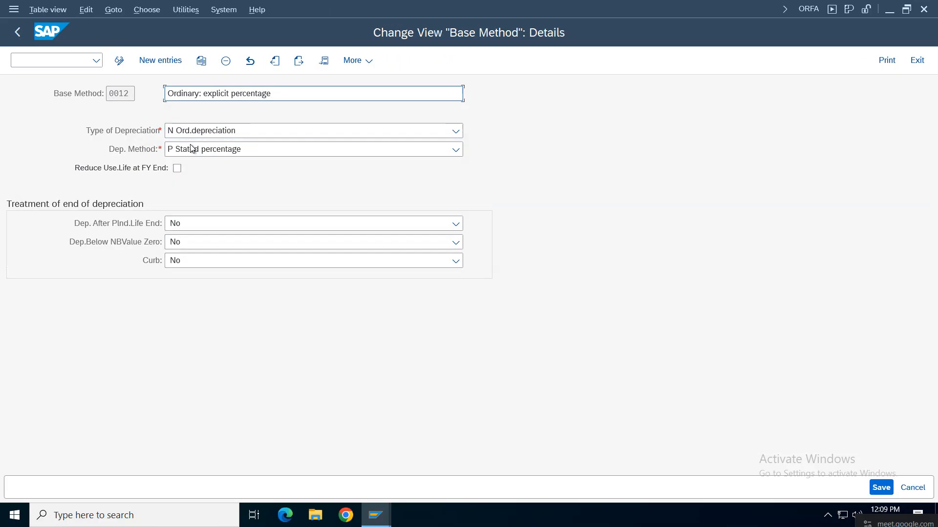
pyautogui.click(200, 132)
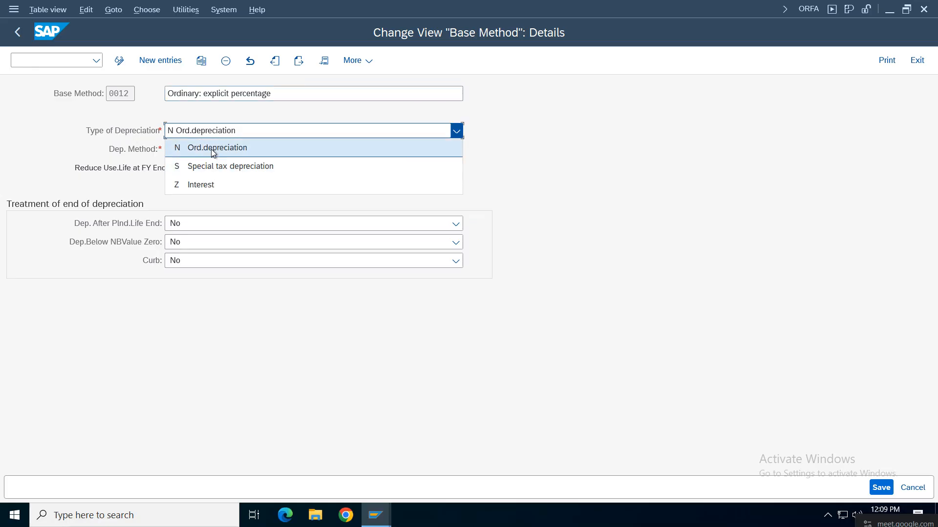
pyautogui.click(209, 149)
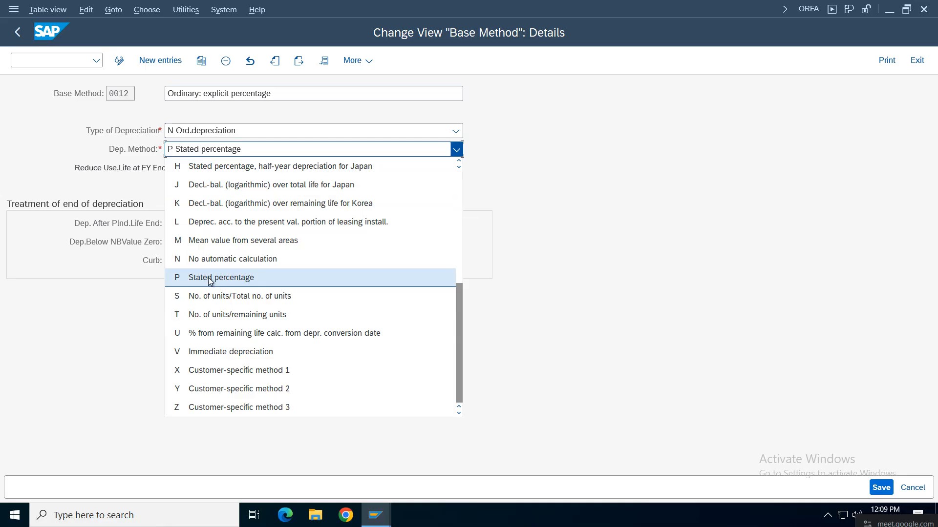
pyautogui.click(639, 230)
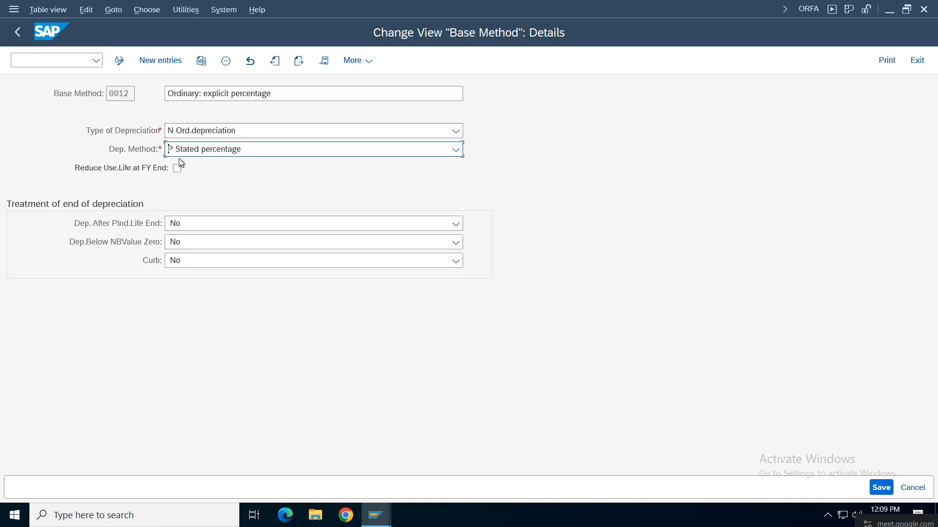
pyautogui.click(16, 34)
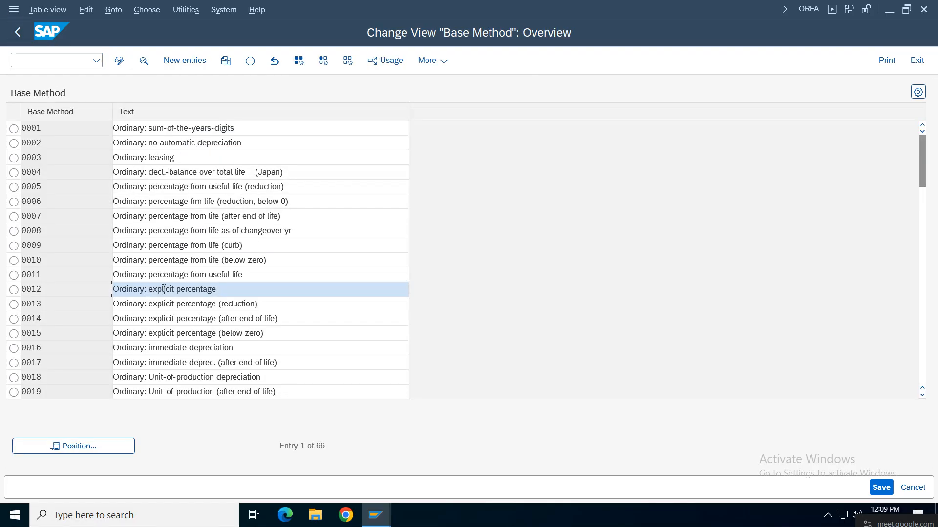
# Step: View the details of base method 0012 once more and return to the Display IMG structure
pyautogui.doubleClick(164, 292)
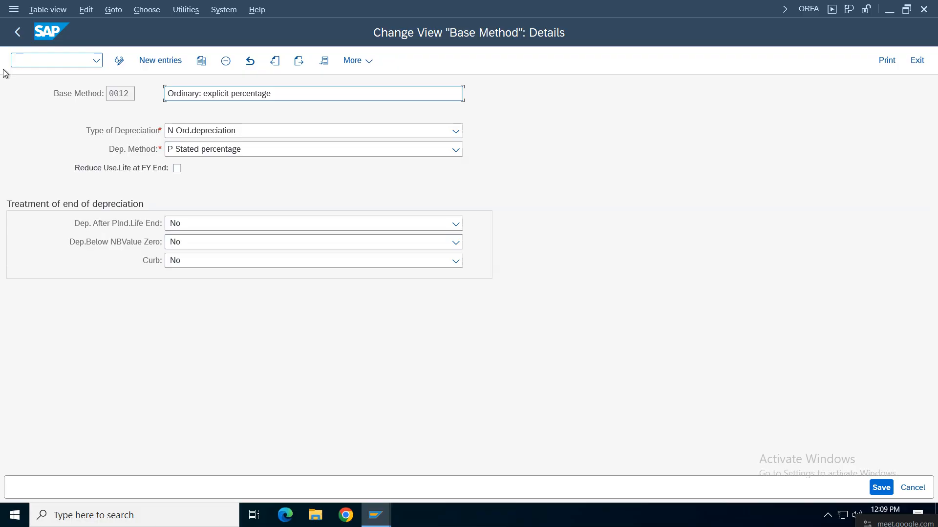
pyautogui.click(17, 32)
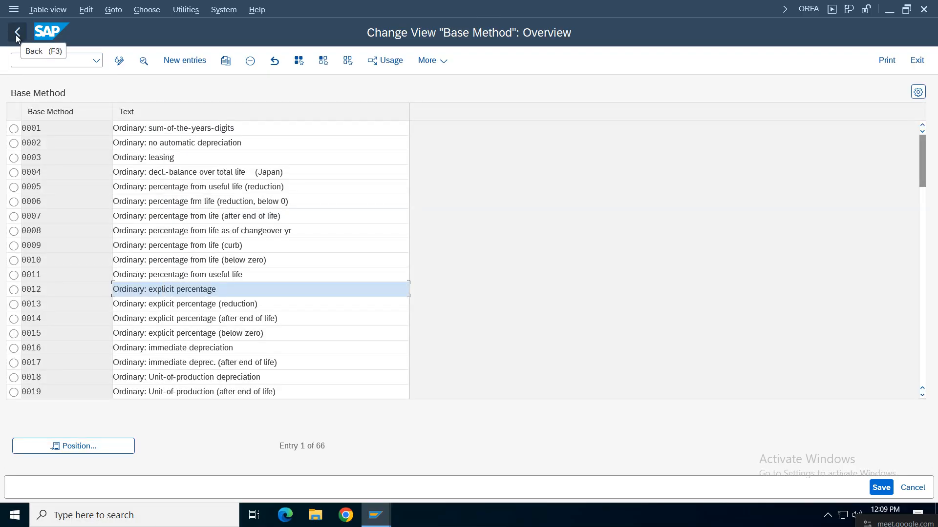
pyautogui.click(17, 33)
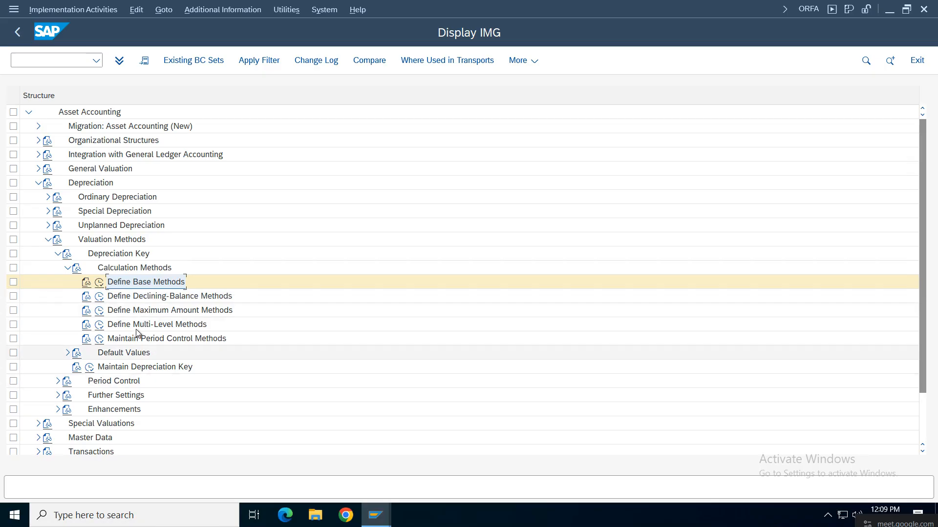
# Step: Open Define Multi-Level Methods for chart of depreciation CDVE and display the validity start options of multilevel method VZS
pyautogui.click(99, 325)
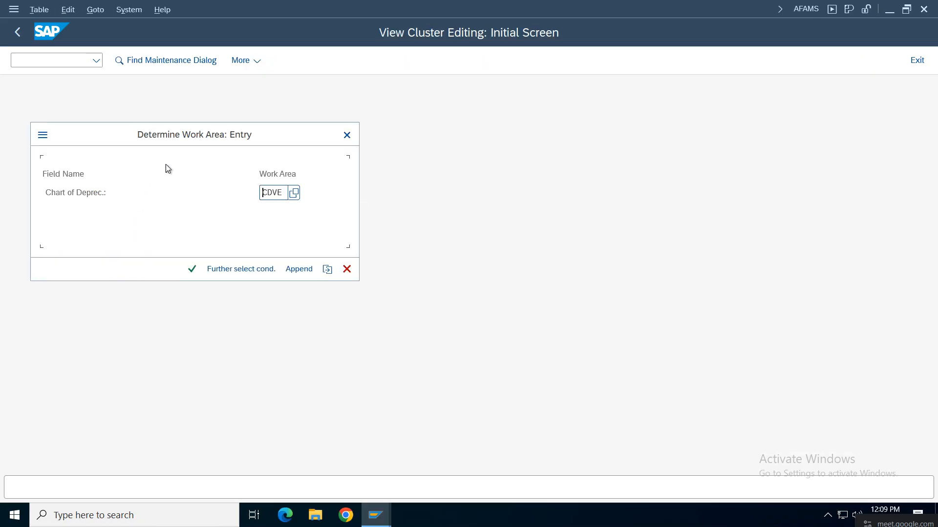
pyautogui.click(192, 269)
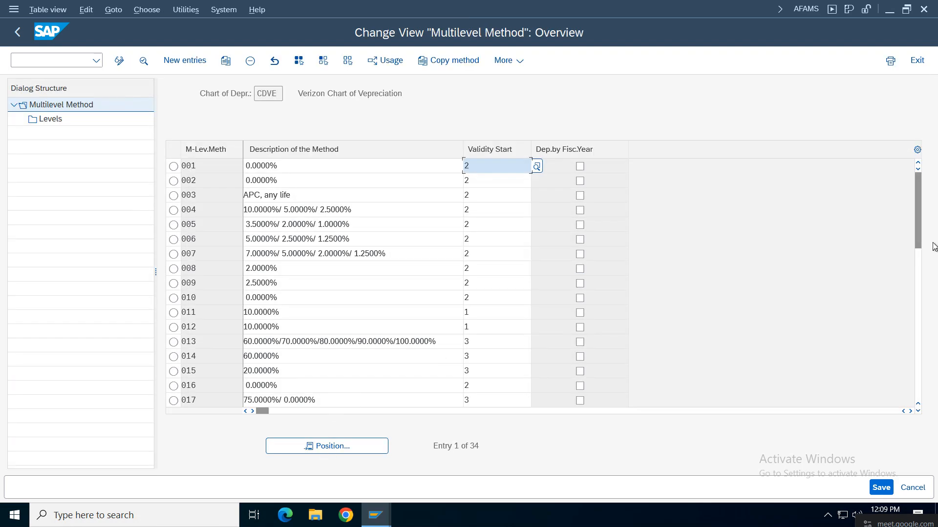
pyautogui.moveTo(918, 195); pyautogui.dragTo(908, 407)
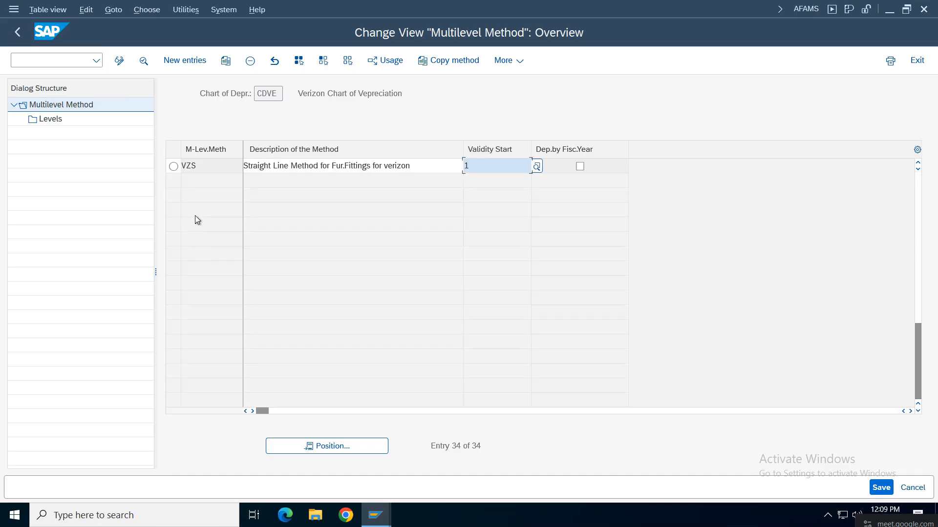
pyautogui.click(174, 167)
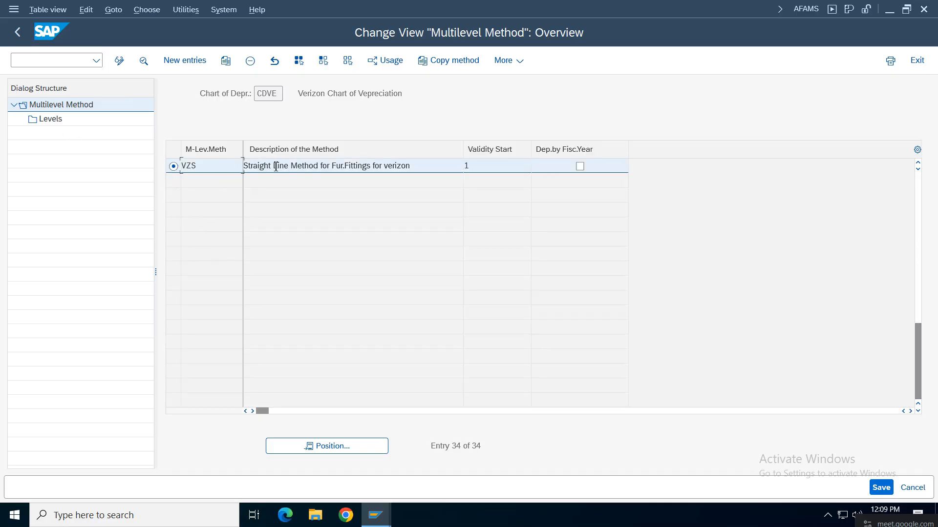
pyautogui.doubleClick(236, 168)
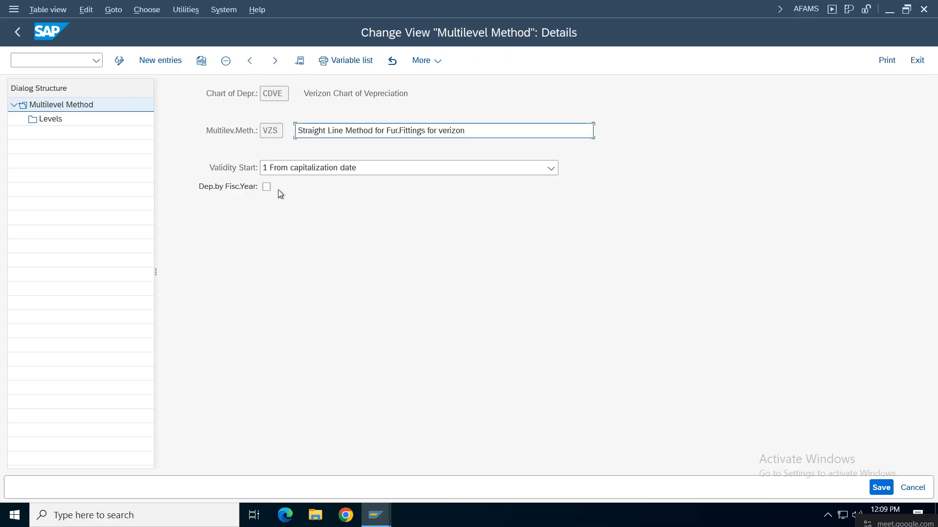
pyautogui.click(325, 168)
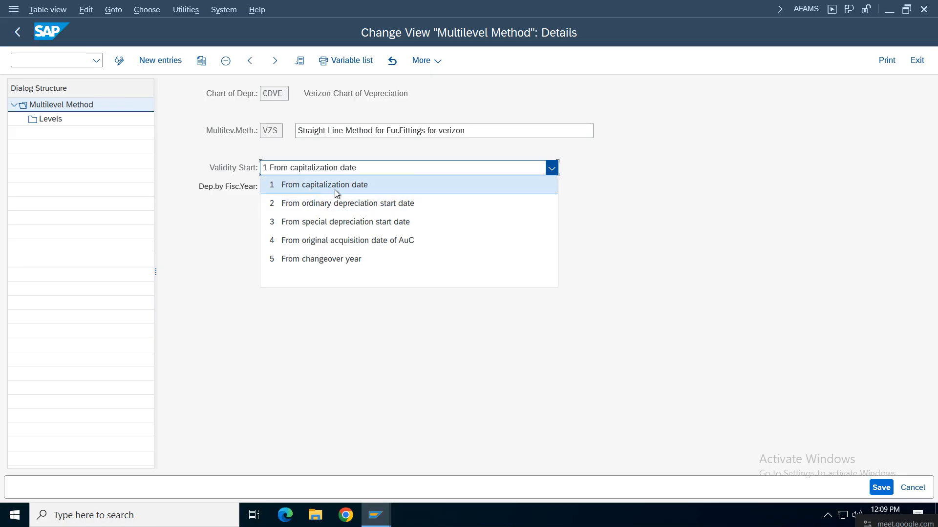
# Step: Open the levels of multilevel method VZS, check the percentage, and look through the available base value keys
pyautogui.doubleClick(52, 120)
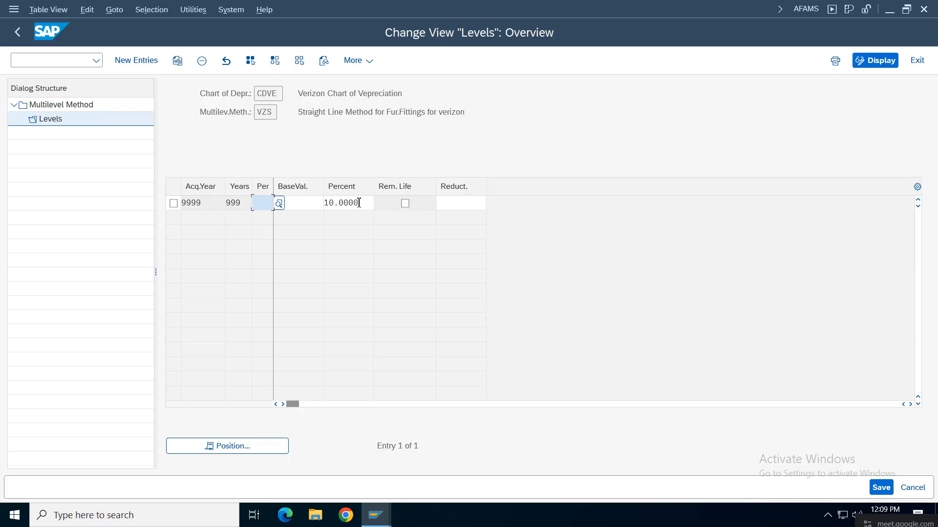
pyautogui.click(359, 202)
pyautogui.moveTo(370, 202); pyautogui.dragTo(274, 204)
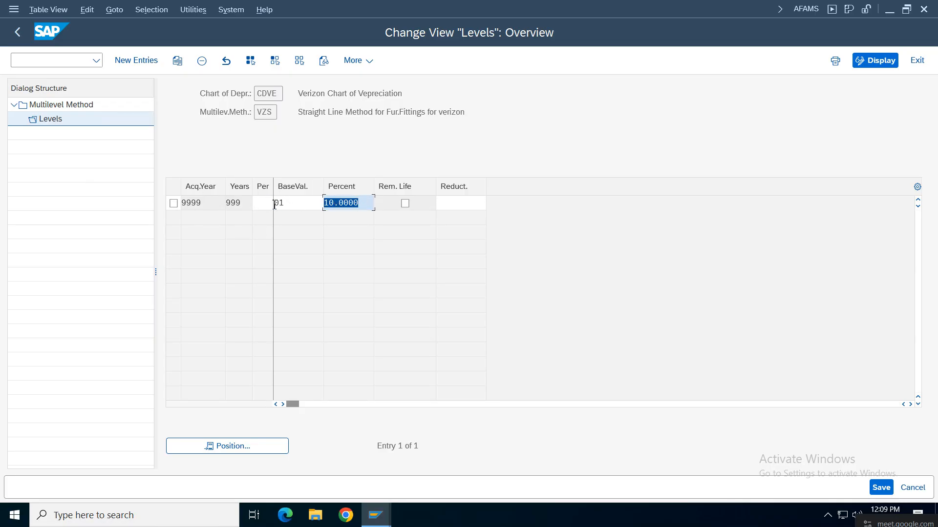
pyautogui.click(348, 204)
pyautogui.click(302, 202)
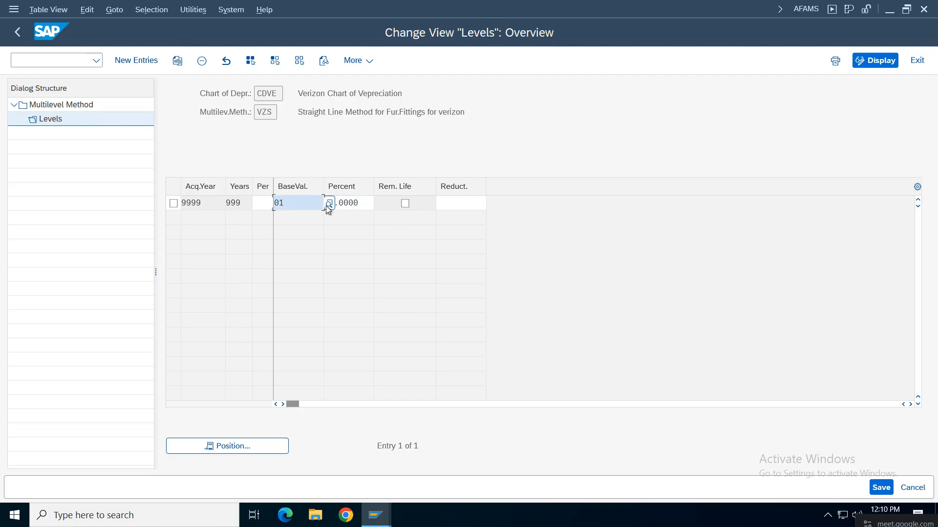
pyautogui.press('F4')
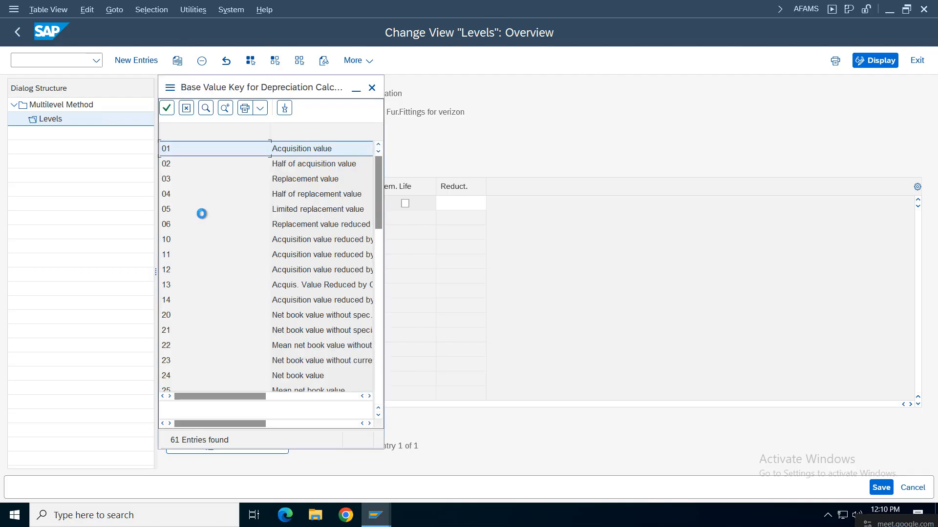
pyautogui.click(372, 88)
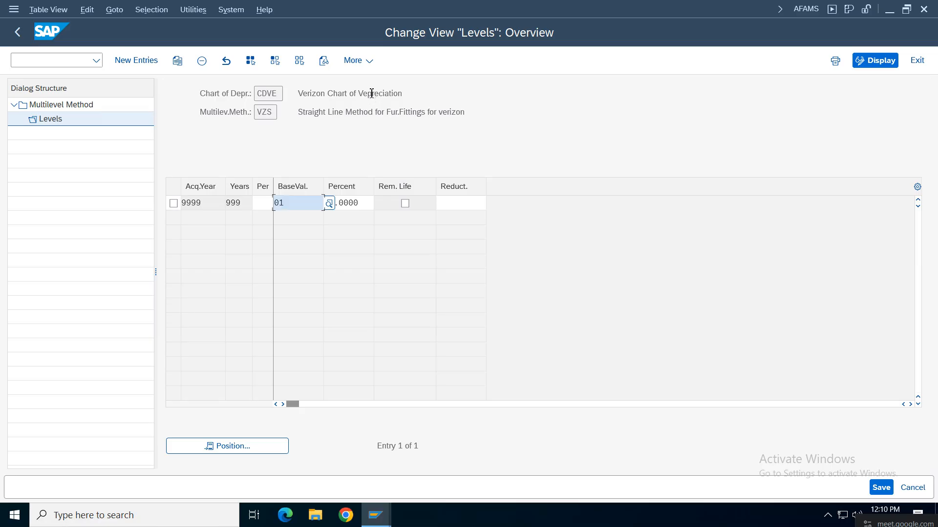
# Step: Check the years and acquisition year of the VZS level and return to the Display IMG structure
pyautogui.moveTo(245, 208); pyautogui.dragTo(191, 203)
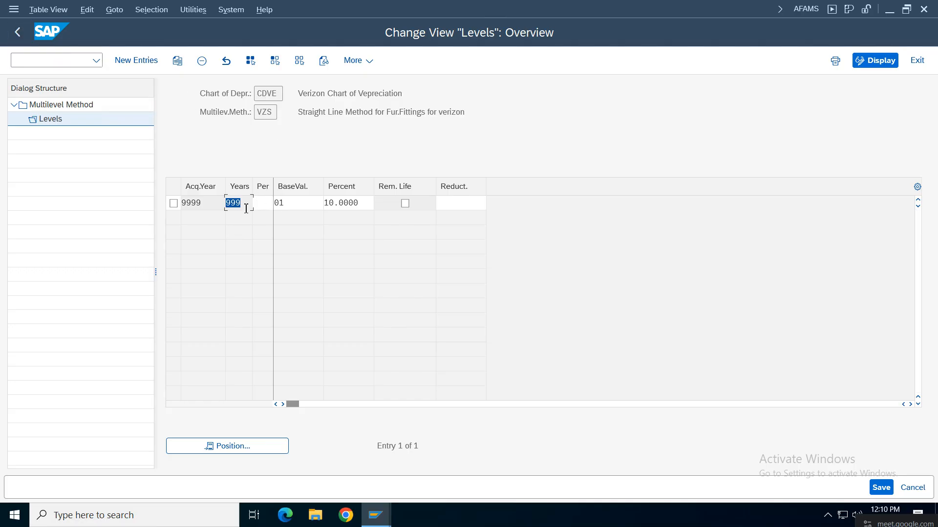
pyautogui.moveTo(204, 202); pyautogui.dragTo(166, 204)
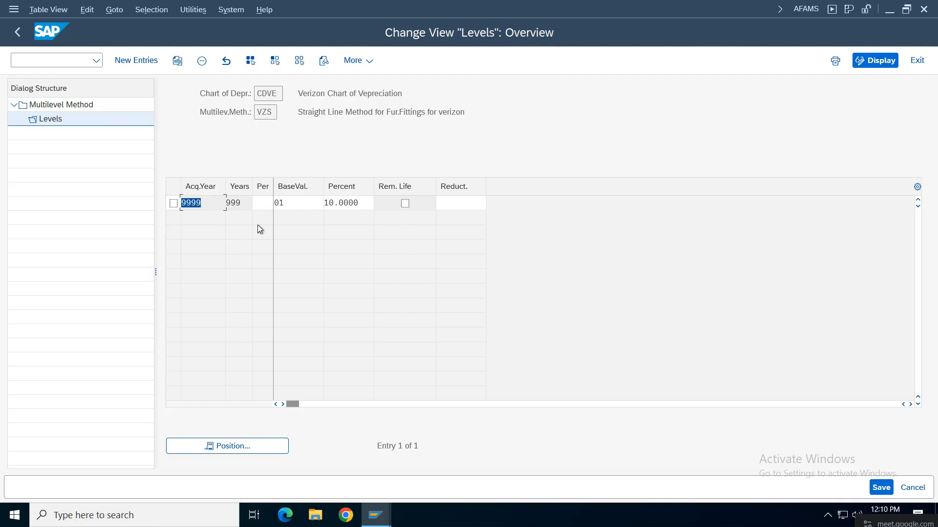
pyautogui.click(207, 204)
pyautogui.press('Tab')
pyautogui.click(17, 31)
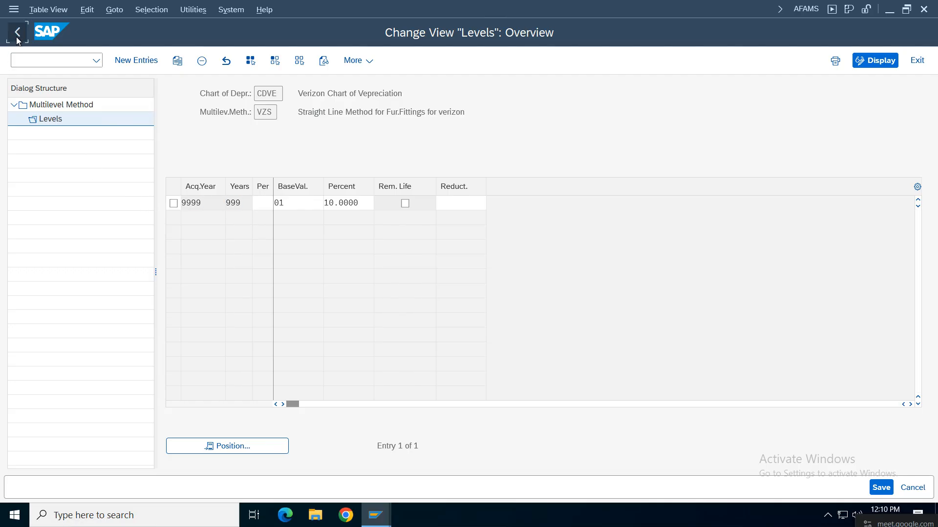
pyautogui.click(17, 32)
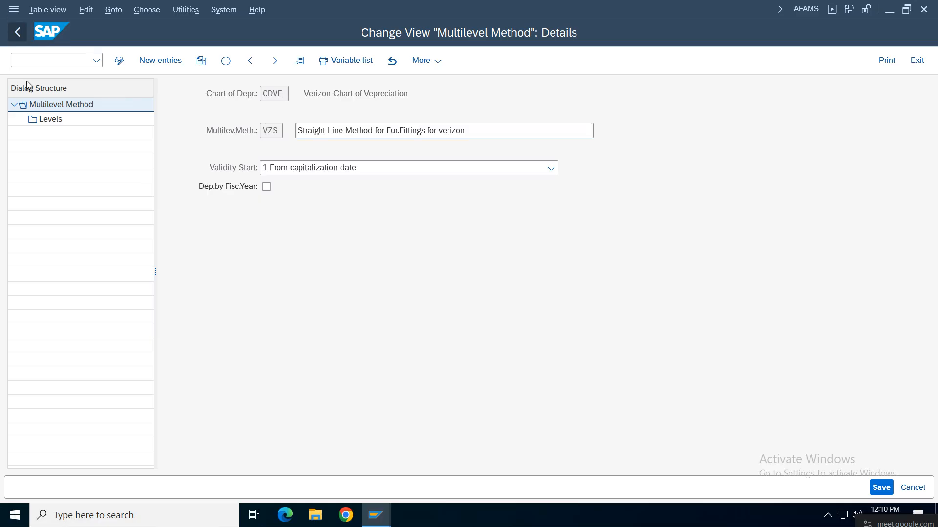
pyautogui.click(17, 32)
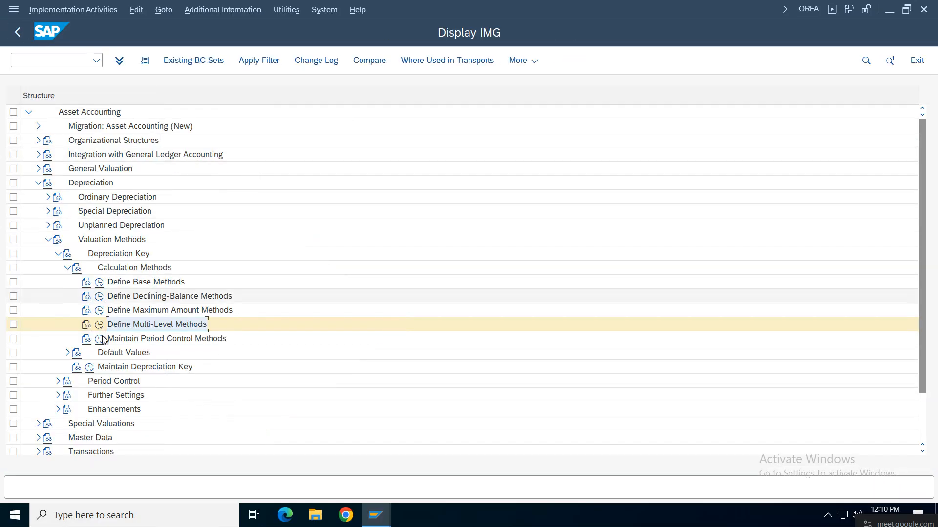
# Step: Open Maintain Period Control Methods for chart of depreciation CDVE and list the transfer period control options for method VZP
pyautogui.click(99, 339)
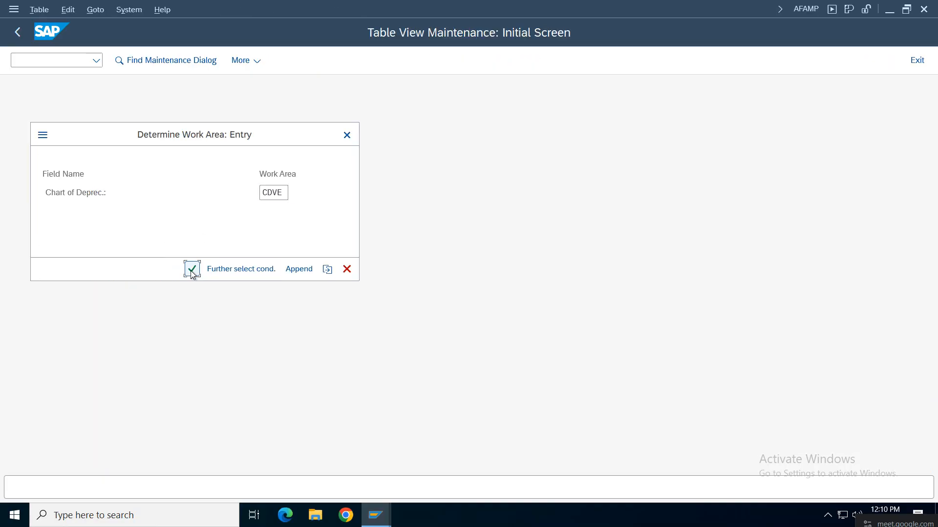
pyautogui.click(190, 268)
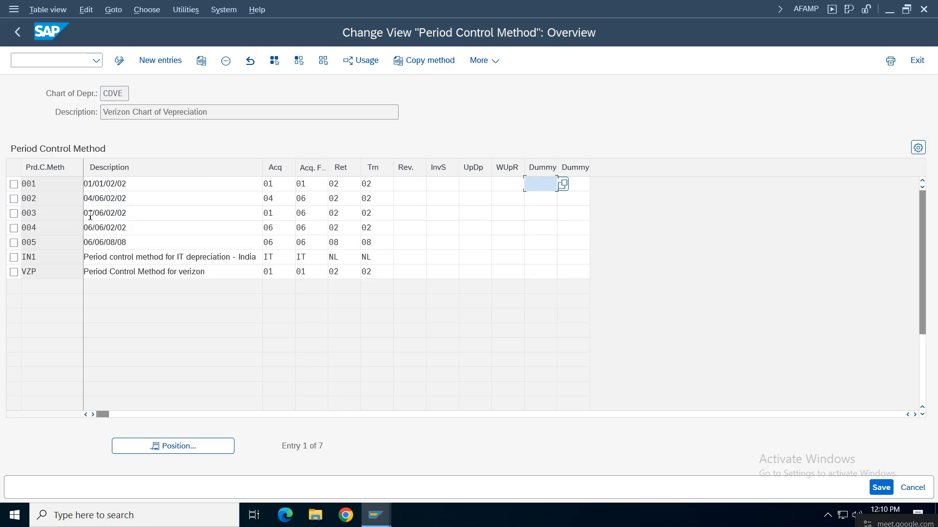
pyautogui.click(280, 272)
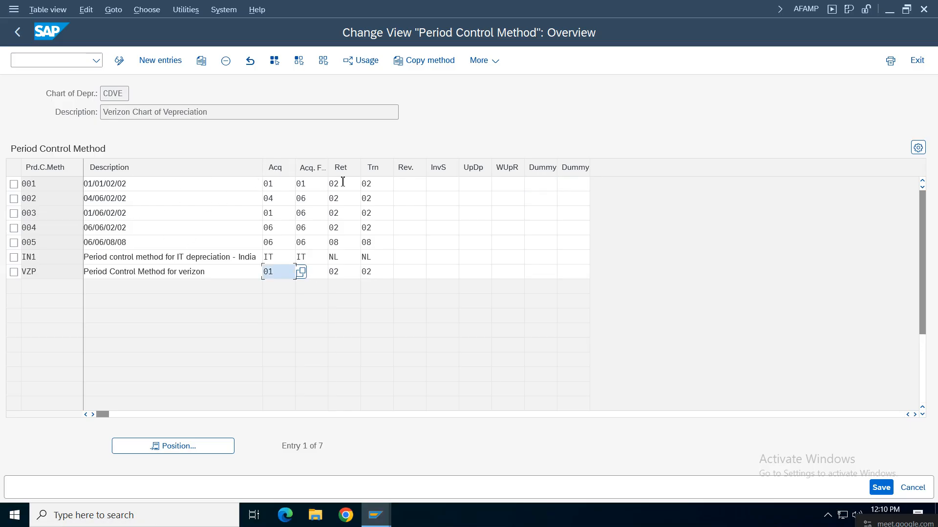
pyautogui.click(374, 276)
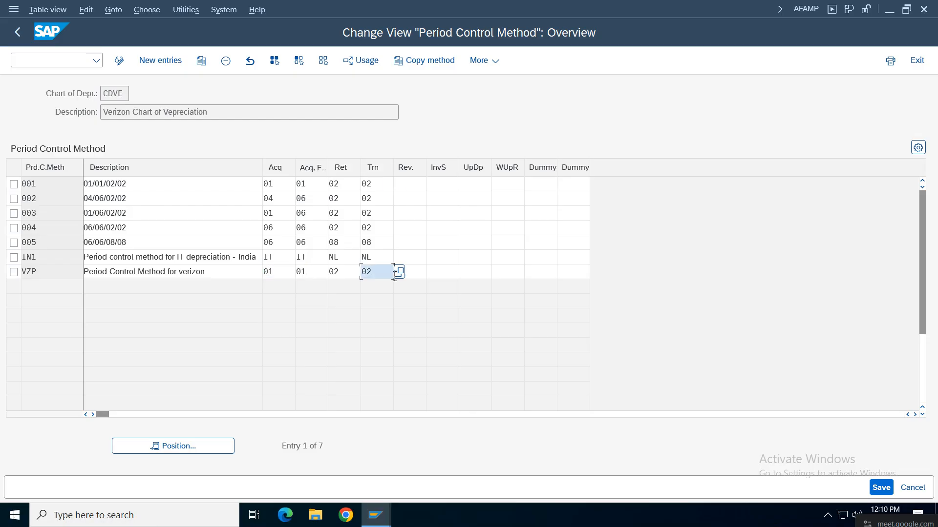
pyautogui.click(400, 273)
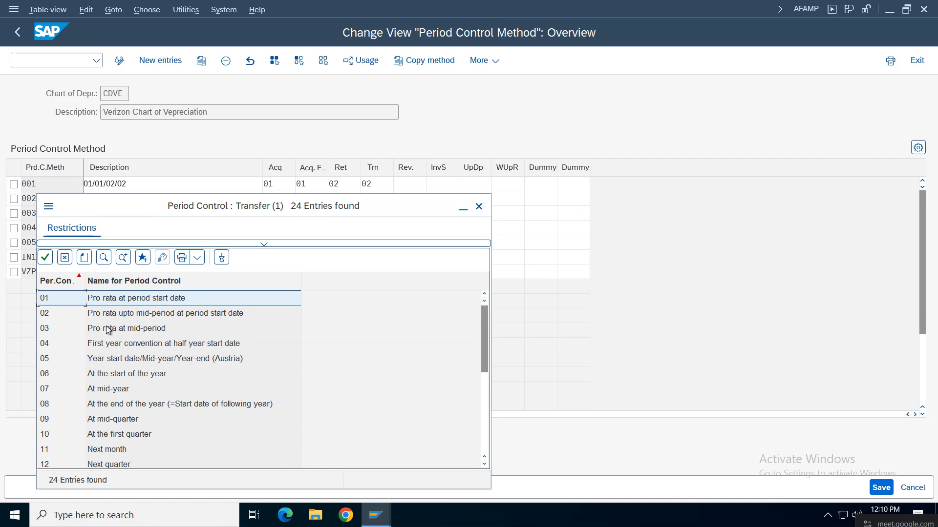
# Step: Return to the Display IMG structure and open Maintain Depreciation Key for chart of depreciation CDVE
pyautogui.click(479, 206)
pyautogui.click(17, 32)
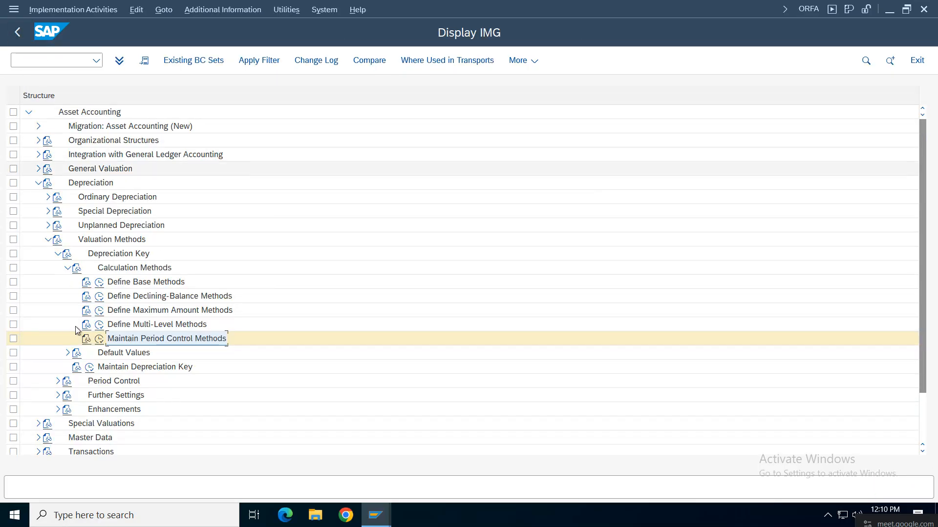
pyautogui.click(122, 353)
pyautogui.click(68, 268)
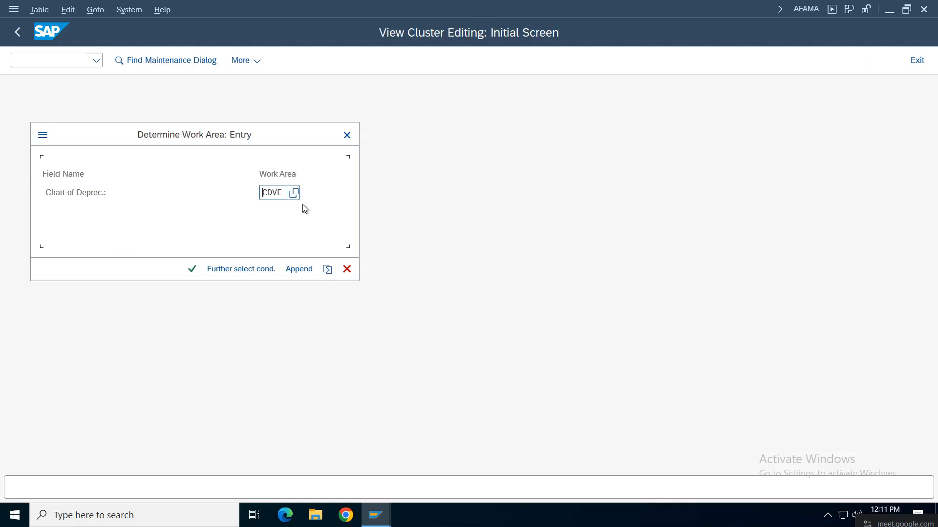
pyautogui.click(192, 270)
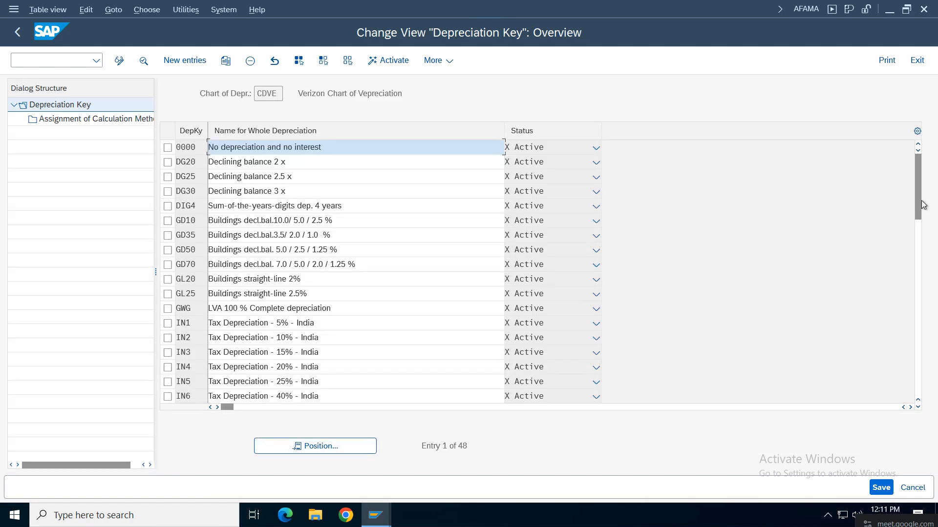
# Step: Find depreciation key VSDK at the end of the depreciation key list and open its details
pyautogui.moveTo(923, 205); pyautogui.dragTo(918, 388)
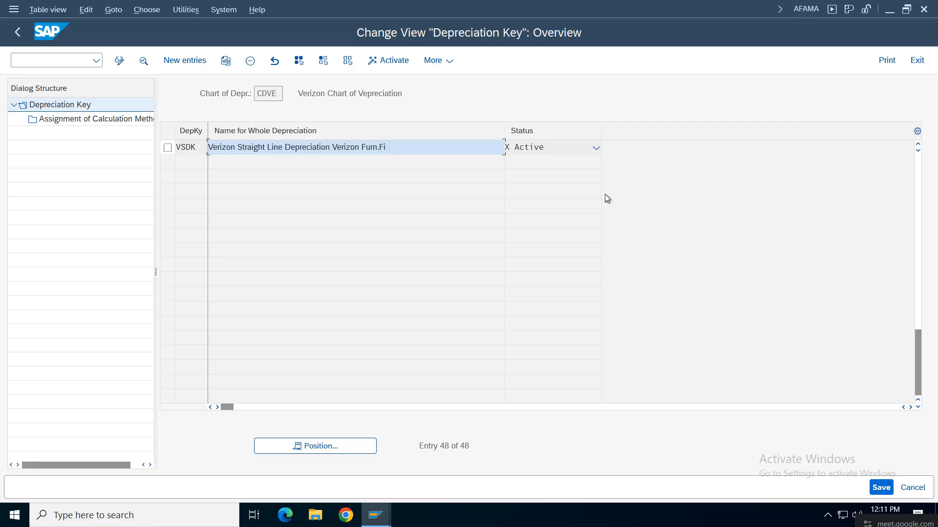
pyautogui.click(167, 148)
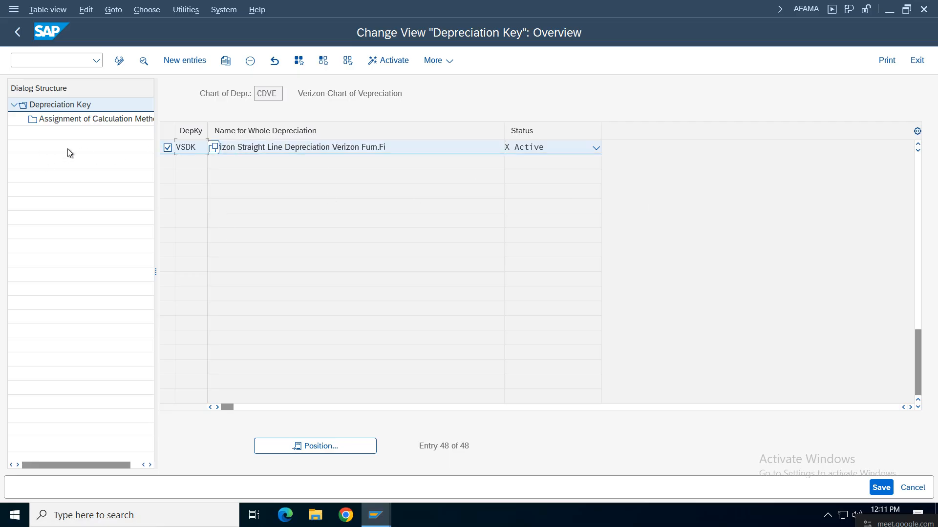
pyautogui.doubleClick(343, 146)
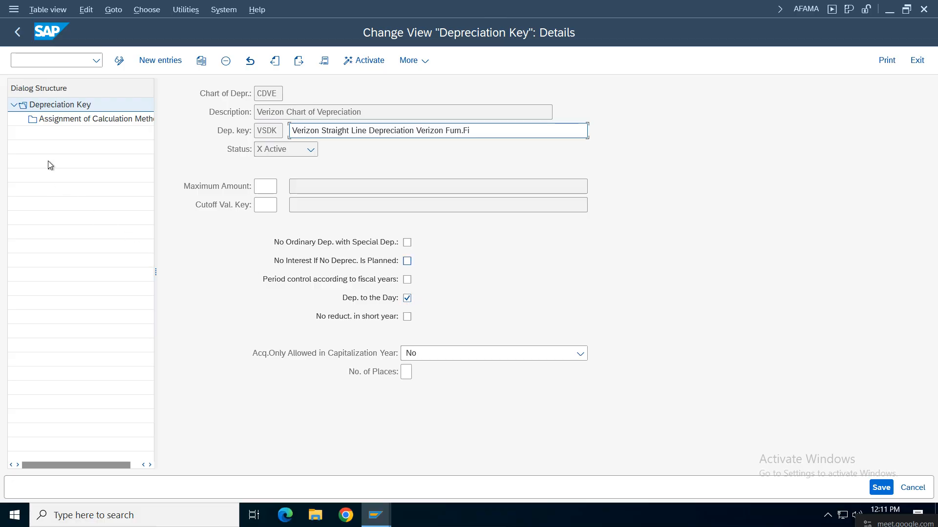
# Step: Open the assignment of calculation methods for VSDK and check its base, period control and multilevel methods and the class options
pyautogui.doubleClick(77, 120)
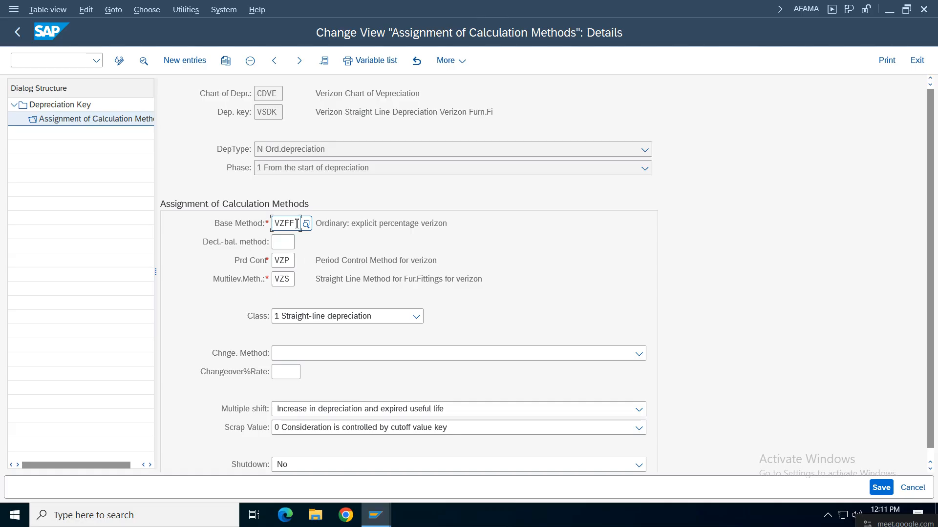
pyautogui.moveTo(297, 223); pyautogui.dragTo(262, 223)
pyautogui.moveTo(460, 226); pyautogui.dragTo(330, 224)
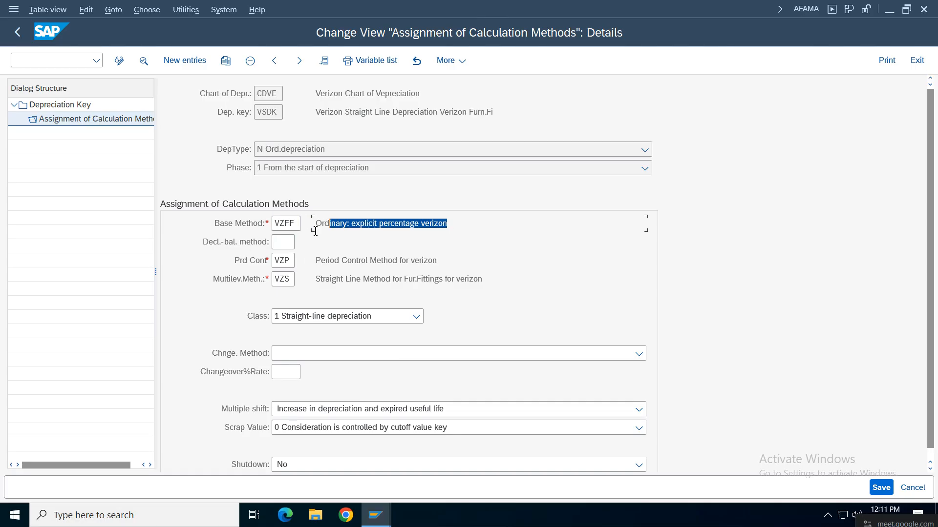
pyautogui.doubleClick(285, 260)
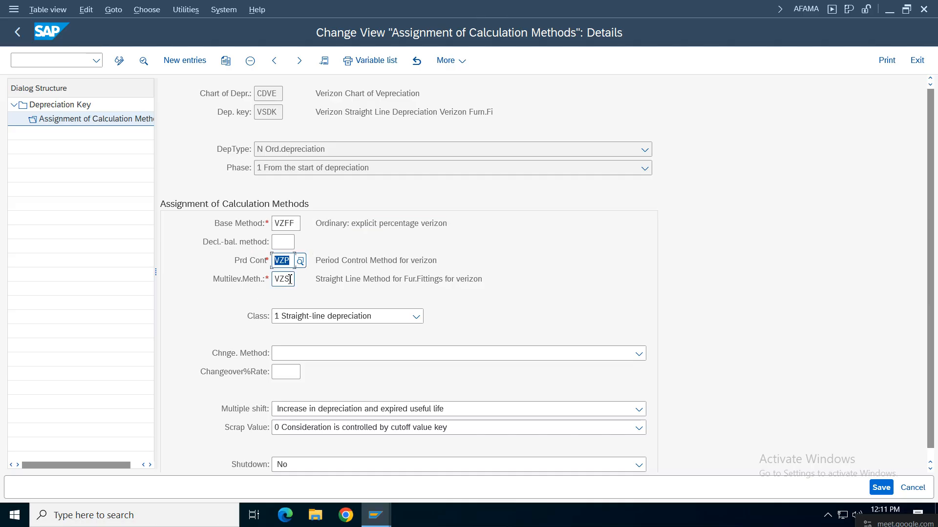
pyautogui.doubleClick(289, 279)
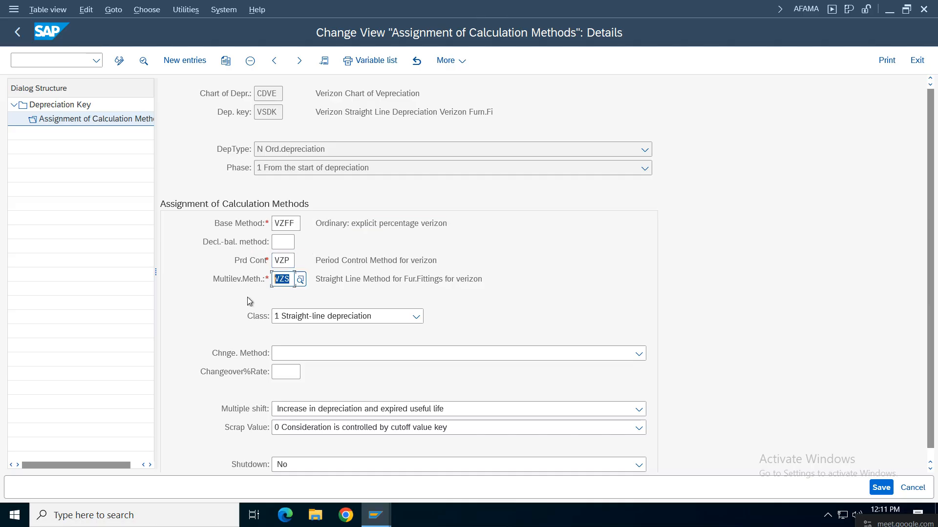
pyautogui.click(304, 318)
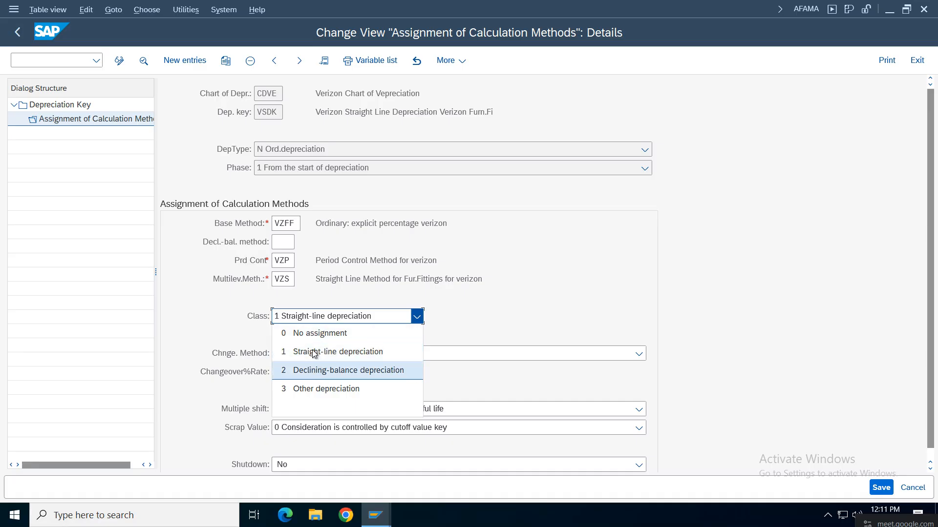
pyautogui.press('Escape')
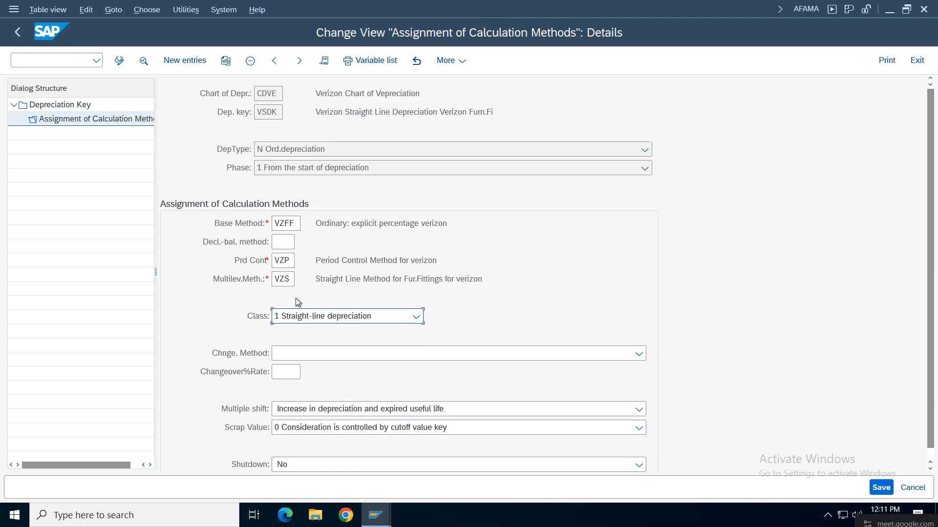
# Step: Check the status of depreciation key VSDK in the assignment overview and return to the Display IMG structure
pyautogui.click(18, 32)
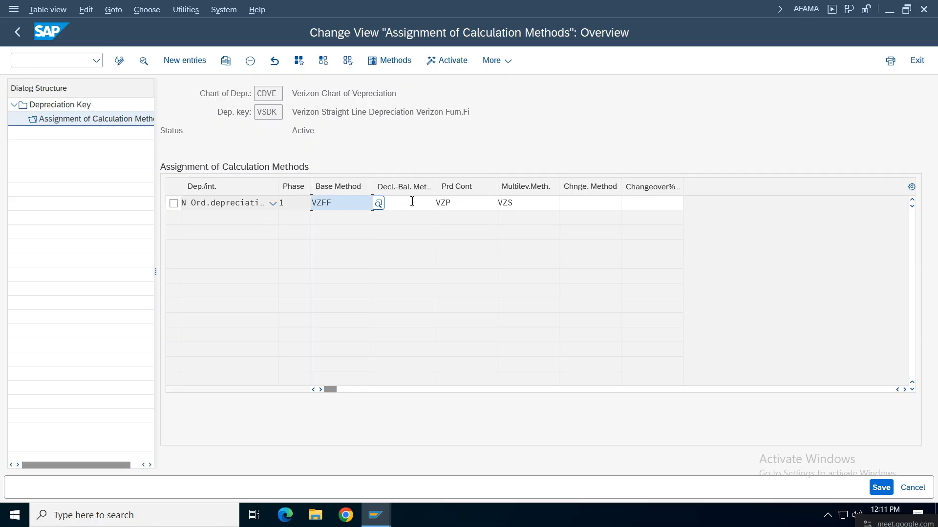
pyautogui.moveTo(338, 130); pyautogui.dragTo(262, 130)
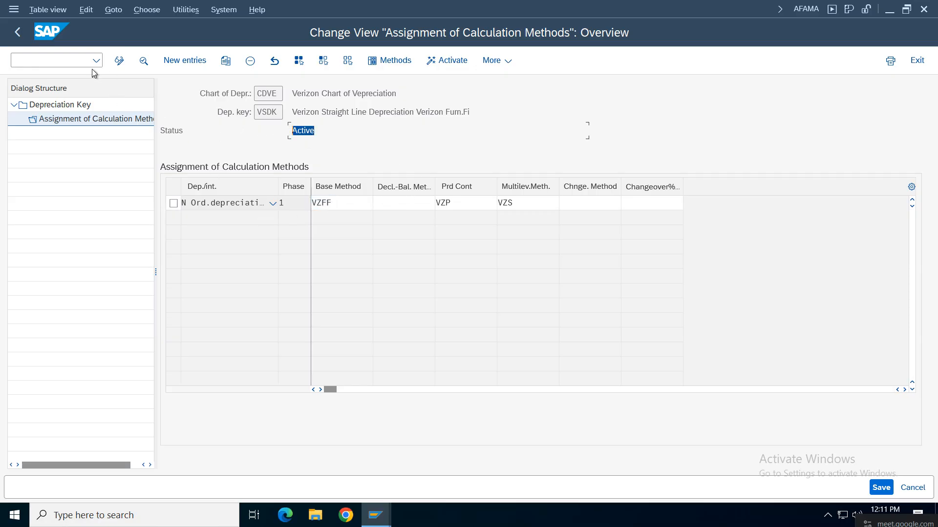
pyautogui.click(17, 32)
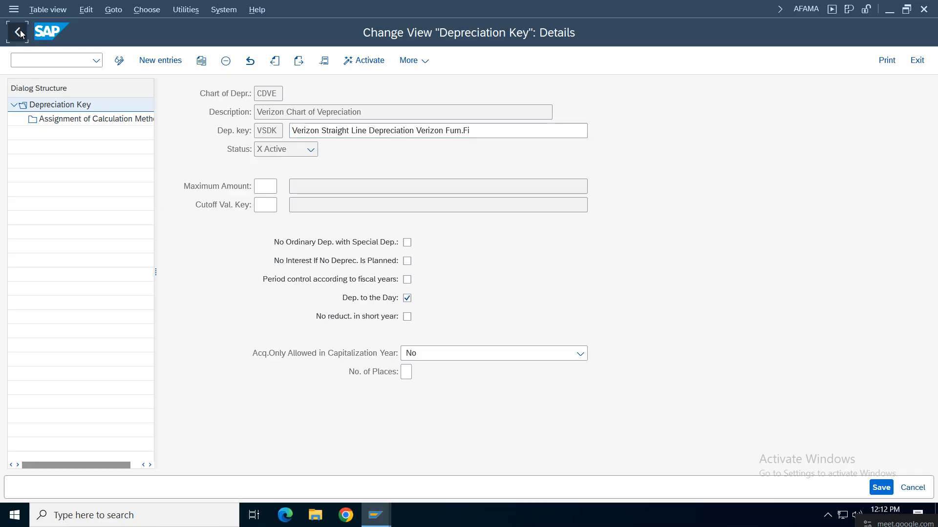
pyautogui.click(17, 33)
pyautogui.click(18, 32)
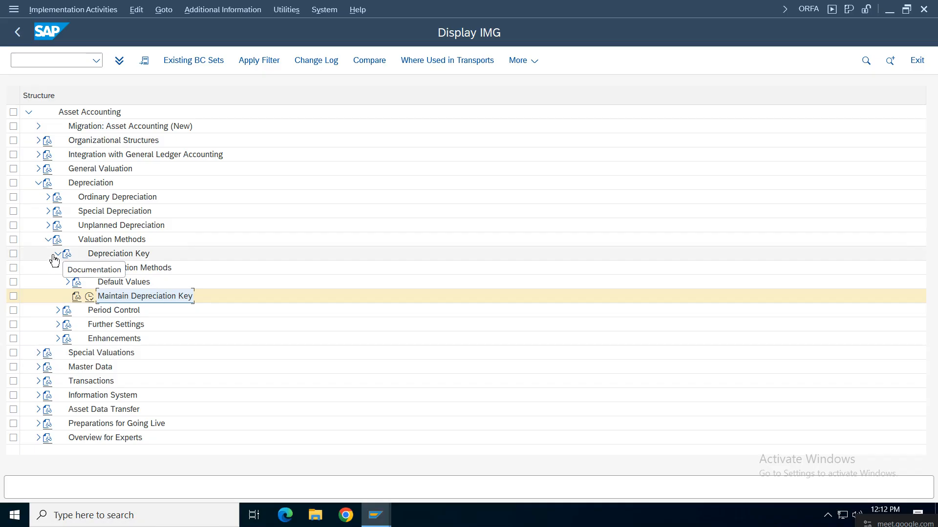
# Step: Collapse the Depreciation branch and open Define Screen Layout for Asset Master Data under Master Data, Screen Layout
pyautogui.click(57, 254)
pyautogui.click(48, 239)
pyautogui.click(38, 183)
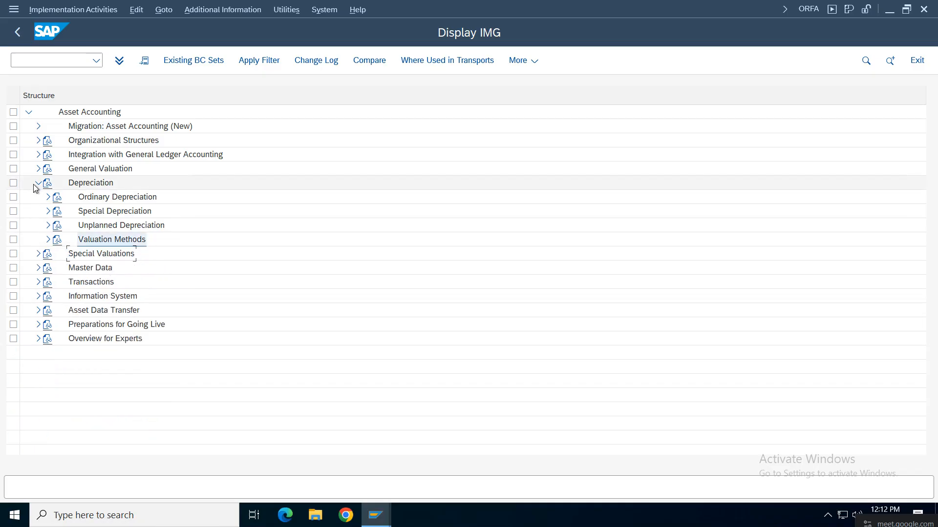
pyautogui.click(84, 213)
pyautogui.click(38, 211)
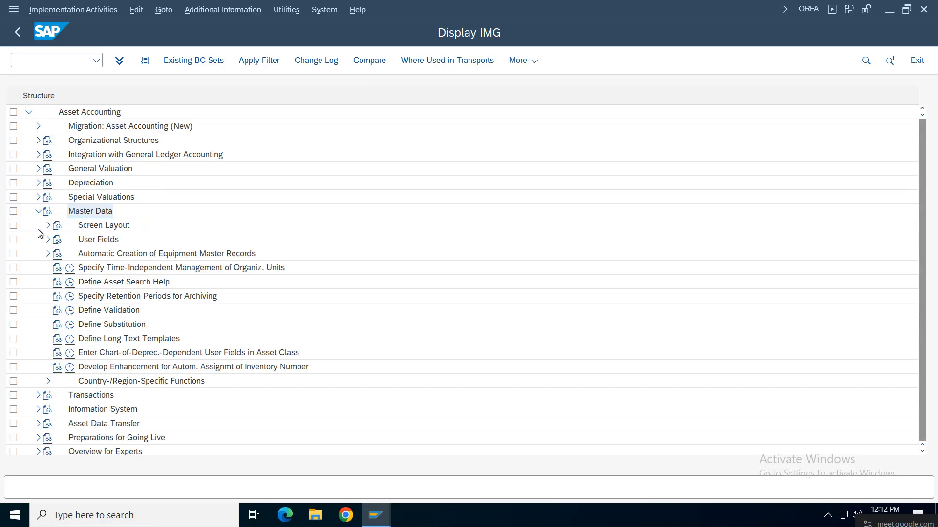
pyautogui.click(48, 226)
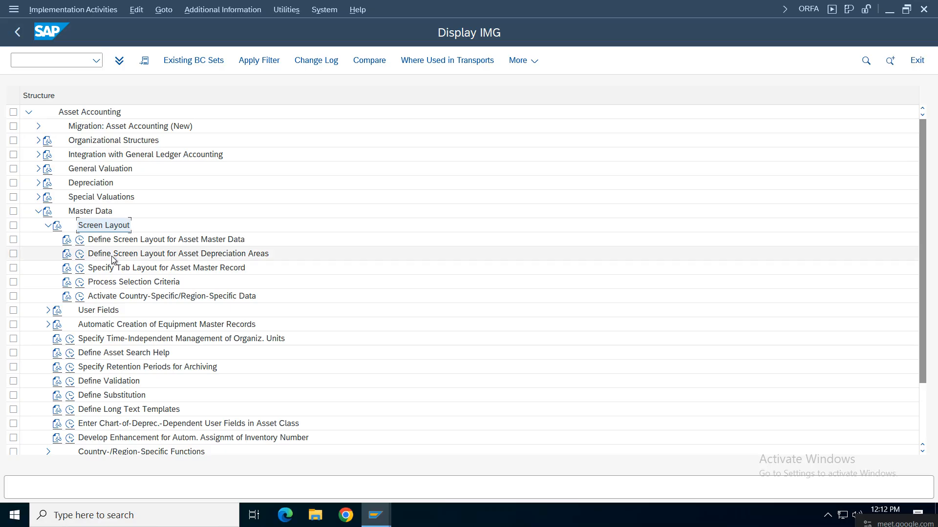
pyautogui.click(80, 240)
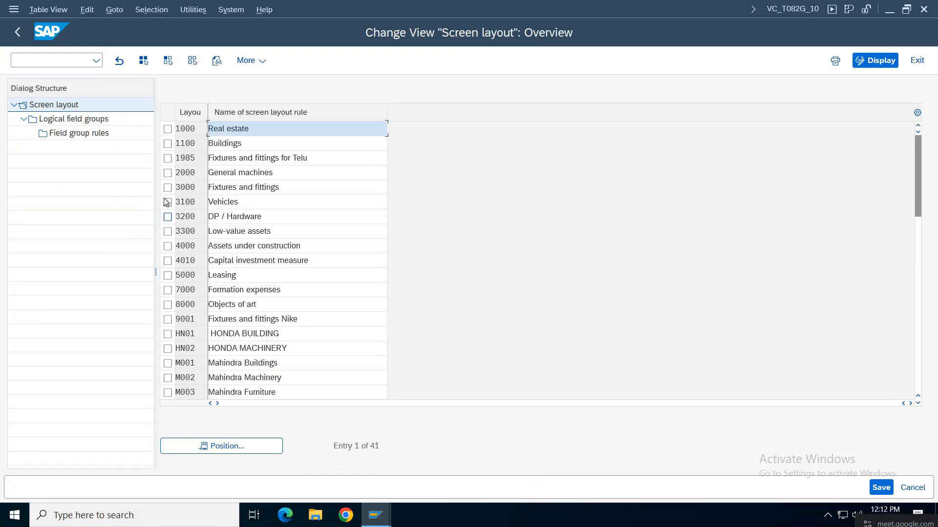
# Step: Locate screen layout VZFF and display the field group rules of its General Data logical field group
pyautogui.click(249, 441)
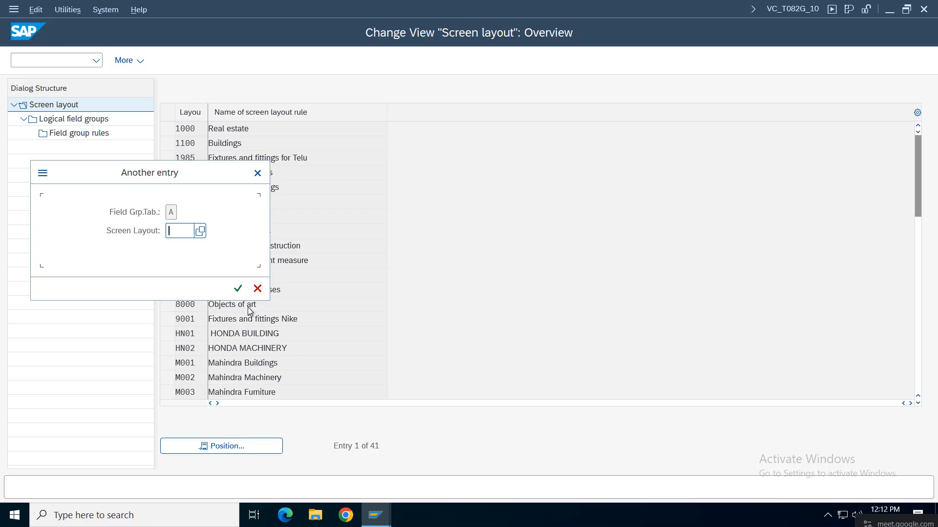
pyautogui.write('vzff')
pyautogui.press('Return')
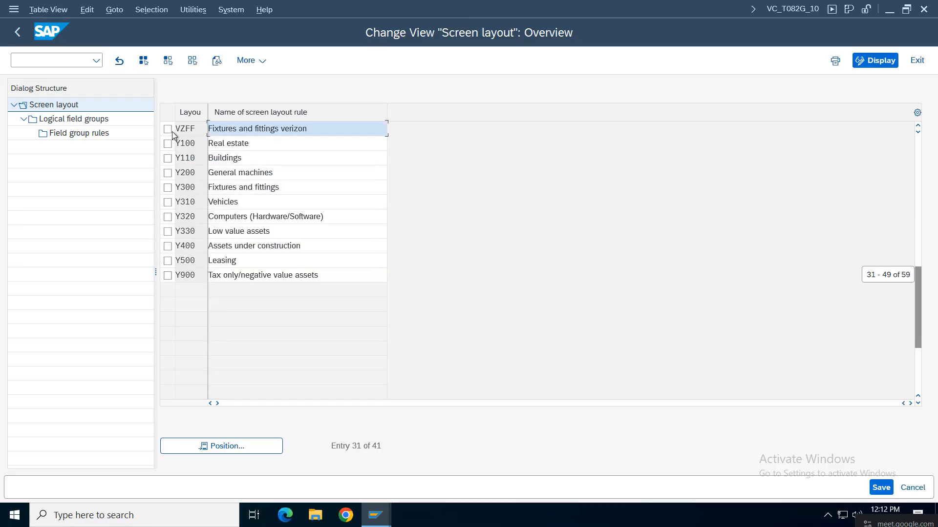
pyautogui.click(83, 119)
pyautogui.doubleClick(83, 119)
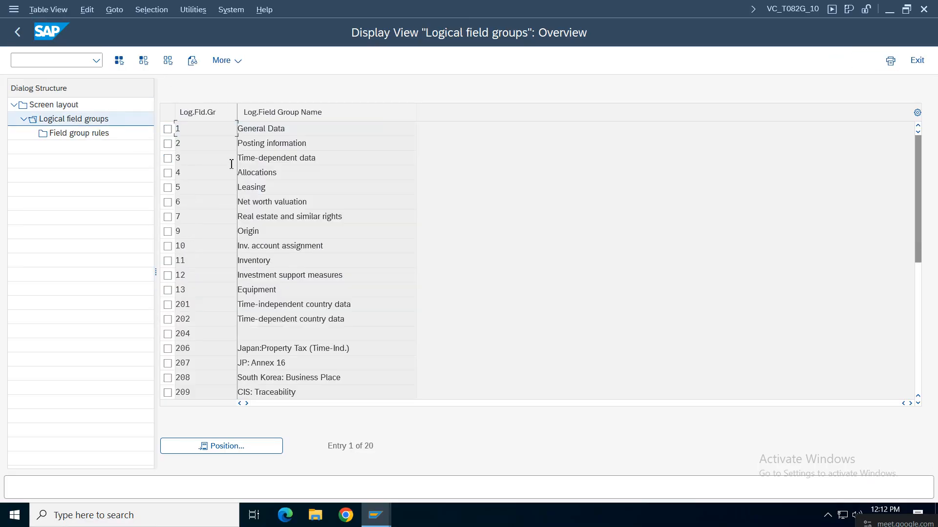
pyautogui.click(168, 129)
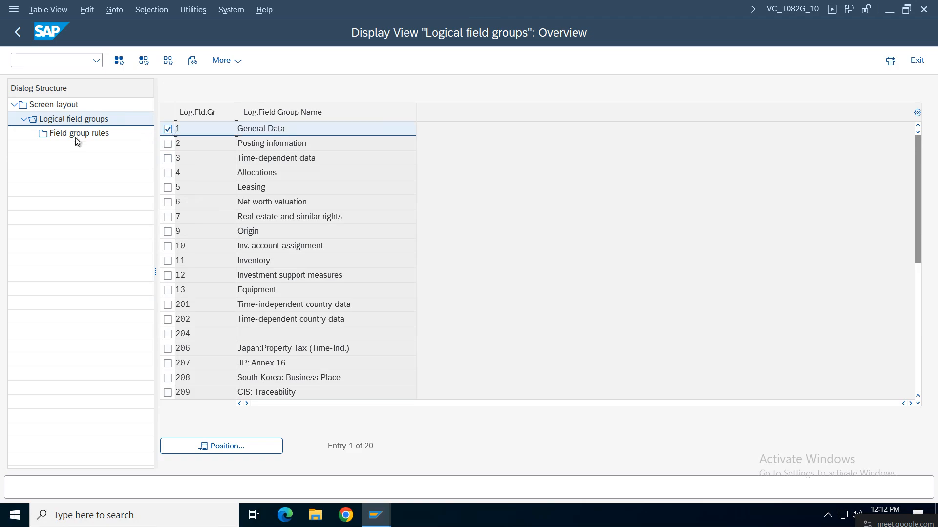
pyautogui.click(77, 134)
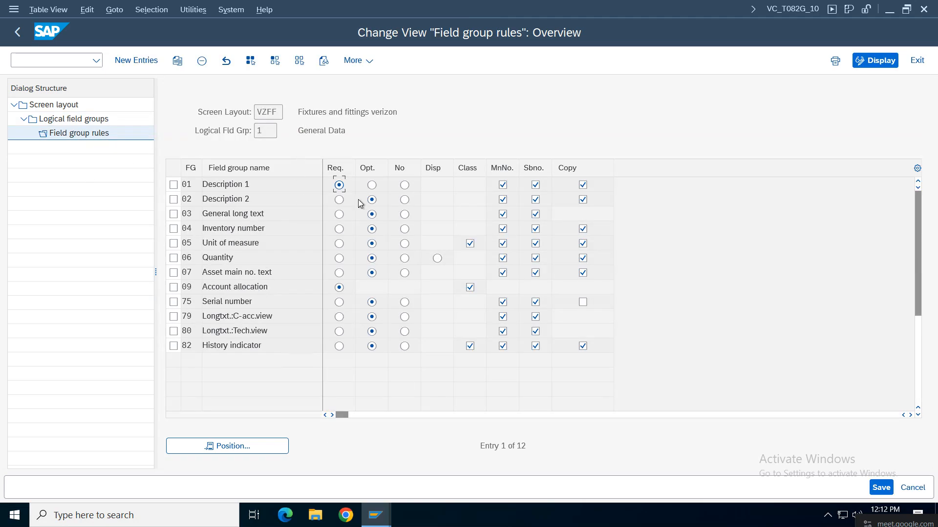
# Step: Leave the screen layout configuration, return to the Display IMG structure and collapse the Master Data branch
pyautogui.click(19, 33)
pyautogui.click(18, 34)
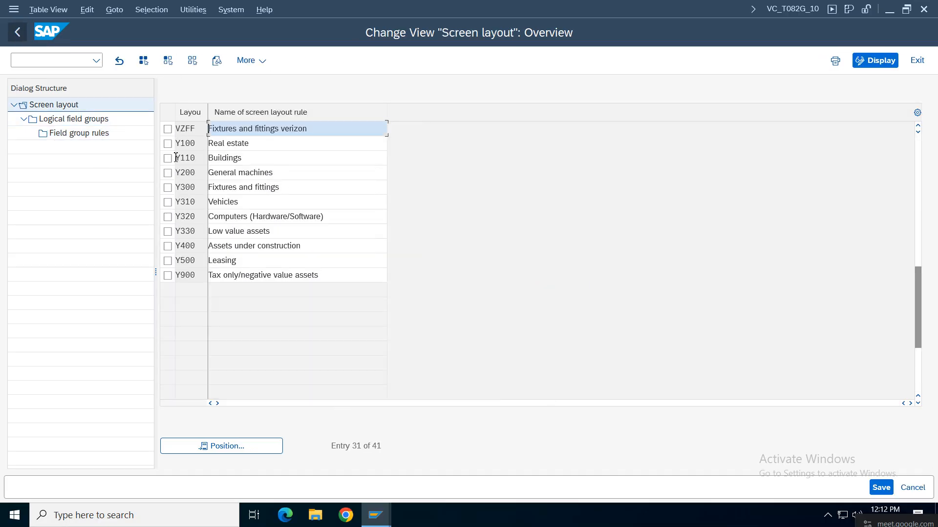
pyautogui.press('F3')
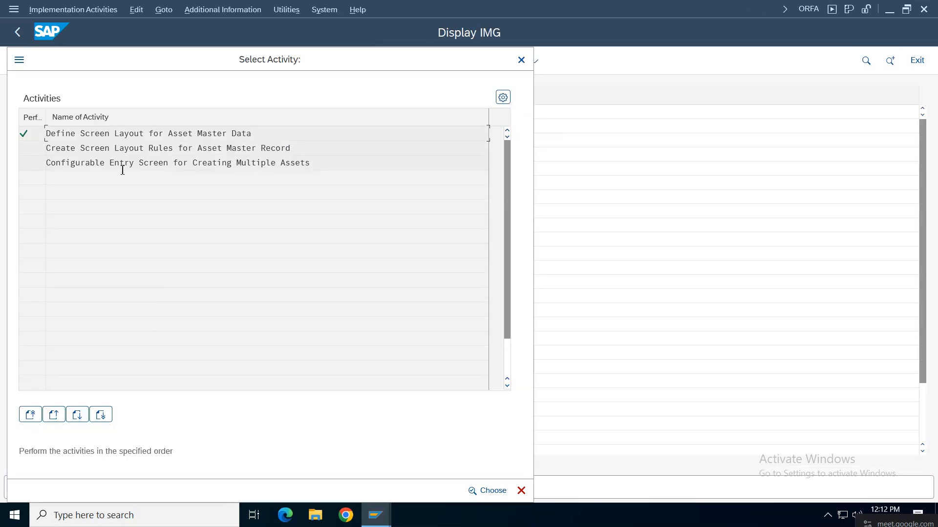
pyautogui.click(521, 59)
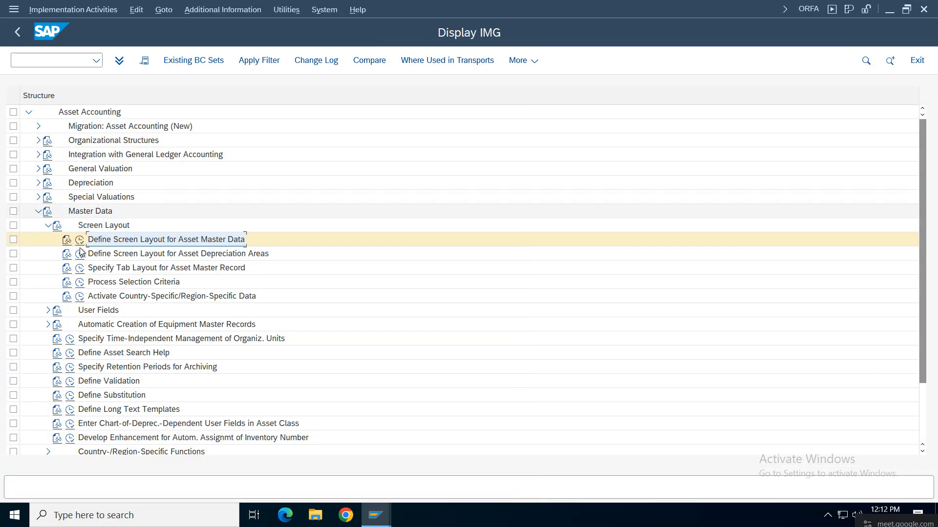
pyautogui.click(38, 212)
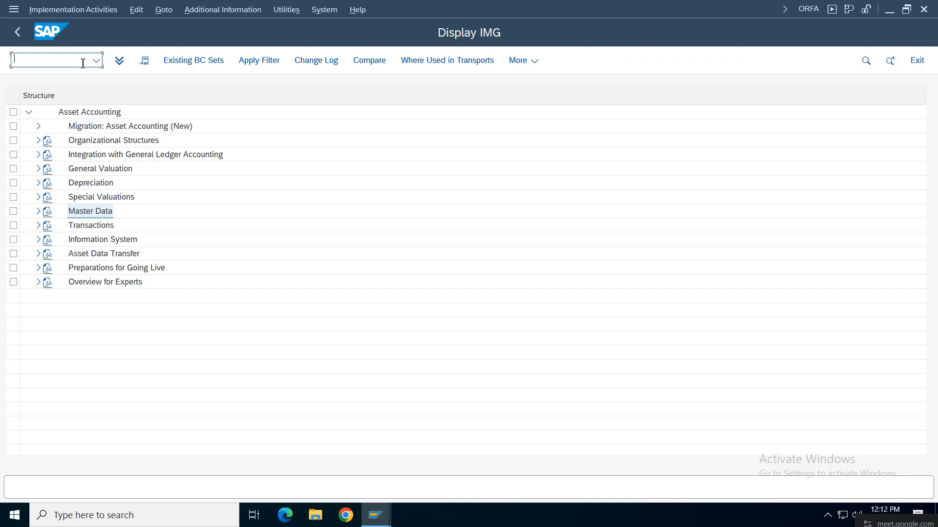
# Step: Go to SAP Easy Access and select AS01 - Asset under Accounting, Financial Accounting, Fixed Assets, Asset, Create
pyautogui.press('Return')
pyautogui.click(270, 306)
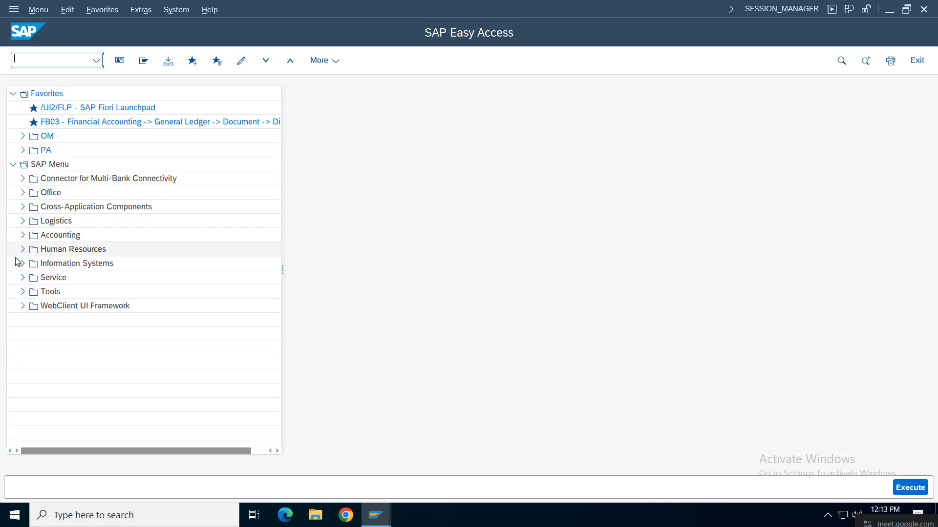
pyautogui.click(23, 235)
pyautogui.click(32, 250)
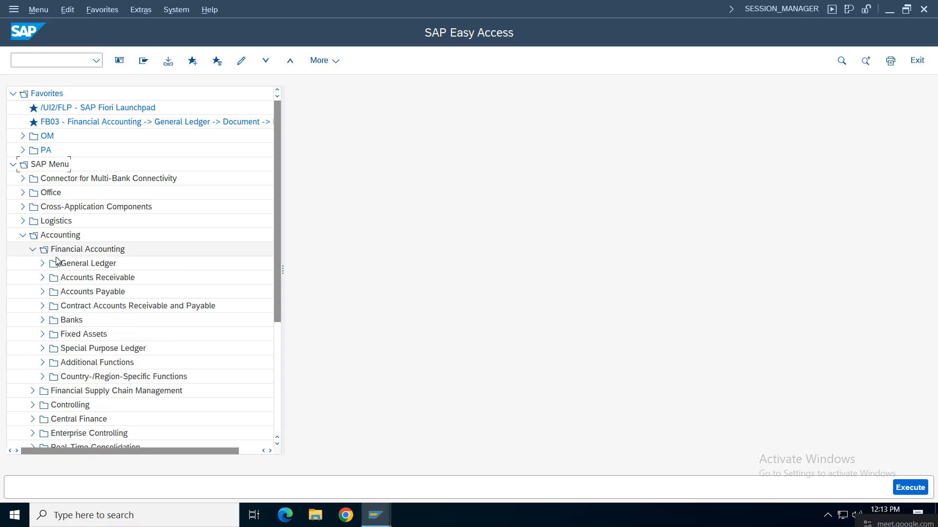
pyautogui.doubleClick(76, 337)
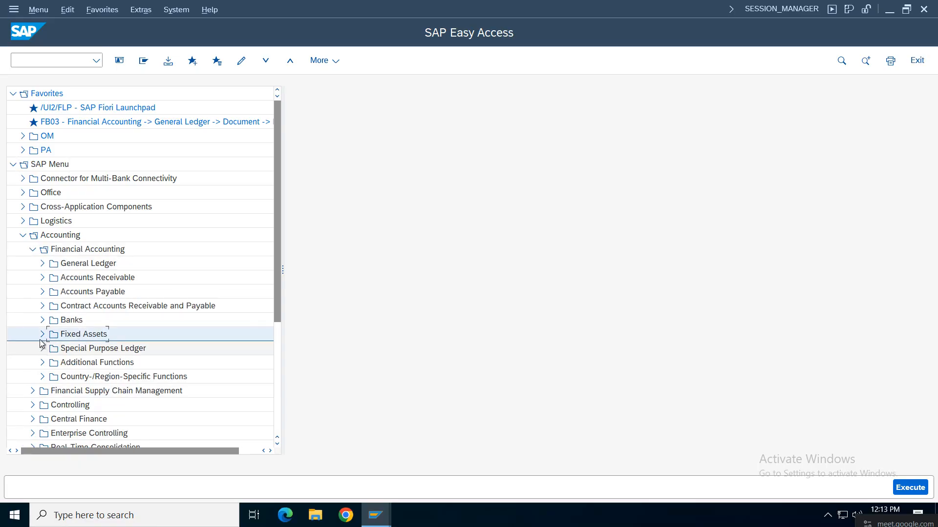
pyautogui.click(76, 349)
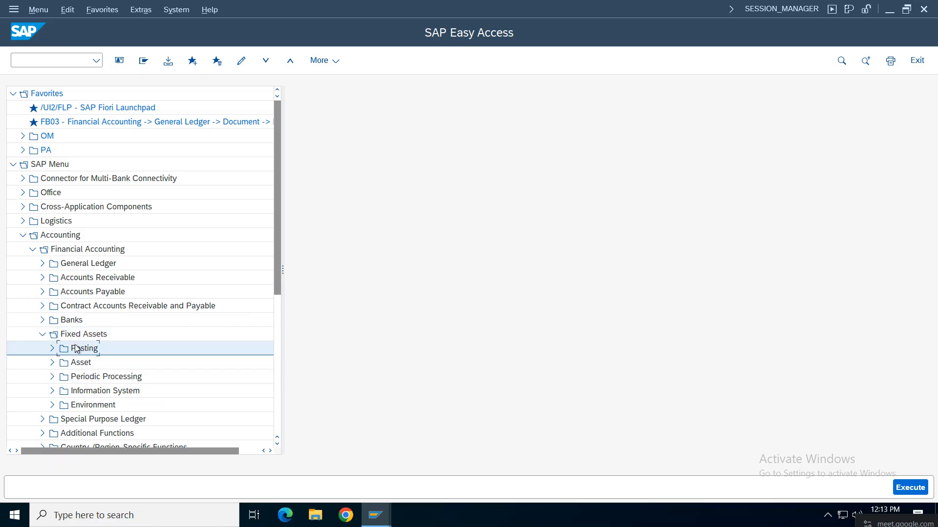
pyautogui.doubleClick(79, 364)
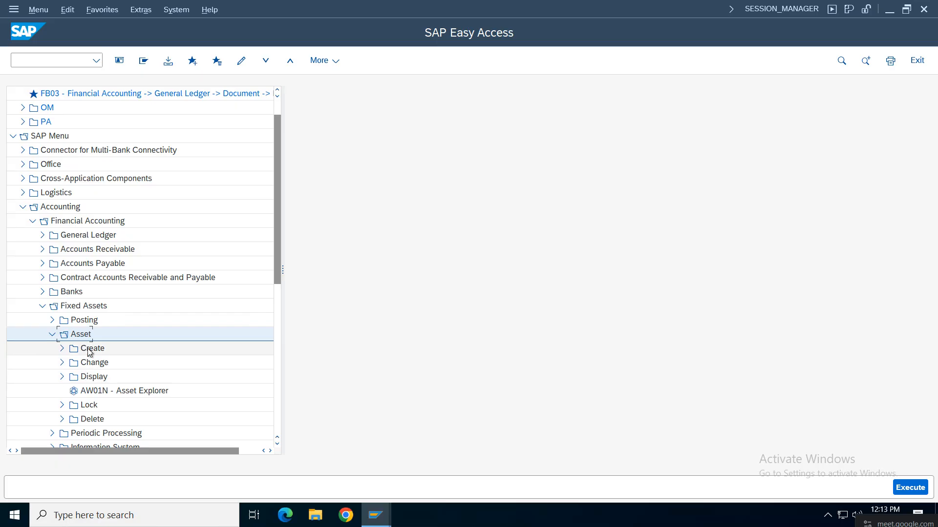
pyautogui.doubleClick(90, 352)
pyautogui.click(126, 366)
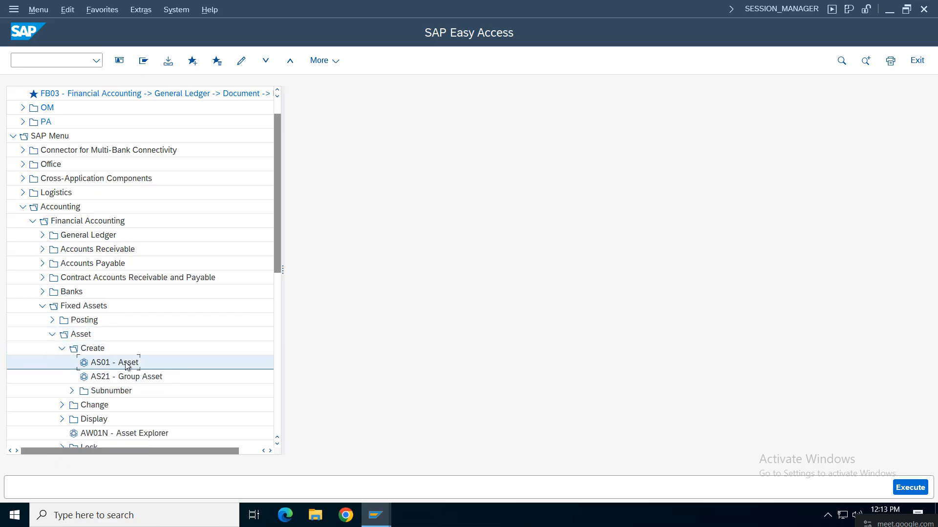
# Step: Start AS01 asset creation and try to proceed with asset class VZFF and company code VZ01
pyautogui.doubleClick(126, 365)
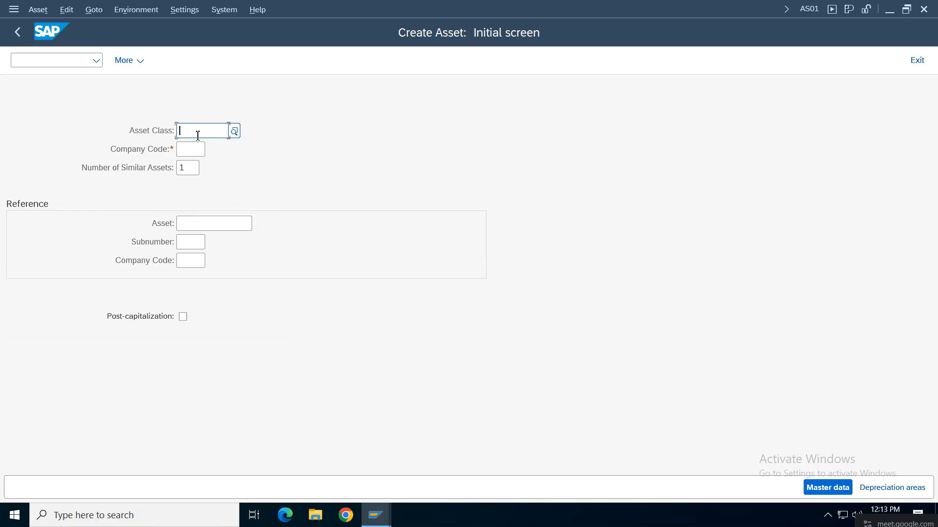
pyautogui.write('vzff')
pyautogui.press('Tab')
pyautogui.click(198, 168)
pyautogui.press('Return')
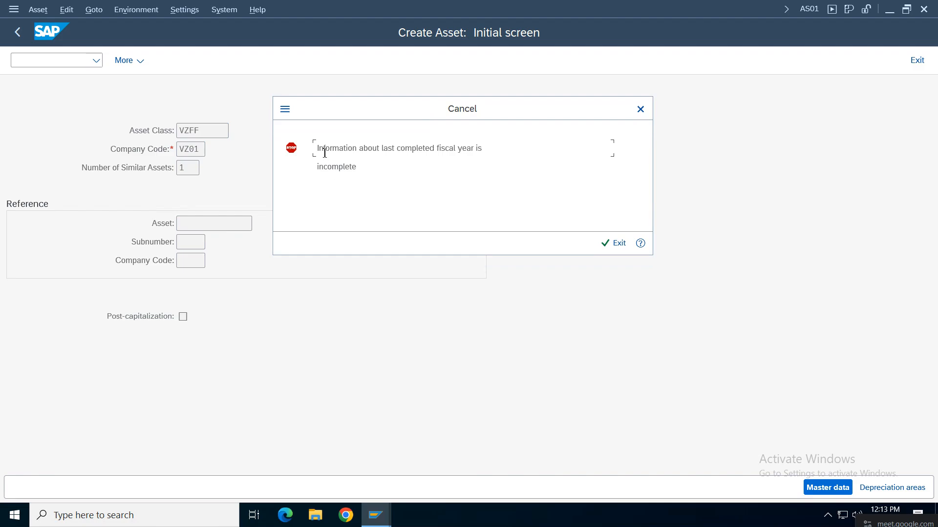
# Step: Read the detailed help for the error about the last completed fiscal year, then exit the cancelled transaction
pyautogui.moveTo(324, 153); pyautogui.dragTo(516, 183)
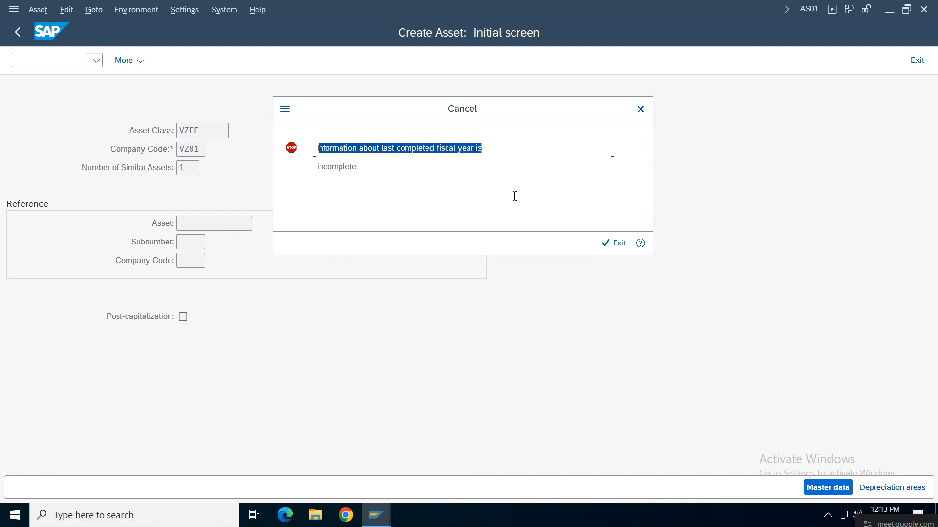
pyautogui.click(639, 244)
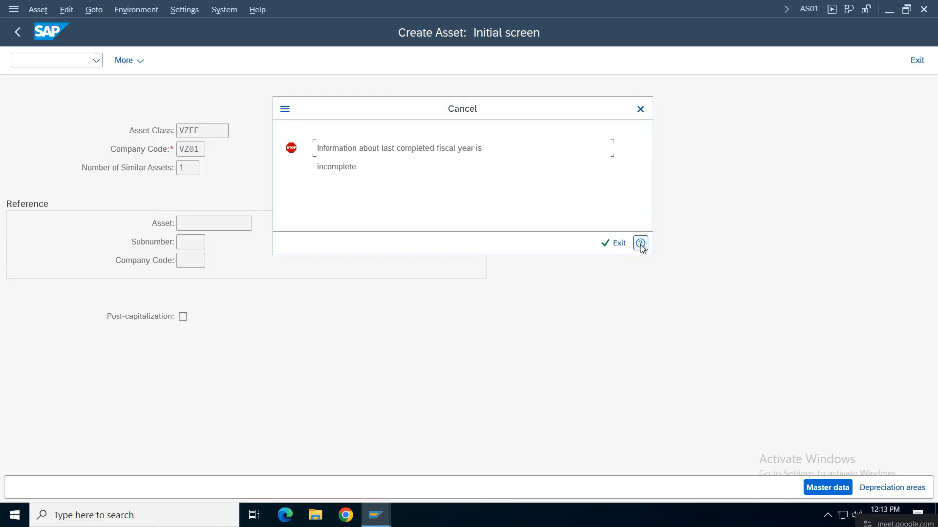
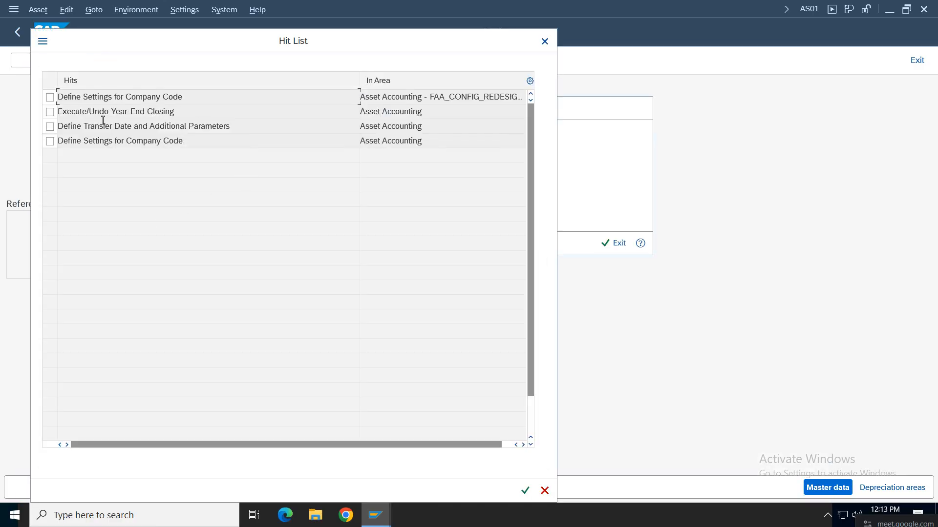
pyautogui.click(543, 41)
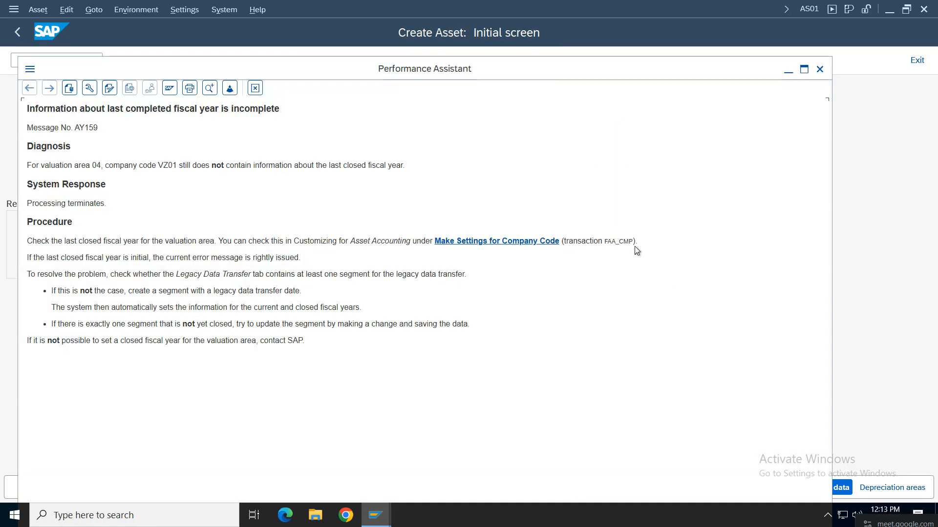
pyautogui.click(819, 68)
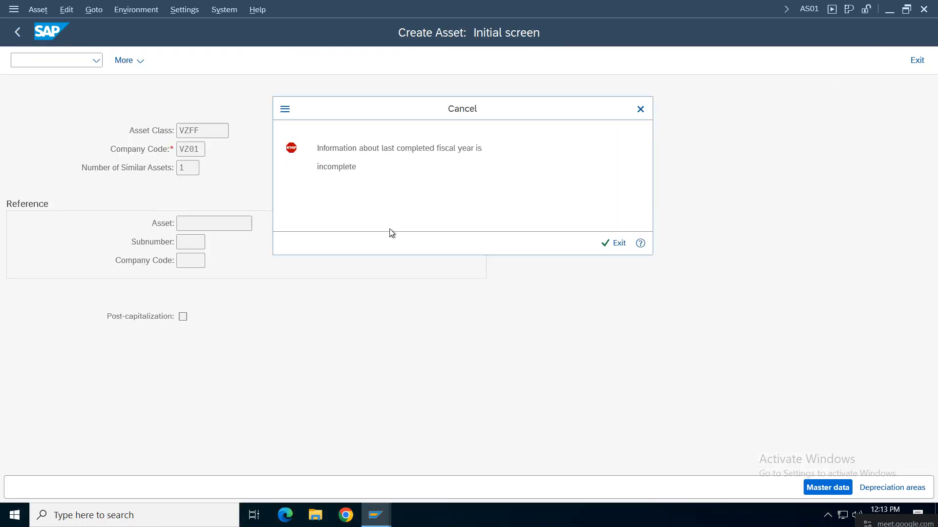
pyautogui.click(640, 108)
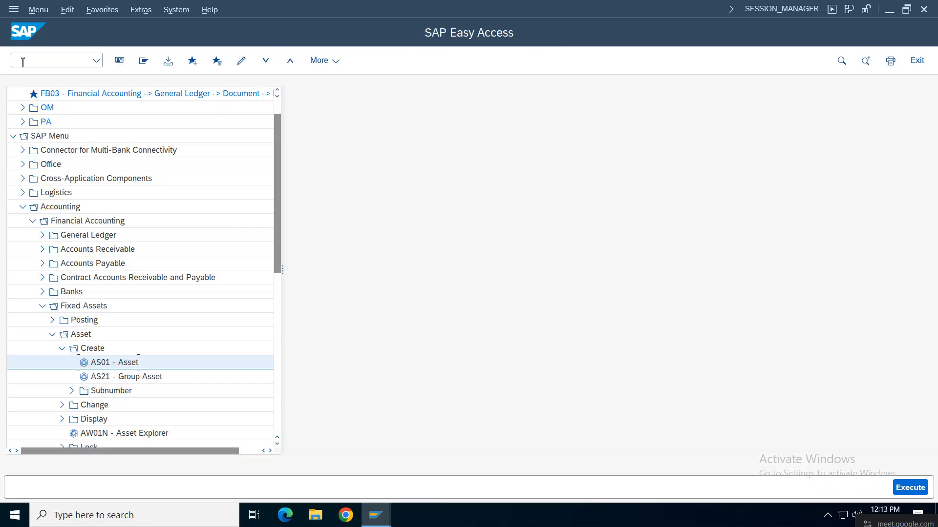
# Step: Collapse the Asset folder and open FAA_CMP - Execute/Undo under Fixed Assets, Periodic Processing, Year-End Closing
pyautogui.click(52, 334)
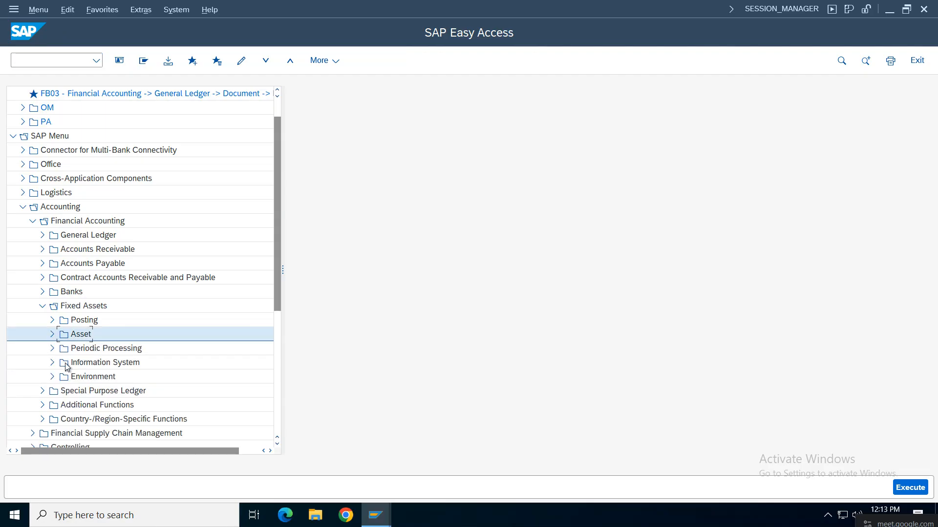
pyautogui.moveTo(279, 250); pyautogui.dragTo(275, 293)
pyautogui.click(61, 320)
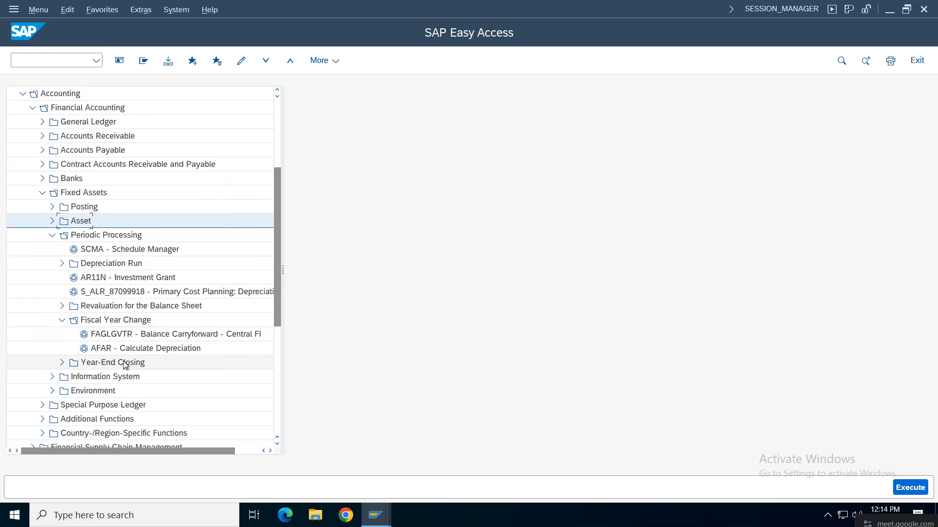
pyautogui.click(62, 320)
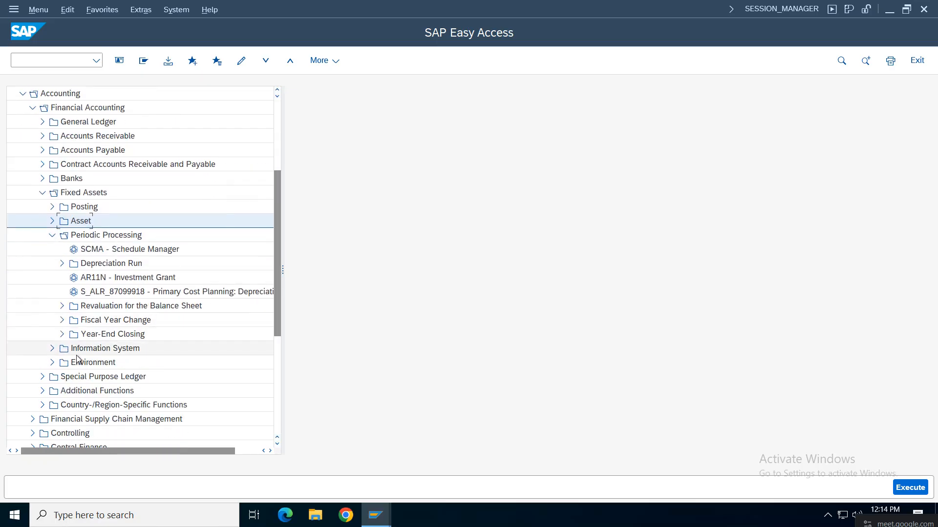
pyautogui.click(61, 334)
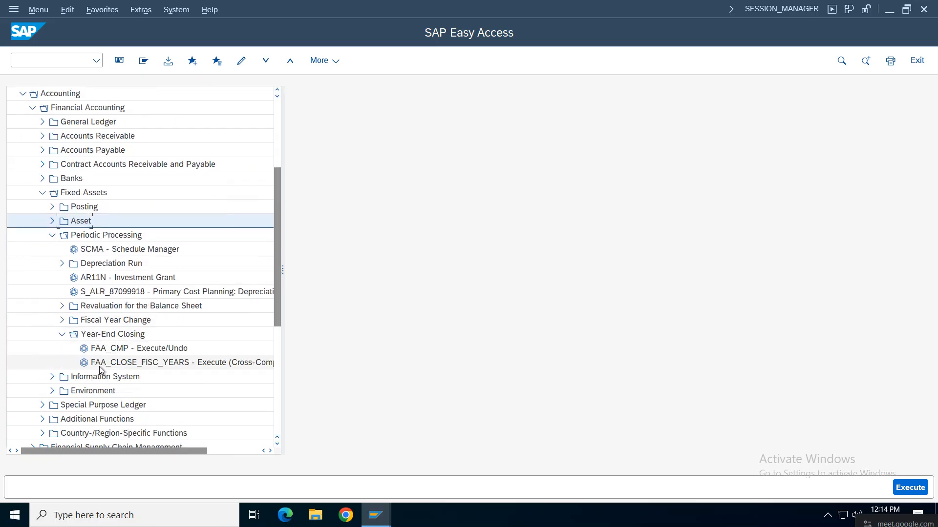
pyautogui.doubleClick(116, 348)
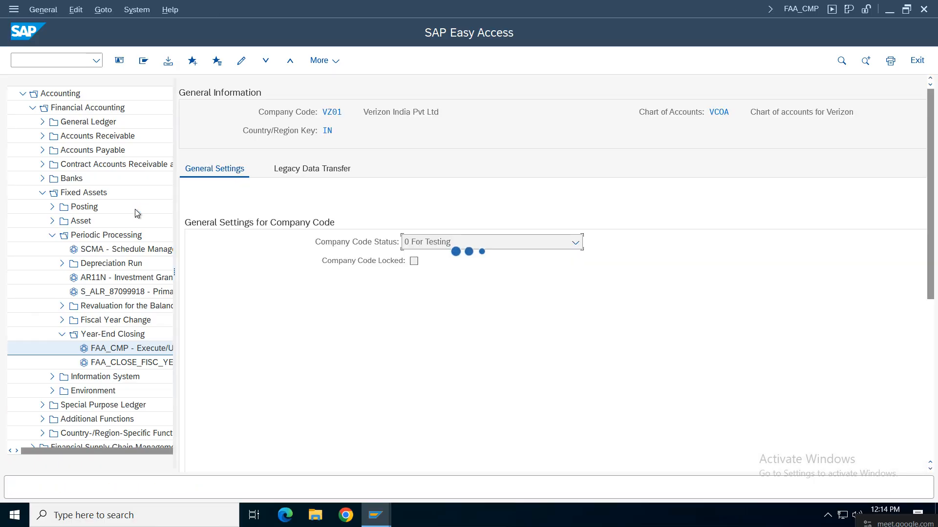
# Step: Switch the VZ01 company code settings to change mode and set ledger 0L's highest fiscal year to 2025
pyautogui.moveTo(174, 272); pyautogui.dragTo(190, 272)
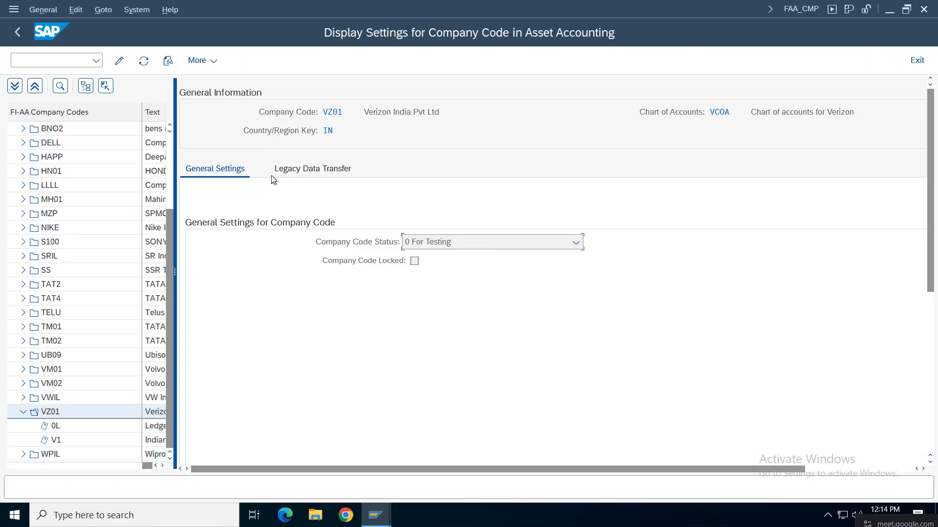
pyautogui.click(120, 60)
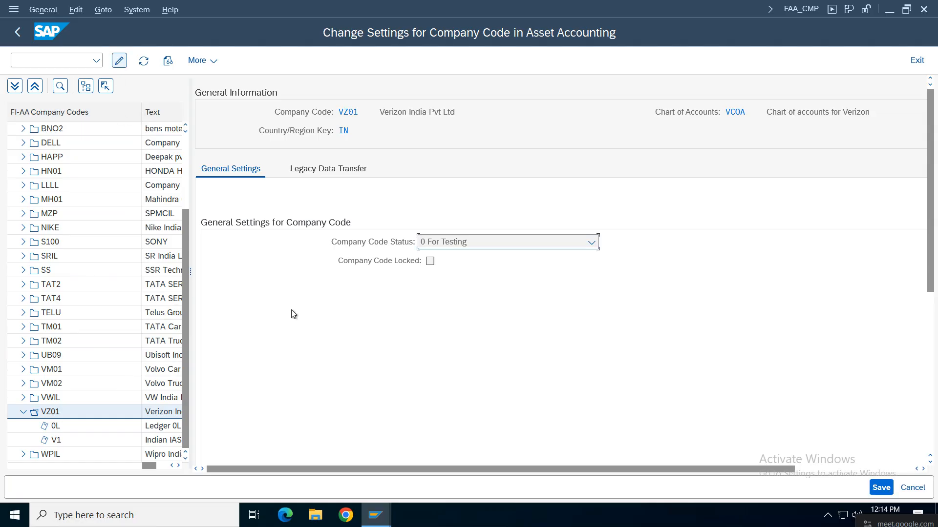
pyautogui.click(158, 429)
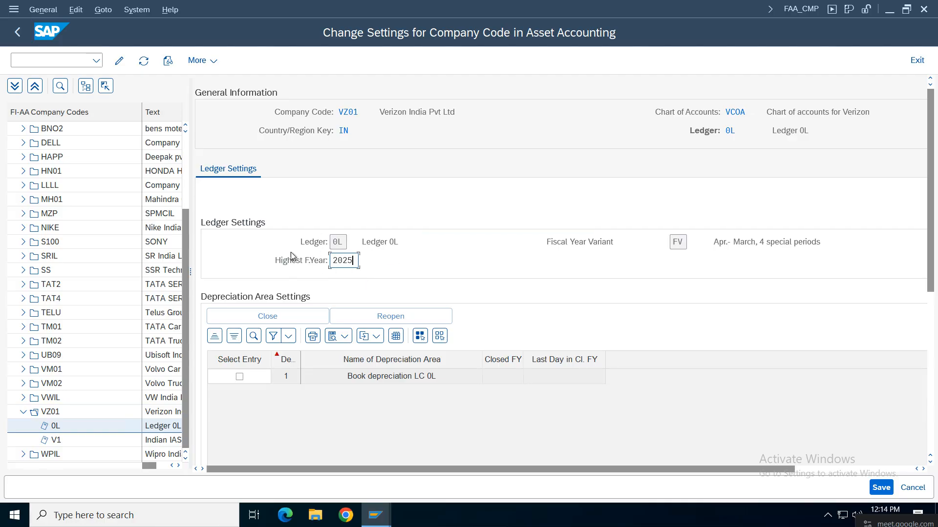
pyautogui.press('Return')
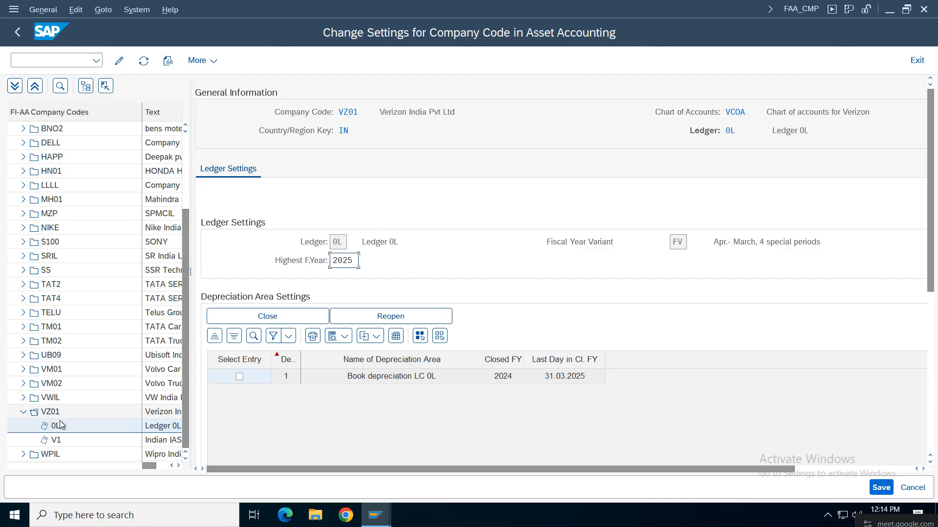
# Step: Compare the fiscal year and depreciation area settings of ledgers V1 and 0L under company code VZ01
pyautogui.click(156, 442)
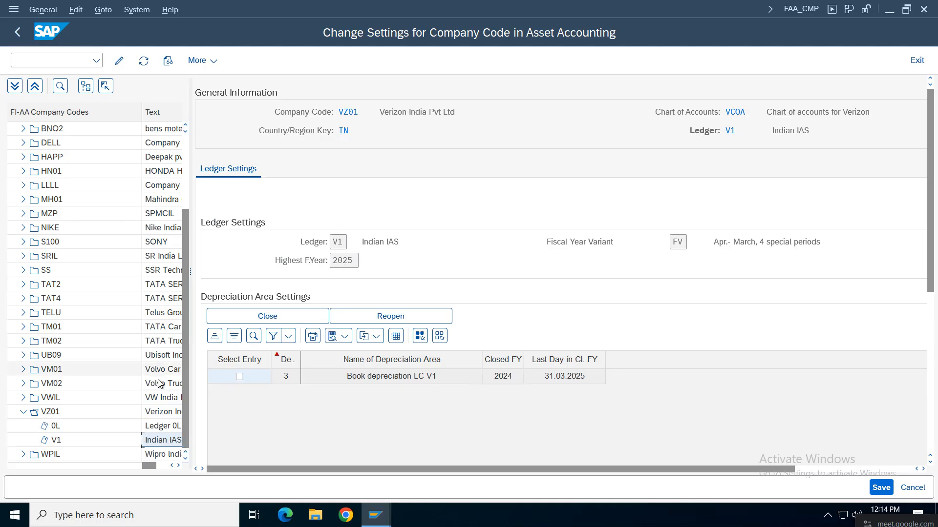
pyautogui.click(161, 426)
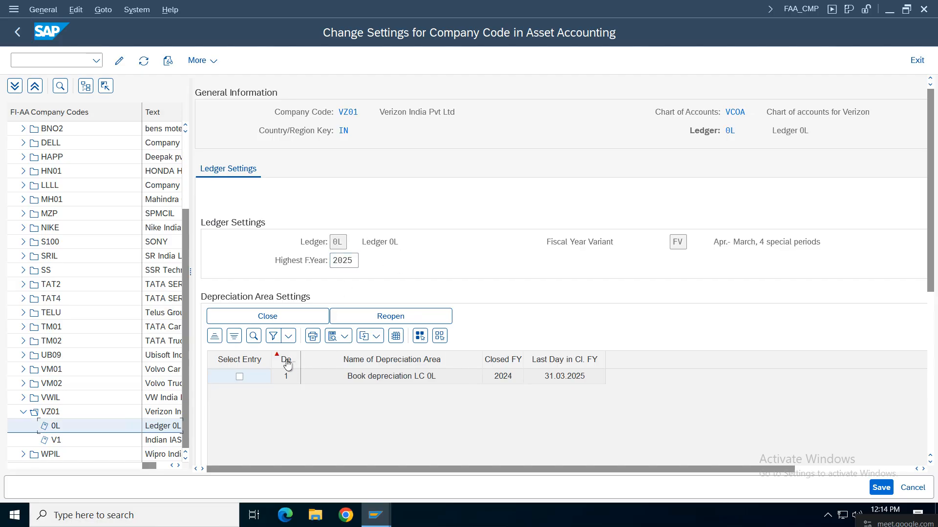
pyautogui.click(163, 440)
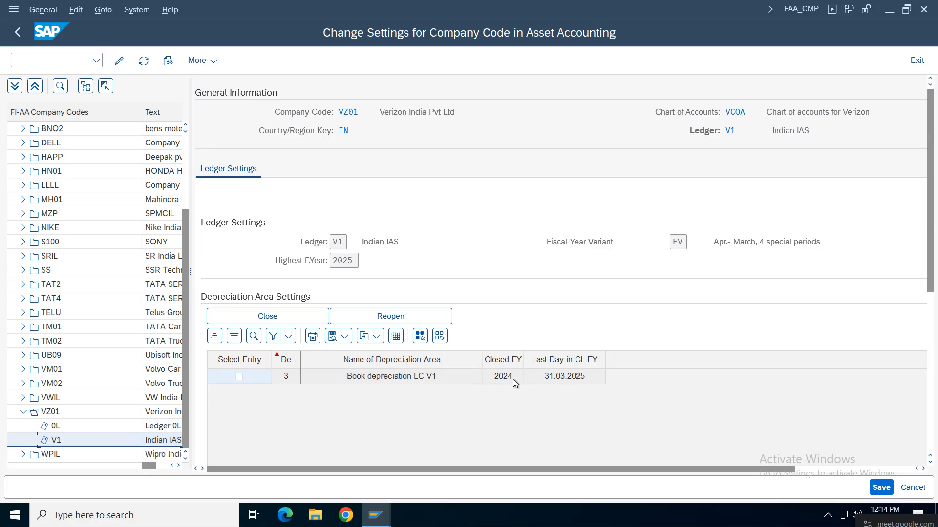
# Step: Save the Asset Accounting settings for company code VZ01, close the message log and return to SAP Easy Access
pyautogui.click(881, 488)
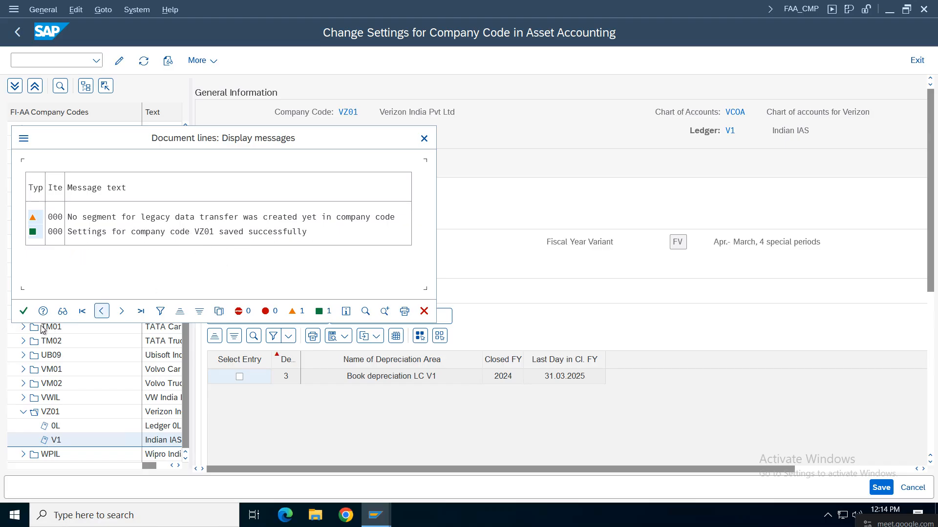
pyautogui.click(23, 311)
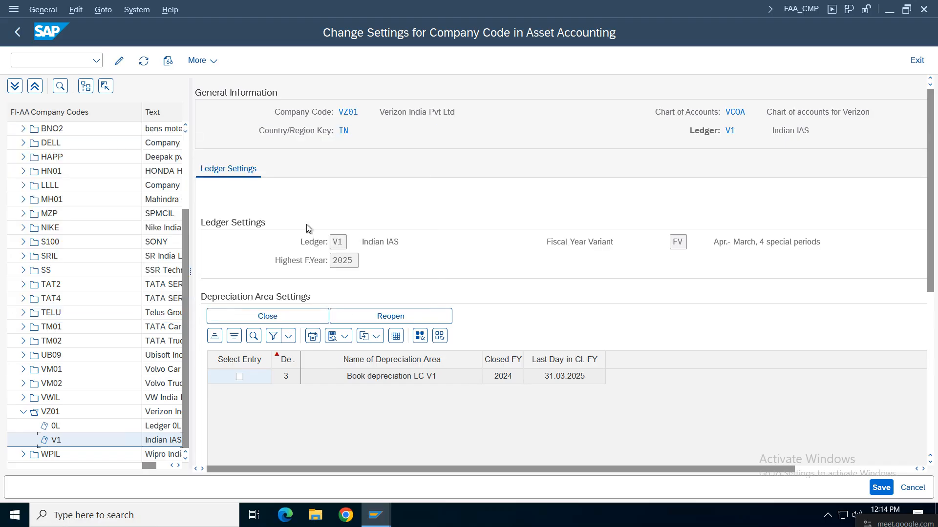
pyautogui.click(21, 36)
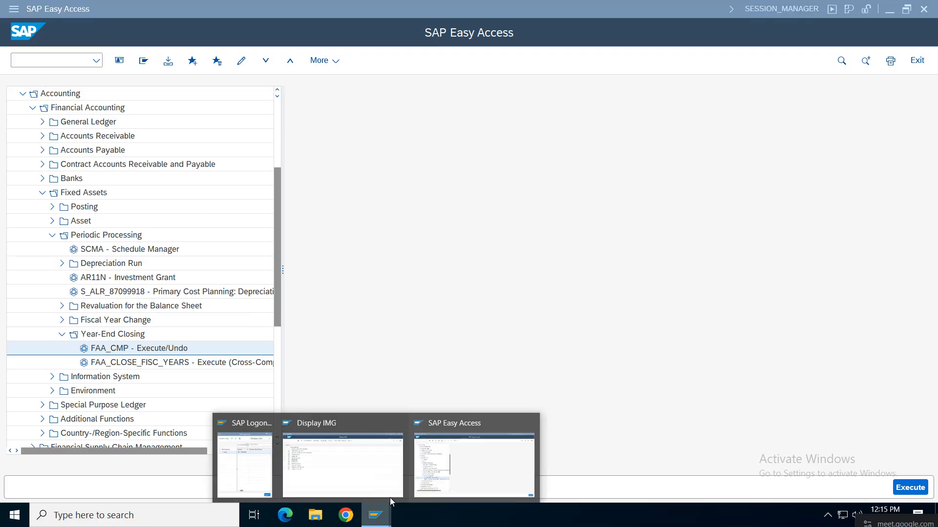
# Step: Collapse Periodic Processing, restart AS01 from the Asset folder and proceed to master data for class VZFF in company code VZ01
pyautogui.click(441, 473)
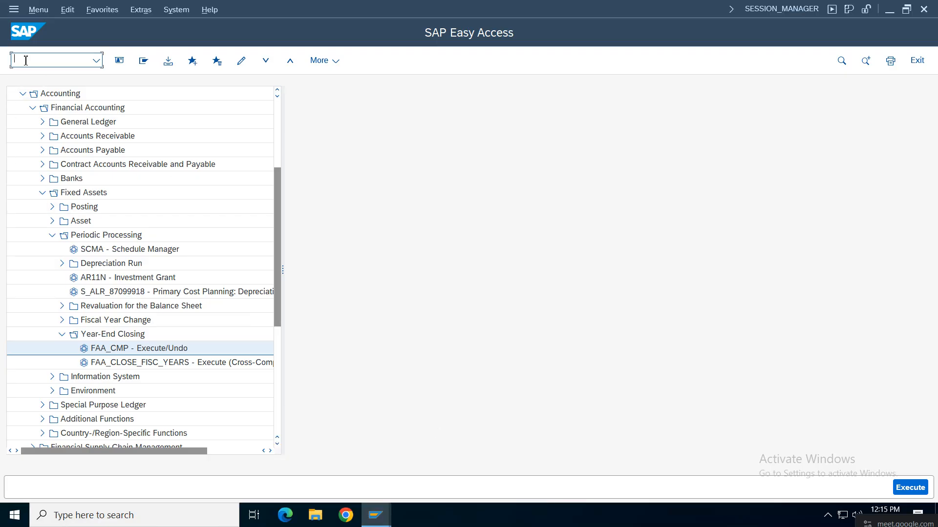
pyautogui.click(61, 335)
pyautogui.click(52, 235)
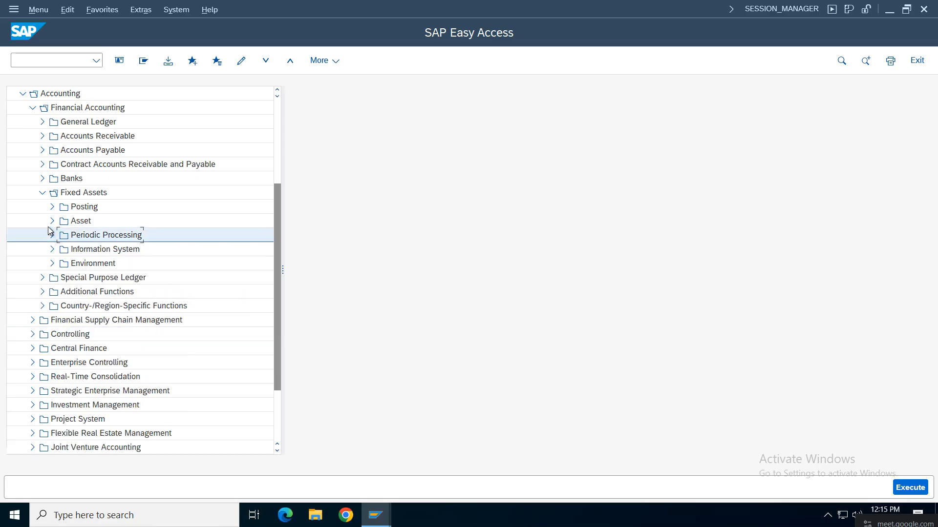
pyautogui.click(52, 220)
pyautogui.click(120, 250)
pyautogui.doubleClick(120, 250)
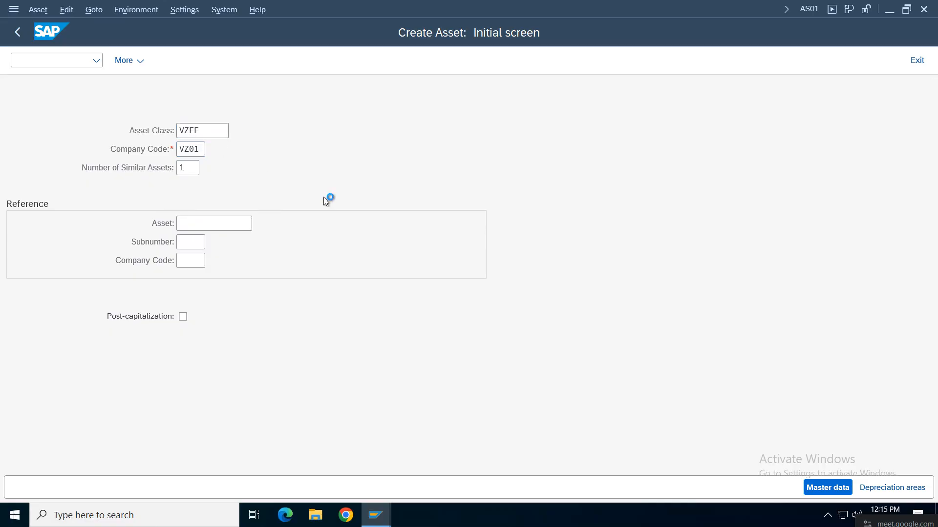
pyautogui.press('Return')
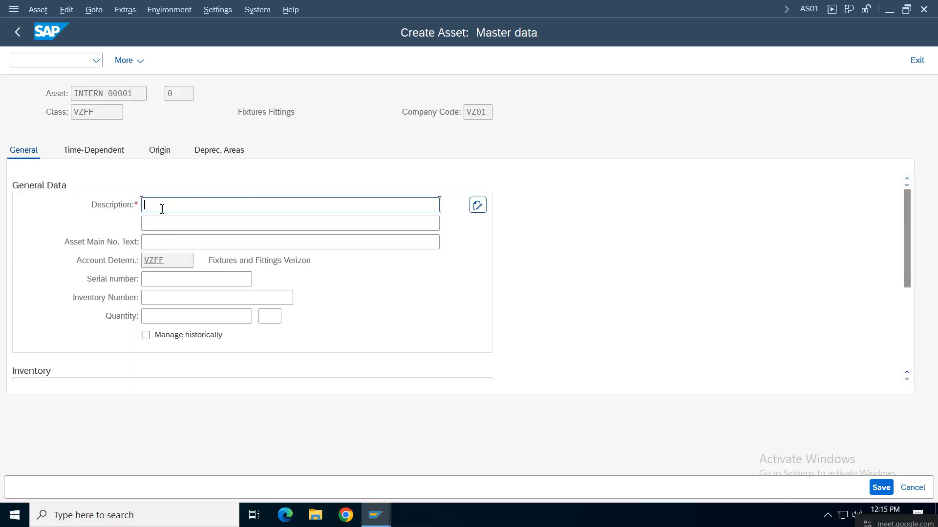
# Step: Enter "Furniture and Fittings VZ01 01" as the new asset's description
pyautogui.write('Fu')
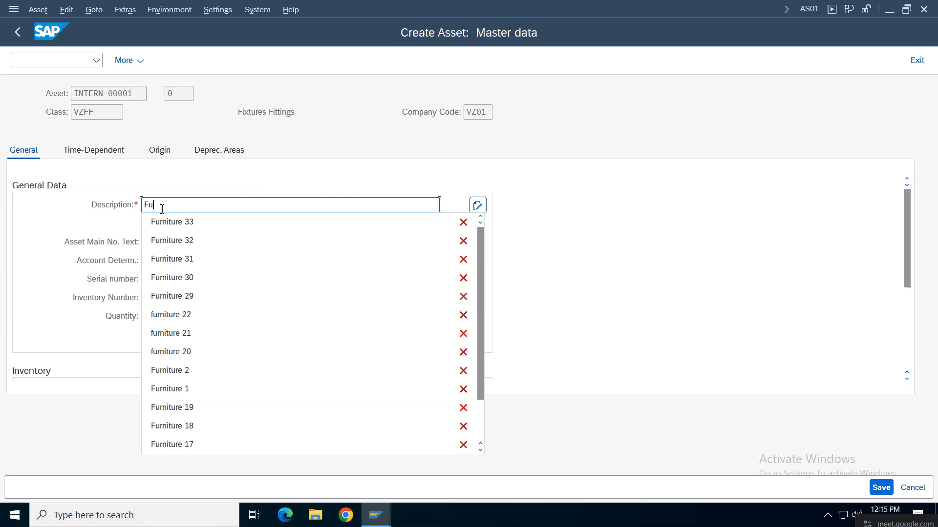
pyautogui.write('rniture and Fittings VZ01 01')
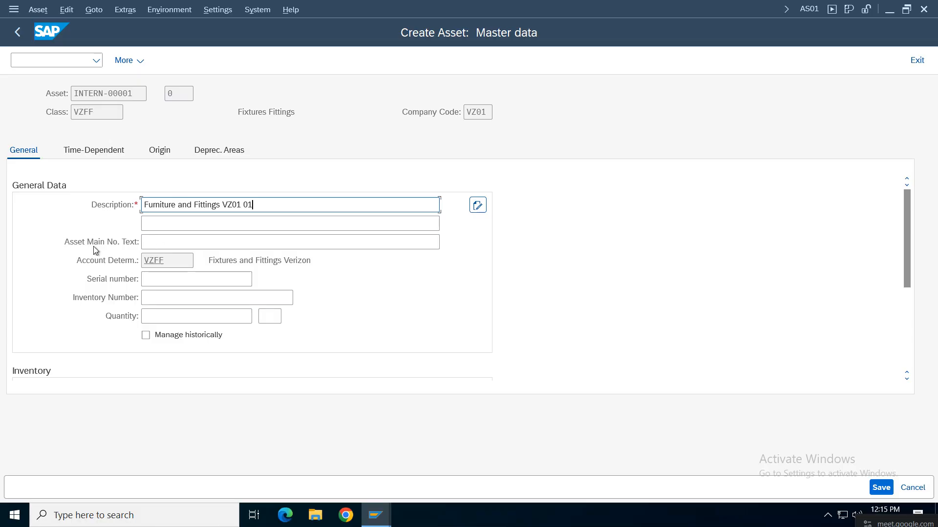
pyautogui.click(164, 239)
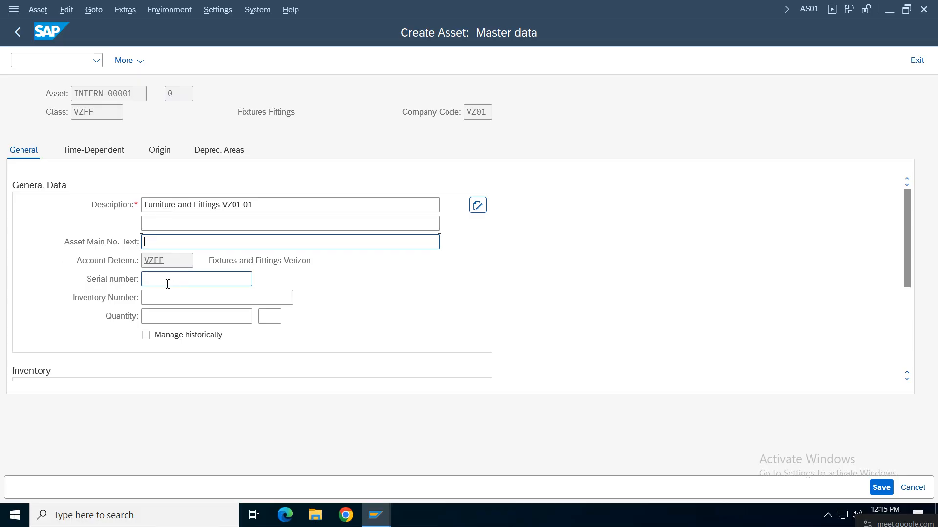
# Step: Assign cost center 100100 in the asset's time-dependent data, check the derived profit center and open the Origin data
pyautogui.click(81, 152)
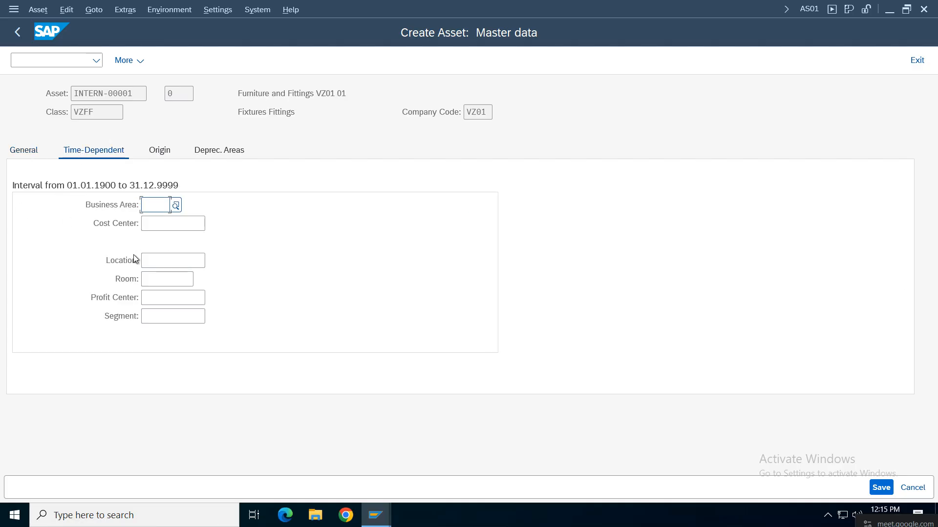
pyautogui.click(152, 224)
pyautogui.click(179, 243)
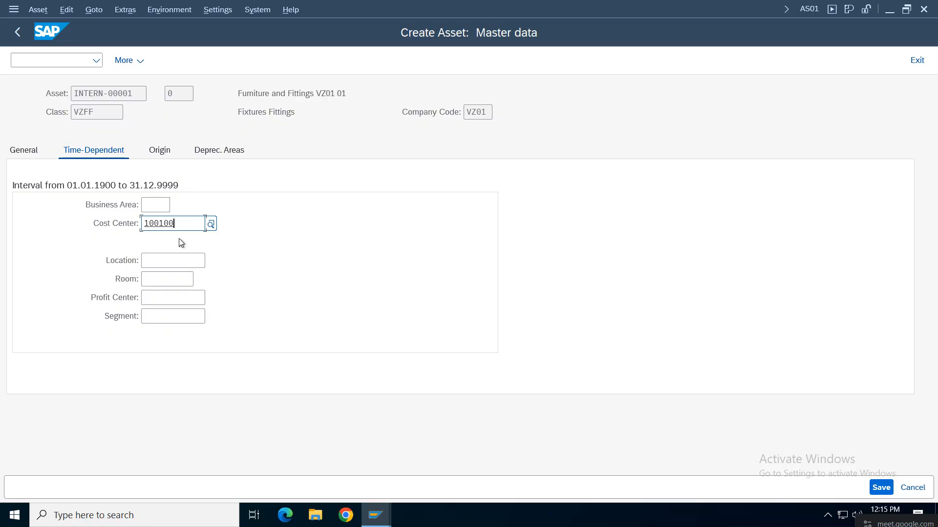
pyautogui.press('Return')
pyautogui.click(186, 297)
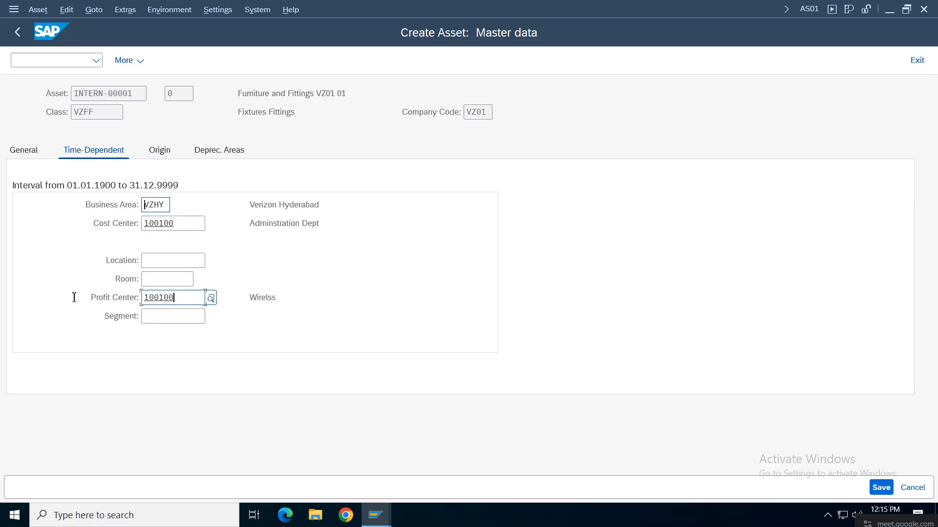
pyautogui.hotkey('shift', 'Home')
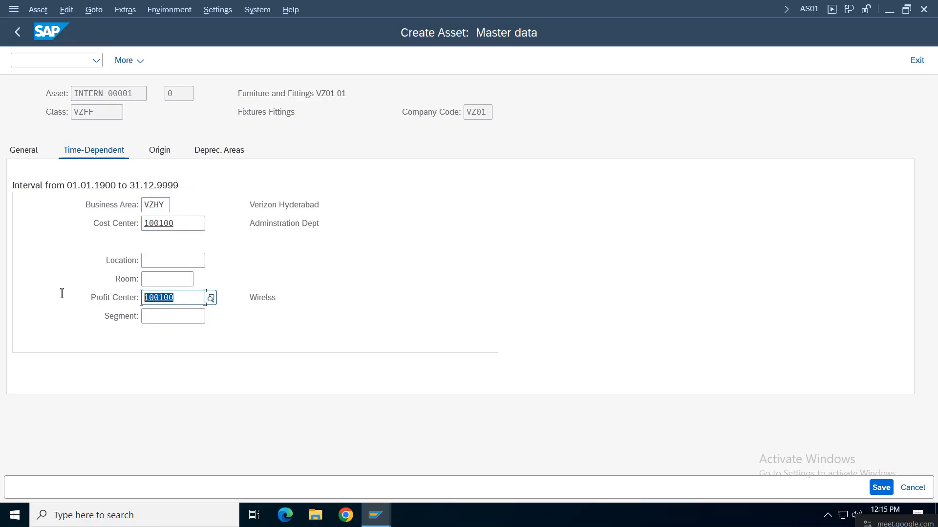
pyautogui.click(160, 151)
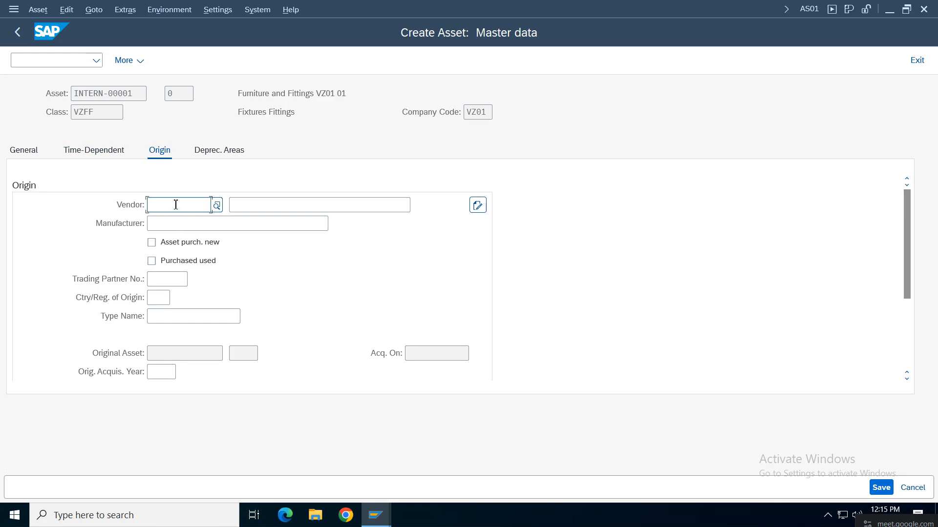
# Step: Examine the new asset's Origin fields and the depreciation key, useful life, period and depreciation start for its depreciation areas
pyautogui.click(167, 228)
pyautogui.click(179, 224)
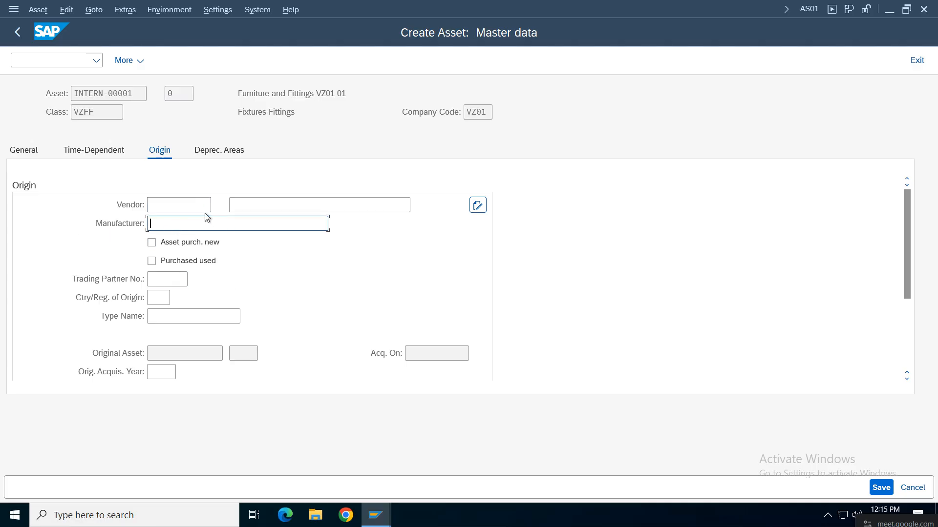
pyautogui.click(208, 152)
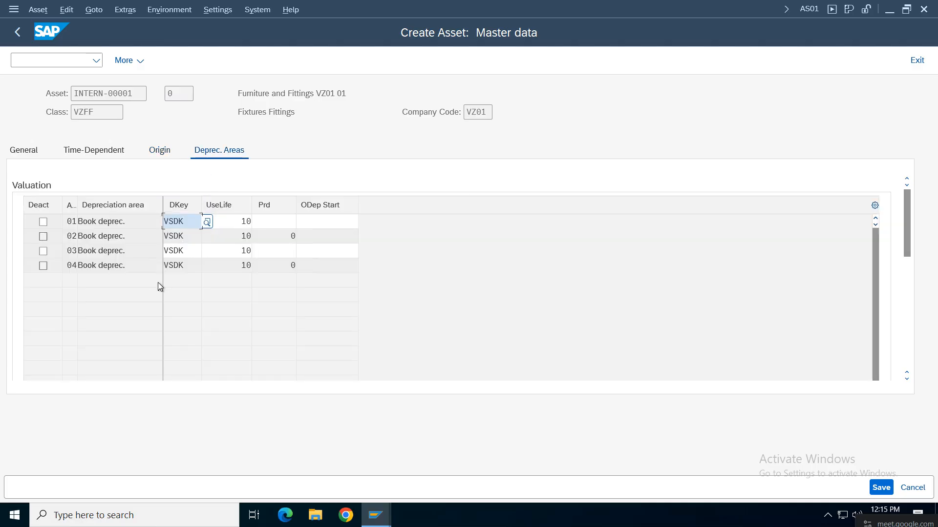
pyautogui.click(194, 270)
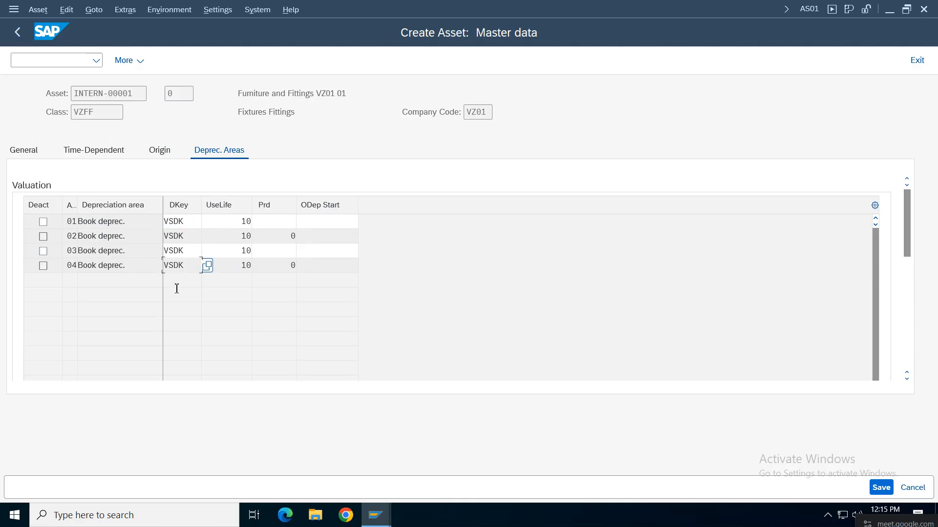
pyautogui.moveTo(190, 222); pyautogui.dragTo(141, 228)
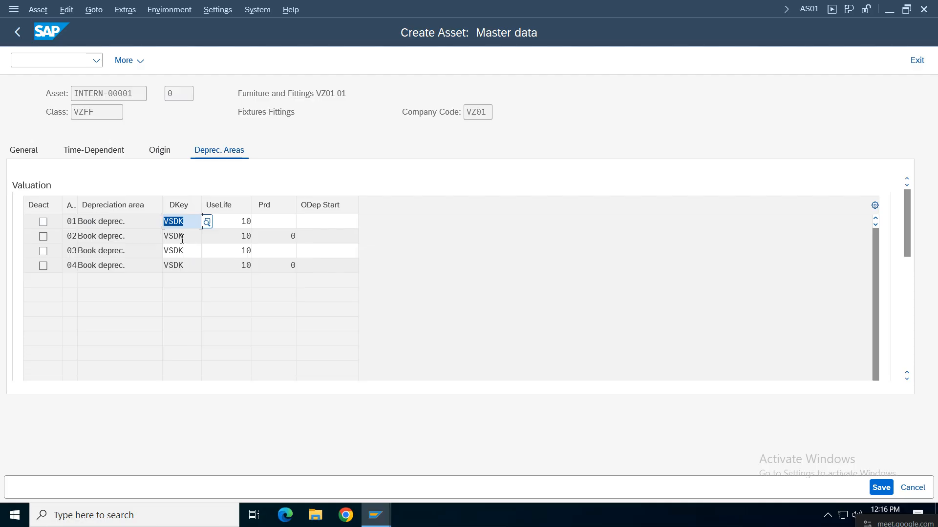
pyautogui.click(280, 225)
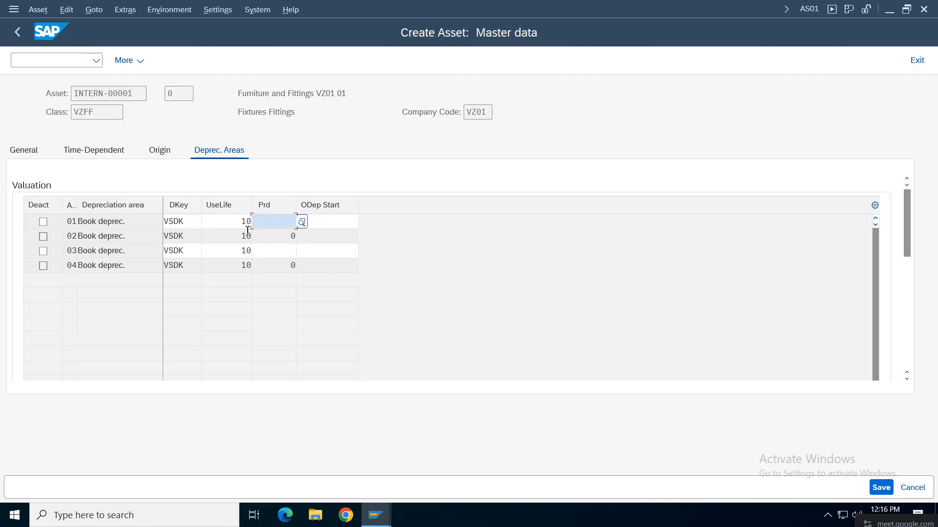
pyautogui.click(237, 223)
pyautogui.click(237, 263)
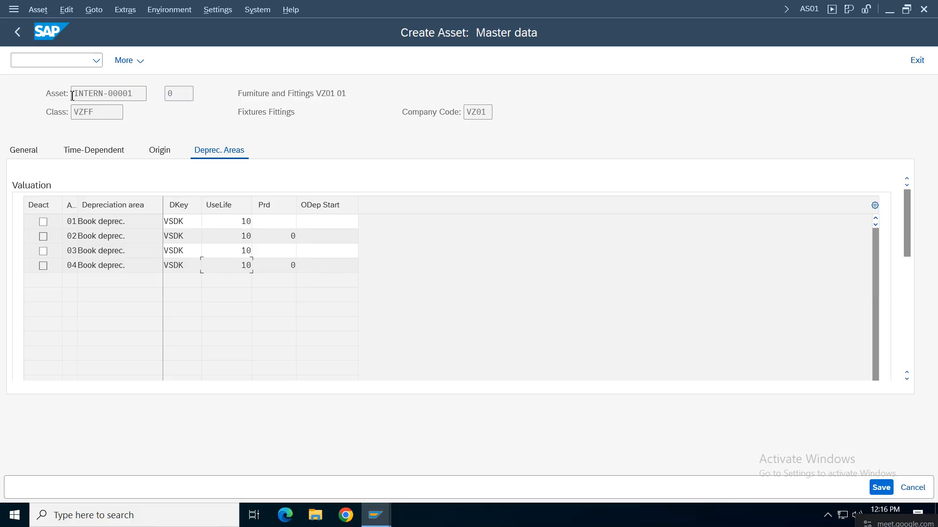
pyautogui.click(280, 222)
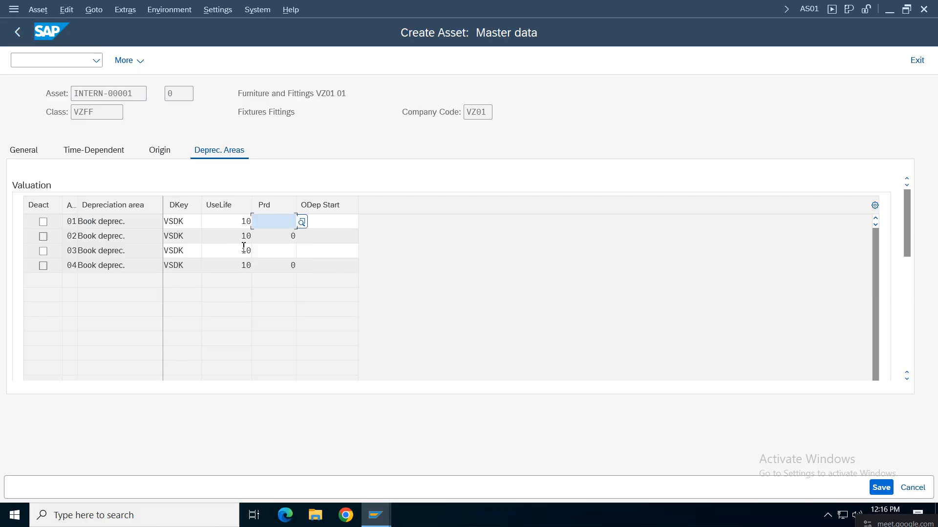
pyautogui.click(335, 221)
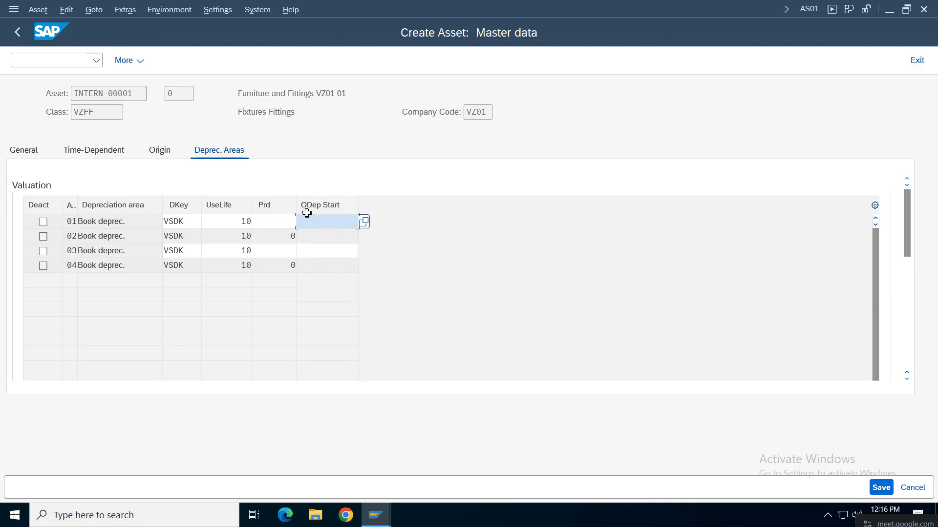
# Step: Save the new Furniture and Fittings asset and display its master data in AS03
pyautogui.click(882, 490)
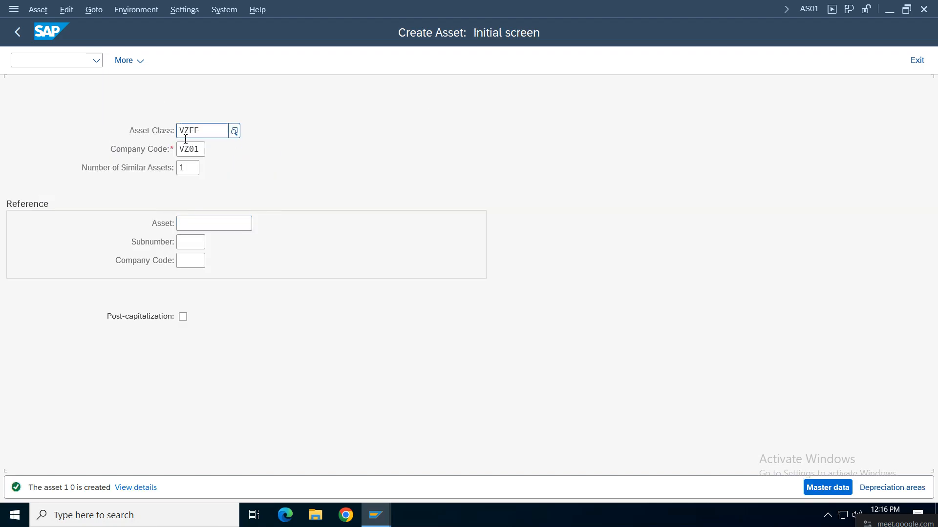
pyautogui.click(38, 10)
pyautogui.click(53, 83)
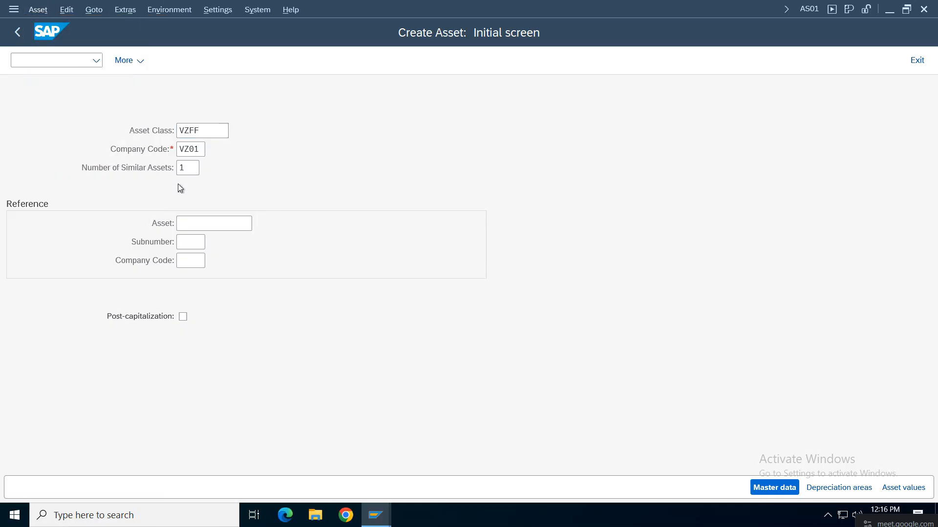
pyautogui.press('Return')
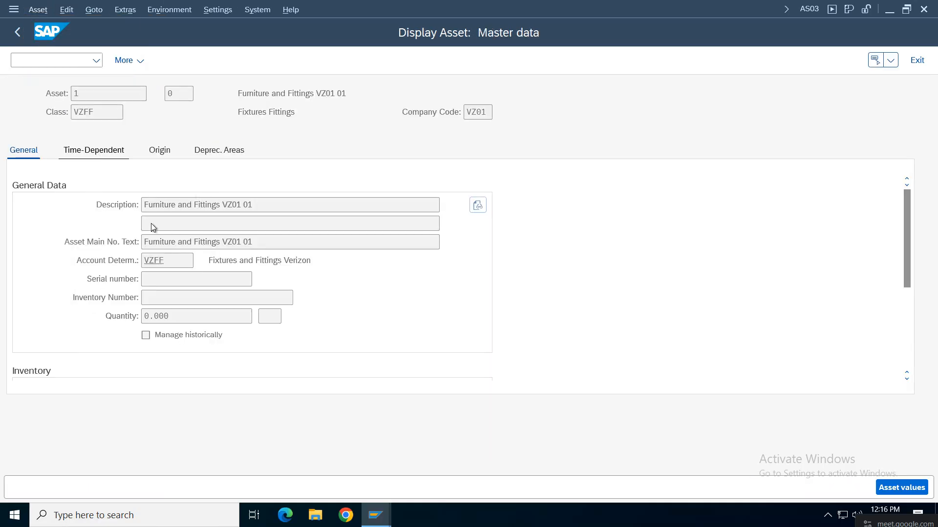
# Step: Review the saved asset's time-dependent, origin, depreciation area and general data, and return to the Display Asset initial screen
pyautogui.click(95, 151)
pyautogui.click(151, 152)
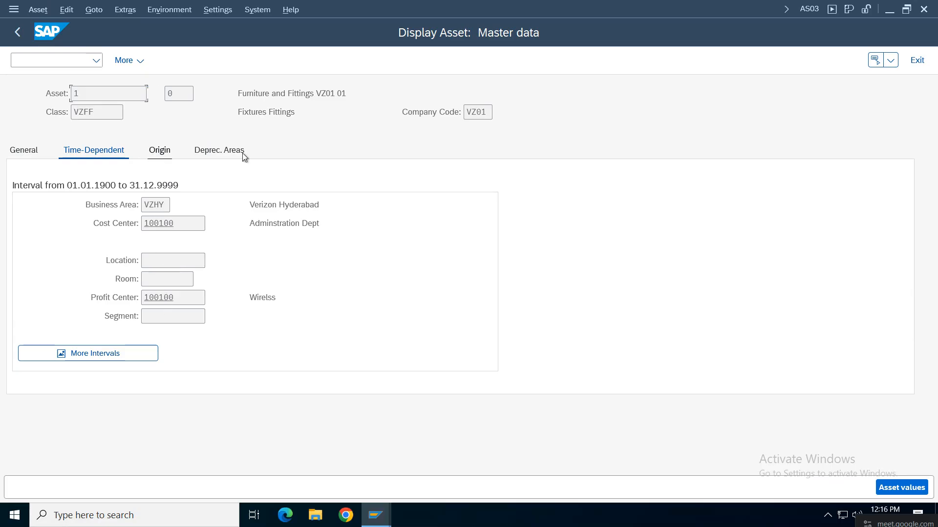
pyautogui.click(240, 153)
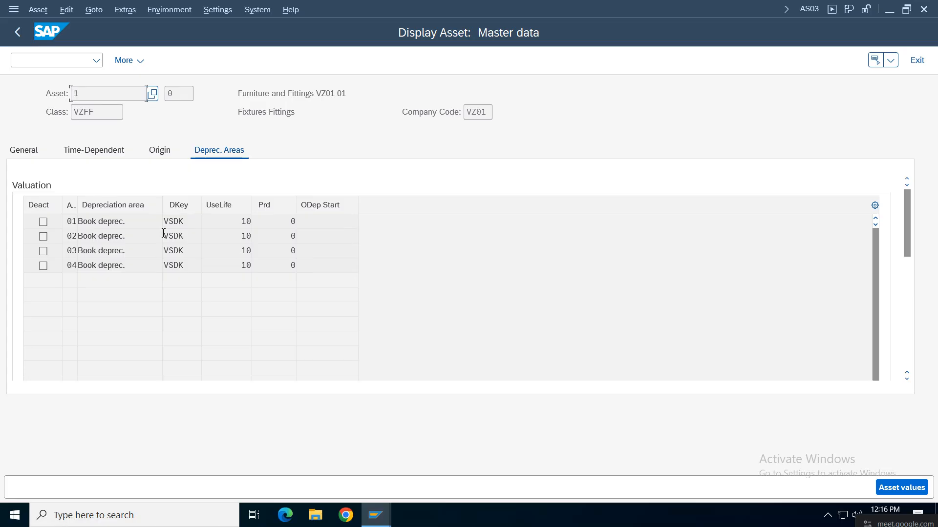
pyautogui.click(31, 152)
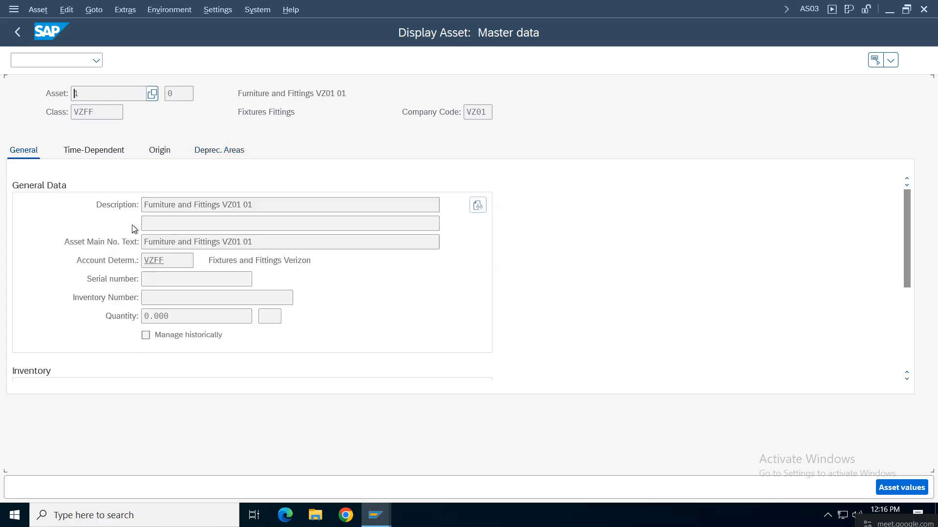
pyautogui.click(17, 31)
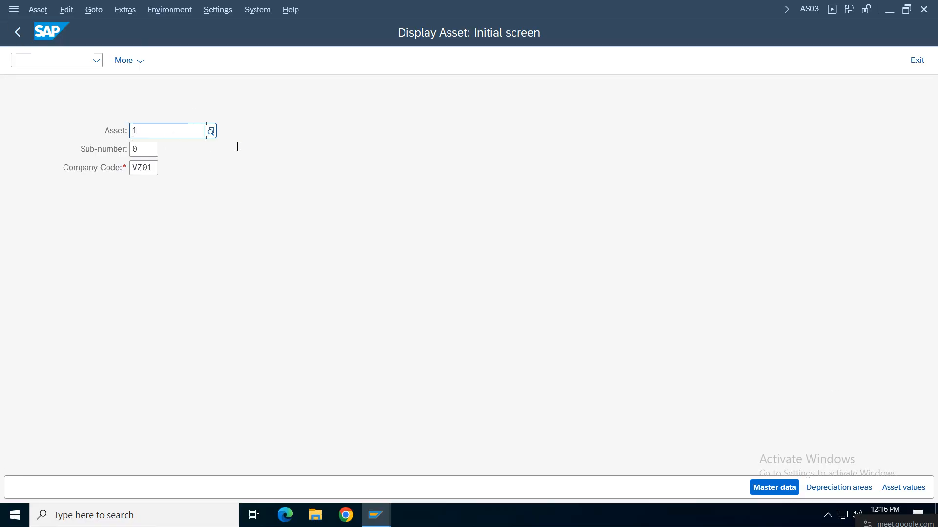
# Step: Open the asset's values in Asset Explorer, check the transaction code and widen the depreciation areas tree
pyautogui.click(903, 487)
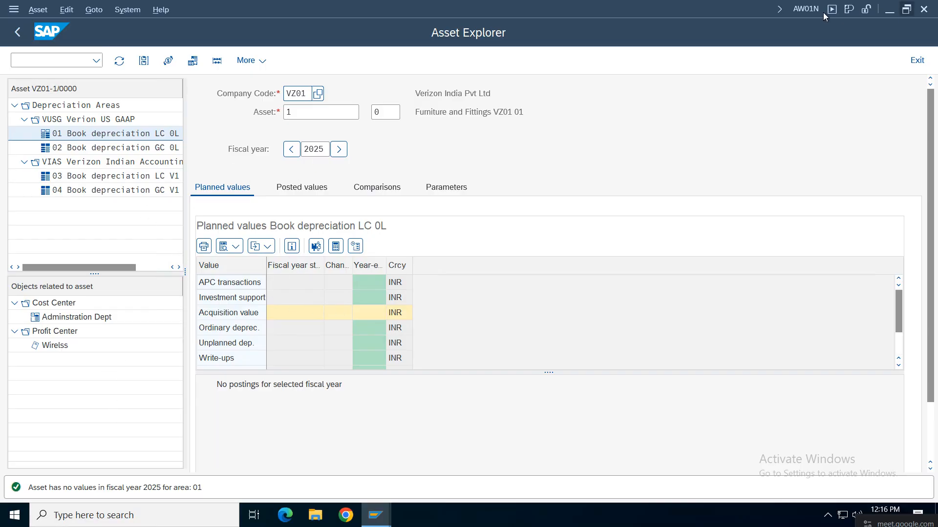
pyautogui.click(808, 13)
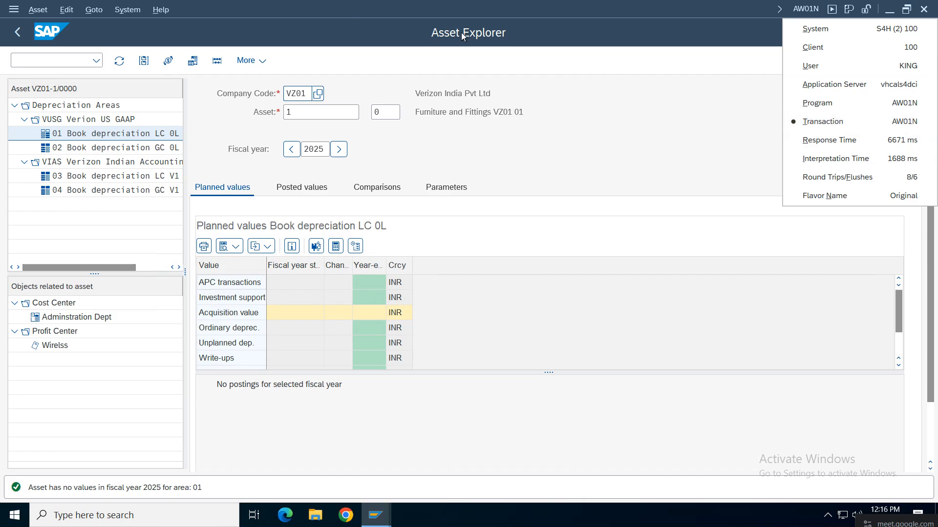
pyautogui.click(613, 105)
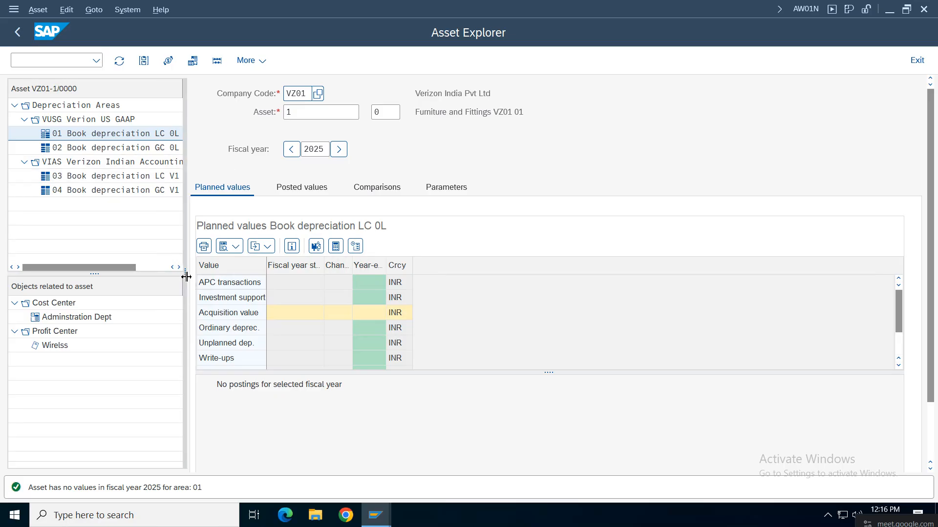
pyautogui.moveTo(186, 277); pyautogui.dragTo(305, 259)
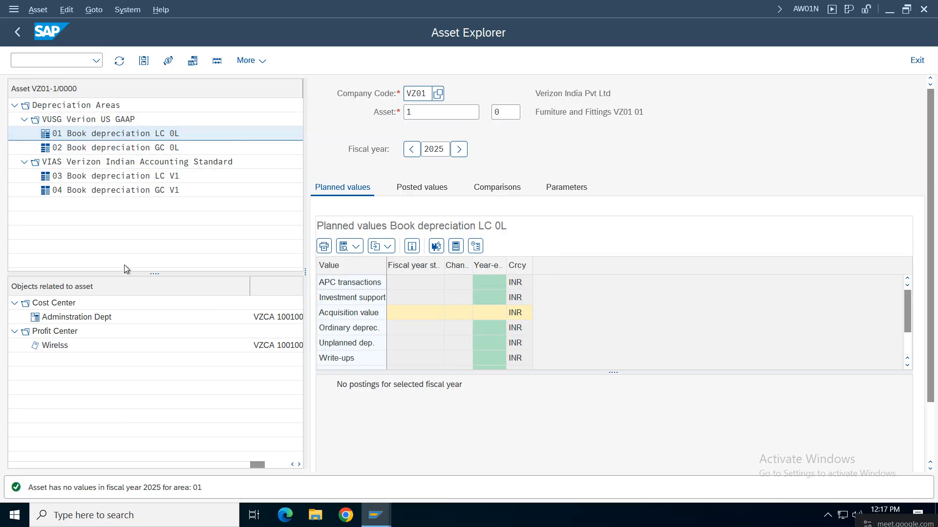
# Step: Examine the planned values, posted values, comparisons and parameters of depreciation area 01 for fiscal year 2025
pyautogui.click(135, 149)
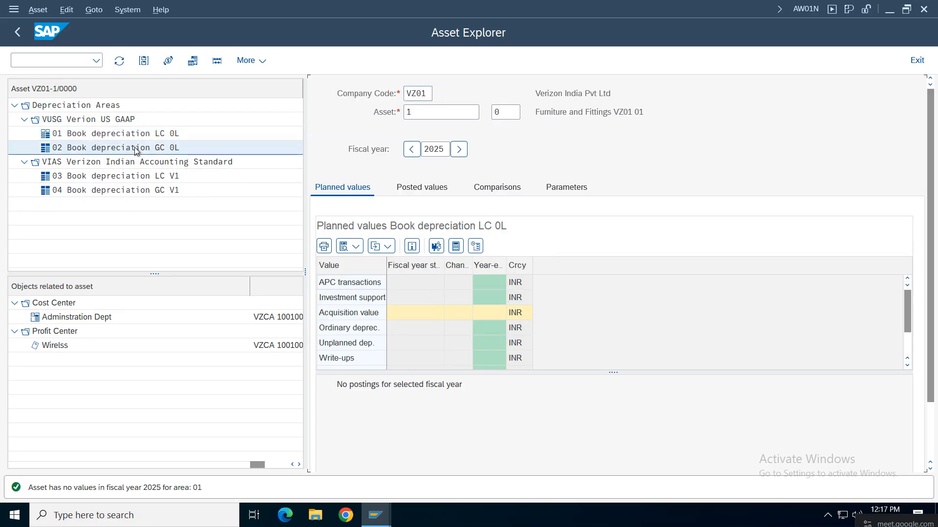
pyautogui.click(153, 135)
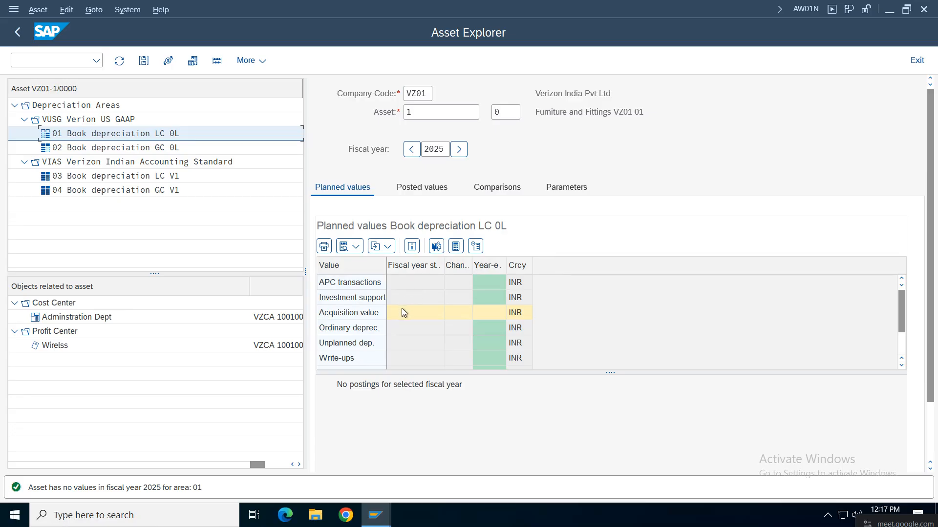
pyautogui.click(418, 192)
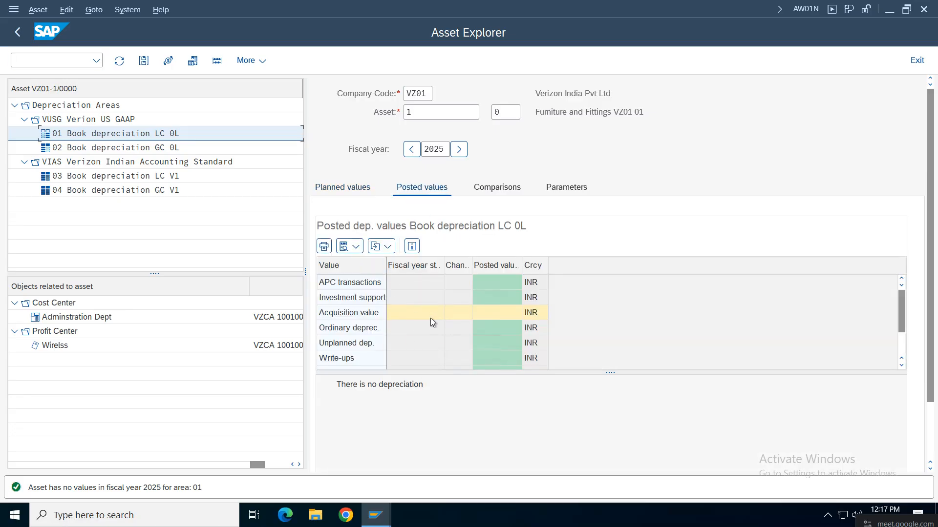
pyautogui.click(497, 186)
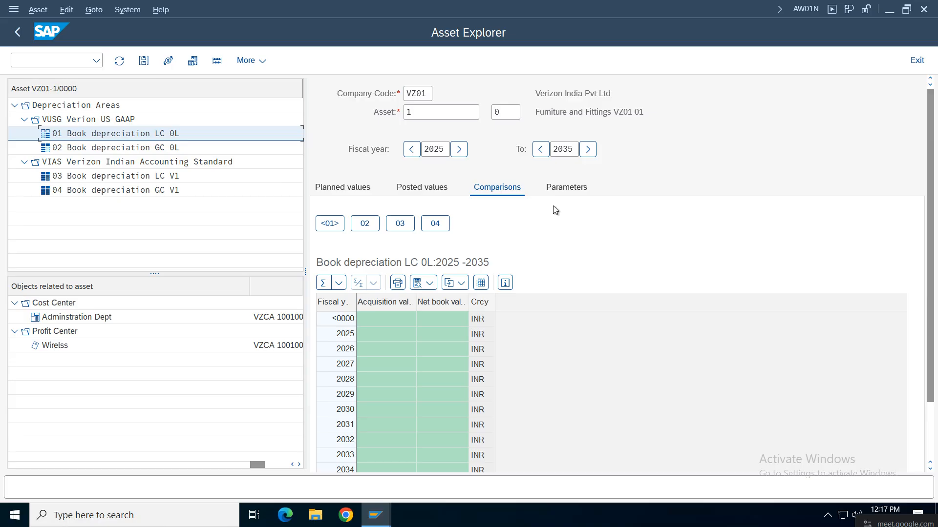
pyautogui.click(564, 189)
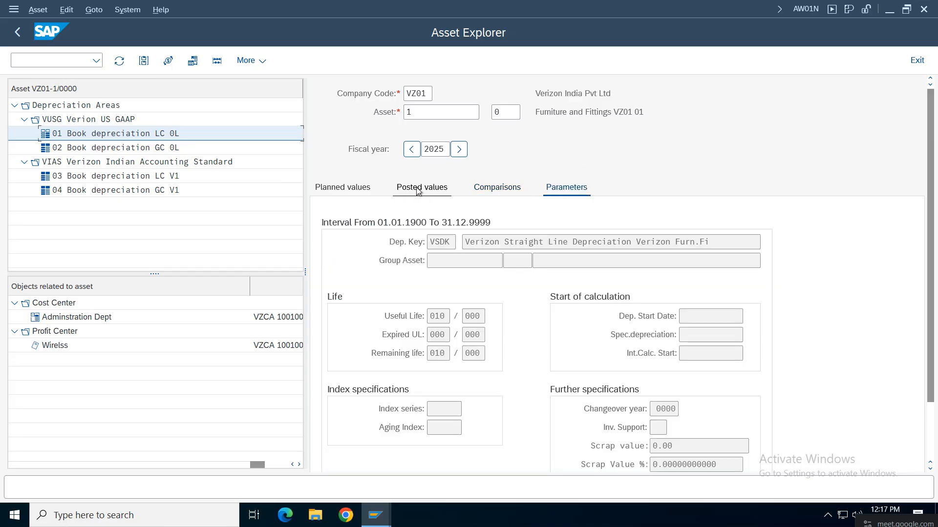
pyautogui.click(419, 188)
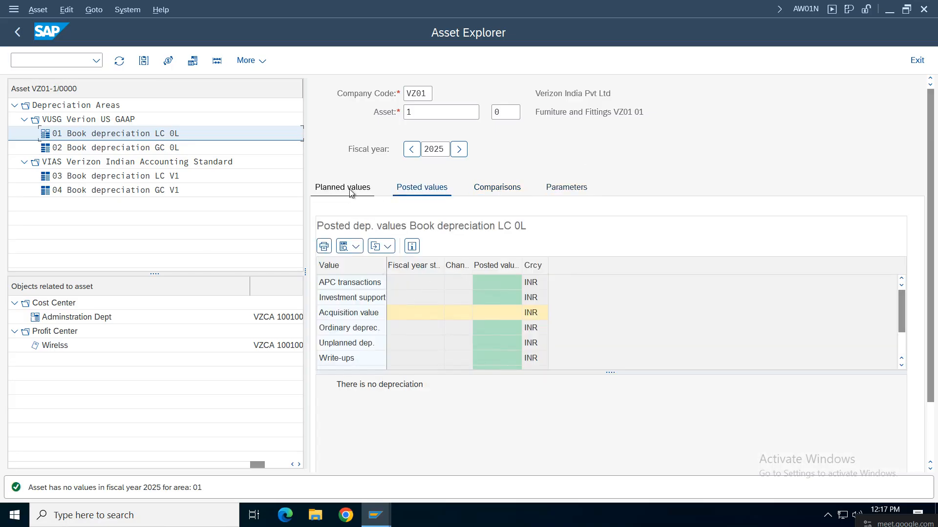
pyautogui.click(351, 192)
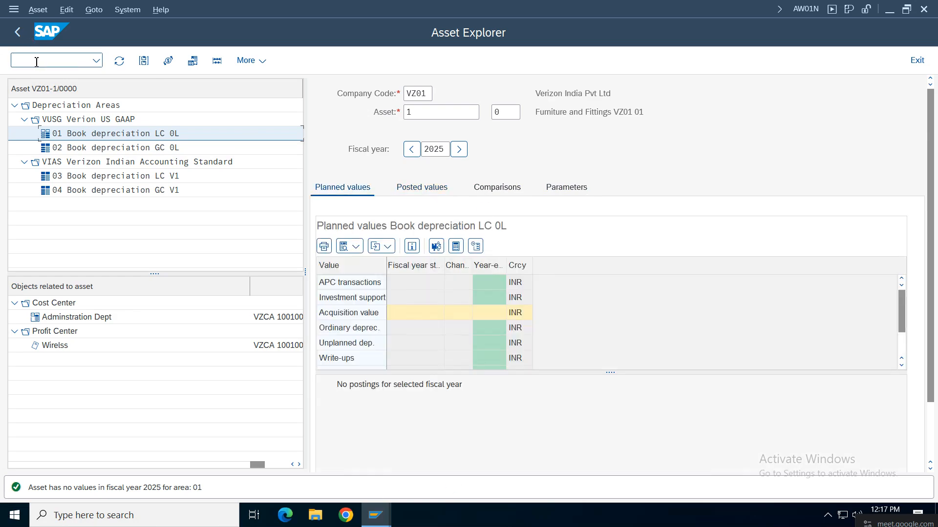
# Step: Open an additional SAP GUI window alongside Asset Explorer
pyautogui.click(382, 516)
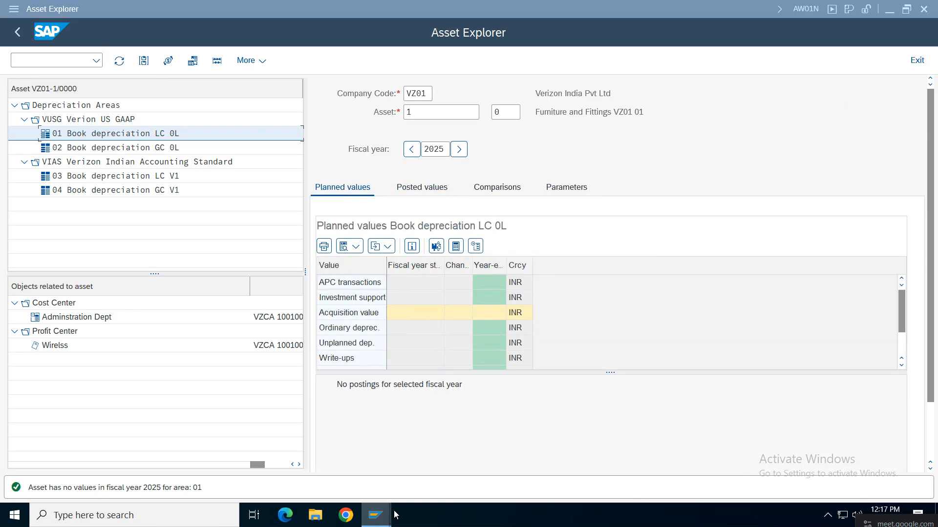
pyautogui.click(14, 9)
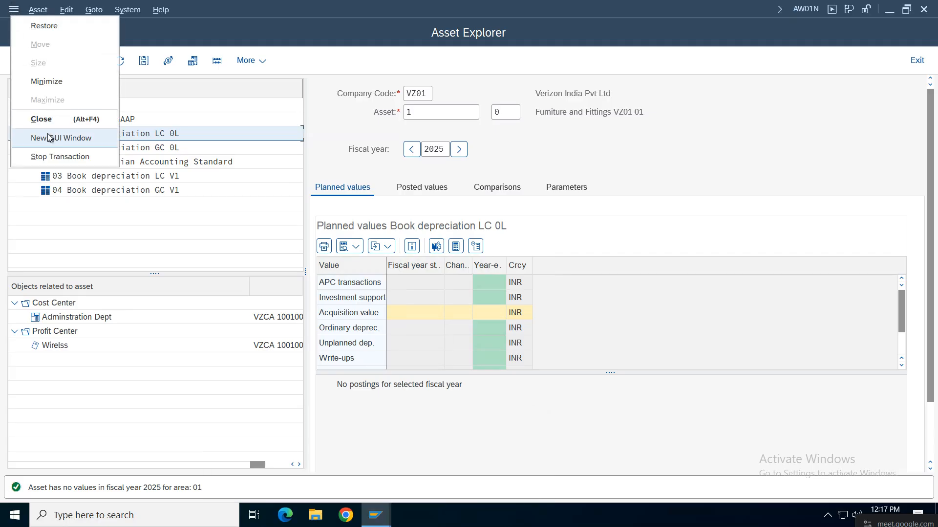
pyautogui.click(49, 137)
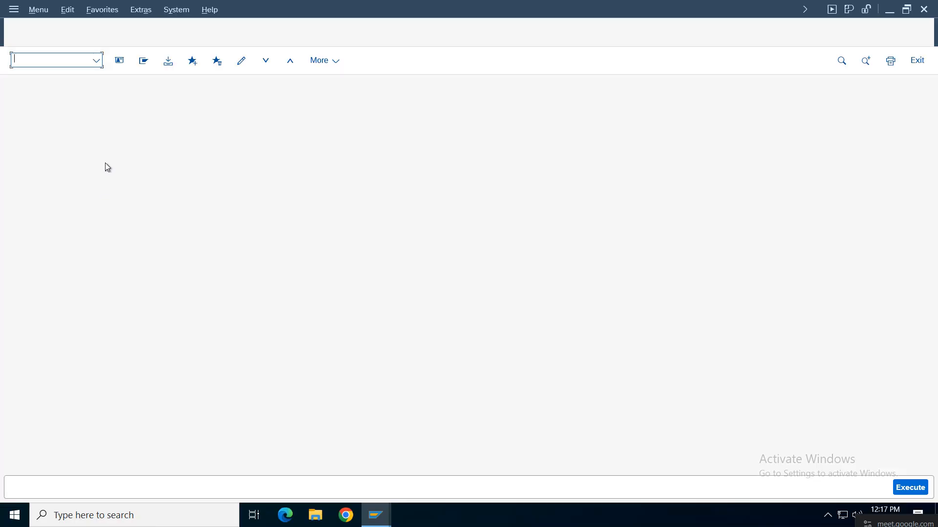
# Step: Start the external acquisition posting with vendor (F-90) from the Acquisition folder under Fixed Assets Posting in Financial Accounting
pyautogui.click(22, 235)
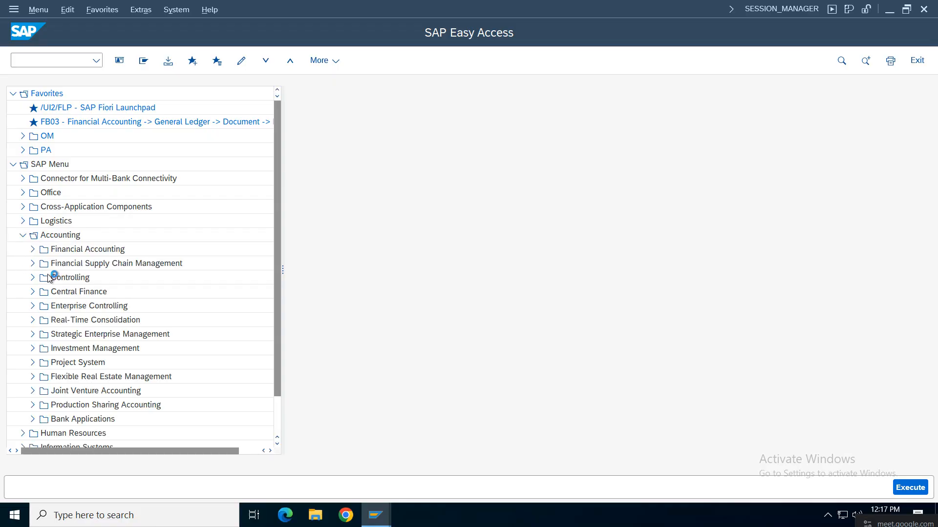
pyautogui.click(32, 249)
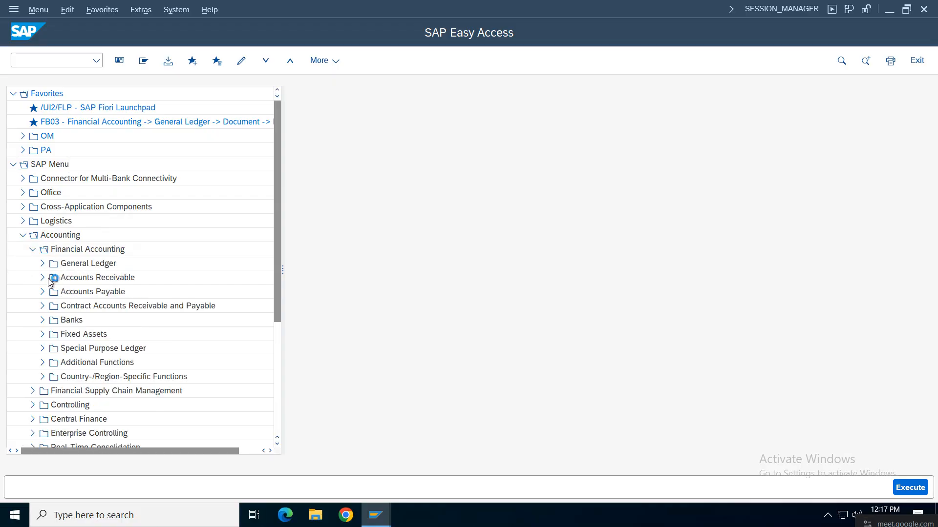
pyautogui.click(43, 334)
pyautogui.click(52, 348)
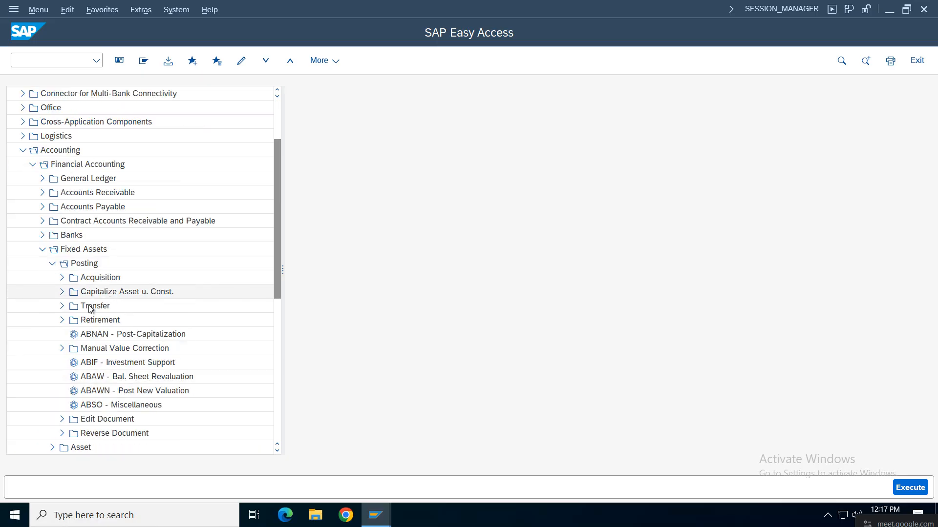
pyautogui.click(62, 278)
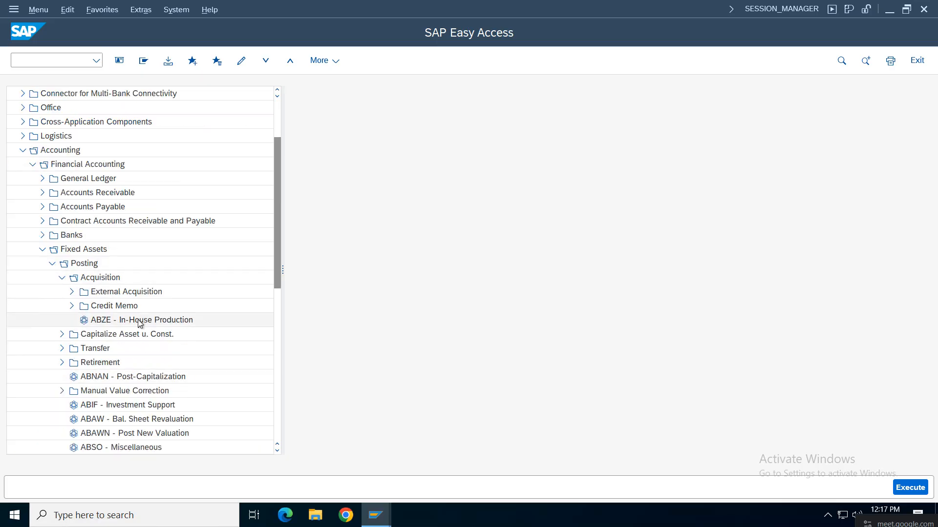
pyautogui.click(72, 292)
pyautogui.doubleClick(130, 306)
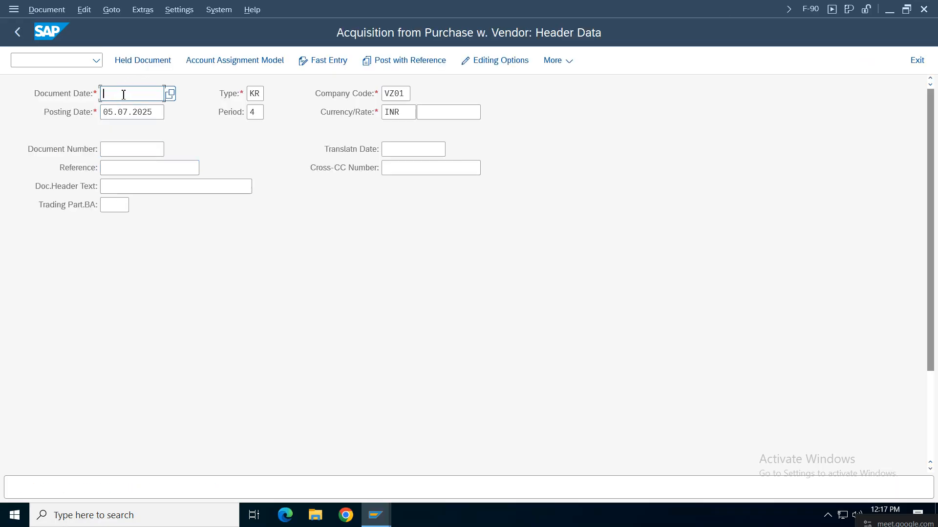
# Step: Fill in the acquisition header with document and posting dates 01.04.2025, and Asset Purc as both reference and document header text
pyautogui.write('01.04')
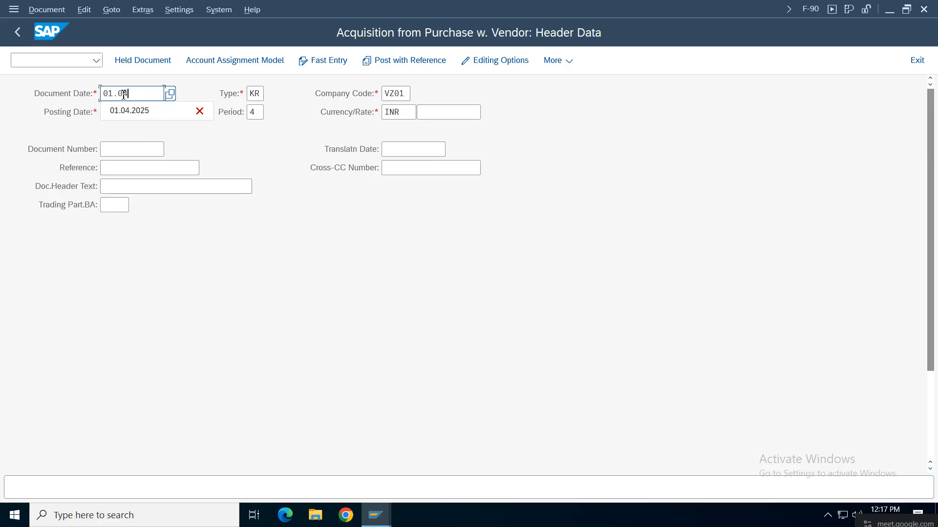
pyautogui.write('.2025')
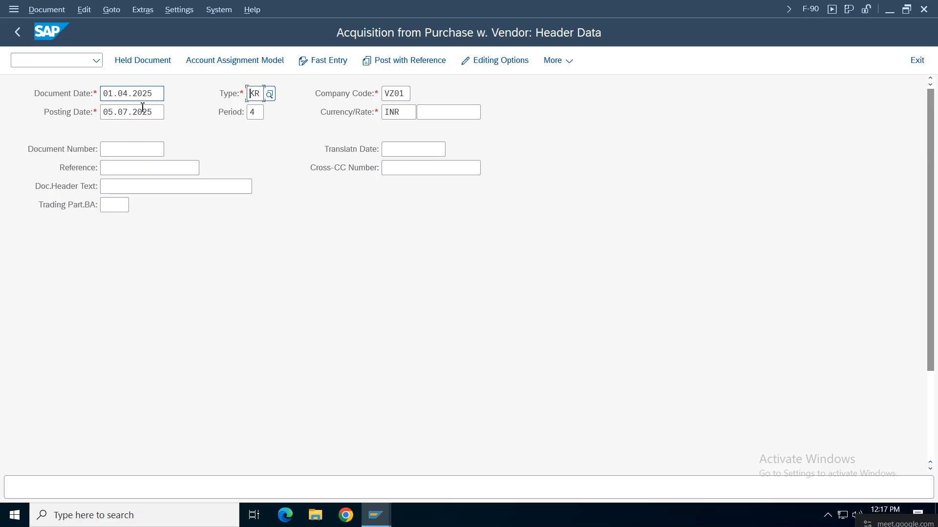
pyautogui.moveTo(155, 112); pyautogui.dragTo(94, 116)
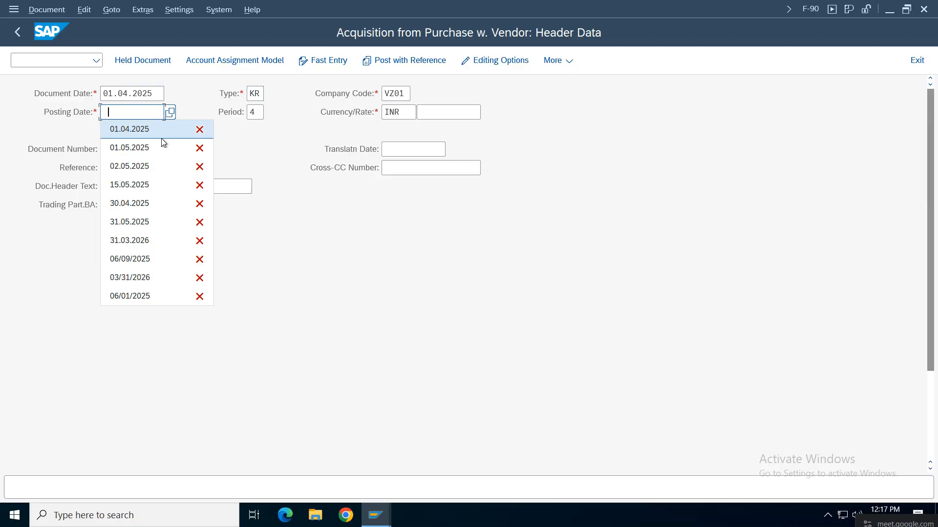
pyautogui.click(137, 131)
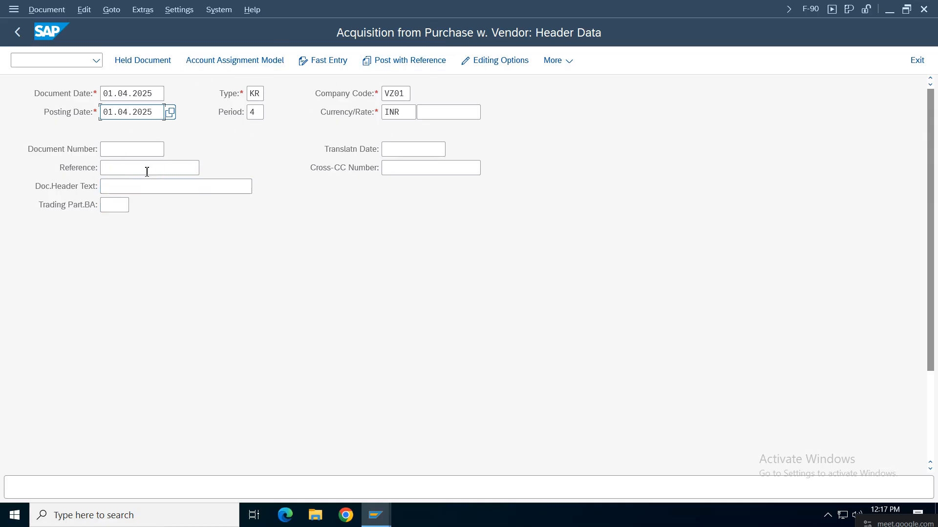
pyautogui.click(117, 170)
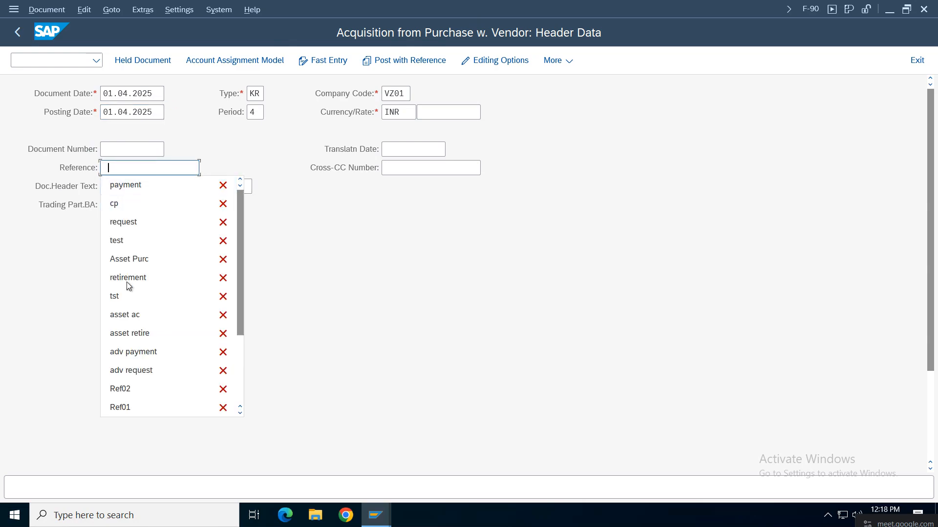
pyautogui.click(132, 260)
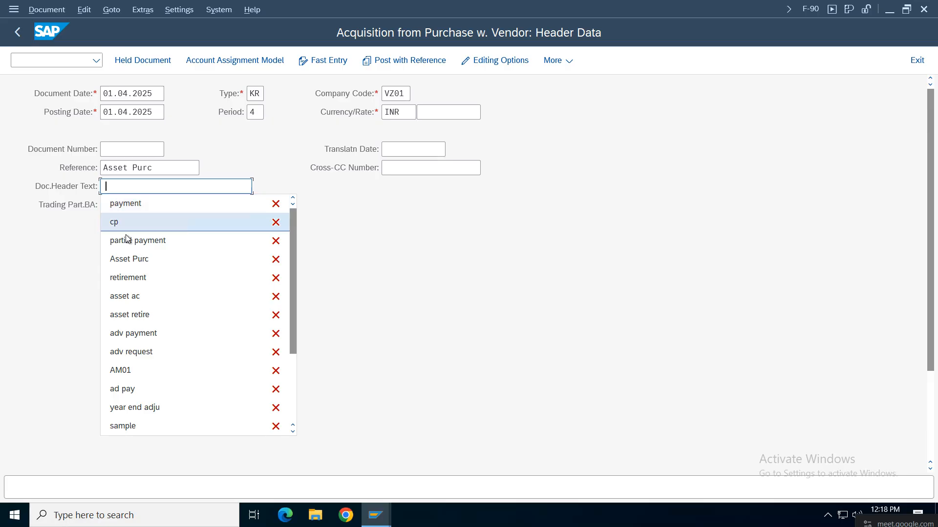
pyautogui.click(134, 259)
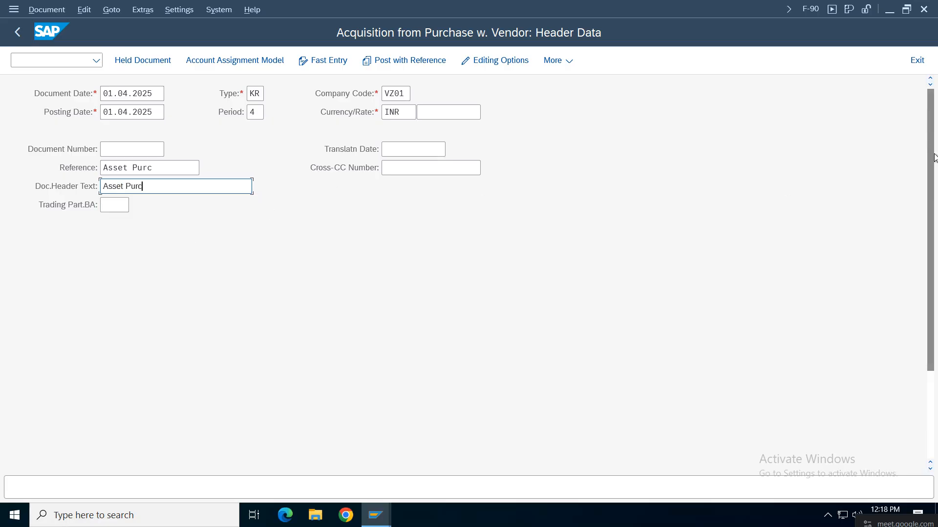
# Step: Choose supplier GOOGLE PVT LTD 1 of company code VZ01 as the first line item's account and try to continue to the vendor item
pyautogui.scroll(-3, 929, 150)
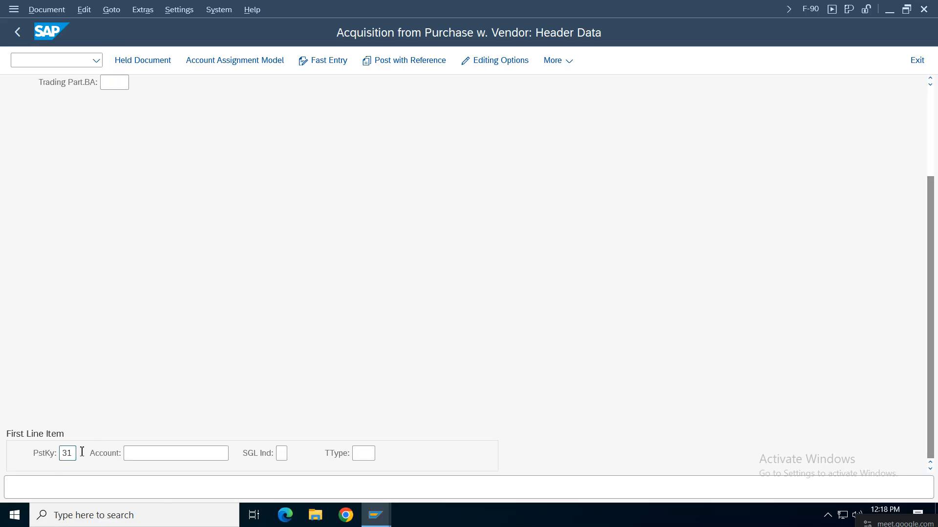
pyautogui.click(220, 452)
pyautogui.click(231, 454)
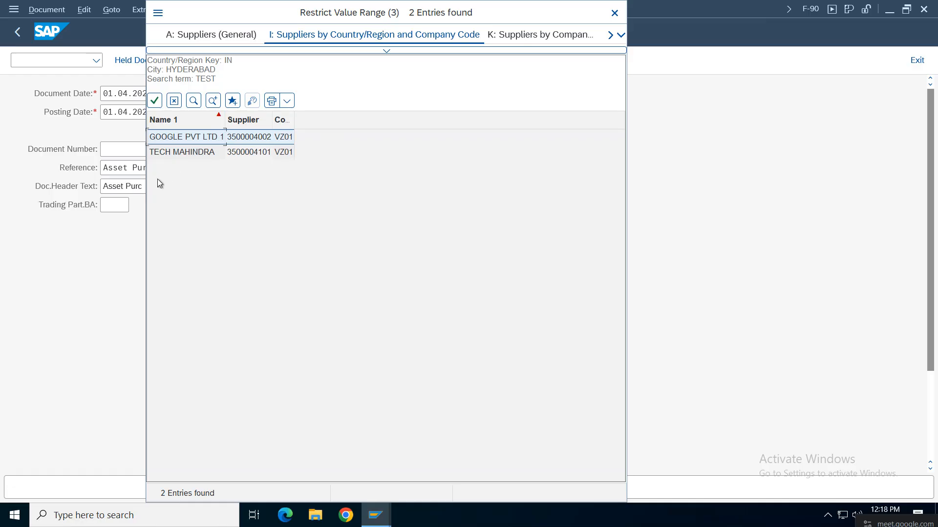
pyautogui.doubleClick(245, 138)
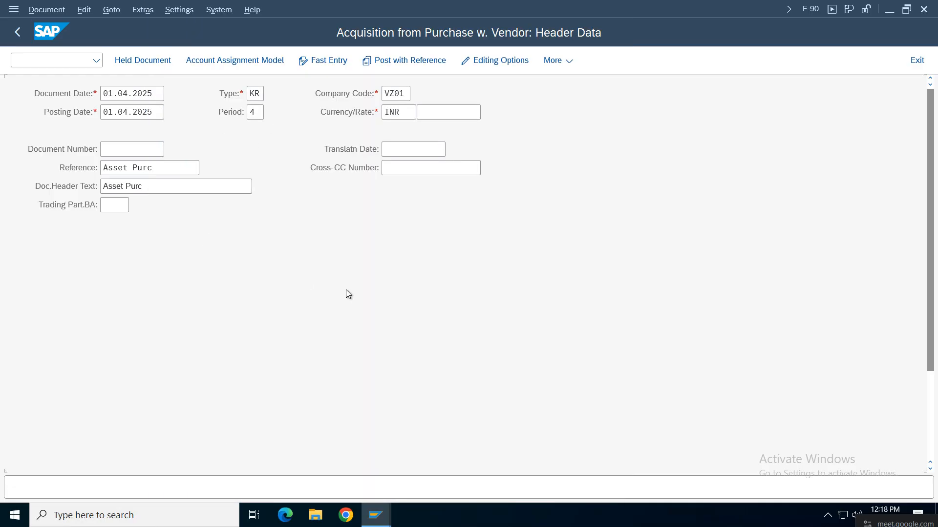
pyautogui.press('Return')
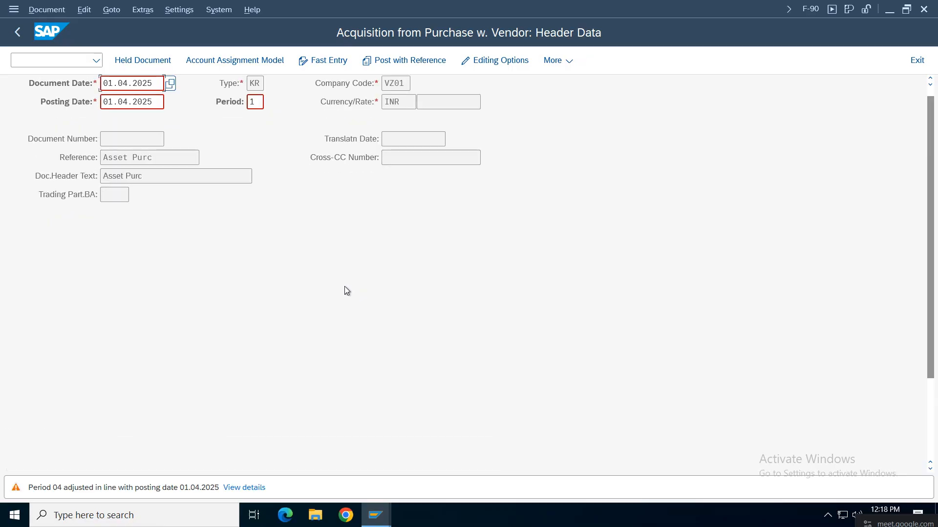
pyautogui.press('Return')
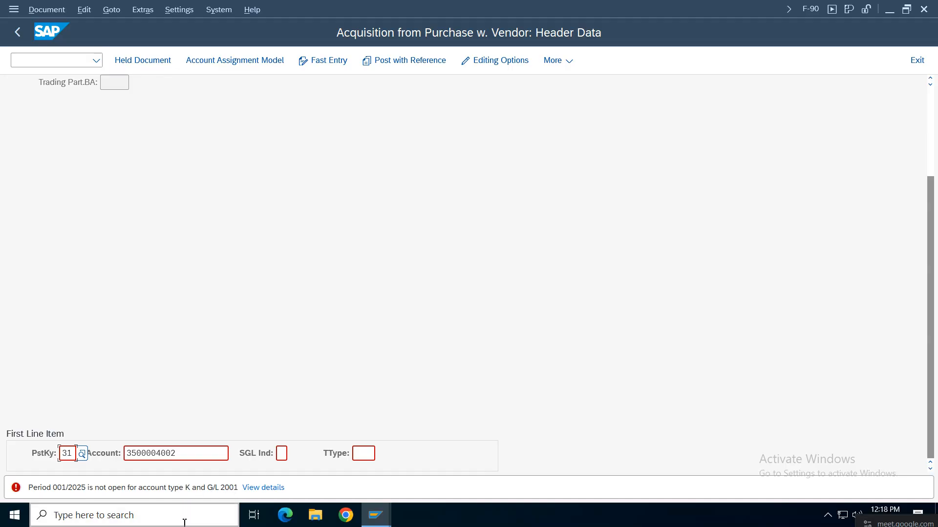
# Step: Open the posting period change transaction OB52B in a separate window and return to the F-90 window to check the status message
pyautogui.moveTo(930, 316); pyautogui.dragTo(926, 126)
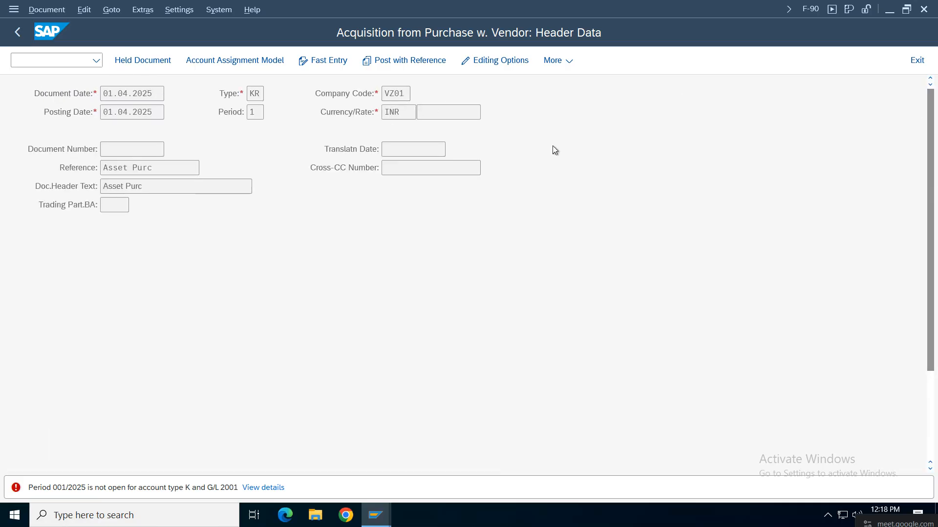
pyautogui.moveTo(931, 205); pyautogui.dragTo(931, 293)
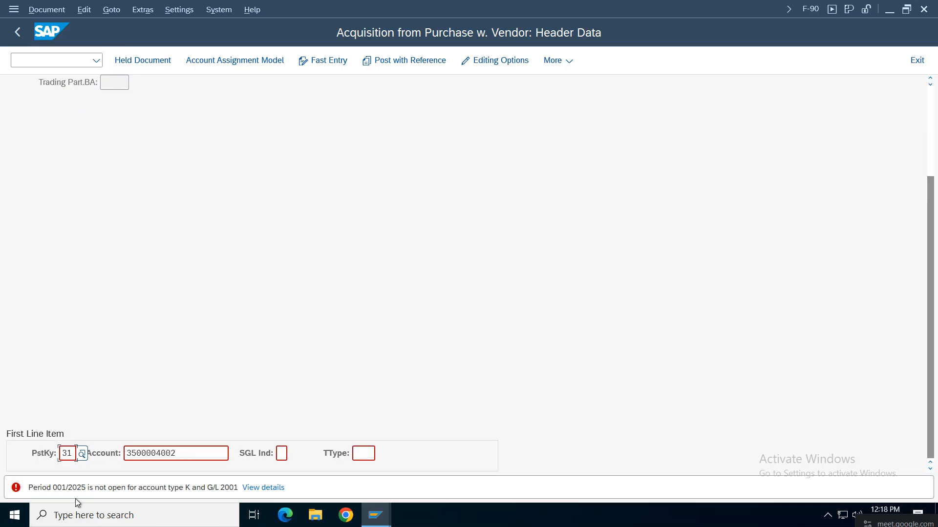
pyautogui.click(38, 60)
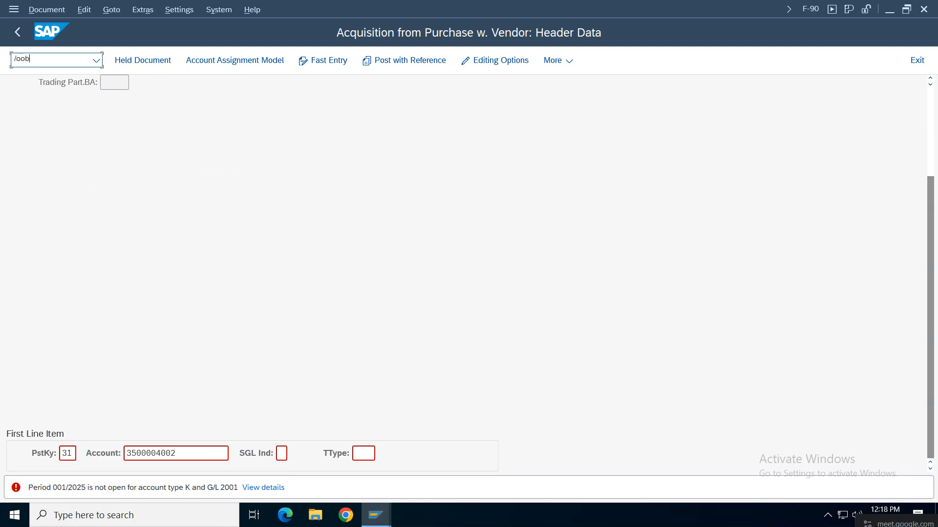
pyautogui.write('/oob52b')
pyautogui.press('Return')
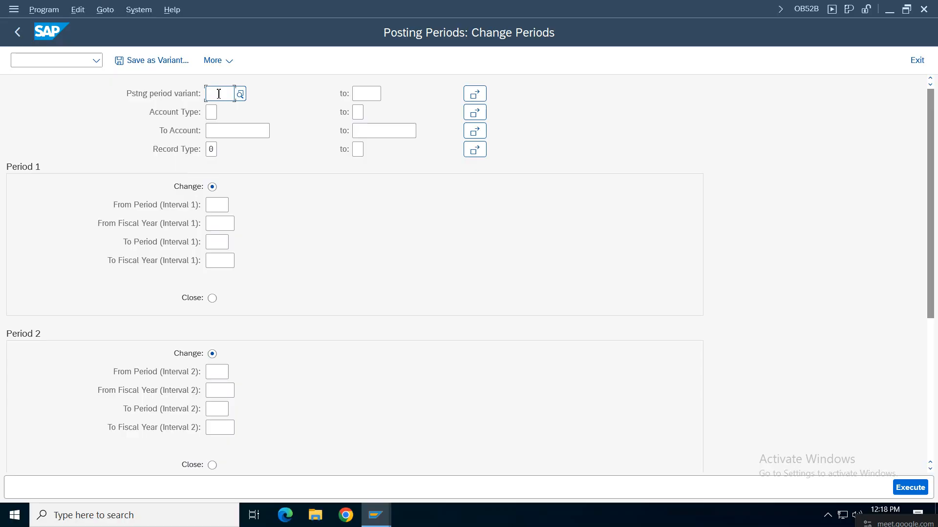
pyautogui.click(376, 515)
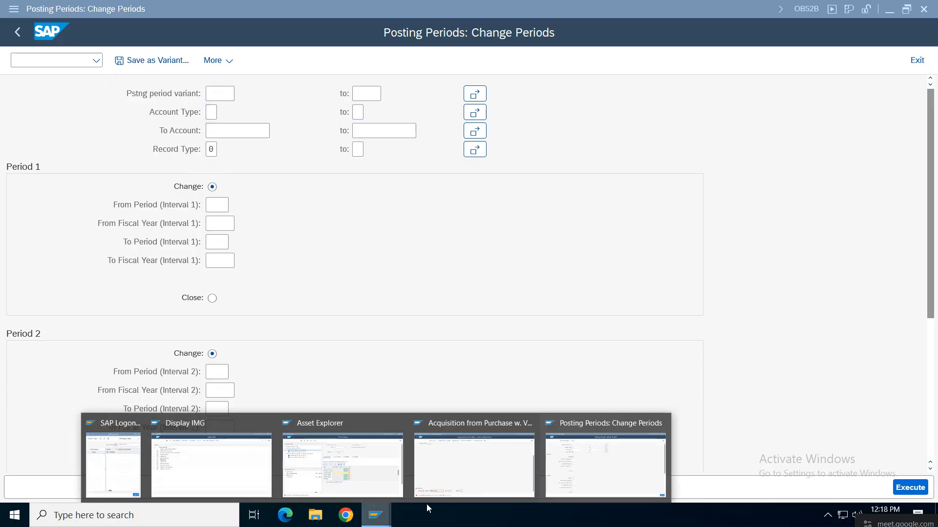
pyautogui.click(415, 468)
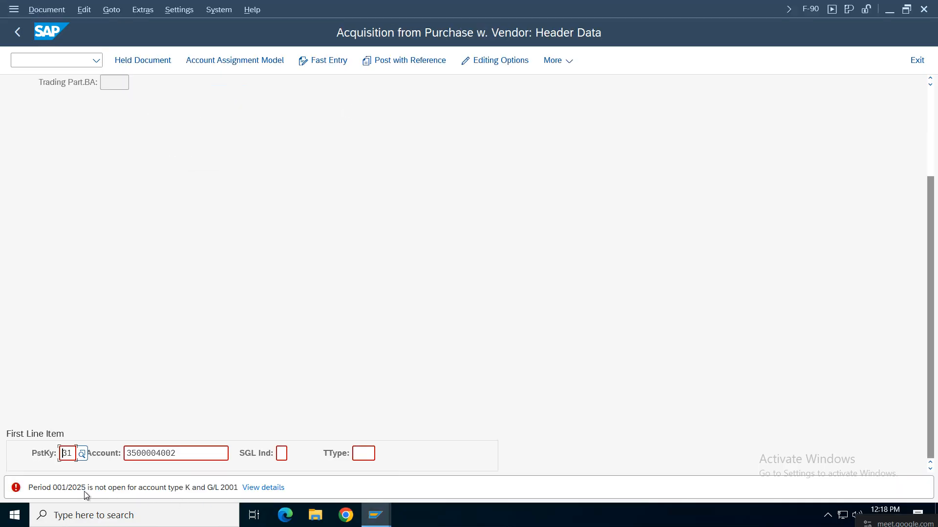
# Step: Switch to the posting periods change session and set the posting period variant to VPPV
pyautogui.click(364, 515)
pyautogui.click(620, 471)
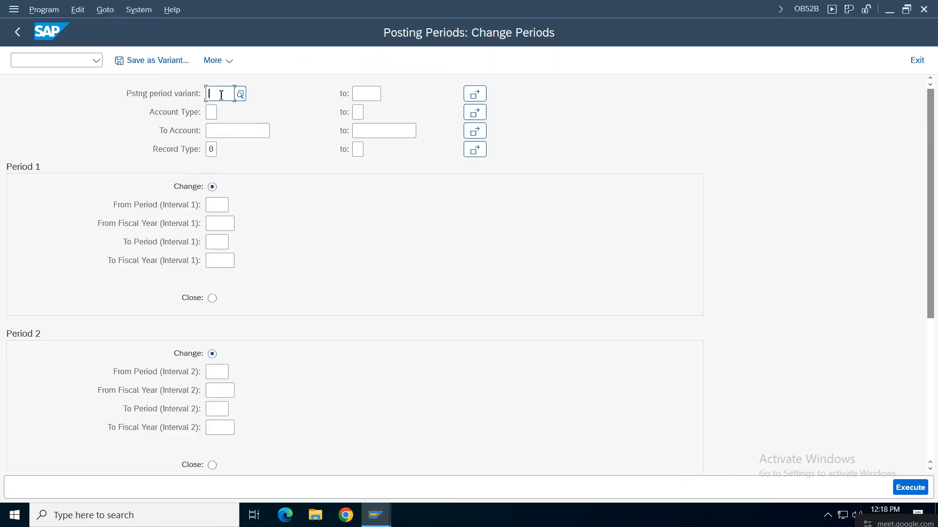
pyautogui.write('vpp')
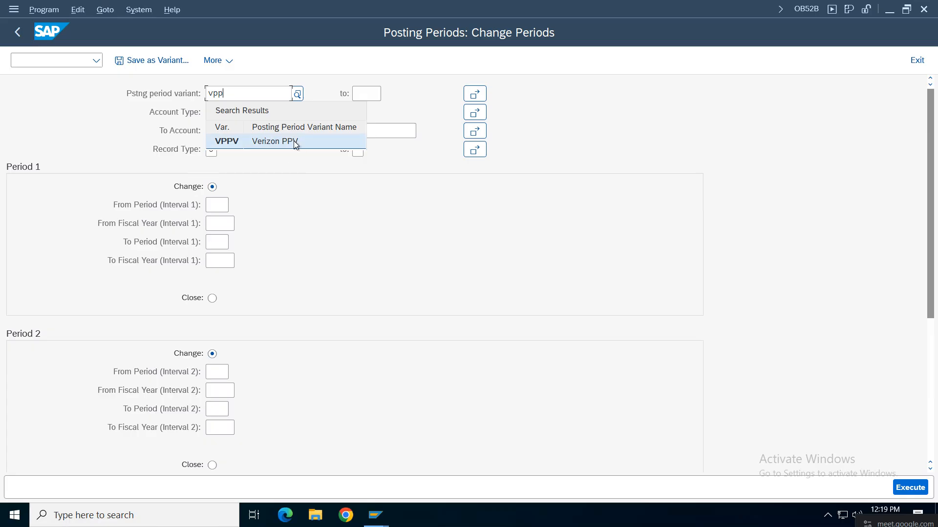
pyautogui.click(224, 142)
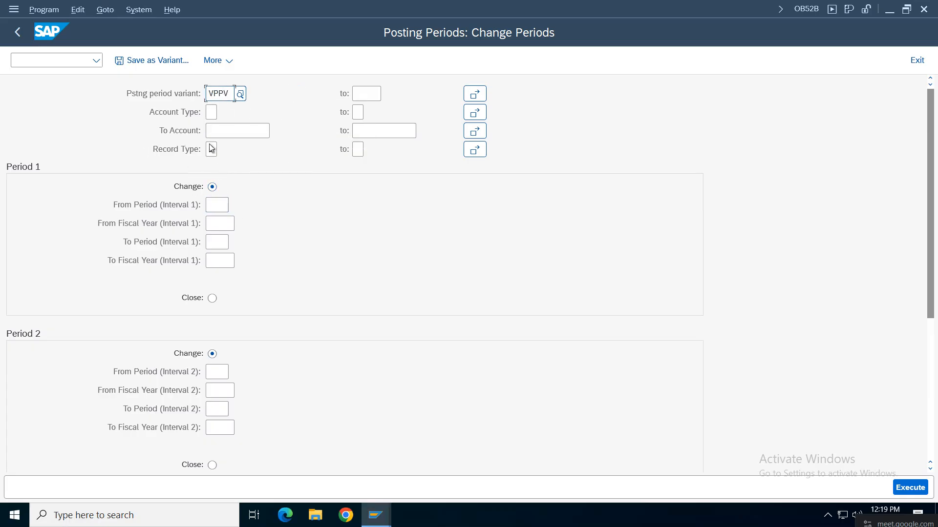
# Step: Execute the test run for VPPV, examine the open year and period ranges per account type, and return to the selection screen
pyautogui.moveTo(936, 253); pyautogui.dragTo(930, 450)
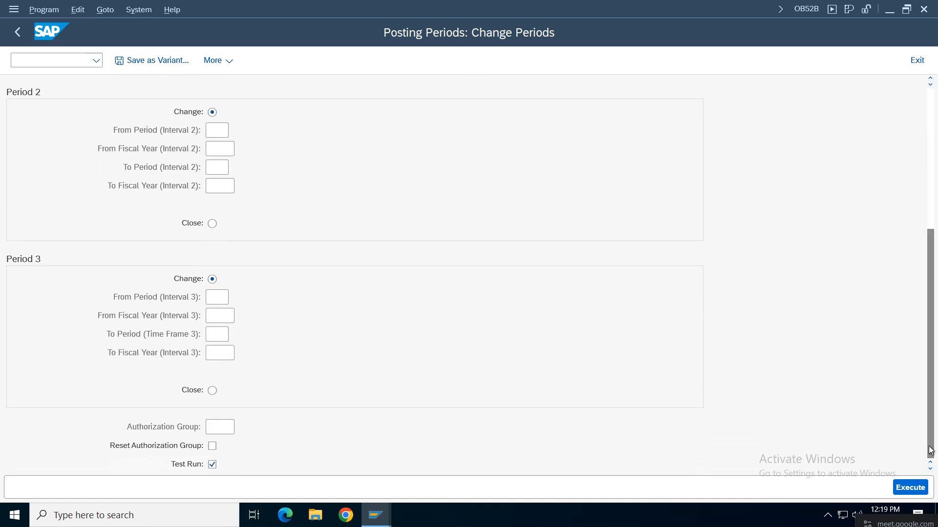
pyautogui.press('F8')
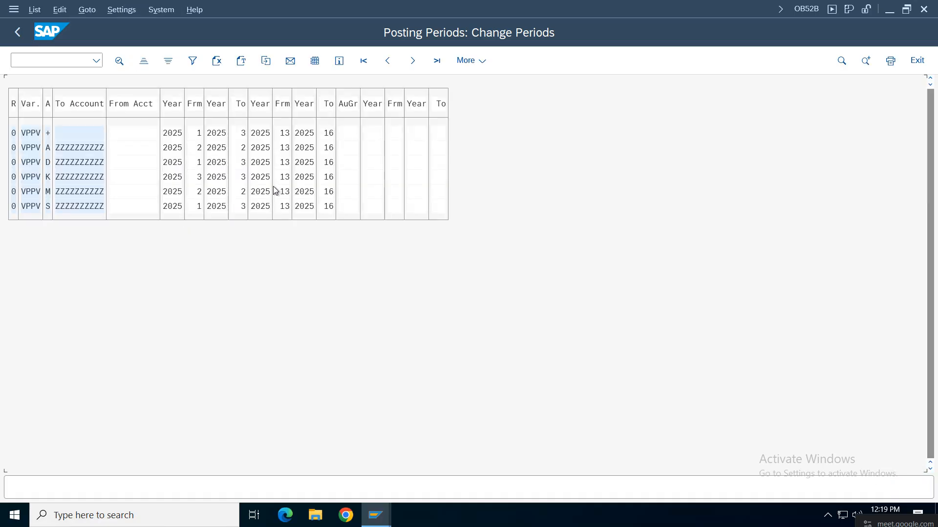
pyautogui.click(175, 136)
pyautogui.click(200, 135)
pyautogui.click(218, 136)
pyautogui.click(239, 135)
pyautogui.click(288, 135)
pyautogui.click(328, 135)
pyautogui.click(176, 136)
pyautogui.click(198, 135)
pyautogui.click(198, 179)
pyautogui.click(18, 33)
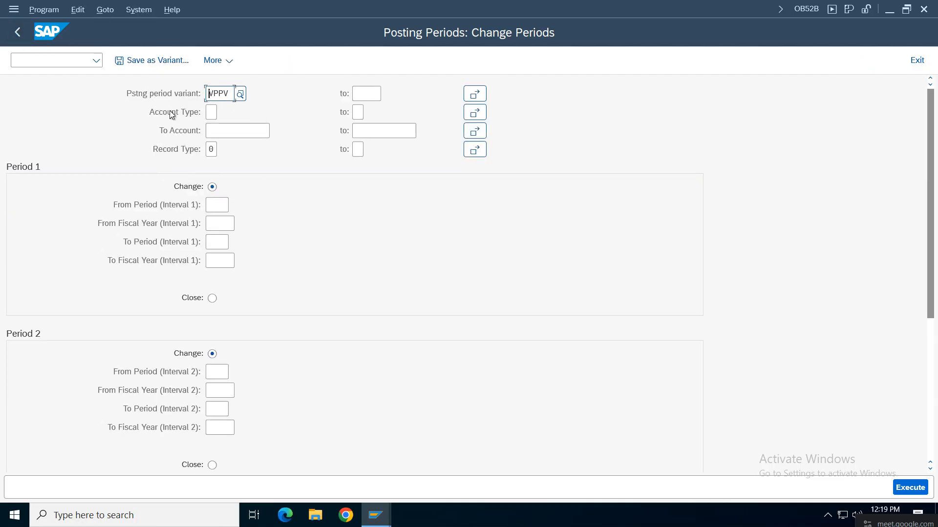
# Step: Set interval 1 of Period 1 to run from period 01 of fiscal year 2025 to period 04 of fiscal year 2025
pyautogui.click(211, 113)
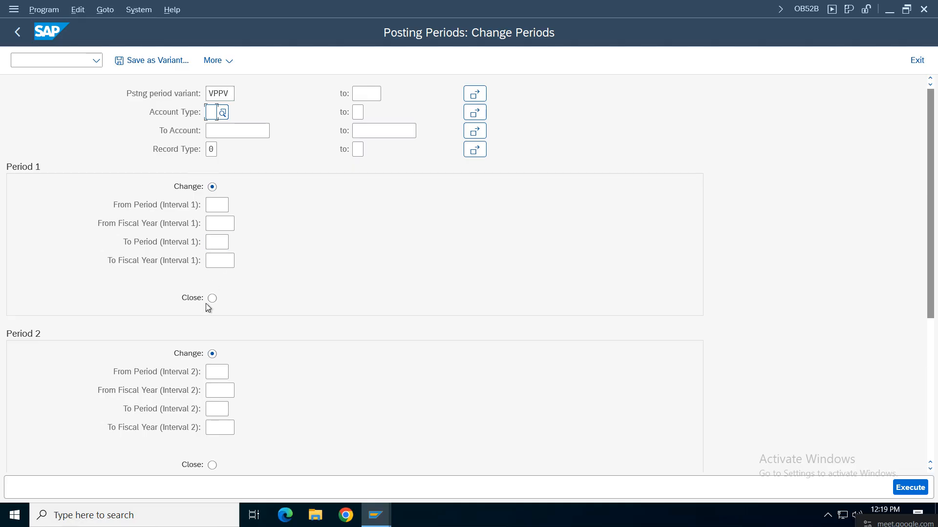
pyautogui.click(219, 207)
pyautogui.press('Tab')
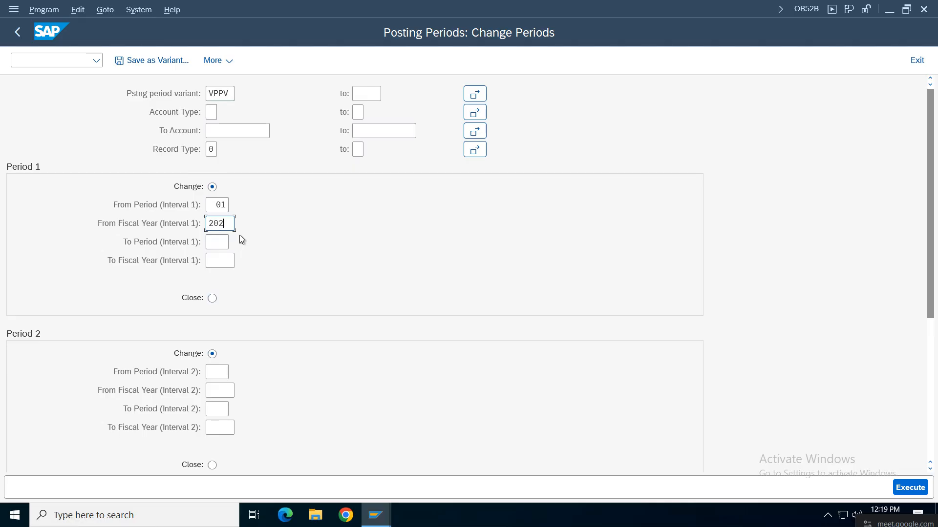
pyautogui.click(222, 242)
pyautogui.click(227, 264)
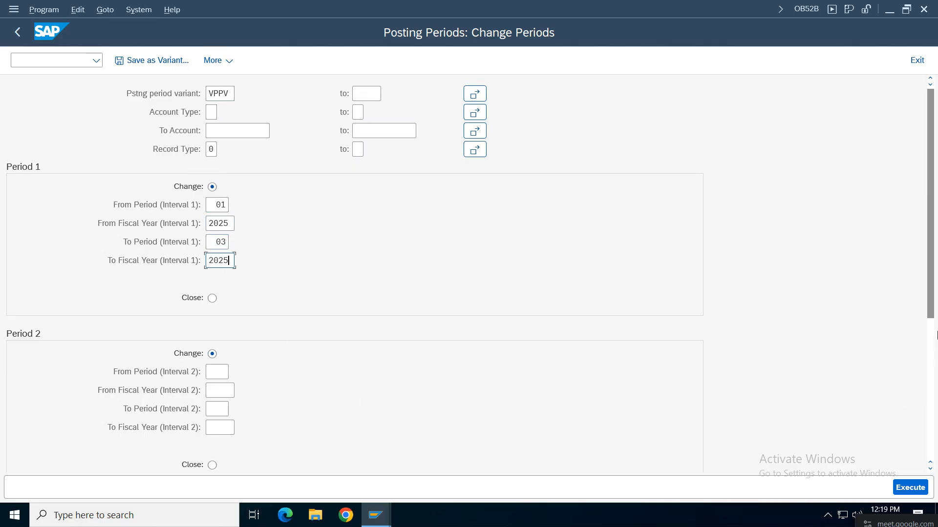
pyautogui.scroll(-5, 936, 335)
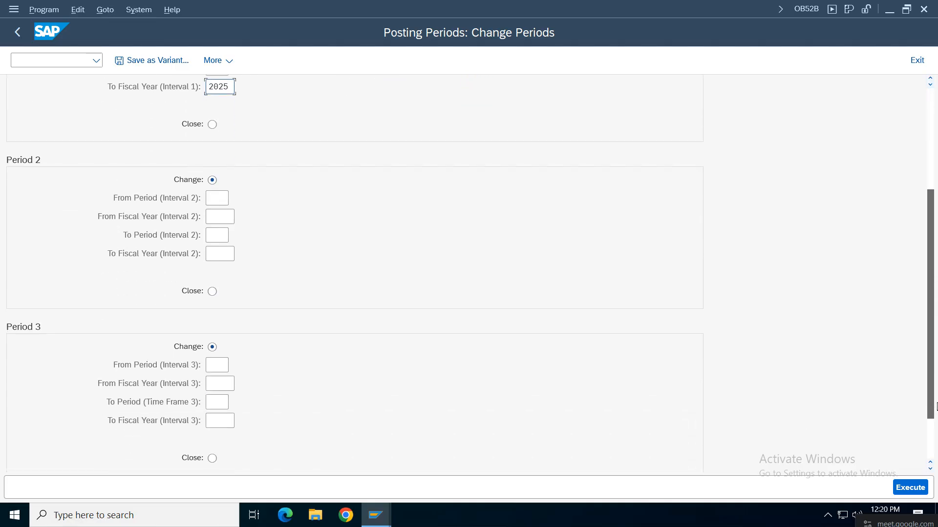
pyautogui.moveTo(937, 407); pyautogui.dragTo(932, 305)
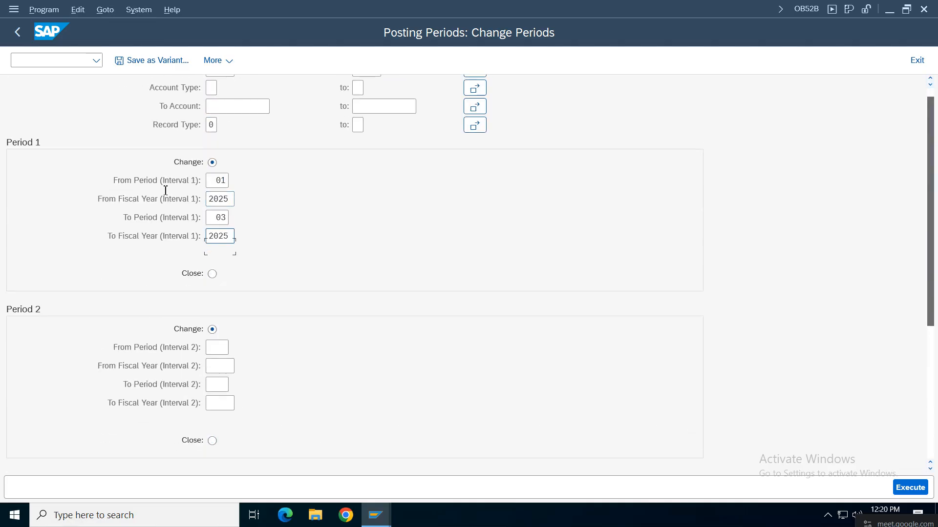
pyautogui.click(224, 228)
pyautogui.press('Delete')
pyautogui.write('4')
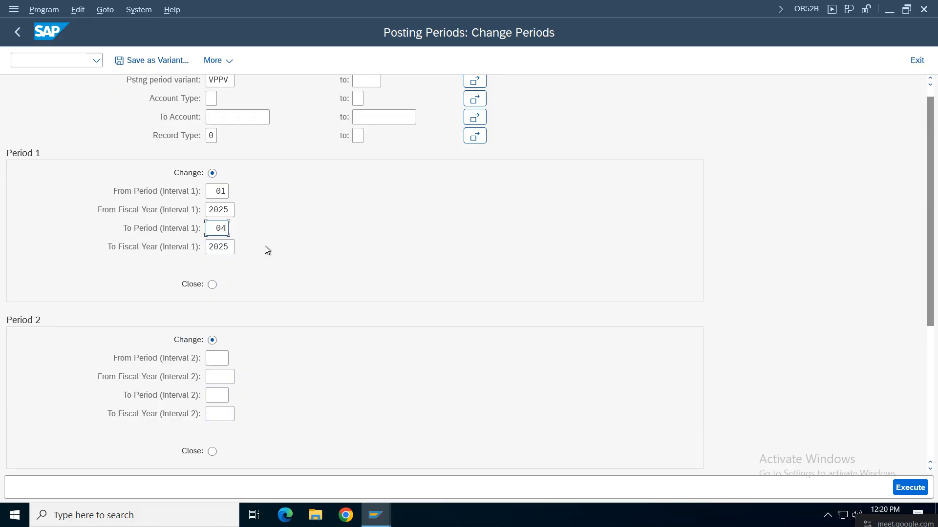
# Step: Execute the period change with Test Run turned off, check the updated period ranges, and leave the transaction
pyautogui.moveTo(937, 347); pyautogui.dragTo(632, 456)
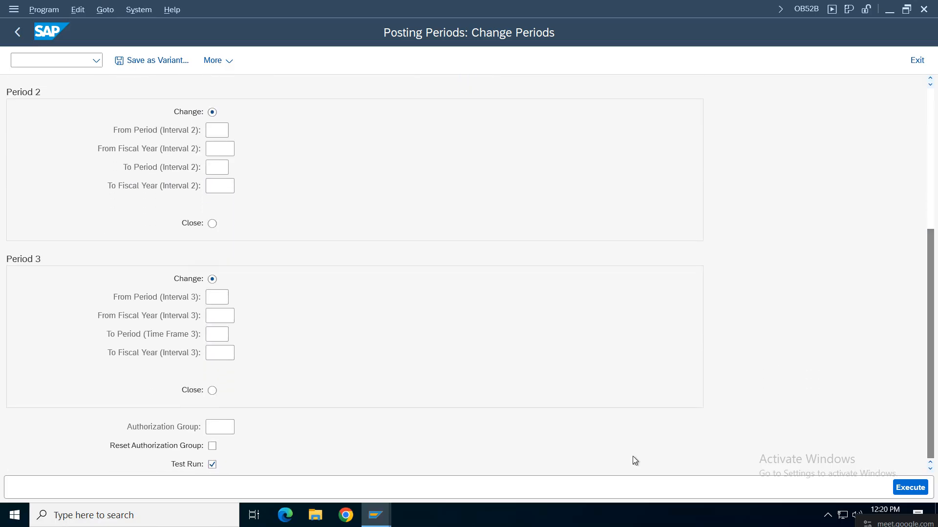
pyautogui.click(212, 464)
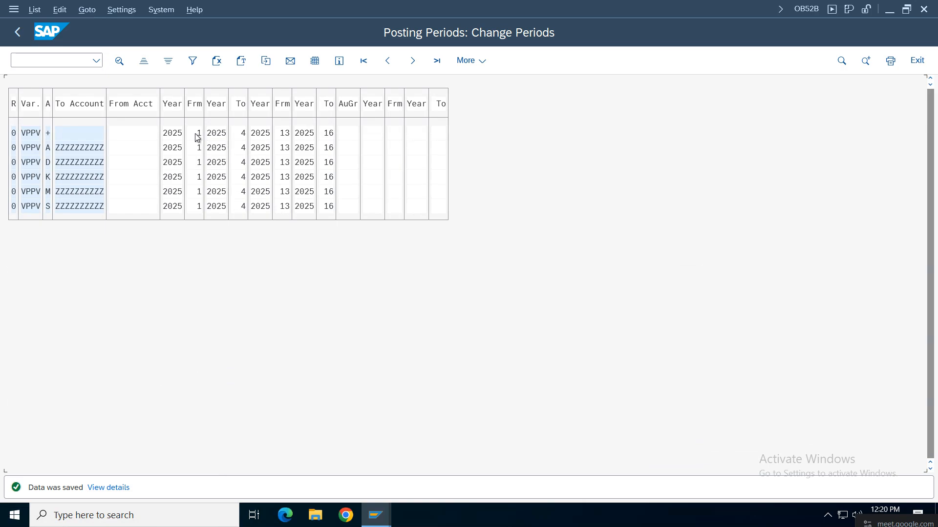
pyautogui.click(239, 138)
pyautogui.click(239, 191)
pyautogui.click(327, 206)
pyautogui.click(18, 32)
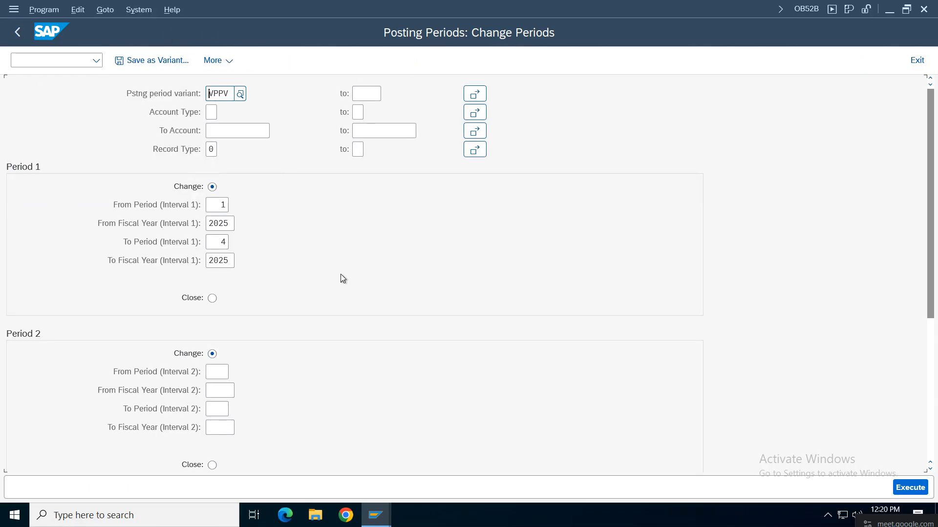
pyautogui.click(17, 33)
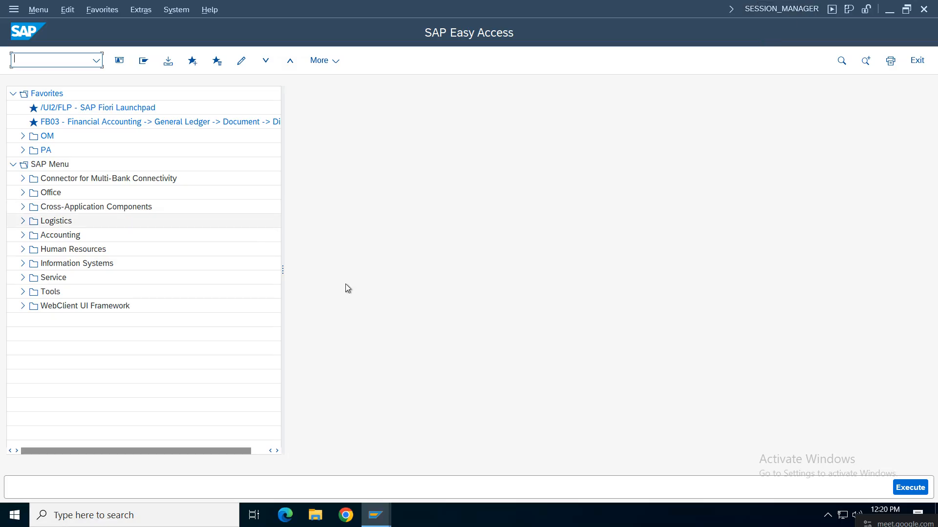
# Step: Switch back to the F-90 vendor acquisition session and submit the header data to reach the vendor item
pyautogui.moveTo(387, 523)
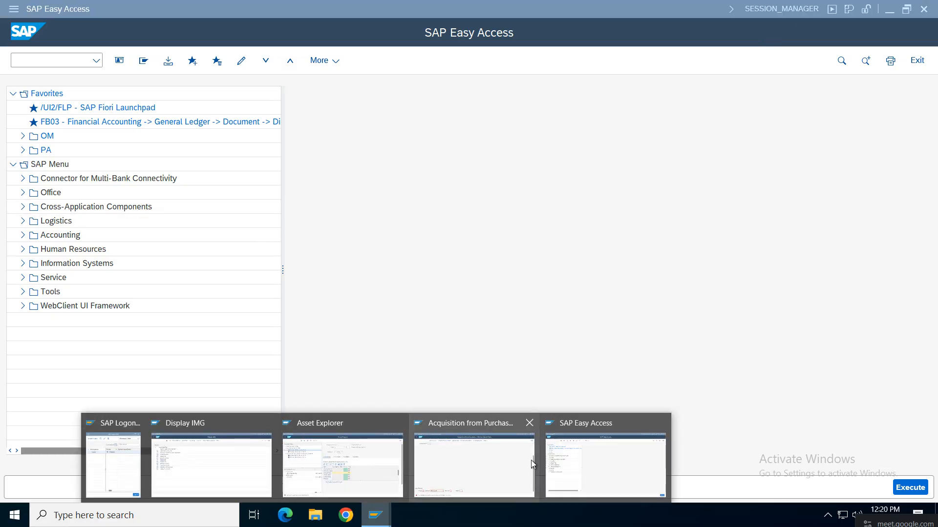
pyautogui.moveTo(328, 459)
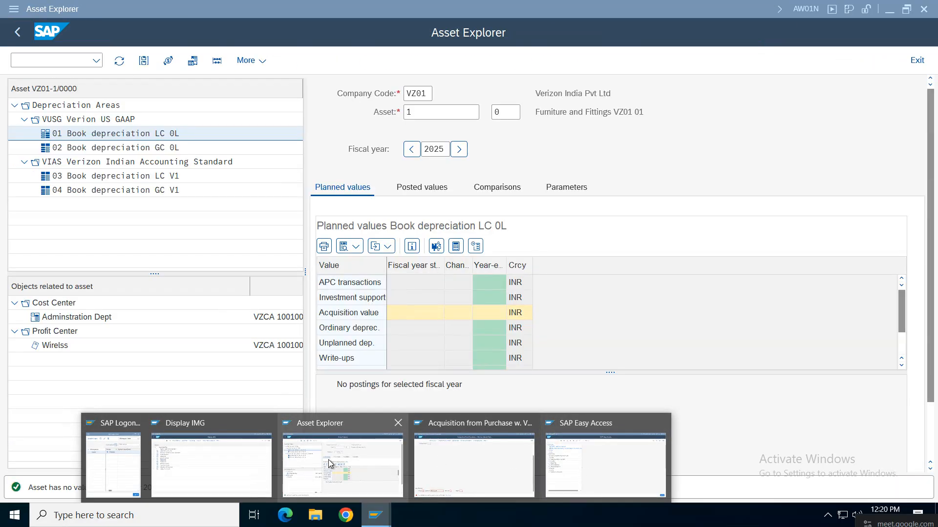
pyautogui.click(525, 481)
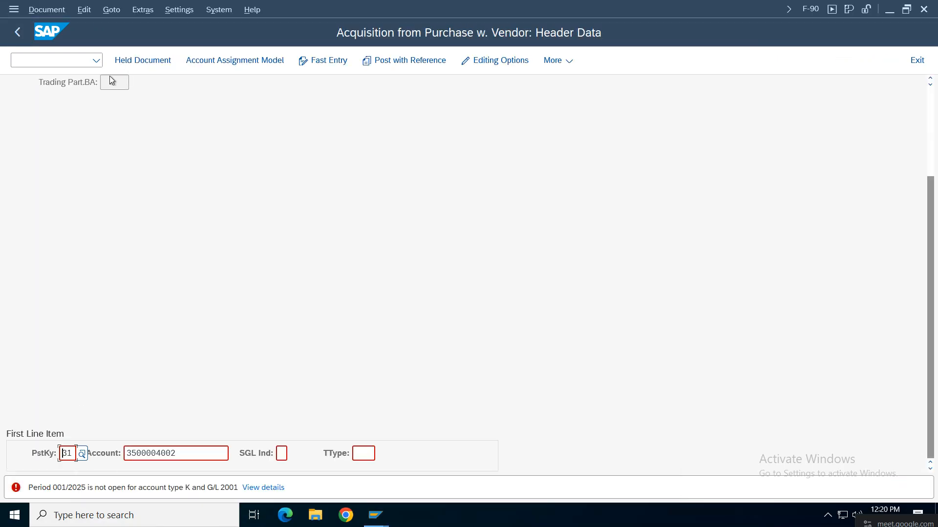
pyautogui.press('Return')
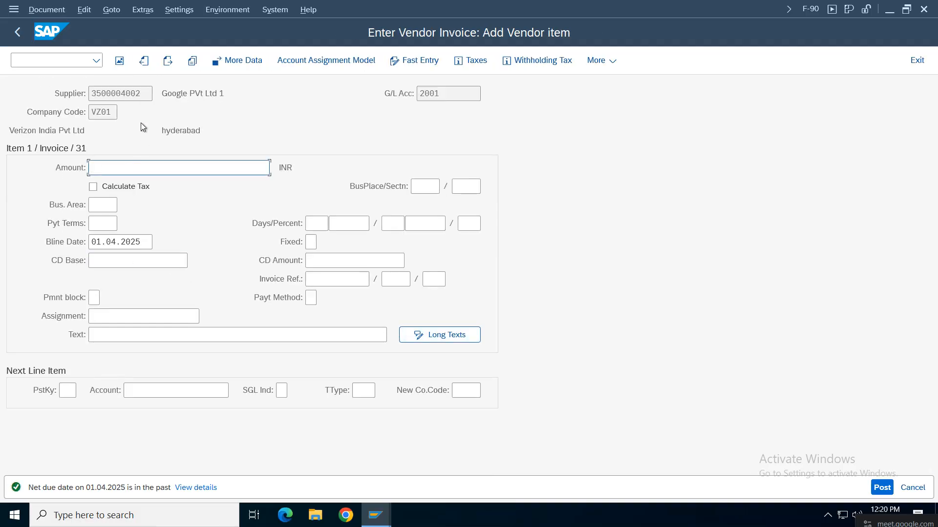
# Step: Fill in the vendor item with amount 600000, payment terms 0001 and the text "Asset Acqusition"
pyautogui.click(106, 167)
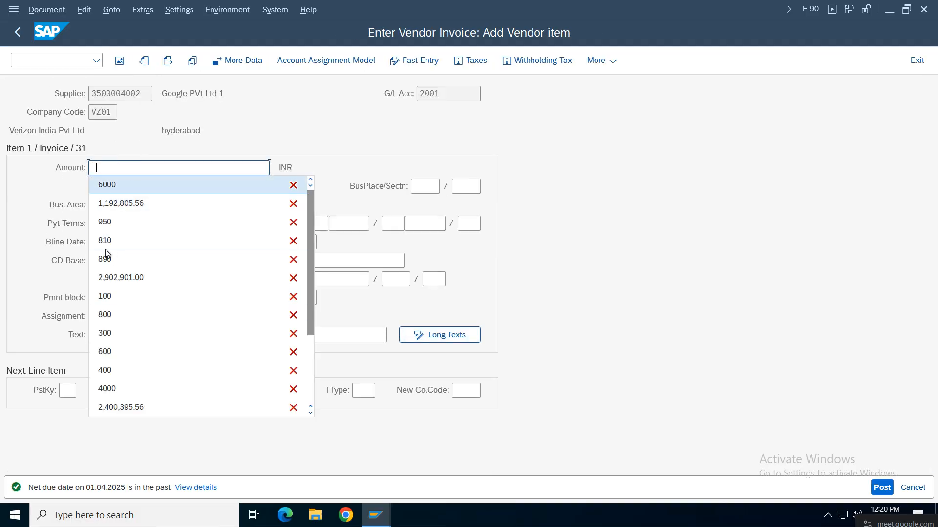
pyautogui.click(117, 168)
pyautogui.write('600')
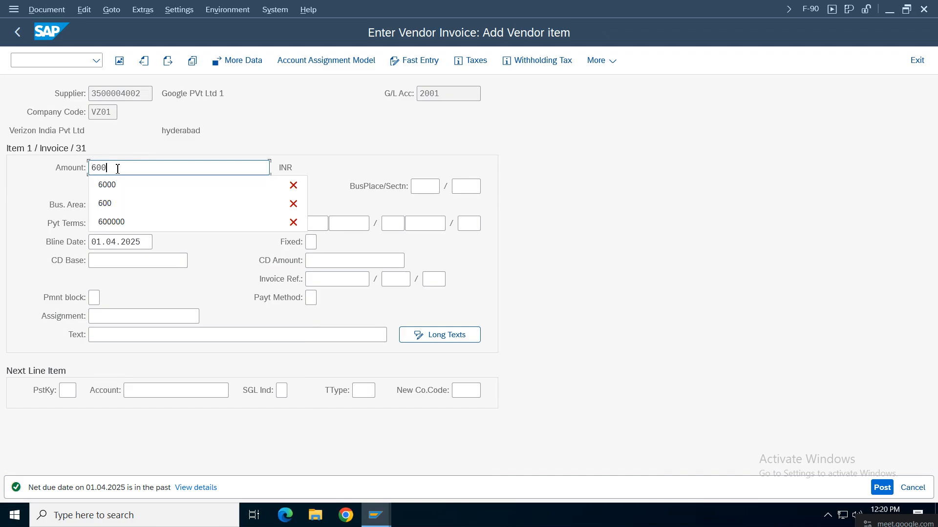
pyautogui.write('000')
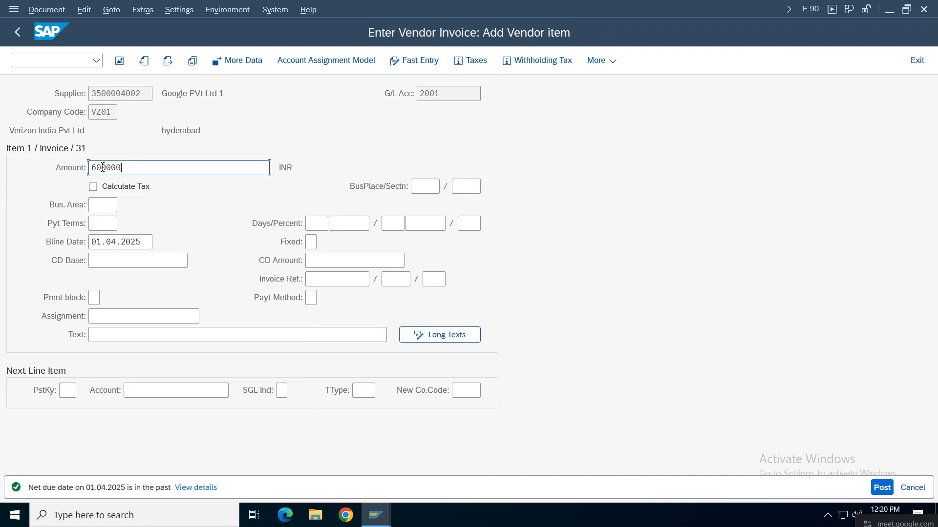
pyautogui.click(104, 223)
pyautogui.click(105, 244)
pyautogui.click(102, 335)
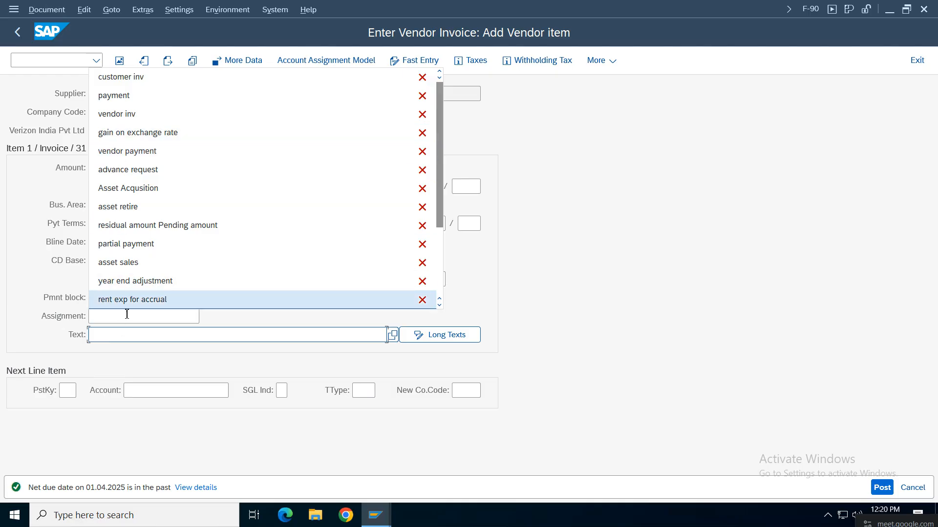
pyautogui.click(112, 188)
pyautogui.click(68, 390)
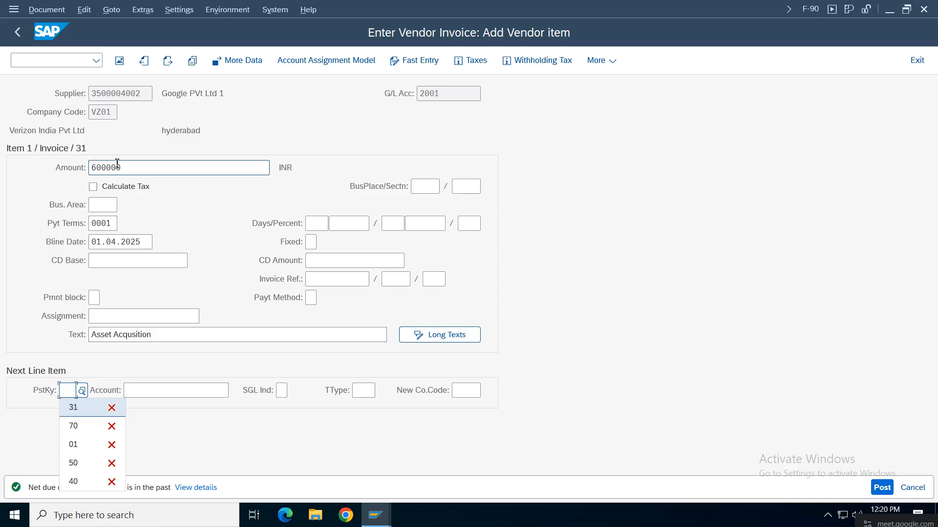
pyautogui.moveTo(137, 168); pyautogui.dragTo(54, 171)
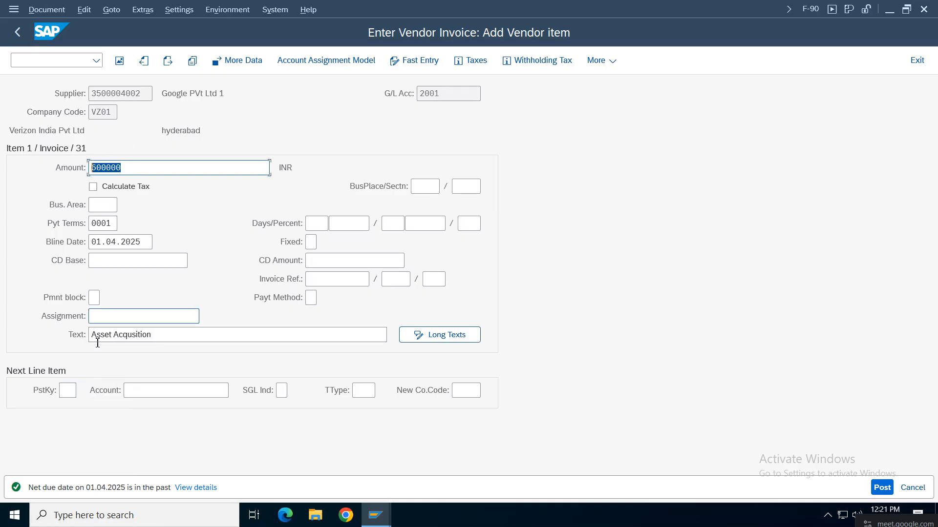
# Step: Set the next line item's posting key to 70 and choose the asset FURNITURE AND FITTINGS VZ01 01 as its account
pyautogui.click(62, 392)
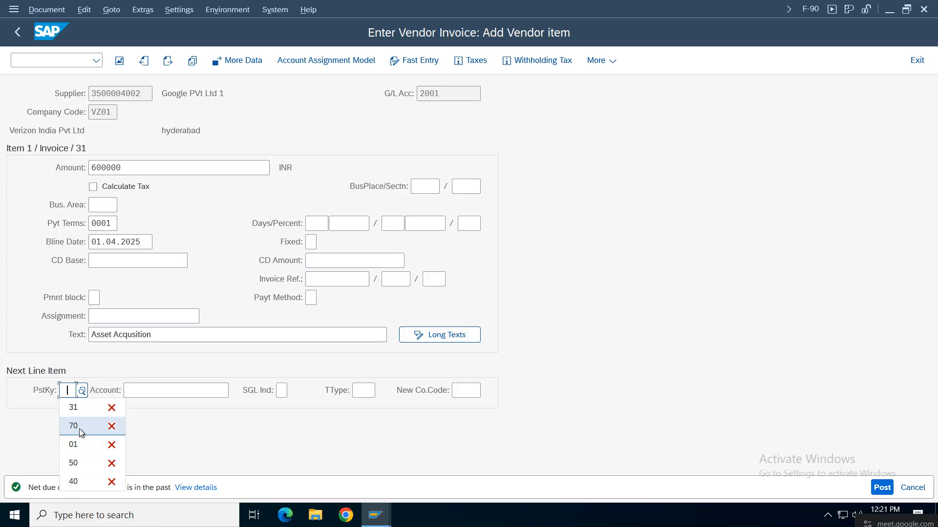
pyautogui.click(73, 426)
pyautogui.click(190, 393)
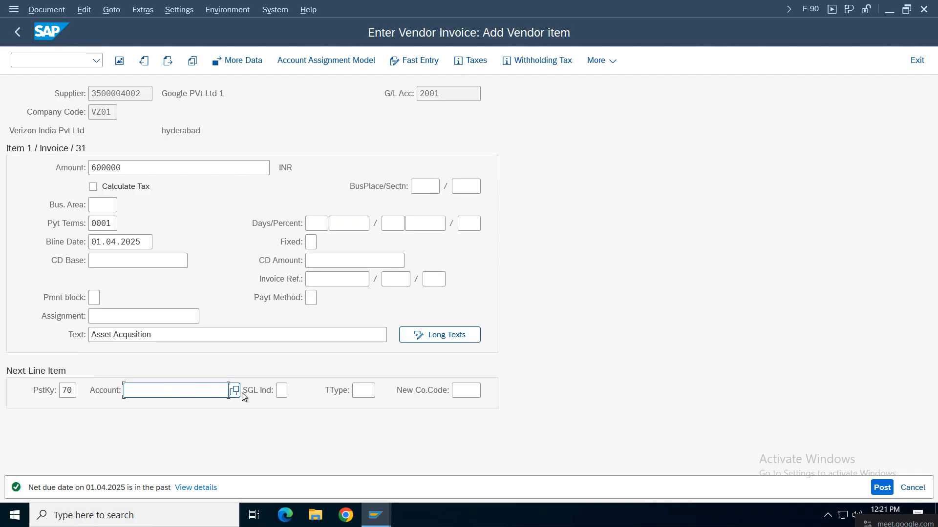
pyautogui.press('F4')
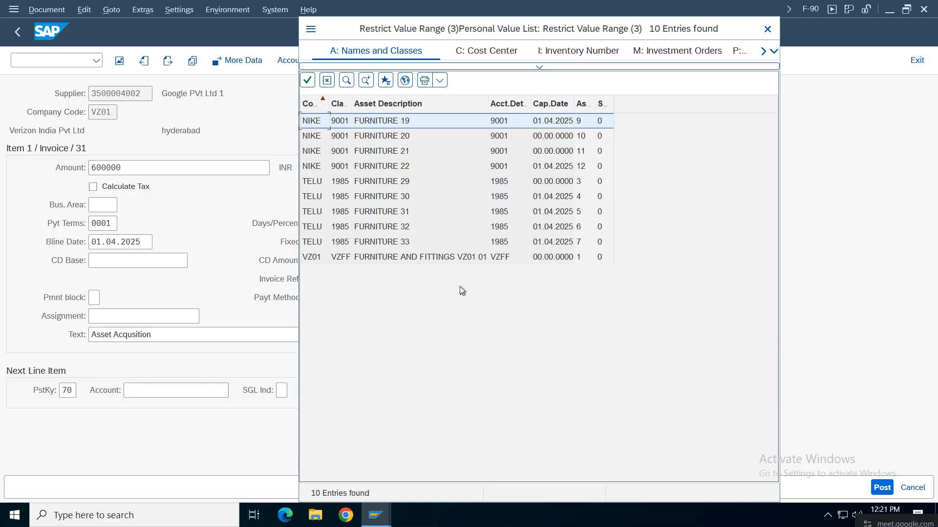
pyautogui.doubleClick(552, 259)
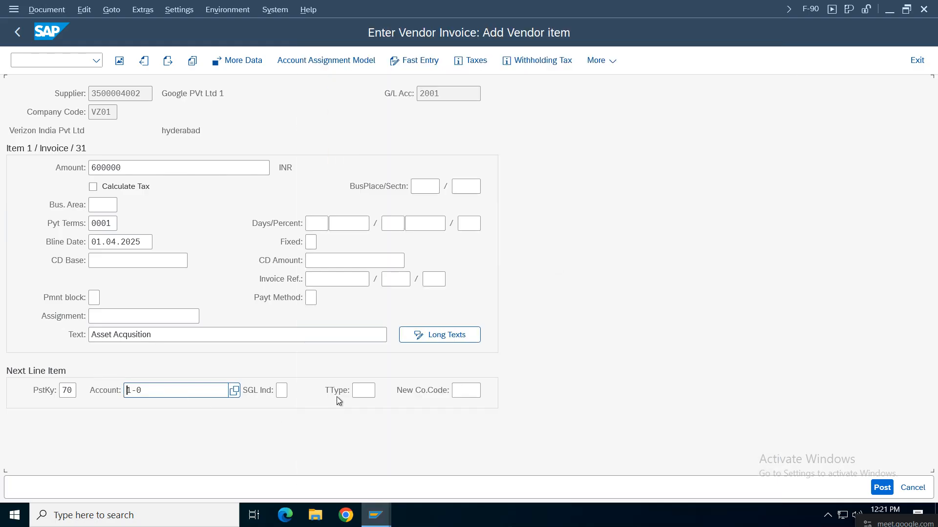
# Step: Assign transaction type 100, External asset acquisition, to the next line item and proceed to the asset item entry
pyautogui.press('Return')
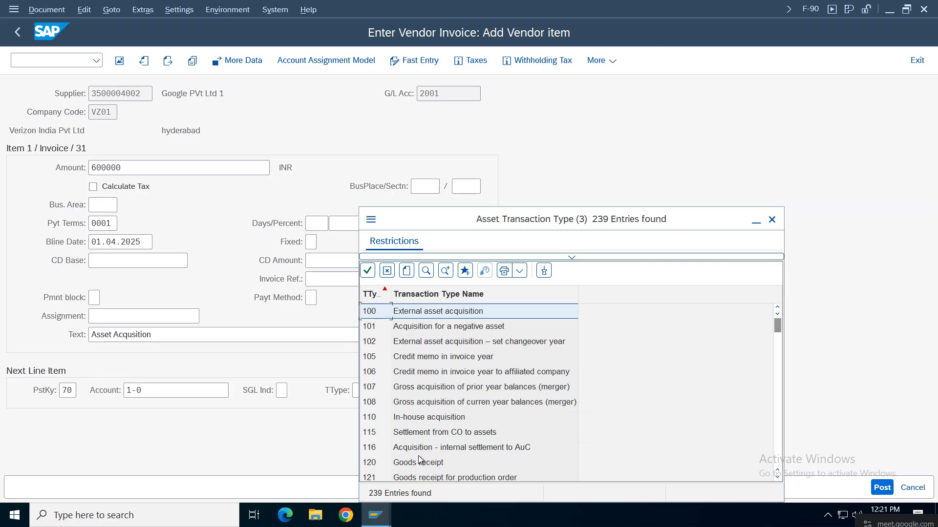
pyautogui.doubleClick(425, 317)
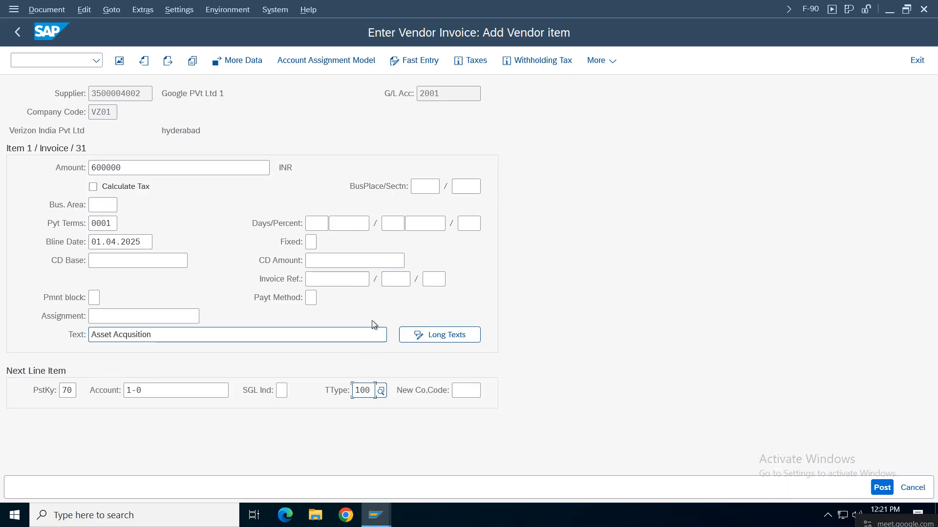
pyautogui.press('Return')
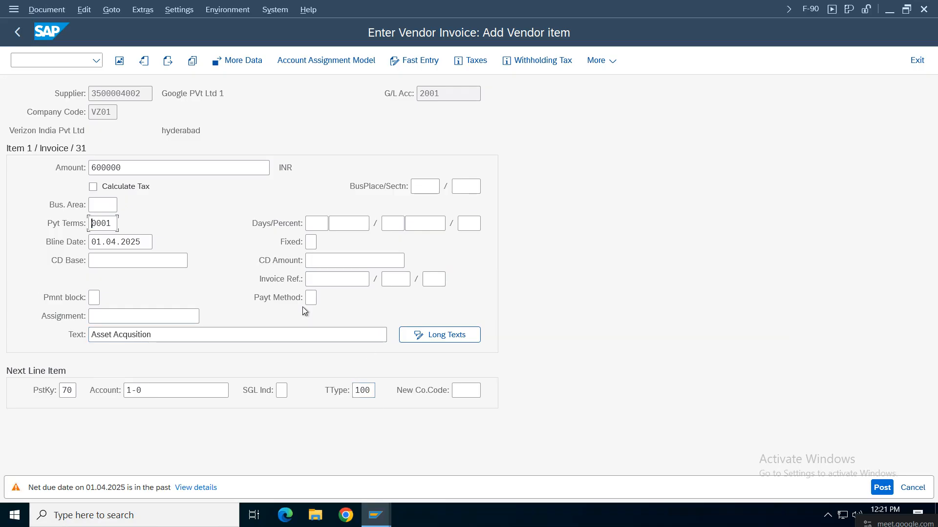
pyautogui.press('Return')
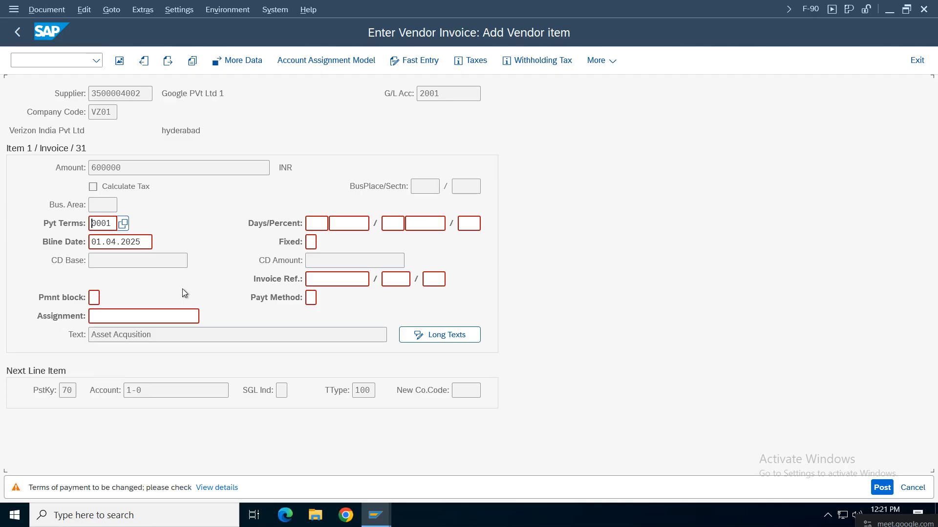
pyautogui.press('Return')
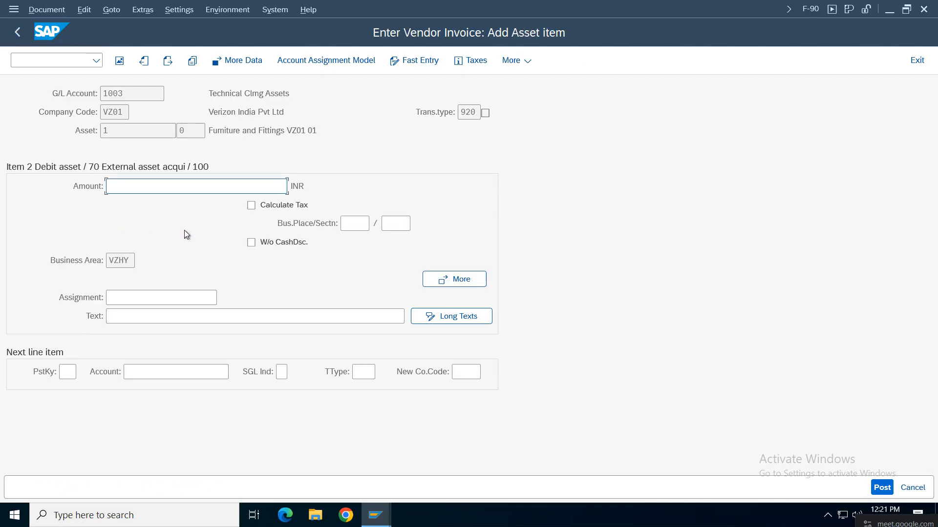
# Step: Fill in the asset item with amount 600000 and the text "Asset Acqusition", and simulate the document
pyautogui.click(118, 188)
pyautogui.click(139, 205)
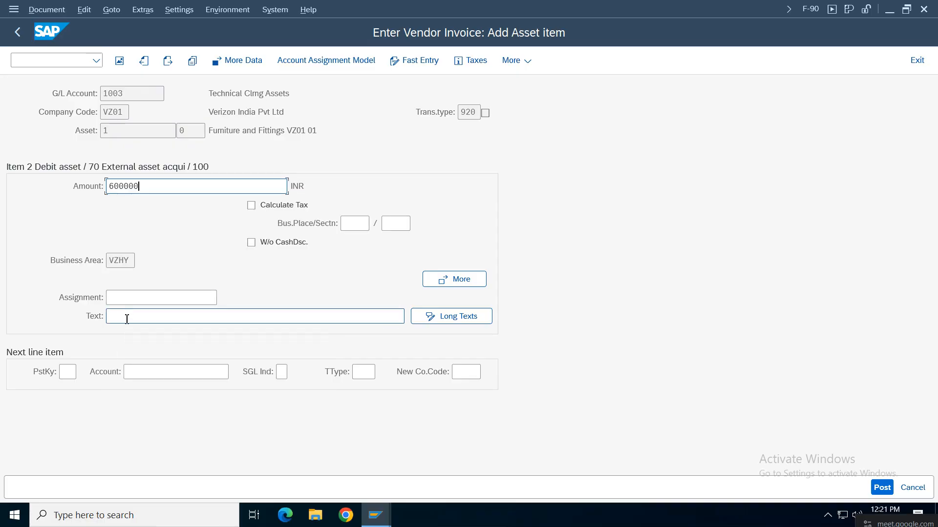
pyautogui.click(127, 319)
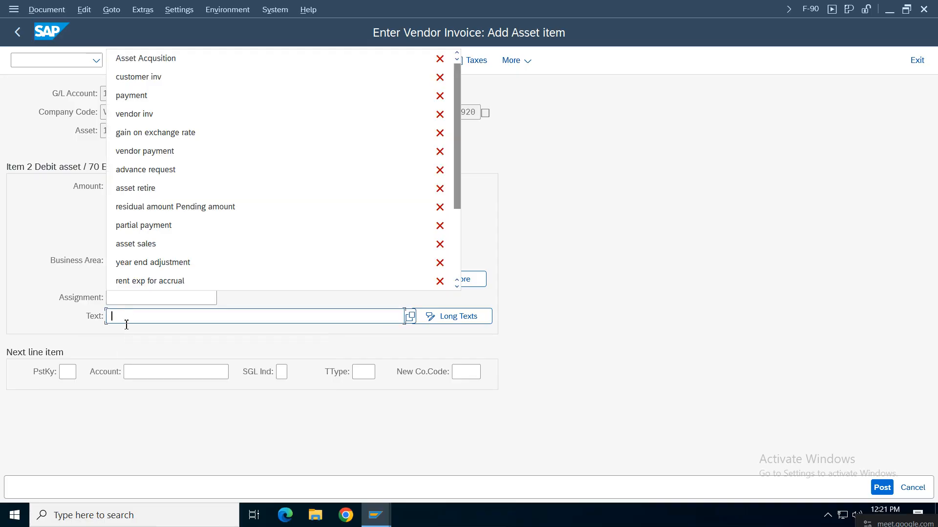
pyautogui.click(139, 61)
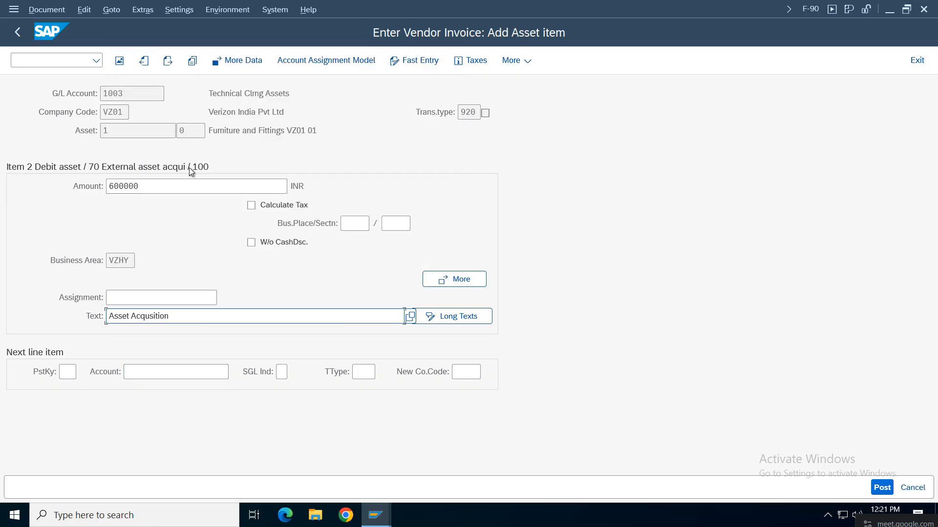
pyautogui.click(50, 10)
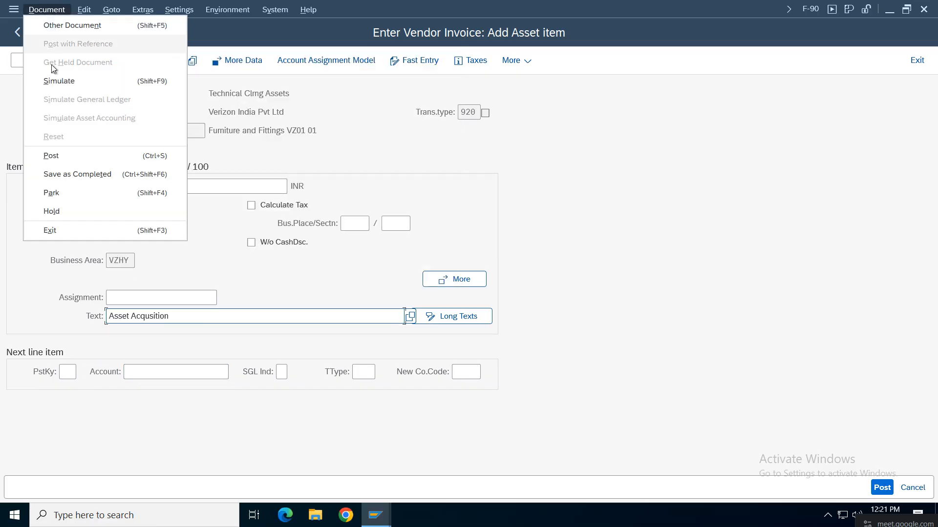
pyautogui.click(55, 81)
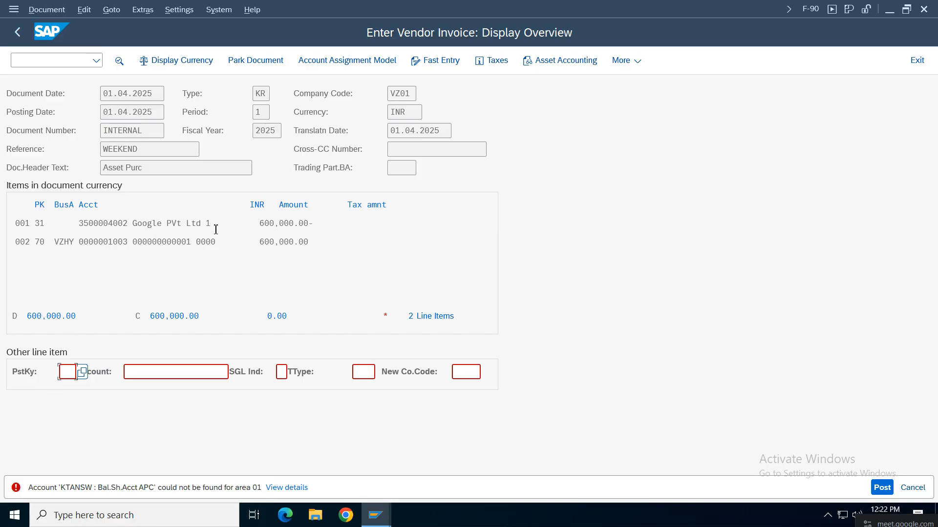
# Step: Switch to the Display IMG session and open the AO90 account assignment activity under Integration with General Ledger Accounting
pyautogui.click(99, 223)
pyautogui.click(376, 515)
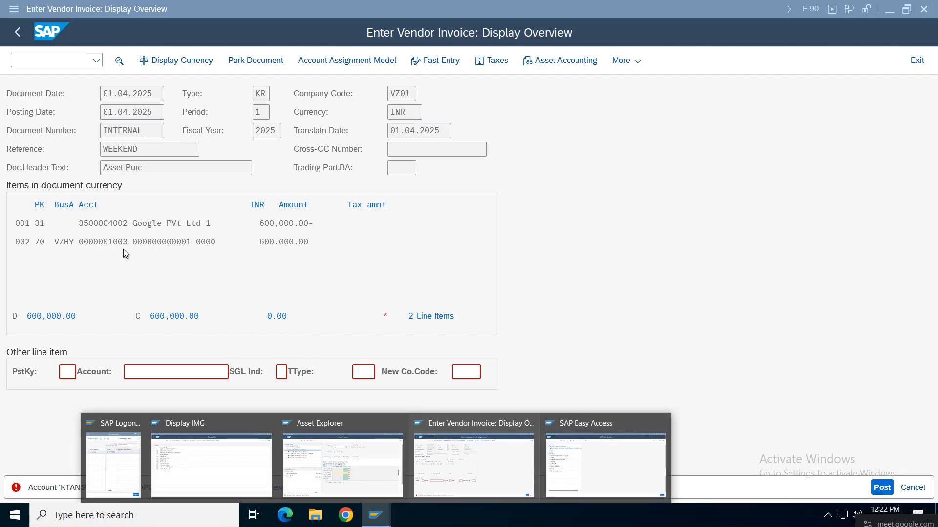
pyautogui.click(605, 462)
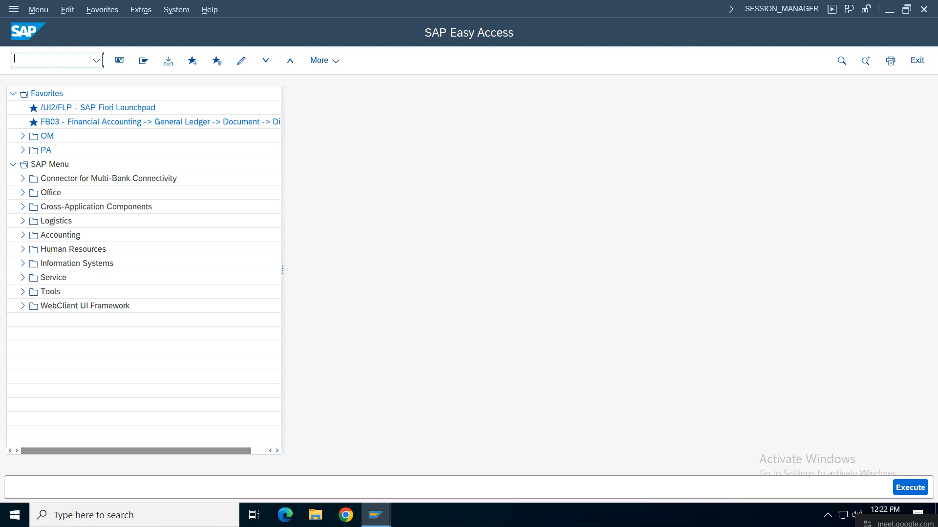
pyautogui.click(376, 516)
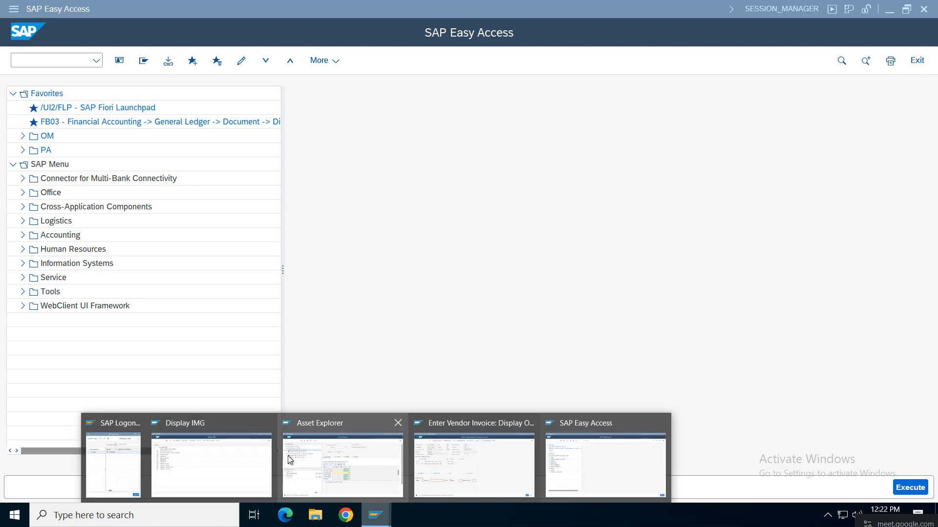
pyautogui.click(212, 467)
pyautogui.click(94, 155)
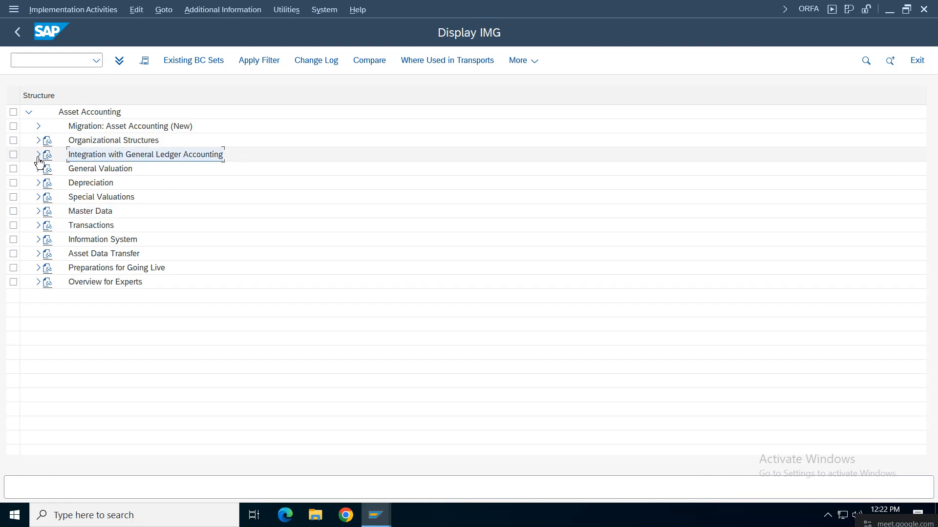
pyautogui.click(38, 155)
pyautogui.click(70, 183)
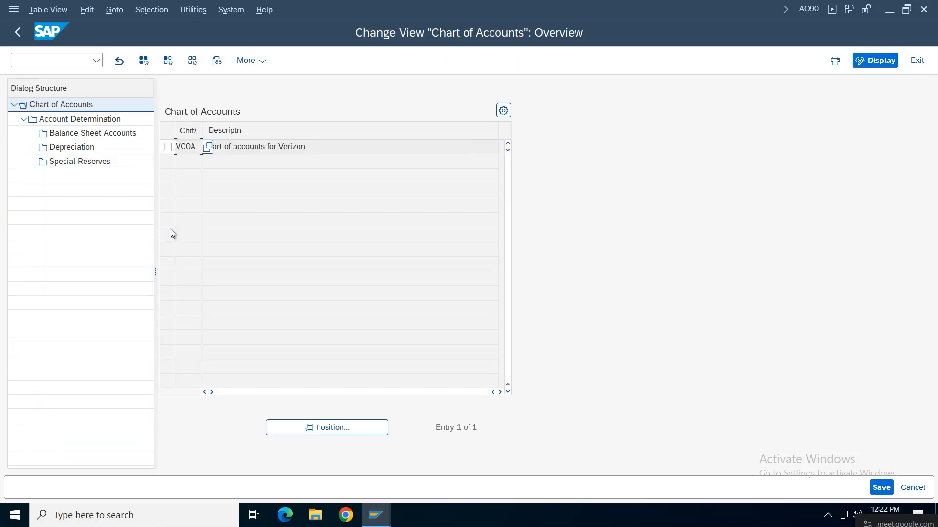
# Step: Open the account determinations of chart of accounts VCOA and select VZFF, Fixtures and Fittings Verizon
pyautogui.click(168, 148)
pyautogui.click(74, 119)
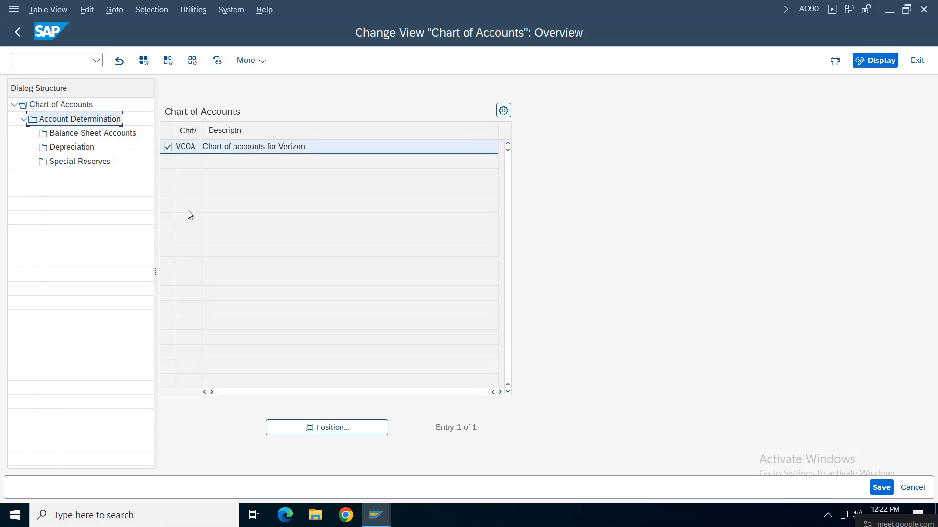
pyautogui.doubleClick(98, 119)
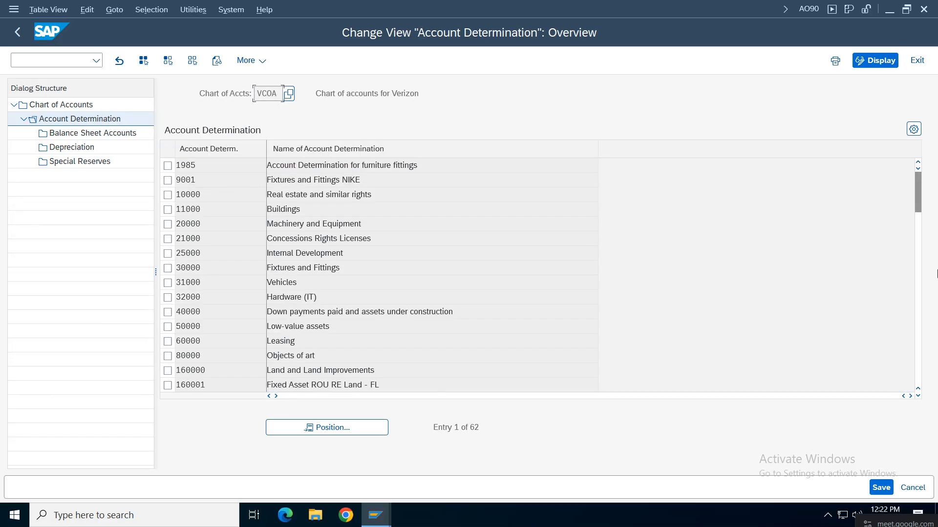
pyautogui.moveTo(918, 195); pyautogui.dragTo(918, 365)
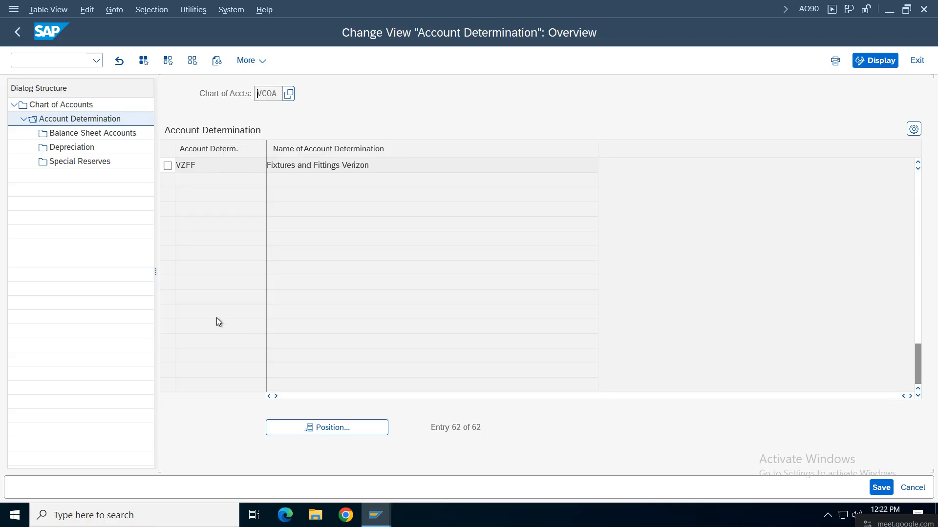
pyautogui.click(168, 166)
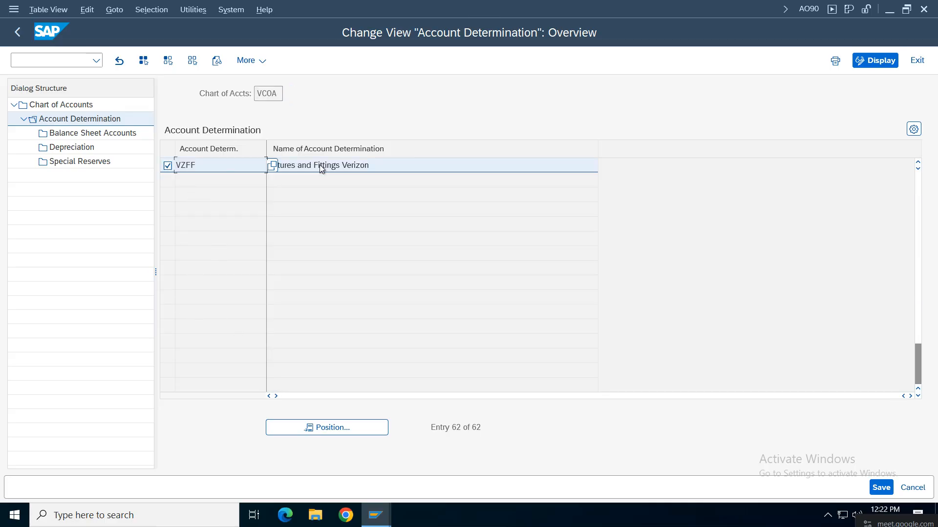
# Step: Open the balance sheet account details of VZFF for depreciation area 1, Book depreciation LC 0L
pyautogui.doubleClick(78, 133)
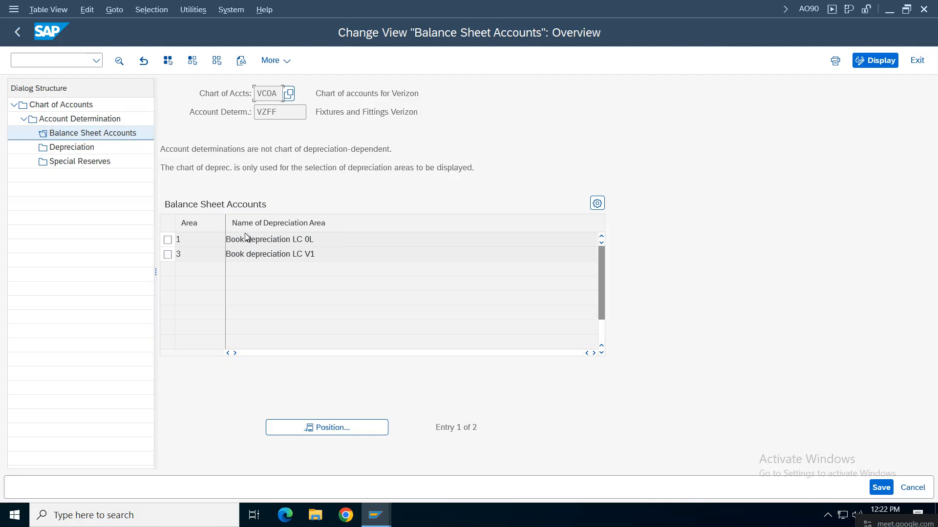
pyautogui.click(167, 240)
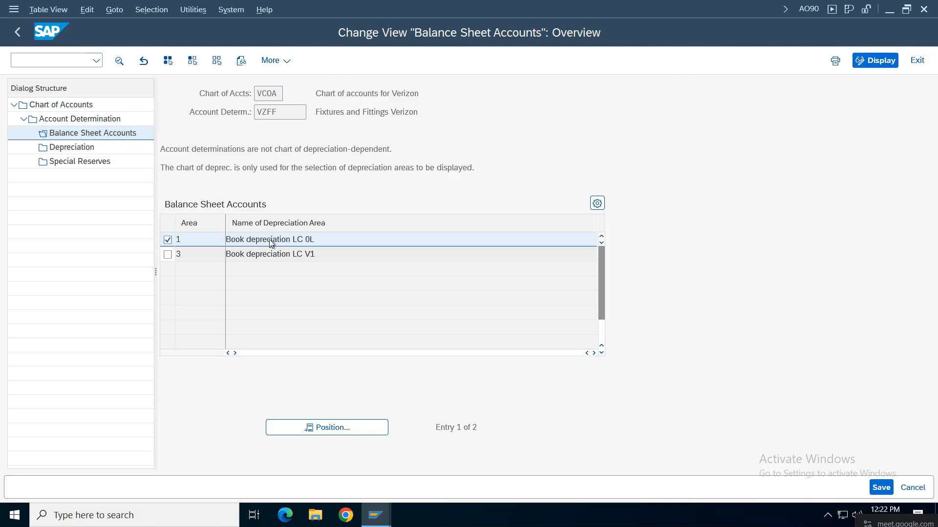
pyautogui.doubleClick(271, 241)
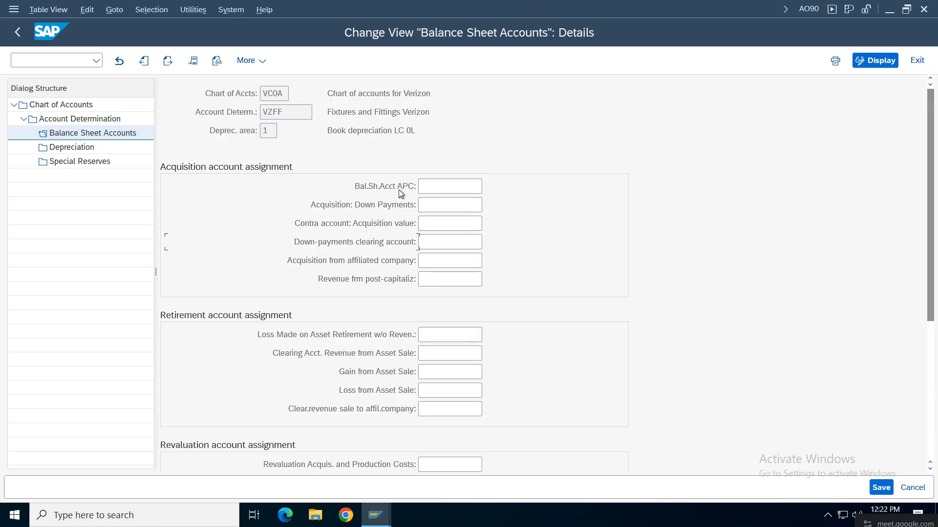
# Step: Look up the technical field name of the Bal.Sh.Acct APC field in its help
pyautogui.click(452, 187)
pyautogui.moveTo(437, 111); pyautogui.dragTo(303, 115)
pyautogui.click(448, 187)
pyautogui.click(89, 88)
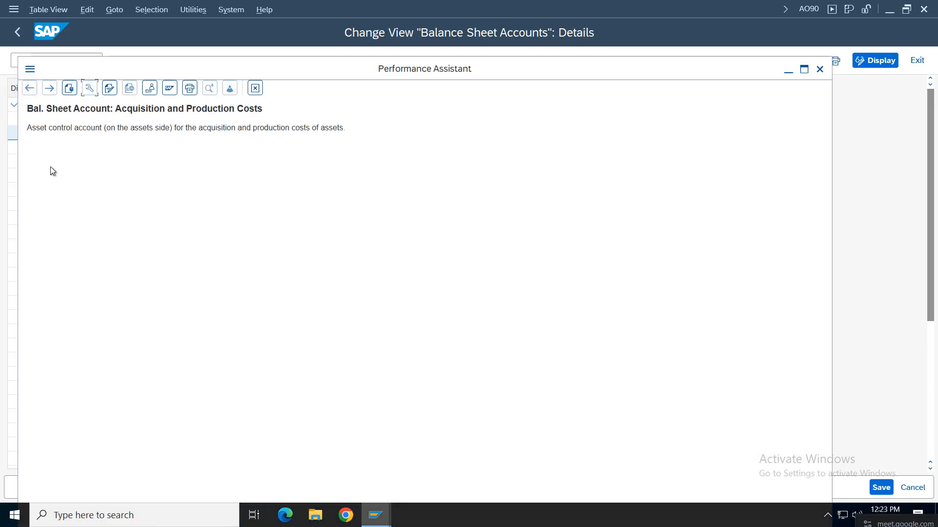
pyautogui.doubleClick(204, 359)
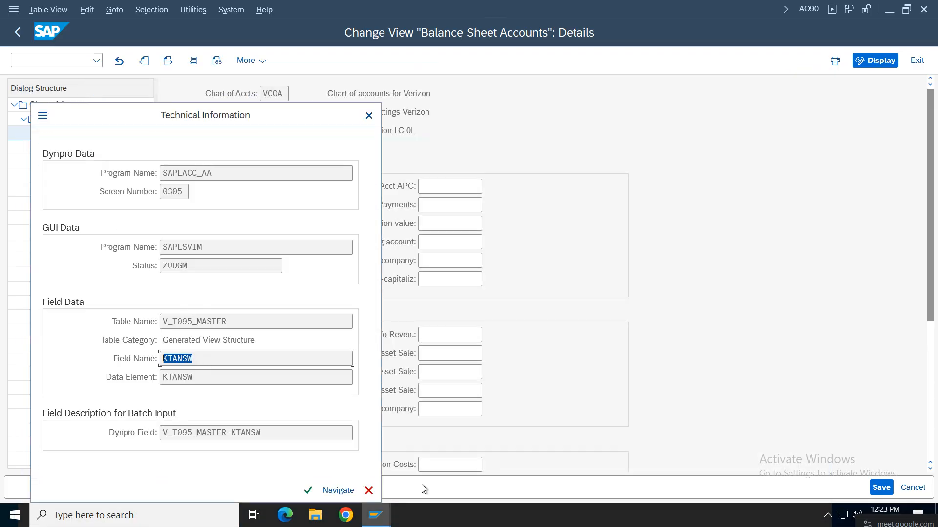
# Step: Compare the field name with the account named in the F-90 session's error message, and close the help and technical information windows
pyautogui.click(375, 515)
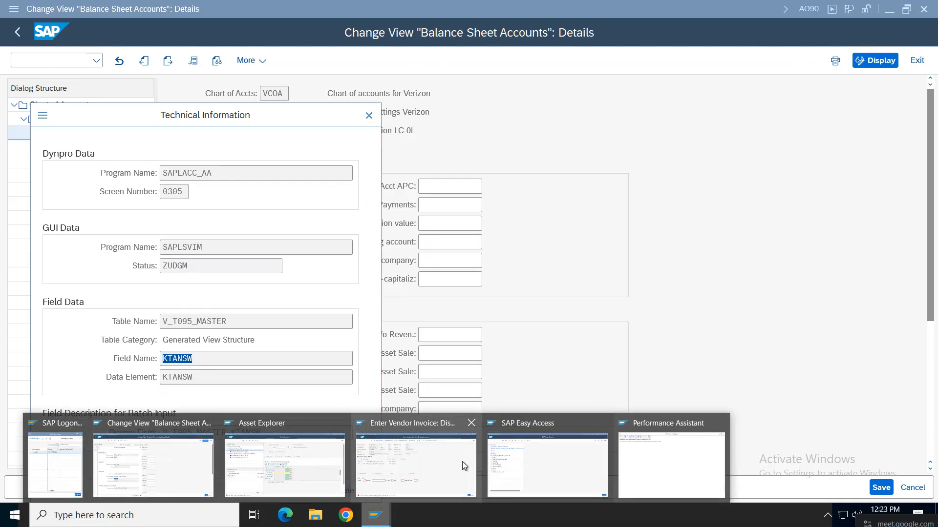
pyautogui.click(426, 470)
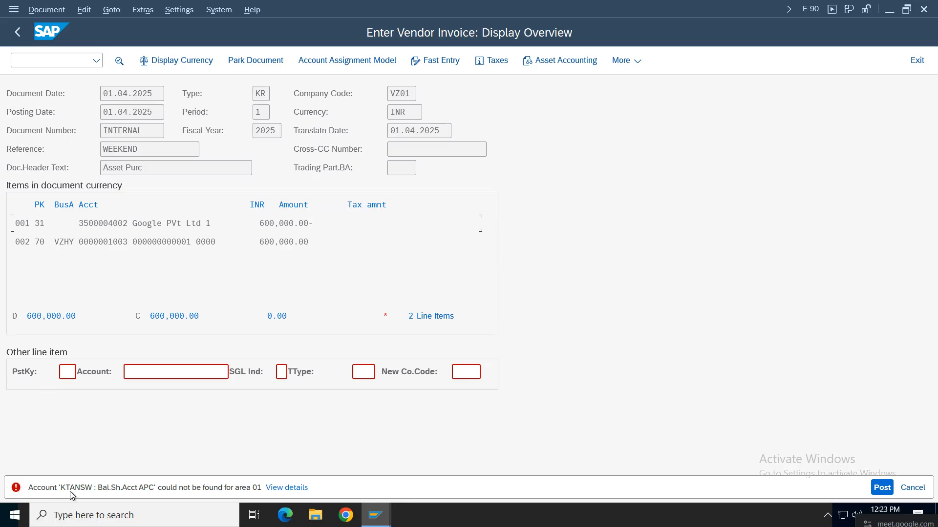
pyautogui.click(375, 515)
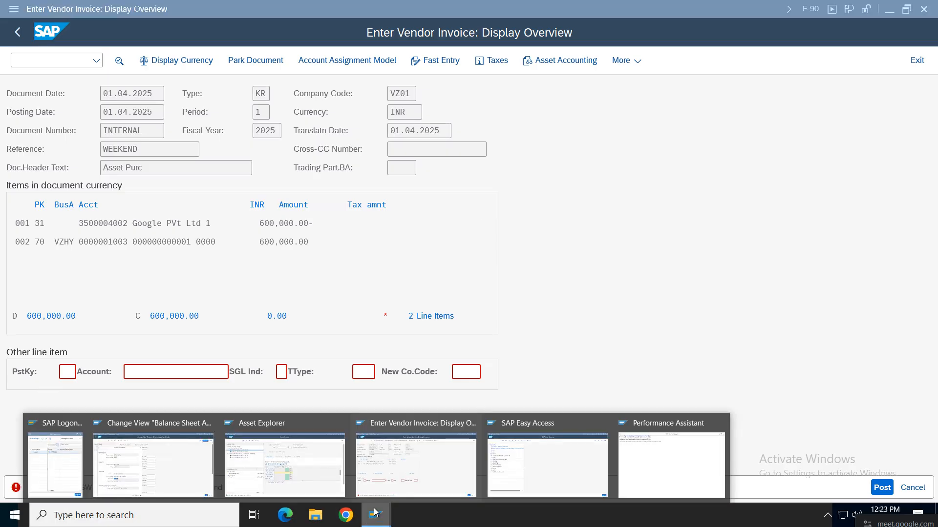
pyautogui.click(634, 476)
pyautogui.click(254, 88)
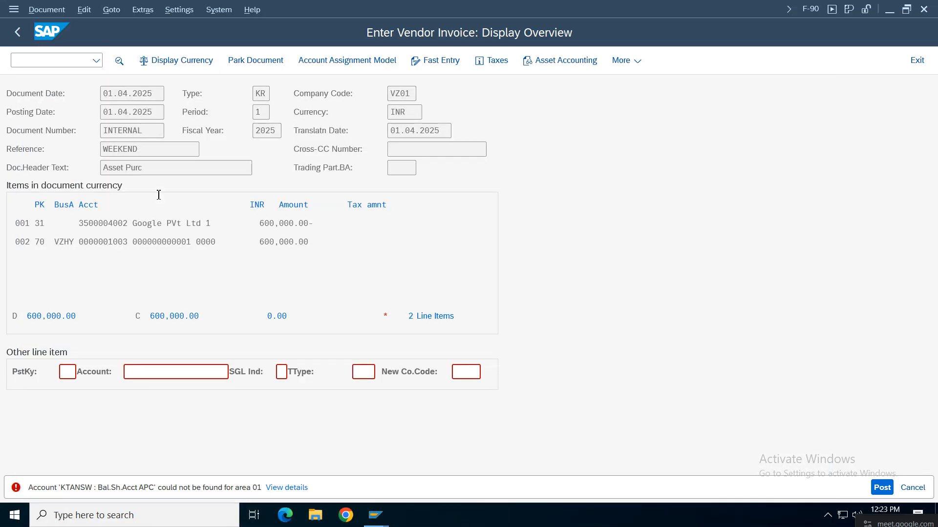
pyautogui.click(370, 491)
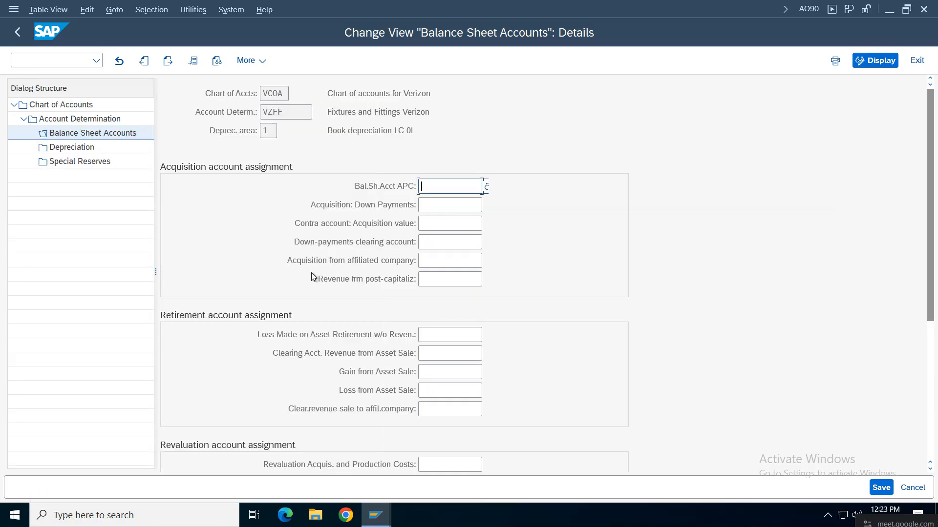
# Step: Examine the list of G/L accounts available for the Bal.Sh.Acct APC field and close it without choosing one
pyautogui.click(488, 187)
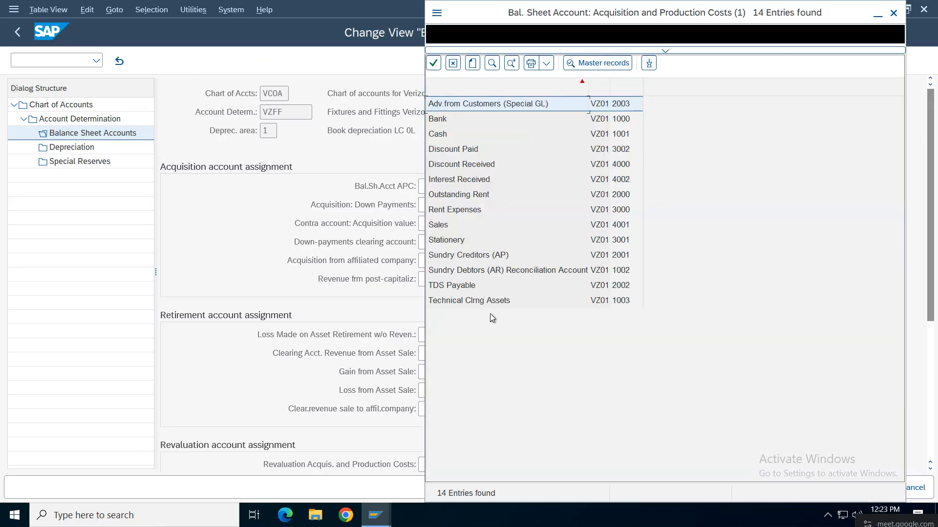
pyautogui.click(439, 241)
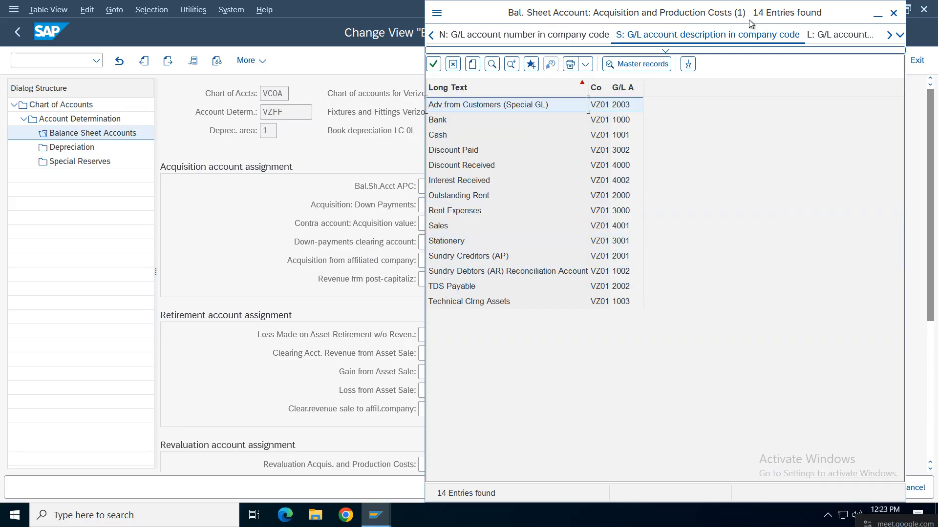
pyautogui.moveTo(752, 13); pyautogui.dragTo(502, 50)
pyautogui.click(642, 50)
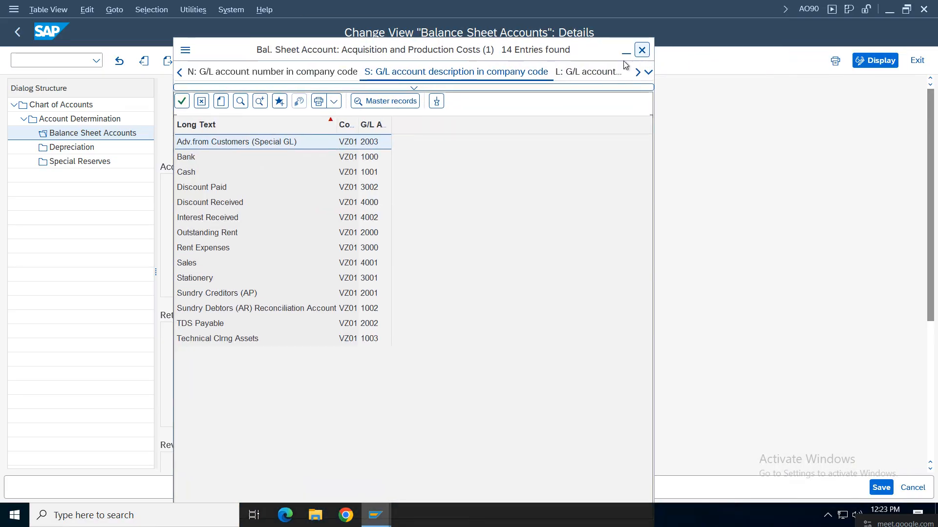
# Step: Open a new SAP session and start transaction FS00 for central G/L account maintenance
pyautogui.click(13, 10)
pyautogui.click(51, 138)
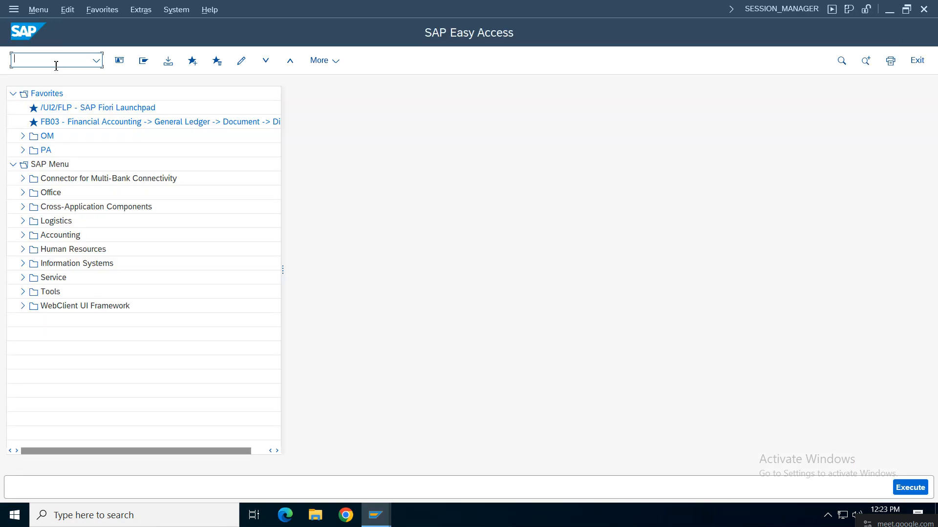
pyautogui.write('fs00')
pyautogui.press('Return')
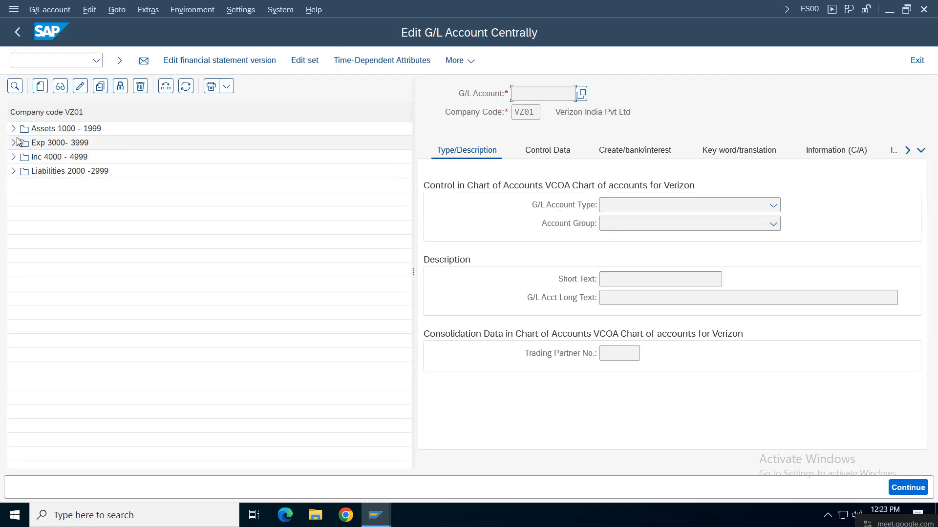
# Step: Copy G/L account 1003, Technical Clrng Assets, to a new account 1004 in company code VZ01
pyautogui.doubleClick(54, 128)
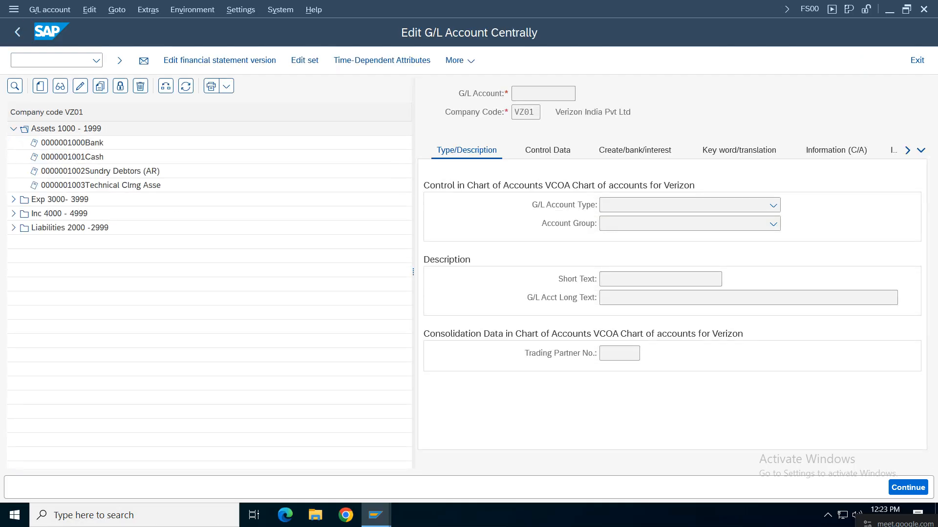
pyautogui.click(78, 186)
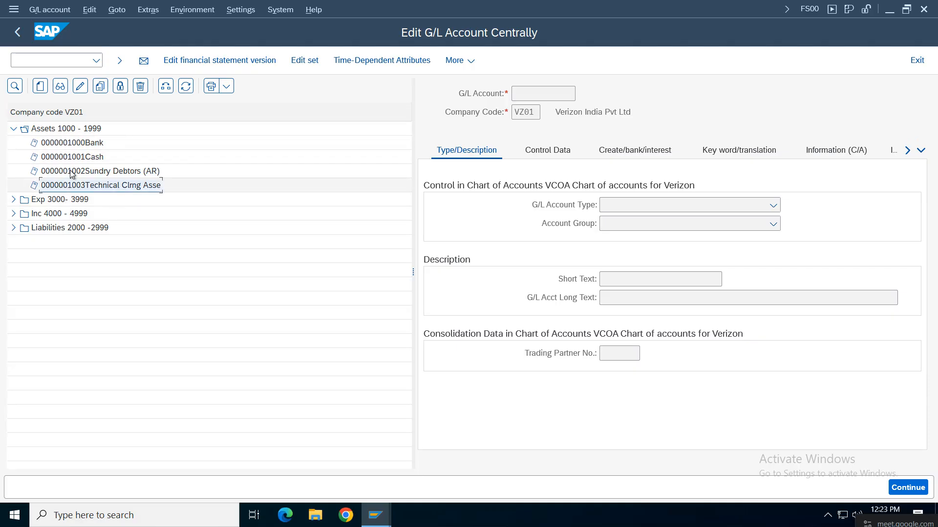
pyautogui.click(100, 87)
pyautogui.moveTo(153, 177); pyautogui.dragTo(455, 202)
pyautogui.click(502, 274)
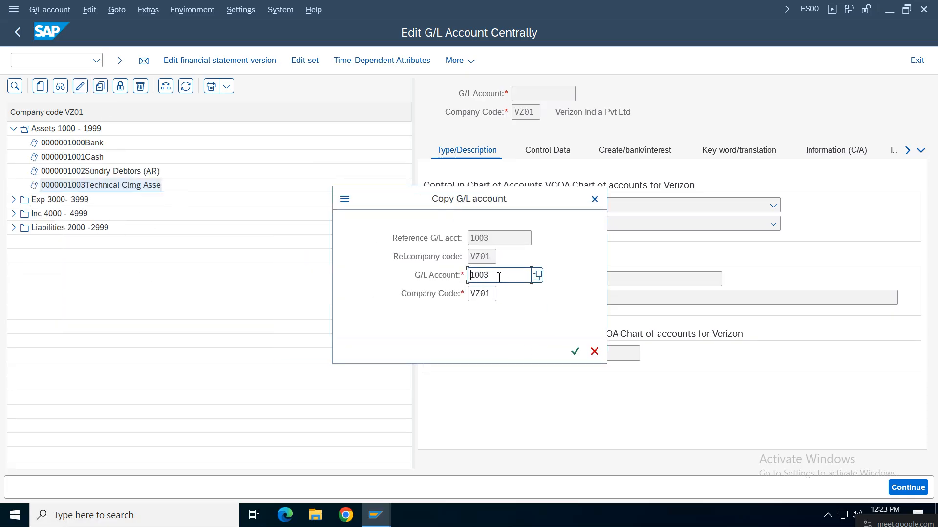
pyautogui.press('BackSpace')
pyautogui.write('4')
pyautogui.click(574, 351)
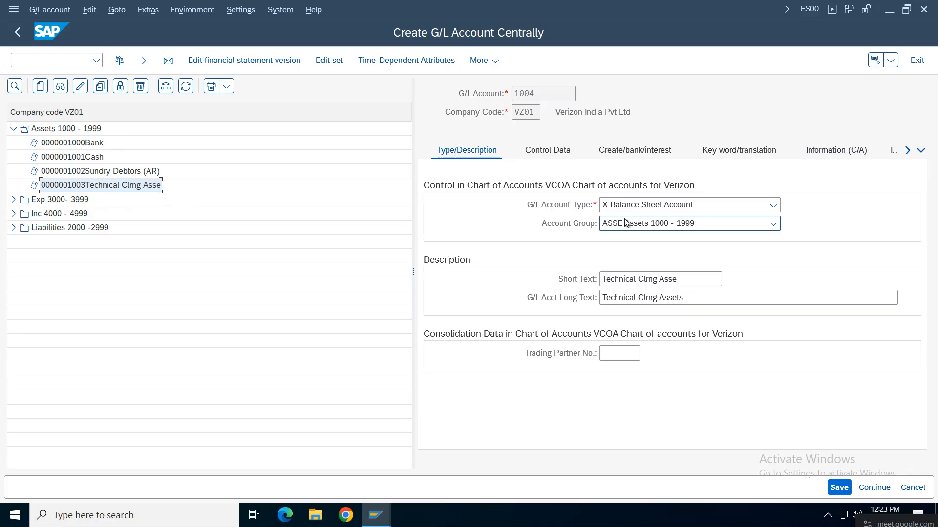
# Step: Choose X Balance Sheet Account as account 1004's type and ASSE Assets 1000 - 1999 as its account group
pyautogui.click(648, 205)
pyautogui.click(650, 206)
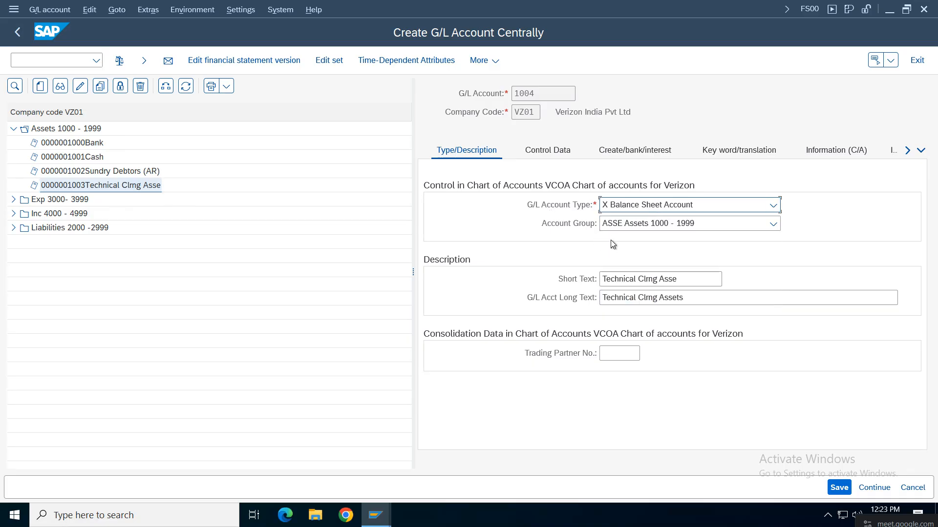
pyautogui.click(629, 224)
pyautogui.click(627, 236)
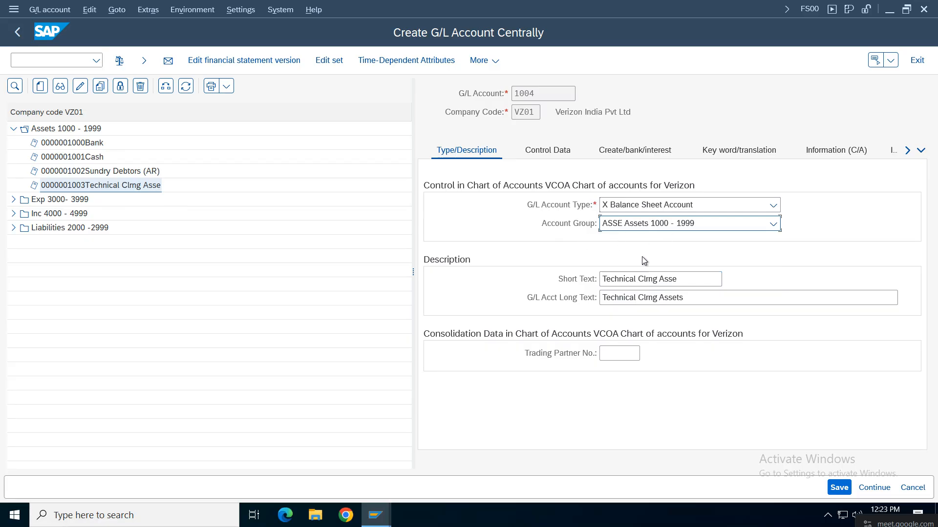
# Step: Set both the short text and the long text of G/L account 1004 to Furniture & Fittings
pyautogui.moveTo(698, 279); pyautogui.dragTo(554, 274)
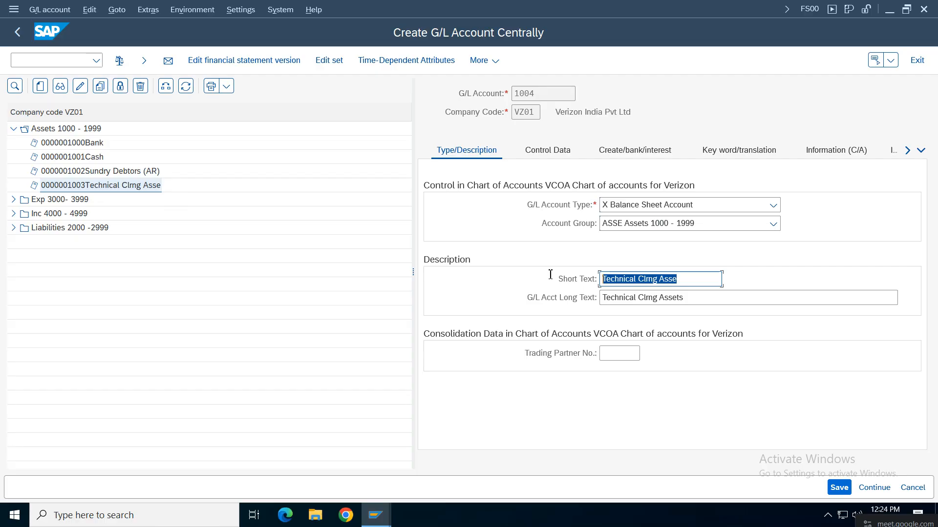
pyautogui.press('BackSpace')
pyautogui.write('Furniture & Fittings')
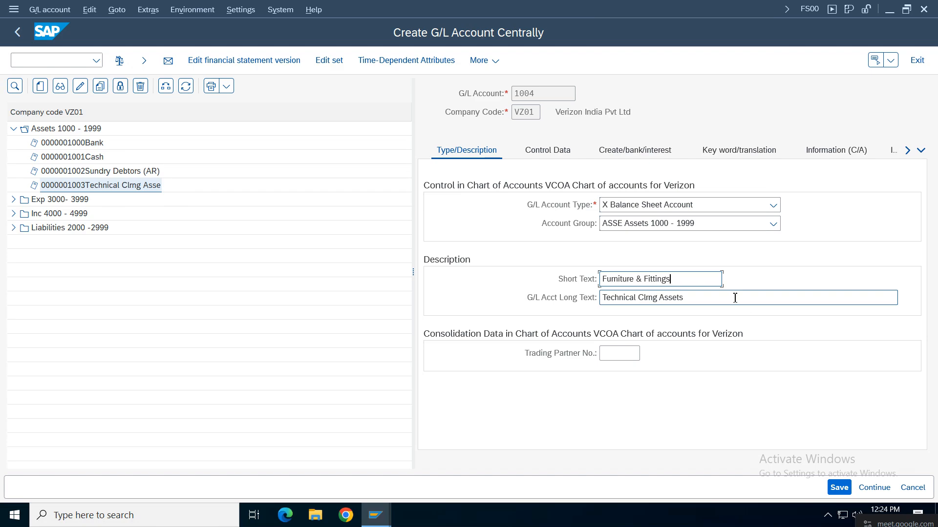
pyautogui.moveTo(703, 281); pyautogui.dragTo(409, 282)
pyautogui.hotkey('ctrl', 'c')
pyautogui.press('Tab')
pyautogui.press('BackSpace')
pyautogui.hotkey('ctrl', 'v')
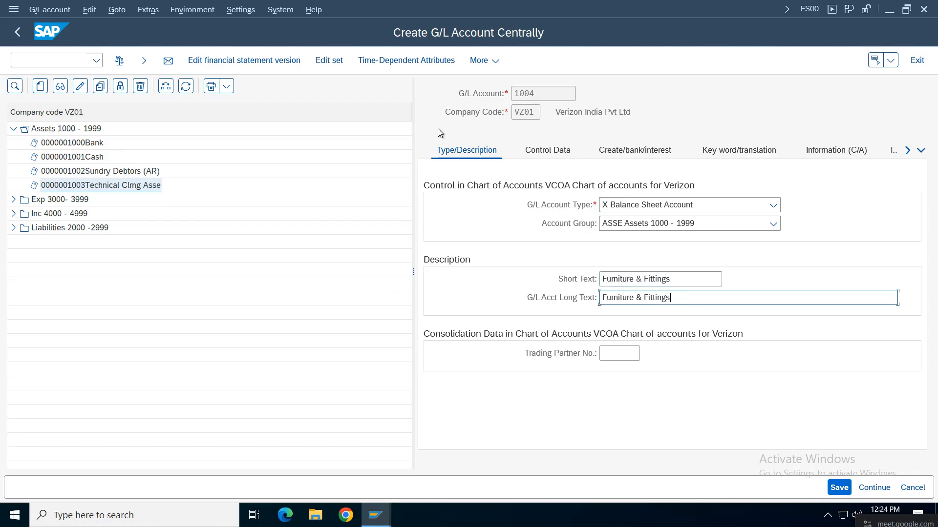
# Step: Choose A Assets as account 1004's reconciliation account type and check its account management settings in the control data
pyautogui.click(544, 150)
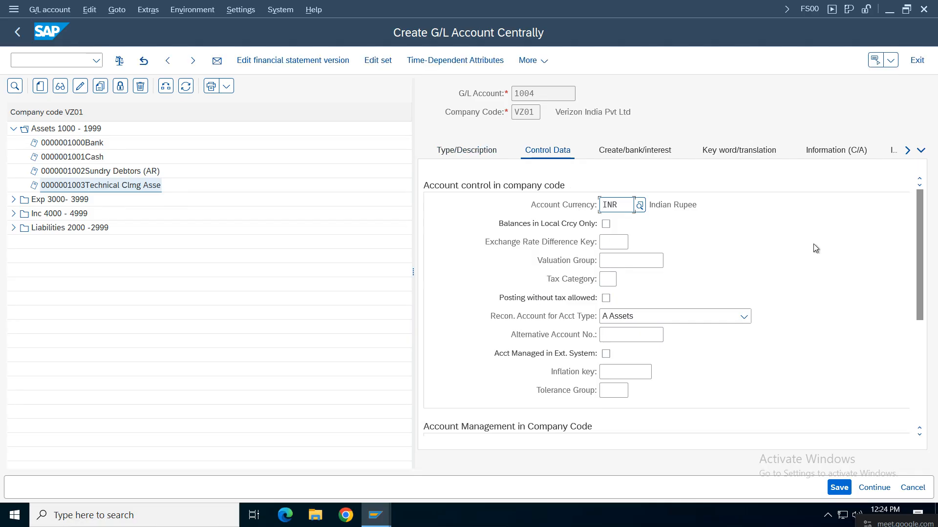
pyautogui.scroll(-1, 915, 238)
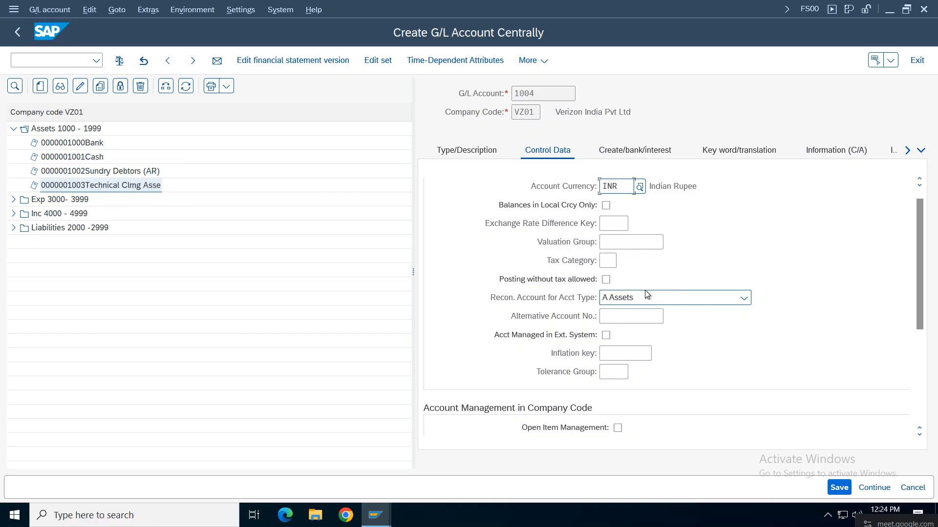
pyautogui.click(635, 301)
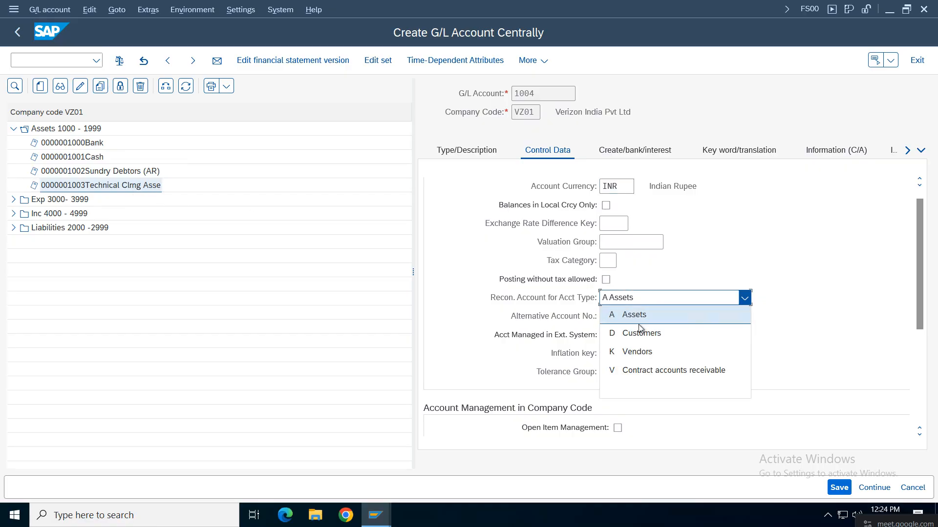
pyautogui.click(630, 312)
pyautogui.scroll(-3, 922, 229)
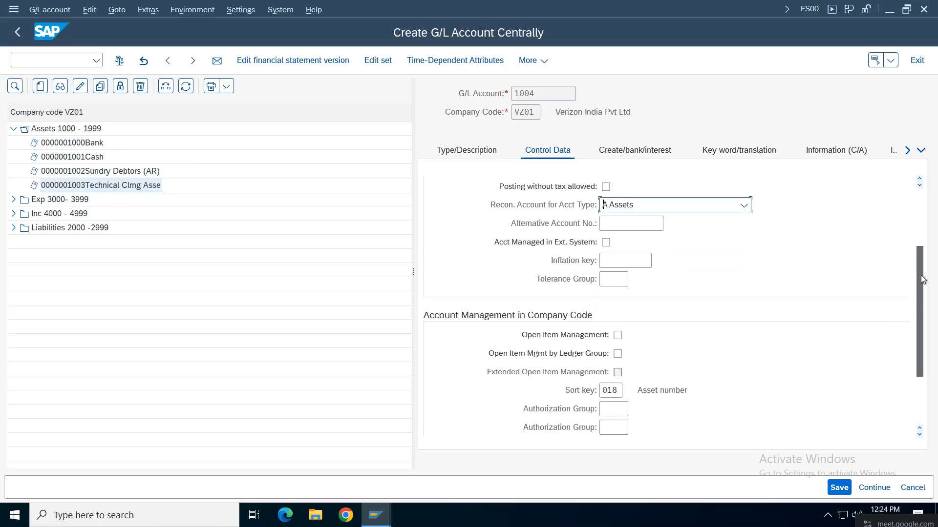
pyautogui.click(618, 333)
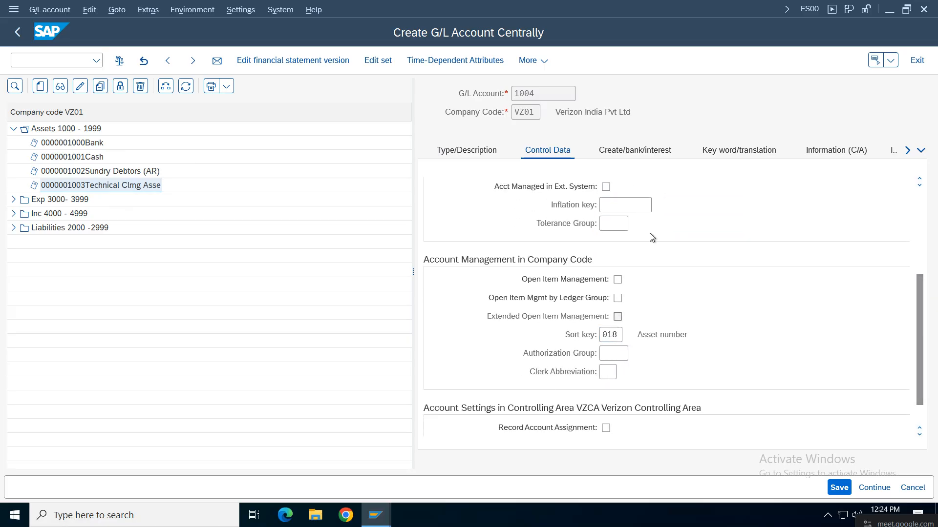
# Step: Check the field status group in account 1004's document creation settings and save the new G/L account
pyautogui.click(643, 156)
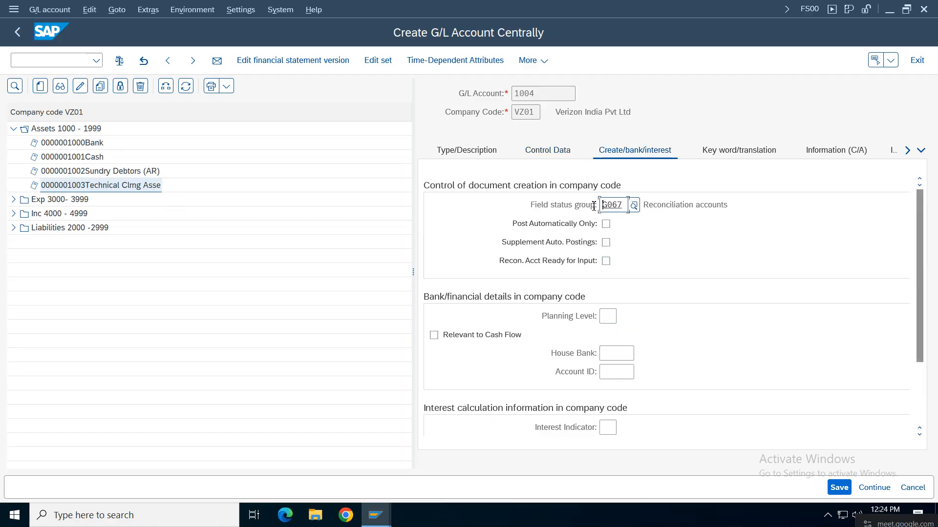
pyautogui.moveTo(757, 205); pyautogui.dragTo(467, 216)
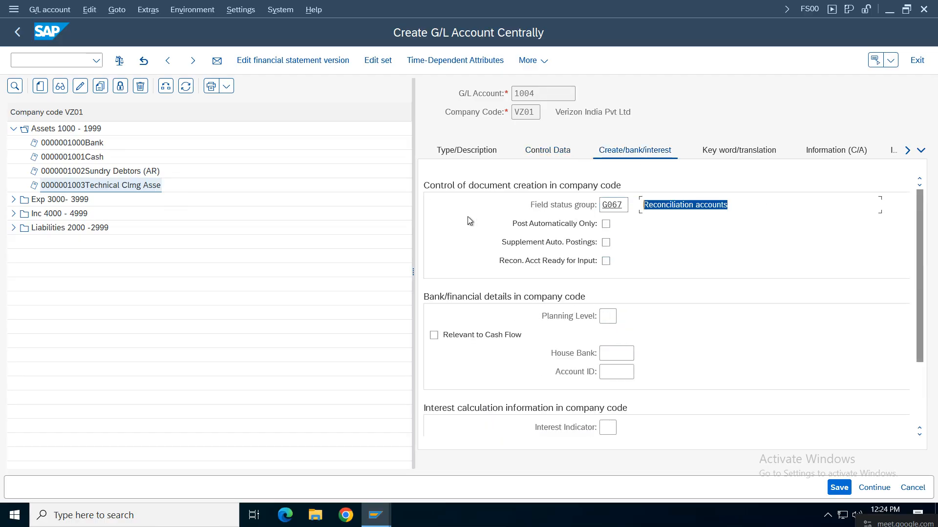
pyautogui.click(466, 151)
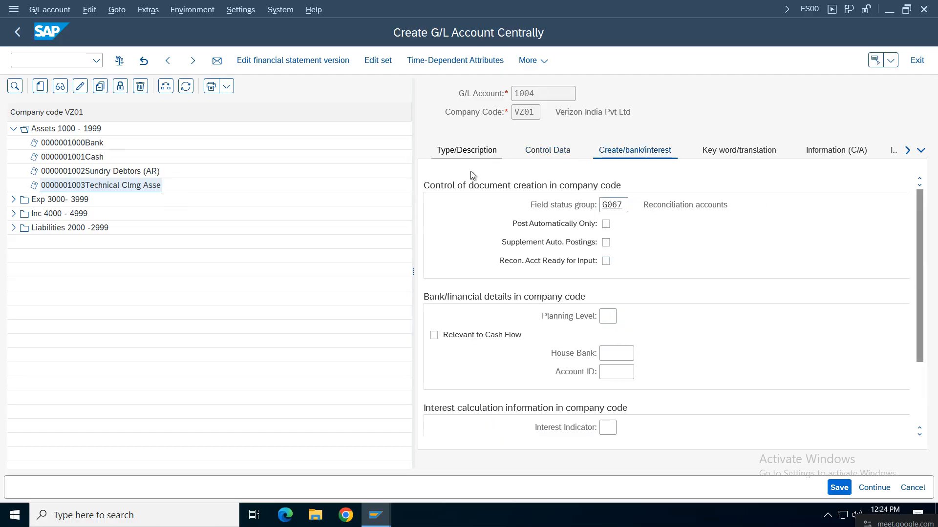
pyautogui.click(838, 487)
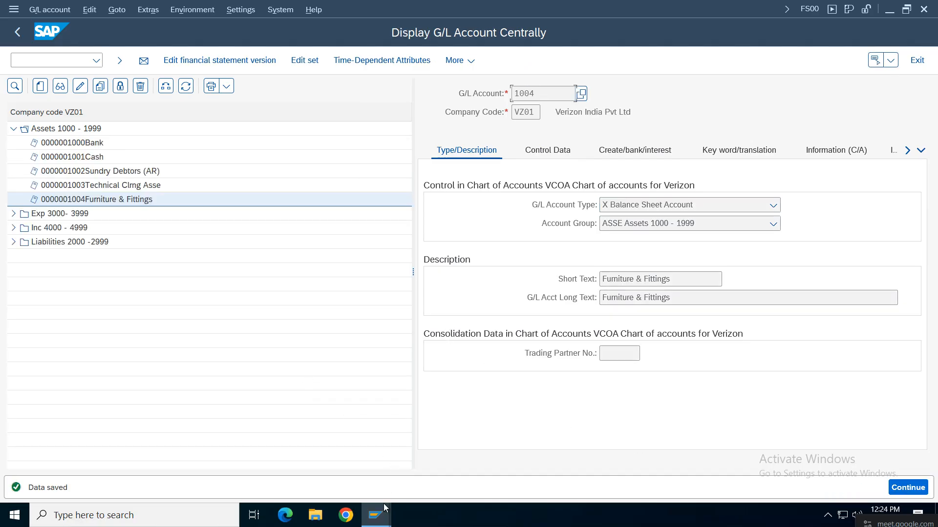
# Step: Return to the AO90 session and choose Furniture & Fittings account 1004 as the Bal.Sh.Acct APC for depreciation area 1
pyautogui.moveTo(384, 508)
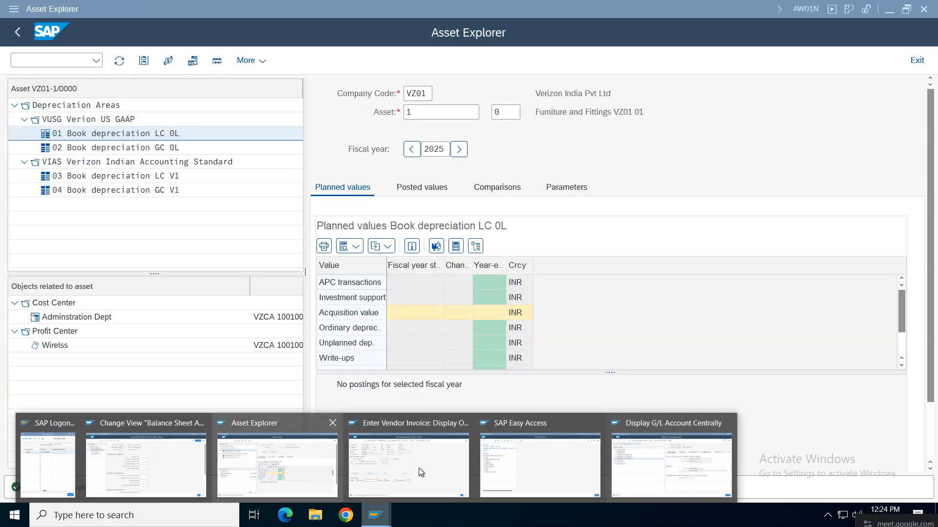
pyautogui.click(166, 473)
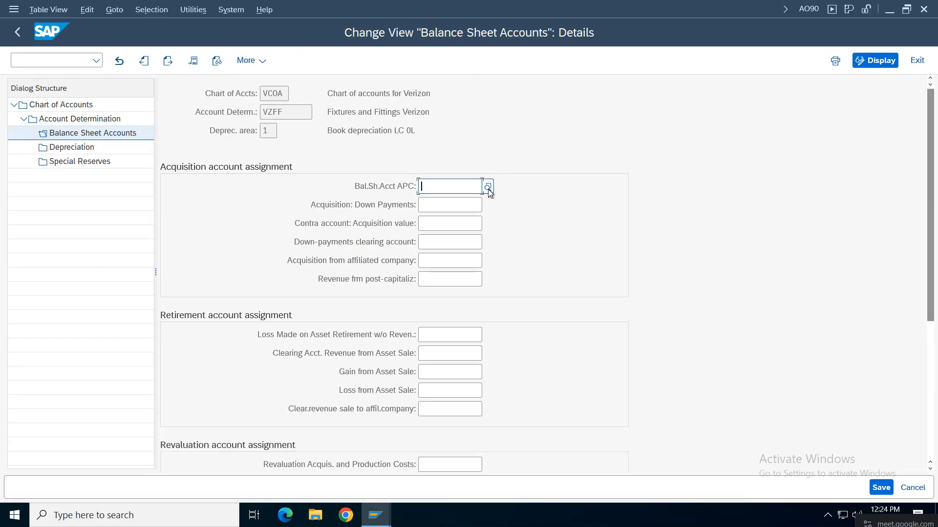
pyautogui.click(488, 189)
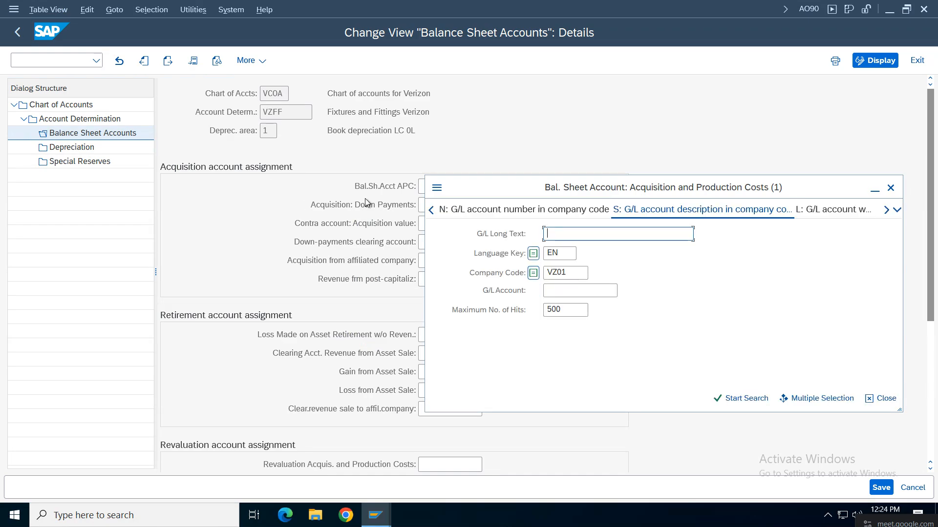
pyautogui.click(730, 399)
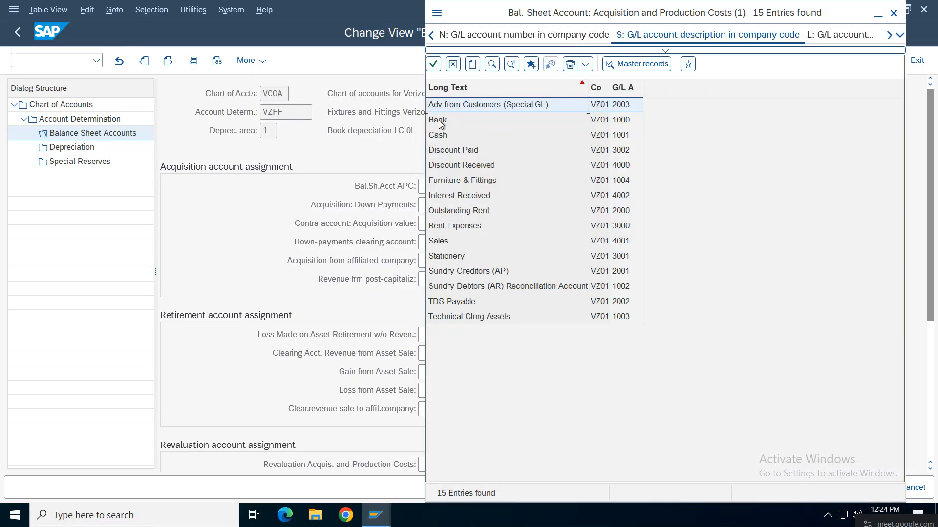
pyautogui.doubleClick(624, 185)
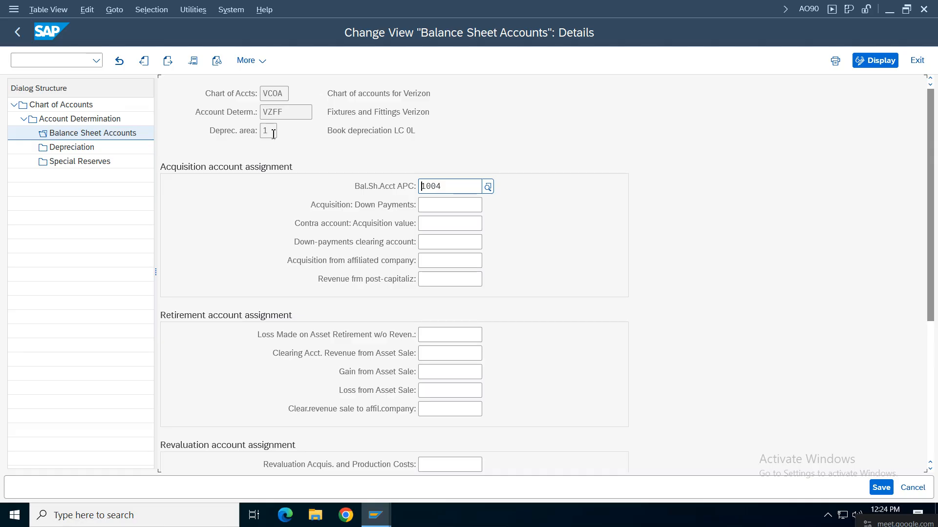
# Step: Open the balance sheet accounts of depreciation area 3, Book depreciation LC V1, and set Bal.Sh.Acct APC to 1004
pyautogui.moveTo(274, 134); pyautogui.dragTo(251, 130)
pyautogui.press('Tab')
pyautogui.click(167, 63)
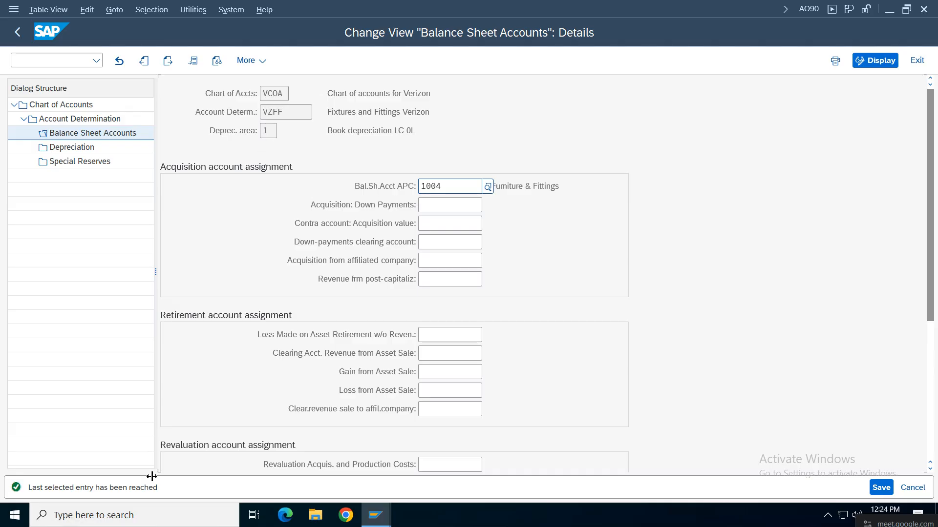
pyautogui.click(18, 33)
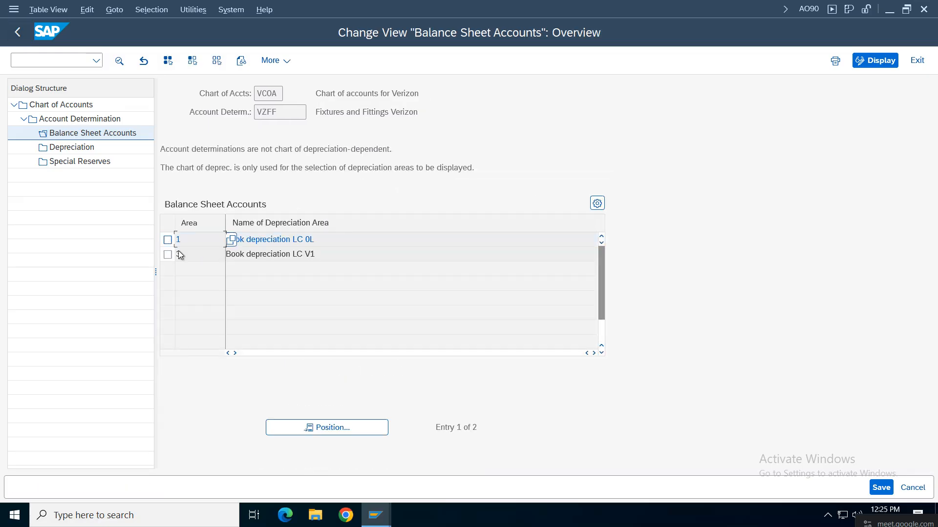
pyautogui.doubleClick(299, 254)
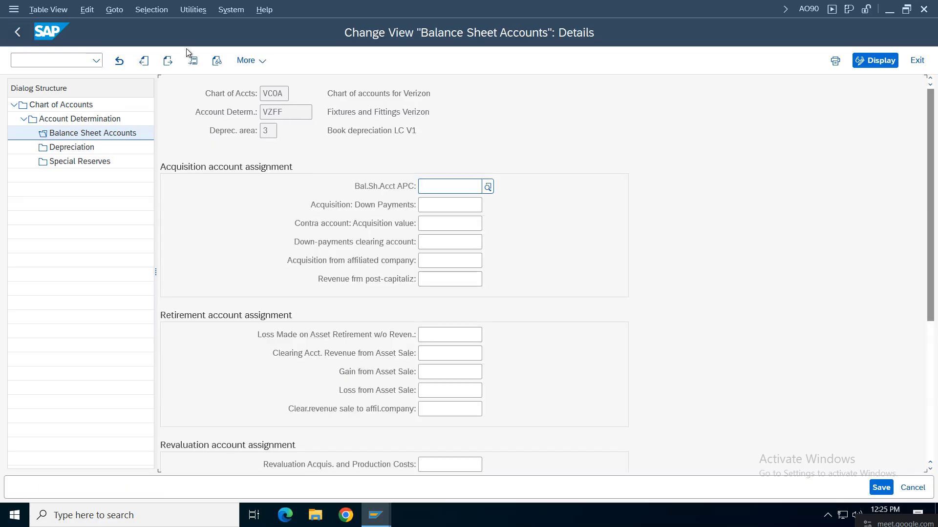
pyautogui.click(444, 190)
pyautogui.write('1')
pyautogui.click(440, 204)
pyautogui.press('Return')
pyautogui.click(517, 188)
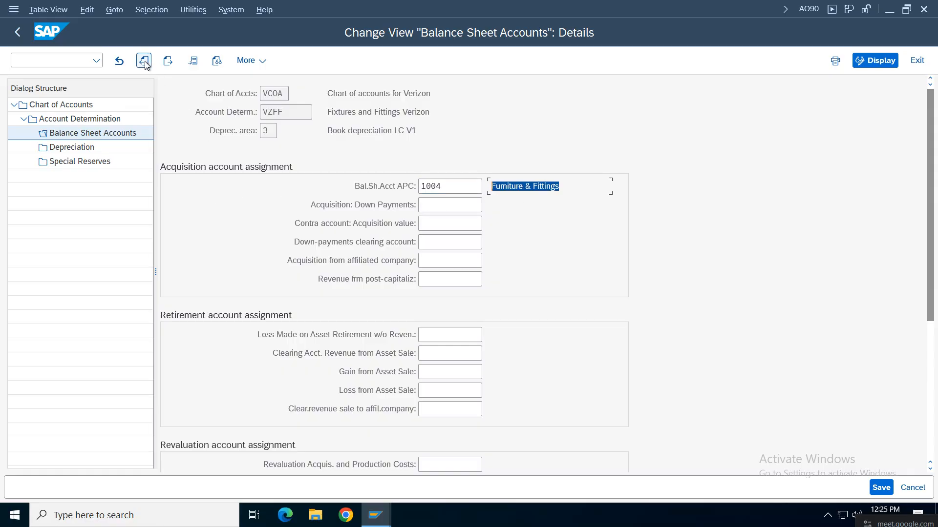
# Step: Recheck the APC account in depreciation areas 1 and 3 and save the assignments under customizing request S4HK904261
pyautogui.click(144, 61)
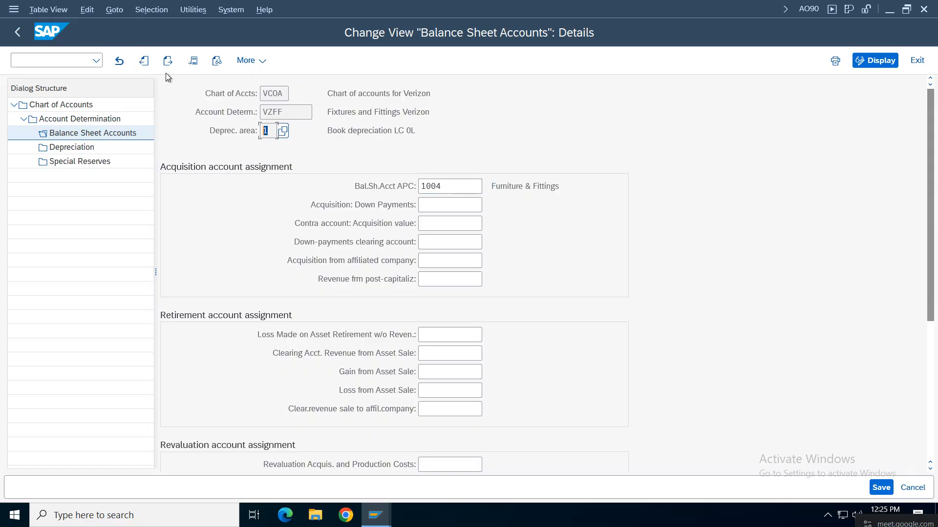
pyautogui.click(167, 60)
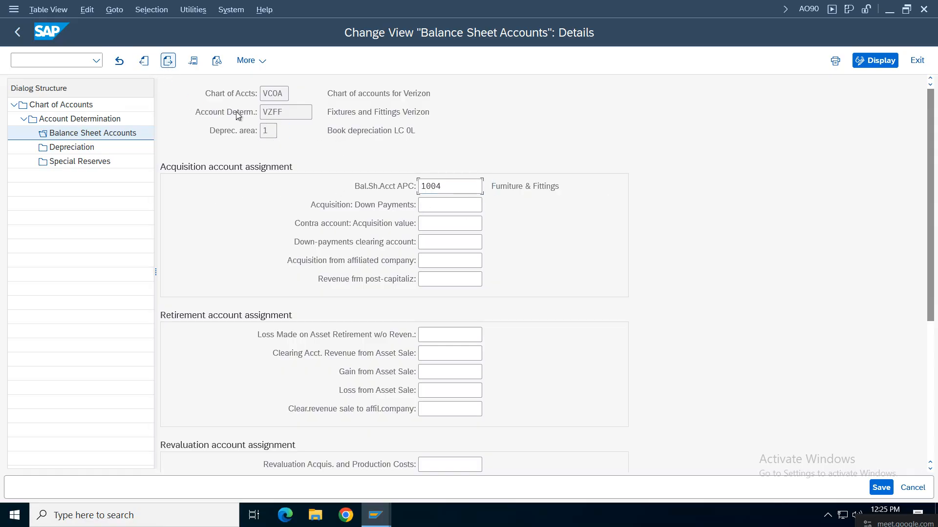
pyautogui.click(167, 61)
pyautogui.click(268, 129)
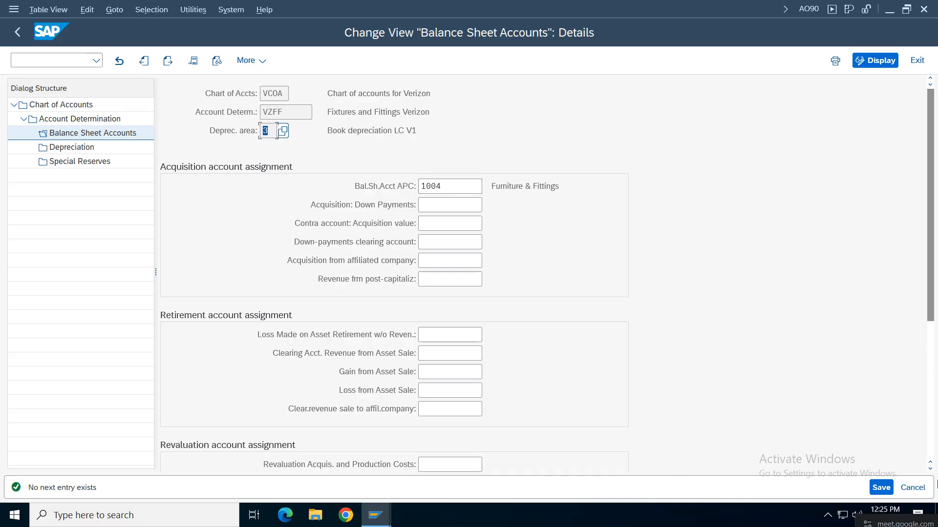
pyautogui.click(881, 488)
pyautogui.press('F3')
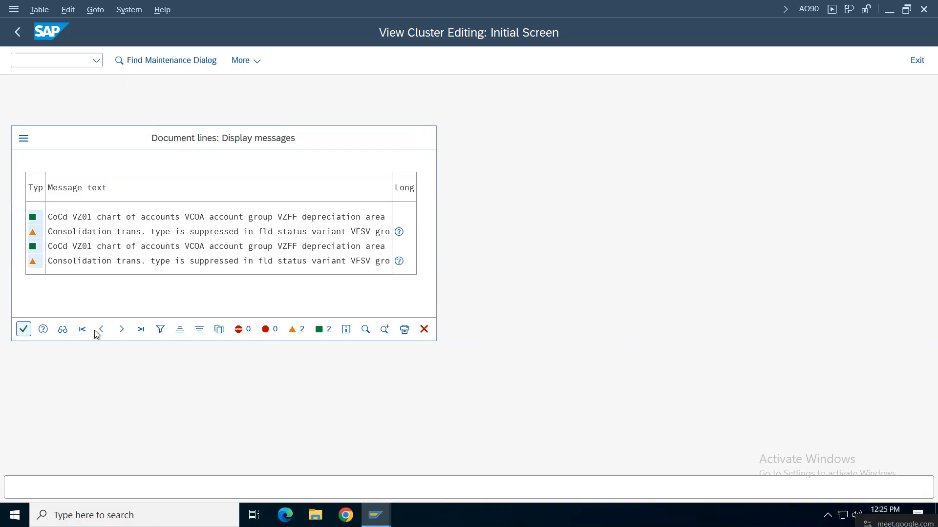
pyautogui.press('Return')
pyautogui.click(311, 272)
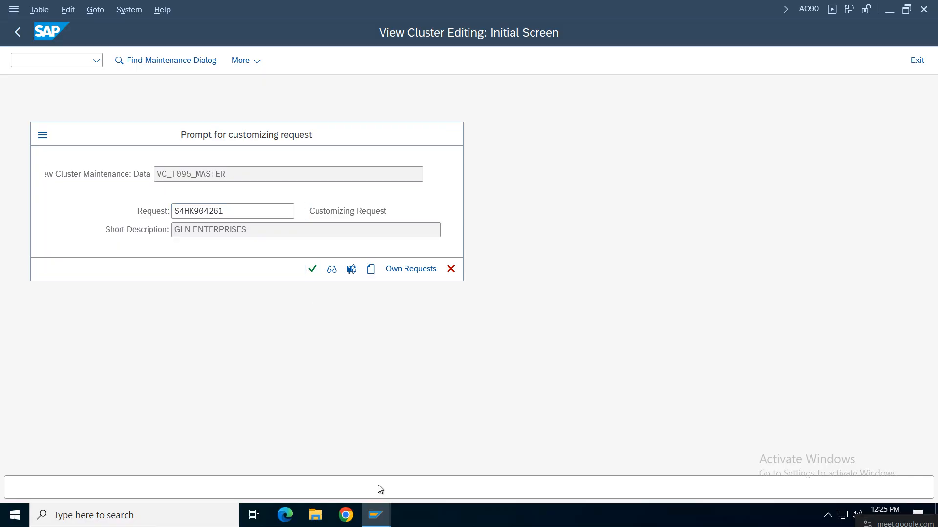
# Step: Switch to the F-90 vendor invoice session, clear the pending error and simulate the document
pyautogui.moveTo(375, 513)
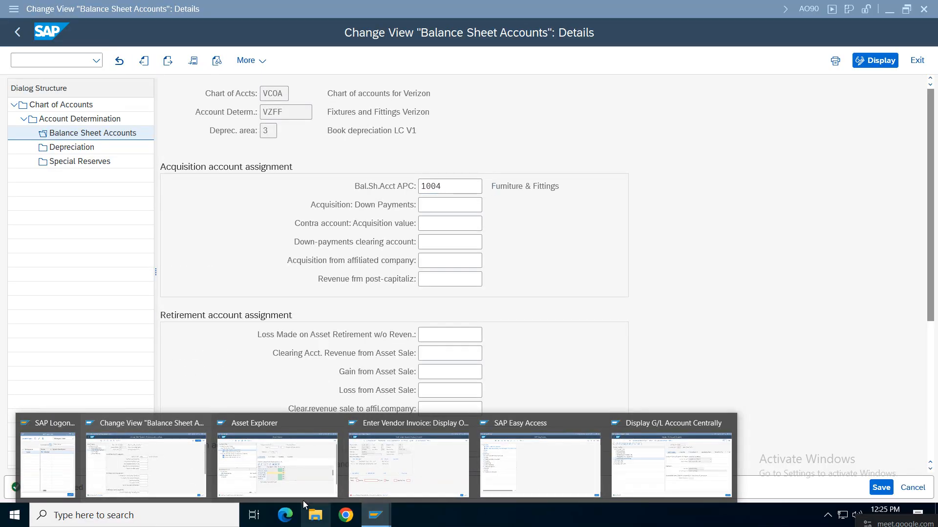
pyautogui.click(428, 474)
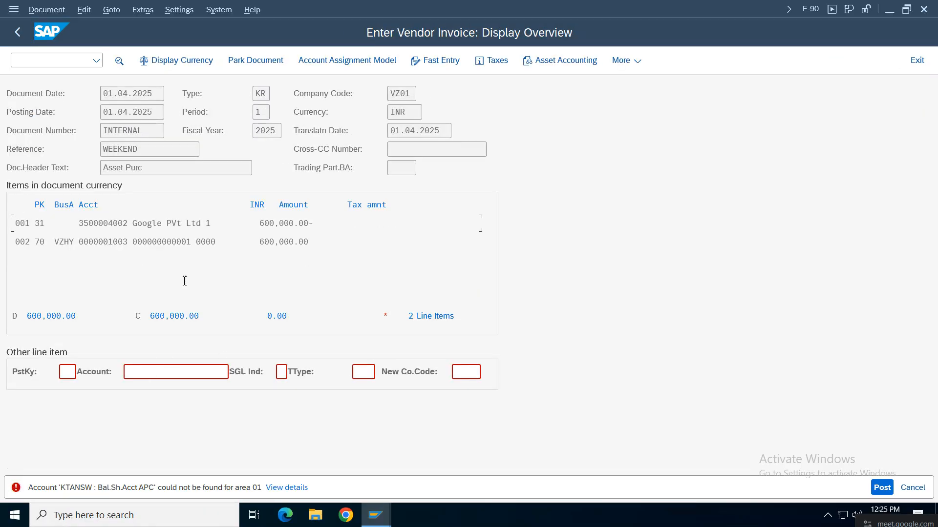
pyautogui.press('Return')
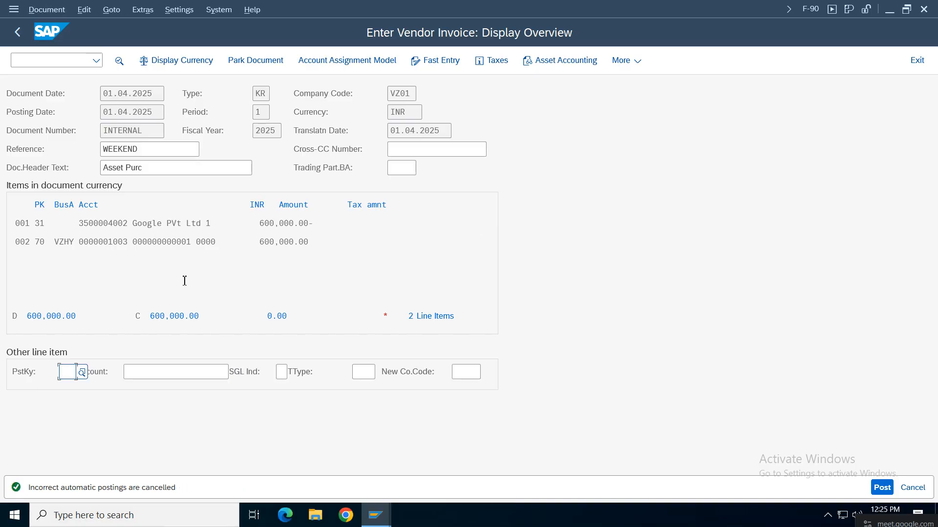
pyautogui.click(47, 9)
pyautogui.click(61, 82)
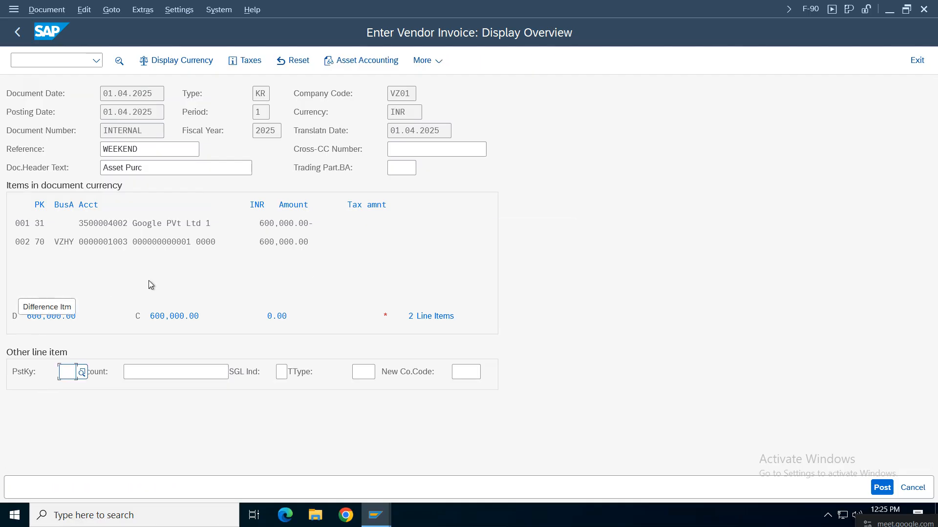
# Step: Simulate the general ledger view of the vendor invoice and examine its creditor and technical clearing line items
pyautogui.click(59, 11)
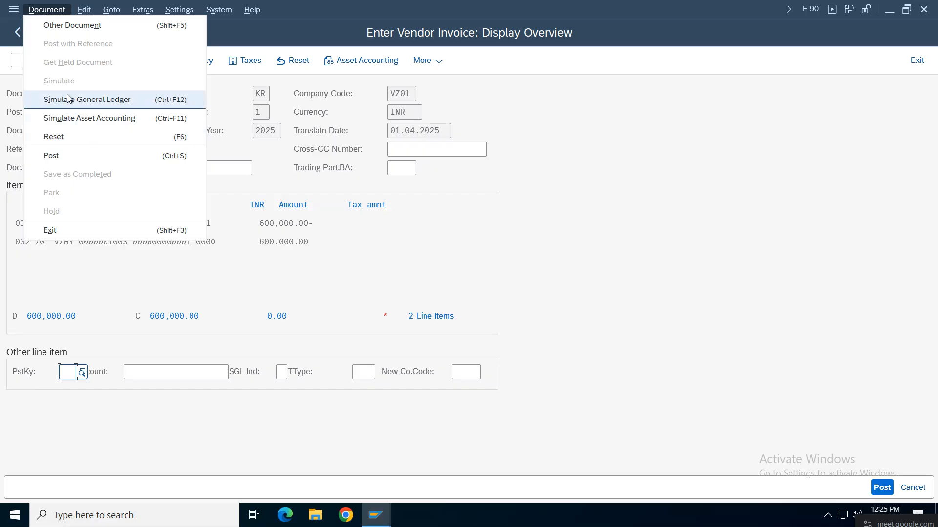
pyautogui.click(92, 99)
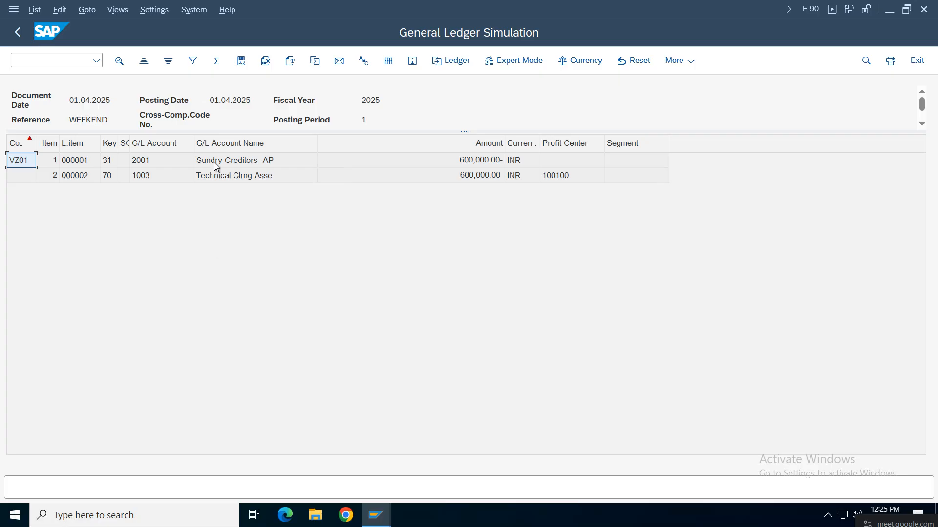
pyautogui.click(214, 163)
pyautogui.click(221, 178)
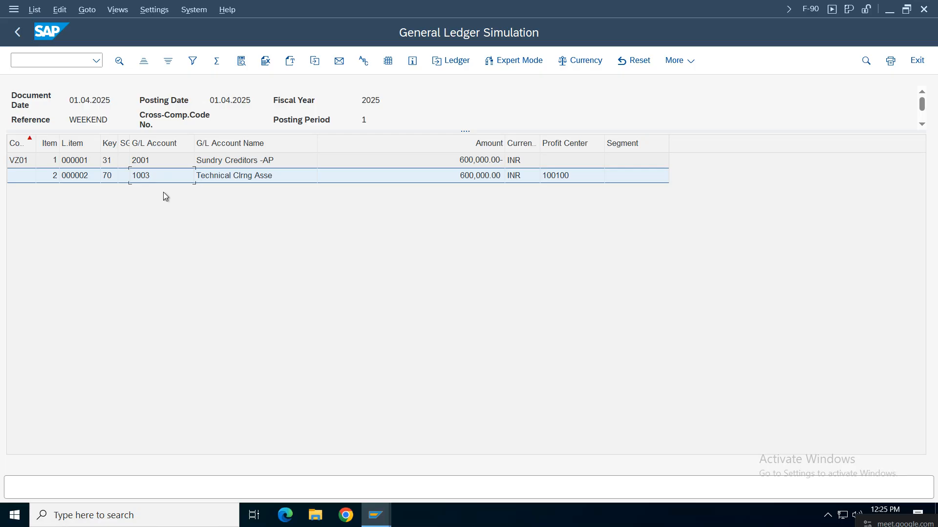
# Step: Leave the general ledger simulation and display the invoice's asset accounting postings
pyautogui.click(18, 32)
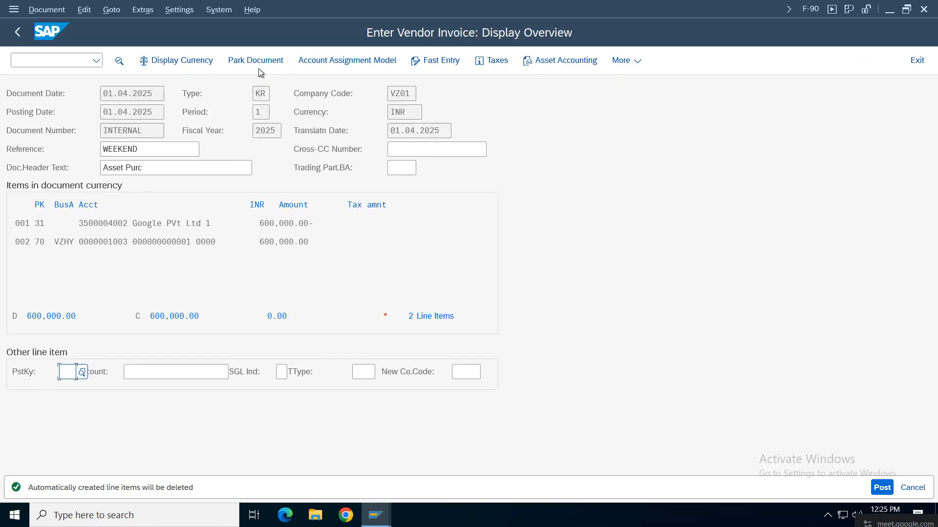
pyautogui.click(562, 60)
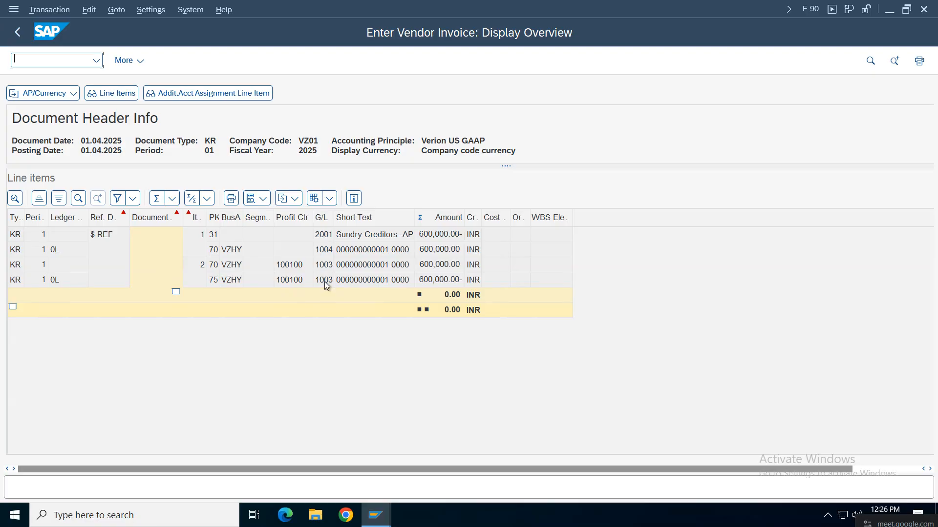
# Step: Widen the G/L account column and examine the account and short text of each asset accounting line item
pyautogui.click(323, 264)
pyautogui.moveTo(334, 223); pyautogui.dragTo(372, 220)
pyautogui.click(329, 250)
pyautogui.click(399, 254)
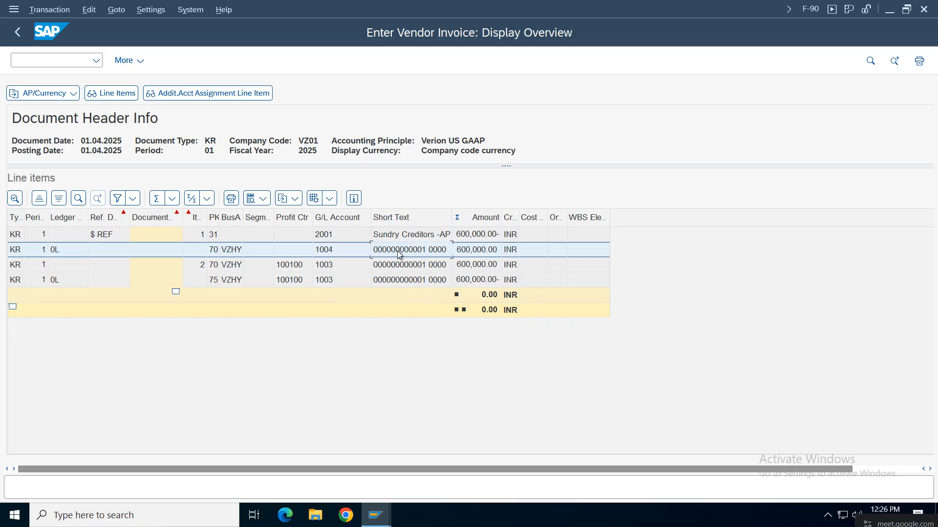
pyautogui.click(323, 266)
pyautogui.click(324, 282)
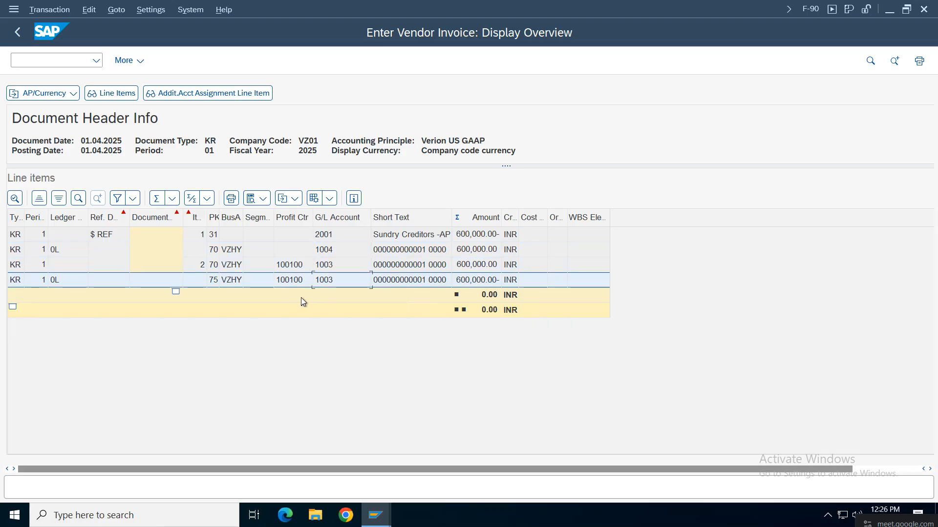
pyautogui.click(407, 272)
pyautogui.click(400, 279)
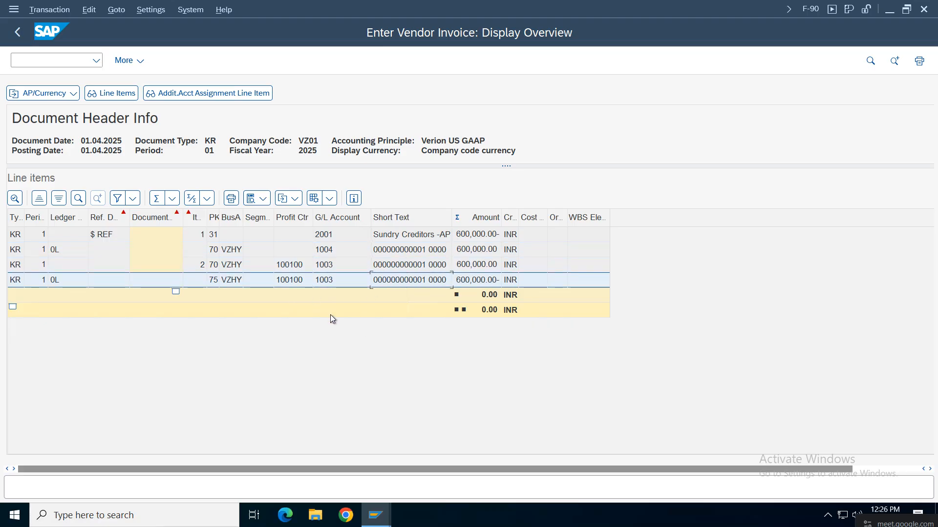
pyautogui.click(328, 238)
pyautogui.click(330, 251)
pyautogui.click(331, 239)
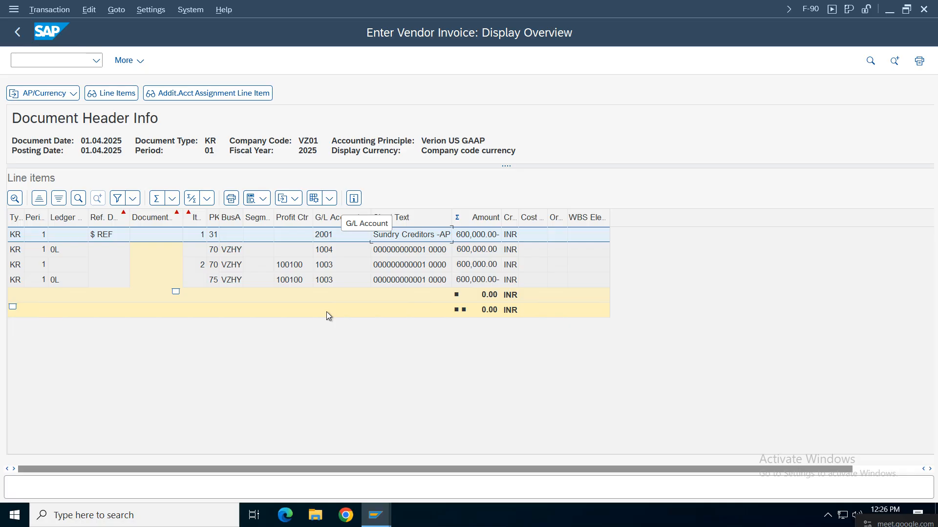
# Step: Return to the invoice's document overview and try to post the vendor invoice
pyautogui.click(18, 32)
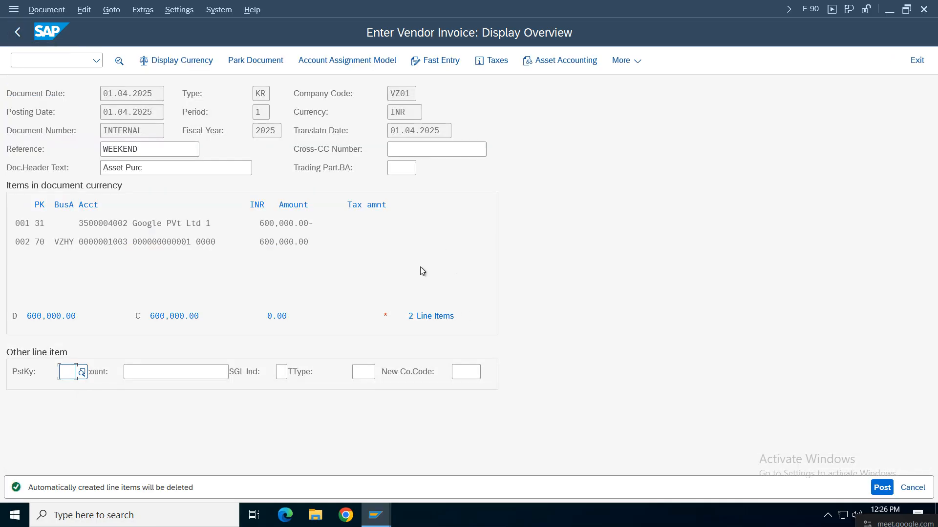
pyautogui.click(885, 491)
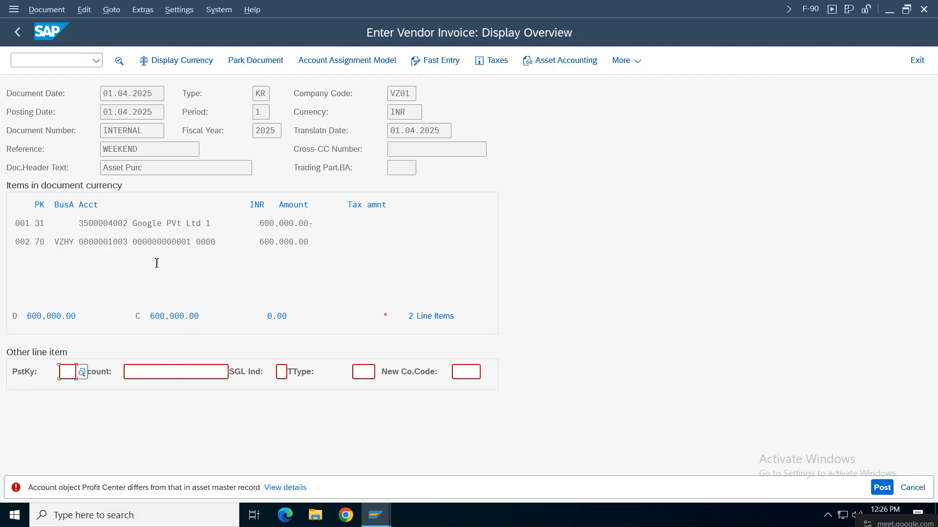
# Step: Display the invoice's asset accounting postings again, widen the profit center column and compare the line items' profit centers
pyautogui.click(553, 65)
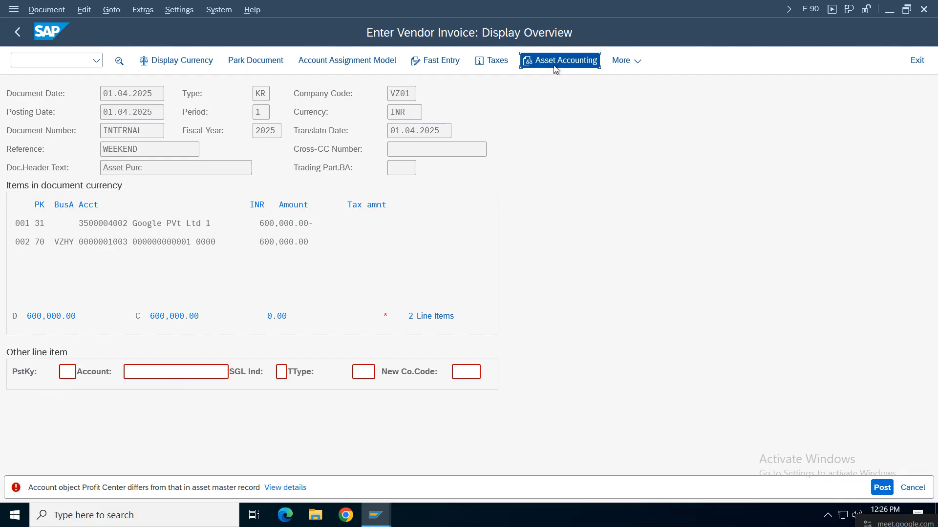
pyautogui.click(543, 66)
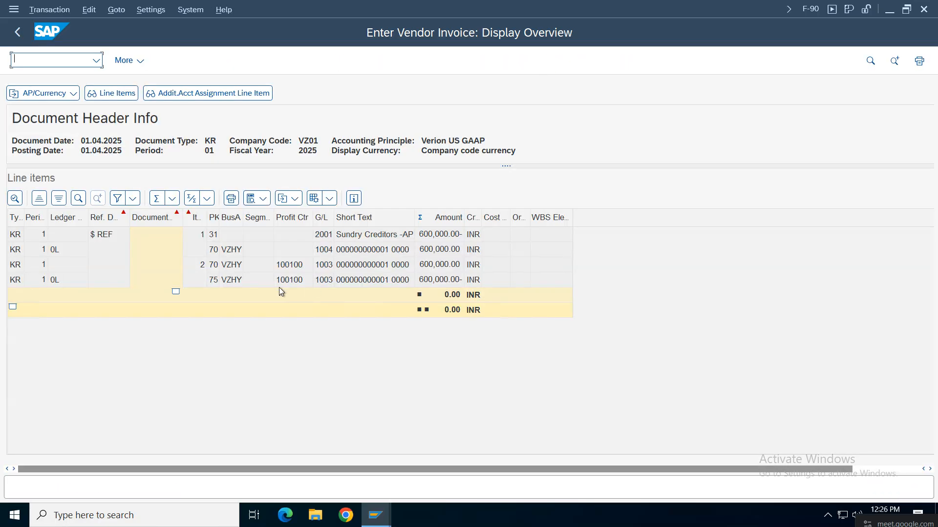
pyautogui.click(297, 268)
pyautogui.click(297, 280)
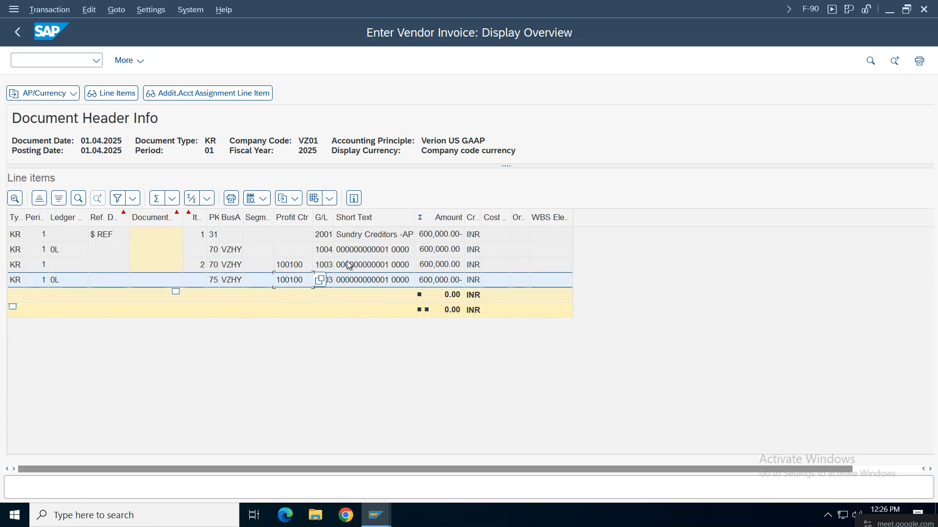
pyautogui.click(281, 266)
pyautogui.click(285, 280)
pyautogui.click(287, 266)
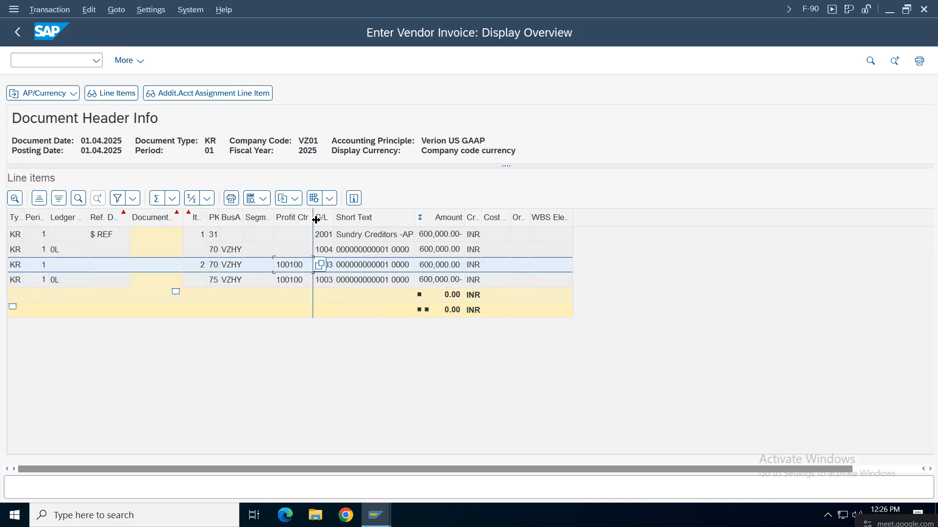
pyautogui.moveTo(312, 217); pyautogui.dragTo(343, 217)
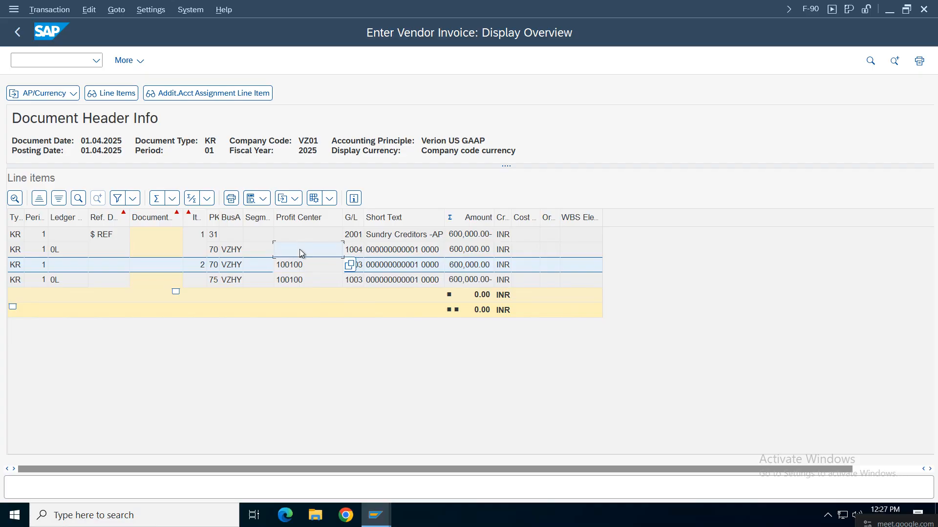
pyautogui.click(299, 249)
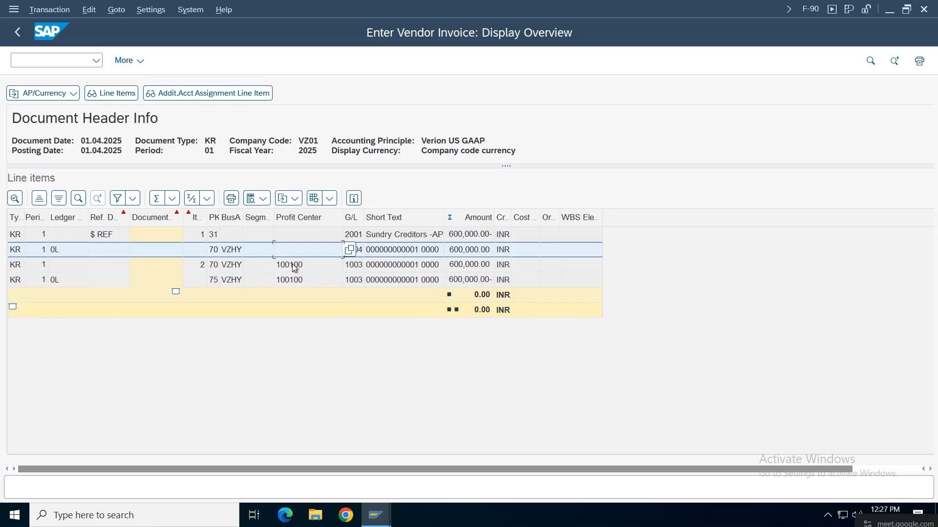
# Step: Open the field status variants (OBC4) in a new session and accept displaying the locked data
pyautogui.click(48, 61)
pyautogui.press('Return')
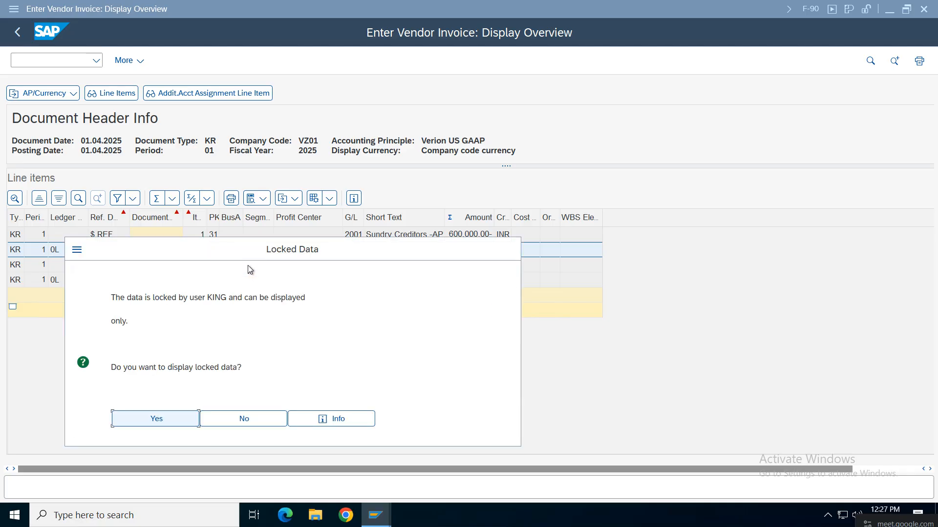
pyautogui.click(164, 423)
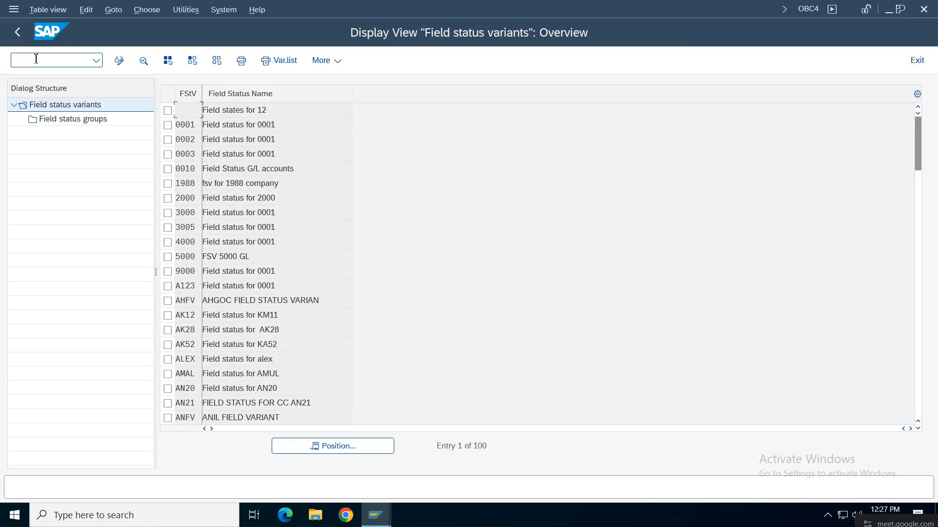
# Step: Open SM12 in a new session and search for lock entries in client 100 with no user name or lock limit
pyautogui.click(42, 62)
pyautogui.write('/osm12')
pyautogui.press('Return')
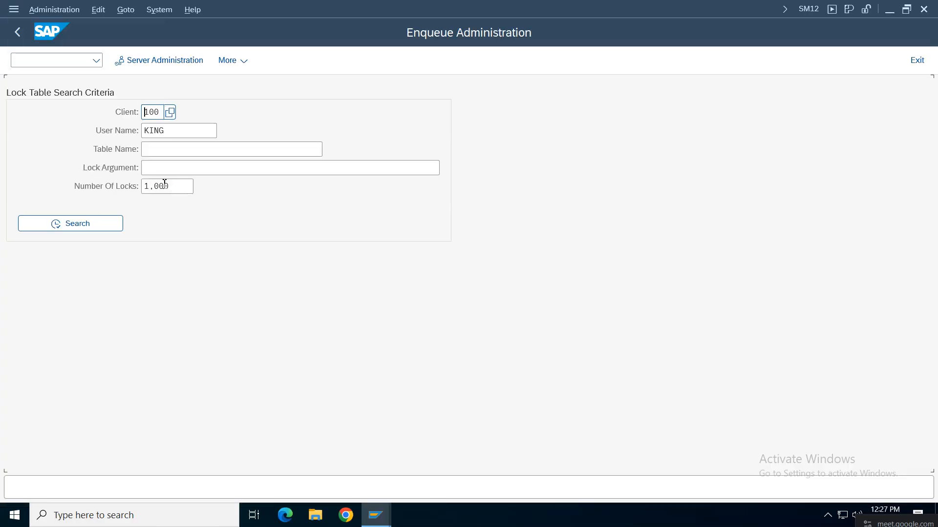
pyautogui.click(146, 187)
pyautogui.moveTo(146, 186); pyautogui.dragTo(128, 187)
pyautogui.press('BackSpace')
pyautogui.moveTo(207, 131); pyautogui.dragTo(86, 131)
pyautogui.press('BackSpace')
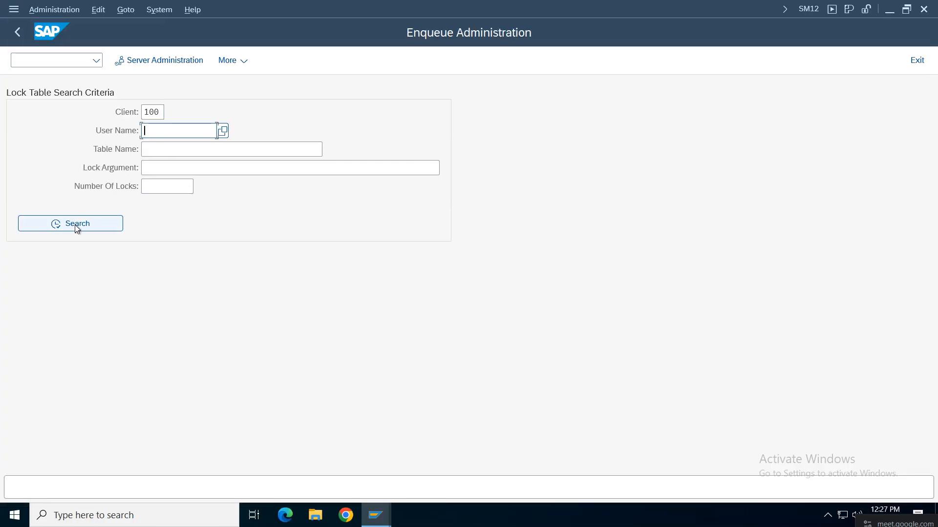
pyautogui.click(75, 225)
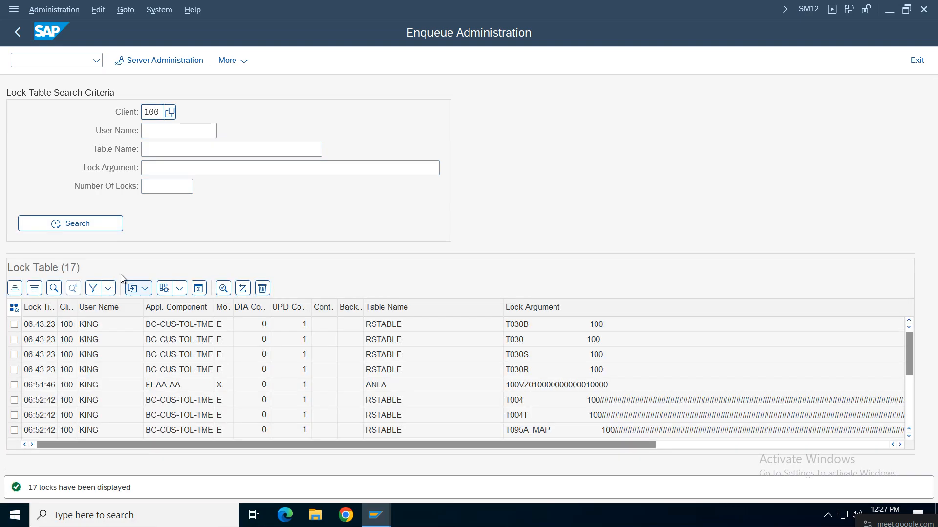
# Step: Select all entries in the lock table and delete them, confirming the deletion
pyautogui.click(12, 308)
pyautogui.click(263, 288)
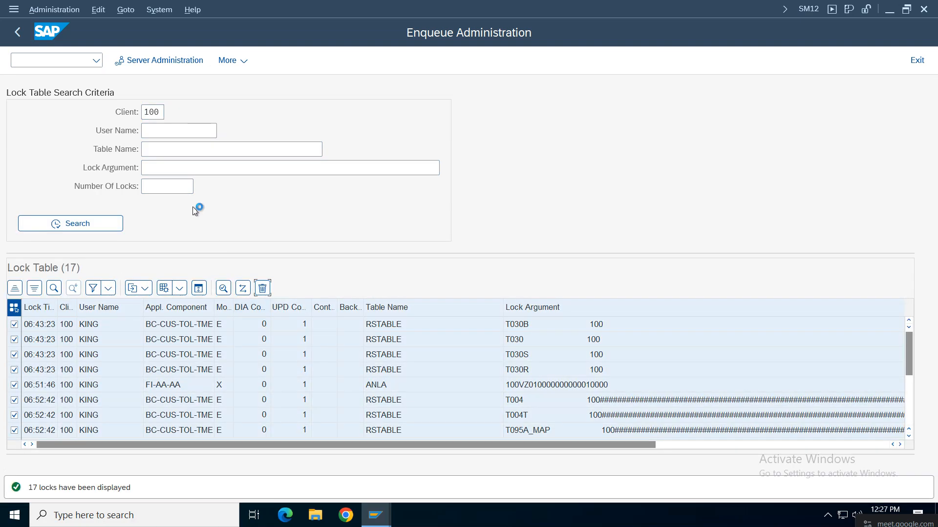
pyautogui.click(229, 342)
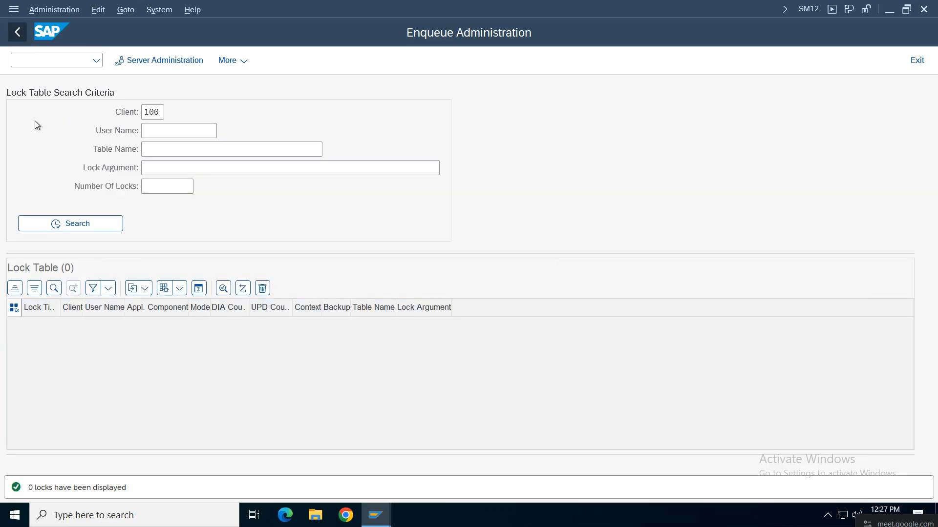
# Step: Leave lock administration, open OBC4 in change mode and display the field status groups of variant VFSV
pyautogui.click(17, 32)
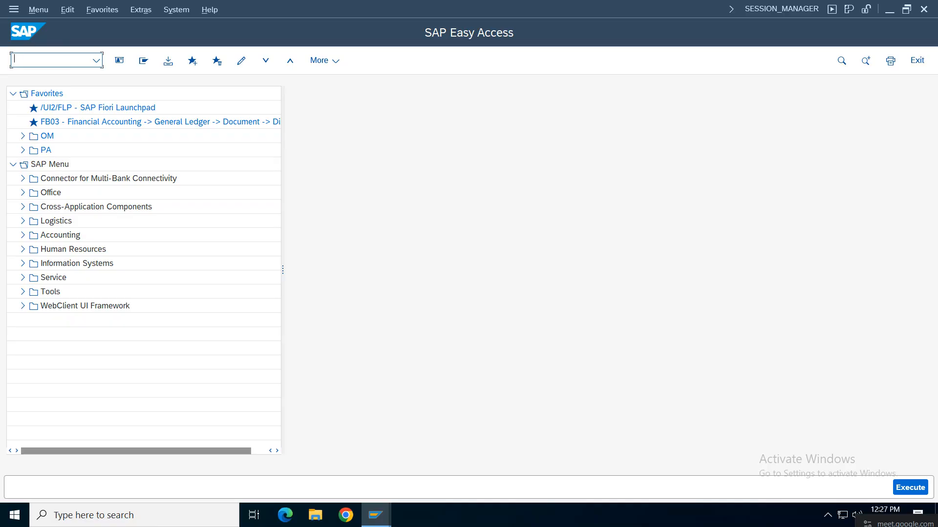
pyautogui.press('Return')
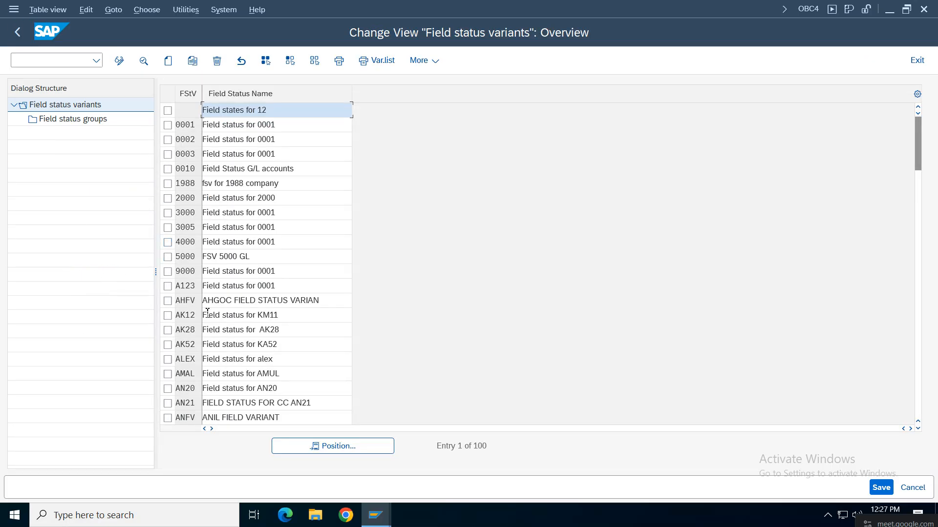
pyautogui.click(317, 444)
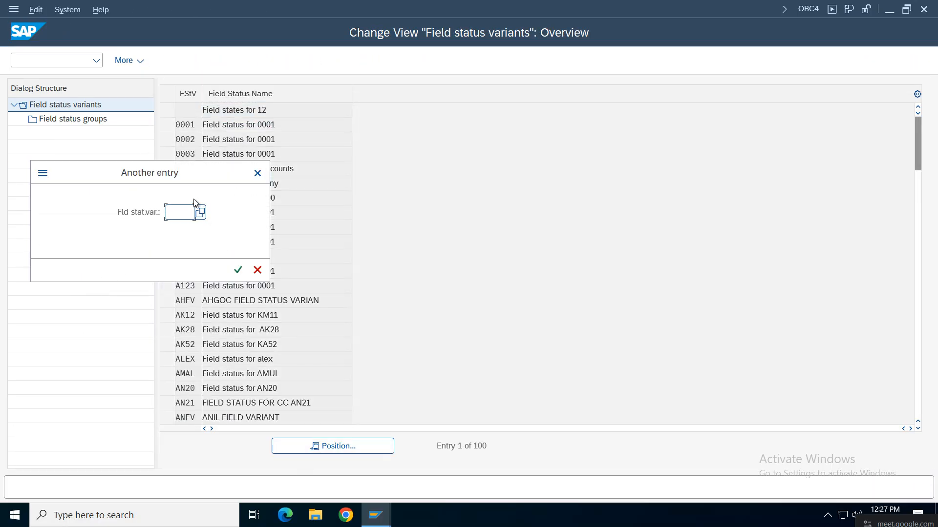
pyautogui.write('fsv')
pyautogui.press('Return')
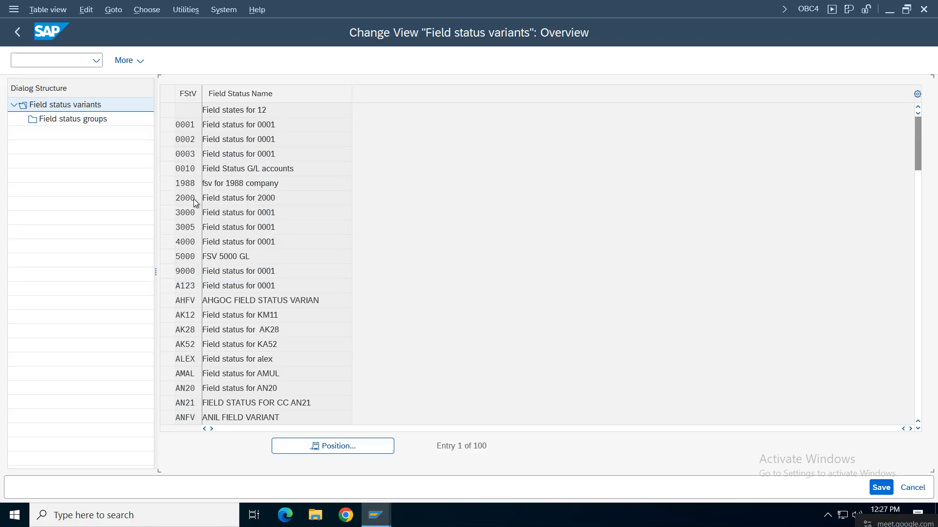
pyautogui.moveTo(289, 113); pyautogui.dragTo(118, 105)
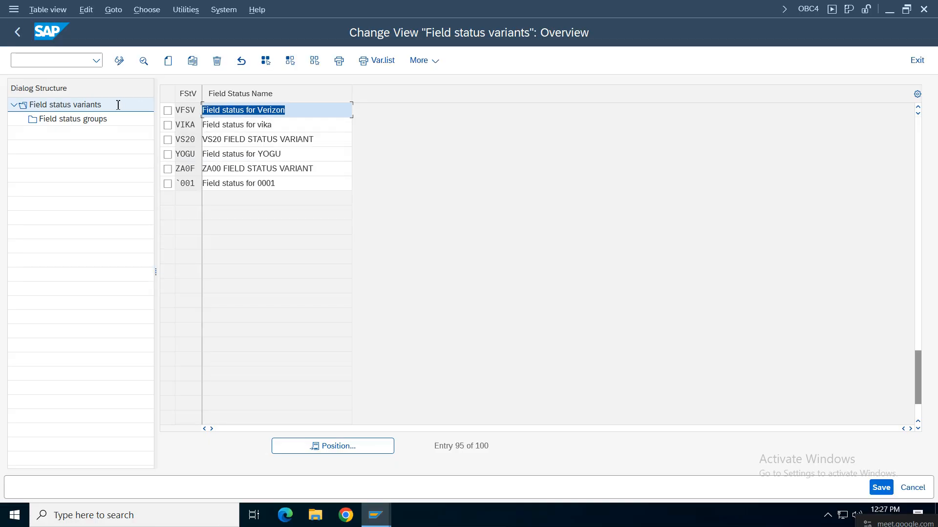
pyautogui.click(168, 110)
pyautogui.click(69, 119)
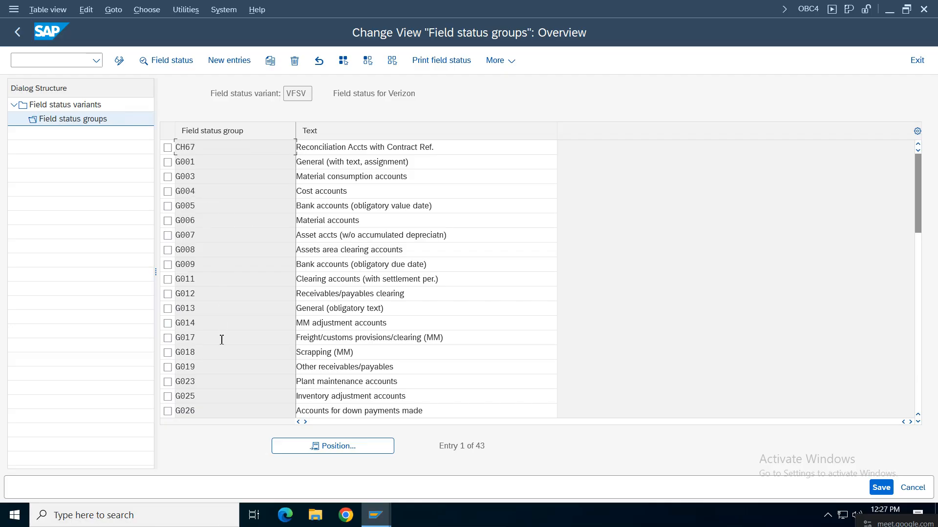
# Step: Open the additional account assignments of field status group G067 and go to the page containing the Profit Center field
pyautogui.click(393, 341)
pyautogui.scroll(-6, 393, 338)
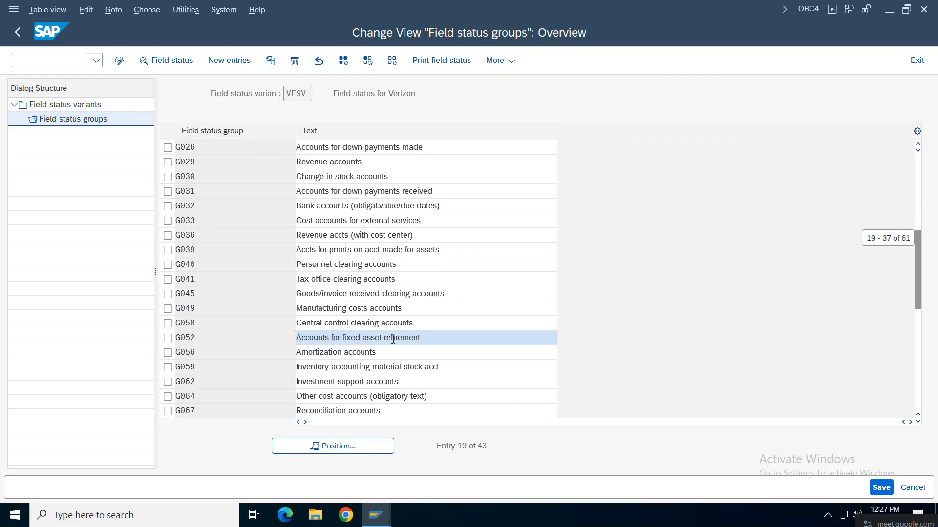
pyautogui.click(203, 412)
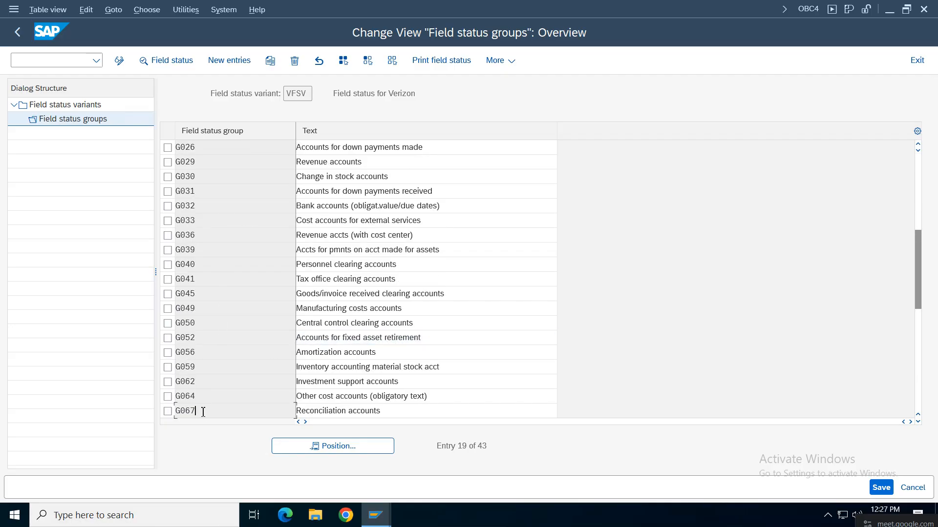
pyautogui.doubleClick(340, 411)
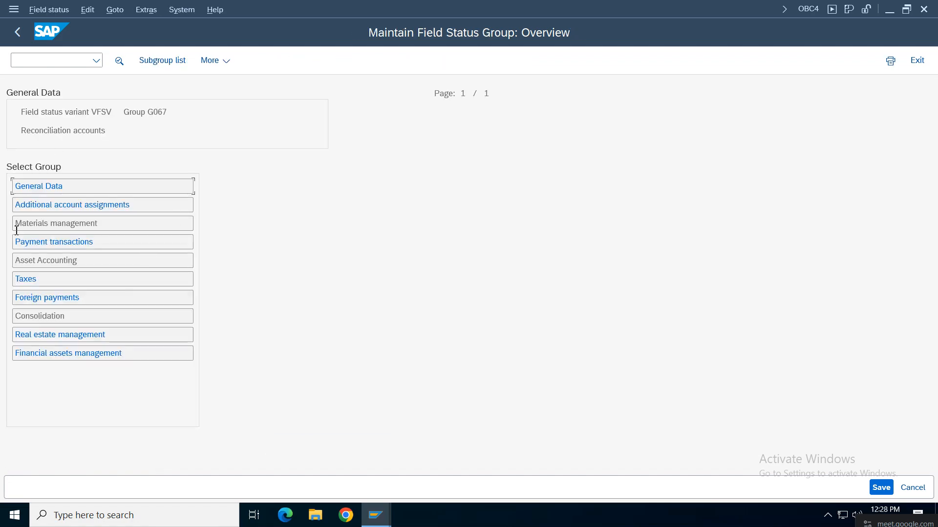
pyautogui.doubleClick(25, 205)
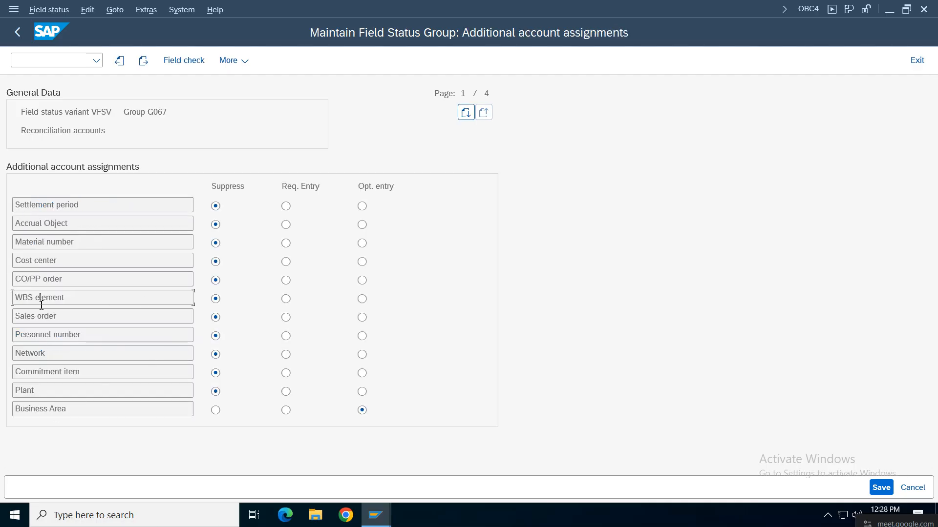
pyautogui.press('pagedown')
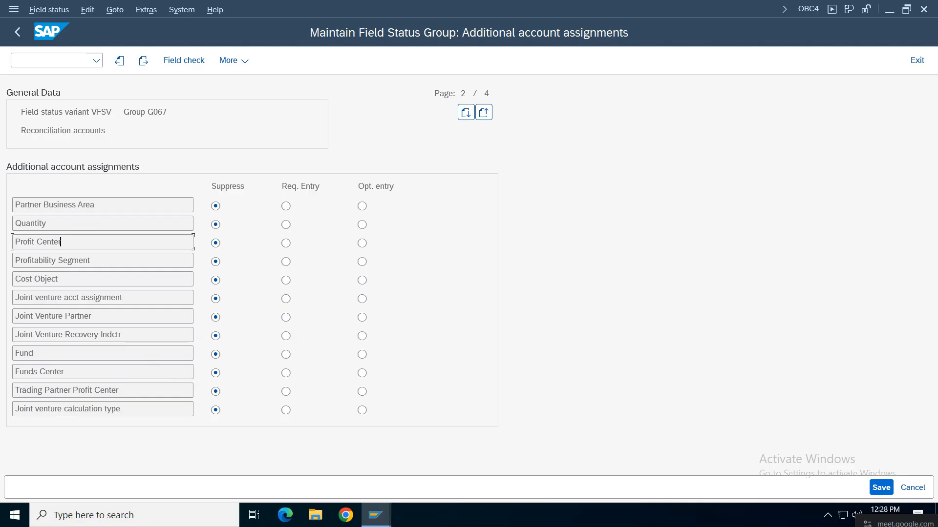
# Step: Switch back to the F-90 session, check the profit center of the account 1004 line and return to the document overview
pyautogui.click(375, 516)
pyautogui.click(342, 464)
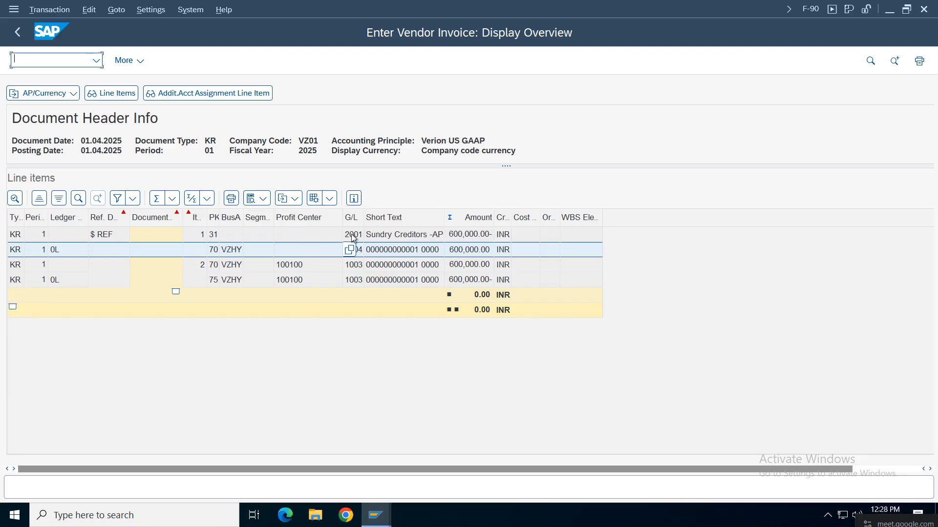
pyautogui.click(293, 251)
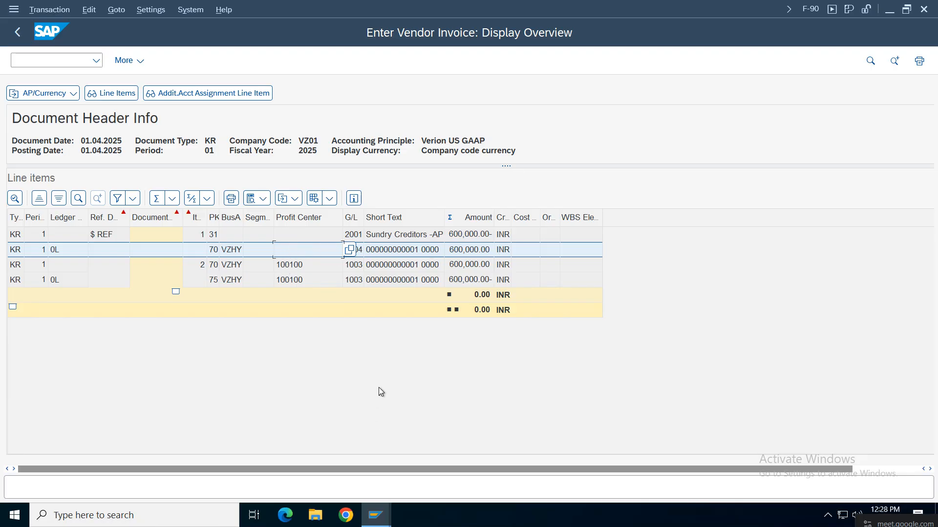
pyautogui.click(378, 525)
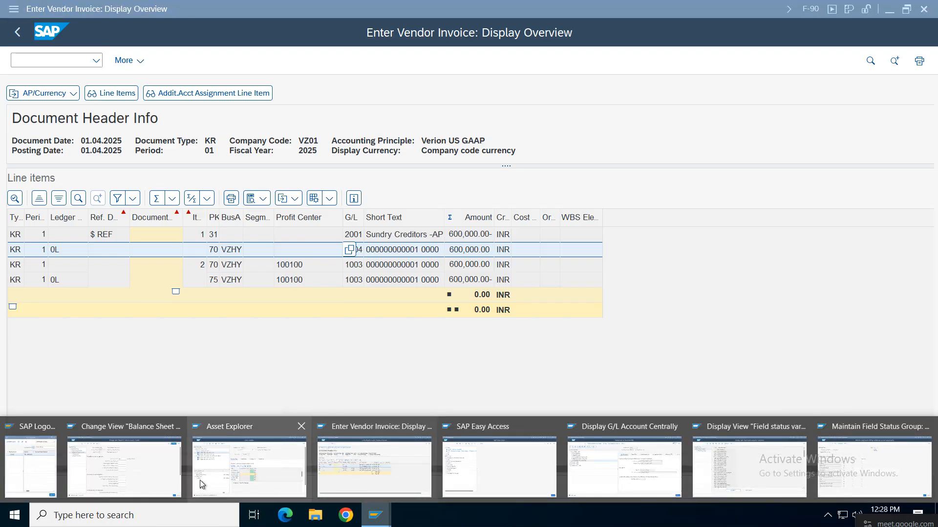
pyautogui.click(399, 467)
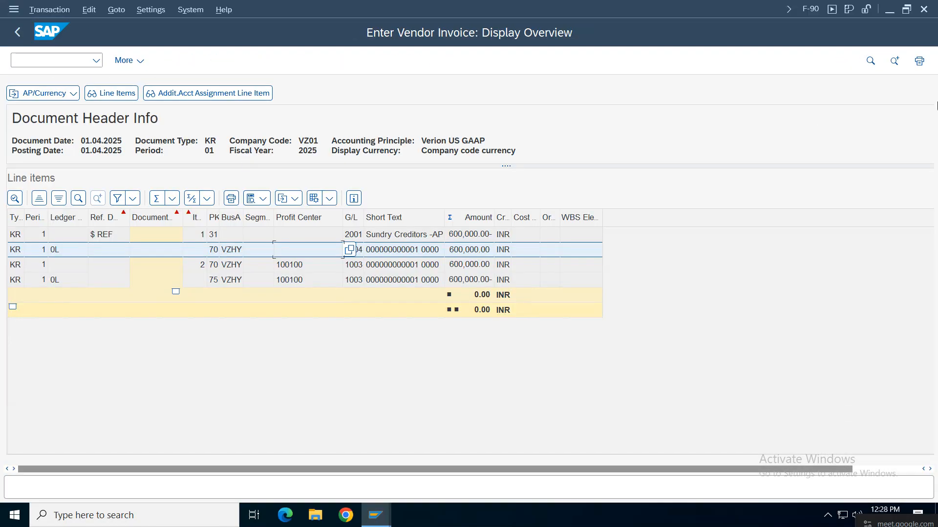
pyautogui.click(17, 32)
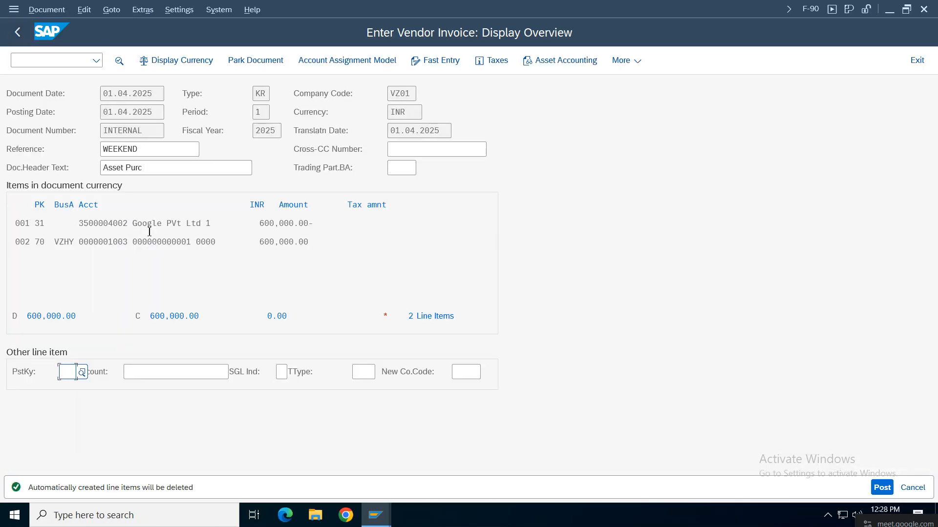
# Step: Try to post the asset acquisition document of 600,000.00 INR from the document overview
pyautogui.click(47, 9)
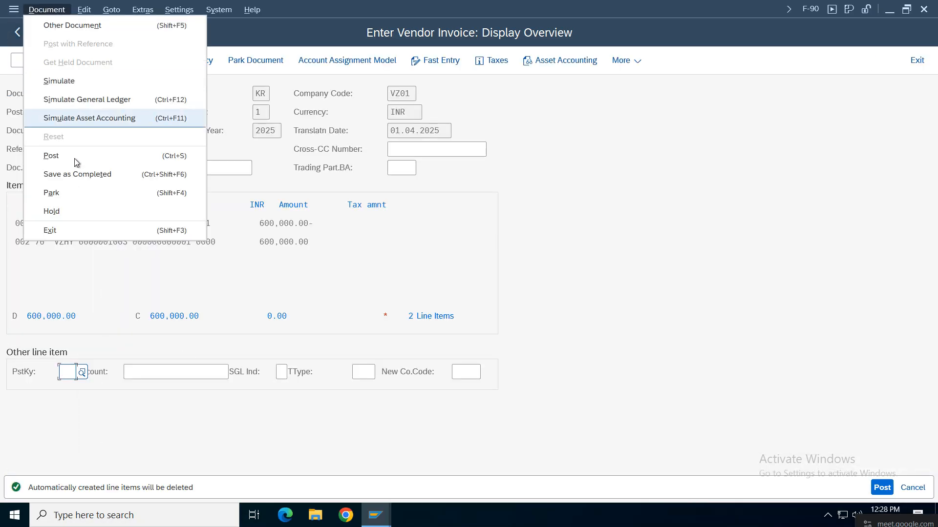
pyautogui.click(51, 156)
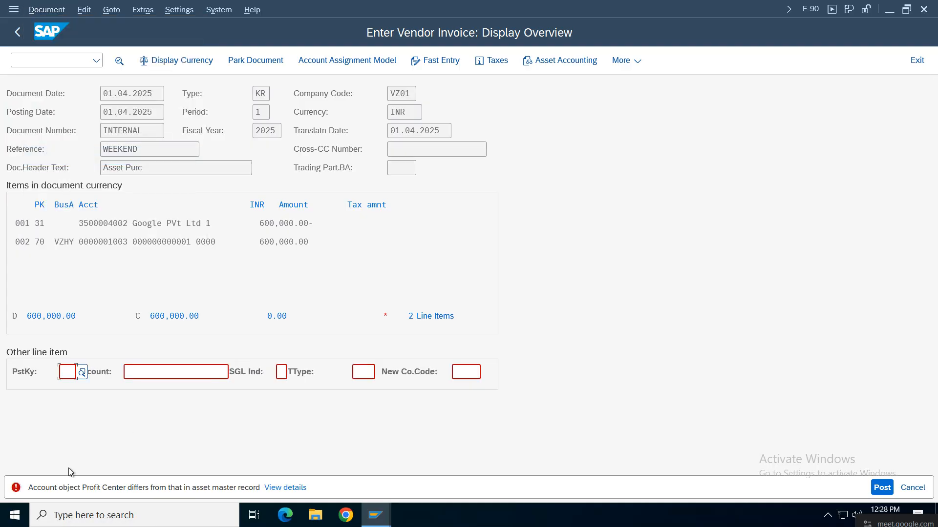
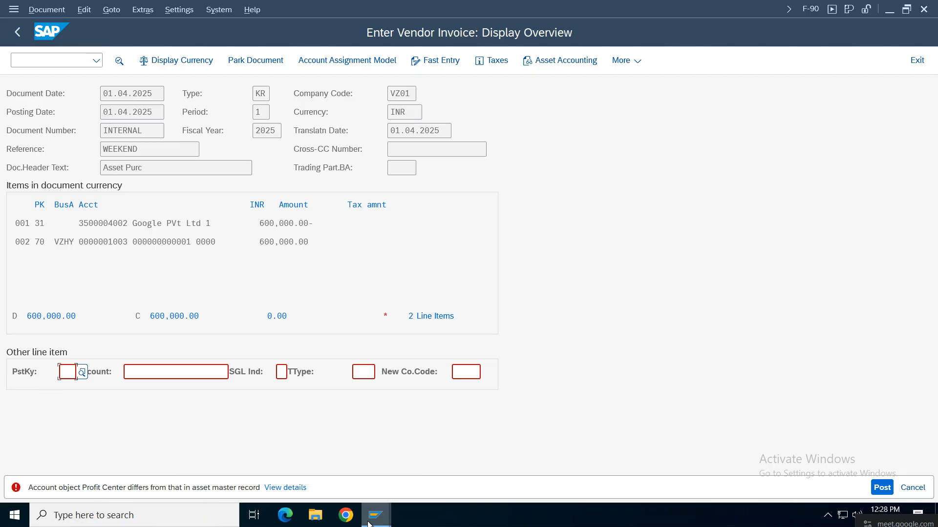
# Step: Switch to the OBC4 session, set Profit Center to optional entry in field status group G067 and save
pyautogui.moveTo(375, 515)
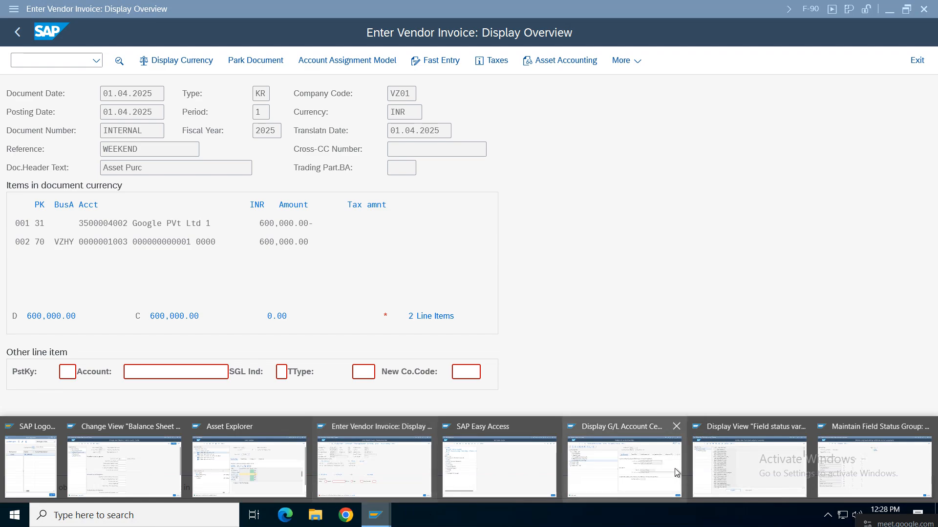
pyautogui.moveTo(669, 469)
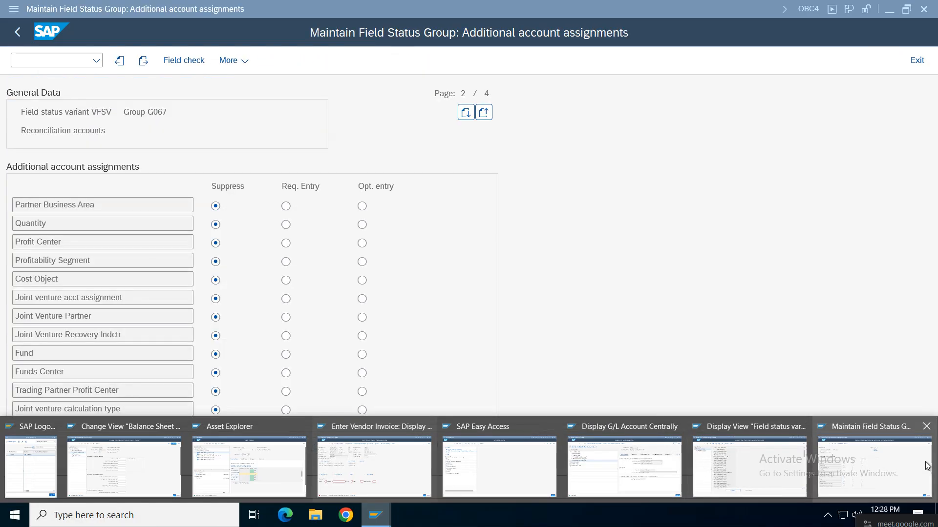
pyautogui.click(927, 465)
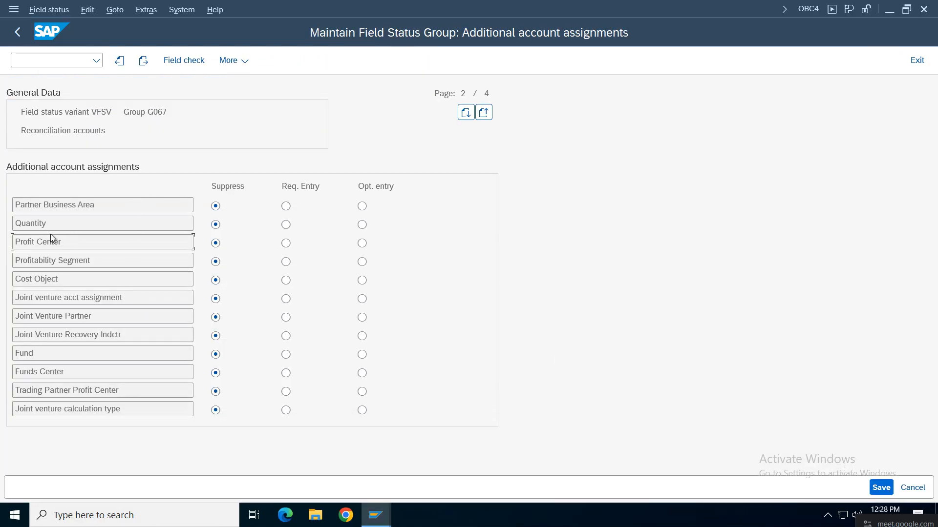
pyautogui.click(362, 244)
pyautogui.click(881, 487)
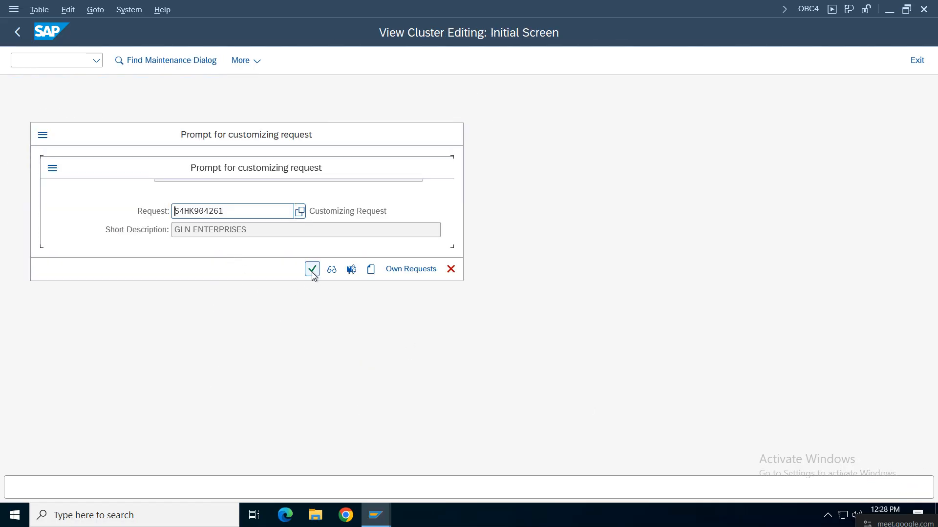
# Step: Open the list of own customizing requests and search it for vz01
pyautogui.click(312, 269)
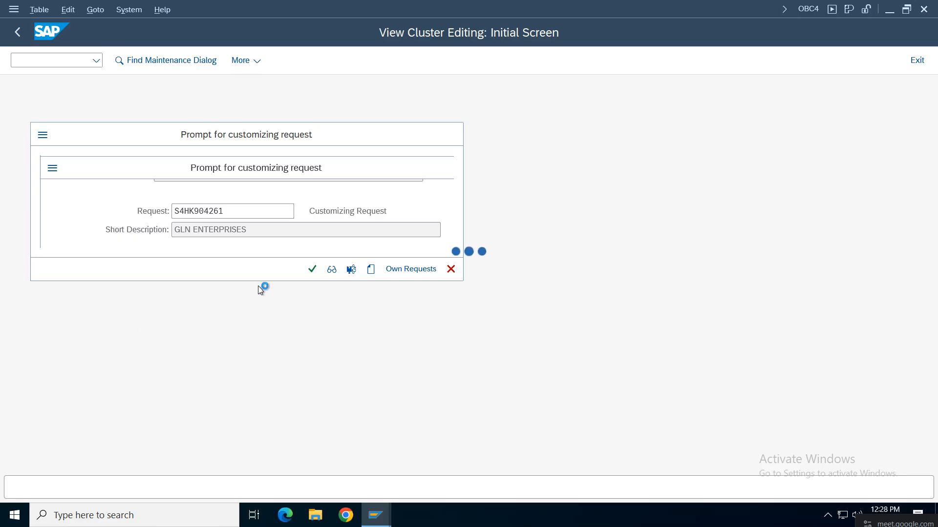
pyautogui.hotkey('ctrl', 'f')
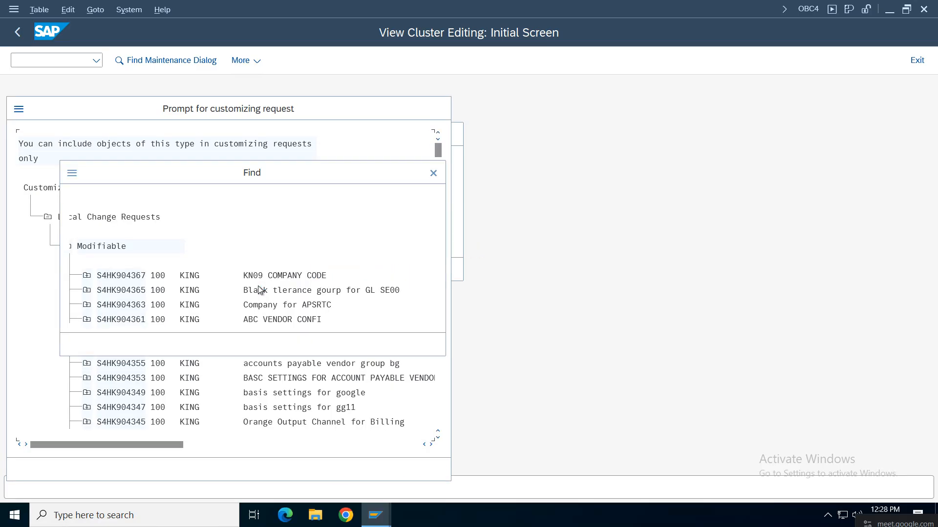
pyautogui.write('v')
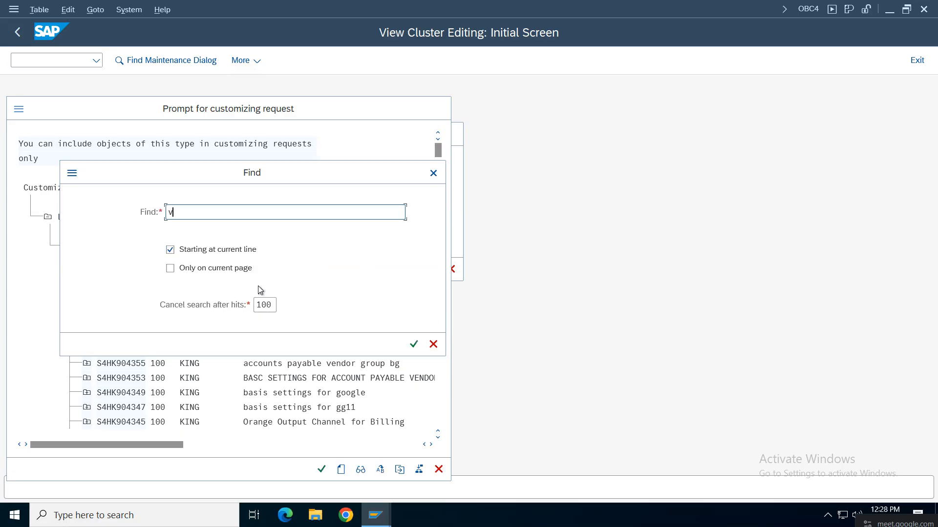
pyautogui.write('z01')
pyautogui.press('Return')
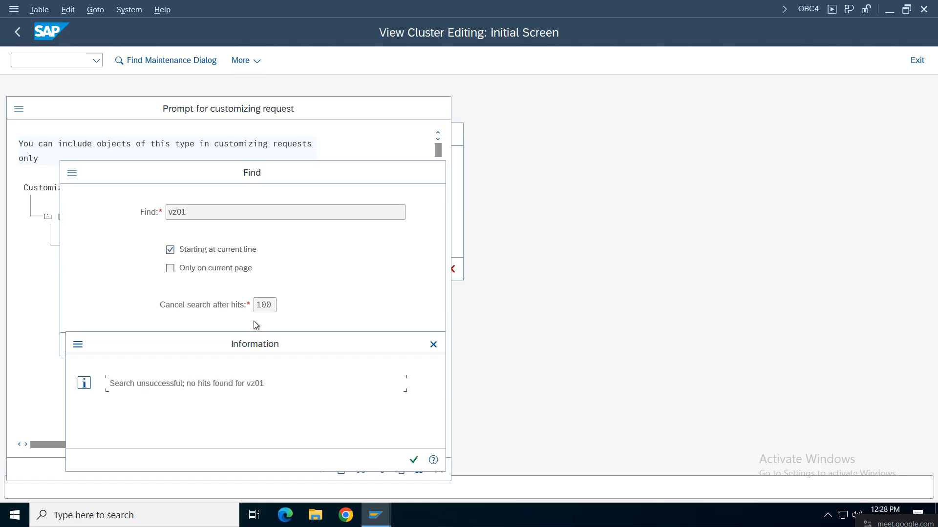
# Step: Search the requests for verizon, choose the Verizon Group request S4HK902876 and confirm it for the field status change
pyautogui.click(434, 343)
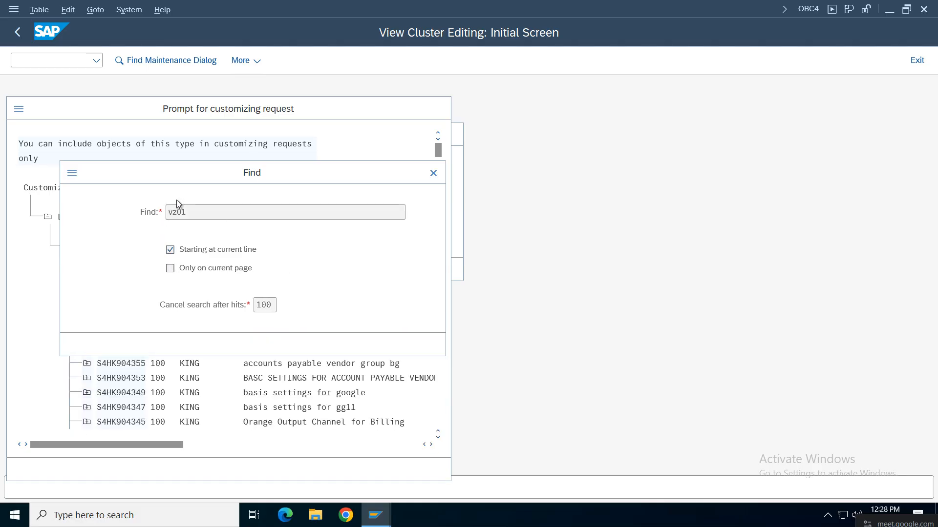
pyautogui.press('BackSpace')
pyautogui.press('BackSpace')
pyautogui.press('BackSpace')
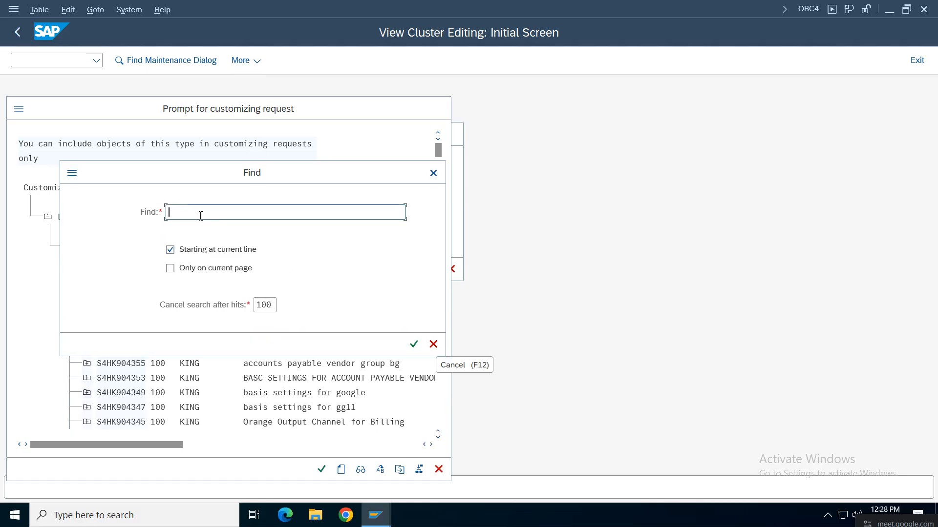
pyautogui.write('verizon')
pyautogui.press('Return')
pyautogui.click(344, 80)
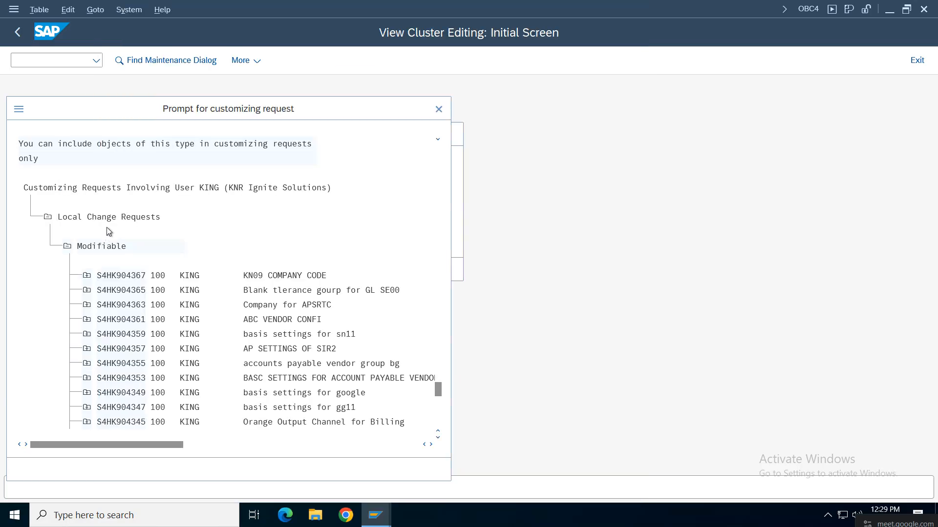
pyautogui.doubleClick(253, 177)
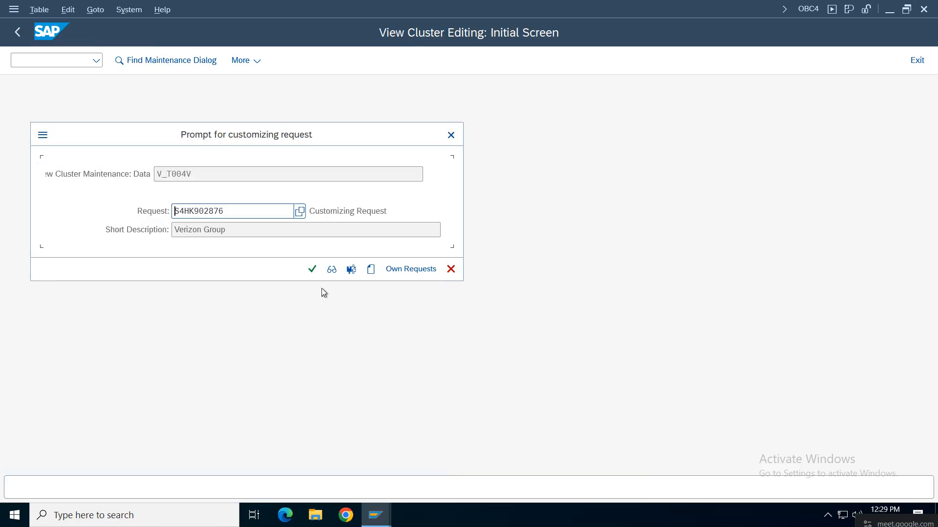
pyautogui.click(311, 269)
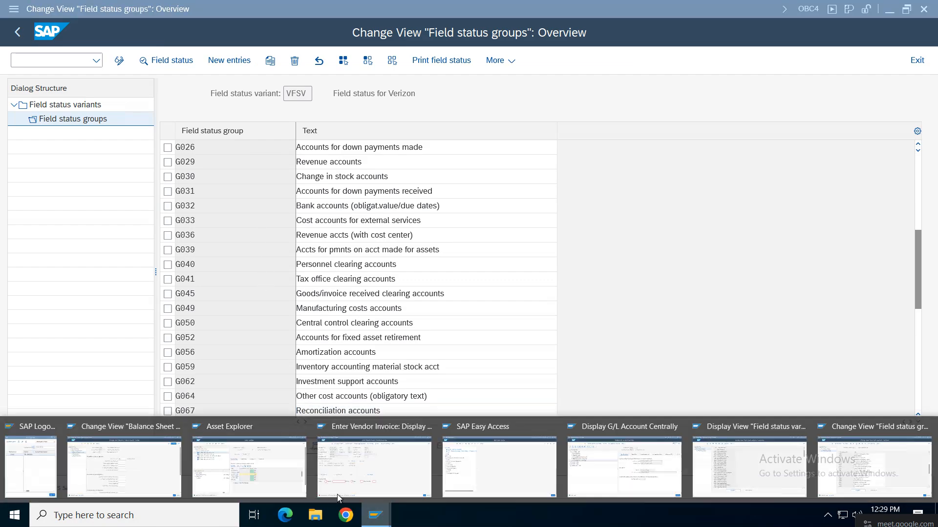
# Step: Look at asset 1 in the Asset Explorer session, return to the F-90 session and retry posting the document
pyautogui.moveTo(375, 515)
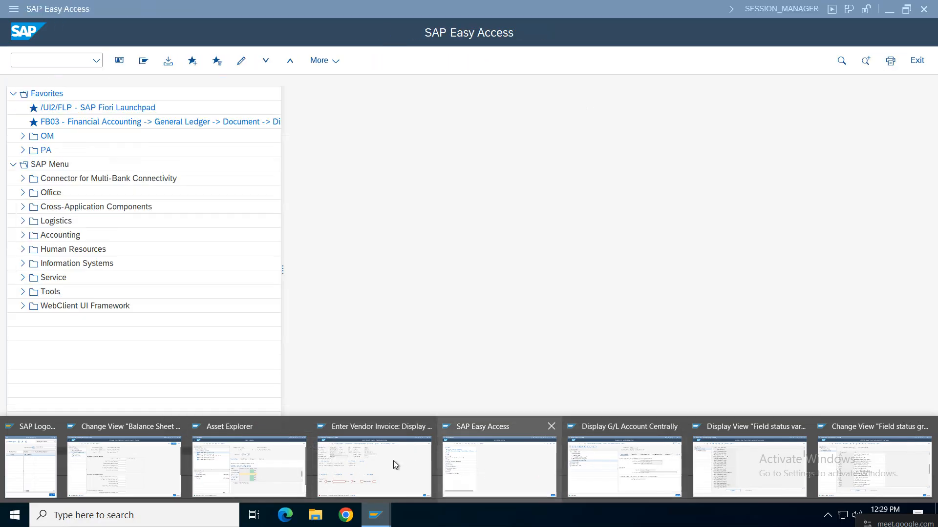
pyautogui.click(247, 468)
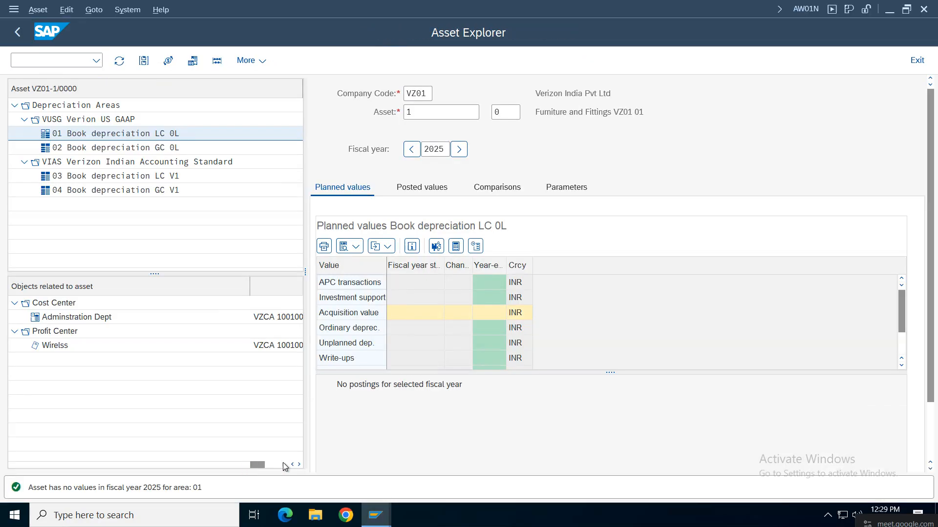
pyautogui.click(379, 515)
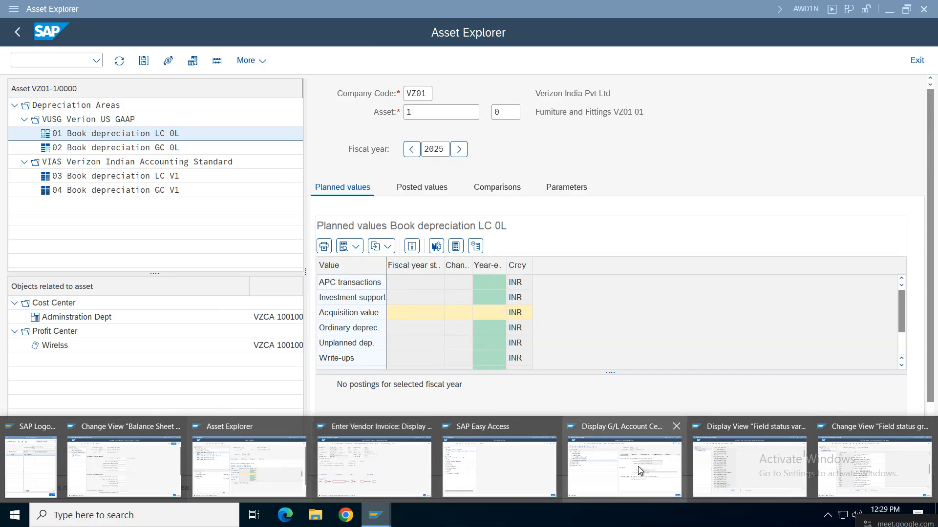
pyautogui.click(374, 467)
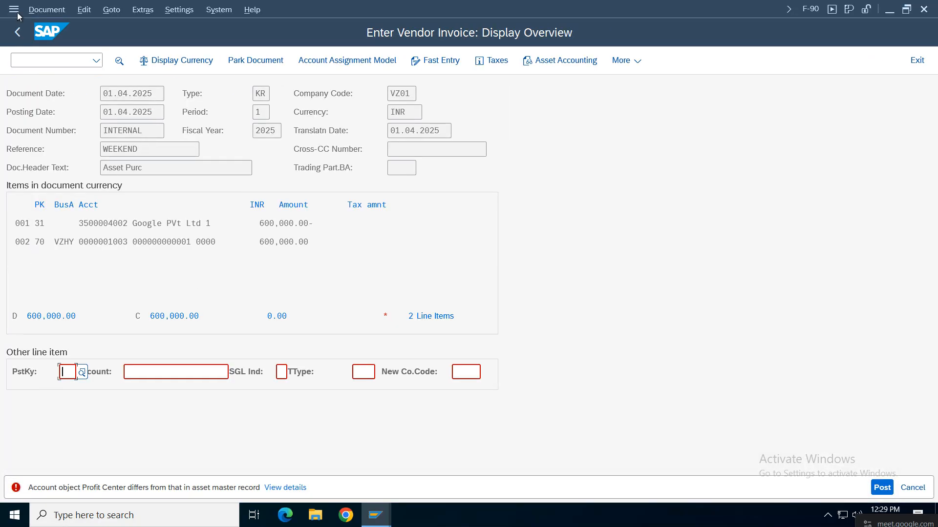
pyautogui.click(41, 10)
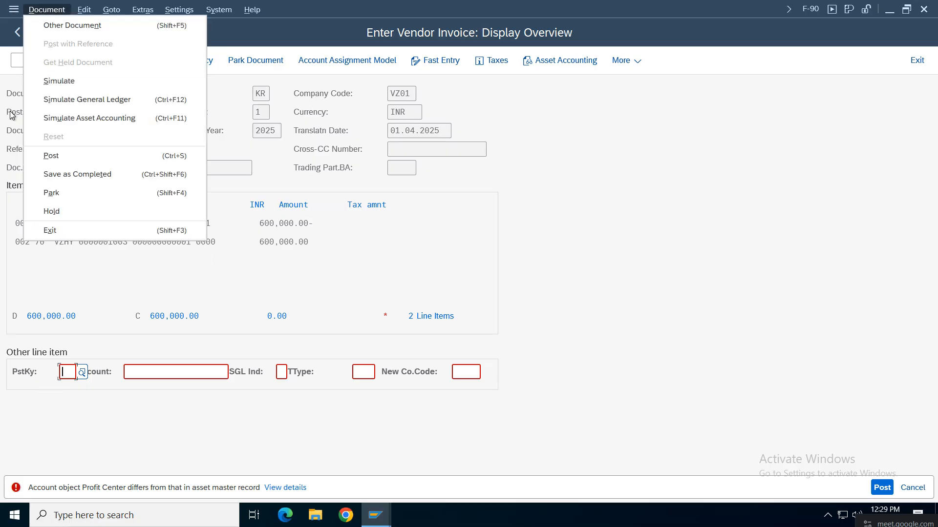
pyautogui.click(51, 161)
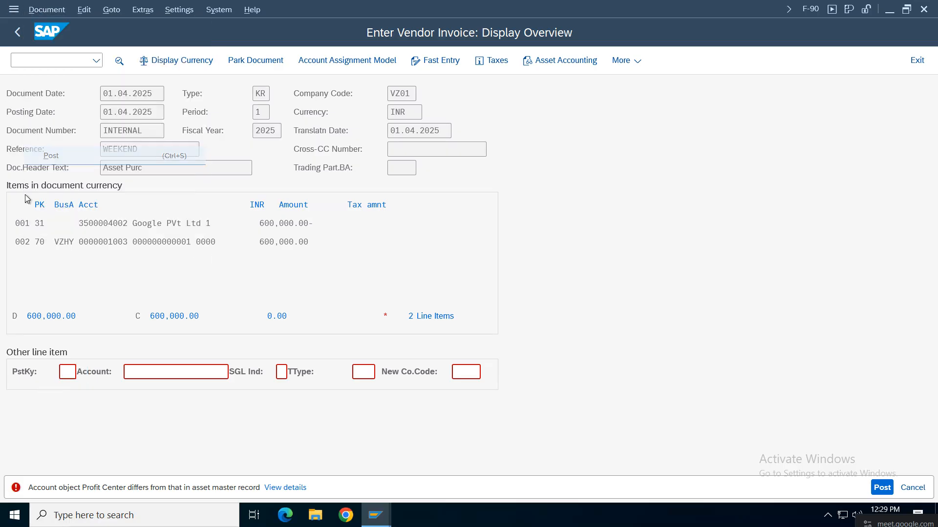
pyautogui.click(41, 10)
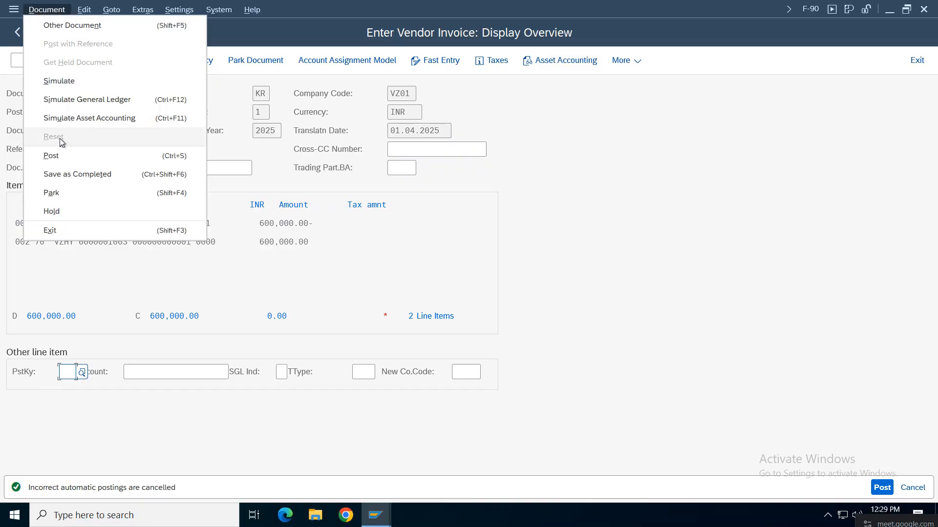
pyautogui.click(51, 156)
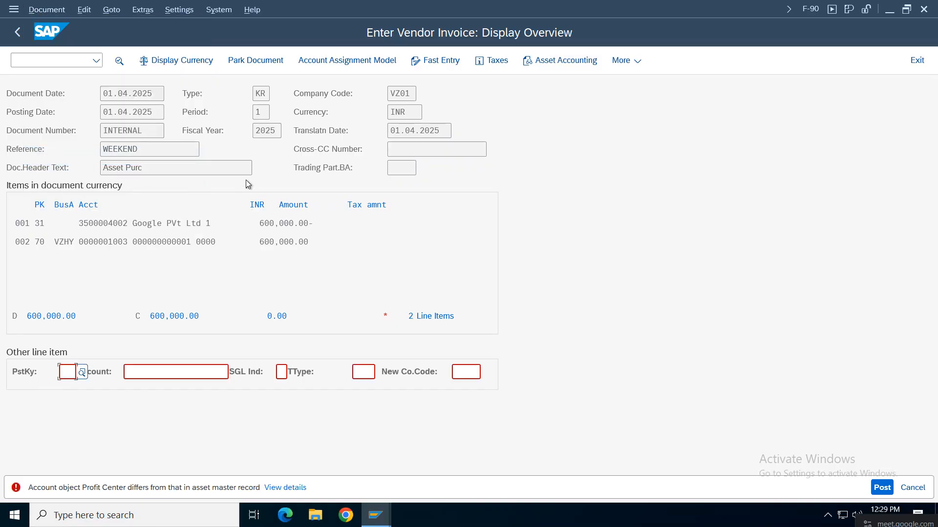
pyautogui.press('Return')
pyautogui.click(46, 10)
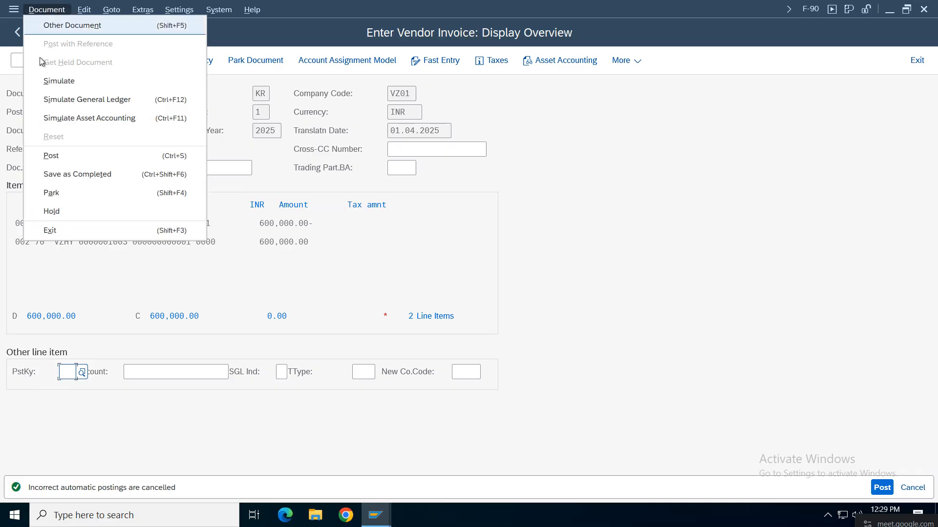
pyautogui.click(52, 156)
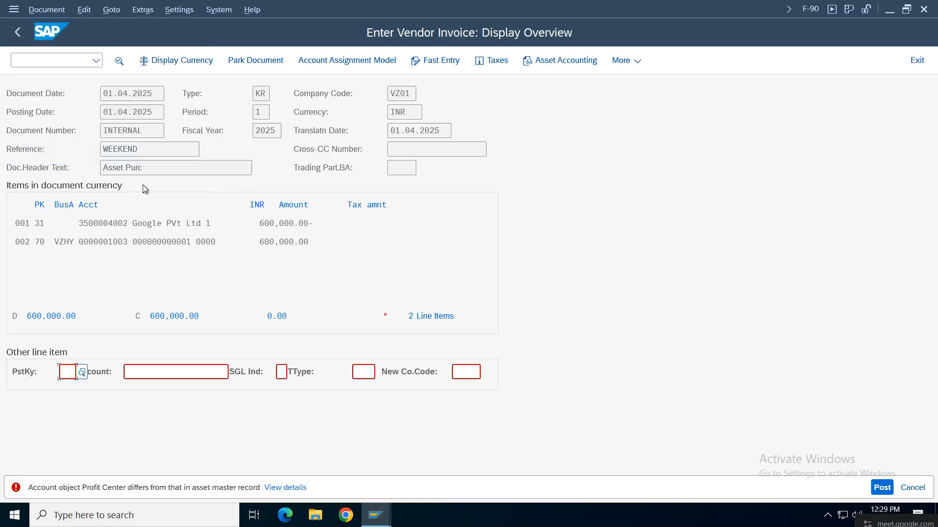
pyautogui.press('Return')
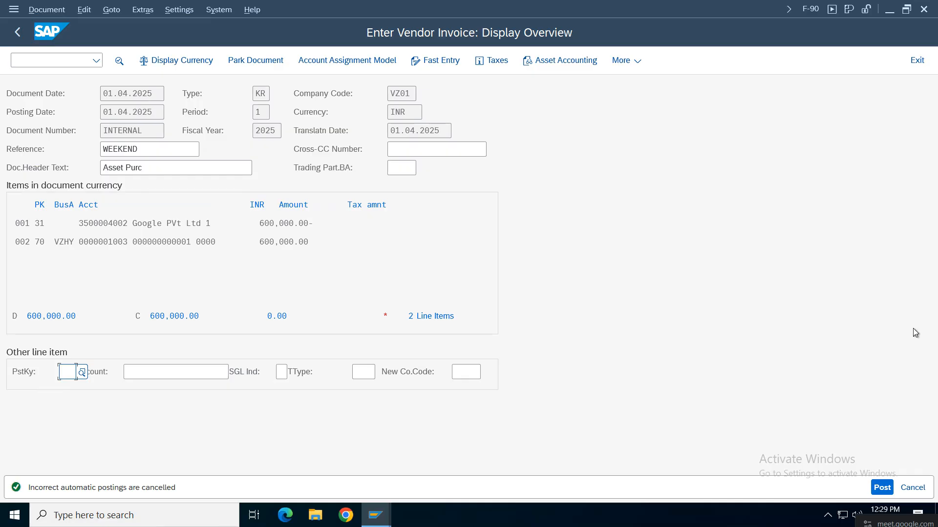
# Step: Cancel the F-90 document entry and confirm discarding its data
pyautogui.click(912, 487)
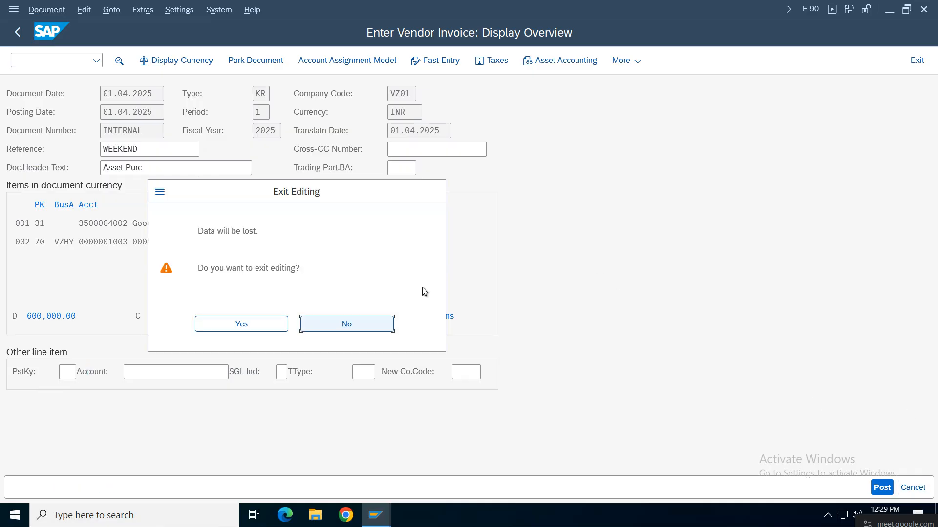
pyautogui.click(252, 324)
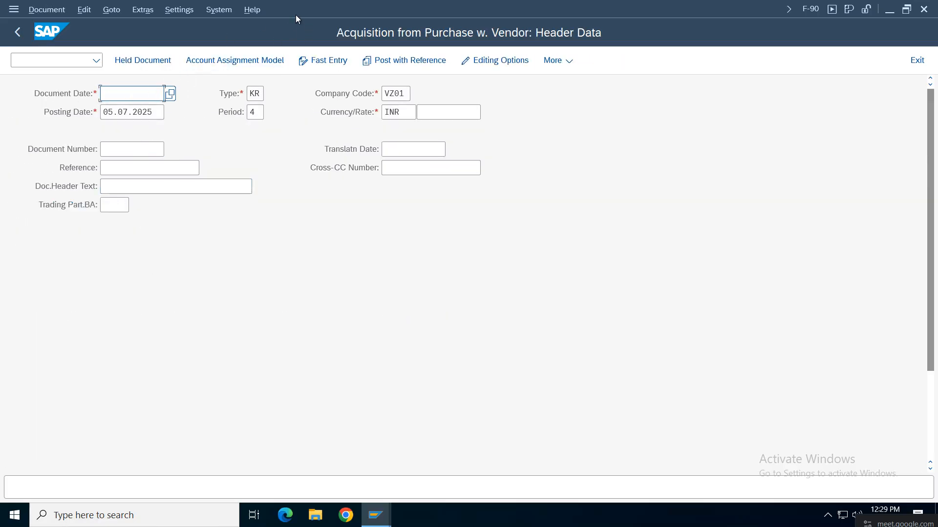
pyautogui.click(132, 94)
pyautogui.click(153, 112)
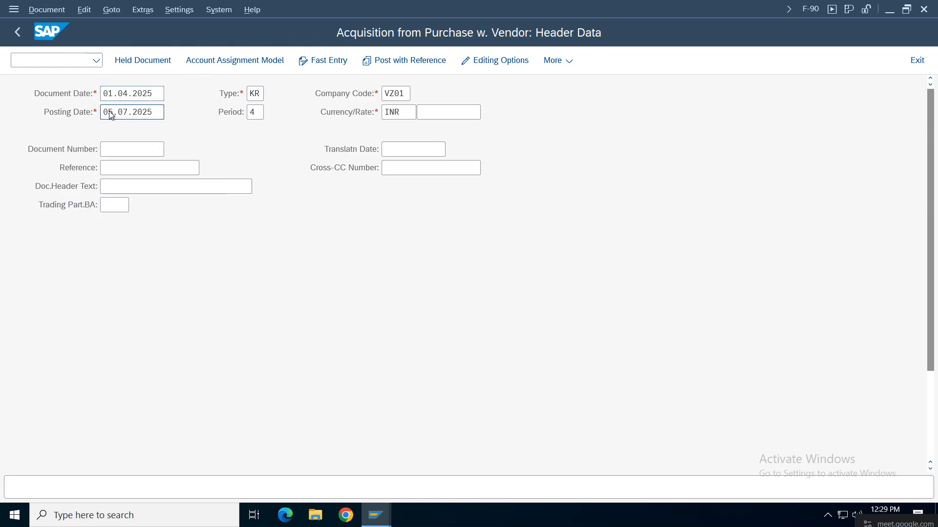
pyautogui.press('Return')
pyautogui.click(373, 268)
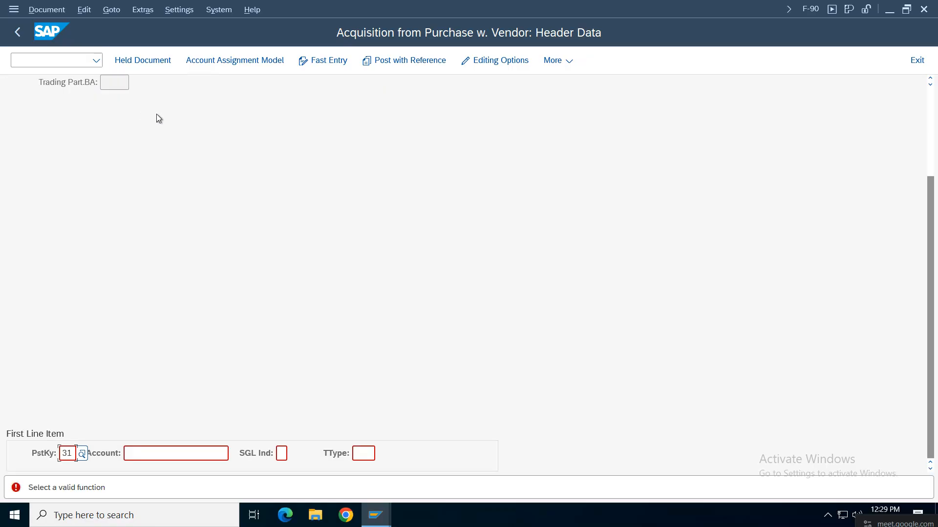
pyautogui.click(906, 9)
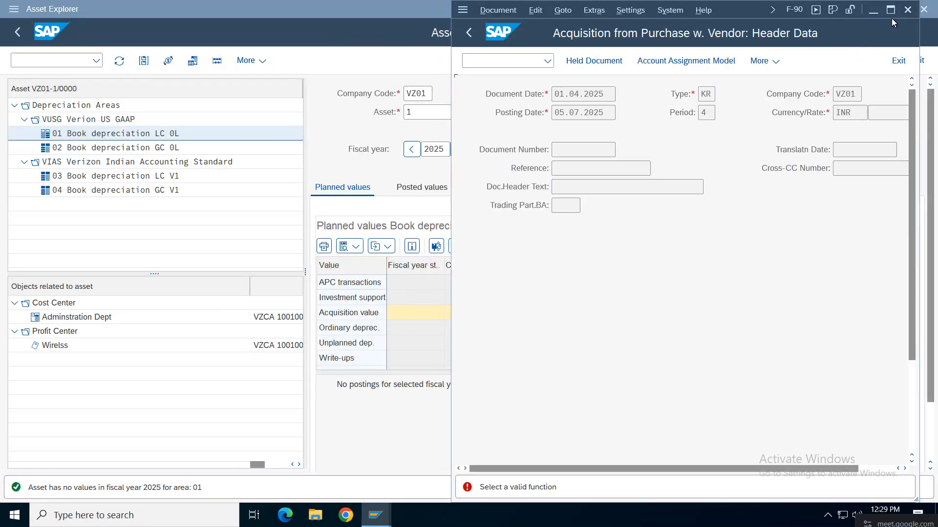
pyautogui.click(906, 9)
# Step: Exit the F-90 transaction, confirm leaving it, and restart the external asset acquisition with vendor
pyautogui.click(918, 58)
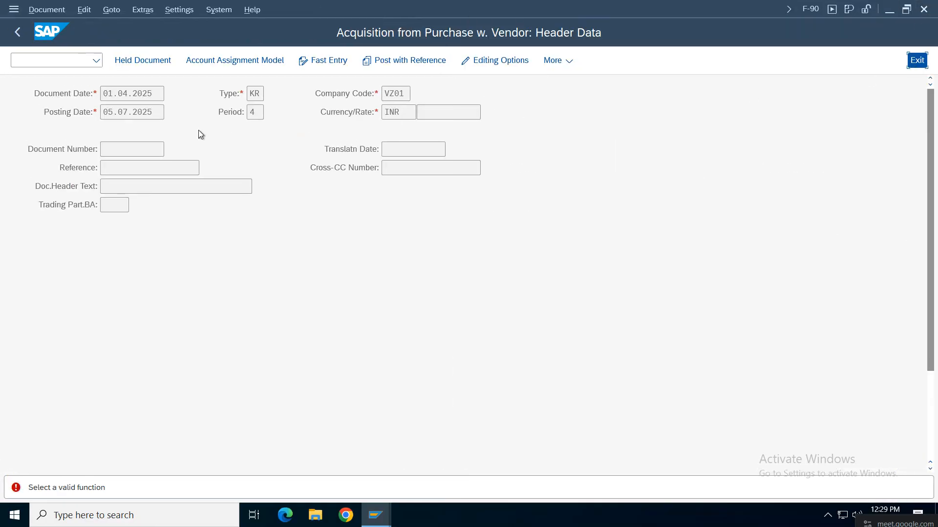
pyautogui.click(224, 326)
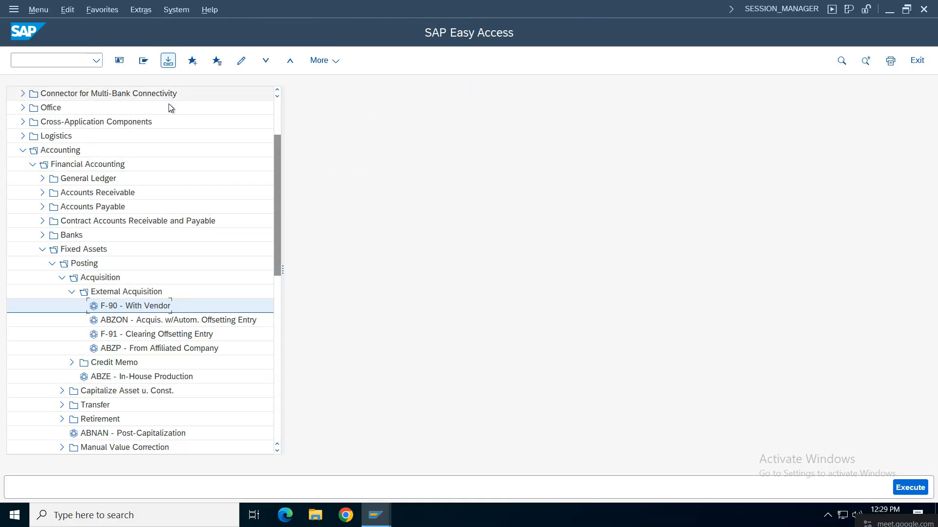
pyautogui.doubleClick(117, 304)
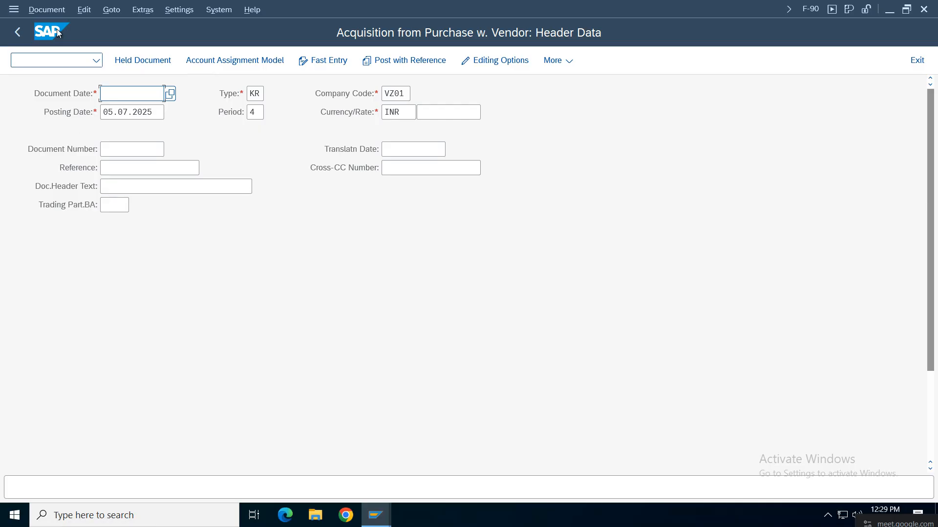
# Step: Set both the document date and the posting date to 01.04.2025
pyautogui.click(137, 94)
pyautogui.click(147, 115)
pyautogui.click(151, 117)
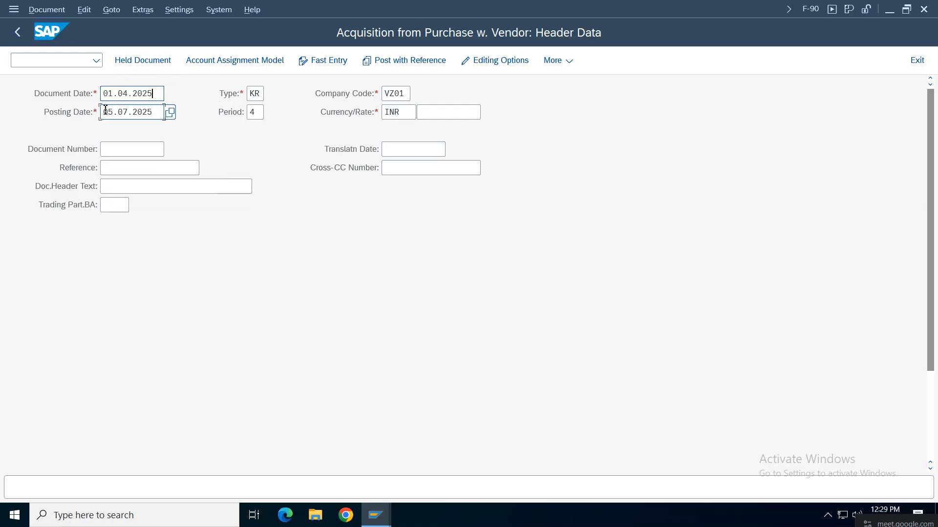
pyautogui.hotkey('shift', 'End')
pyautogui.press('Delete')
pyautogui.click(122, 134)
# Step: Enter Asset Purc as both the reference and the document header text
pyautogui.click(117, 168)
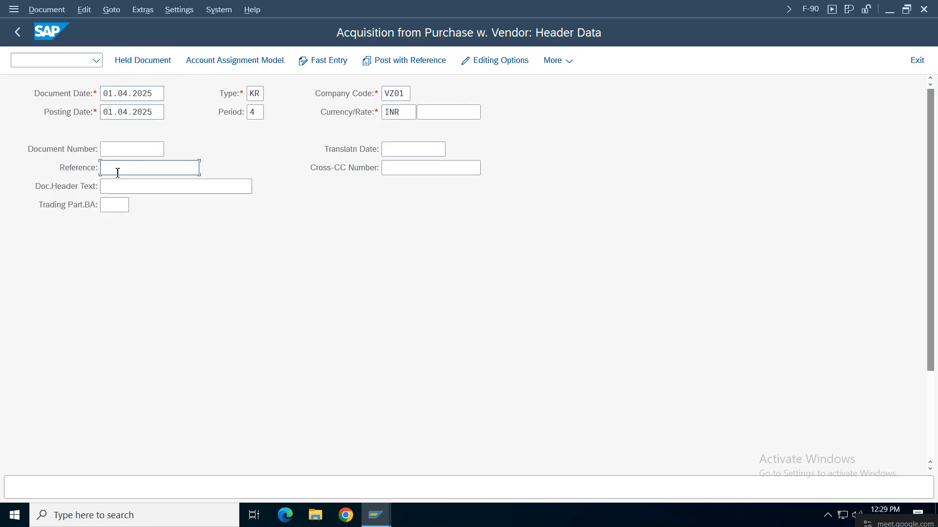
pyautogui.click(115, 184)
pyautogui.click(117, 188)
pyautogui.click(110, 205)
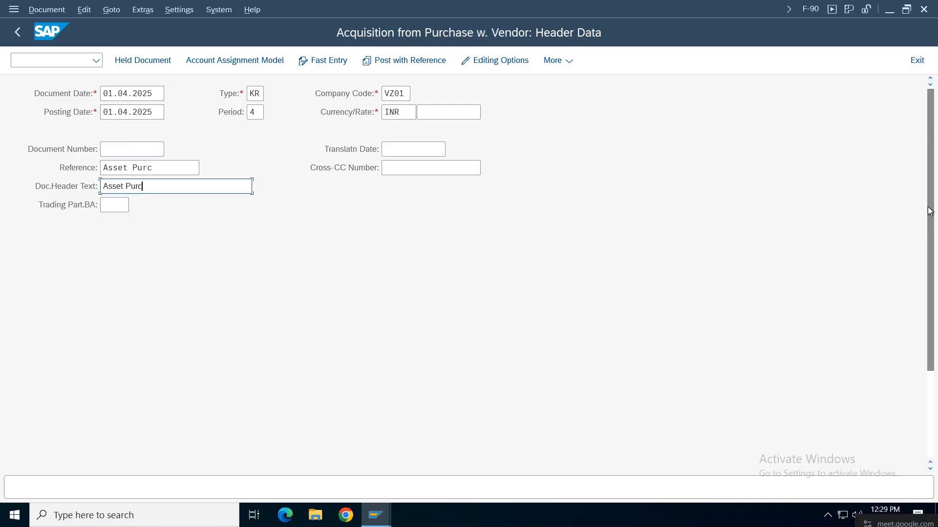
# Step: Choose the Google PVt Ltd 1 vendor account for the first line item with posting key 31 and continue past the period warning
pyautogui.scroll(-5, 111, 205)
pyautogui.click(146, 455)
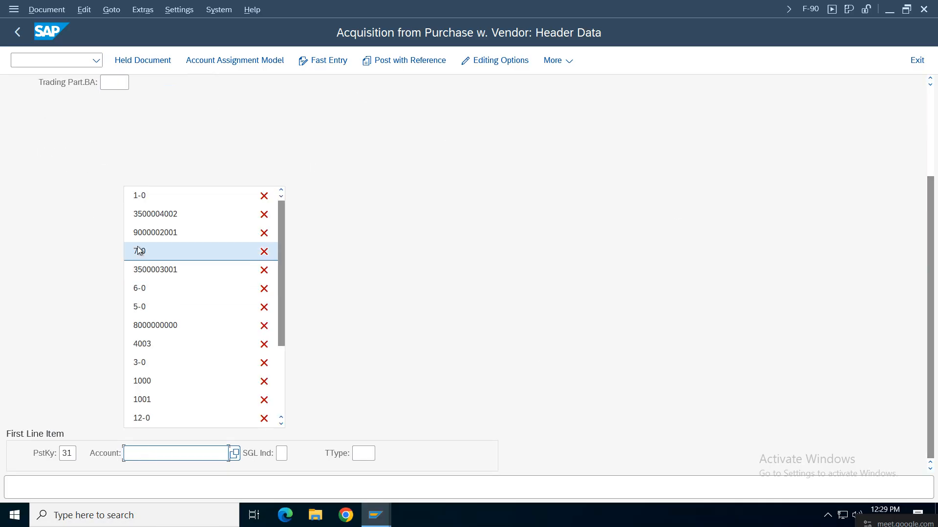
pyautogui.click(157, 214)
pyautogui.press('Return')
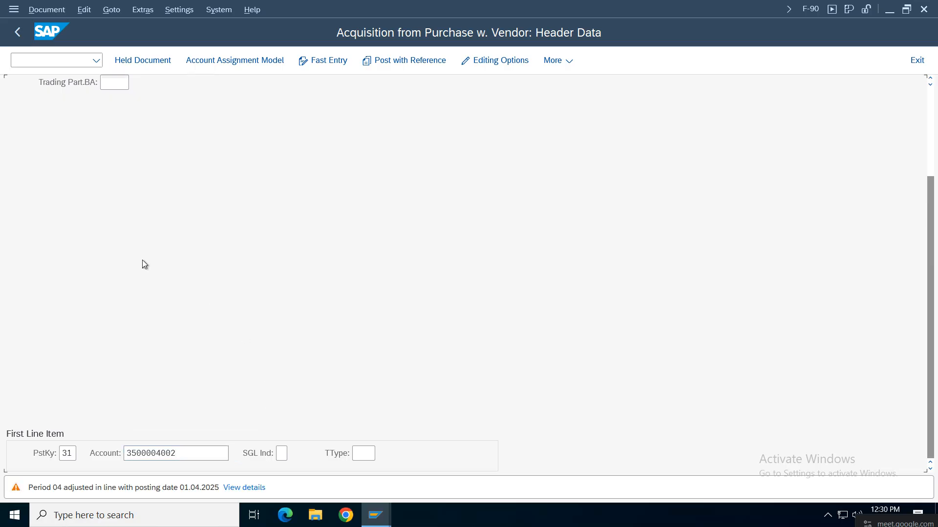
pyautogui.press('Return')
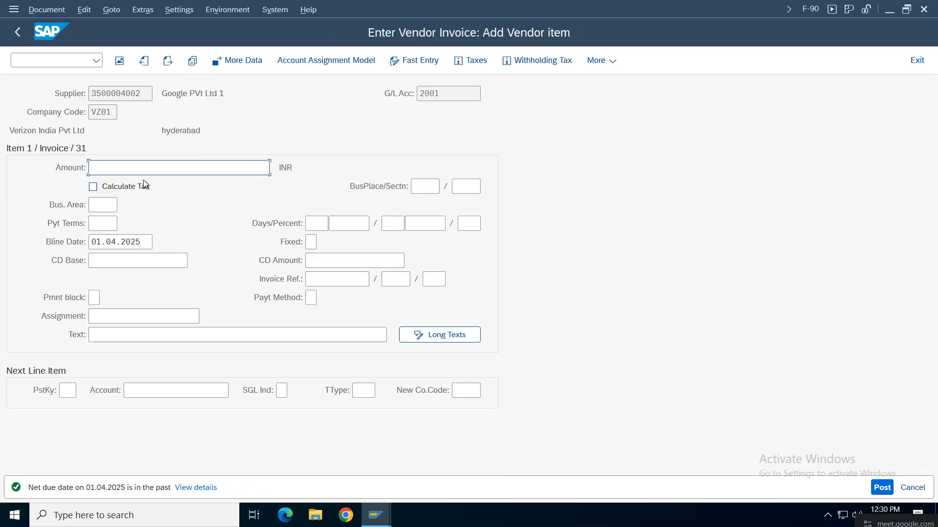
# Step: Fill in the vendor item with amount 600000, text Asset Acqusition and payment terms 0001
pyautogui.write('600000')
pyautogui.click(111, 335)
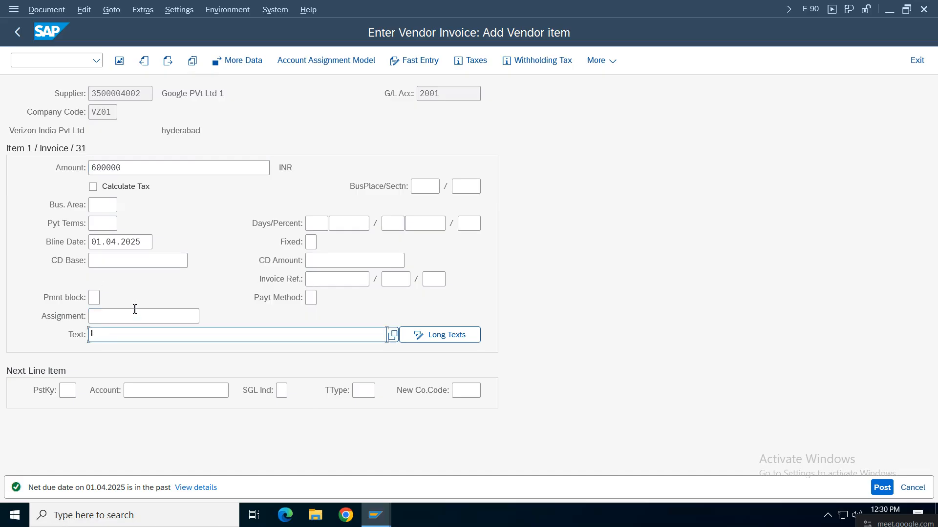
pyautogui.click(117, 78)
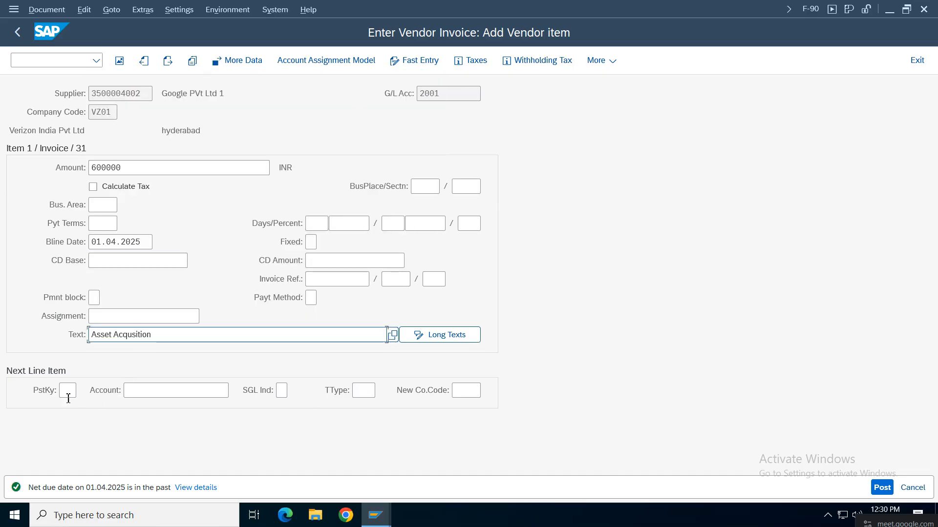
pyautogui.click(109, 220)
pyautogui.press('space')
pyautogui.click(105, 240)
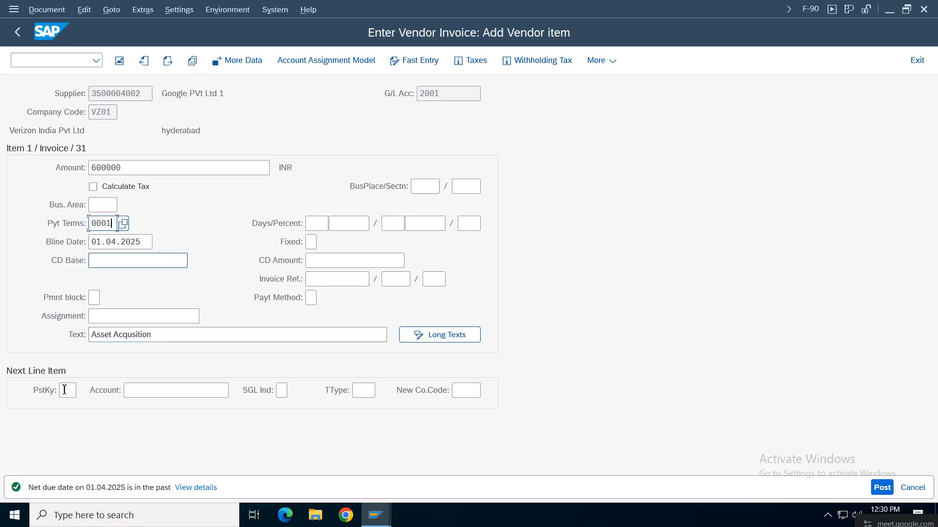
# Step: Add the next line item with posting key 70, asset 1-0 and transaction type 100, accepting the due date warnings
pyautogui.click(64, 389)
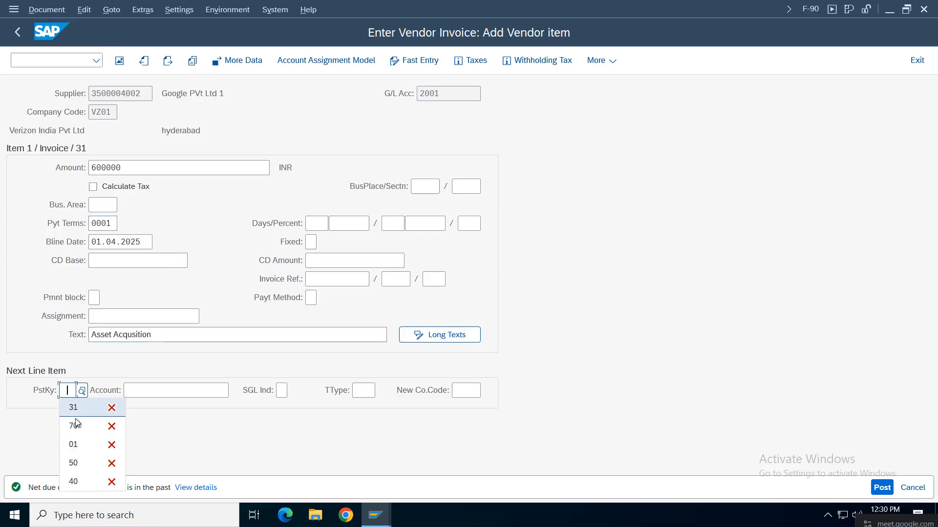
pyautogui.click(76, 424)
pyautogui.click(166, 390)
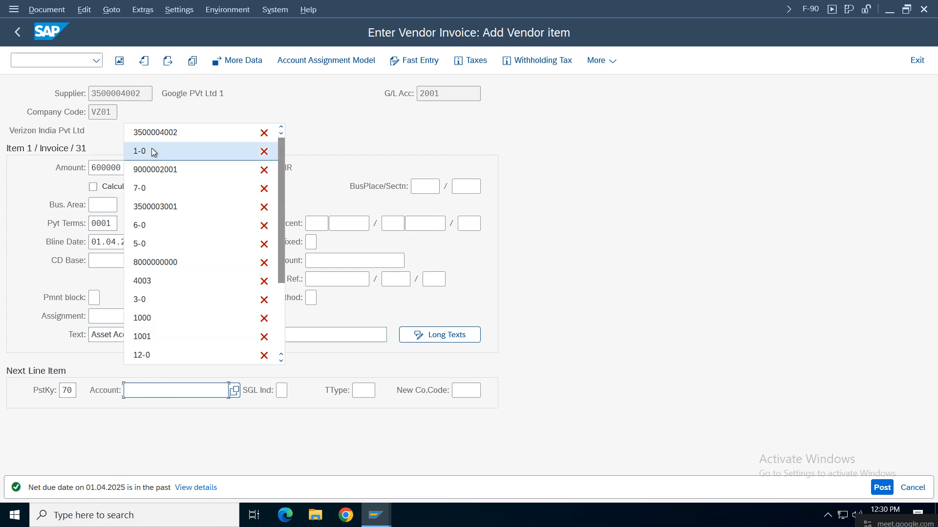
pyautogui.click(154, 152)
pyautogui.click(363, 390)
pyautogui.click(361, 408)
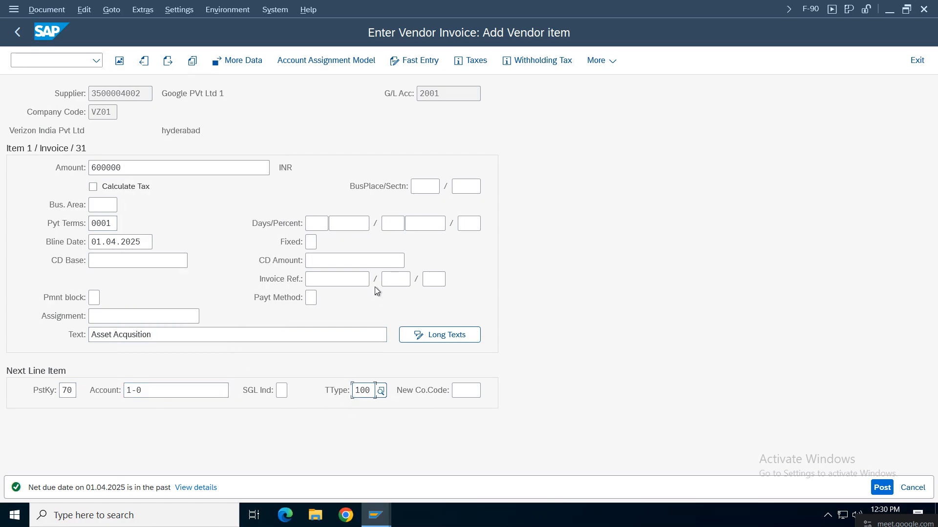
pyautogui.press('Return')
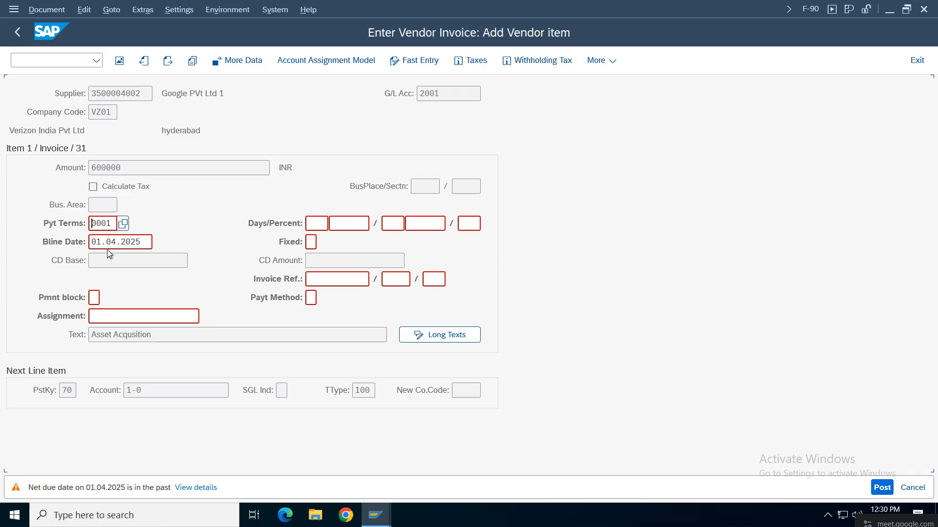
pyautogui.press('Return')
pyautogui.press('Return')
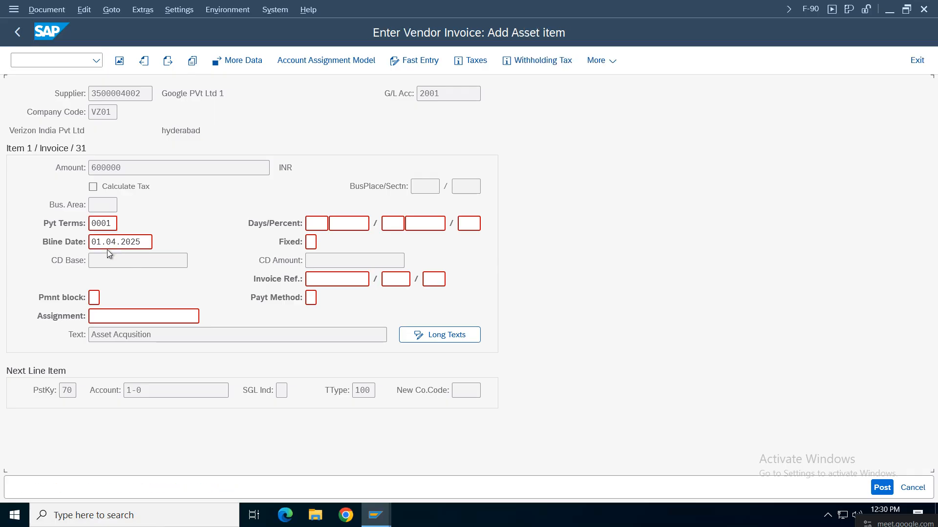
# Step: Enter amount 600000 and the text Asset Acqusition for the asset item
pyautogui.press('space')
pyautogui.click(114, 203)
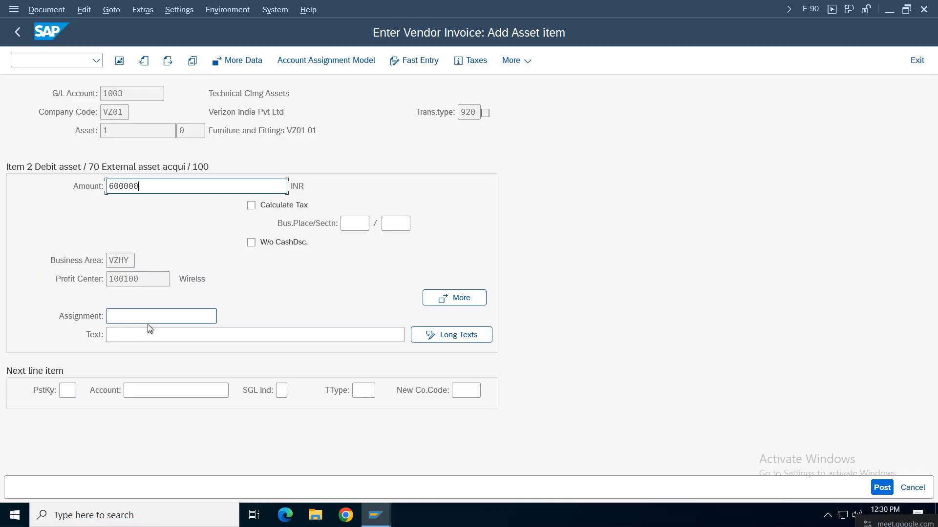
pyautogui.click(137, 335)
pyautogui.press('space')
pyautogui.click(132, 78)
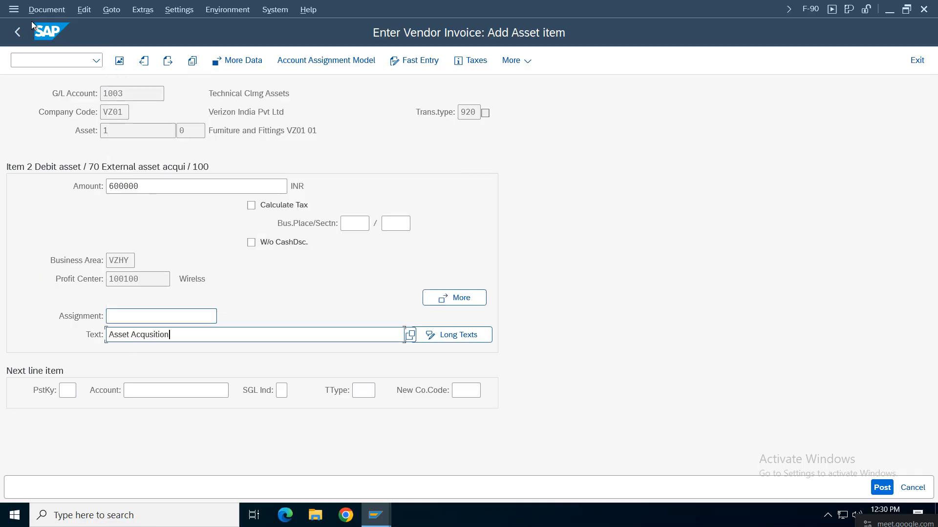
# Step: Try to post the asset acquisition document and open the details of the resulting message
pyautogui.click(46, 9)
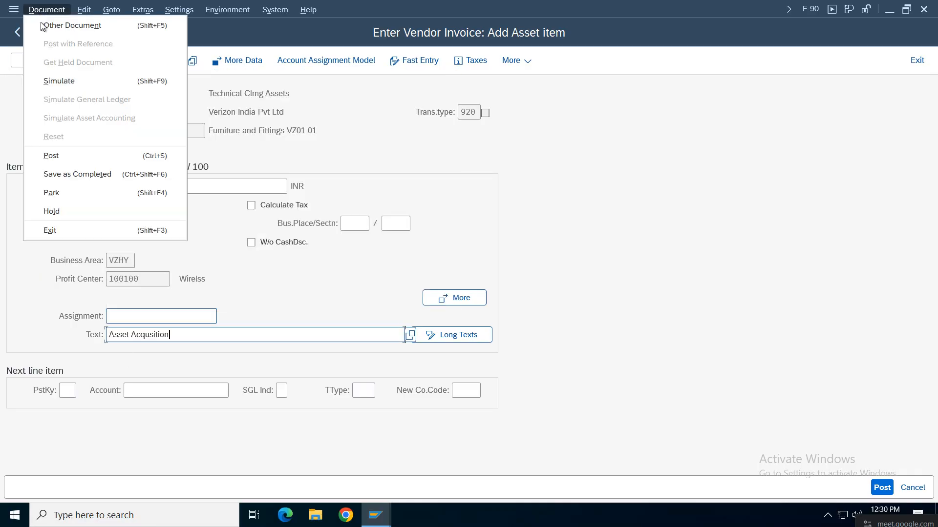
pyautogui.click(51, 156)
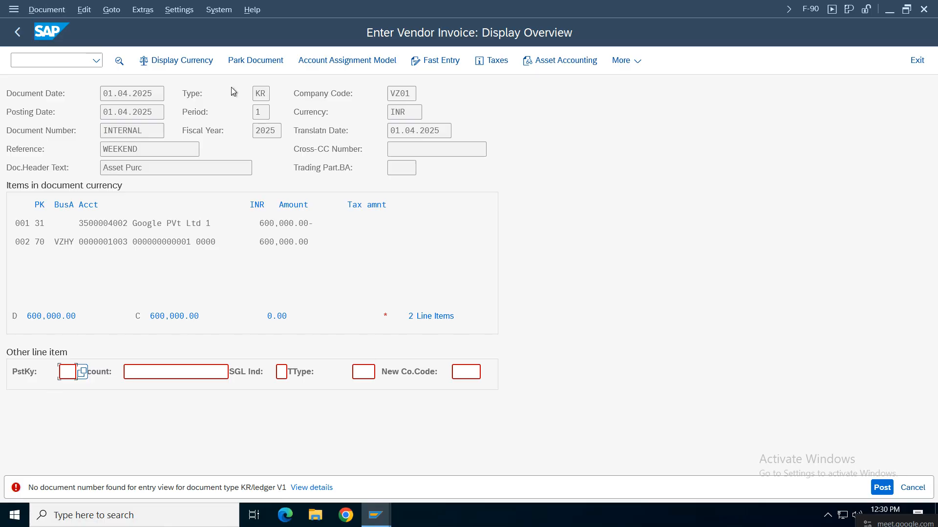
pyautogui.doubleClick(267, 94)
pyautogui.click(310, 491)
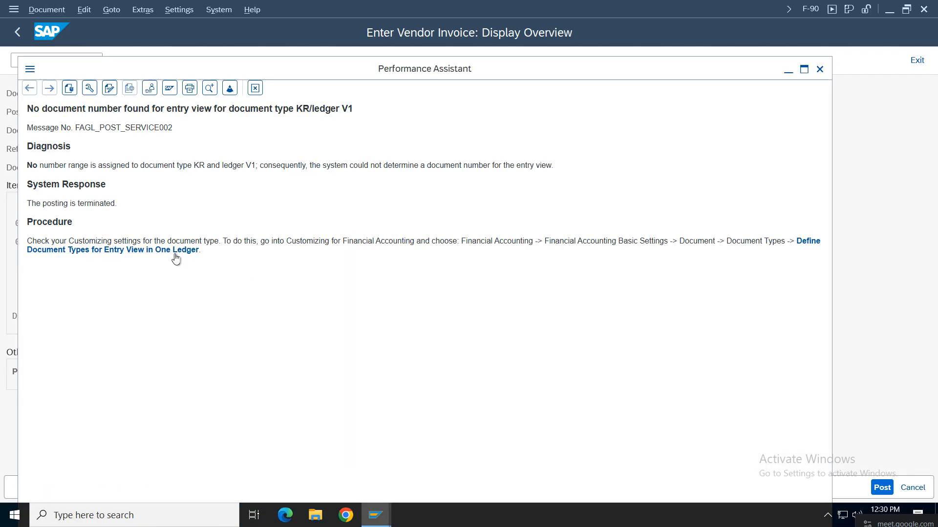
# Step: Follow the message's customizing link and open Define Document Types in a Ledger for ledger V1
pyautogui.click(175, 254)
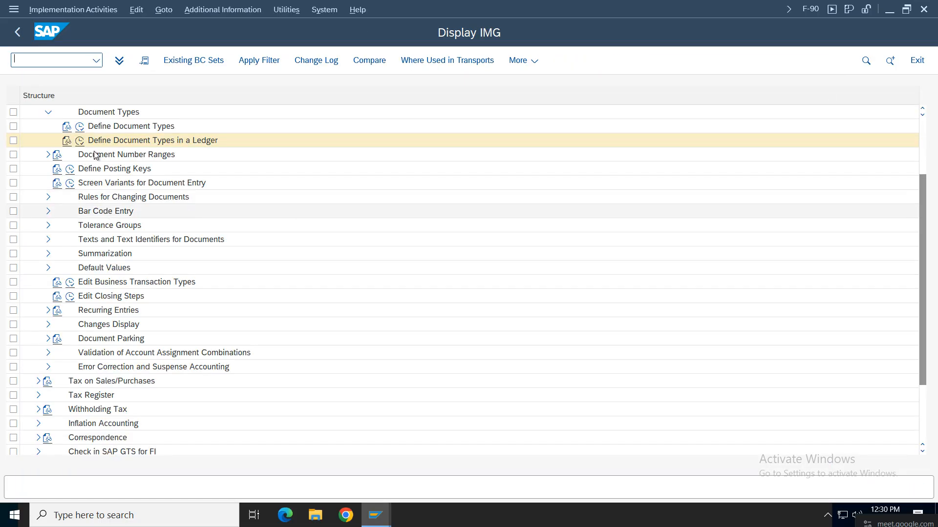
pyautogui.click(79, 141)
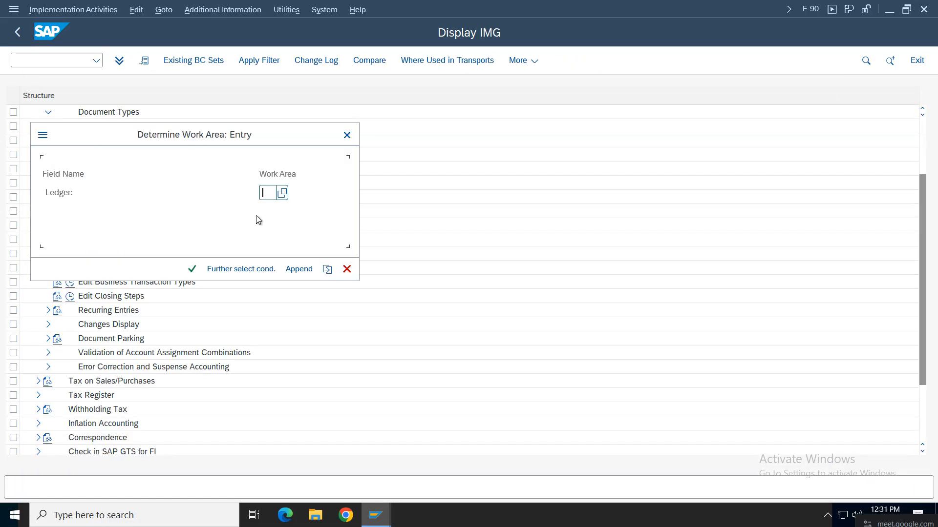
pyautogui.click(273, 247)
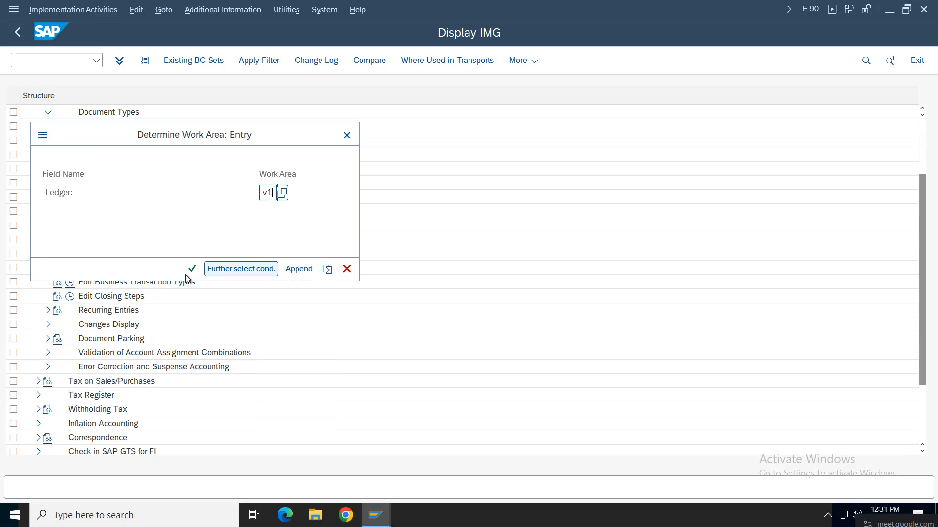
pyautogui.click(191, 269)
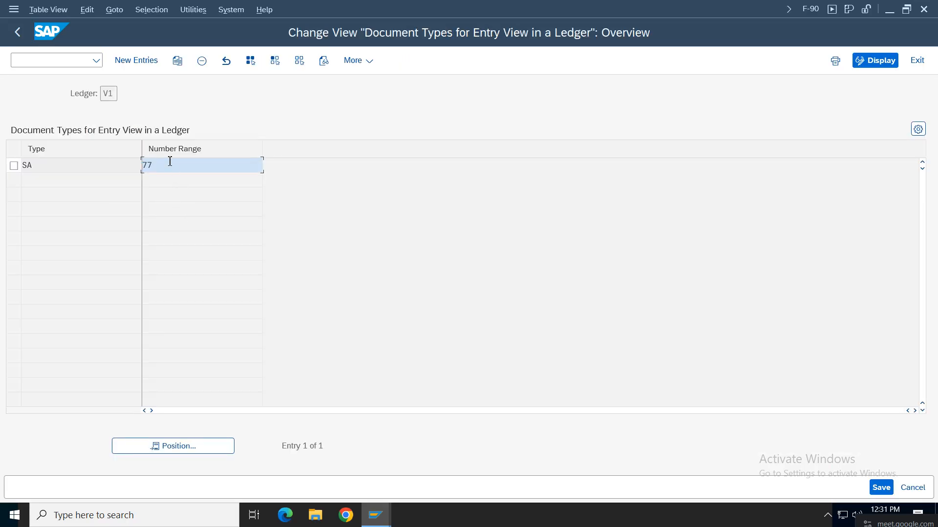
# Step: Add document type KR with number range 77 to ledger V1 and save it under customizing request S4HK902876
pyautogui.click(136, 60)
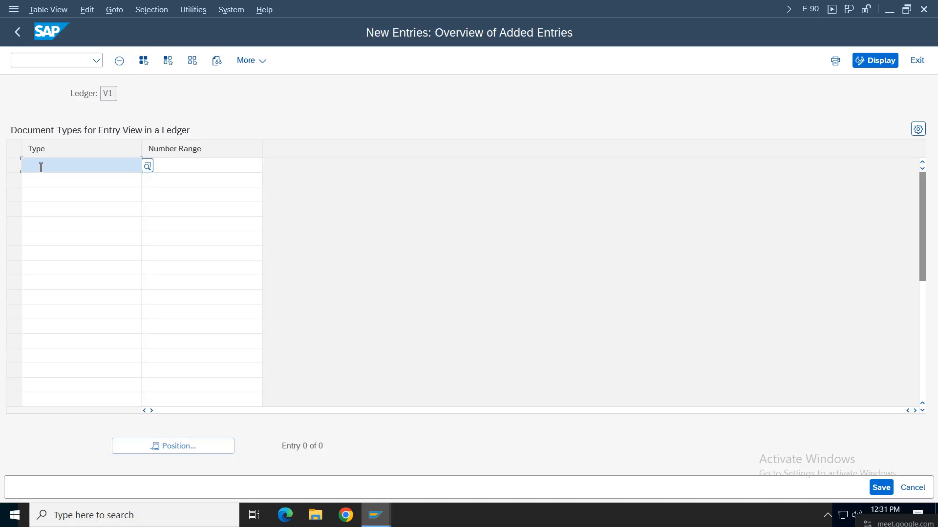
pyautogui.click(41, 168)
pyautogui.click(49, 171)
pyautogui.write('kr')
pyautogui.press('Tab')
pyautogui.write('77')
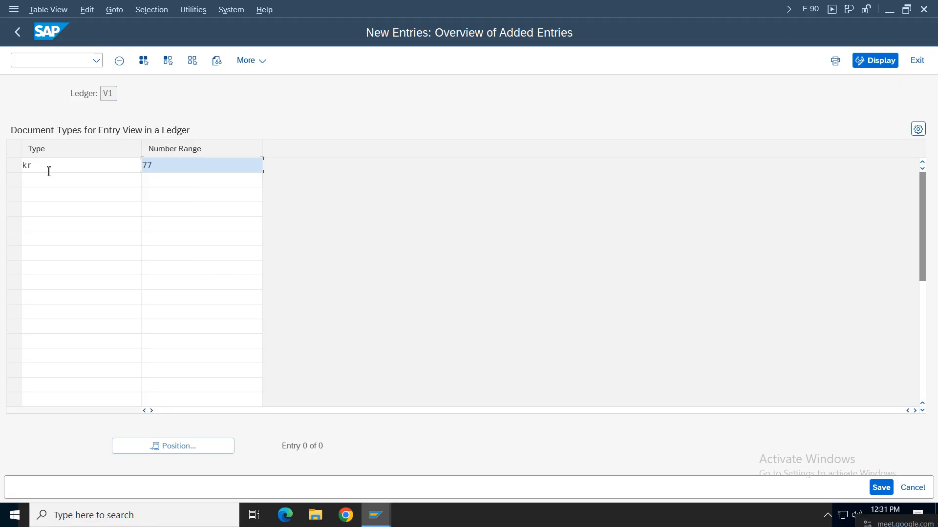
pyautogui.press('Return')
pyautogui.hotkey('ctrl', 's')
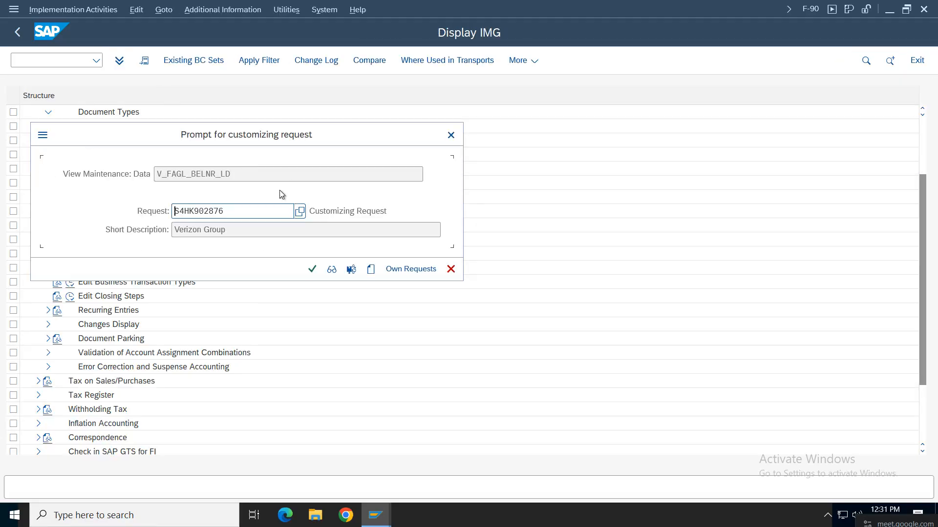
pyautogui.click(312, 270)
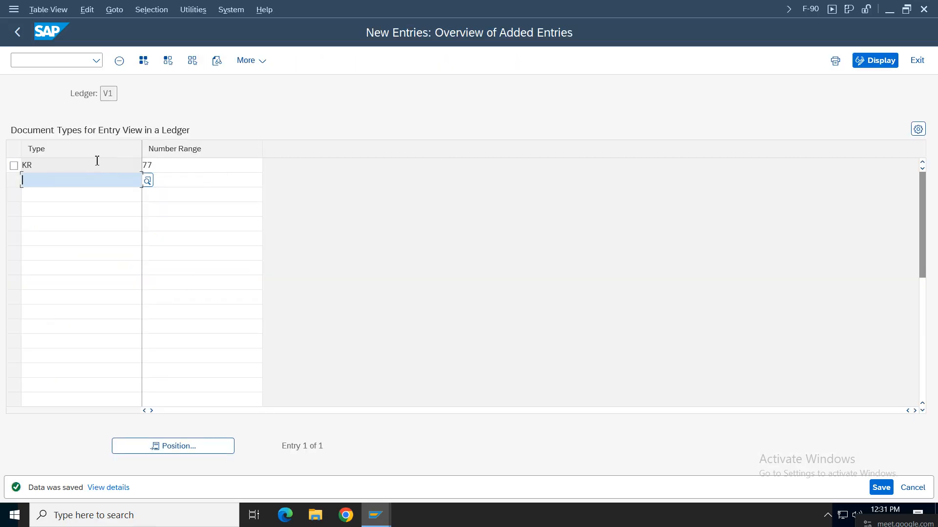
# Step: Leave the ledger document types configuration and return to the vendor invoice overview
pyautogui.press('F3')
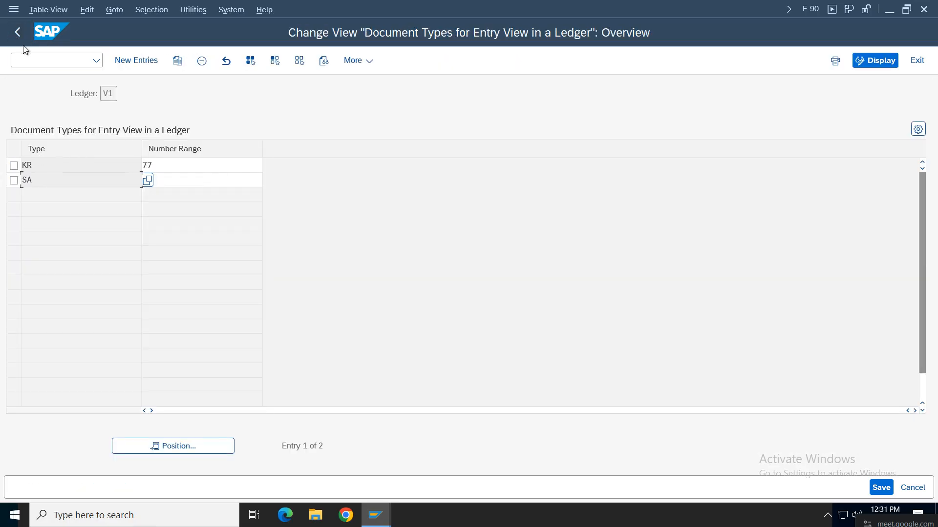
pyautogui.press('F3')
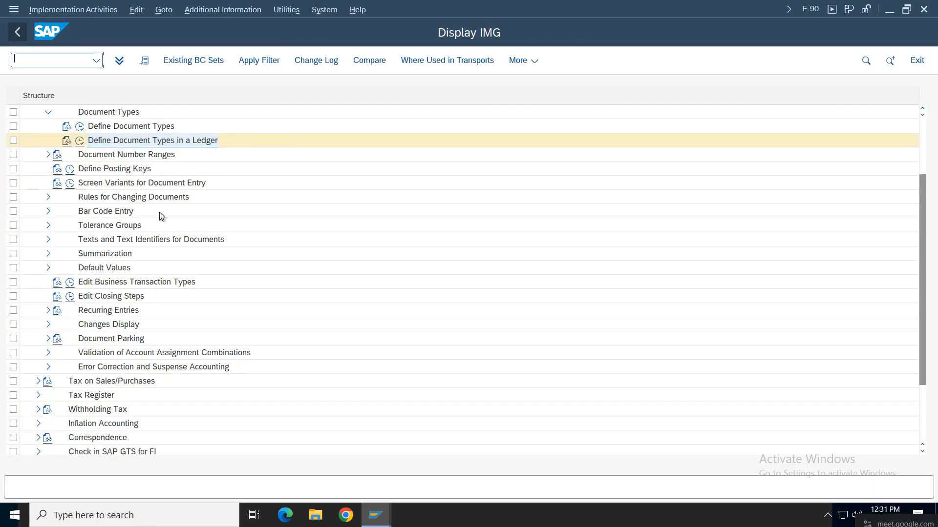
pyautogui.click(15, 35)
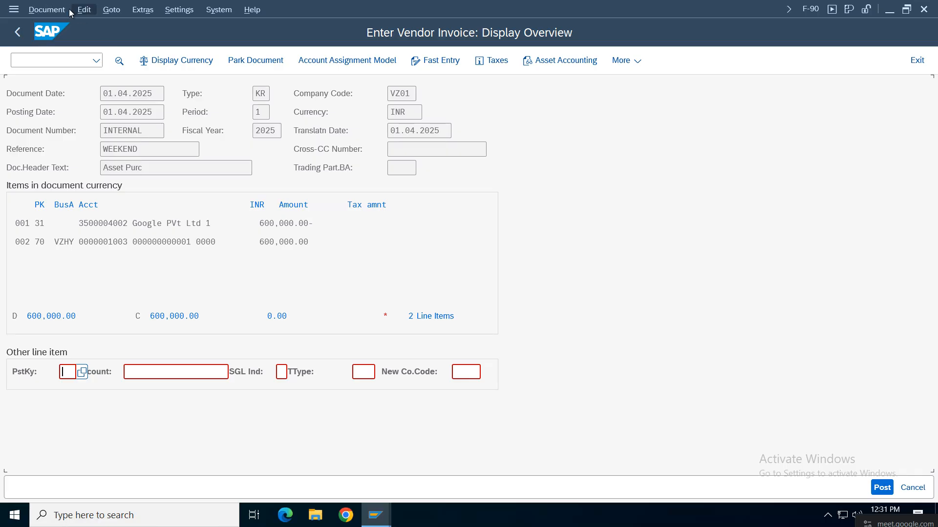
# Step: Simulate the vendor invoice for the asset acquisition again and post it
pyautogui.click(68, 9)
pyautogui.click(59, 80)
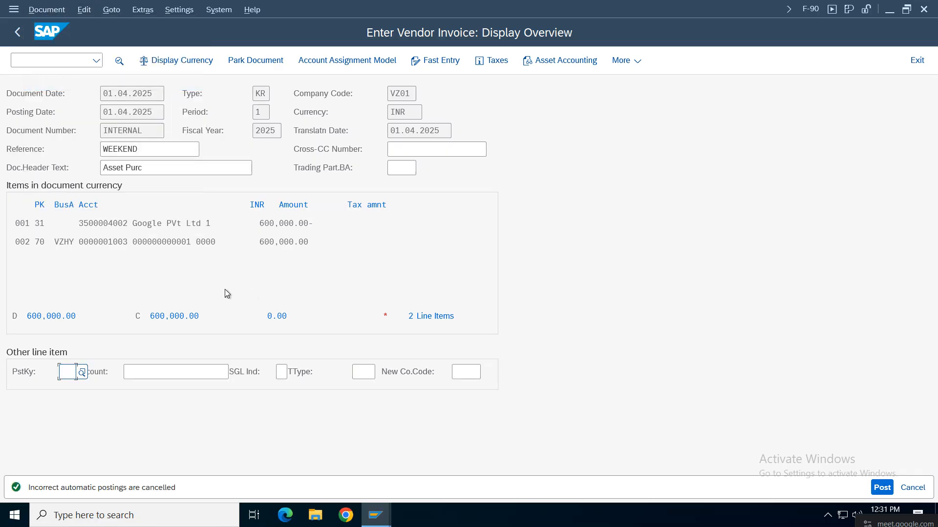
pyautogui.click(48, 10)
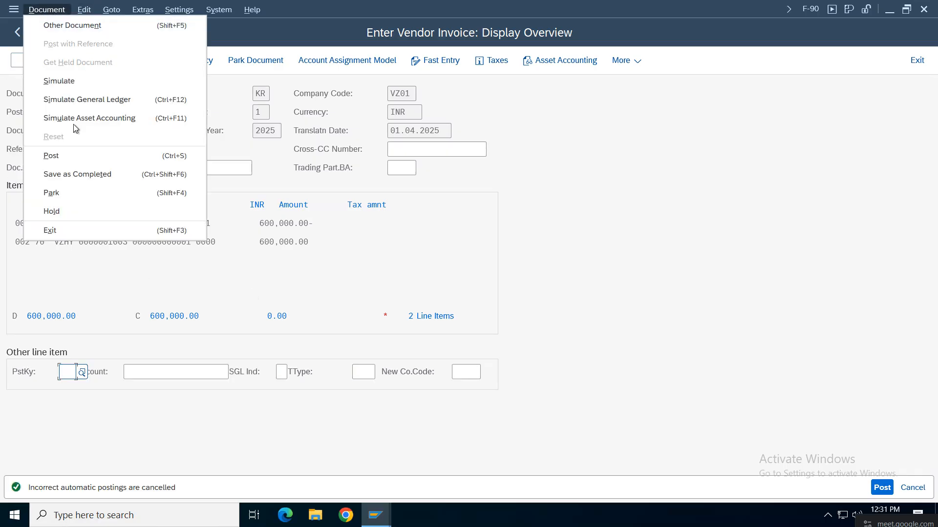
pyautogui.click(57, 81)
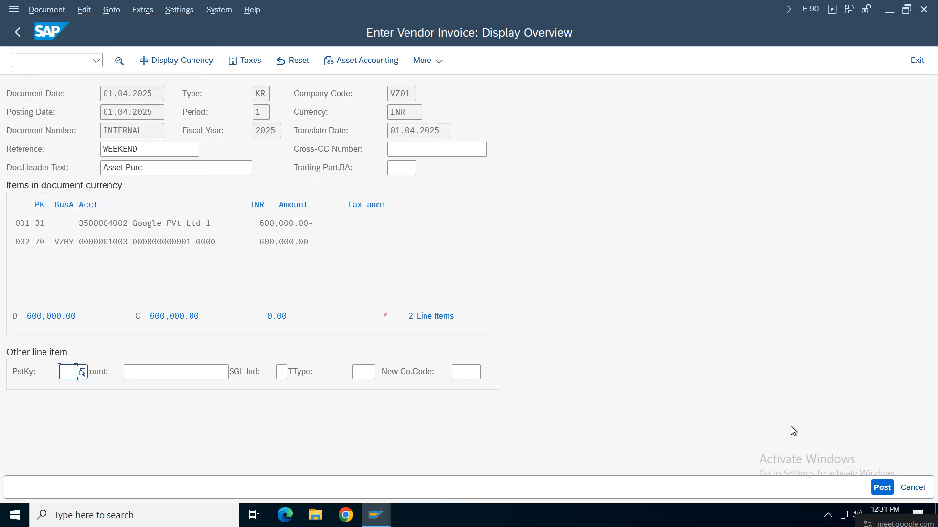
pyautogui.click(882, 487)
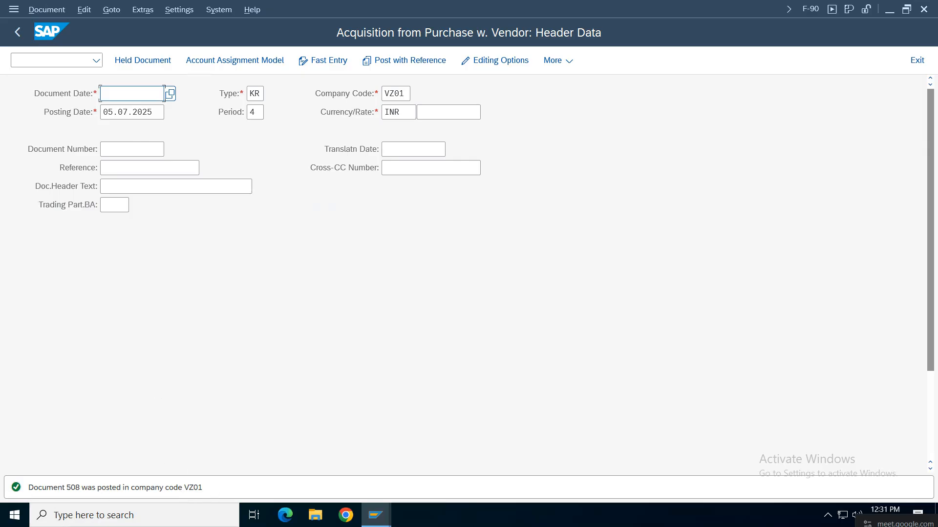
# Step: Display the document just posted to check its vendor and asset line items
pyautogui.click(56, 9)
pyautogui.click(54, 60)
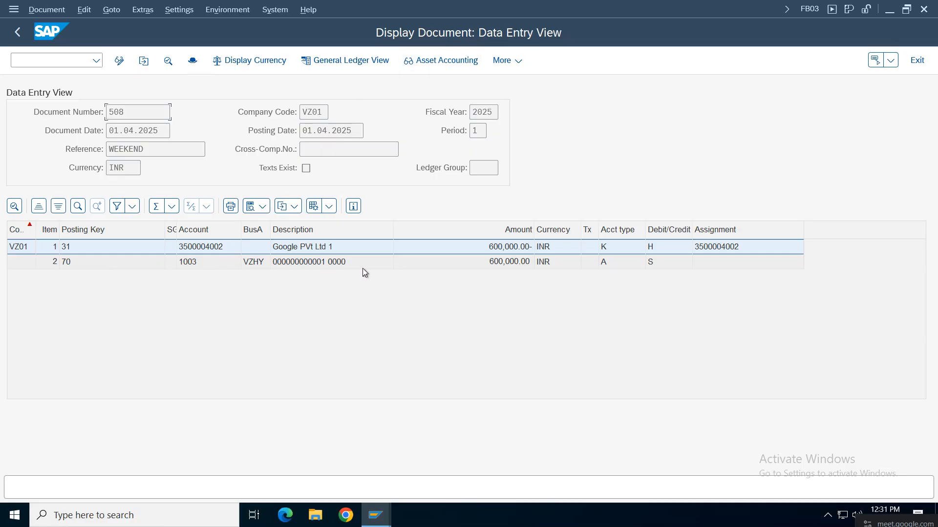
# Step: Check the vendor and asset line items of the posted document in the data entry view
pyautogui.click(308, 265)
pyautogui.click(200, 263)
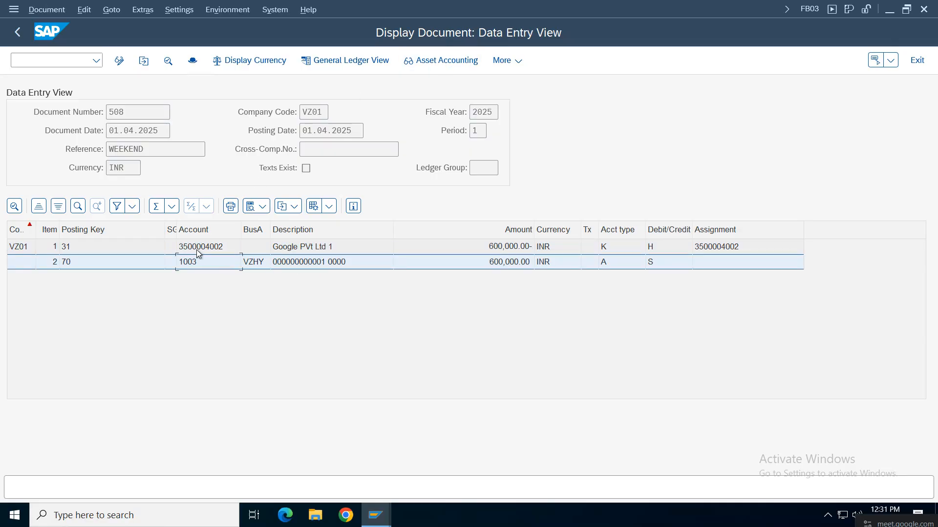
pyautogui.click(198, 249)
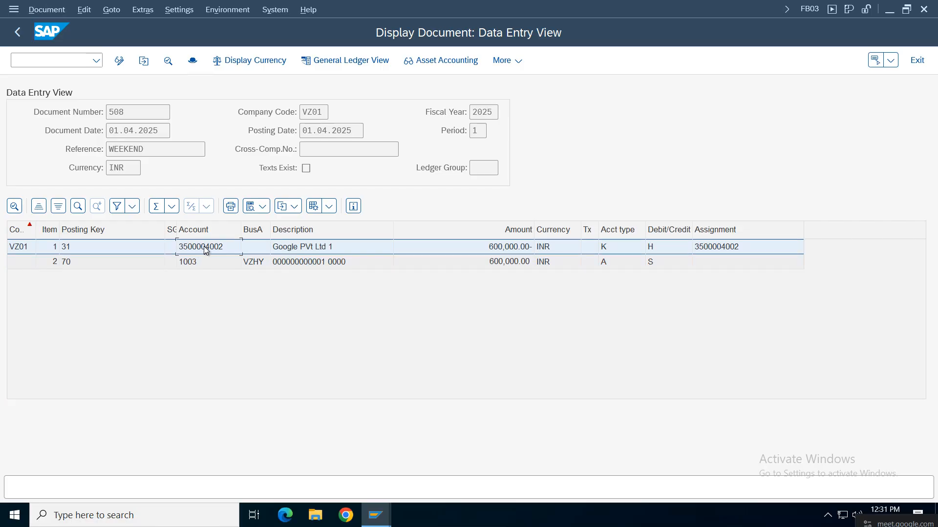
# Step: Show the document's general ledger view for ledger V1 (Indian IAS) and check its creditor and asset line items
pyautogui.click(348, 62)
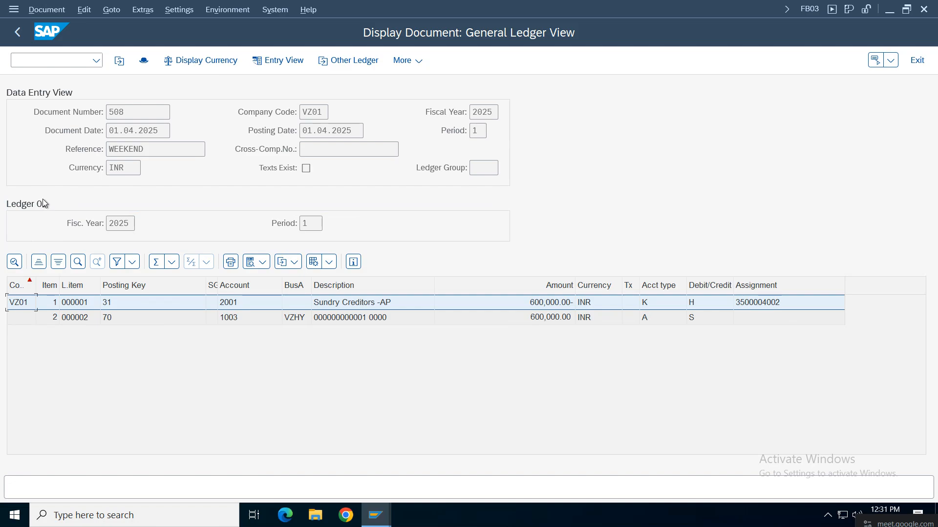
pyautogui.click(348, 60)
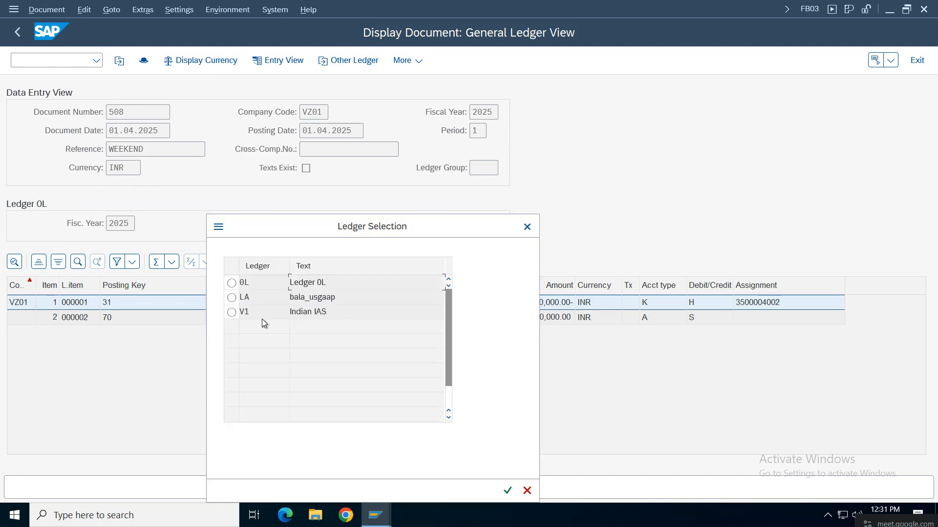
pyautogui.doubleClick(334, 303)
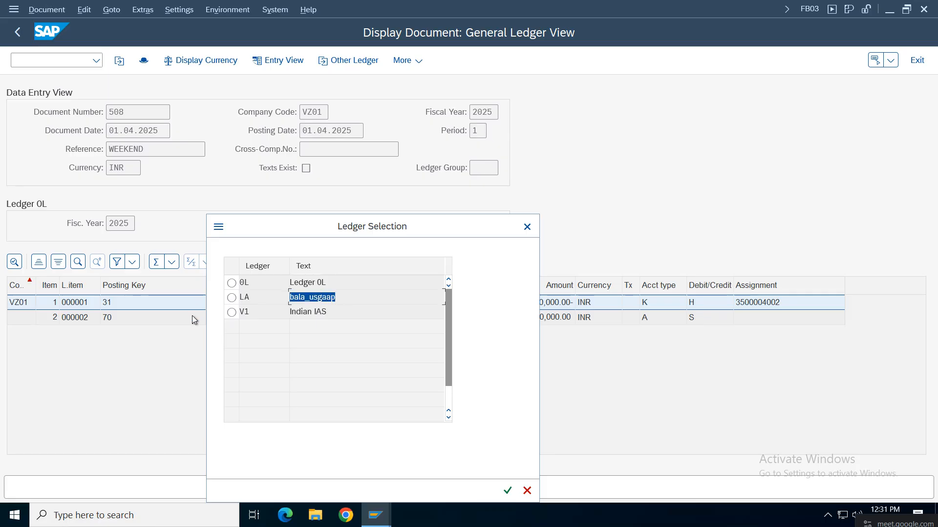
pyautogui.click(232, 312)
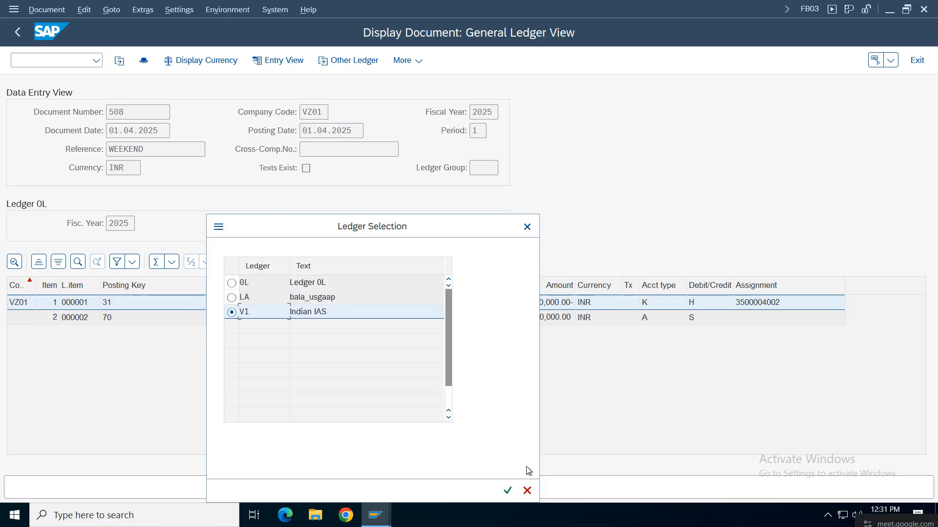
pyautogui.click(508, 490)
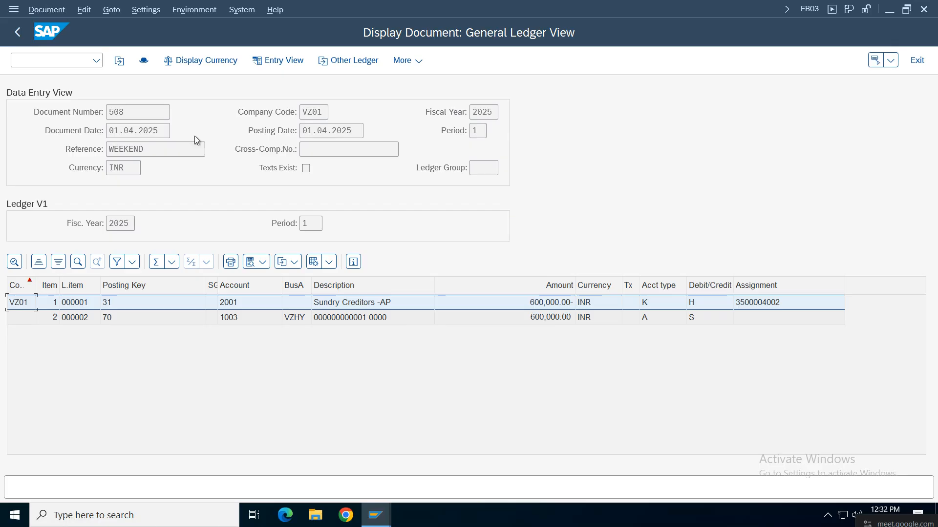
pyautogui.click(362, 305)
pyautogui.click(354, 320)
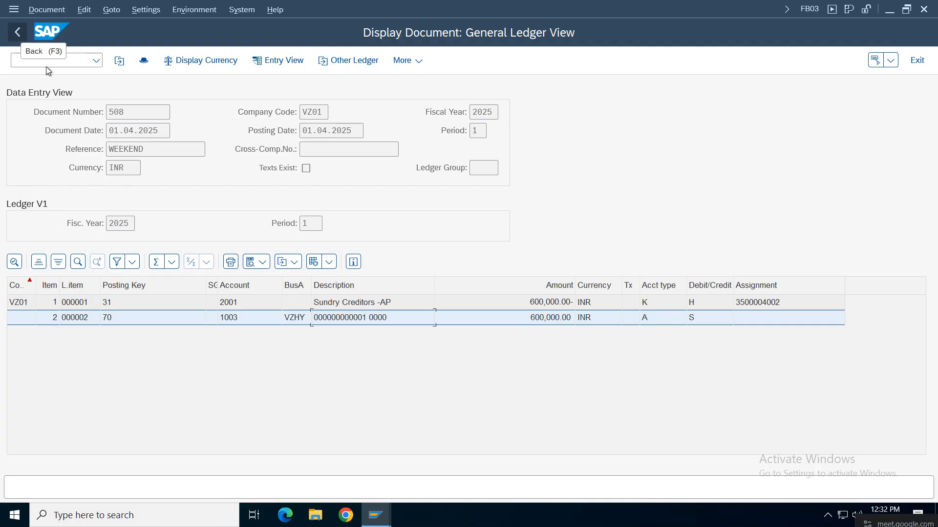
# Step: Open the document header to check the document type and header text, and close it again
pyautogui.click(143, 60)
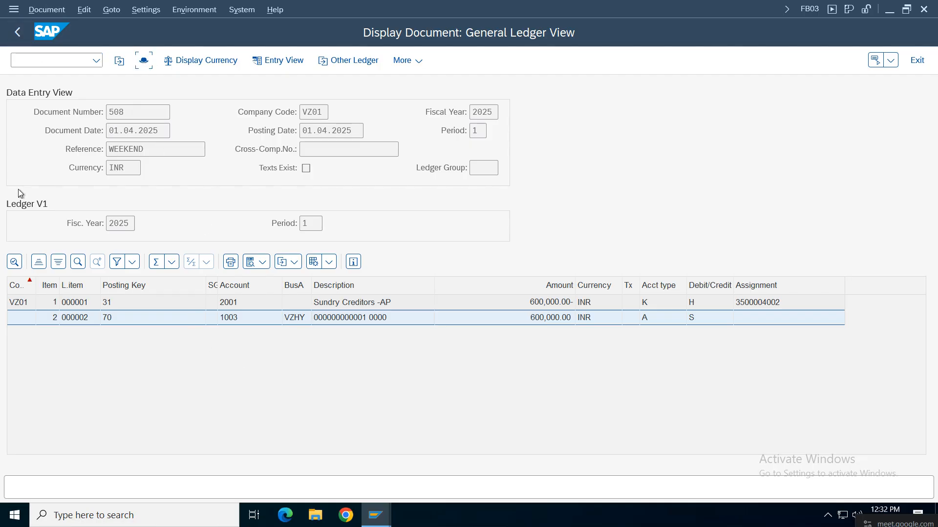
pyautogui.moveTo(260, 122); pyautogui.dragTo(646, 46)
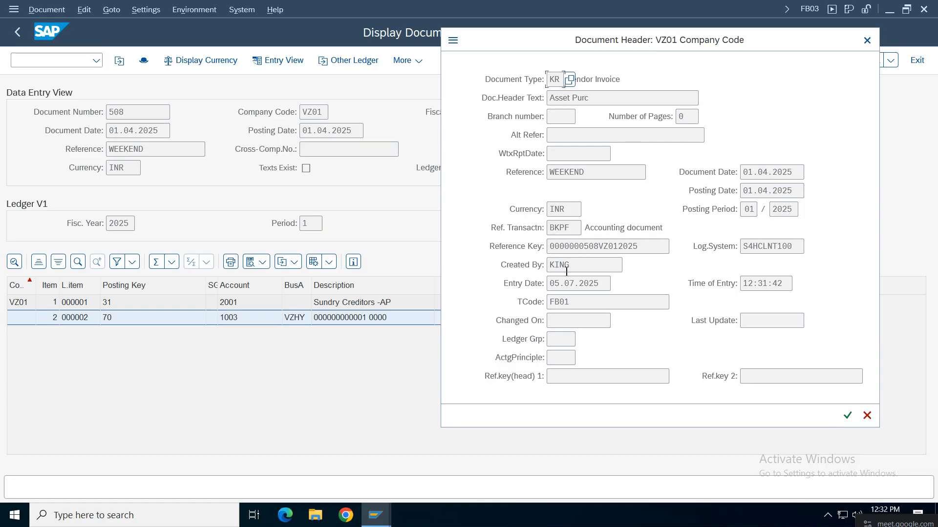
pyautogui.click(581, 97)
pyautogui.click(867, 40)
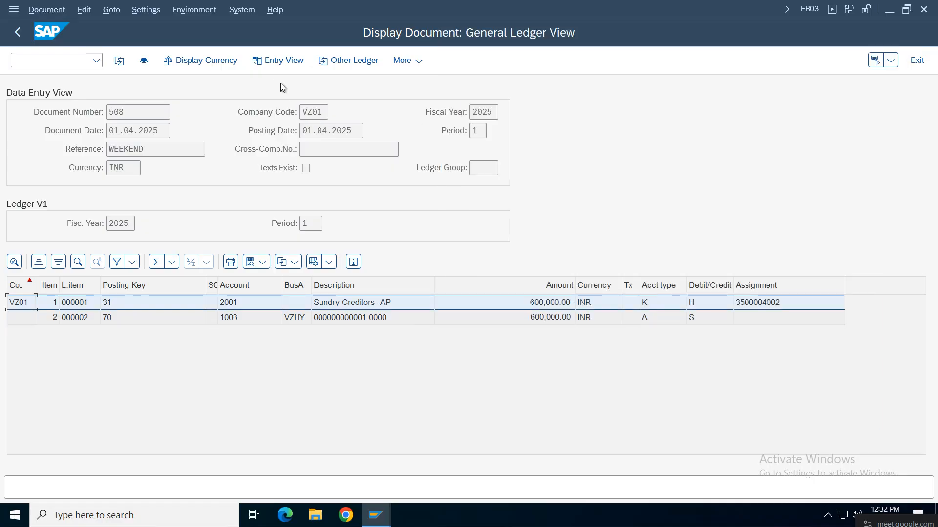
# Step: Show the document's amounts in group currency
pyautogui.click(207, 60)
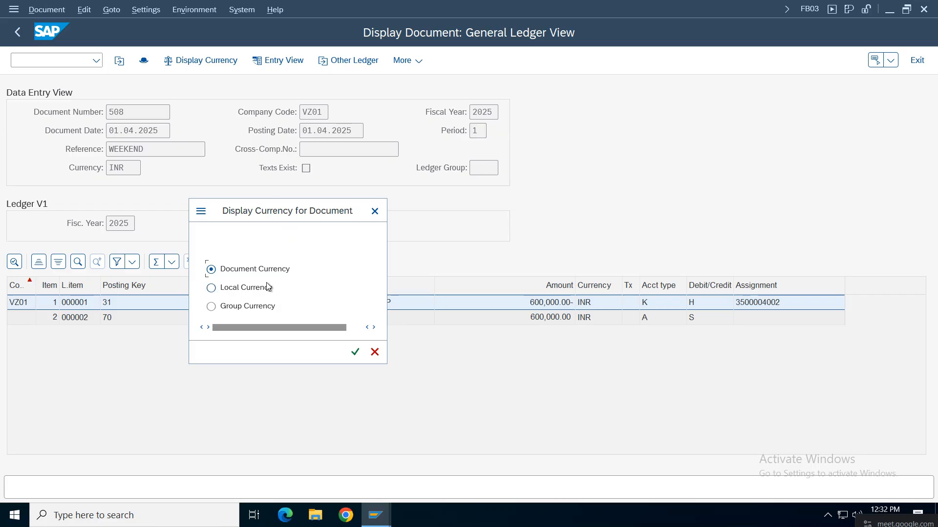
pyautogui.click(259, 306)
pyautogui.click(355, 352)
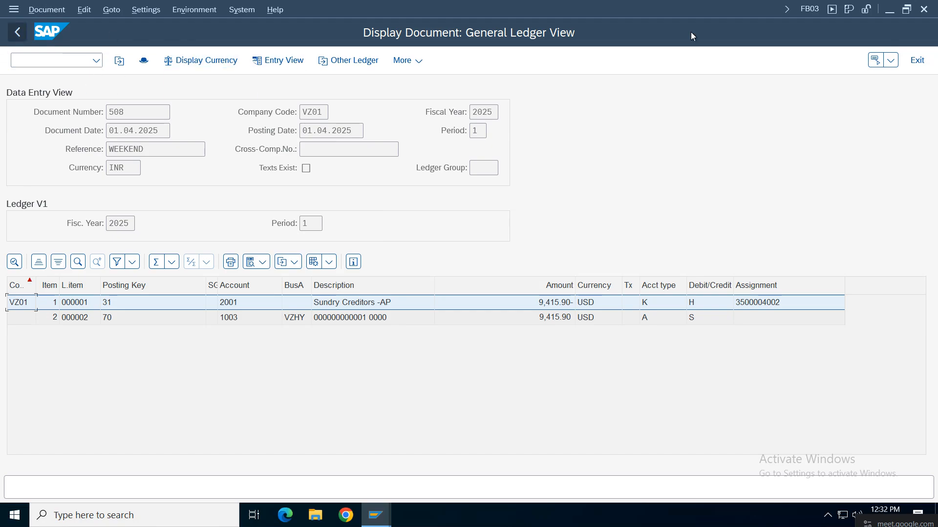
# Step: Leave the document and the F-90 transaction, start FB03, clear the document number and open the document list selection
pyautogui.click(917, 61)
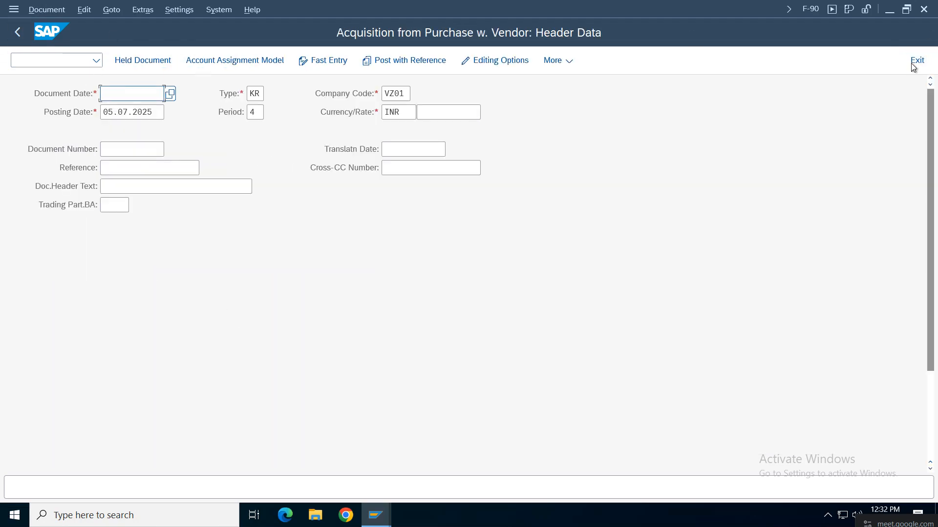
pyautogui.click(253, 323)
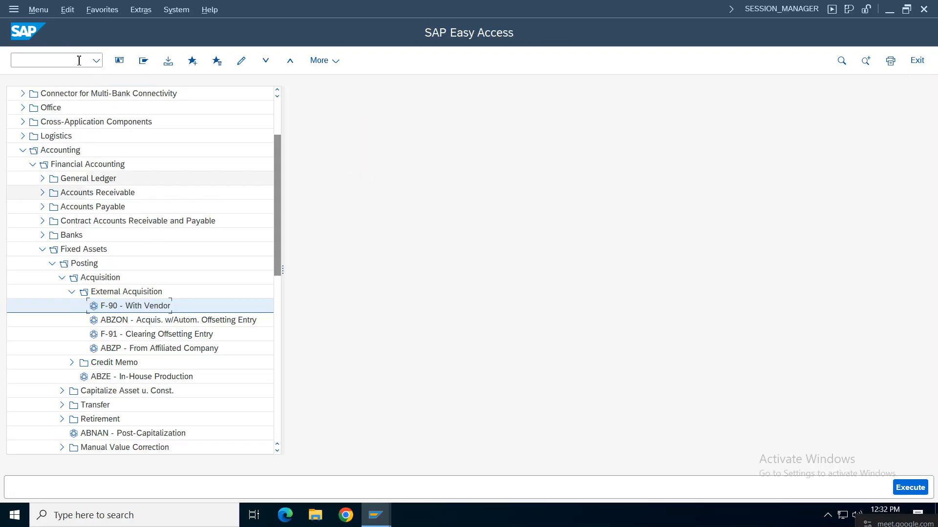
pyautogui.write('fb03')
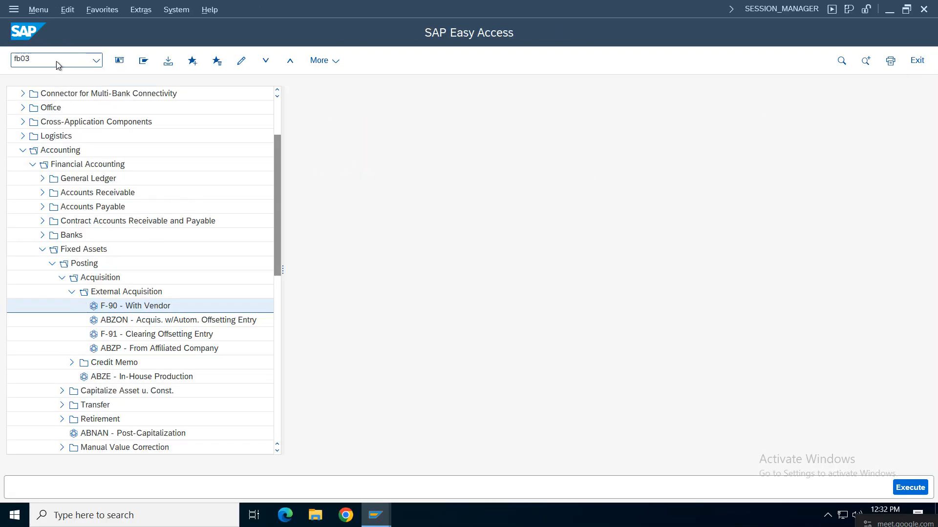
pyautogui.press('Return')
pyautogui.hotkey('ctrl', 'a')
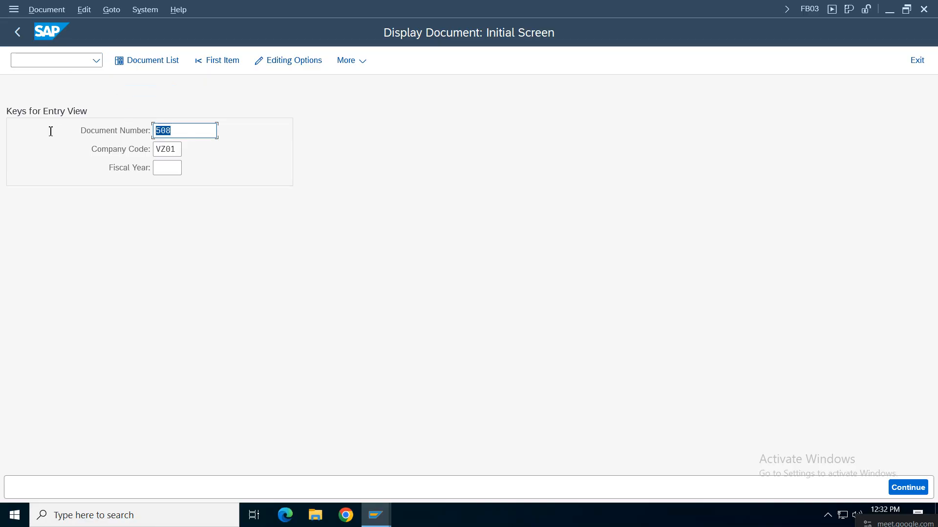
pyautogui.press('BackSpace')
pyautogui.click(135, 61)
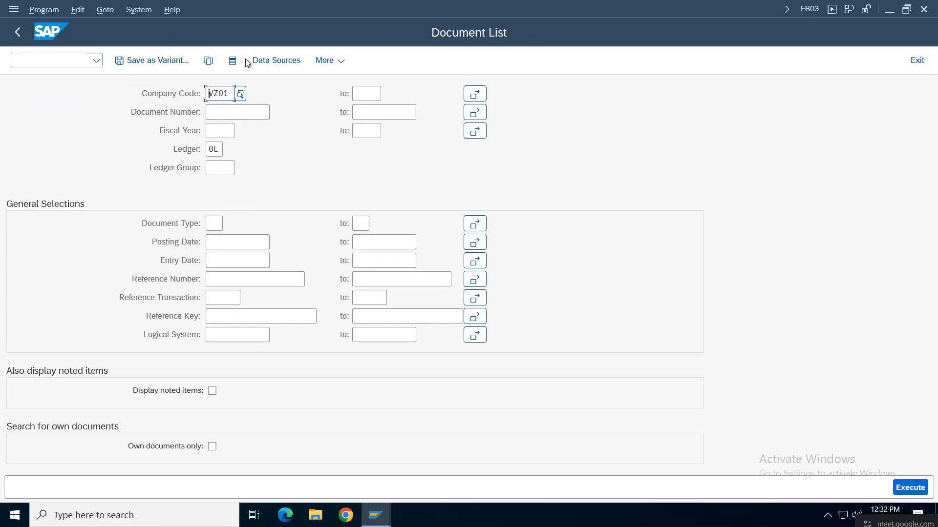
# Step: List the documents of company code VZ01 with the ledger restriction cleared and entry date 05.07.2025
pyautogui.click(215, 149)
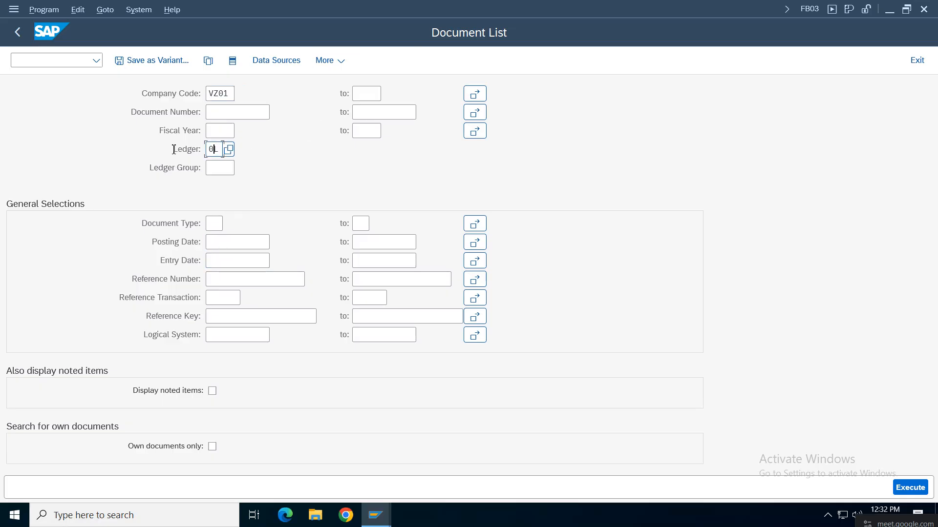
pyautogui.press('Delete')
pyautogui.press('Delete')
pyautogui.click(244, 264)
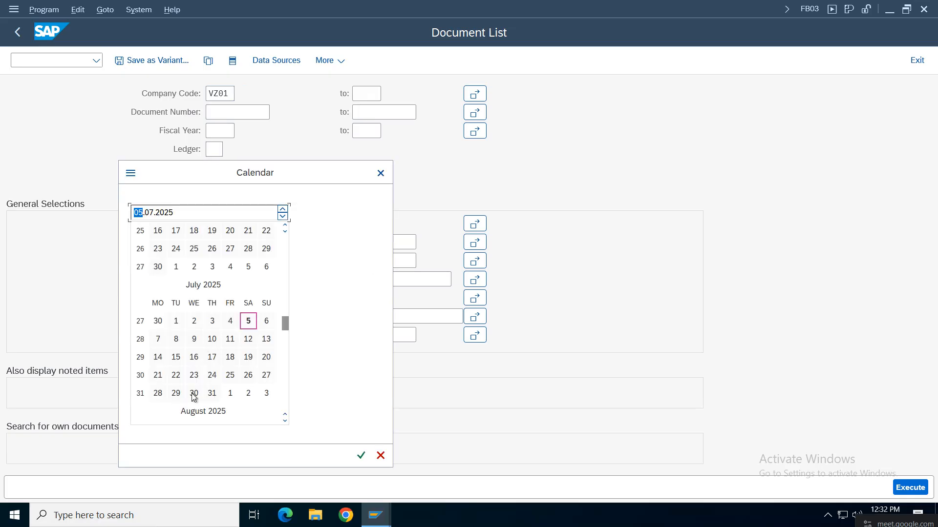
pyautogui.click(920, 486)
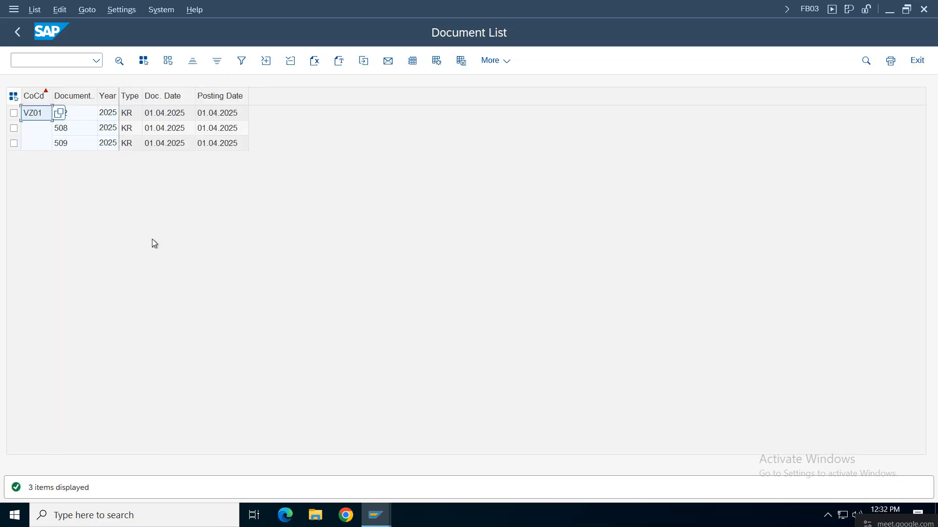
# Step: Open document 102 from the list, check its debit and credit asset lines, and return to the list
pyautogui.click(176, 145)
pyautogui.click(241, 145)
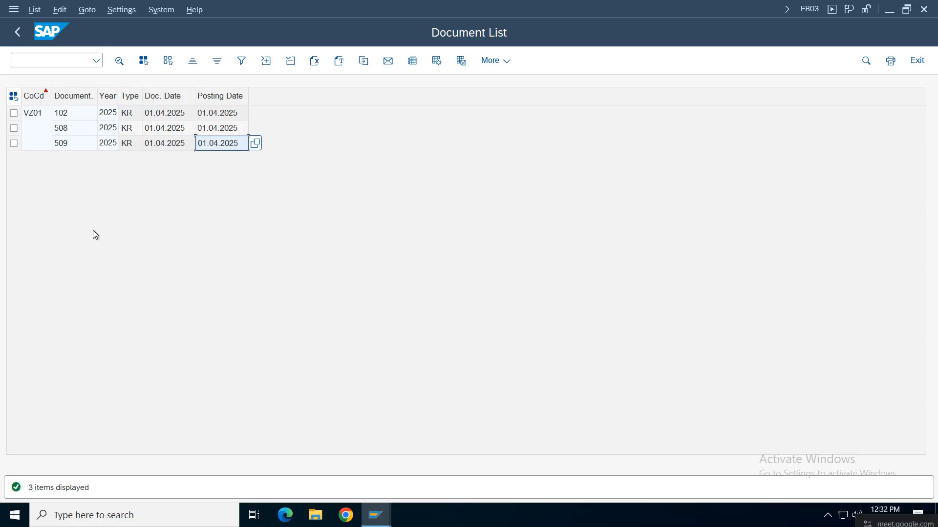
pyautogui.doubleClick(66, 114)
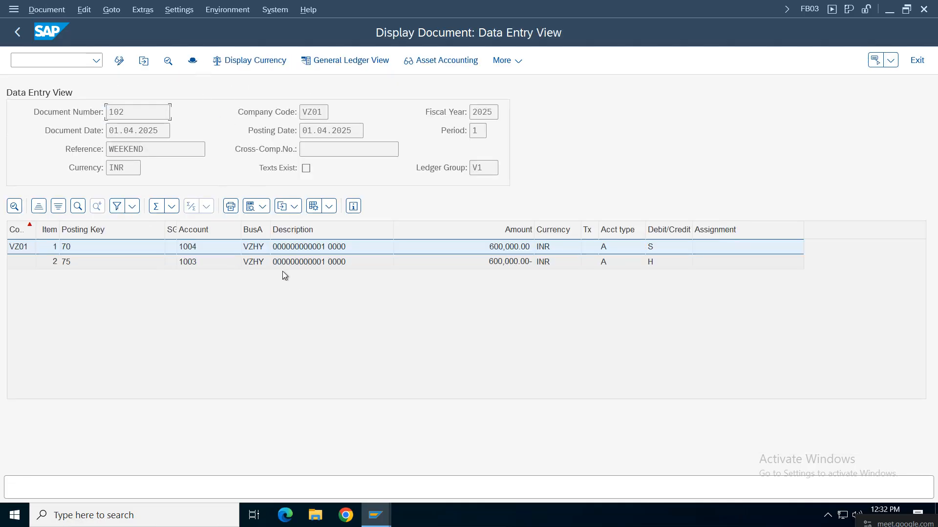
pyautogui.click(189, 265)
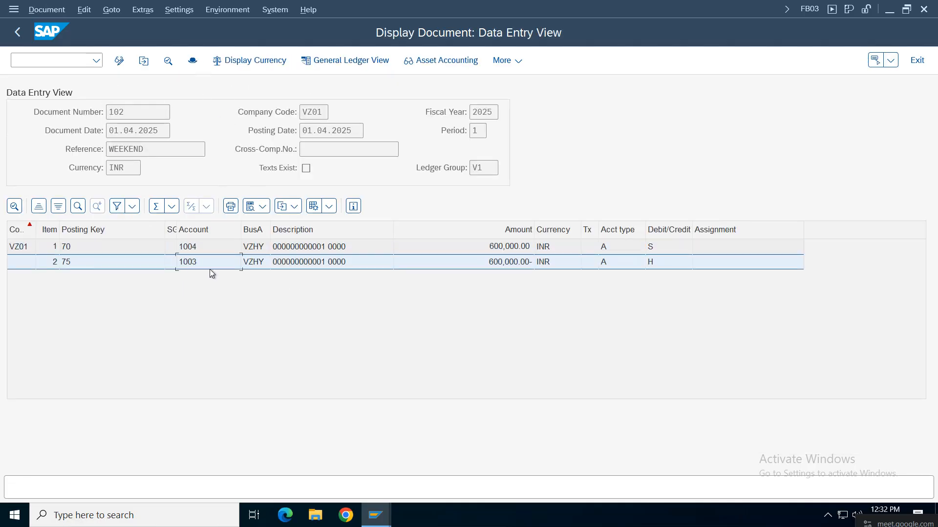
pyautogui.click(190, 247)
pyautogui.click(191, 264)
pyautogui.click(191, 248)
pyautogui.click(191, 262)
pyautogui.click(283, 249)
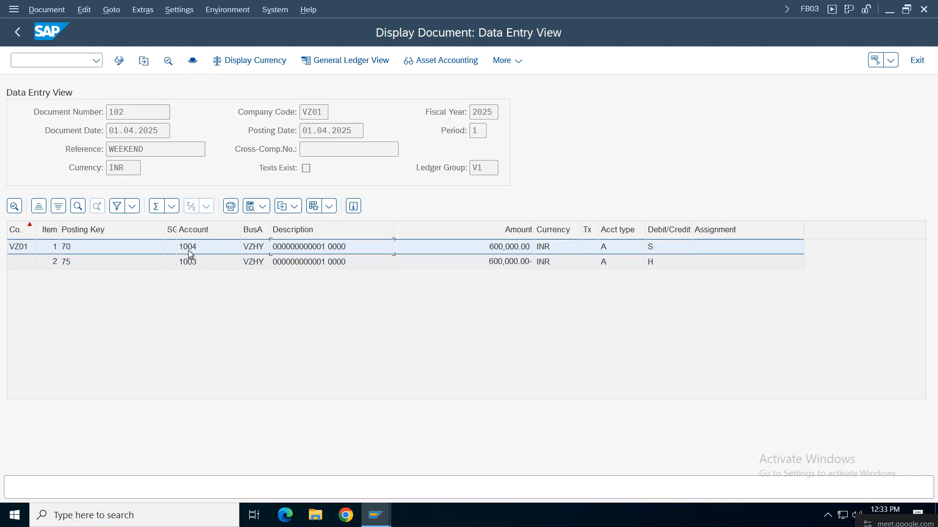
pyautogui.click(16, 32)
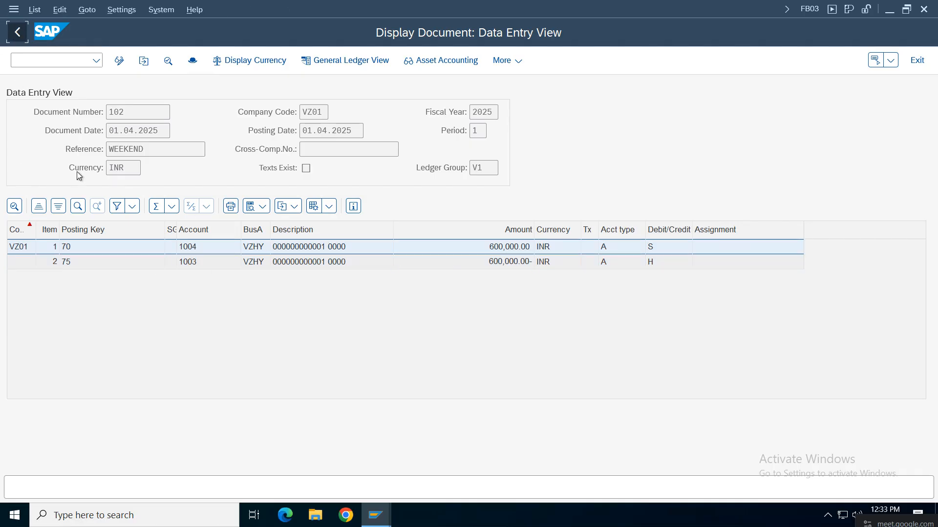
# Step: Open documents 508 and 509 one after the other to check their line items, and return to the list
pyautogui.doubleClick(60, 129)
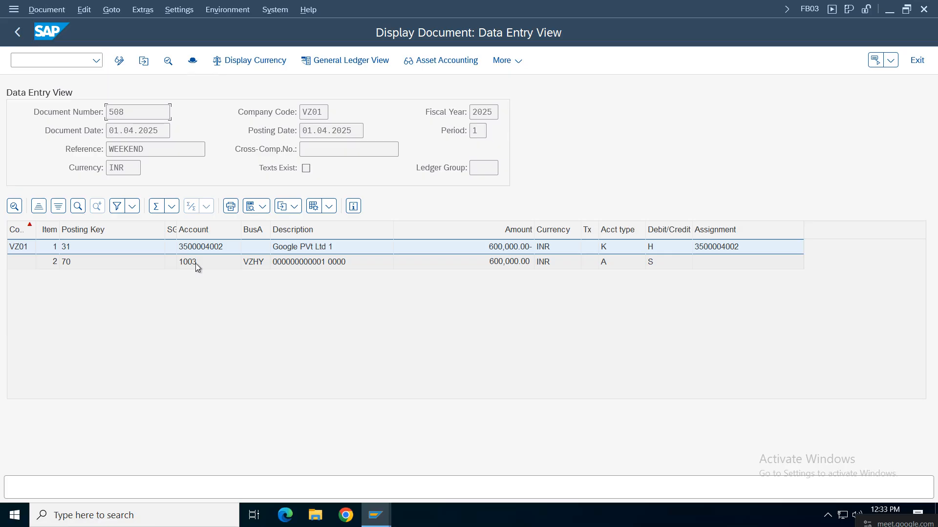
pyautogui.click(298, 249)
pyautogui.click(17, 32)
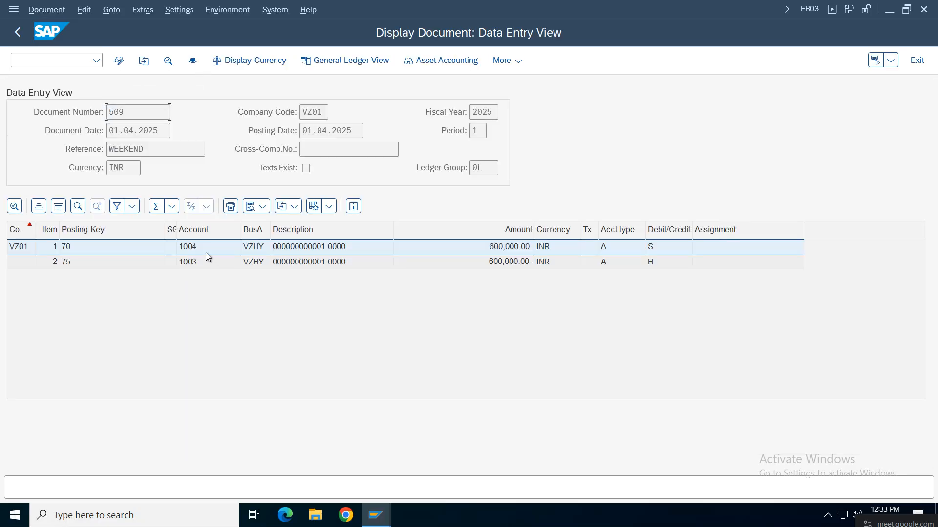
pyautogui.click(291, 266)
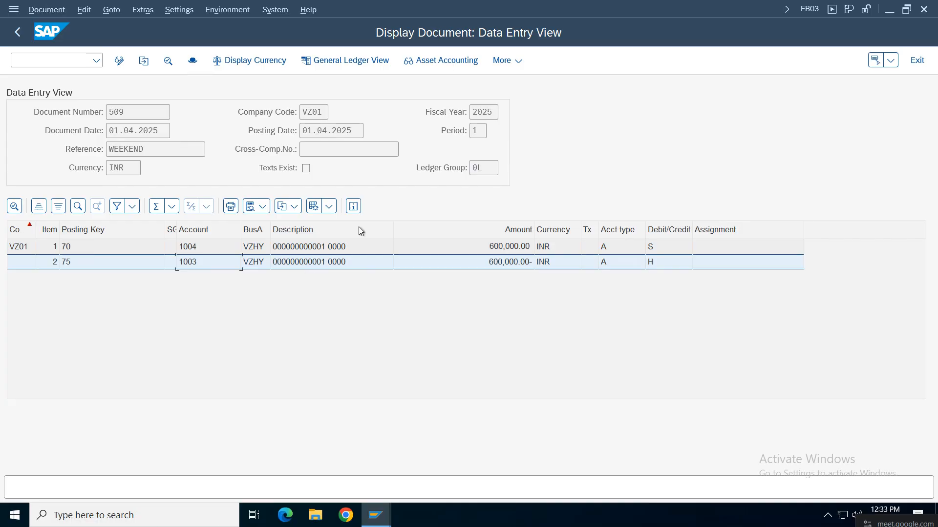
pyautogui.click(17, 32)
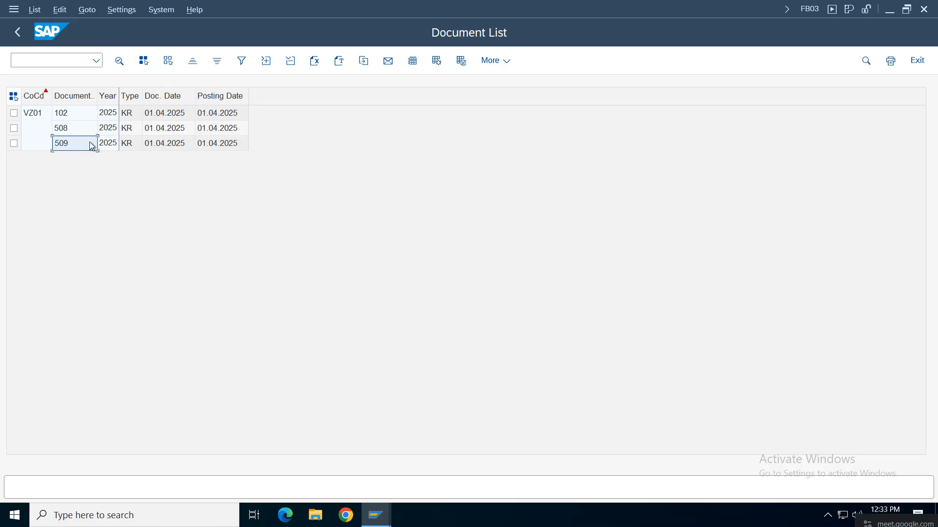
# Step: Add the Ledger Group column to the document list layout and widen it to show its full heading
pyautogui.click(412, 61)
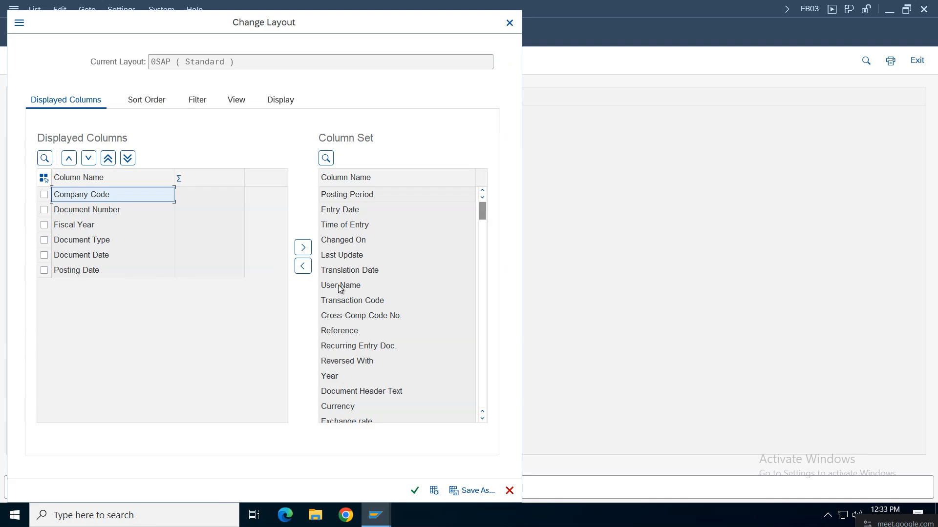
pyautogui.click(340, 305)
pyautogui.scroll(-4, 482, 228)
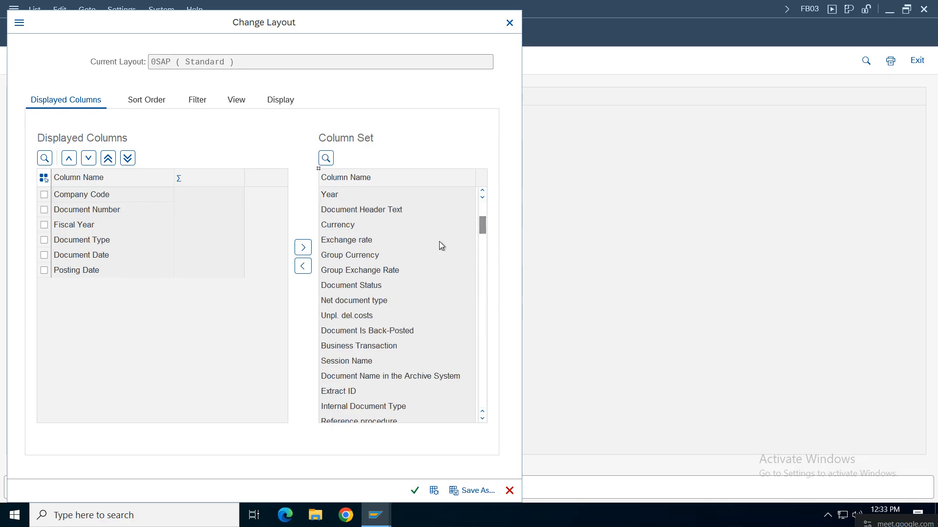
pyautogui.click(366, 180)
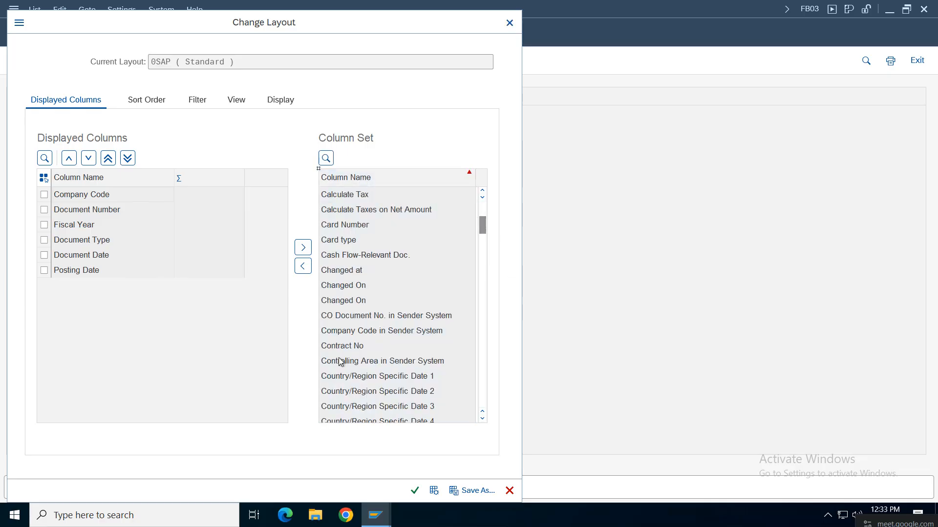
pyautogui.moveTo(483, 226); pyautogui.dragTo(480, 277)
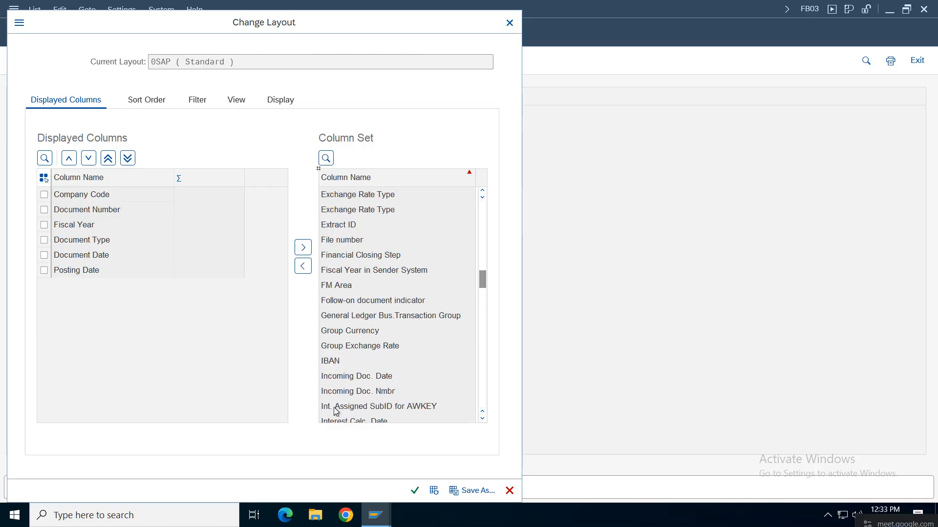
pyautogui.click(344, 286)
pyautogui.moveTo(484, 283); pyautogui.dragTo(483, 301)
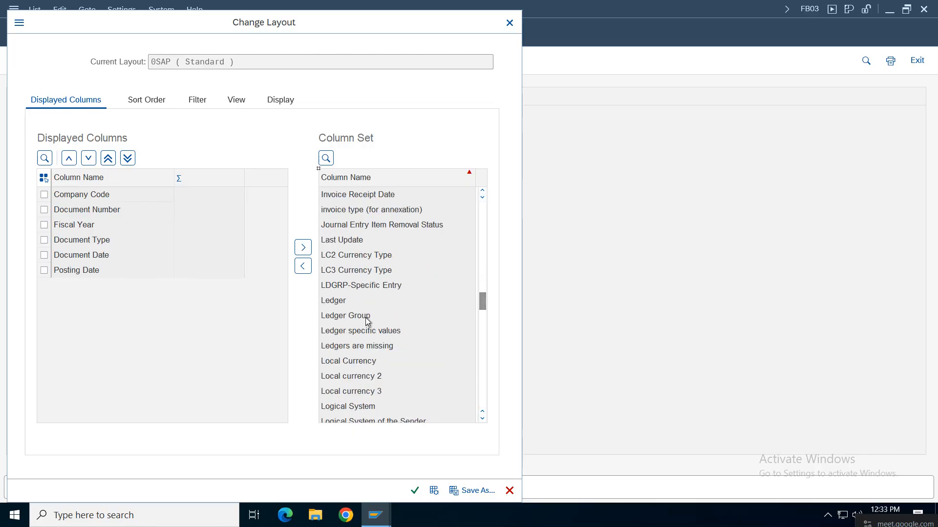
pyautogui.click(337, 317)
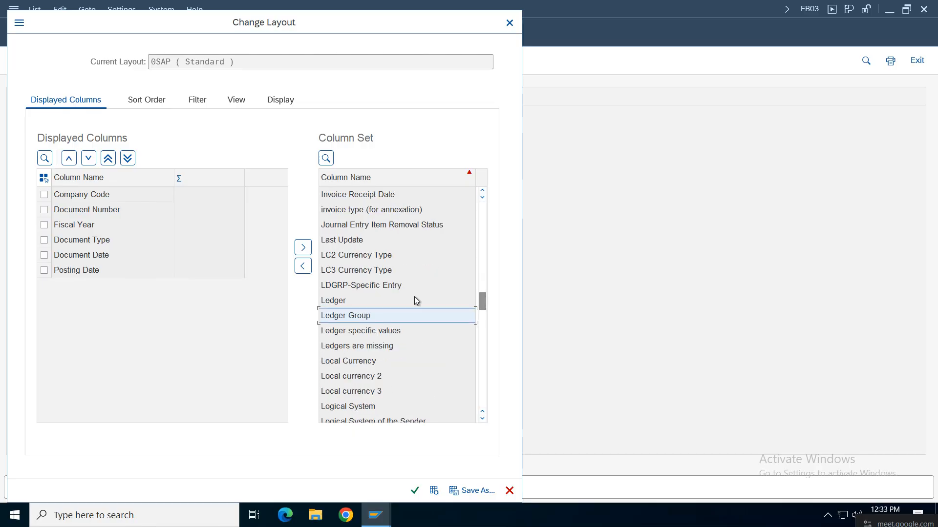
pyautogui.doubleClick(363, 315)
pyautogui.click(302, 267)
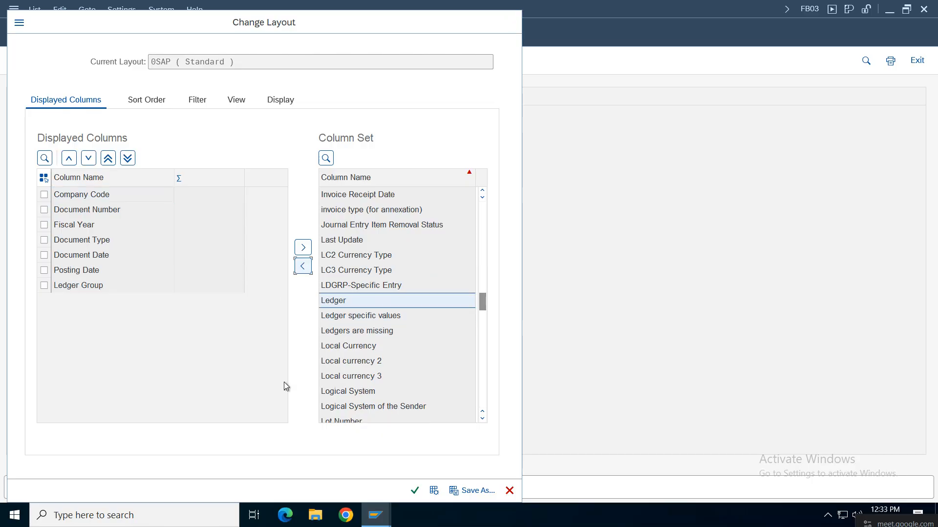
pyautogui.click(415, 491)
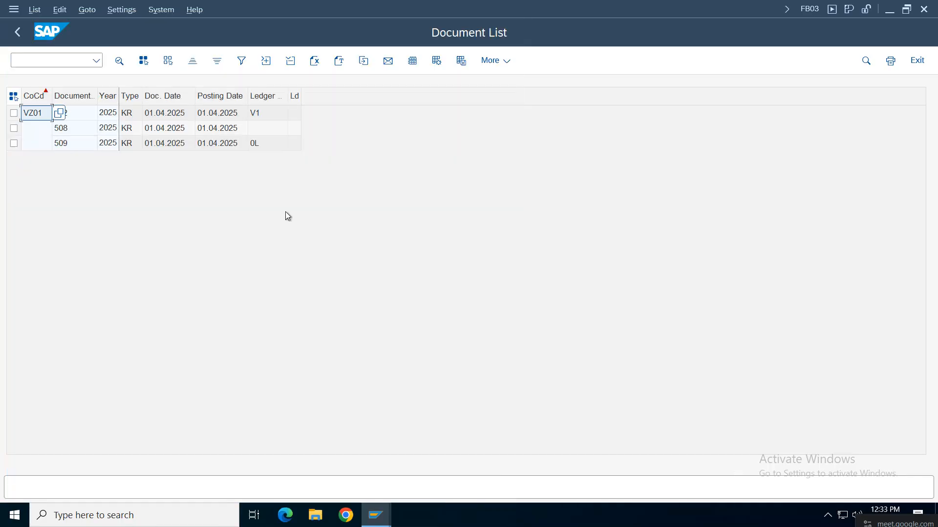
pyautogui.moveTo(295, 99)
pyautogui.mouseDown()
pyautogui.moveTo(289, 95)
pyautogui.moveTo(313, 100)
pyautogui.mouseUp()
# Step: Compare the ledger group entries of documents 102, 508 and 509 in the document list
pyautogui.click(70, 128)
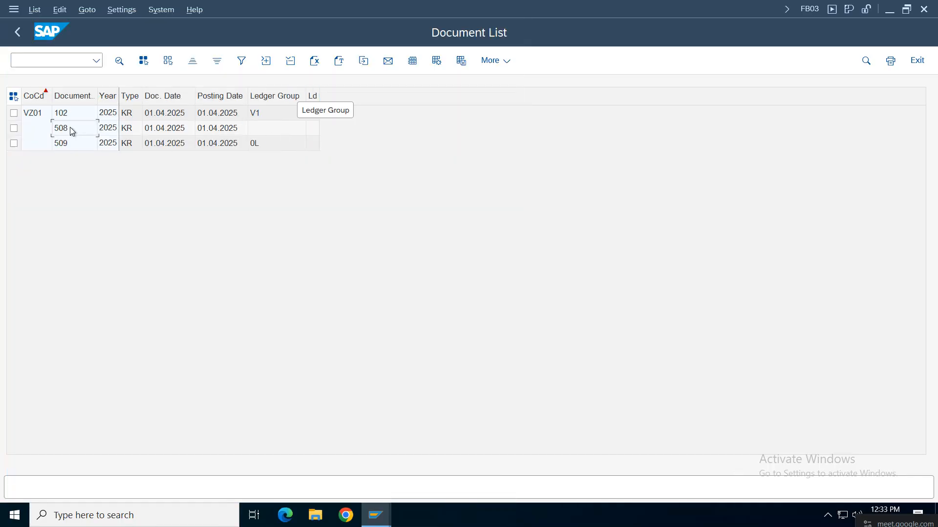
pyautogui.click(264, 130)
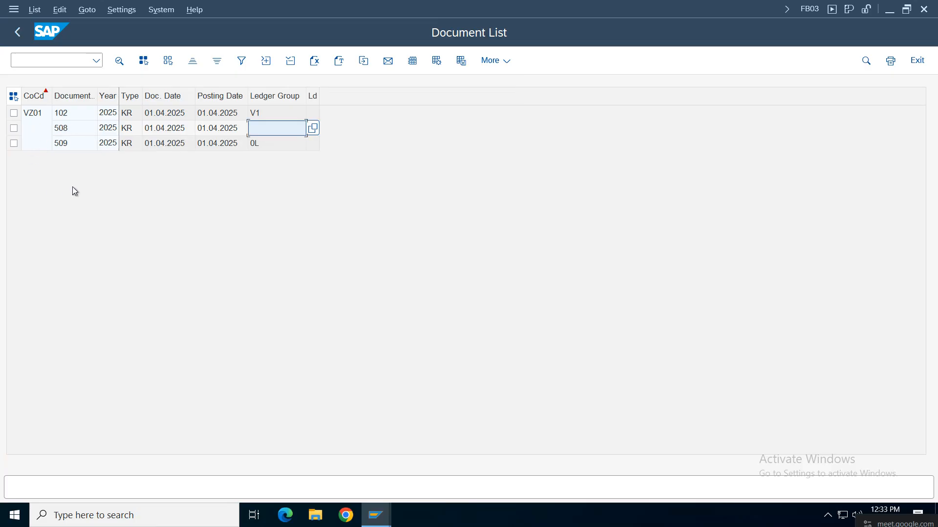
pyautogui.click(66, 132)
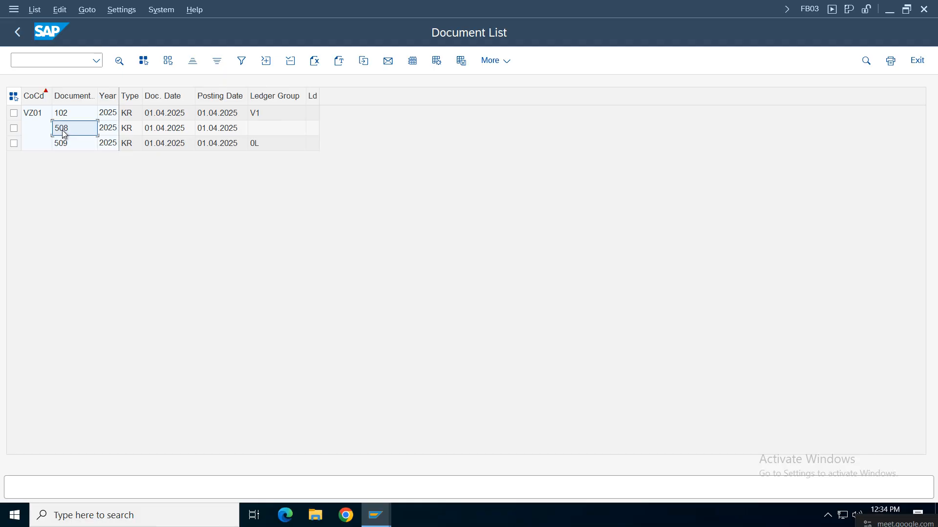
pyautogui.click(258, 131)
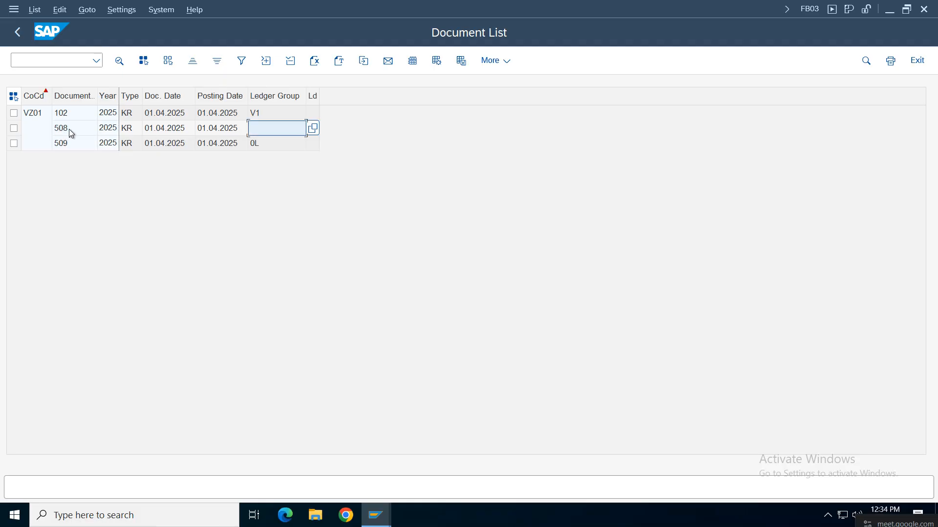
pyautogui.click(69, 129)
pyautogui.click(280, 133)
pyautogui.click(69, 116)
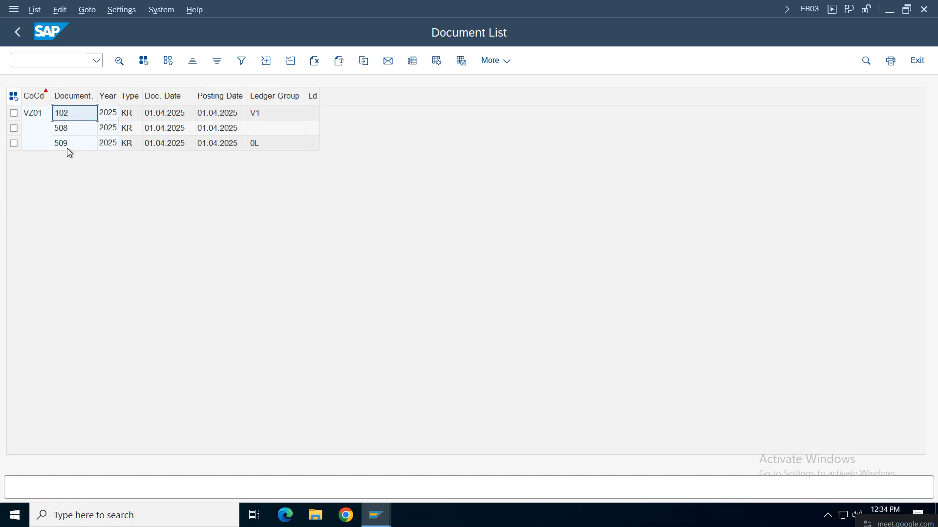
pyautogui.click(68, 145)
pyautogui.click(262, 144)
pyautogui.click(260, 114)
pyautogui.click(264, 148)
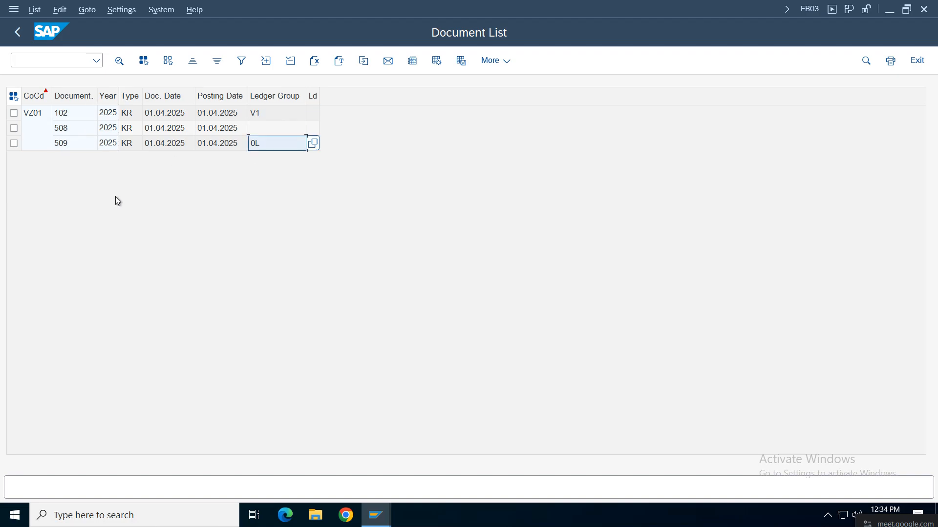
# Step: Open documents 102 and 509 to check their asset line items, and compare their ledger groups back in the list
pyautogui.doubleClick(72, 117)
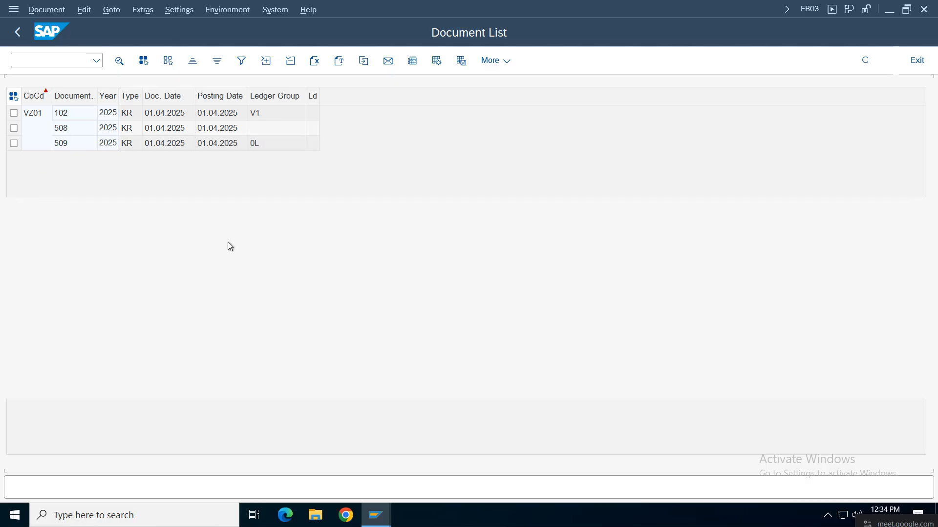
pyautogui.click(17, 31)
pyautogui.click(71, 144)
pyautogui.doubleClick(71, 146)
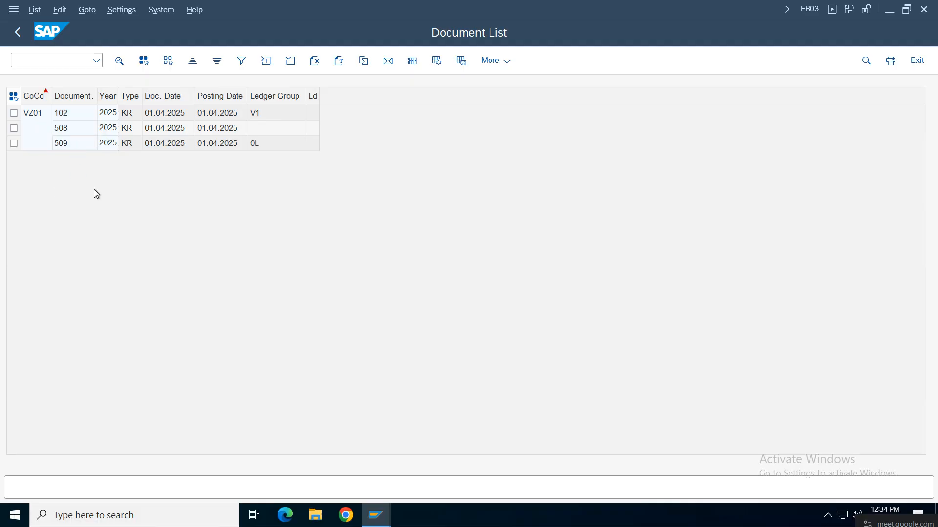
pyautogui.click(204, 264)
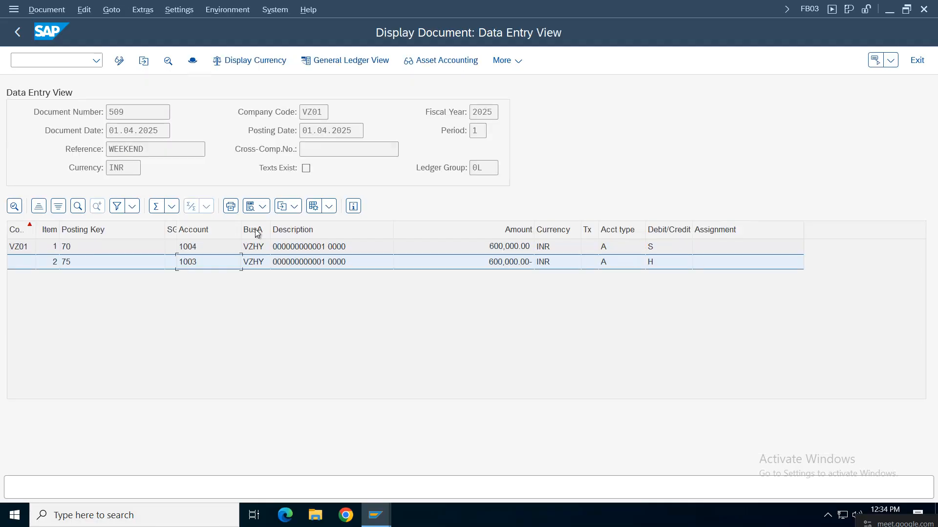
pyautogui.click(18, 33)
pyautogui.click(259, 116)
pyautogui.click(259, 144)
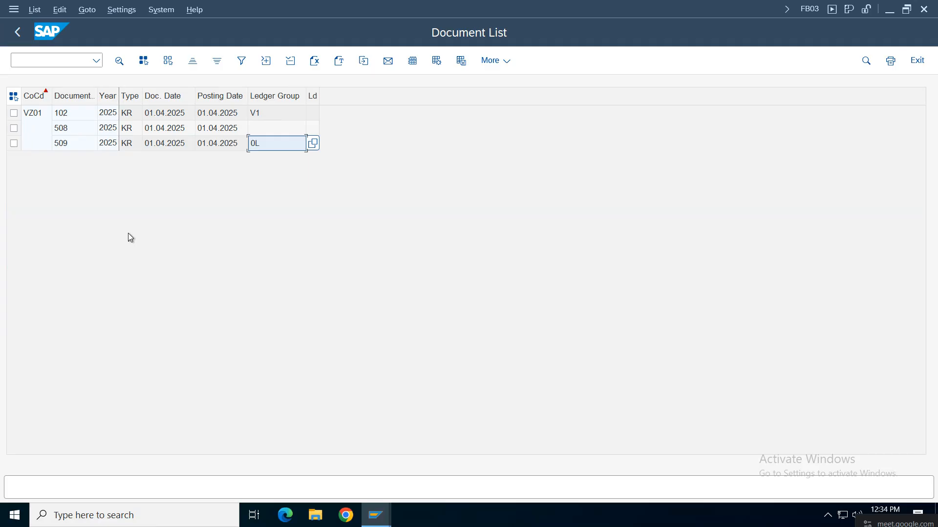
# Step: Switch to the Google Meet session in the browser to check it, and return to the SAP document list
pyautogui.moveTo(520, 5)
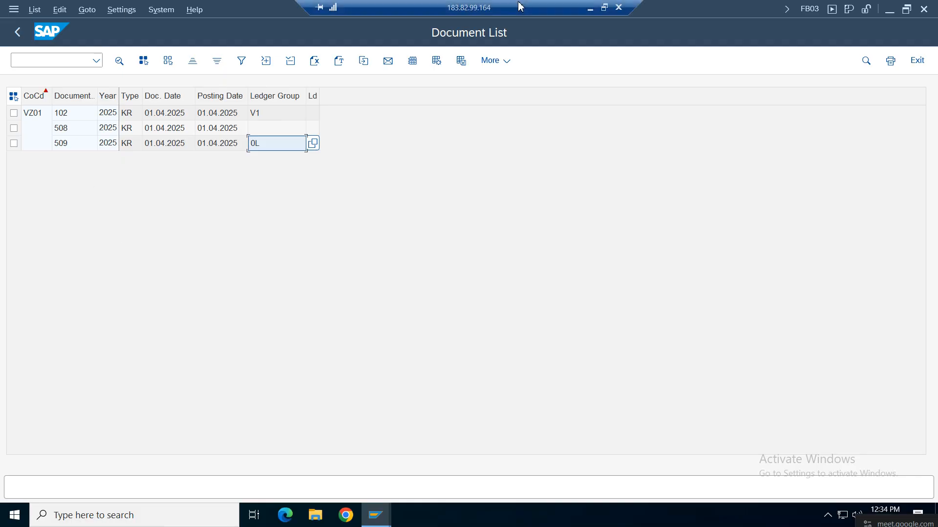
pyautogui.click(589, 8)
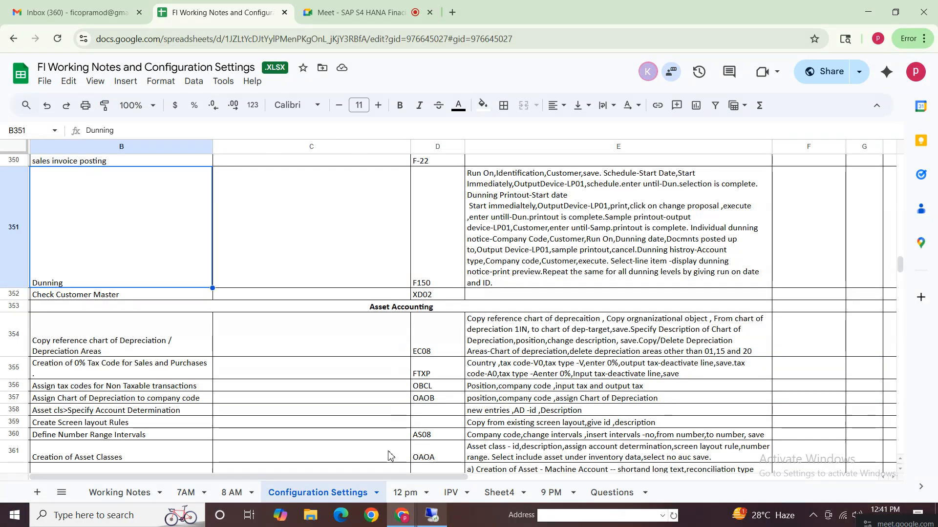
pyautogui.click(362, 12)
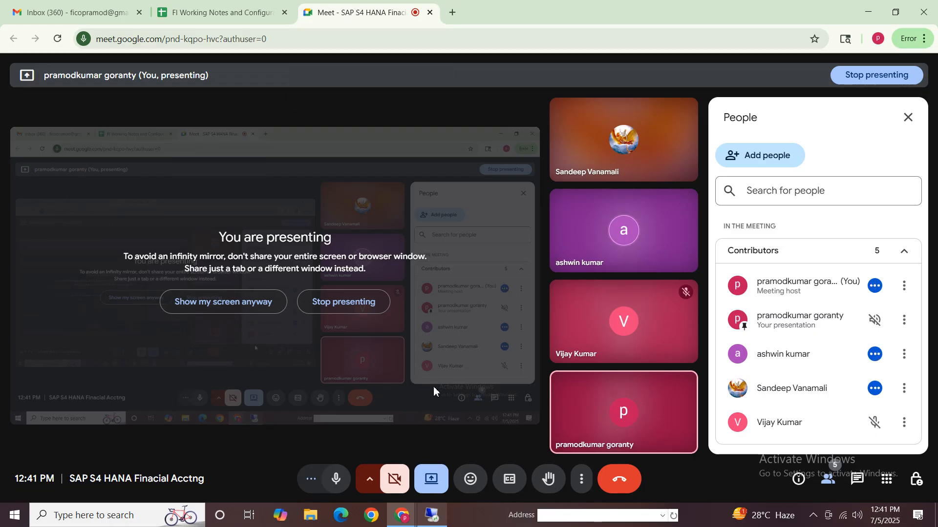
pyautogui.click(431, 517)
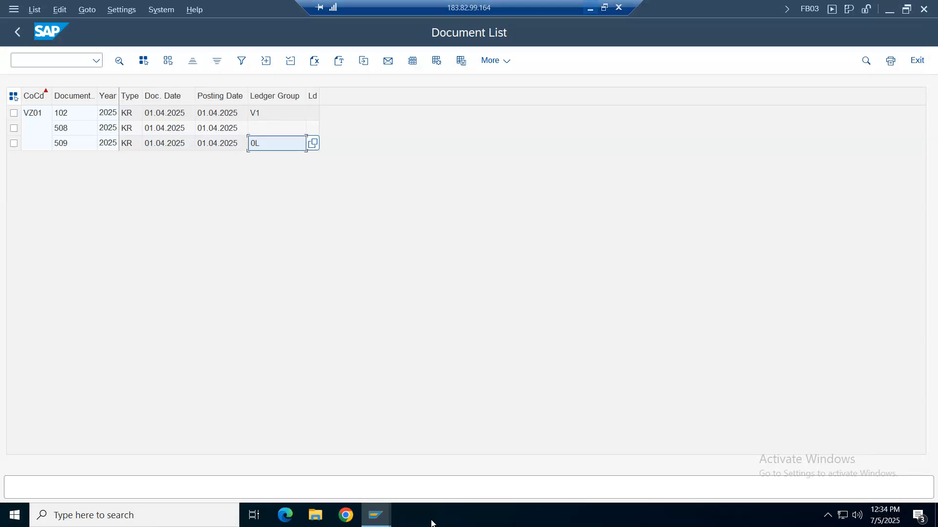
pyautogui.click(271, 128)
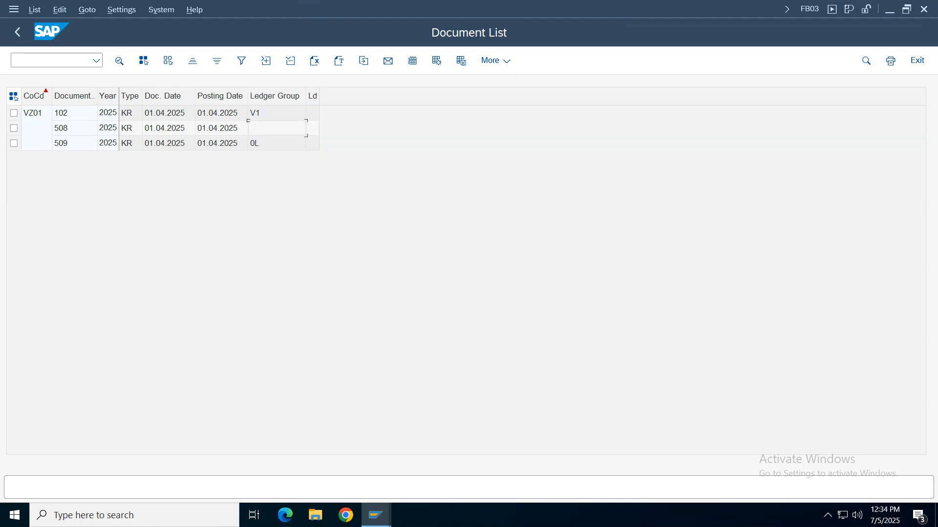
# Step: Leave FB03, switch to the open Asset Explorer session and refresh the values of asset 1 in company code VZ01
pyautogui.click(18, 33)
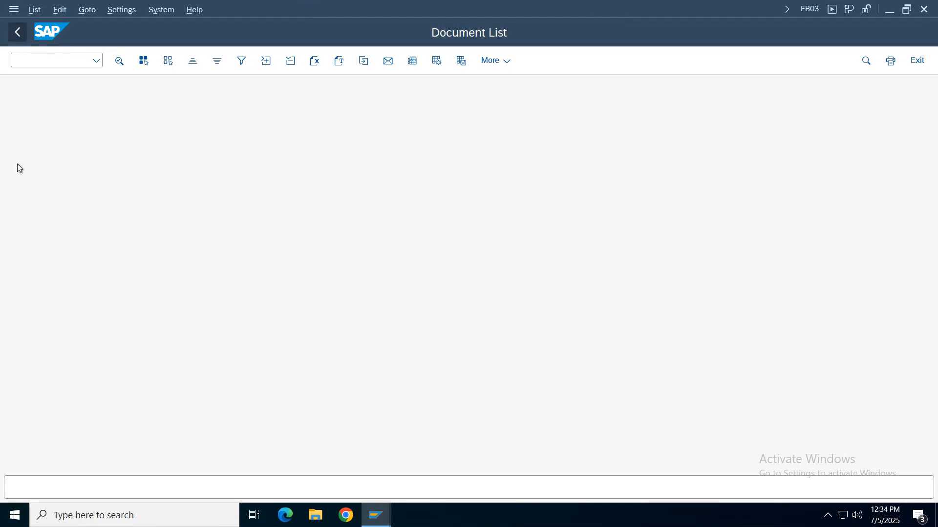
pyautogui.click(18, 33)
pyautogui.click(18, 39)
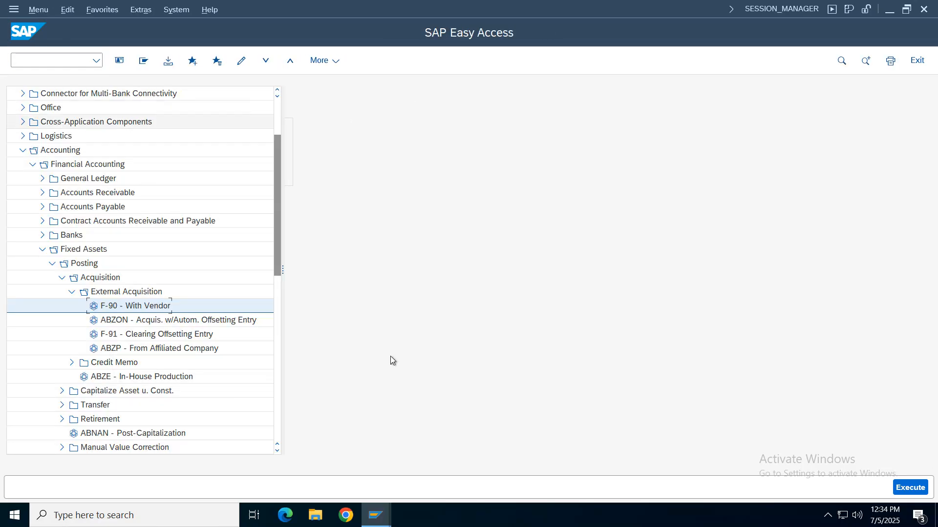
pyautogui.click(383, 521)
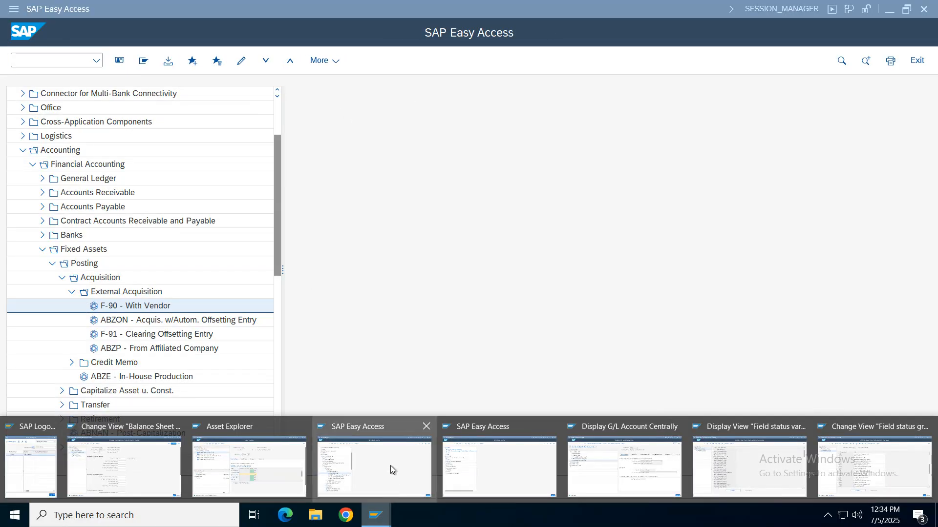
pyautogui.click(229, 456)
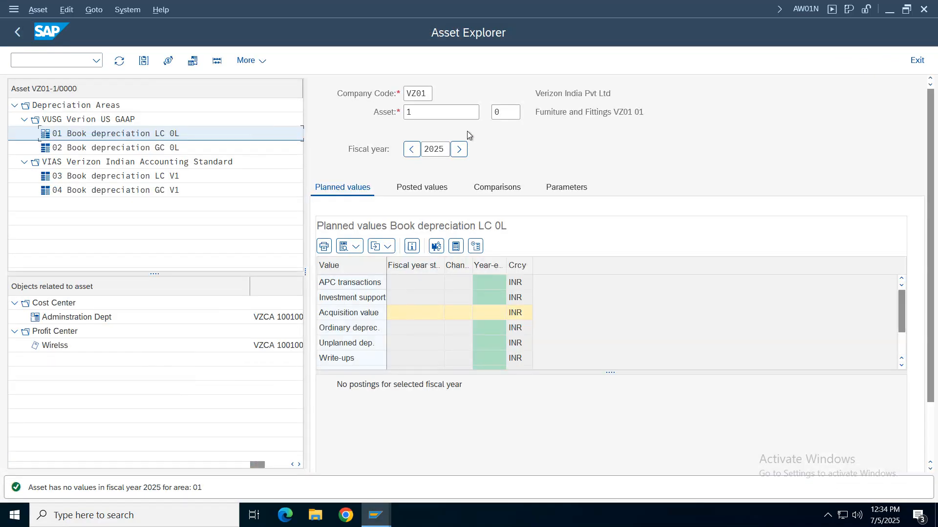
pyautogui.click(119, 60)
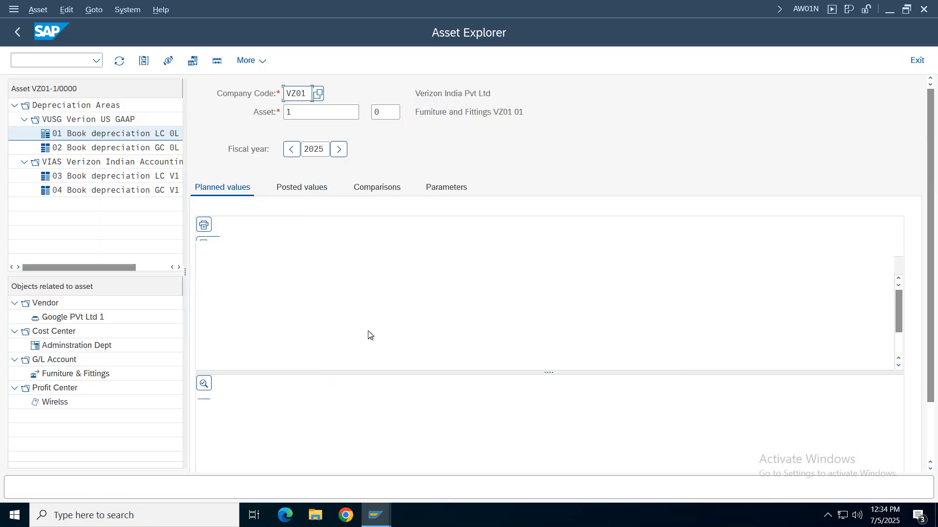
# Step: Review the asset's acquisition value and planned ordinary depreciation in area 01, and open the document behind its external asset acquisition transaction
pyautogui.click(227, 286)
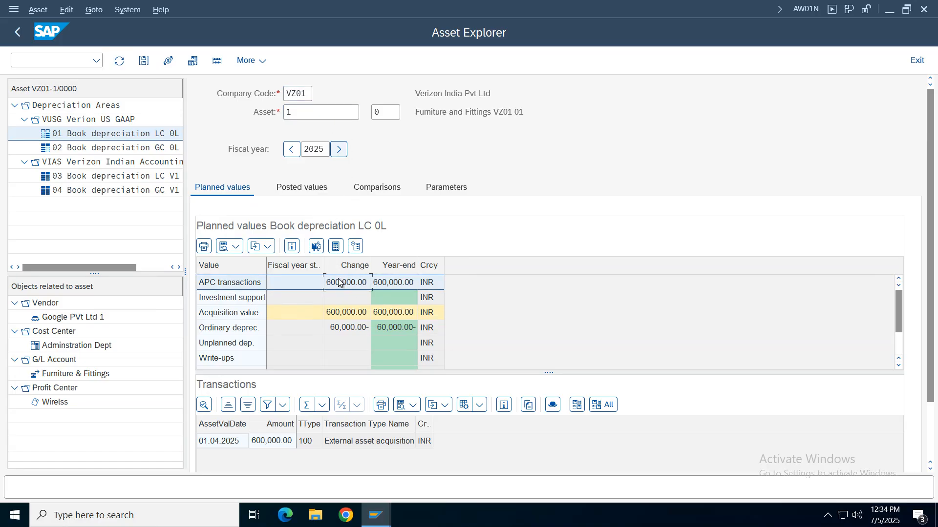
pyautogui.click(244, 315)
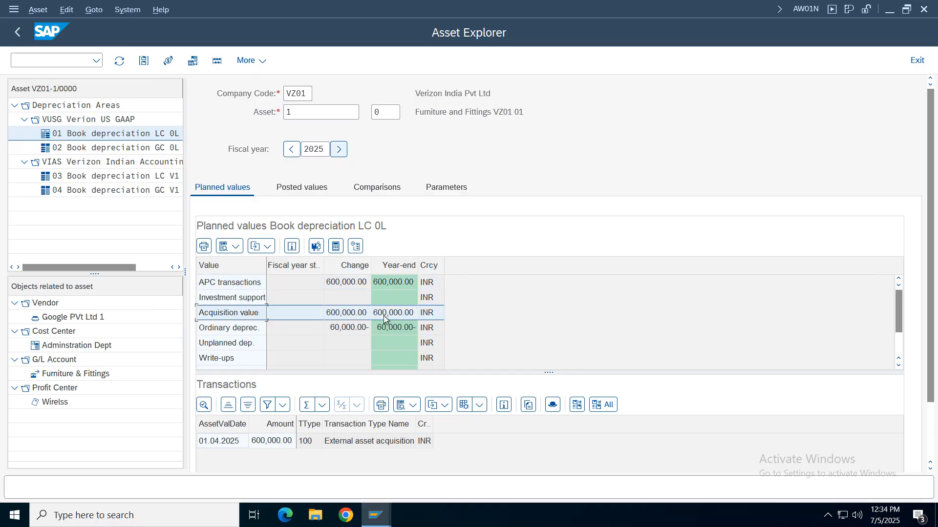
pyautogui.click(236, 333)
pyautogui.click(357, 331)
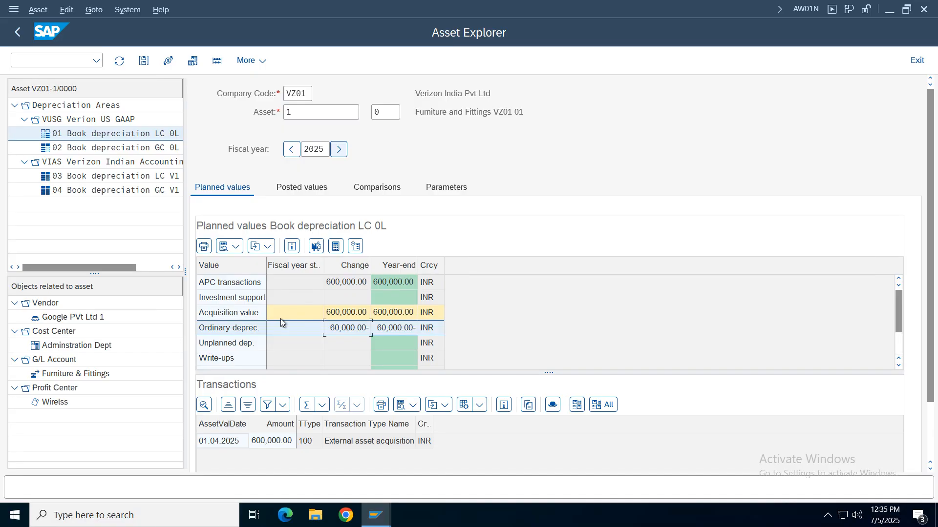
pyautogui.click(358, 315)
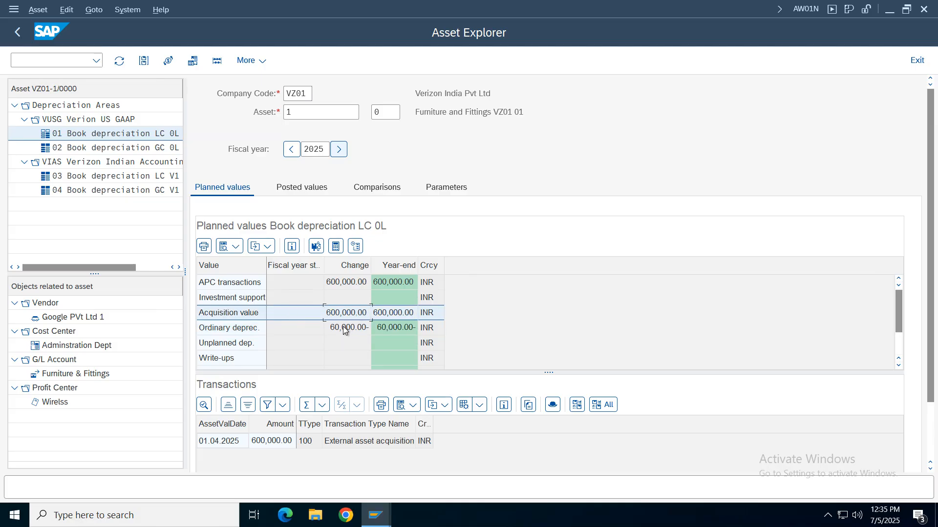
pyautogui.click(343, 328)
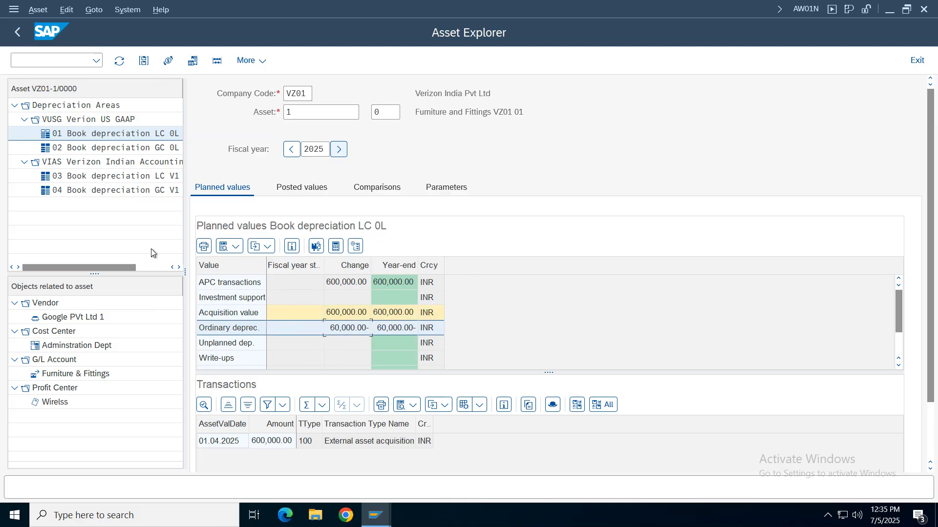
pyautogui.click(347, 442)
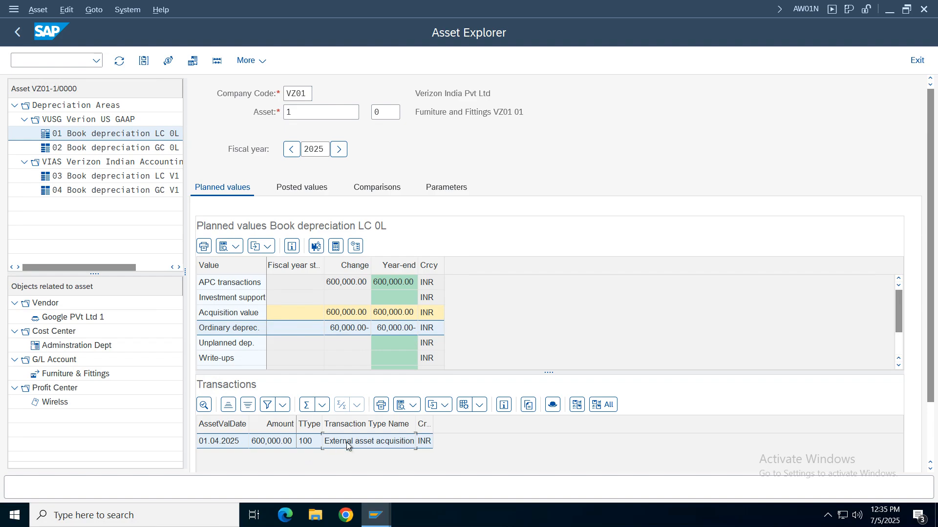
pyautogui.doubleClick(345, 441)
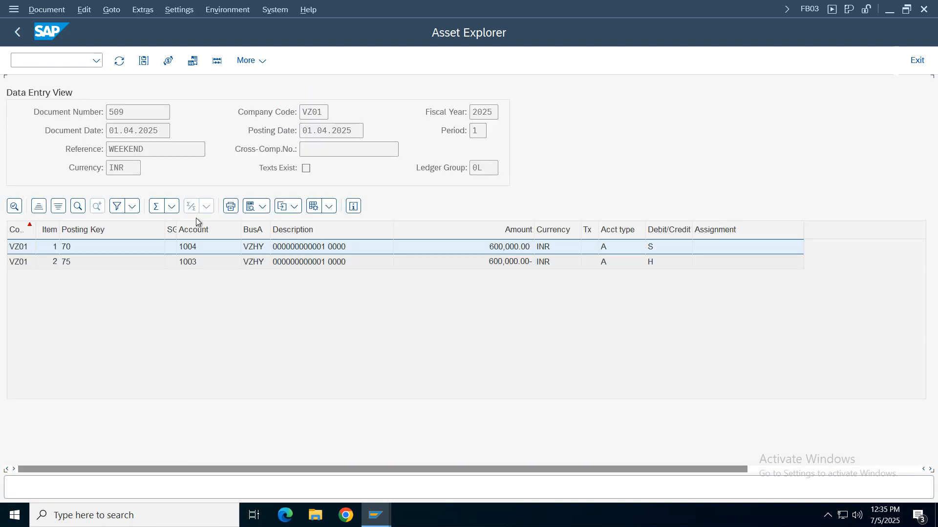
# Step: Leave the document, start AS01, switch to displaying an asset, and open the asset values of asset 1 in company code VZ01
pyautogui.click(18, 34)
pyautogui.click(18, 33)
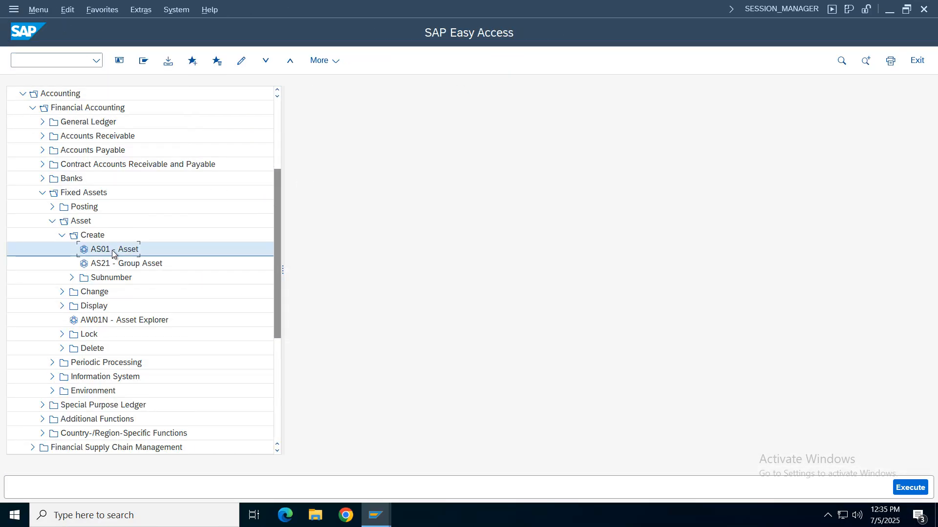
pyautogui.doubleClick(113, 251)
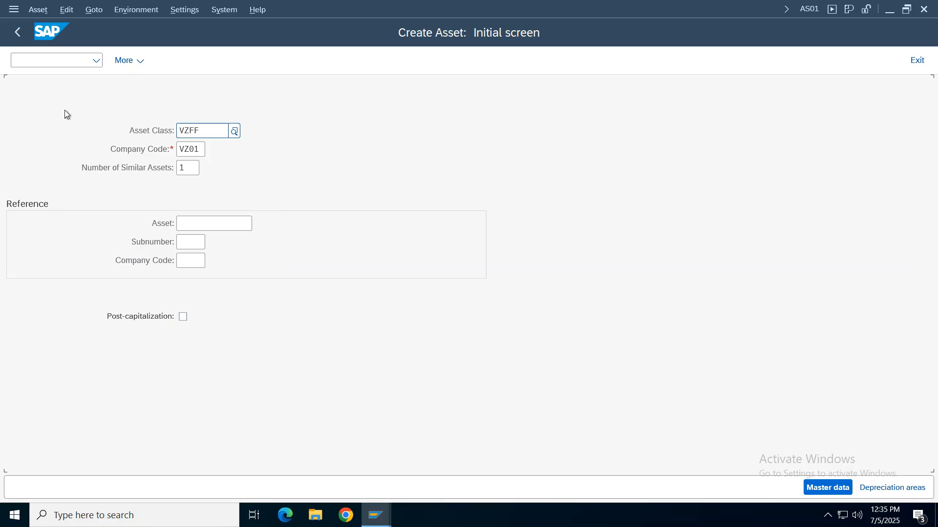
pyautogui.click(36, 13)
pyautogui.click(55, 83)
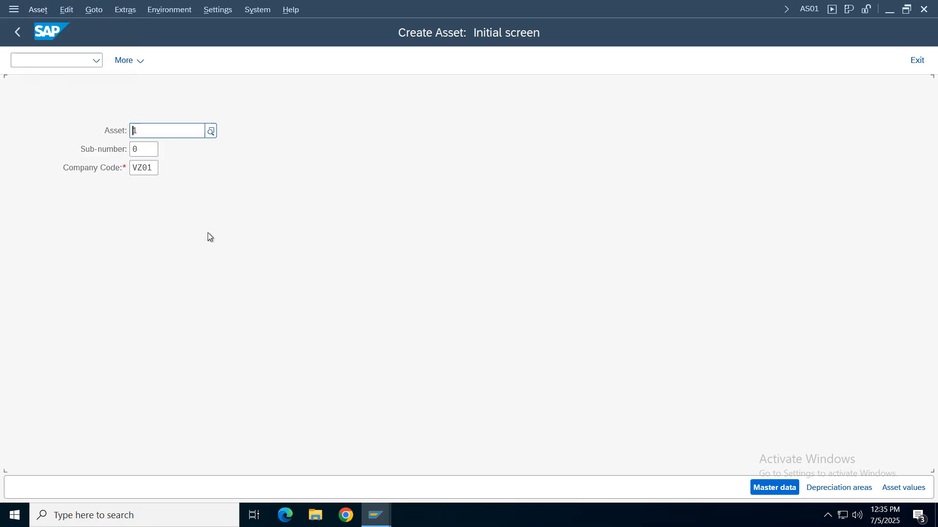
pyautogui.click(910, 490)
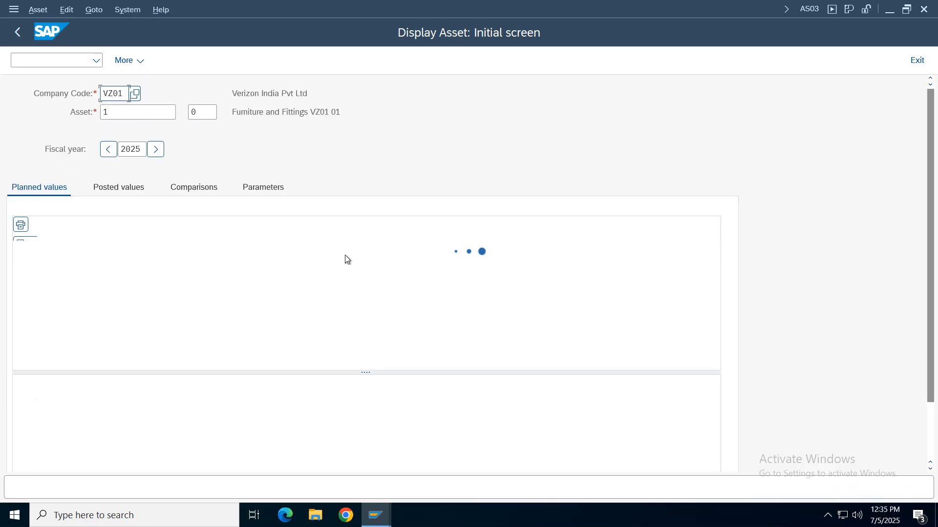
# Step: Examine the planned values in area 01: ordinary depreciation, the external asset acquisition transaction and the net book value
pyautogui.click(344, 334)
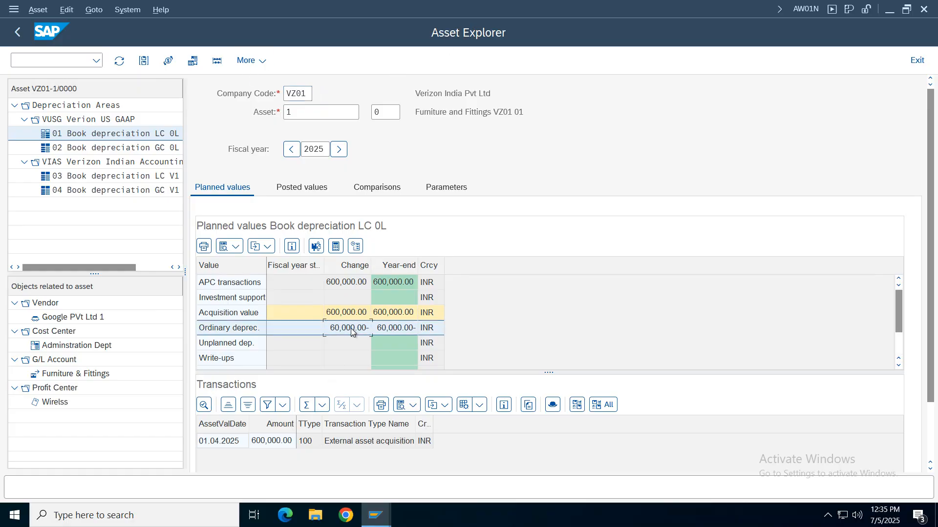
pyautogui.click(341, 442)
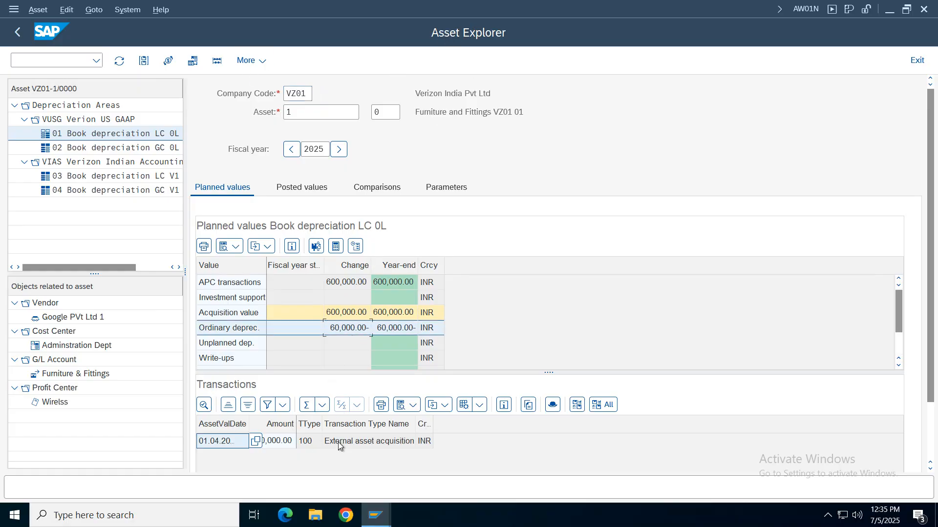
pyautogui.click(336, 346)
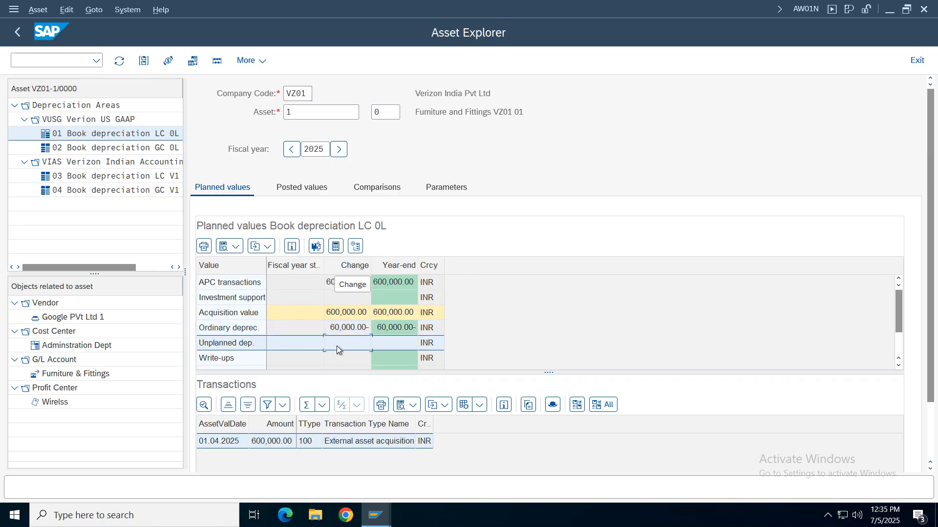
pyautogui.press('Down')
pyautogui.press('Down')
pyautogui.press('Down')
pyautogui.press('Down')
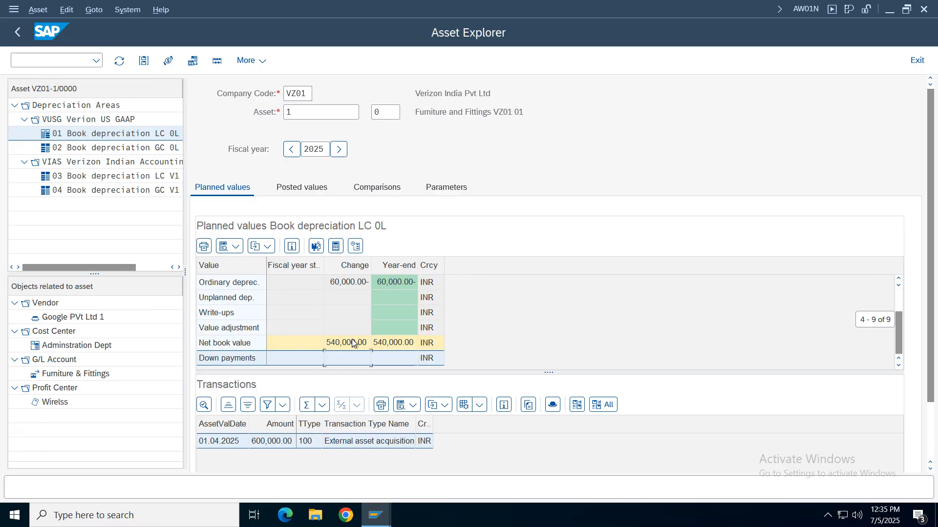
pyautogui.click(343, 284)
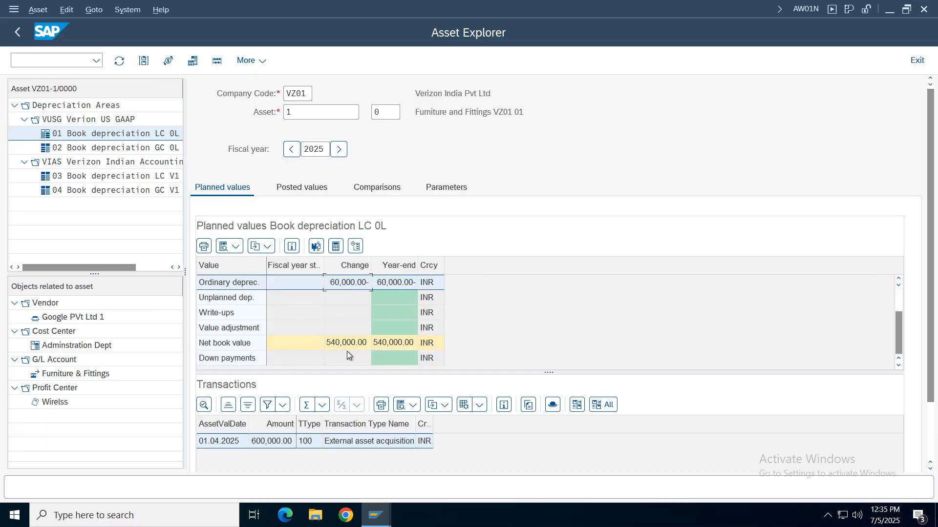
pyautogui.click(350, 340)
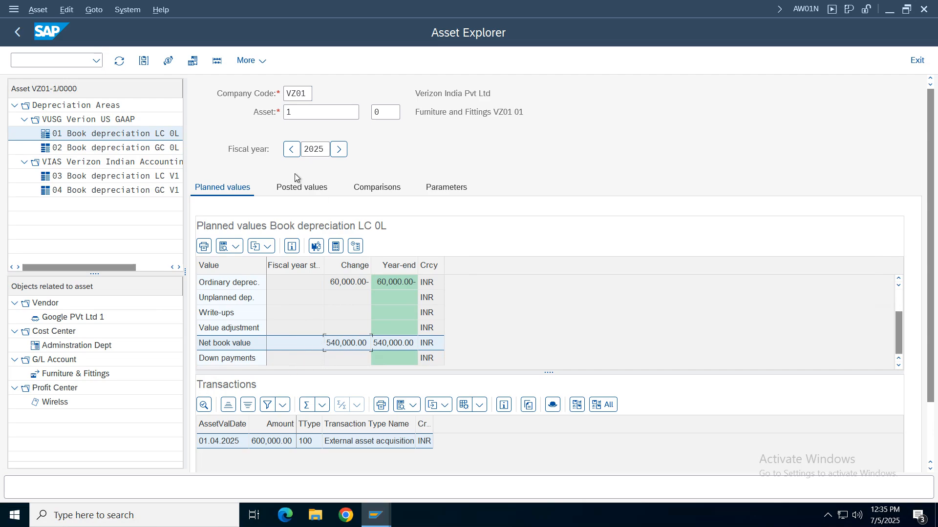
# Step: Show the posted values for area 01 and check the ordinary depreciation of the first periods
pyautogui.click(288, 187)
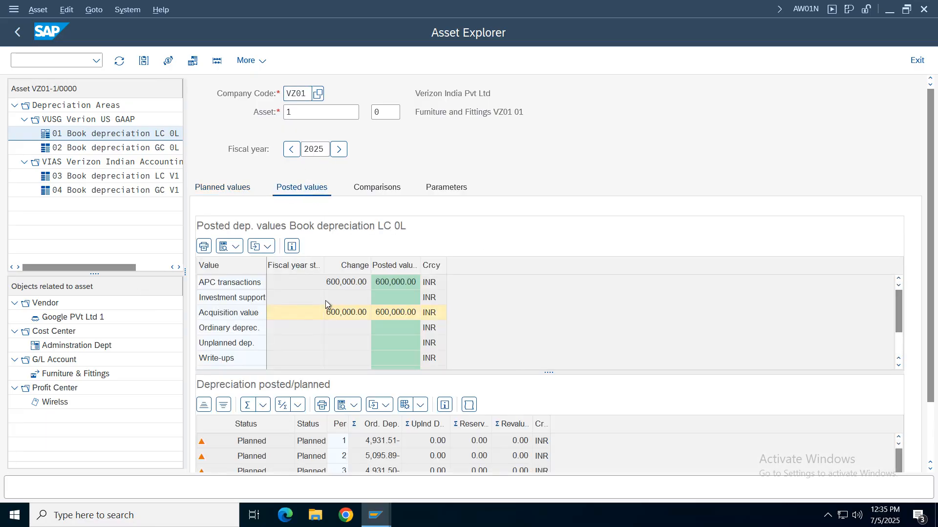
pyautogui.click(376, 442)
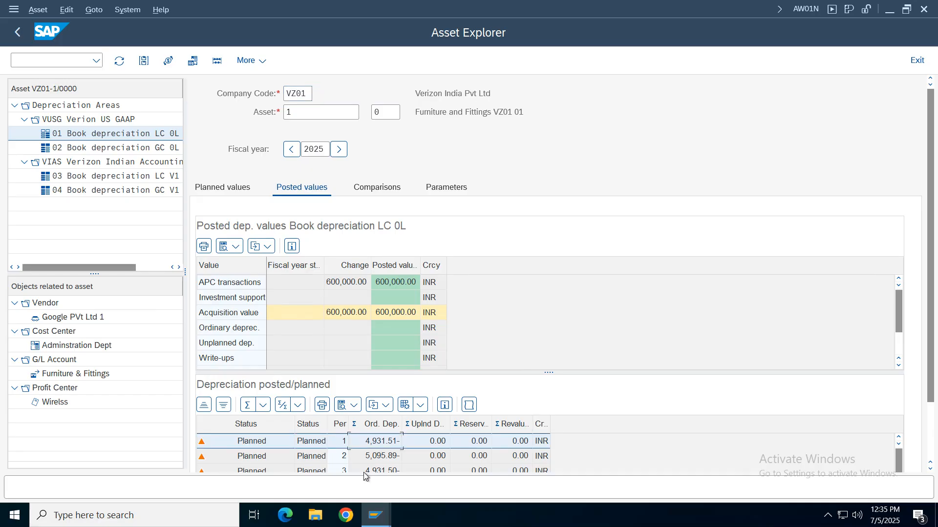
pyautogui.scroll(-3, 932, 344)
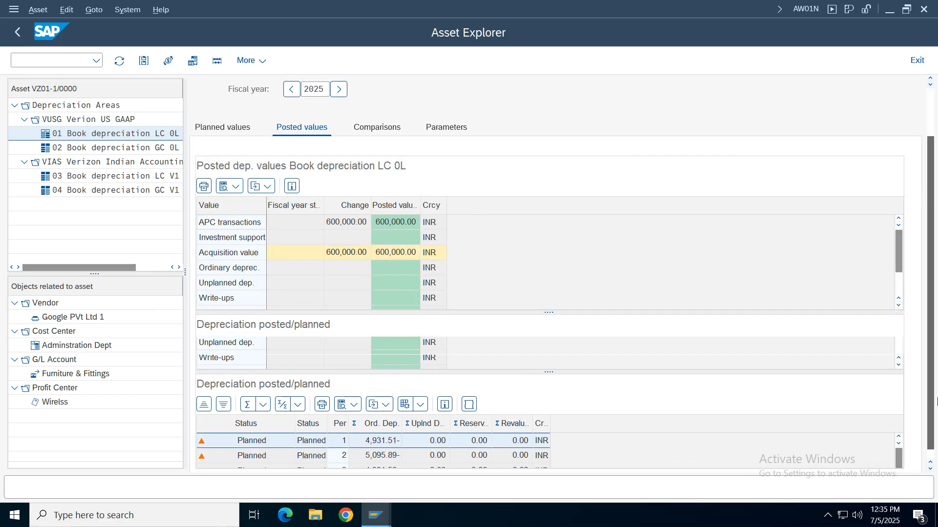
pyautogui.click(370, 386)
pyautogui.click(375, 431)
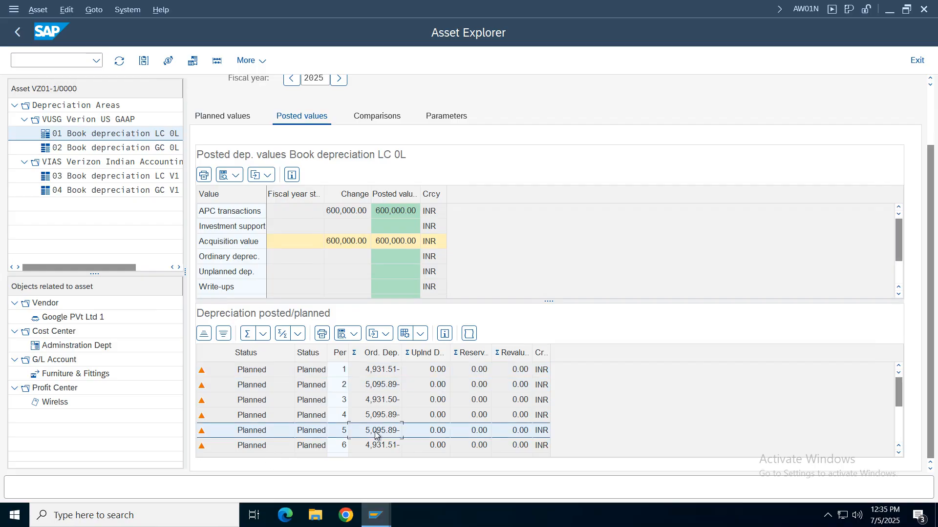
# Step: Go through the remaining depreciation periods down to the yearly total, and return to the first periods
pyautogui.press('Down')
pyautogui.press('Down')
pyautogui.press('Down')
pyautogui.press('Down')
pyautogui.press('Down')
pyautogui.press('Down')
pyautogui.press('Down')
pyautogui.press('Down')
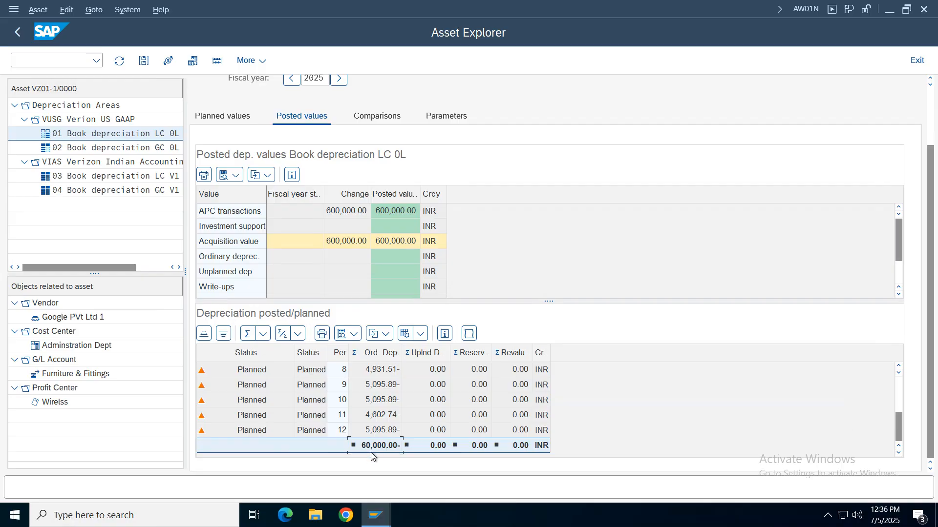
pyautogui.moveTo(898, 426); pyautogui.dragTo(898, 384)
pyautogui.press('Down')
pyautogui.press('Down')
pyautogui.press('Down')
pyautogui.press('Down')
pyautogui.press('Down')
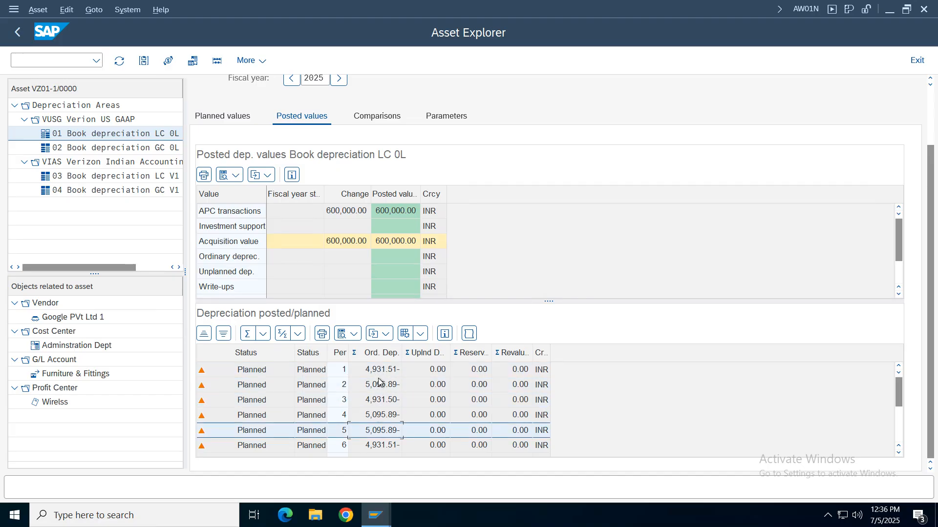
# Step: Open the Windows Calculator and enter 60000 multiplied by 30 to check the period depreciation
pyautogui.click(128, 516)
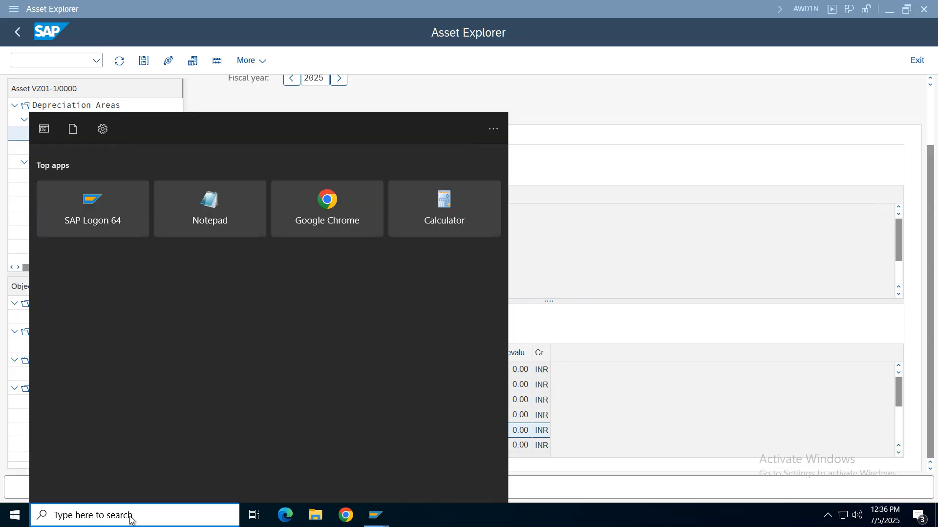
pyautogui.write('clc')
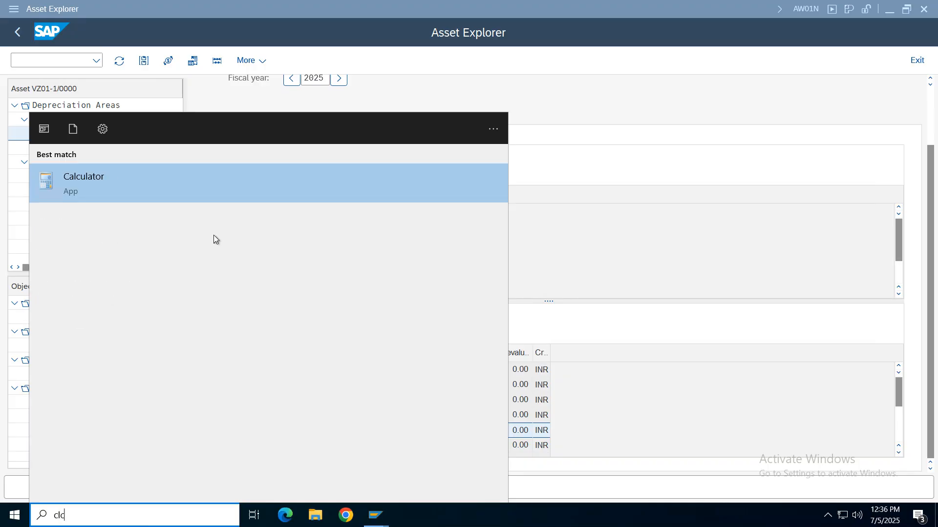
pyautogui.press('Return')
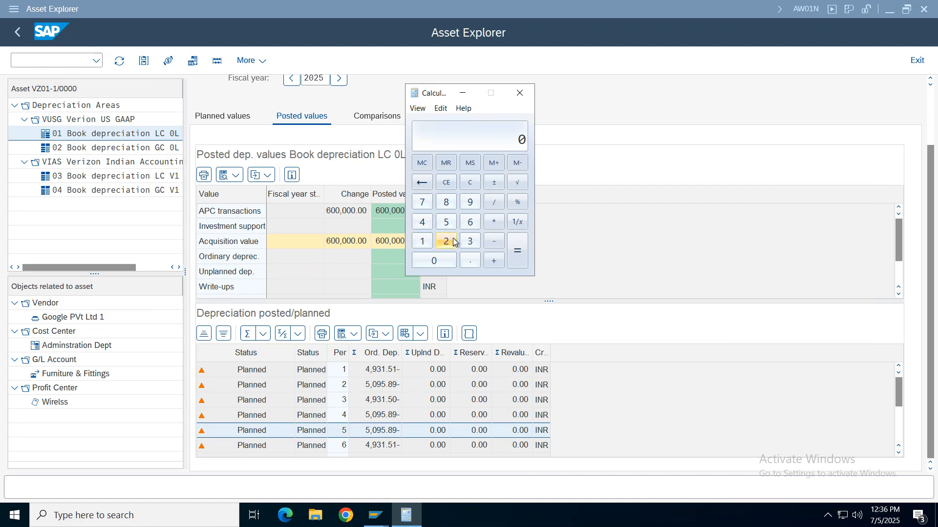
pyautogui.click(470, 222)
pyautogui.click(442, 262)
pyautogui.click(443, 261)
pyautogui.click(442, 261)
pyautogui.click(442, 261)
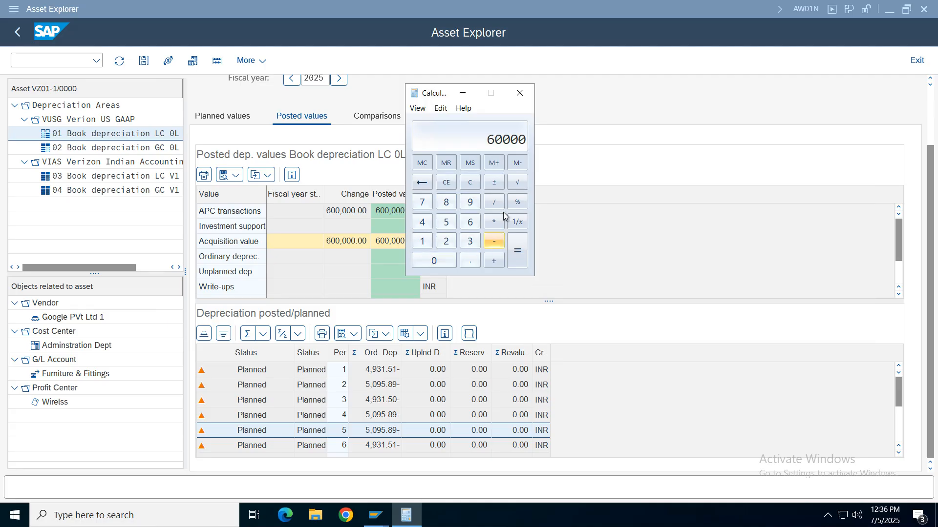
pyautogui.click(493, 222)
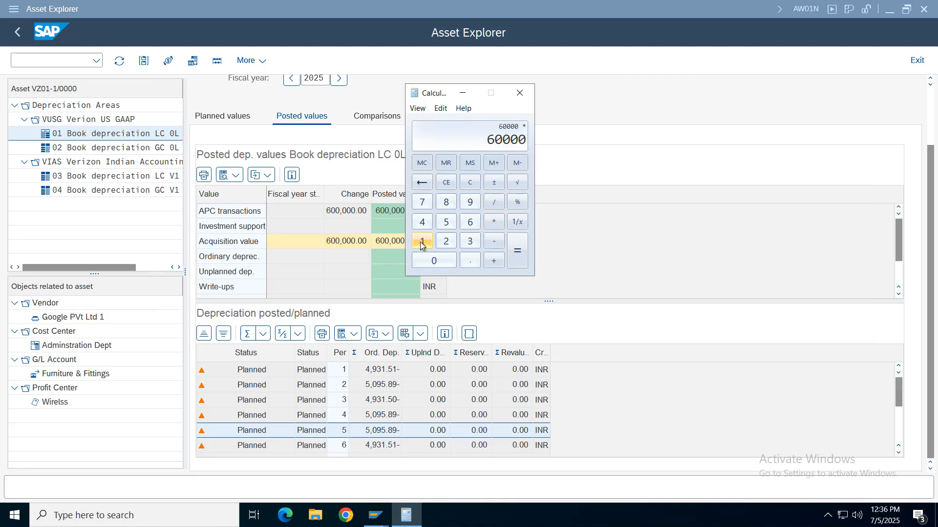
pyautogui.click(470, 241)
pyautogui.click(448, 262)
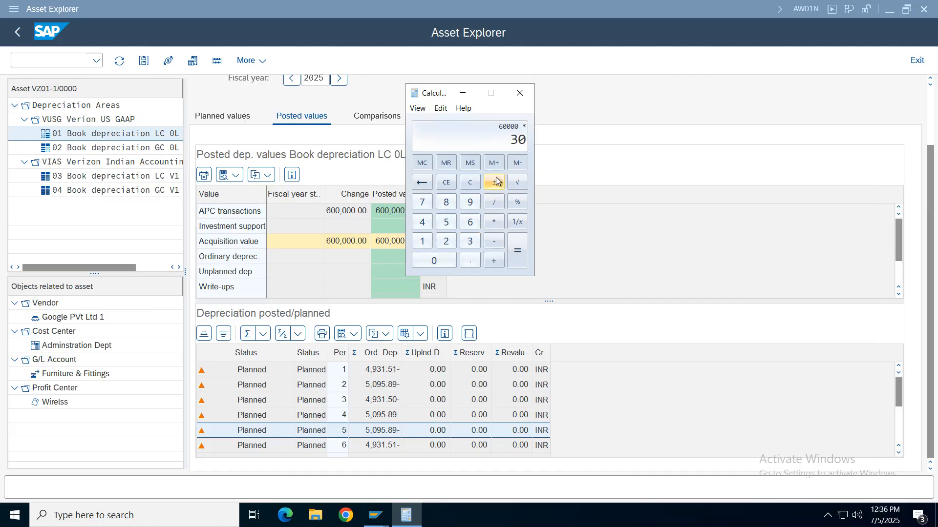
# Step: Divide the entered 60000 * 30 by 365 to work out a 30-day month's depreciation, and clear the calculator
pyautogui.click(494, 202)
pyautogui.click(470, 240)
pyautogui.click(469, 222)
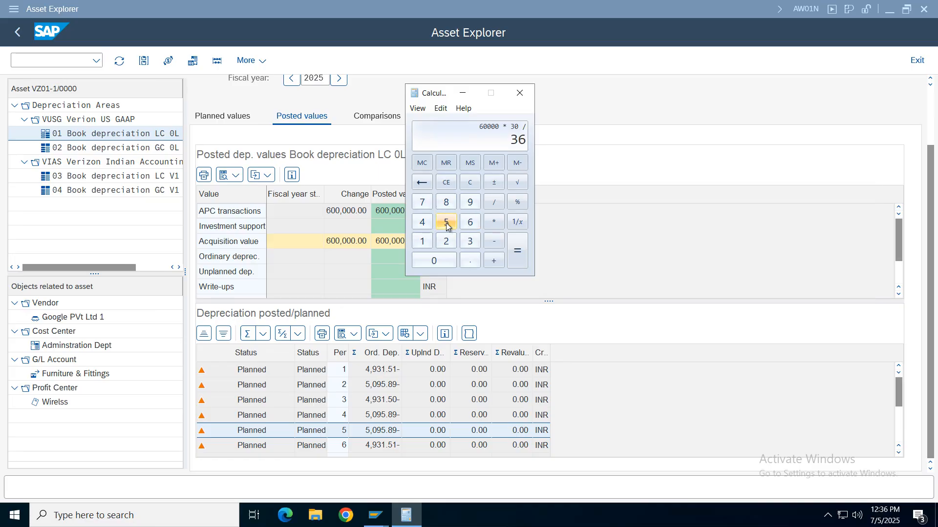
pyautogui.click(446, 222)
pyautogui.click(517, 251)
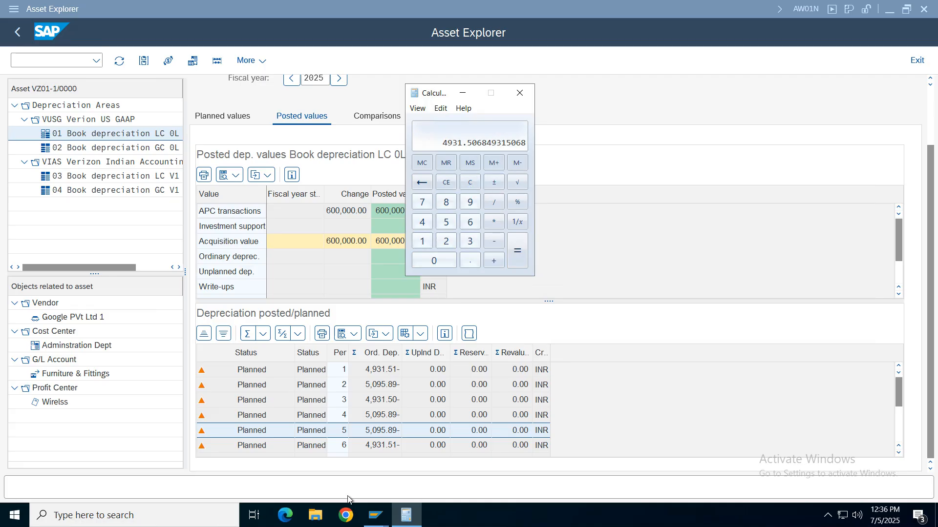
pyautogui.click(472, 188)
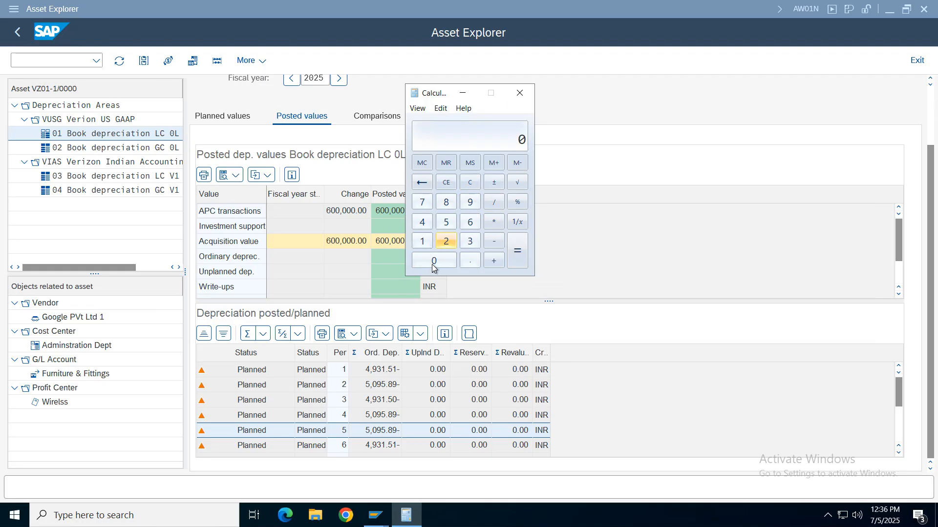
# Step: Select the period 2 depreciation amount, then return to the calculator and compute 60000 * 30 / 365 again
pyautogui.click(373, 382)
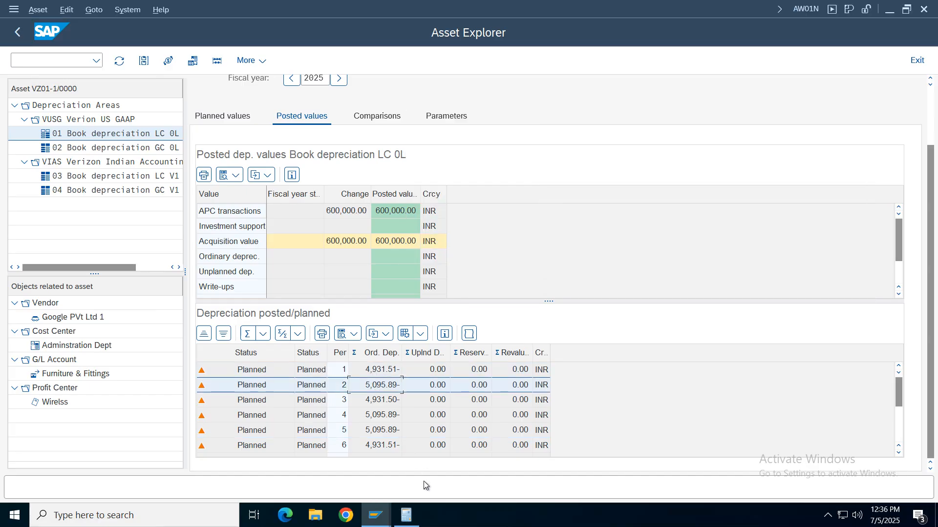
pyautogui.click(406, 515)
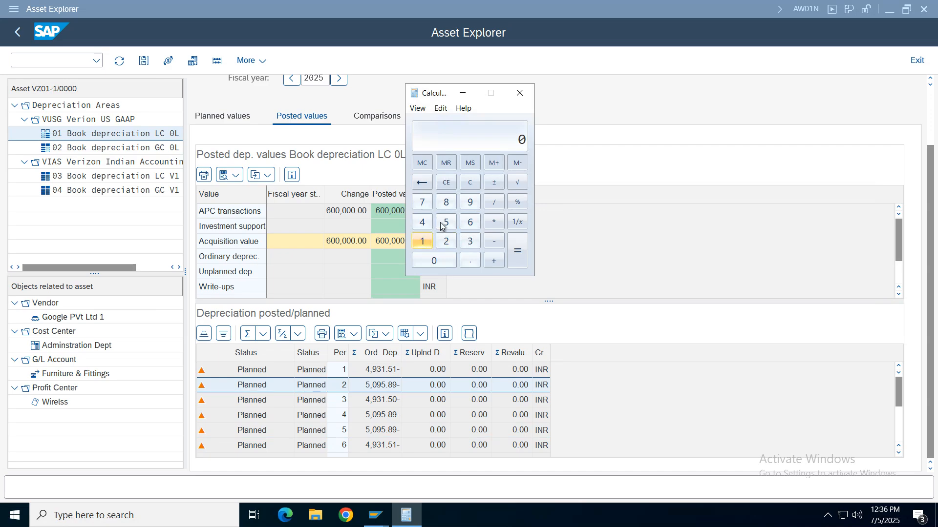
pyautogui.click(467, 226)
pyautogui.click(446, 260)
pyautogui.click(446, 260)
pyautogui.click(446, 261)
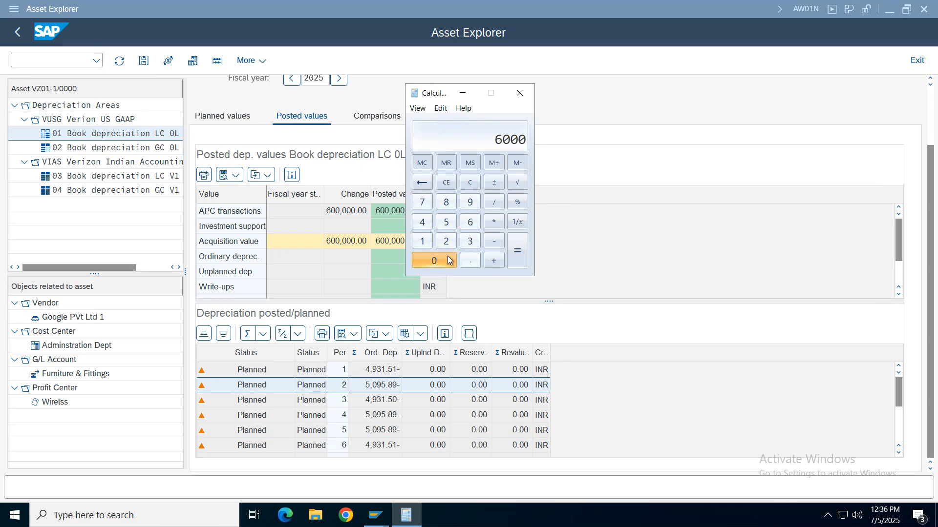
pyautogui.click(446, 261)
pyautogui.click(494, 222)
pyautogui.click(471, 242)
pyautogui.click(441, 261)
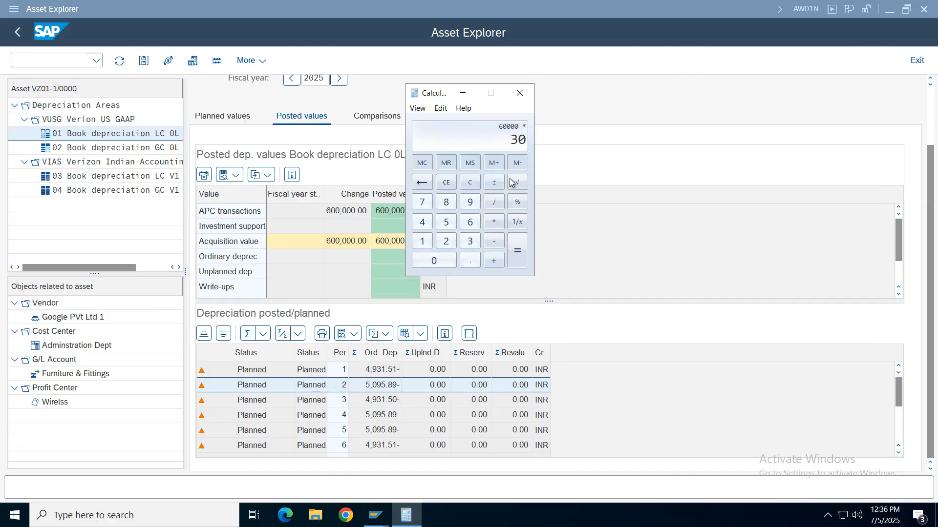
pyautogui.click(494, 202)
pyautogui.click(470, 241)
pyautogui.click(470, 222)
pyautogui.click(446, 227)
pyautogui.click(518, 251)
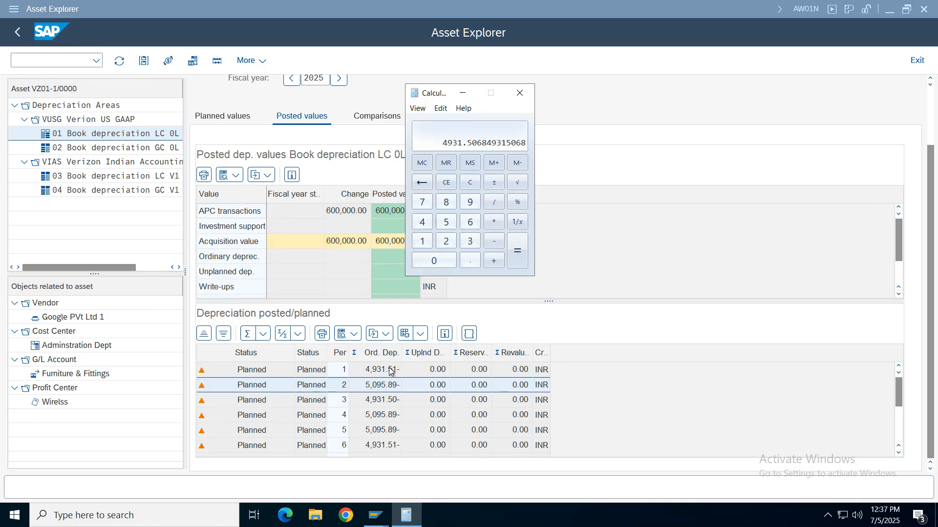
# Step: Calculate a 31-day month's depreciation as 60000 * 31 / 365 and close the calculator
pyautogui.click(470, 184)
pyautogui.click(470, 223)
pyautogui.click(434, 260)
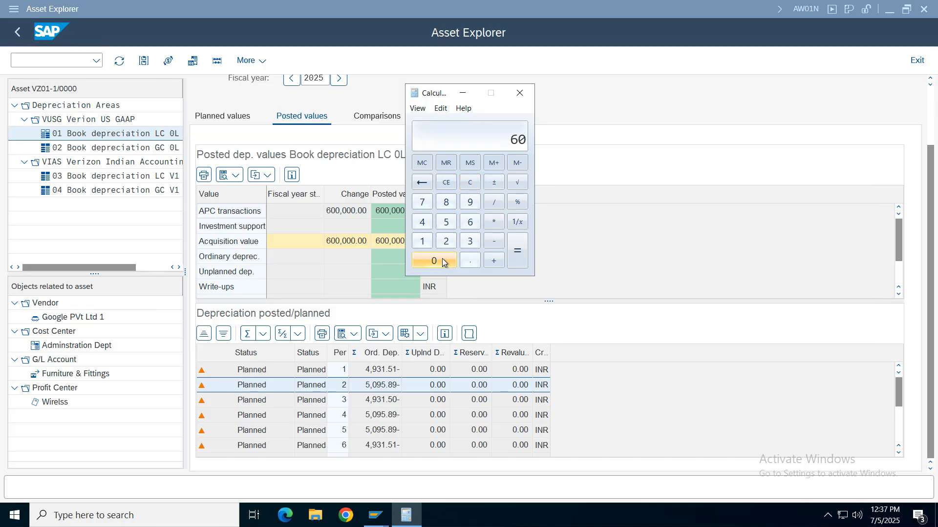
pyautogui.tripleClick(434, 260)
pyautogui.click(494, 222)
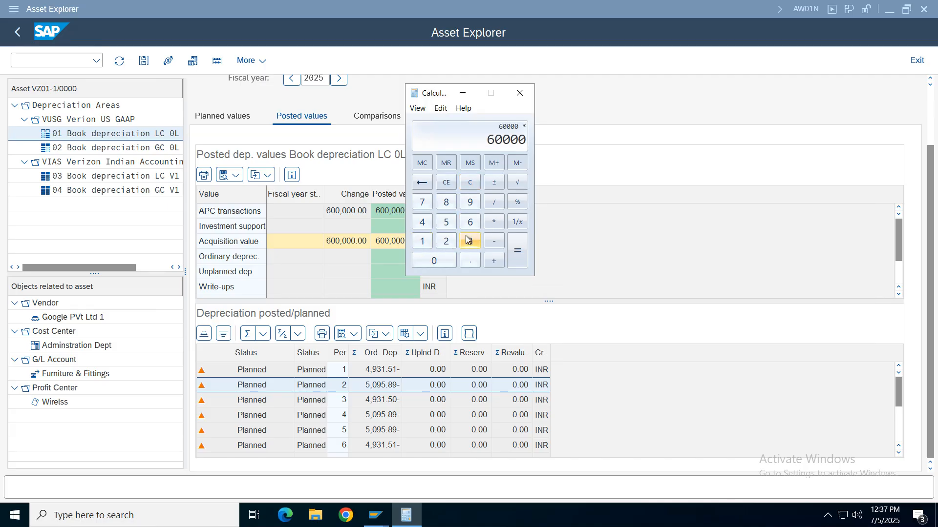
pyautogui.click(470, 242)
pyautogui.click(423, 242)
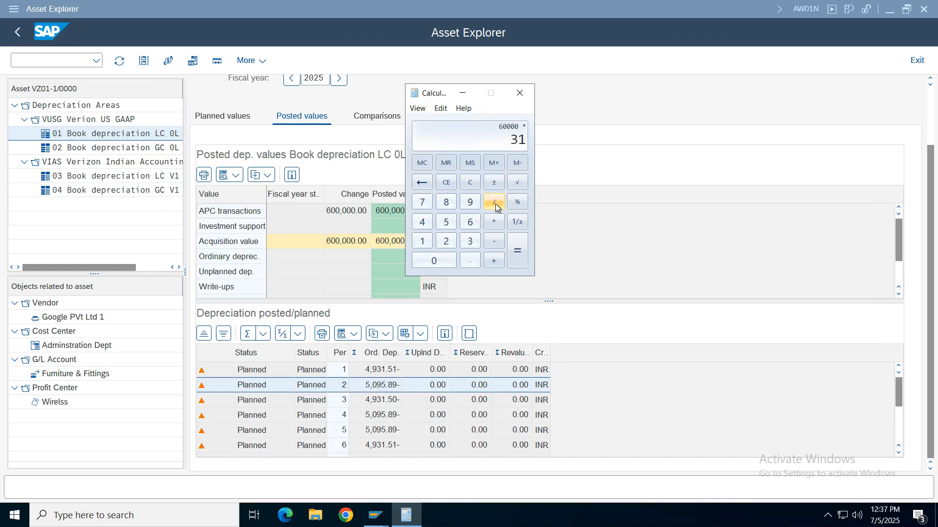
pyautogui.click(494, 202)
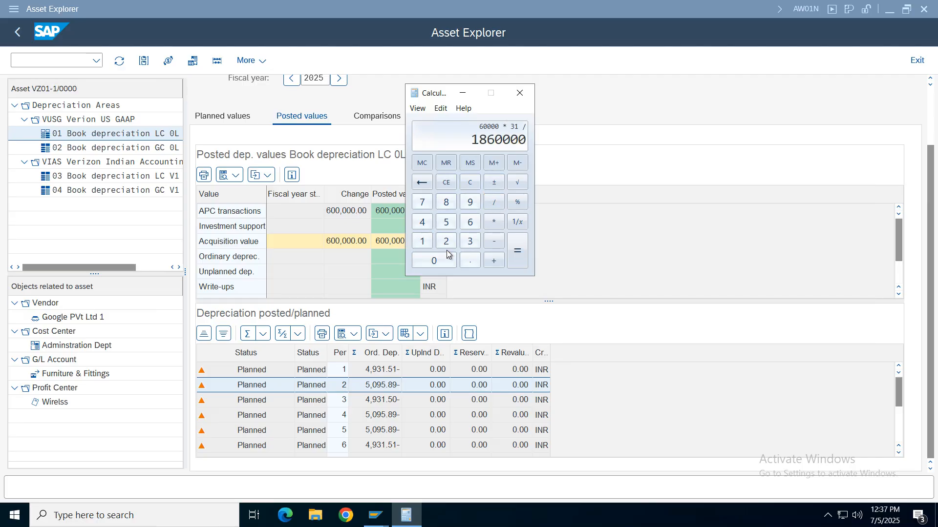
pyautogui.click(469, 242)
pyautogui.click(469, 222)
pyautogui.click(446, 222)
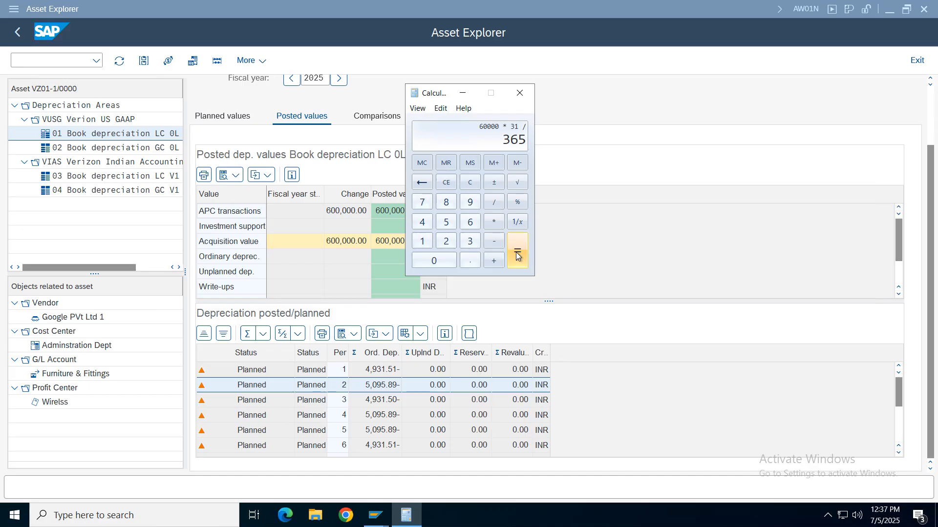
pyautogui.click(517, 251)
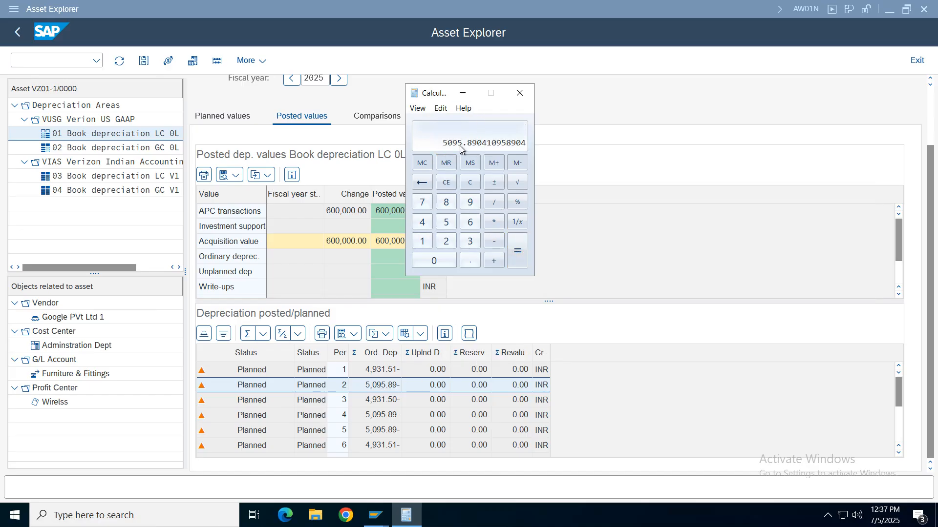
pyautogui.click(520, 93)
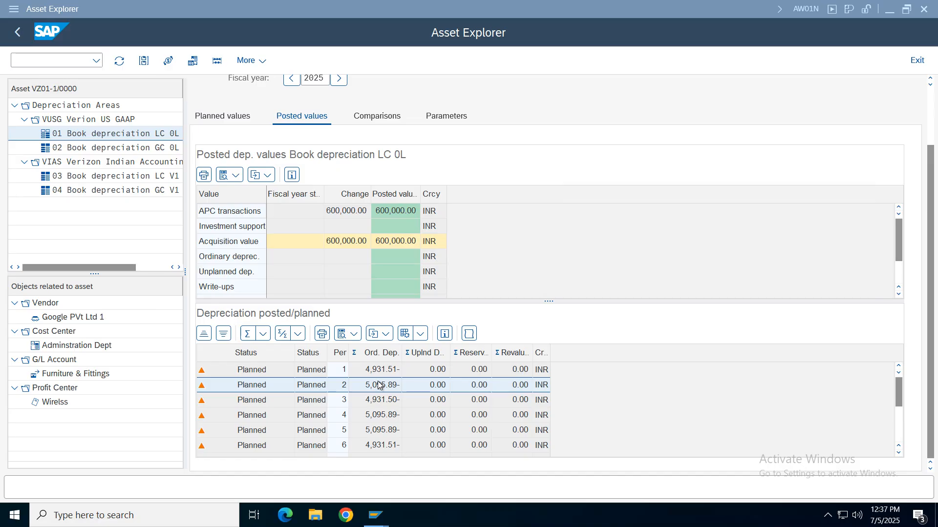
# Step: Review the planned ordinary depreciation for periods 4 and 5, continuing down to the yearly total row
pyautogui.click(374, 417)
pyautogui.click(377, 432)
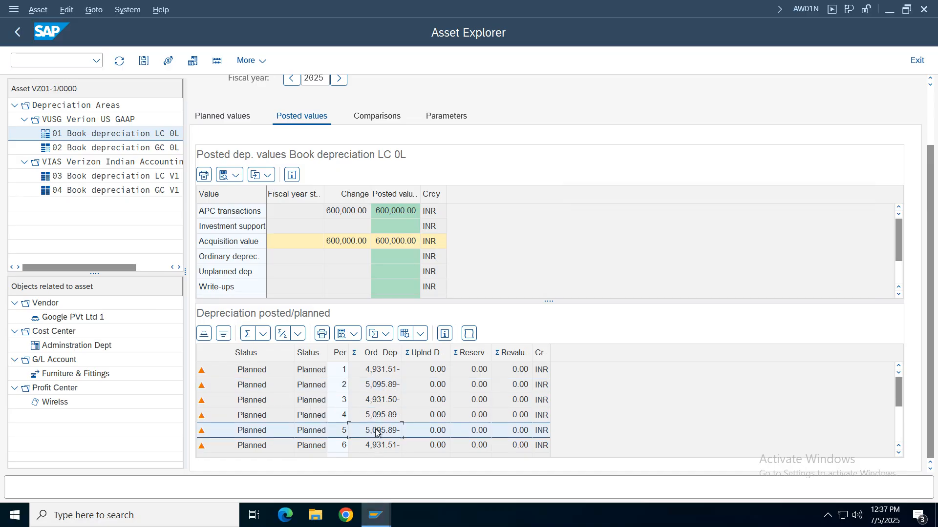
pyautogui.scroll(-5, 376, 432)
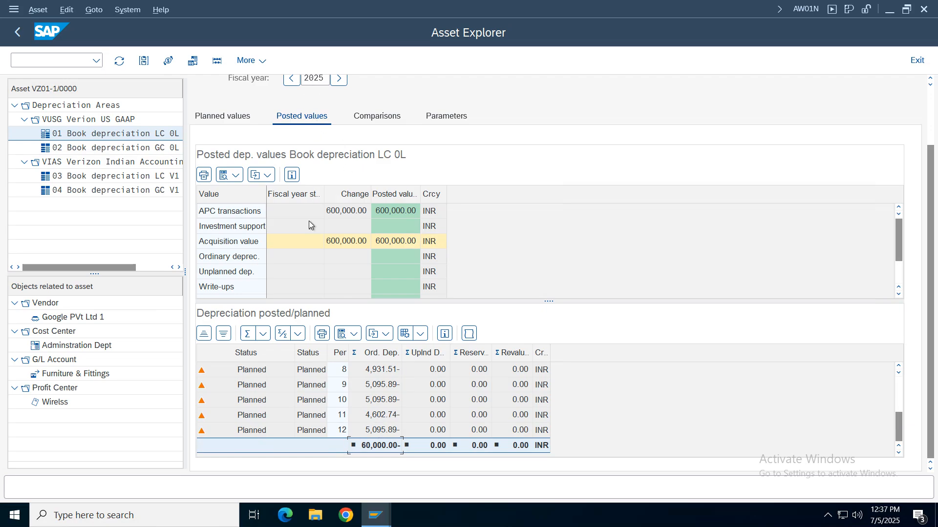
# Step: Show the 2025 to 2035 comparison for area 01 and examine the ordinary depreciation year by year through 2034
pyautogui.click(377, 116)
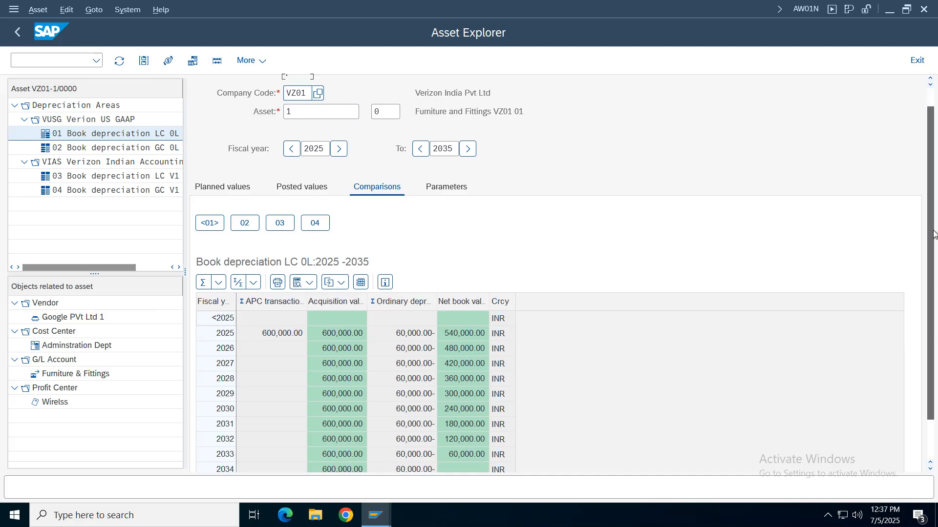
pyautogui.scroll(-3, 932, 207)
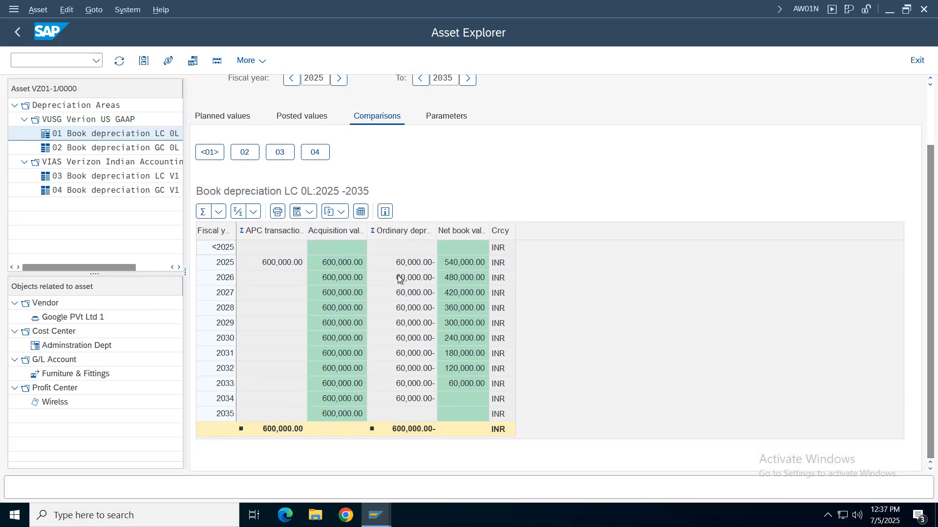
pyautogui.click(399, 401)
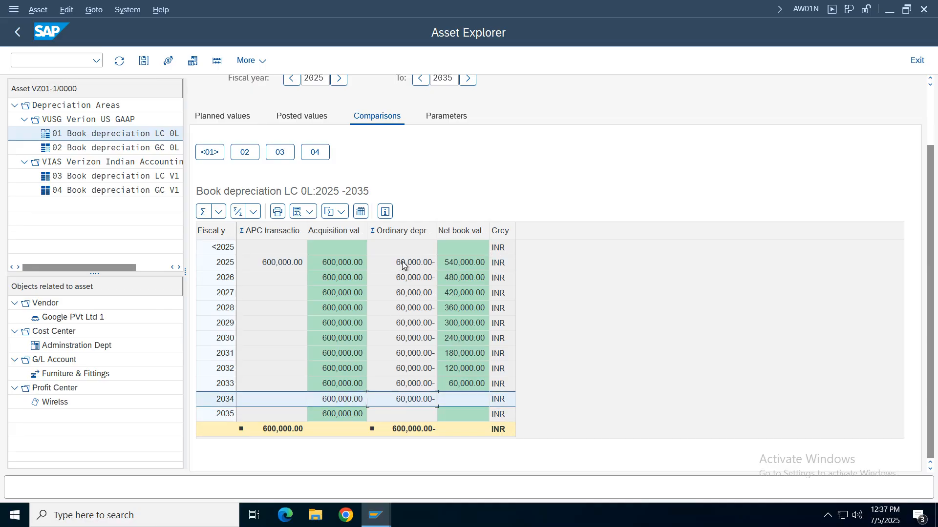
pyautogui.click(400, 265)
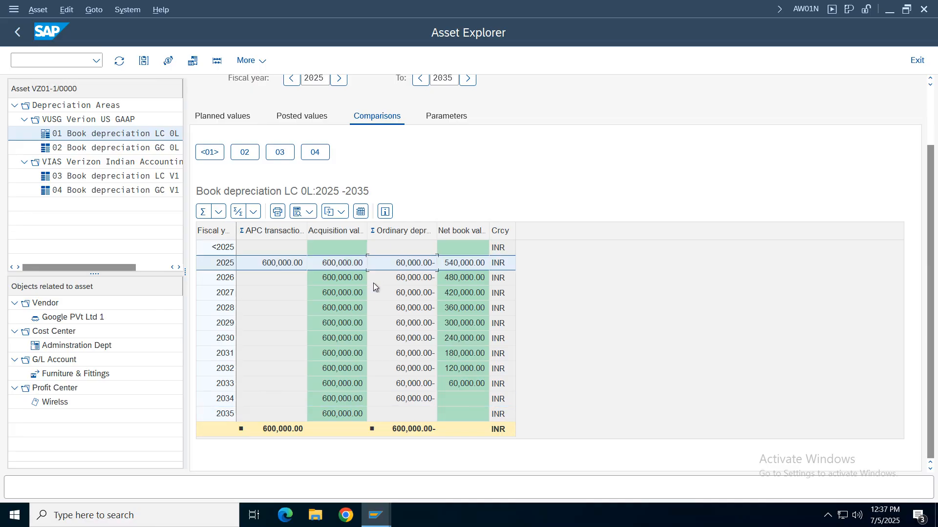
pyautogui.click(411, 291)
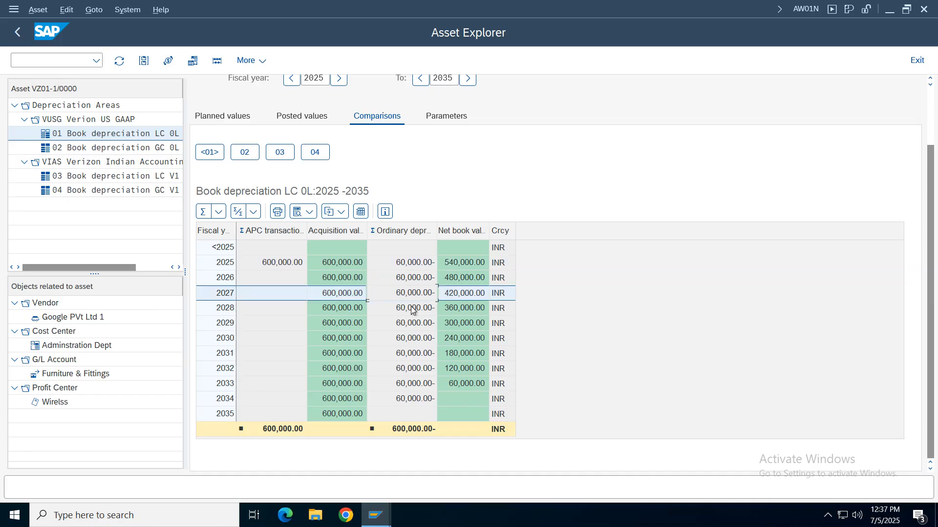
pyautogui.click(412, 307)
pyautogui.click(410, 350)
pyautogui.click(406, 403)
# Step: Examine how the net book value develops from 2025 through 2034 in the comparison table
pyautogui.click(463, 262)
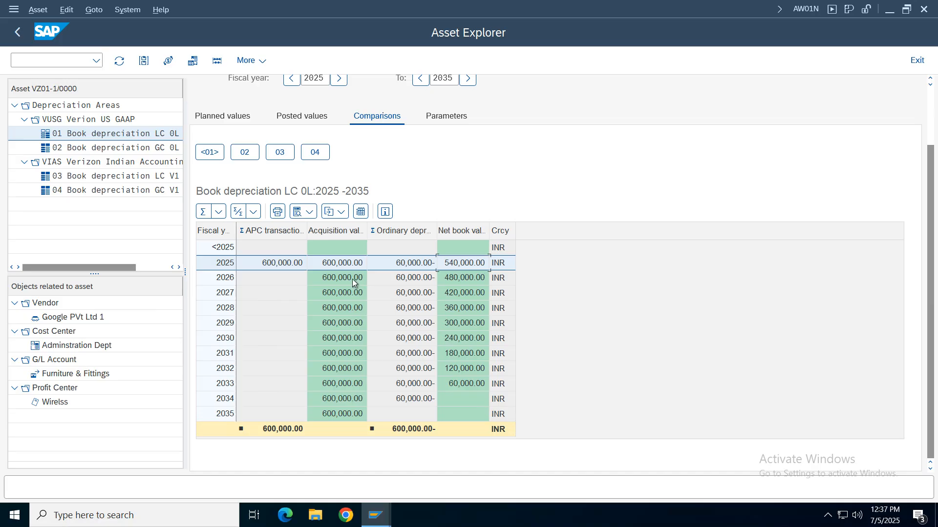
pyautogui.press('Down')
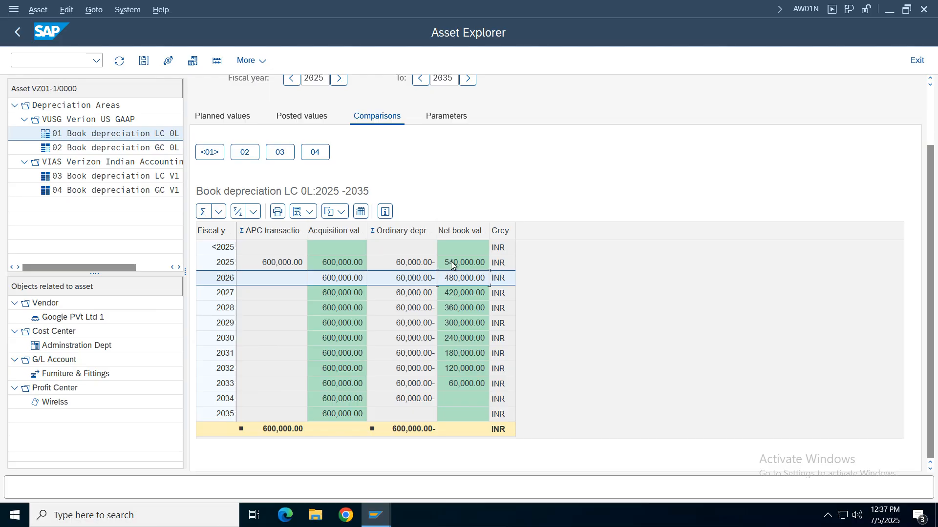
pyautogui.press('Up')
pyautogui.press('Down')
pyautogui.click(446, 294)
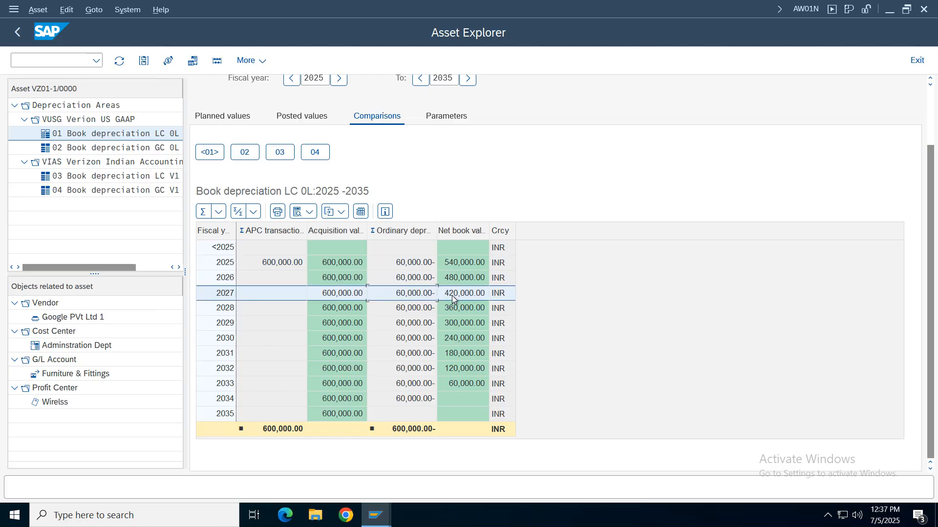
pyautogui.click(457, 400)
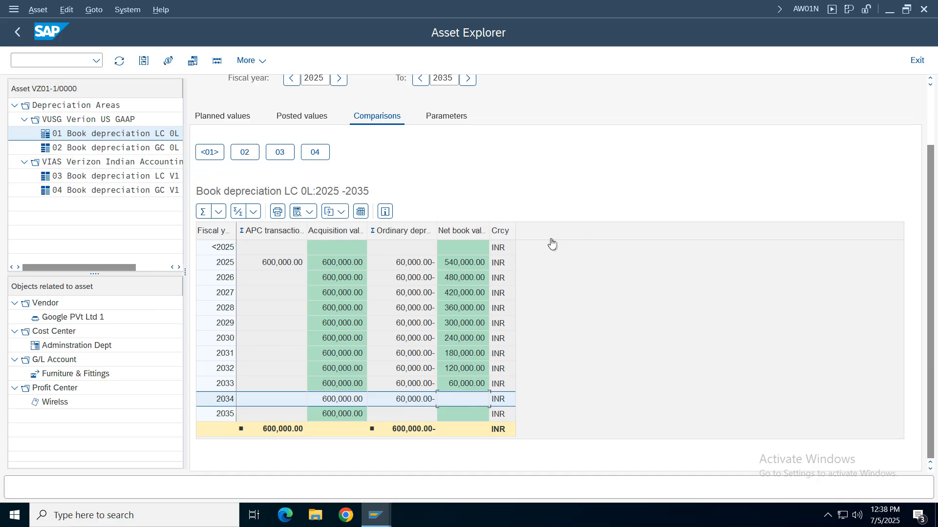
# Step: View the year comparison for depreciation areas 02, 03 and 04 in turn
pyautogui.click(110, 149)
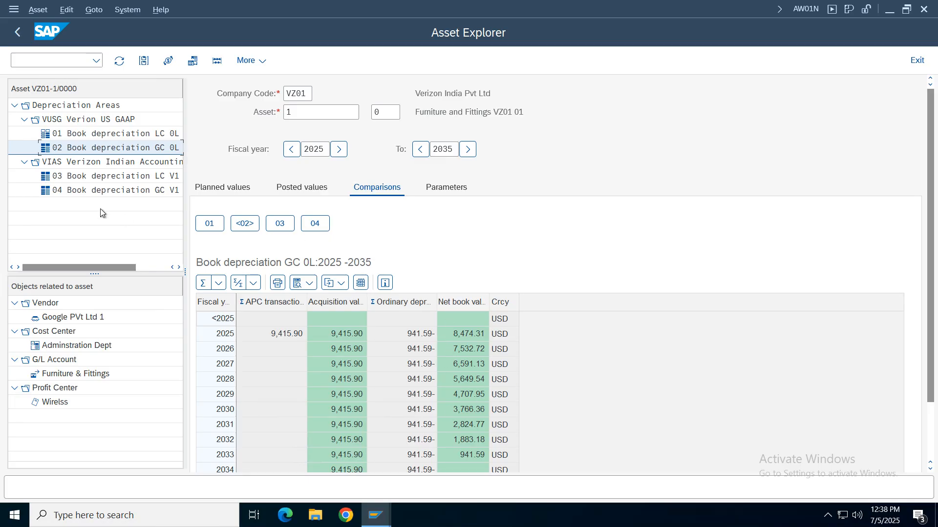
pyautogui.click(98, 178)
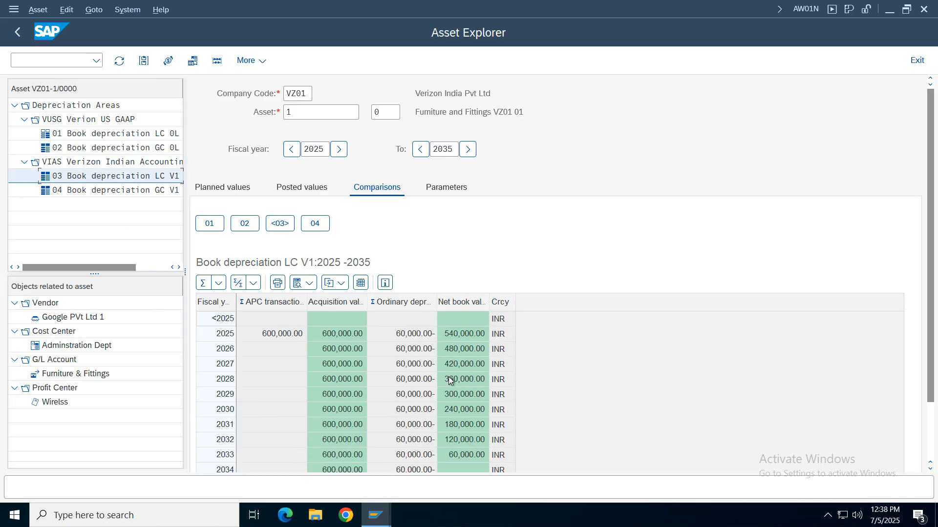
pyautogui.click(140, 191)
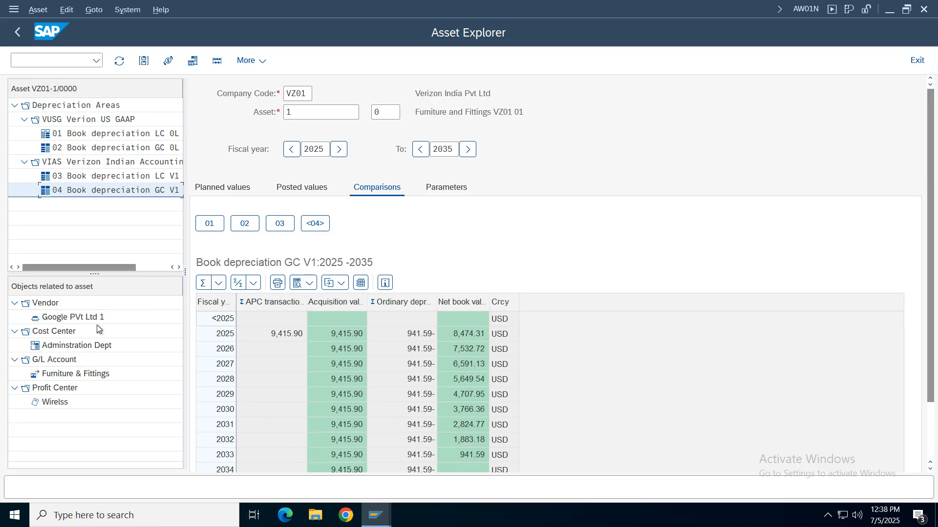
# Step: Show the depreciation parameters of area 04 and display the details of depreciation key VSDK
pyautogui.click(445, 188)
pyautogui.moveTo(933, 172); pyautogui.dragTo(935, 235)
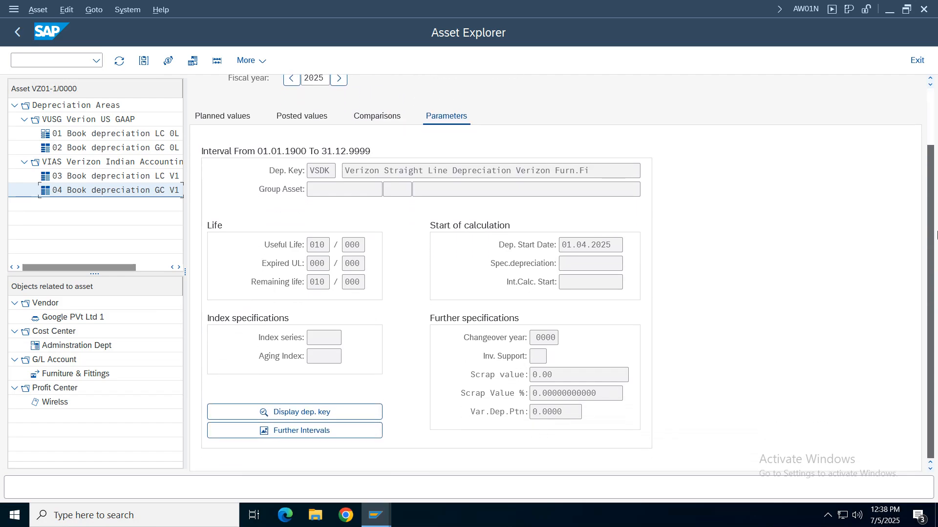
pyautogui.click(309, 171)
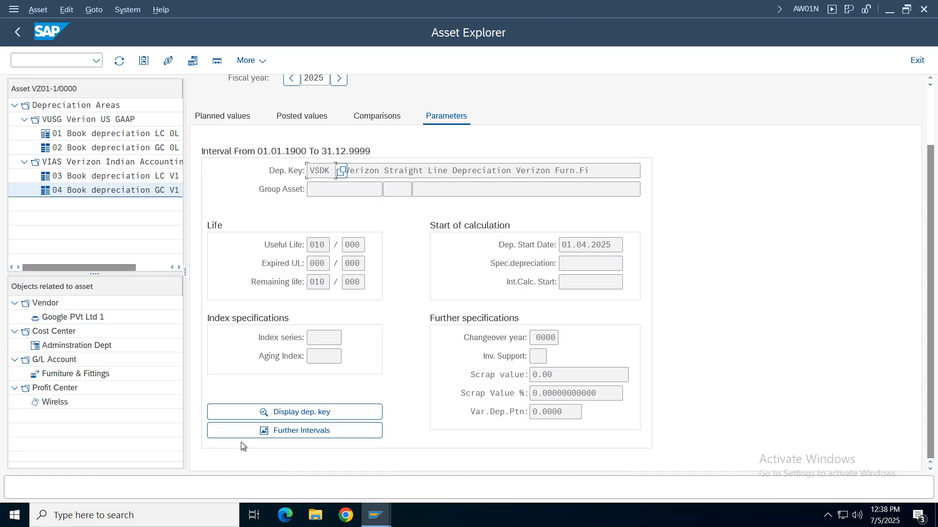
pyautogui.click(289, 414)
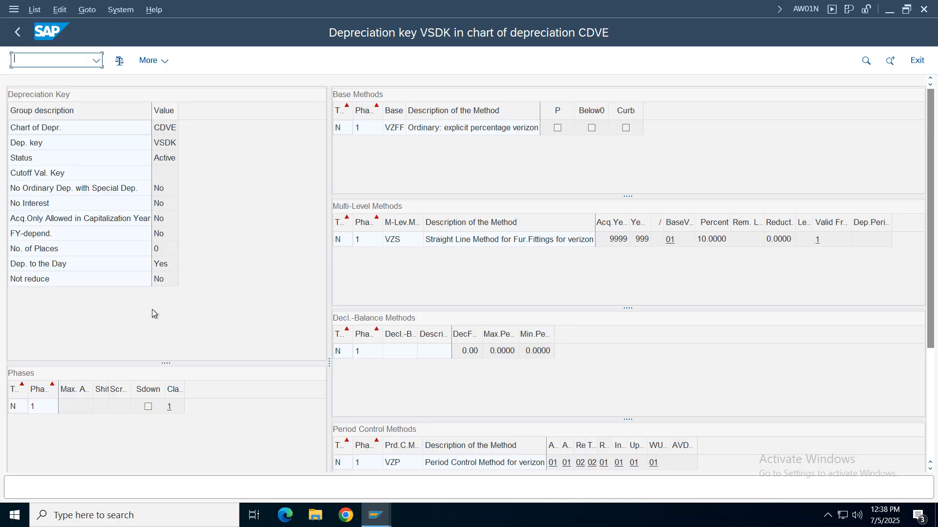
# Step: Examine the depreciation key's status, its base method VZFF and its multi-level method VZS
pyautogui.click(166, 163)
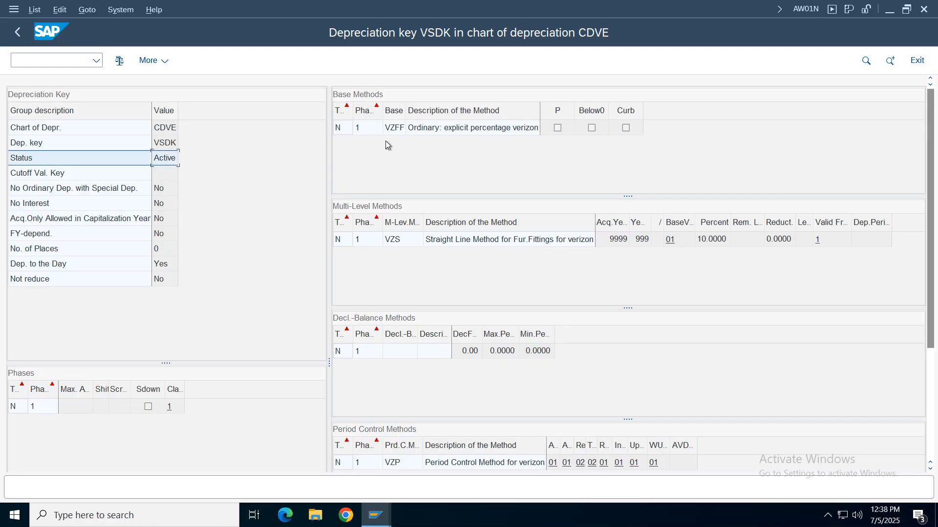
pyautogui.click(448, 128)
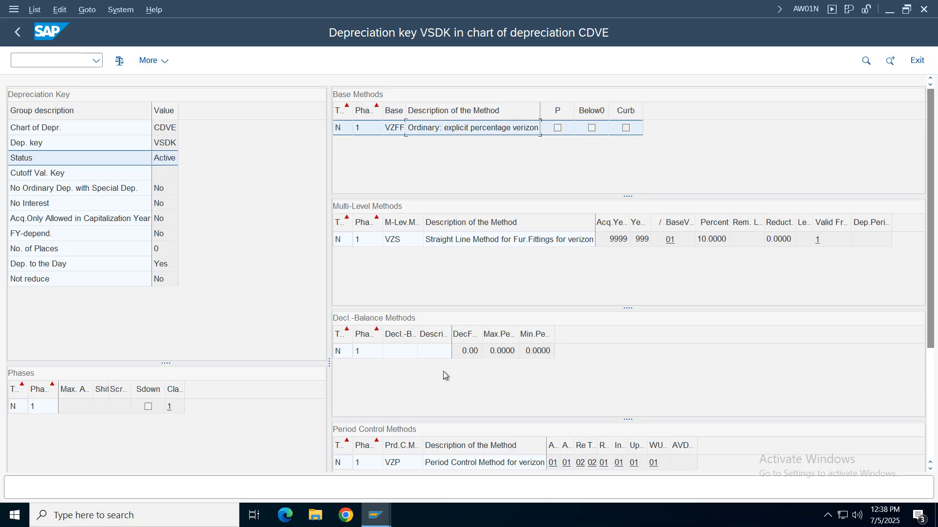
pyautogui.click(441, 241)
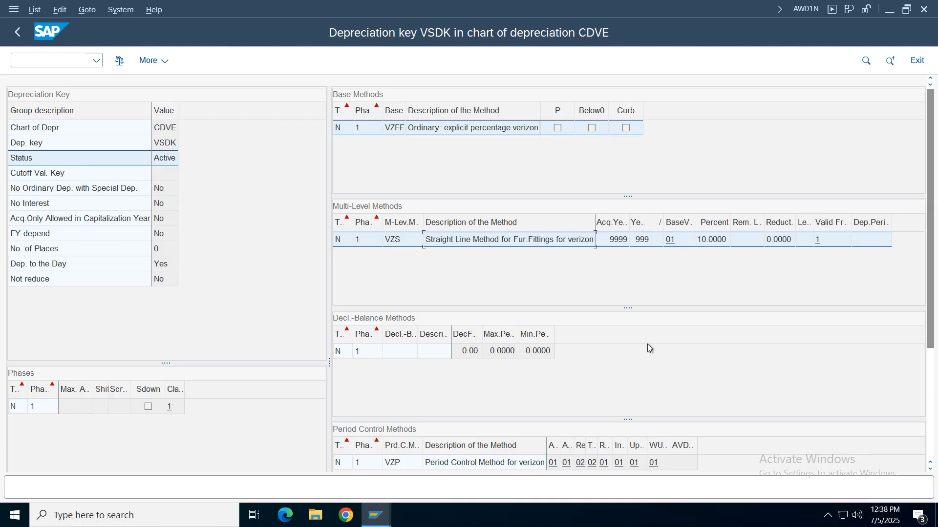
# Step: Examine the depreciation key's declining-balance, period control and changeover methods, and return to the Asset Explorer
pyautogui.scroll(-3, 488, 220)
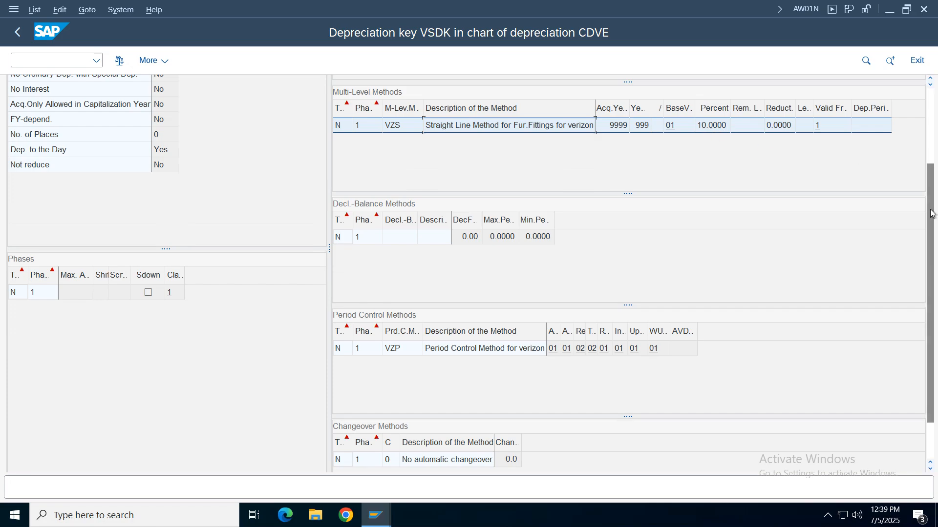
pyautogui.scroll(3, 913, 155)
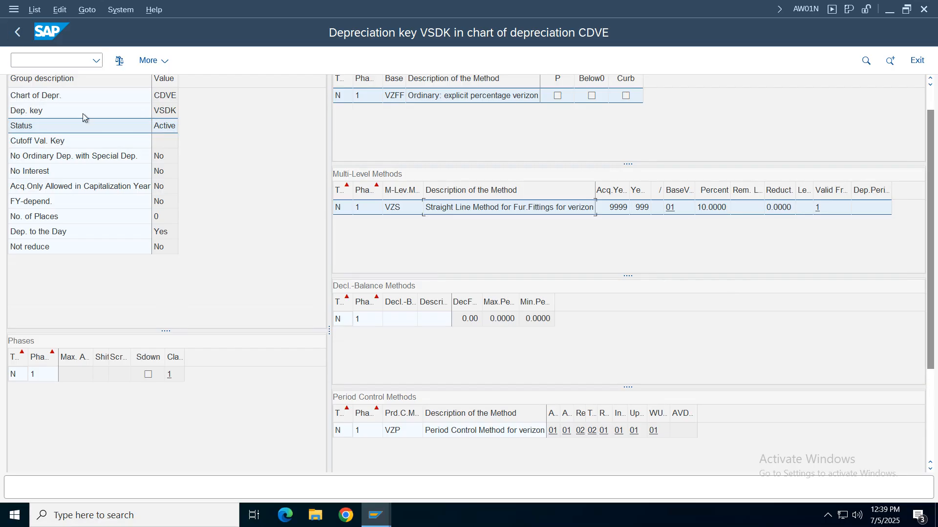
pyautogui.click(18, 32)
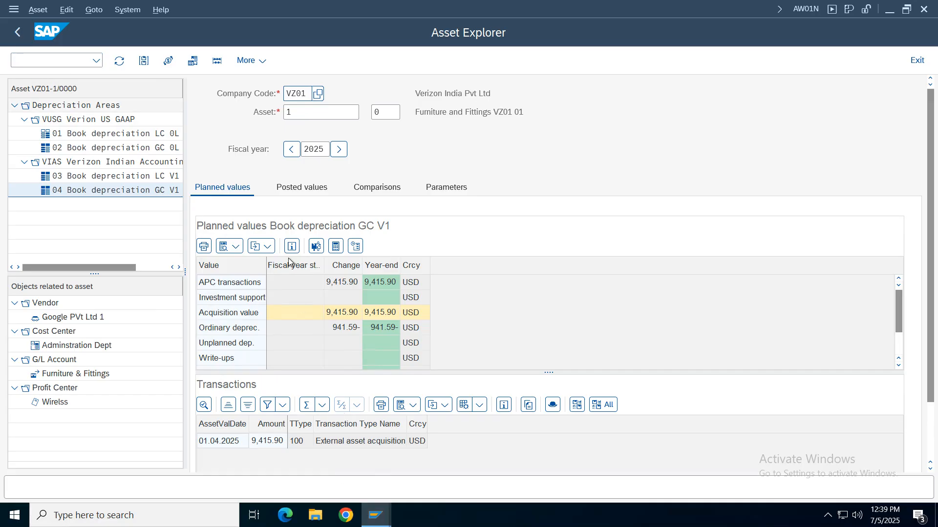
# Step: View the posted values and the period-by-period depreciation postings for depreciation area 04 and for area 01
pyautogui.click(292, 190)
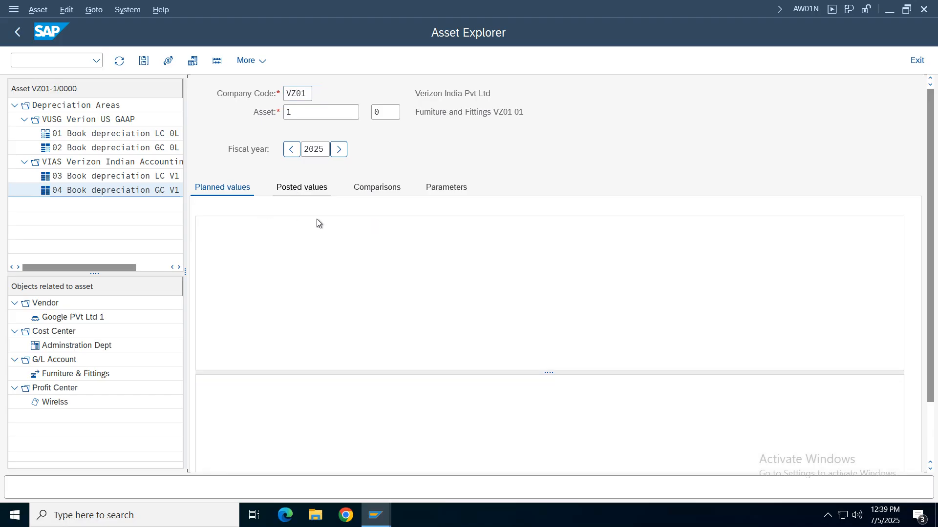
pyautogui.moveTo(929, 196); pyautogui.dragTo(929, 253)
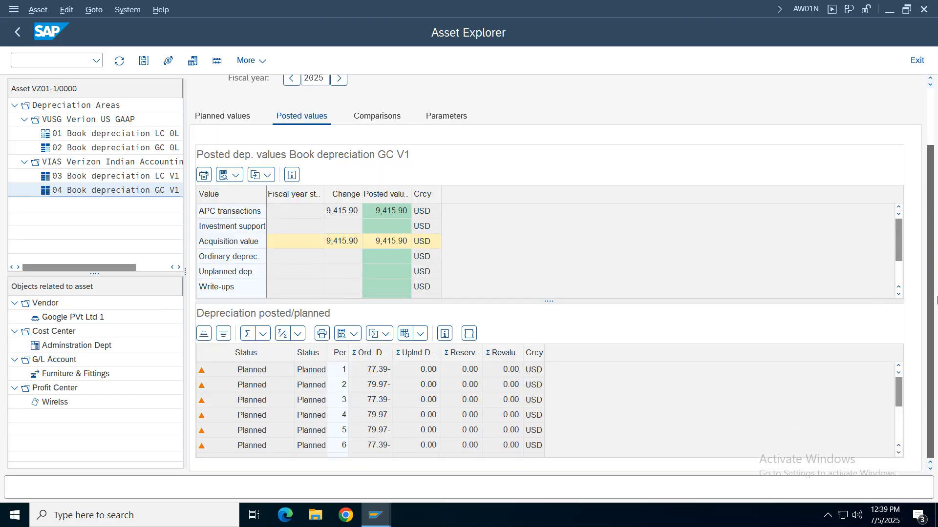
pyautogui.click(303, 371)
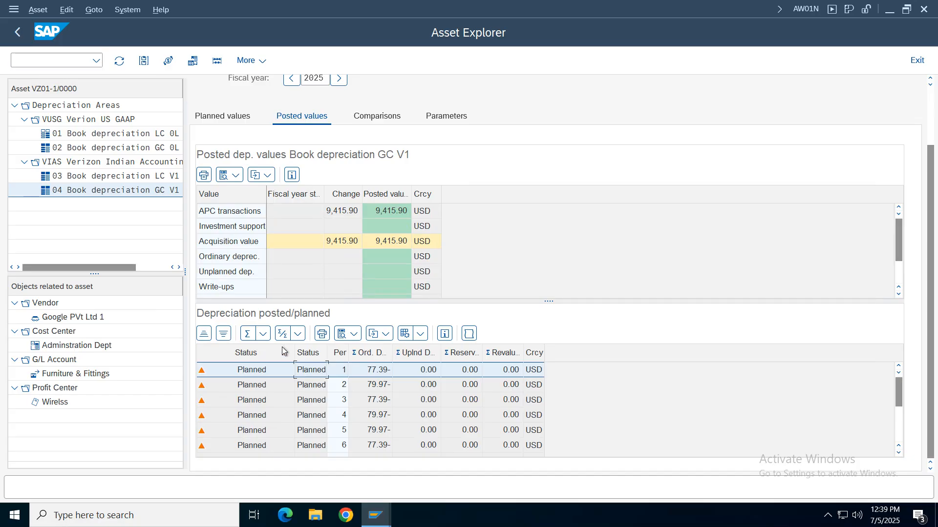
pyautogui.click(110, 133)
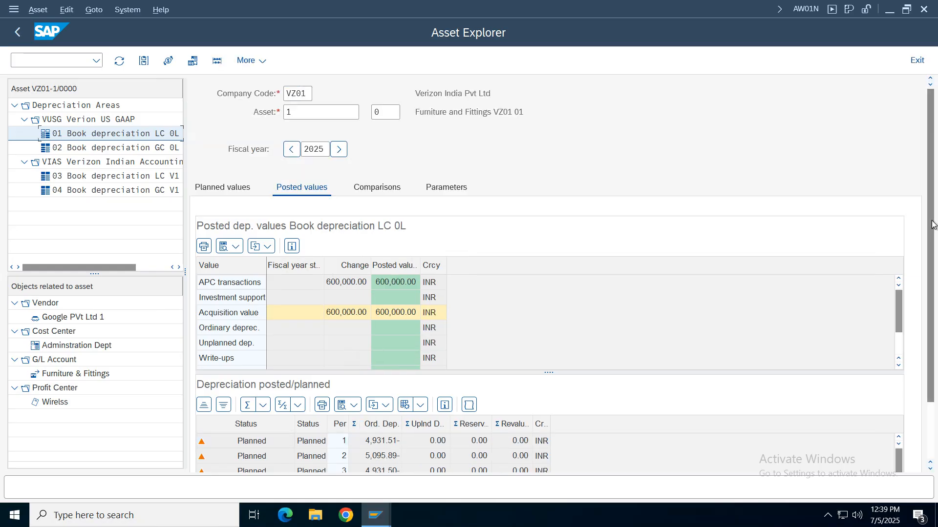
pyautogui.scroll(-2, 391, 410)
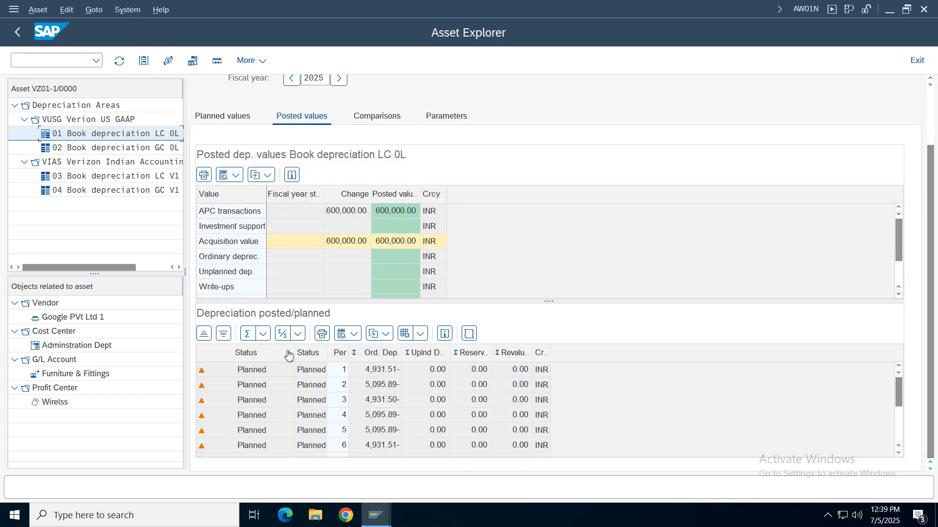
pyautogui.click(381, 371)
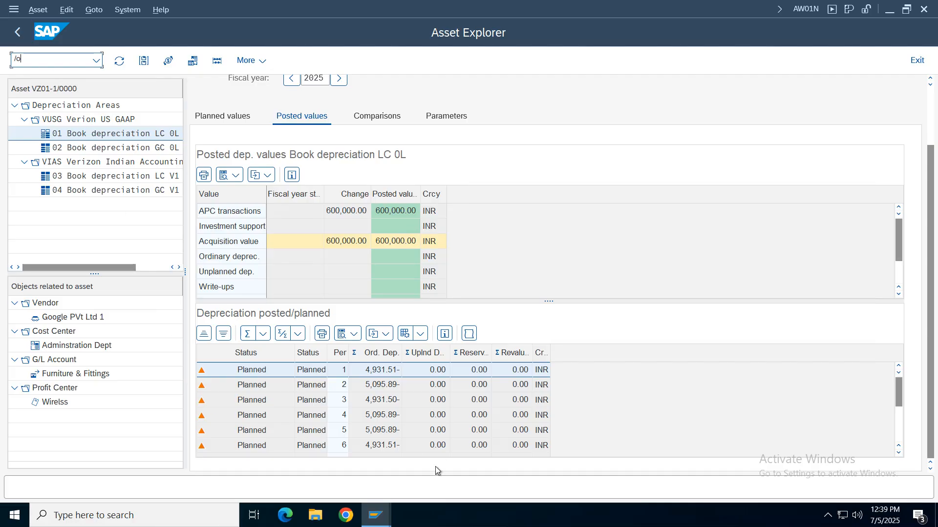
# Step: Close one SAP Easy Access session and the field status group session, and switch to the remaining SAP Easy Access session
pyautogui.moveTo(375, 515)
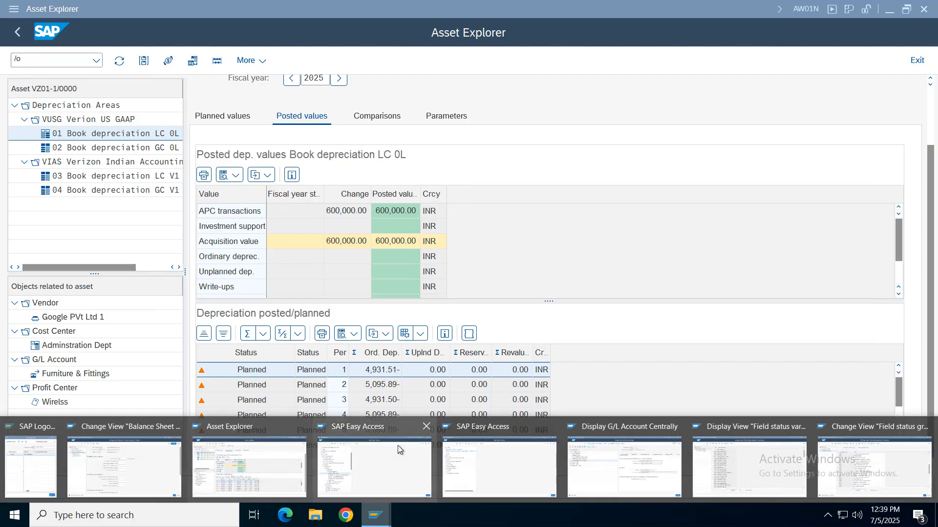
pyautogui.click(426, 427)
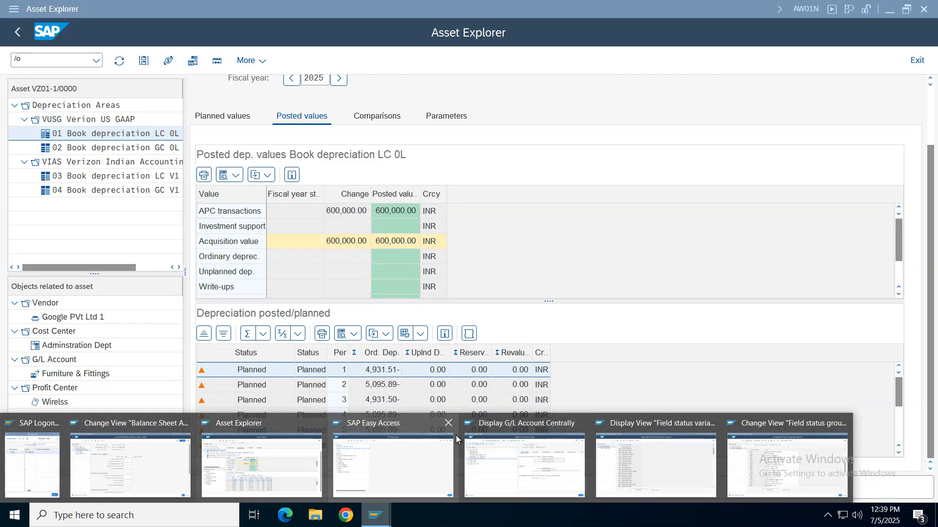
pyautogui.click(843, 423)
pyautogui.click(422, 446)
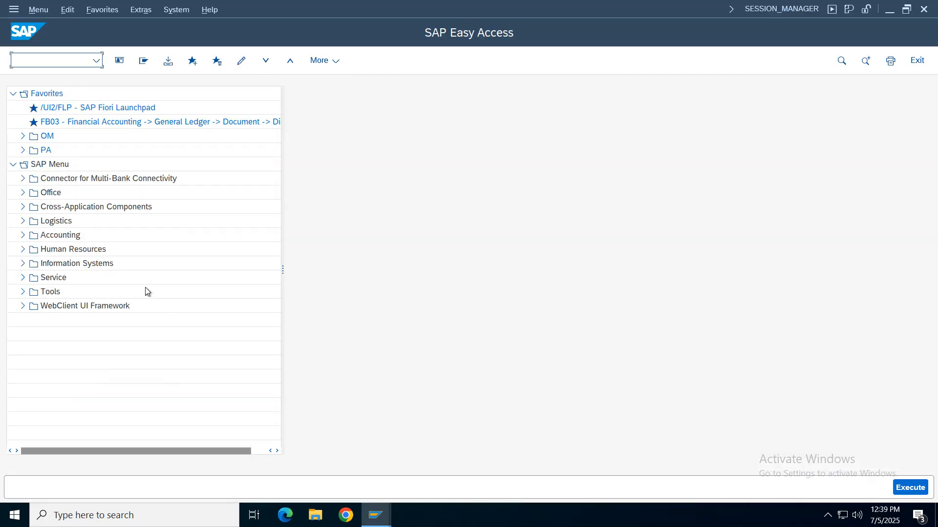
# Step: Open the Depreciation Posting Run transaction (AFAB) from the Fixed Assets periodic processing functions
pyautogui.click(23, 235)
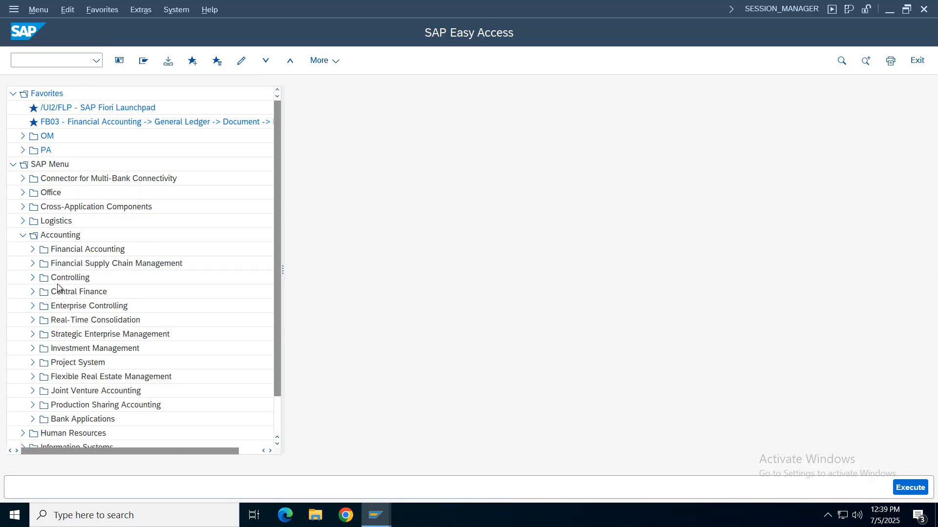
pyautogui.click(31, 251)
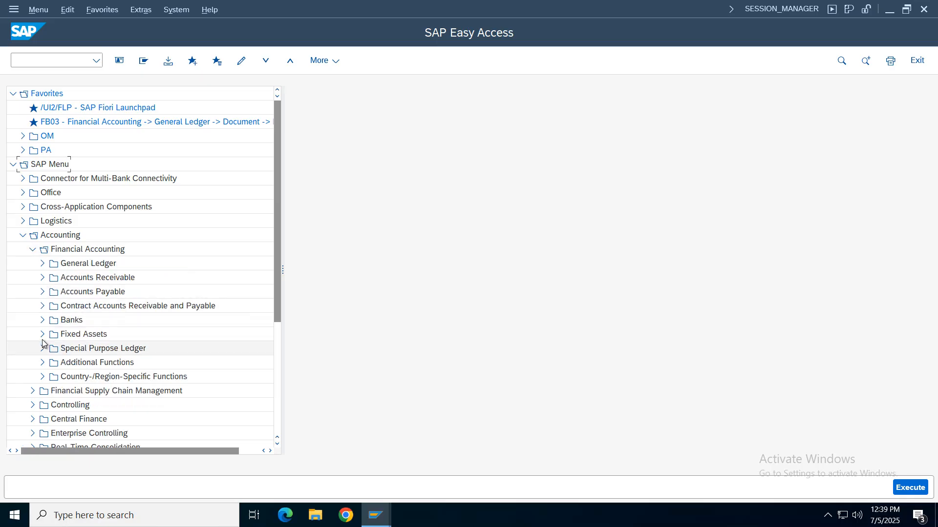
pyautogui.click(42, 334)
pyautogui.click(52, 349)
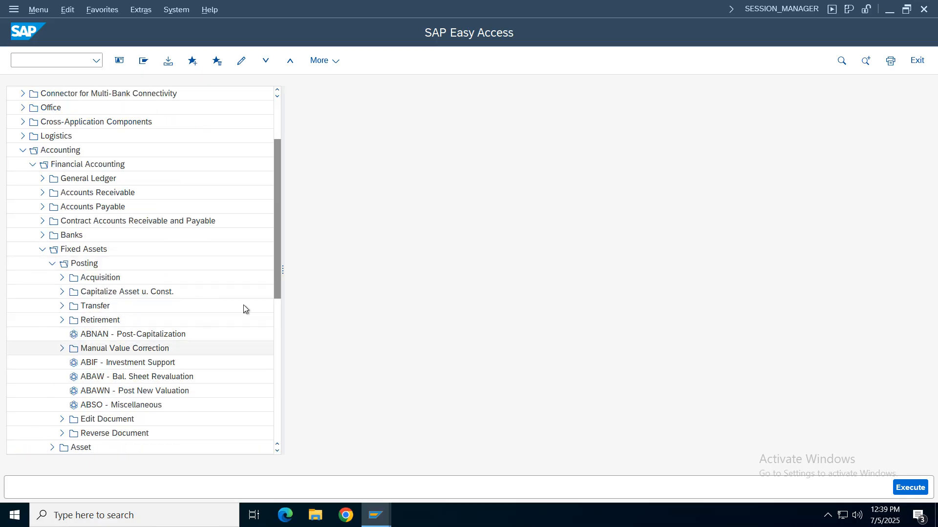
pyautogui.moveTo(278, 206); pyautogui.dragTo(277, 279)
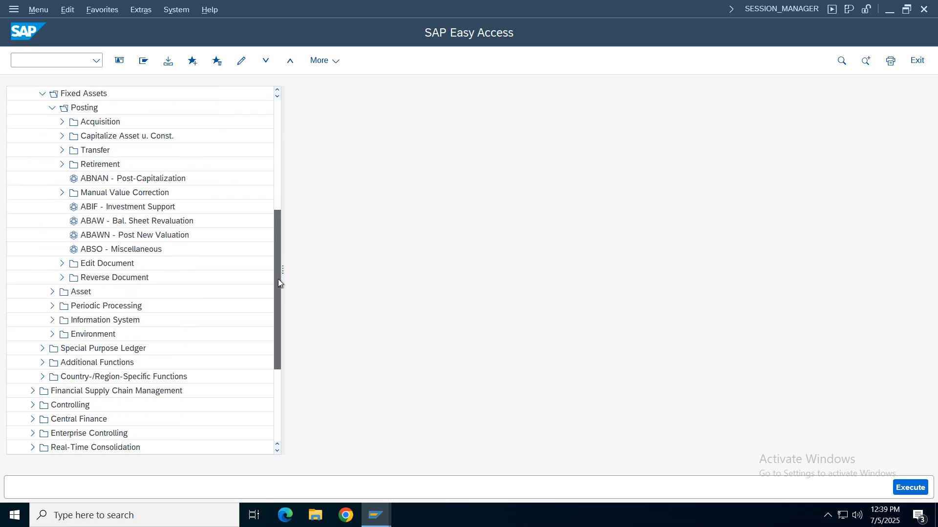
pyautogui.click(51, 307)
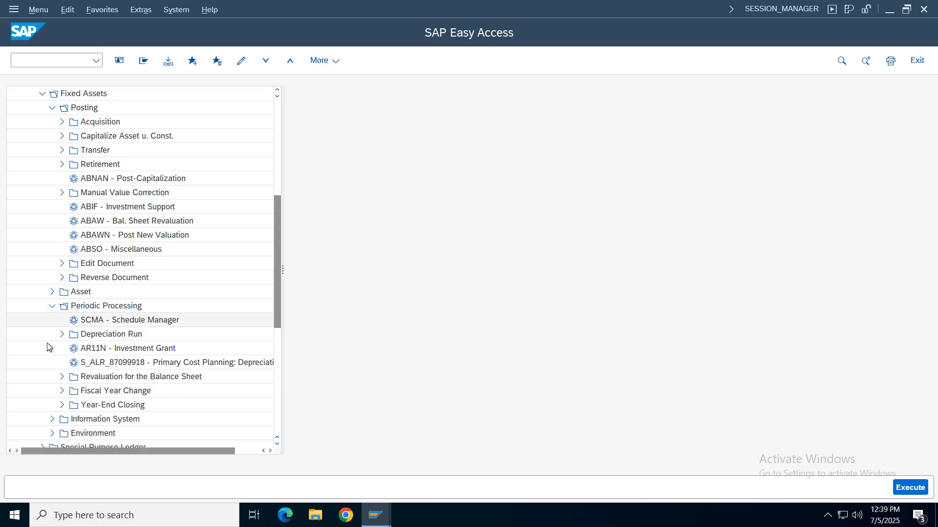
pyautogui.doubleClick(100, 334)
pyautogui.doubleClick(125, 348)
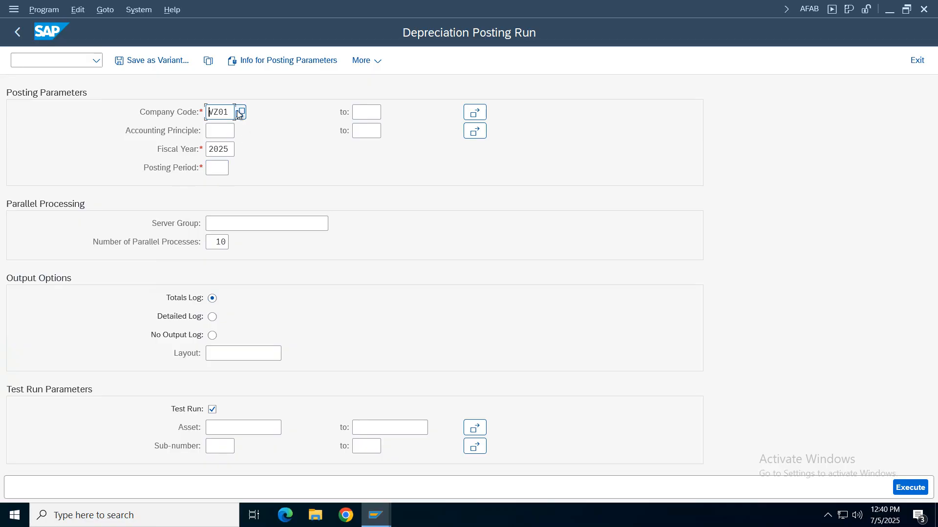
# Step: Try a depreciation test run for company code VZ01, fiscal year 2025, with posting period 01 and asset 1
pyautogui.click(217, 167)
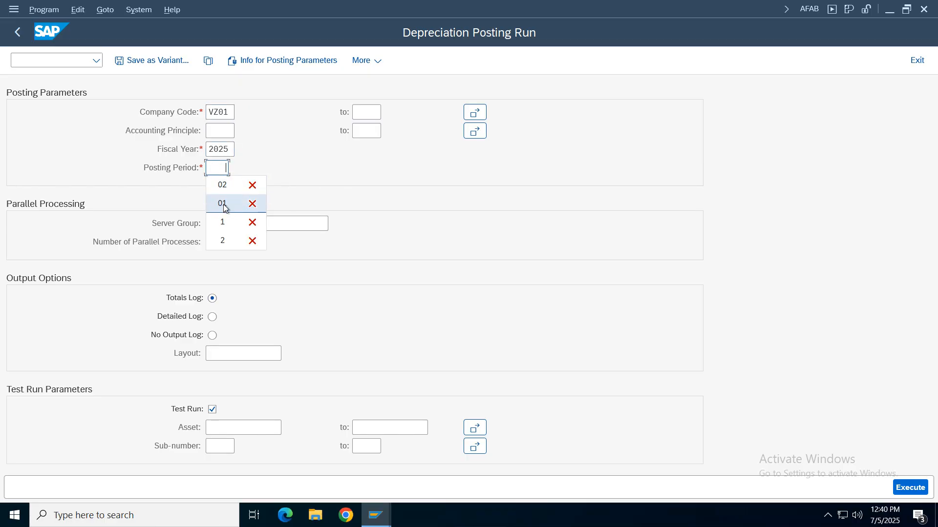
pyautogui.click(222, 204)
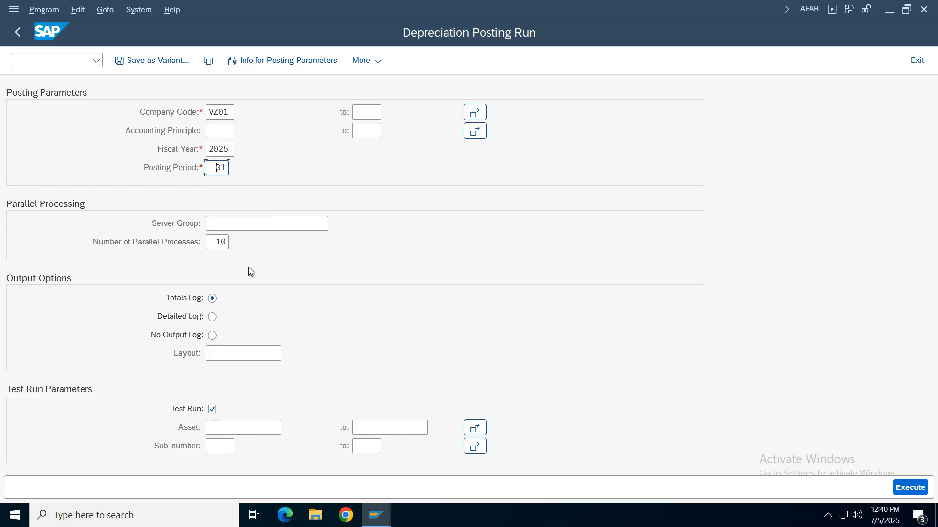
pyautogui.doubleClick(215, 168)
pyautogui.click(236, 428)
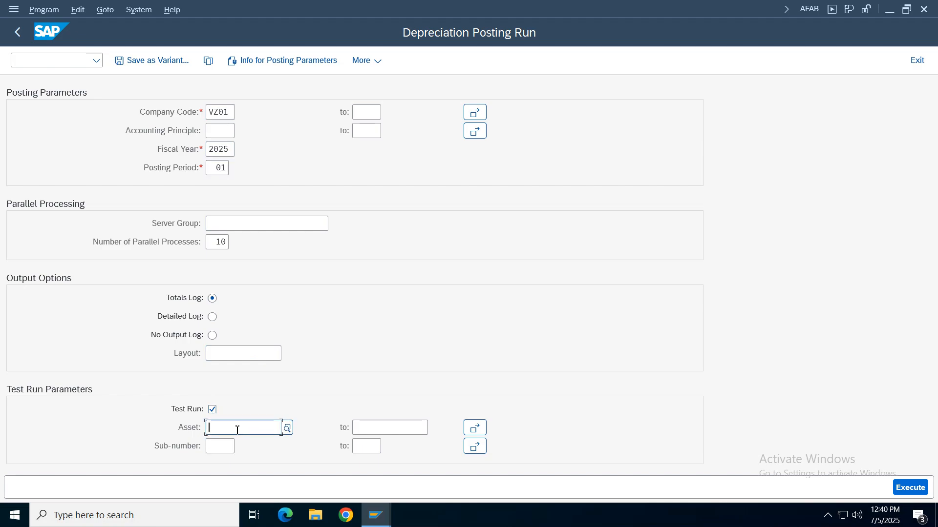
pyautogui.click(236, 393)
pyautogui.click(910, 488)
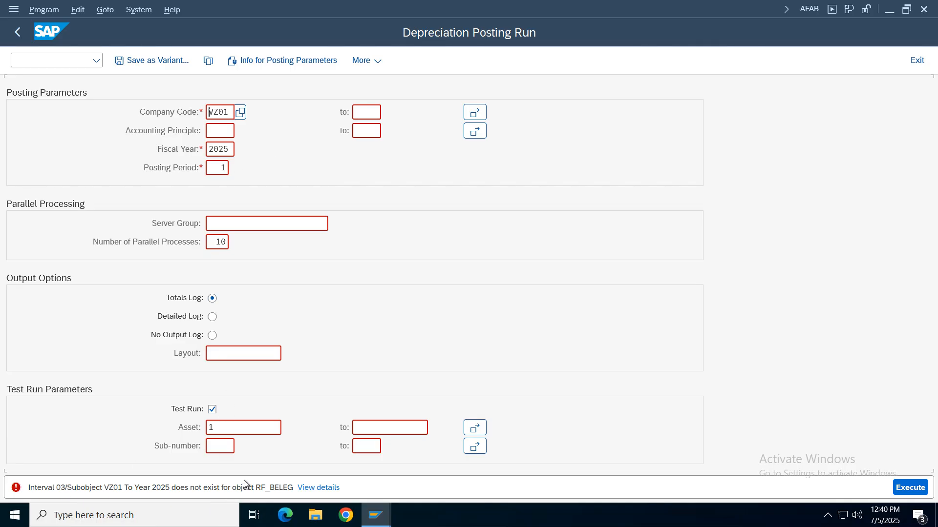
# Step: Switch to the G/L account display session and open the document types configuration (OBA7) in it
pyautogui.moveTo(376, 515)
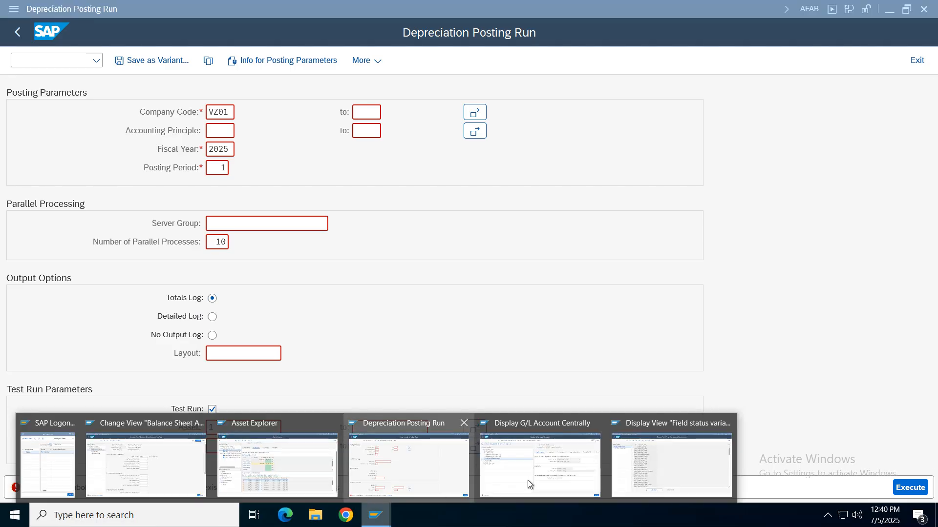
pyautogui.click(536, 487)
pyautogui.click(19, 59)
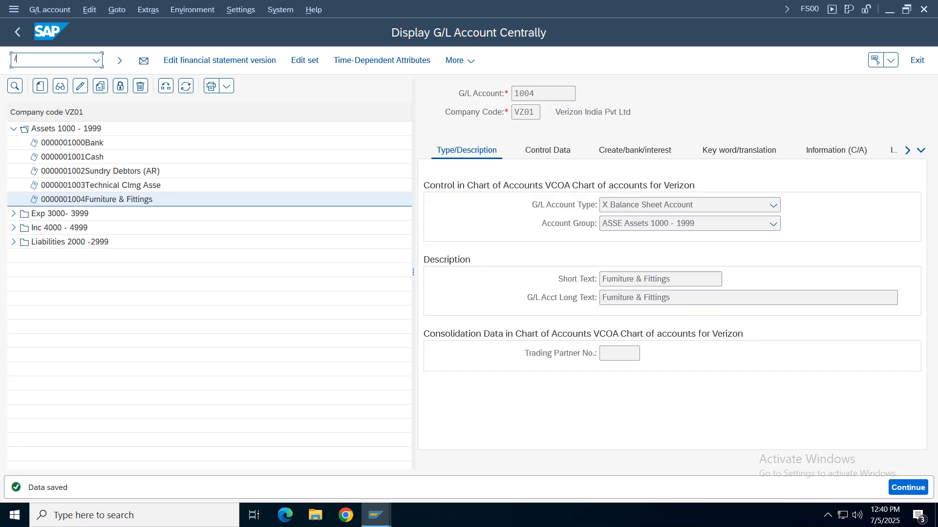
pyautogui.press('Return')
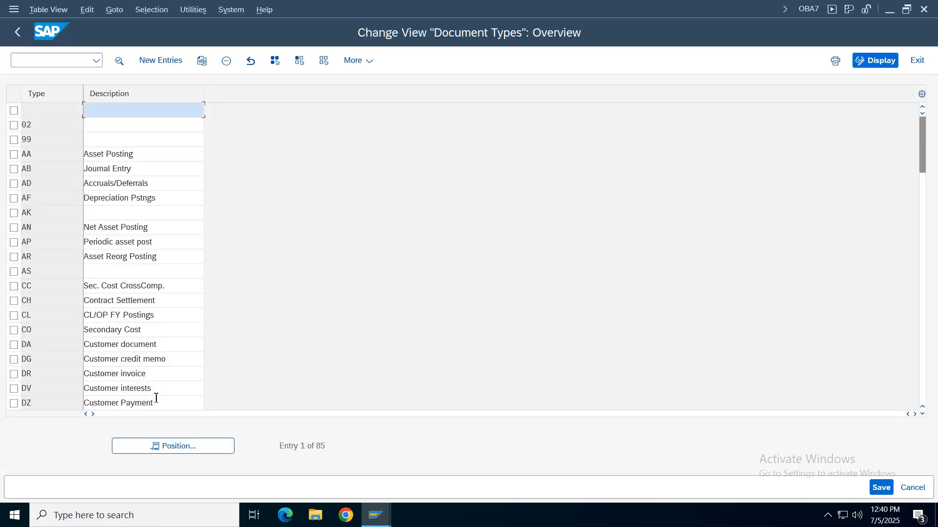
# Step: Find document type AF in the document types list and open its details
pyautogui.click(184, 447)
pyautogui.write('af')
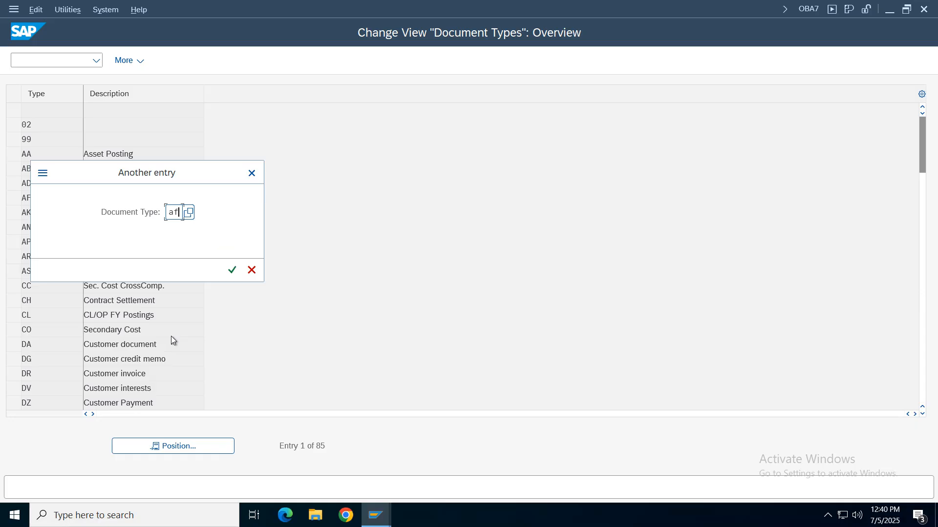
pyautogui.press('Return')
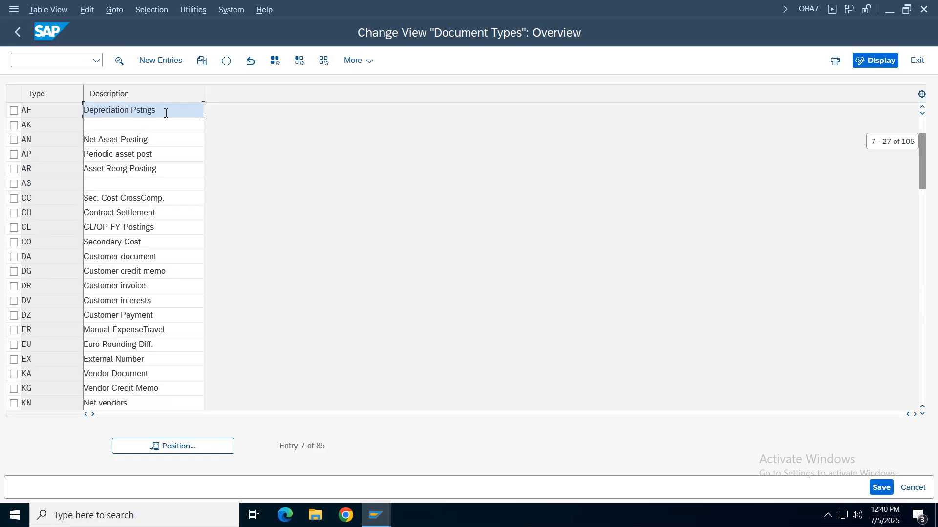
pyautogui.moveTo(166, 113); pyautogui.dragTo(24, 113)
pyautogui.doubleClick(157, 111)
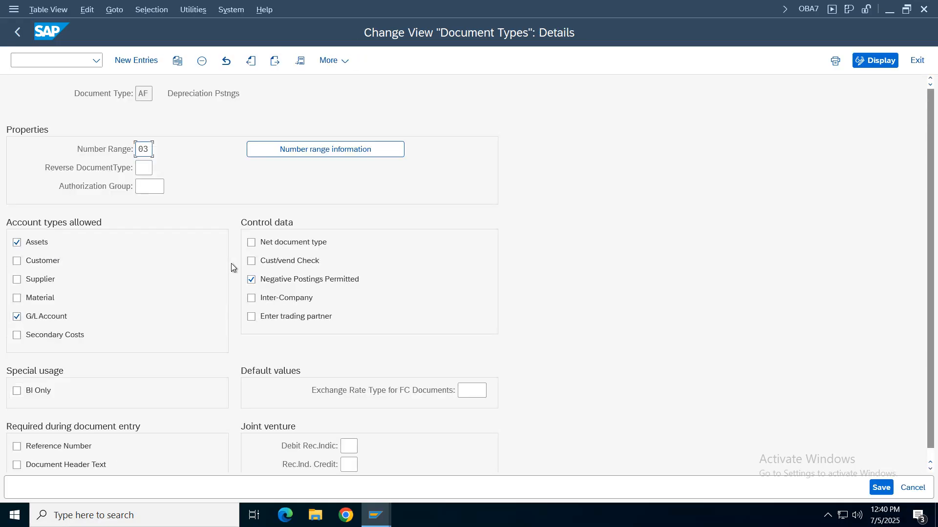
# Step: Open the accounting document number range intervals of company code VZ01 for editing, starting from the document type's number range
pyautogui.click(324, 151)
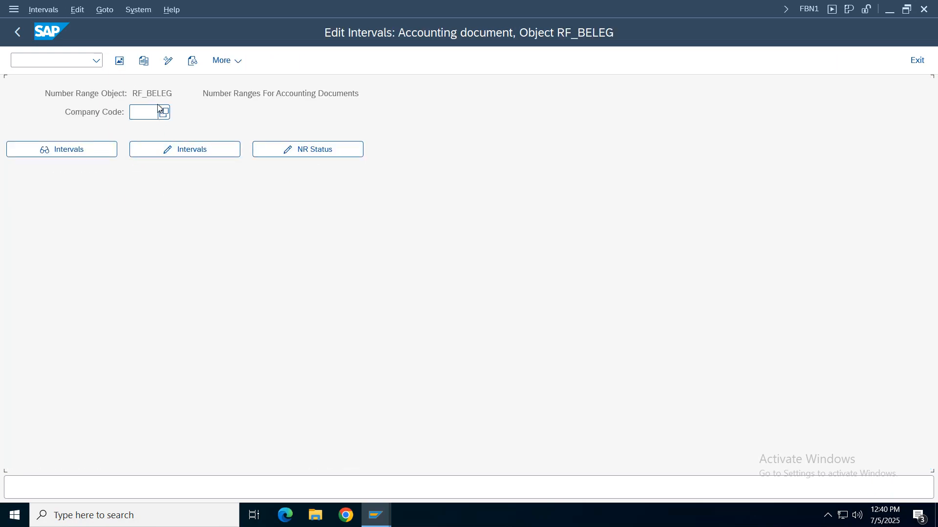
pyautogui.click(143, 113)
pyautogui.click(147, 129)
pyautogui.click(173, 149)
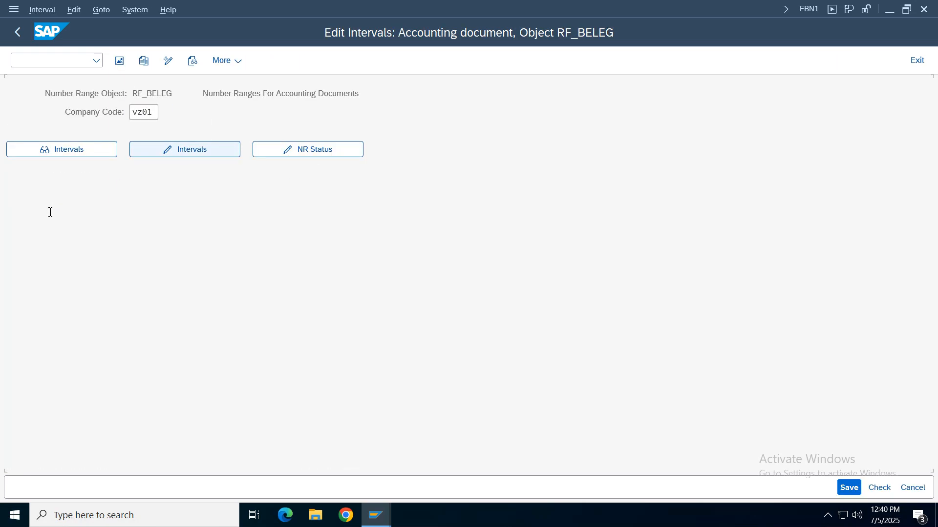
# Step: Insert a new accounting document interval with number range 03 and year 2025 in company code VZ01
pyautogui.click(193, 61)
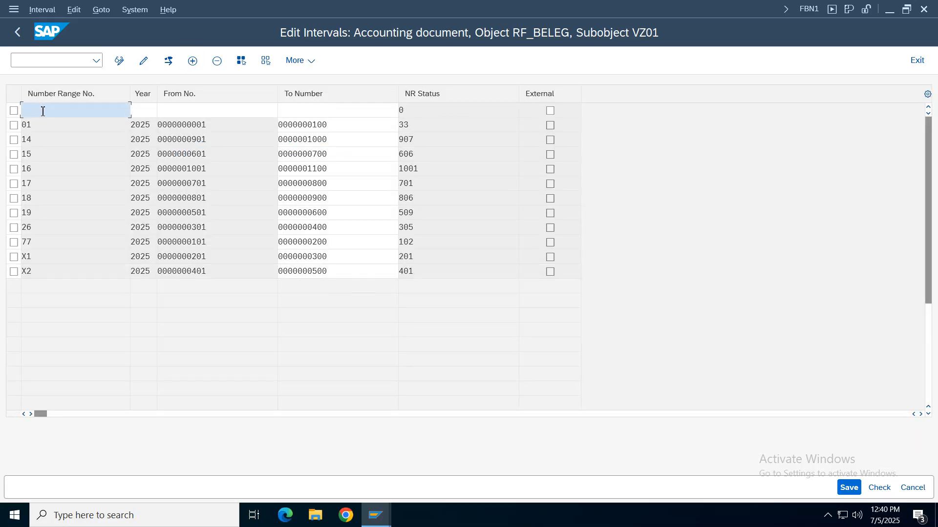
pyautogui.write('03')
pyautogui.press('Tab')
pyautogui.write('2')
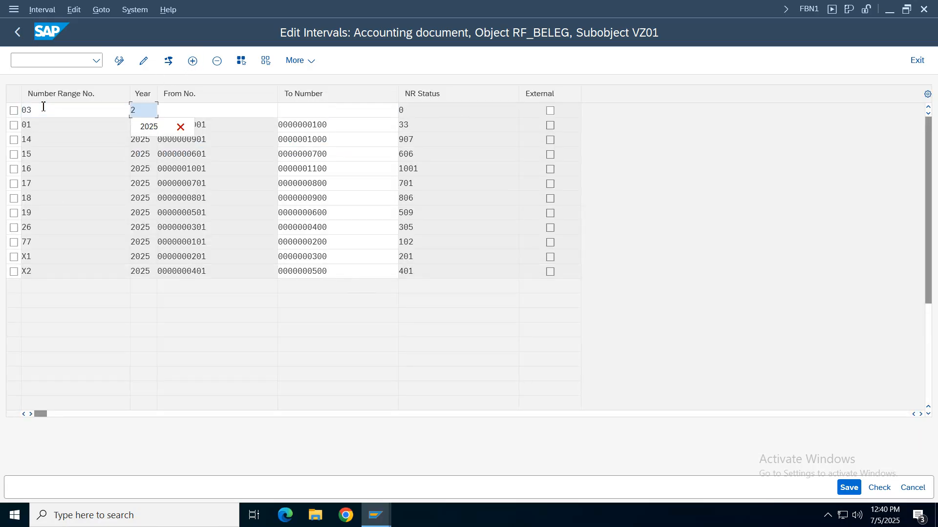
pyautogui.write('025')
pyautogui.press('Tab')
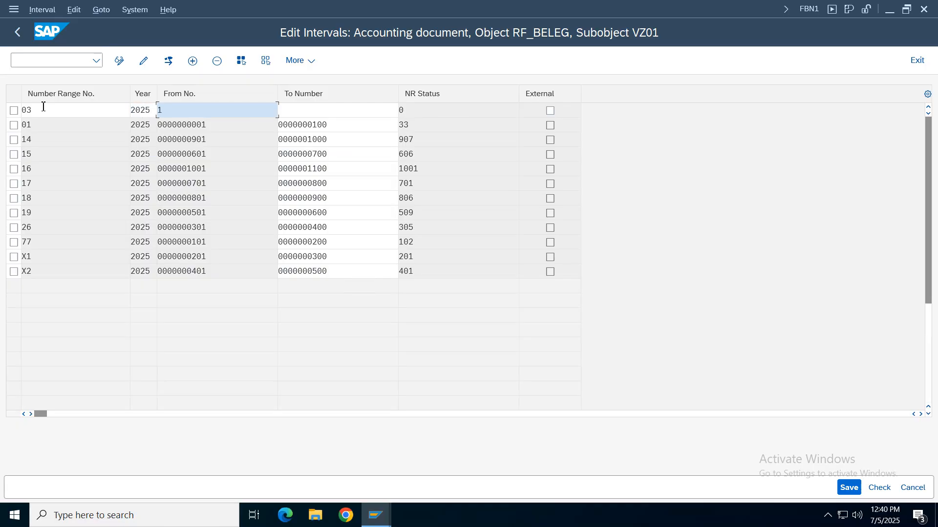
# Step: Set interval 03 to run from 1101 to 1200, save it and return to the document type details
pyautogui.click(252, 375)
pyautogui.click(324, 171)
pyautogui.click(183, 112)
pyautogui.write('1101')
pyautogui.press('Tab')
pyautogui.write('12')
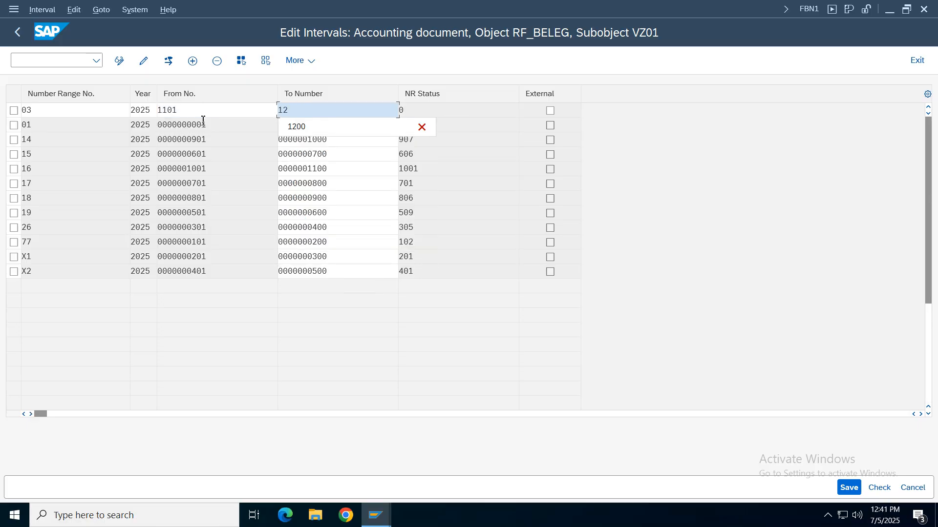
pyautogui.write('00')
pyautogui.press('Return')
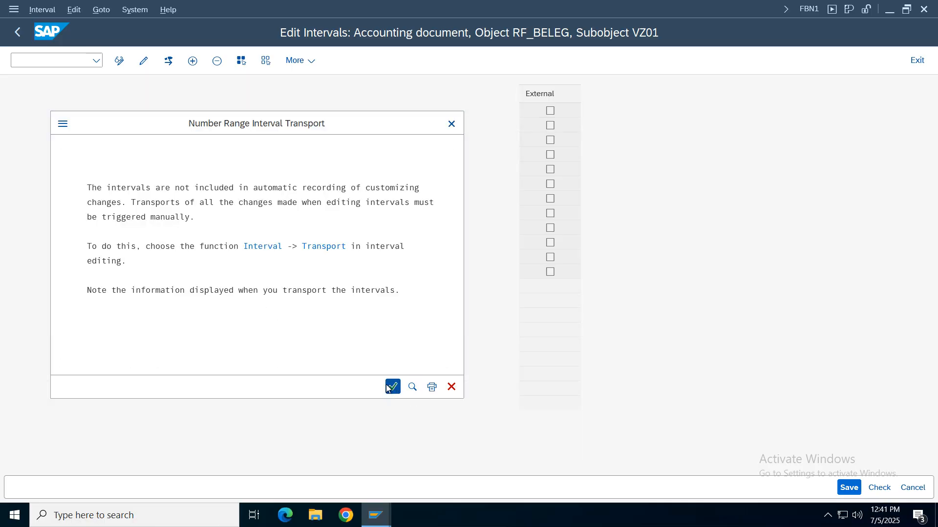
pyautogui.click(393, 387)
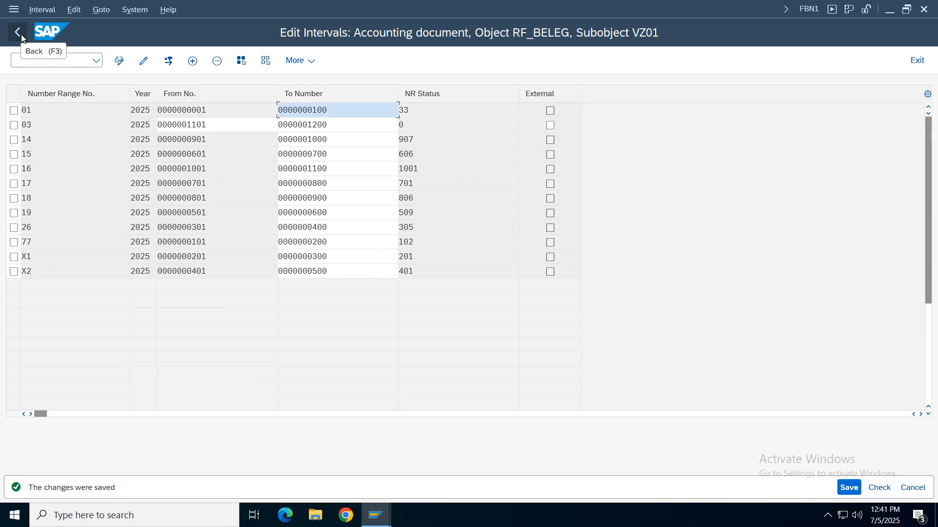
pyautogui.click(22, 35)
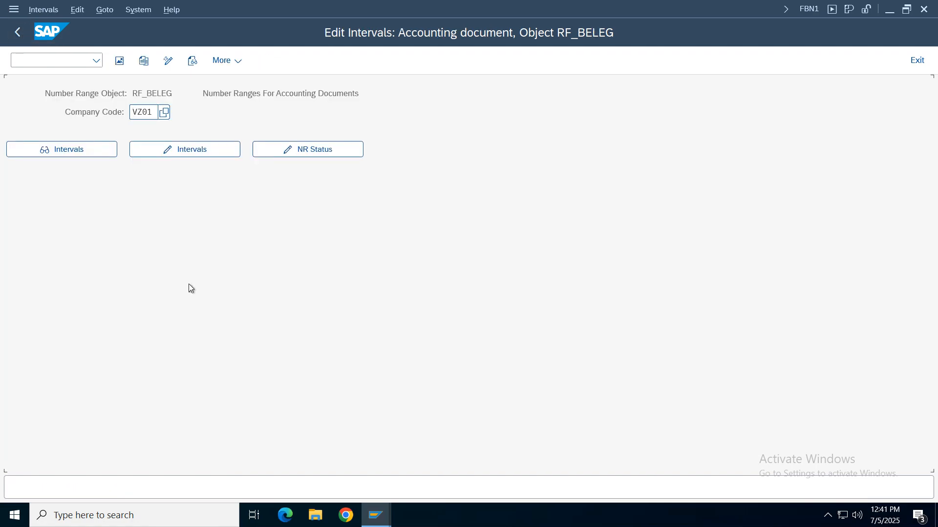
pyautogui.click(18, 34)
# Step: Switch to the Depreciation Posting Run session and rerun the test run for asset 1, accepting the online processing limit
pyautogui.moveTo(376, 515)
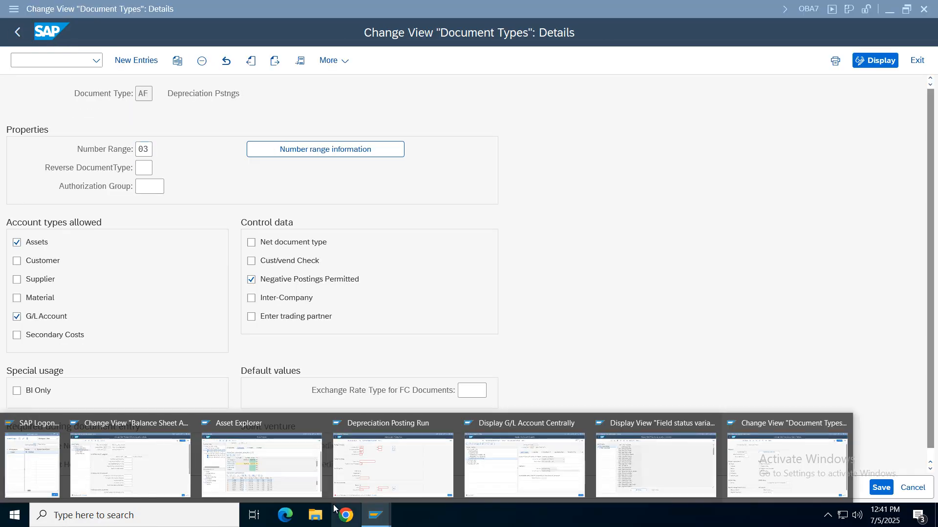
pyautogui.click(95, 482)
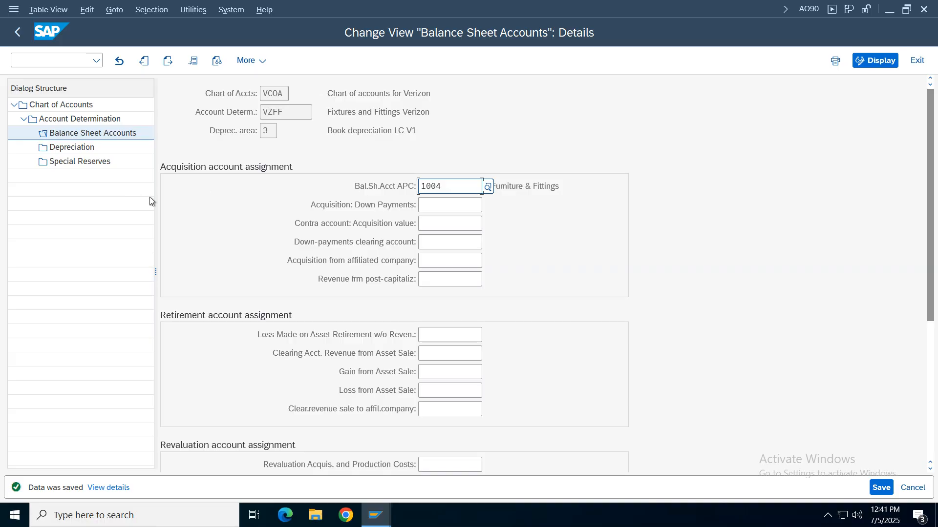
pyautogui.click(367, 514)
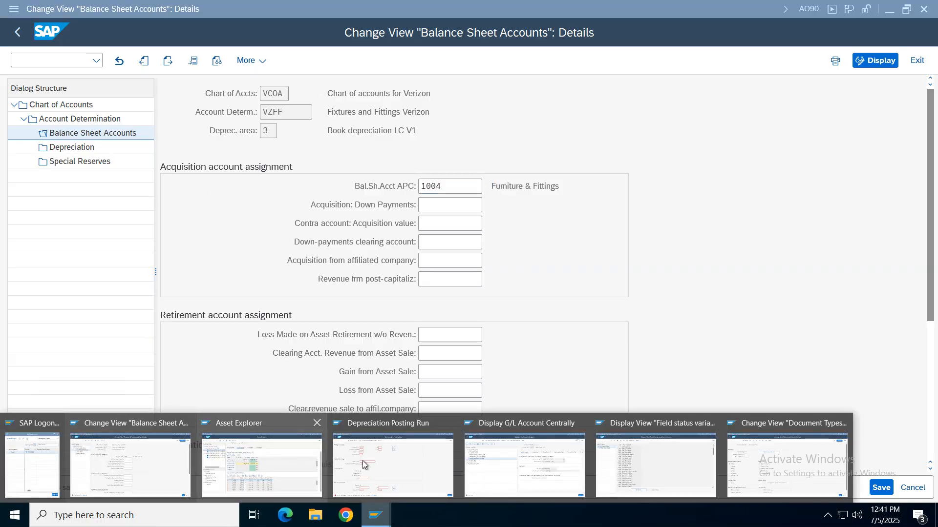
pyautogui.click(386, 467)
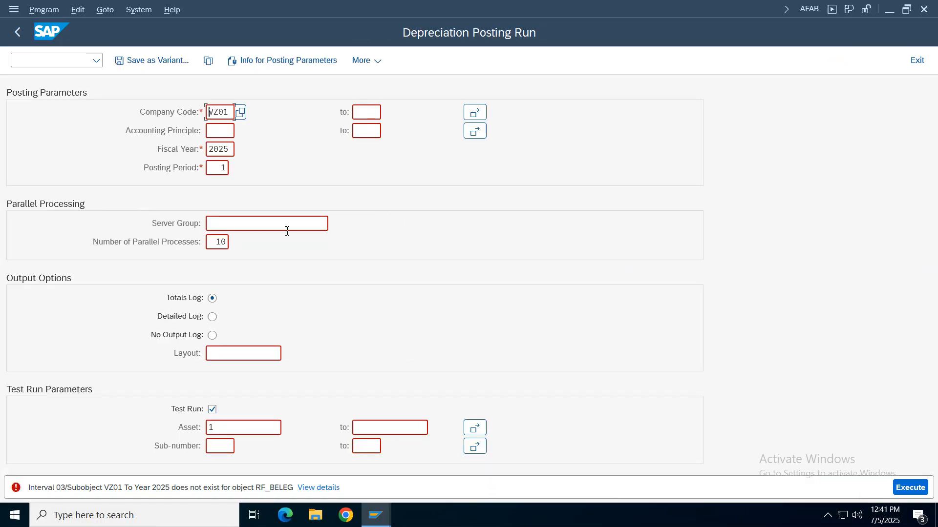
pyautogui.click(918, 487)
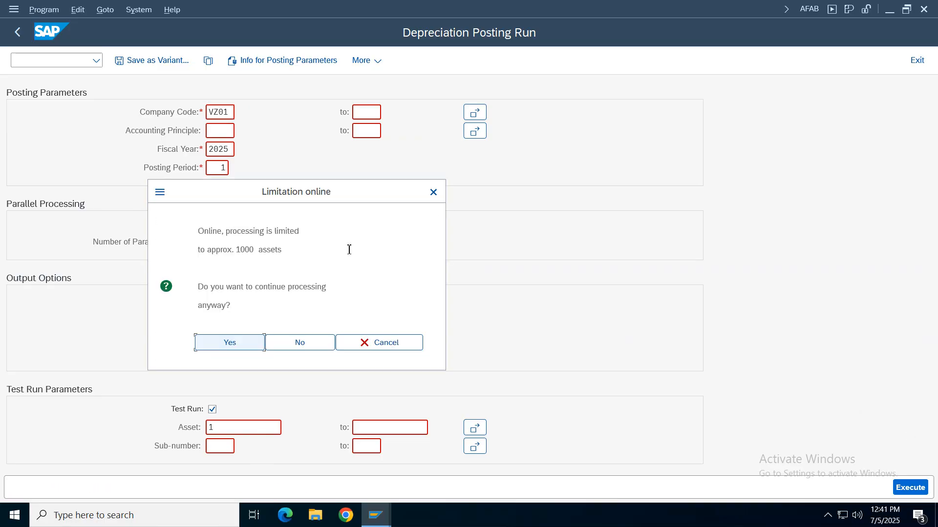
pyautogui.moveTo(239, 197); pyautogui.dragTo(563, 153)
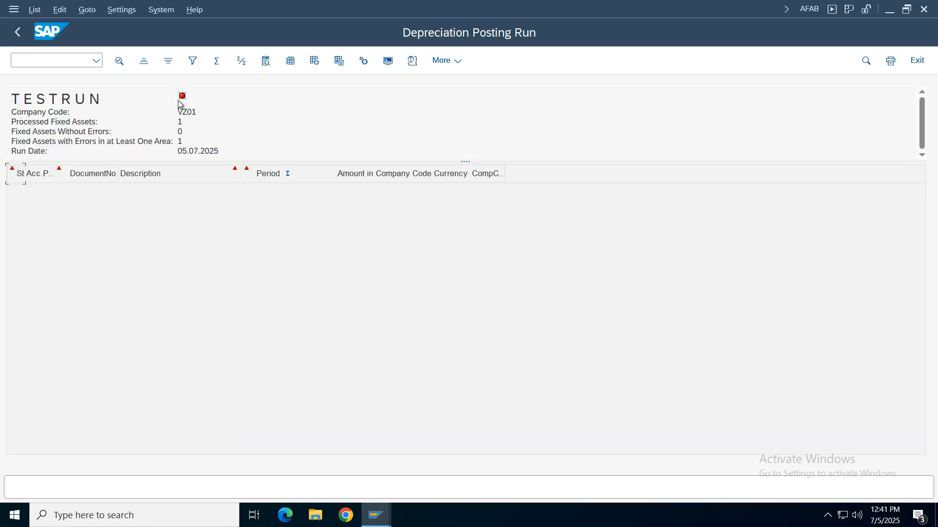
# Step: Open the test run's message log and examine the account error messages for both accounting principles
pyautogui.moveTo(186, 100)
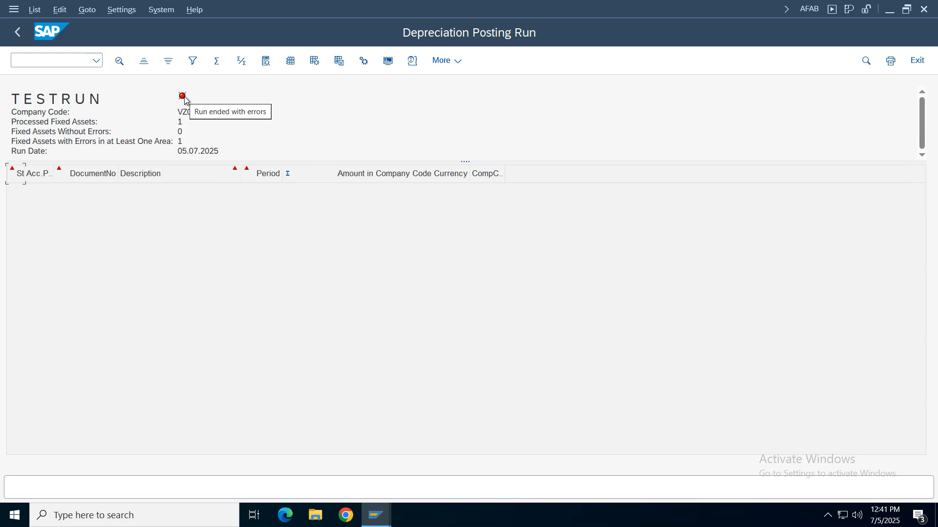
pyautogui.click(412, 62)
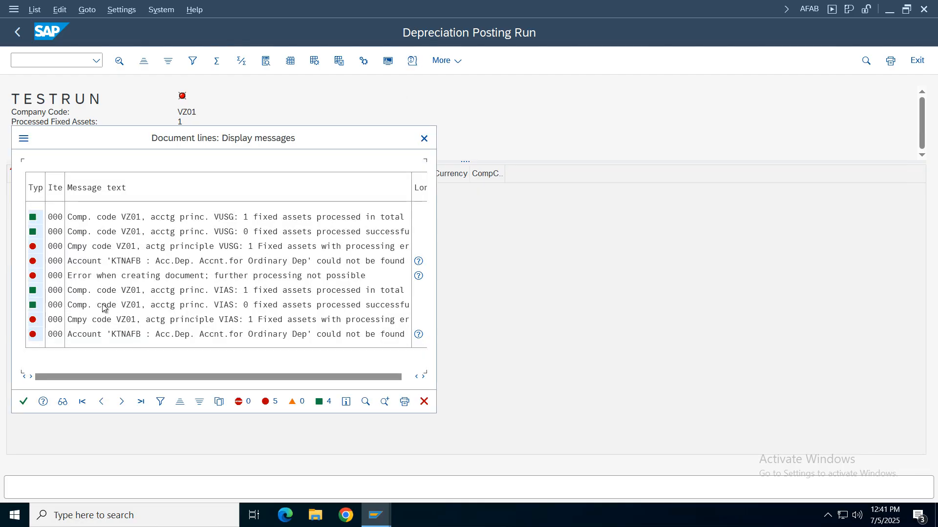
pyautogui.click(116, 262)
pyautogui.click(183, 263)
pyautogui.click(280, 263)
pyautogui.click(330, 263)
pyautogui.click(343, 335)
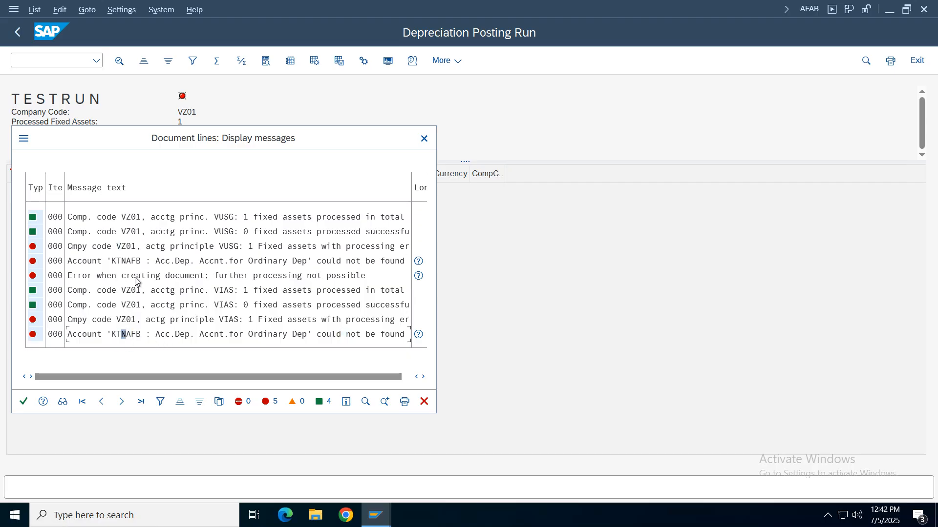
pyautogui.click(133, 246)
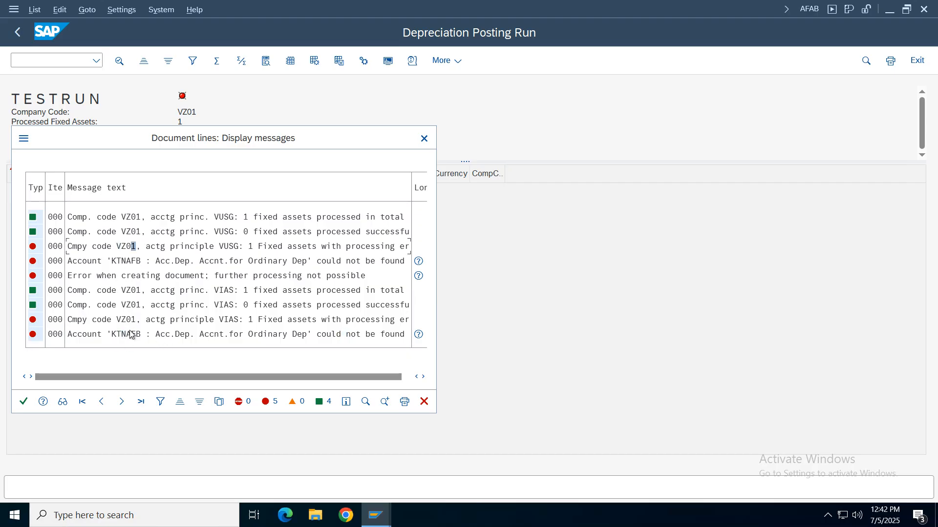
# Step: Switch to the AO90 session and open the depreciation account assignment of account determination VZFF for depreciation area 1
pyautogui.click(372, 514)
pyautogui.click(144, 464)
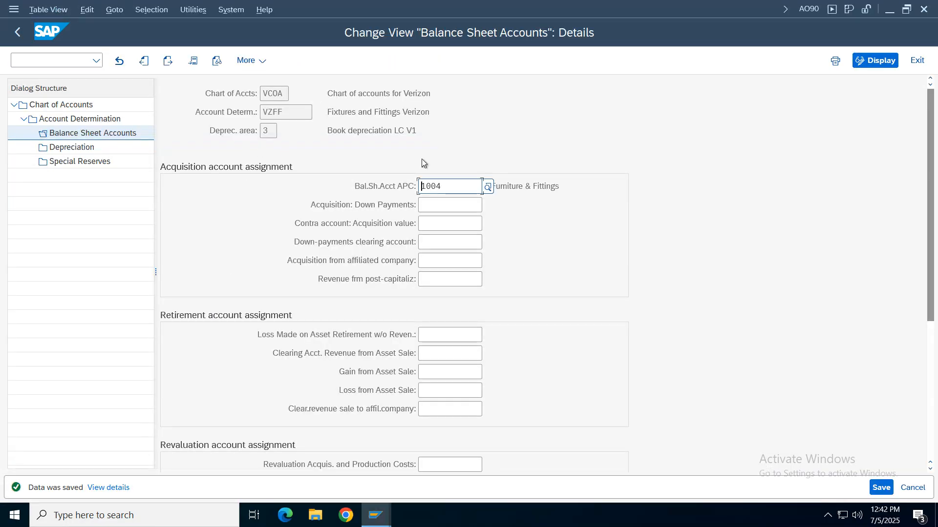
pyautogui.click(44, 147)
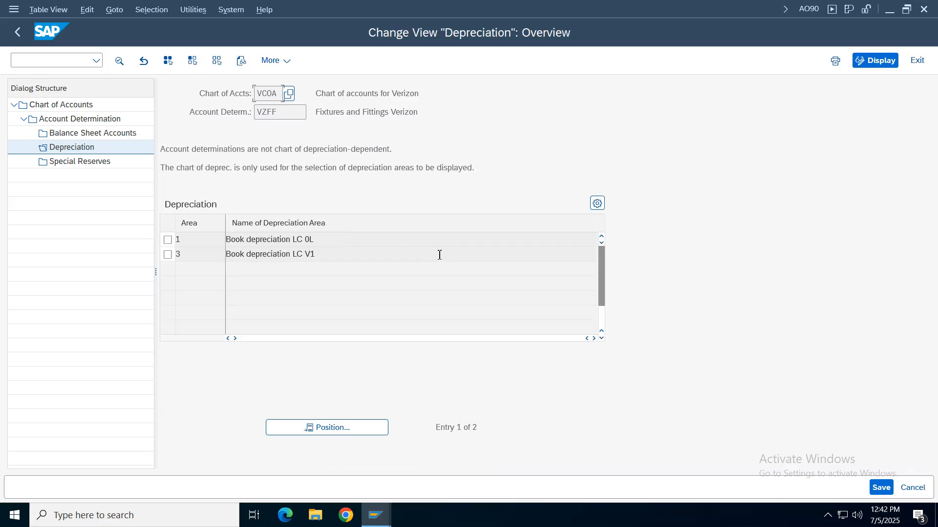
pyautogui.doubleClick(253, 242)
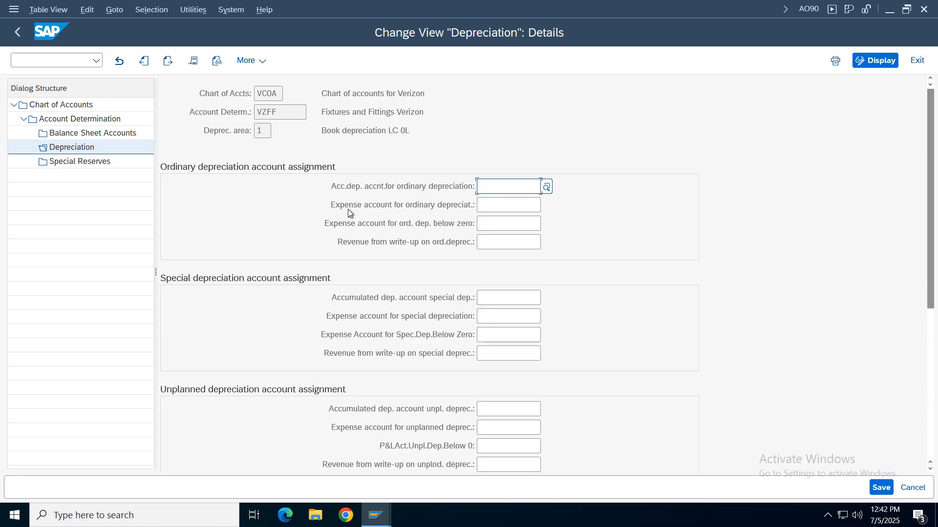
pyautogui.click(523, 205)
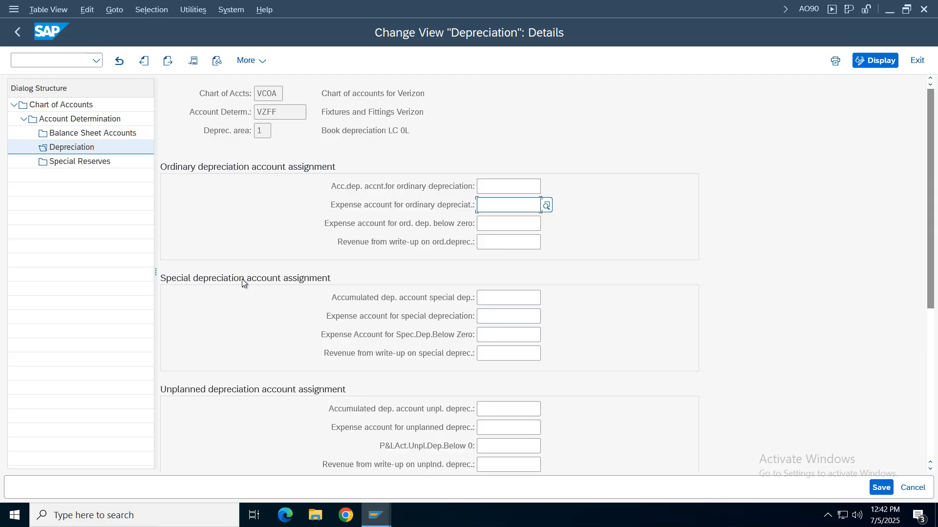
pyautogui.click(534, 188)
# Step: Switch to the G/L account session and expand the liabilities and expense account groups
pyautogui.click(376, 523)
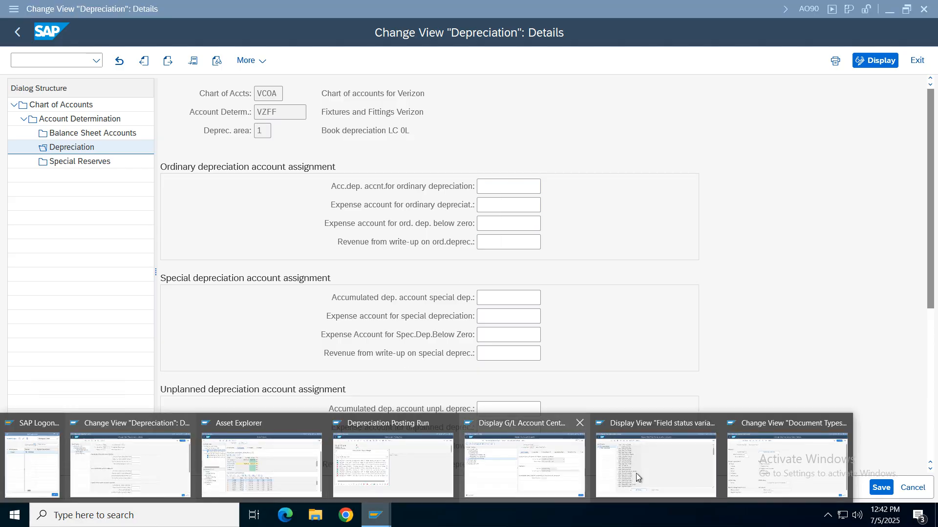
pyautogui.click(533, 488)
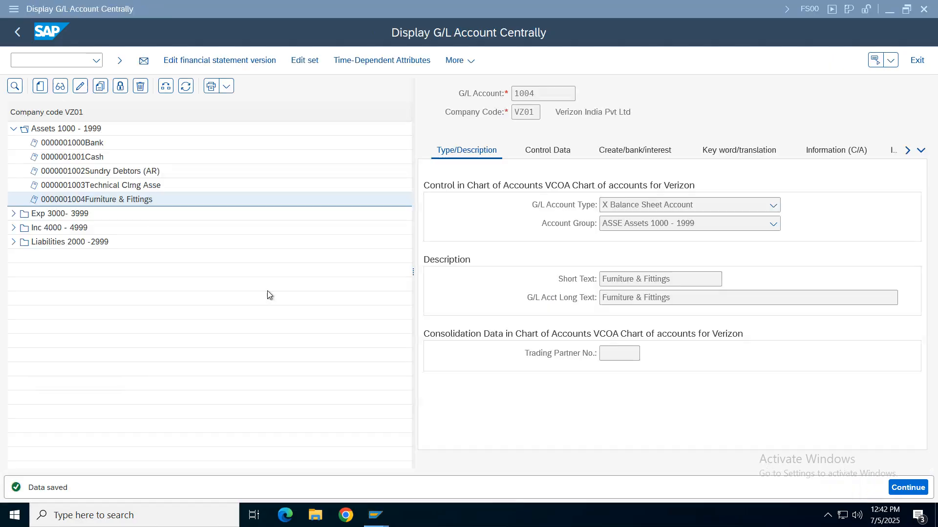
pyautogui.click(13, 241)
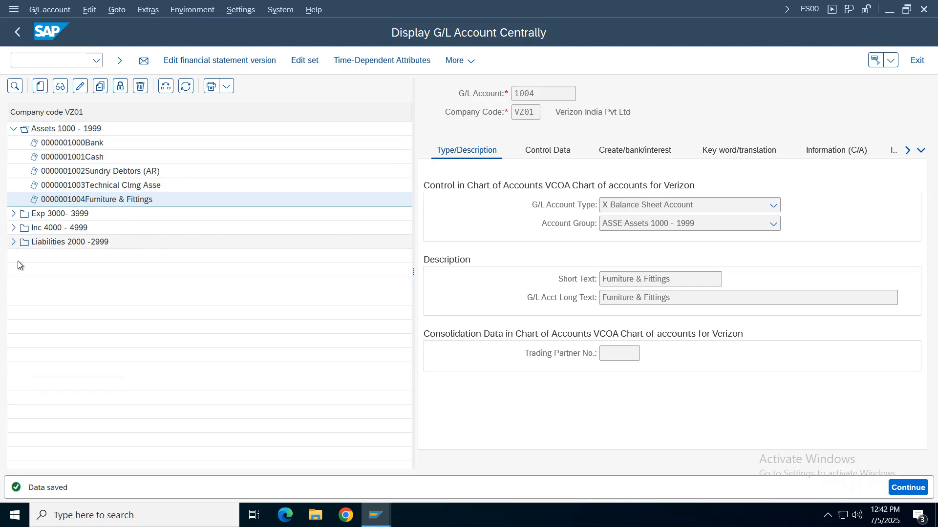
pyautogui.click(13, 213)
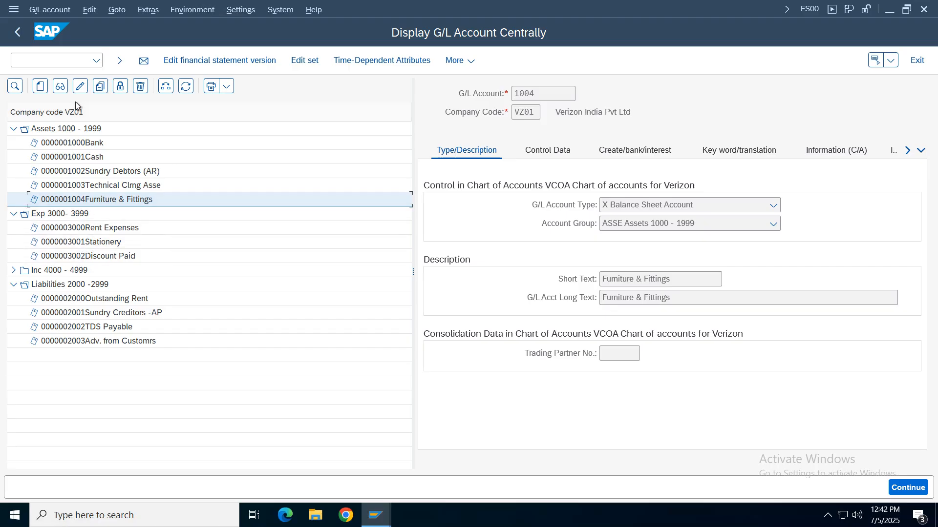
# Step: Copy the Stationery G/L account 3001 to a new account 3003 in company code VZ01
pyautogui.click(104, 244)
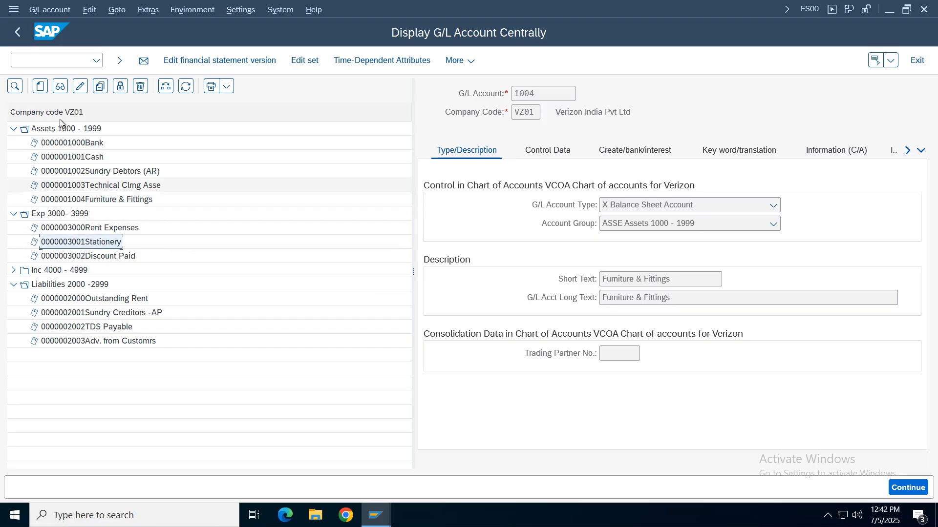
pyautogui.click(102, 87)
pyautogui.moveTo(175, 175); pyautogui.dragTo(565, 223)
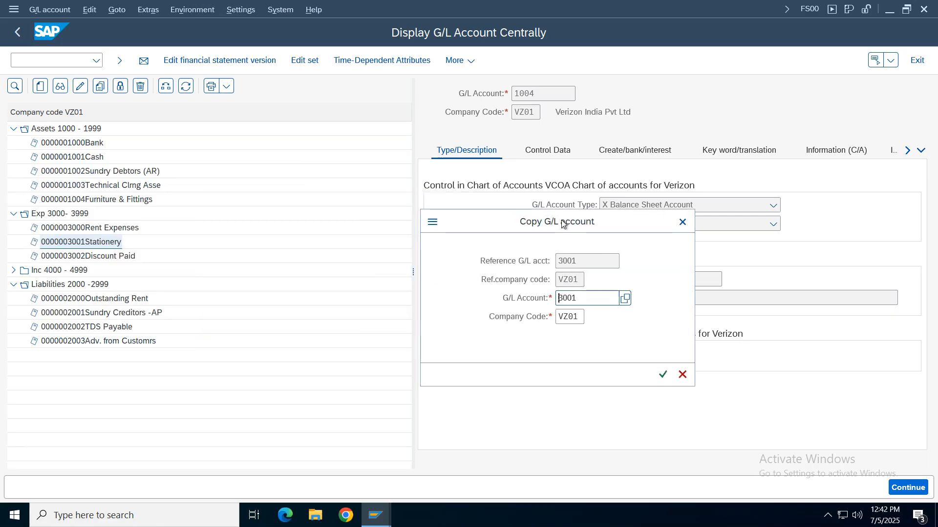
pyautogui.press('BackSpace')
pyautogui.write('3')
pyautogui.press('Return')
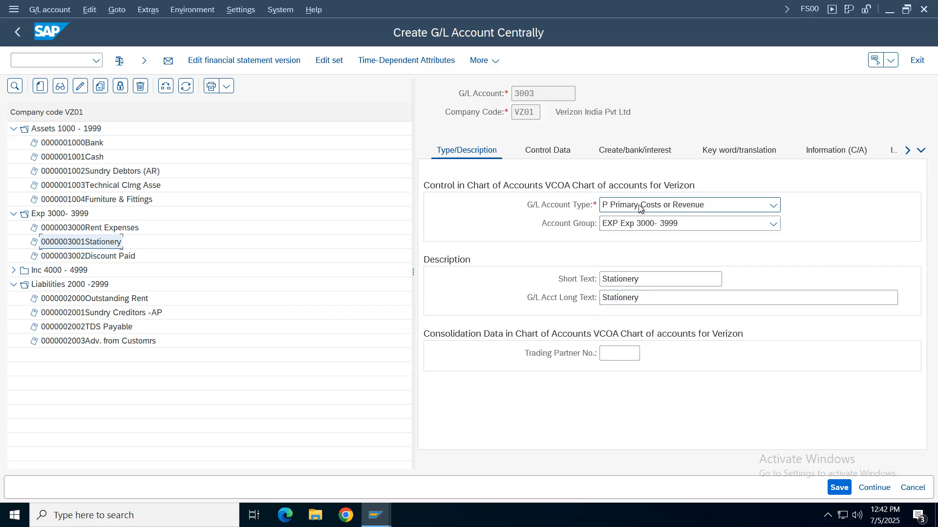
# Step: Use G/L account type Primary Costs or Revenue and account group Exp 3000- 3999 for account 3003
pyautogui.click(641, 208)
pyautogui.click(642, 264)
pyautogui.click(637, 224)
pyautogui.click(638, 259)
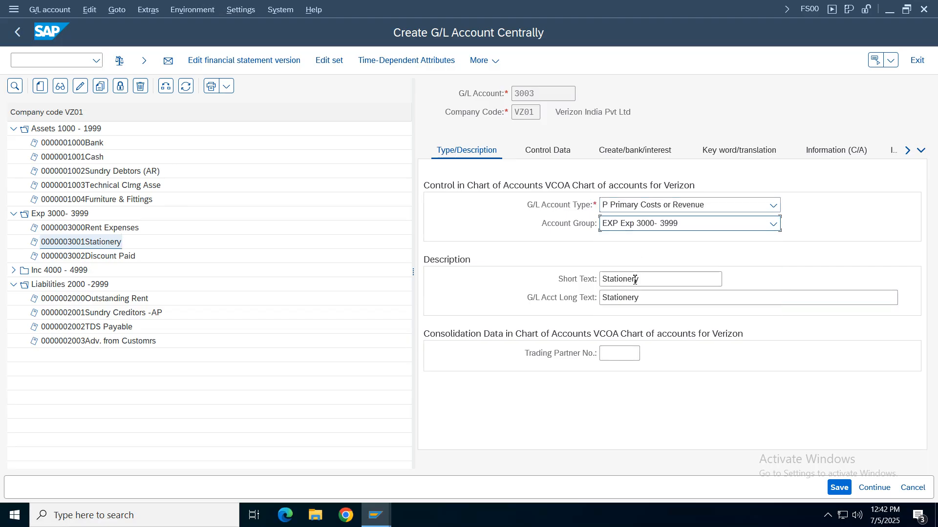
# Step: Replace the short text of account 3003 with "Depreciation F&F"
pyautogui.click(651, 279)
pyautogui.press('BackSpace')
pyautogui.press('BackSpace')
pyautogui.press('BackSpace')
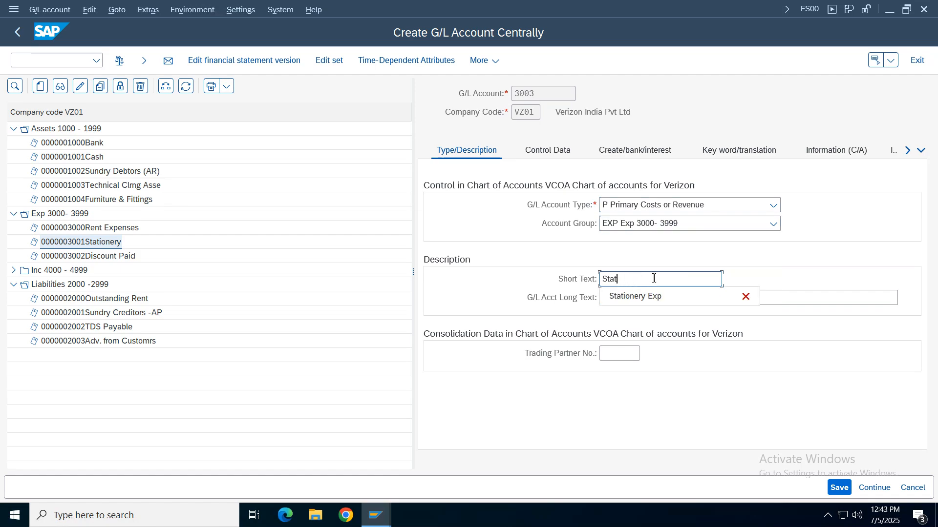
pyautogui.press('BackSpace')
pyautogui.press('BackSpace')
pyautogui.press('BackSpace')
pyautogui.press('BackSpace')
pyautogui.write('F')
pyautogui.write('urniture')
pyautogui.press('BackSpace')
pyautogui.press('BackSpace')
pyautogui.press('BackSpace')
pyautogui.press('BackSpace')
pyautogui.press('BackSpace')
pyautogui.press('BackSpace')
pyautogui.press('BackSpace')
pyautogui.press('BackSpace')
pyautogui.press('BackSpace')
pyautogui.write('Depreciatio')
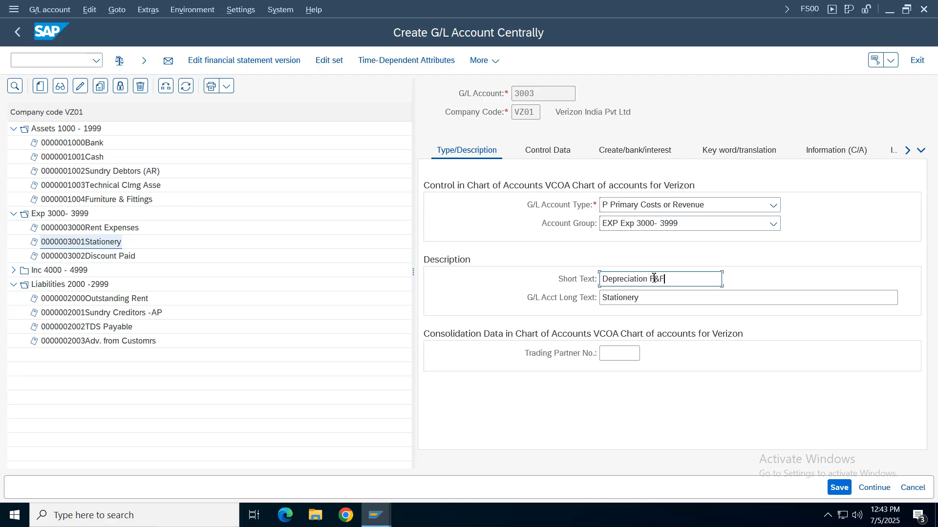
pyautogui.write('n F&F')
# Step: Replace the G/L account long text of account 3003 with "Depreciation F&F"
pyautogui.press('Tab')
pyautogui.press('BackSpace')
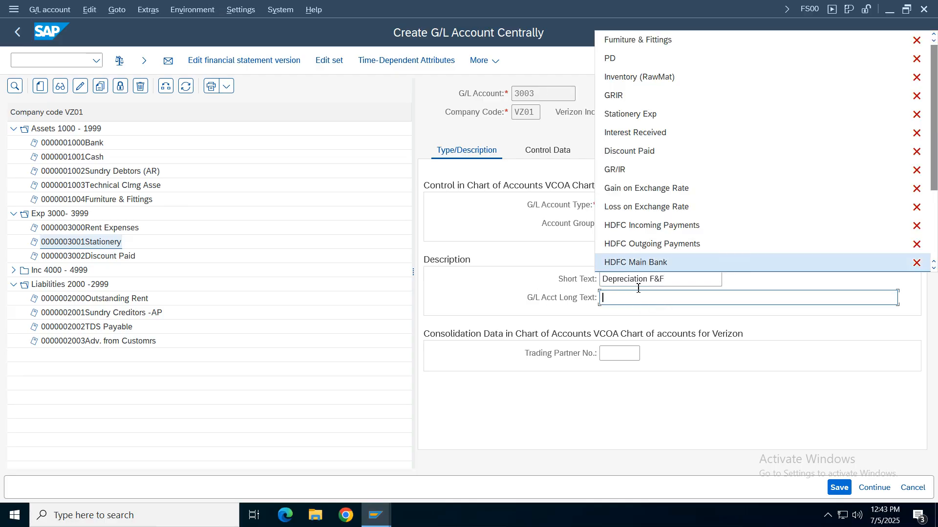
pyautogui.write('De')
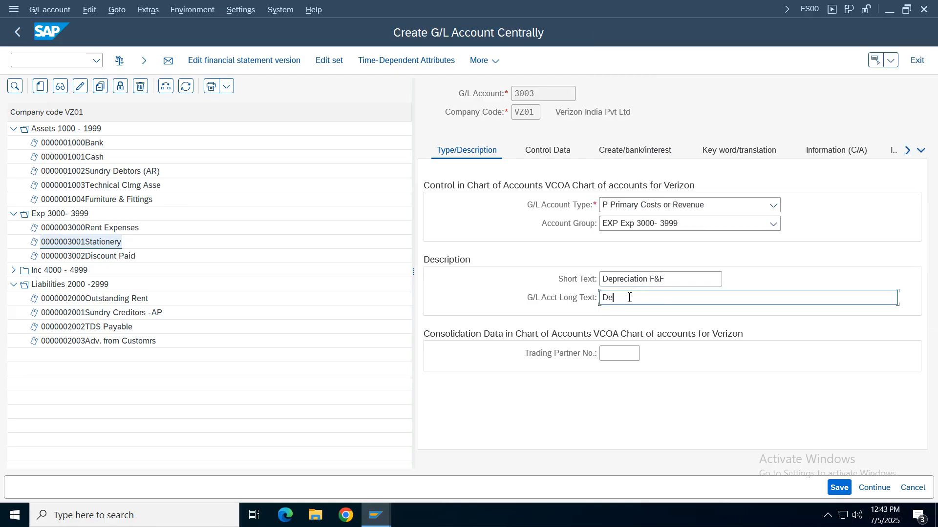
pyautogui.write('preciation F&F')
# Step: Check the control data and field status group of G/L account 3003, and save the account
pyautogui.click(545, 151)
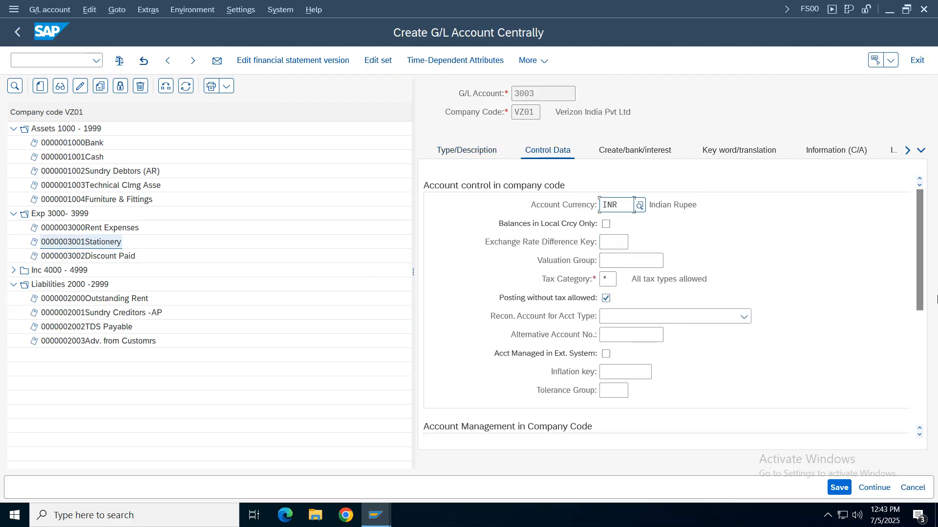
pyautogui.moveTo(920, 276); pyautogui.dragTo(927, 375)
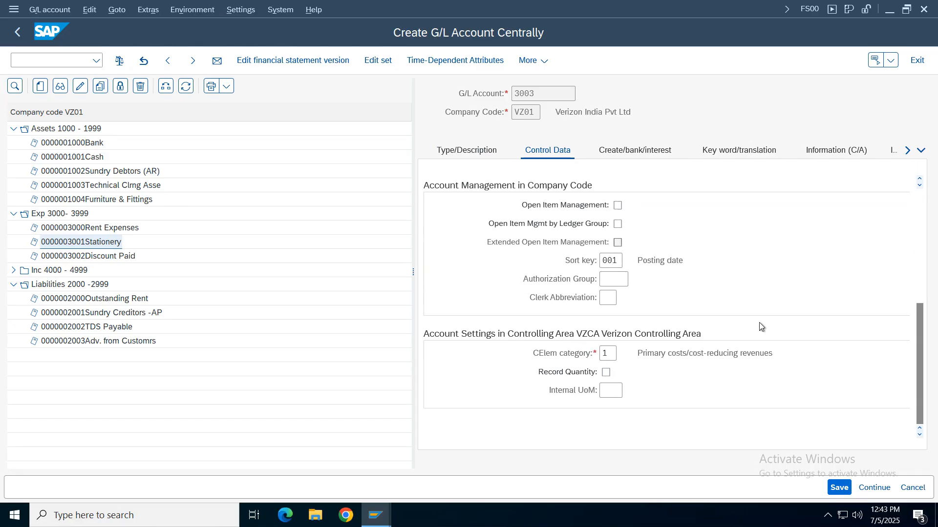
pyautogui.click(602, 260)
pyautogui.click(605, 355)
pyautogui.click(626, 156)
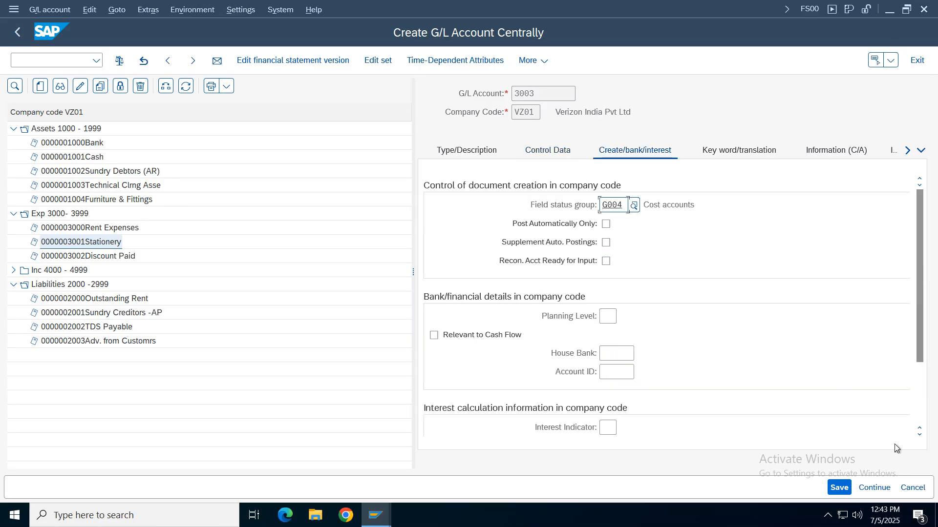
pyautogui.click(839, 488)
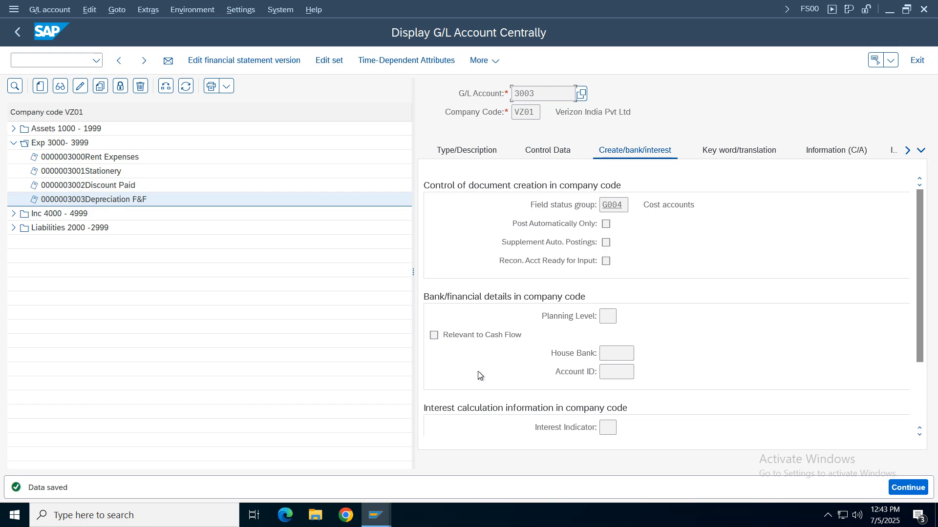
# Step: Start a new G/L account 2004 in company code VZ01 for the Liabilities 2000 -2999 group
pyautogui.click(13, 228)
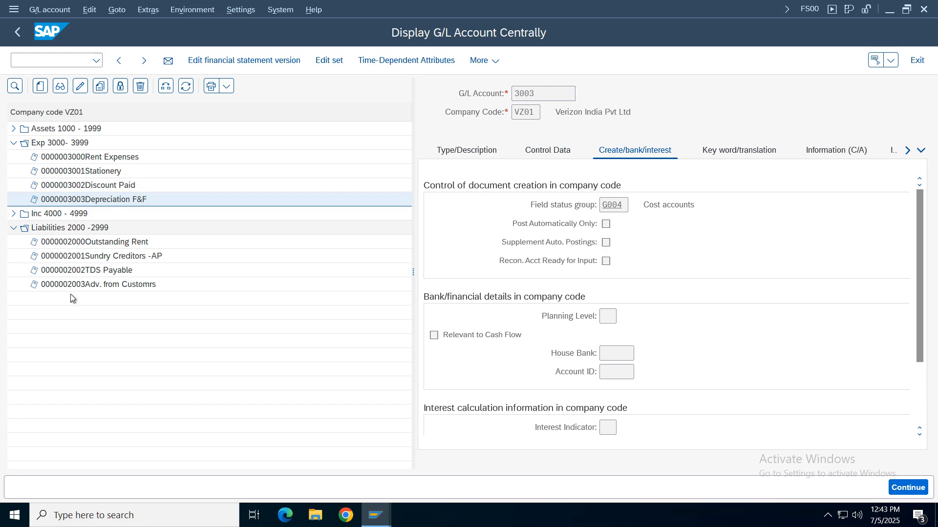
pyautogui.click(48, 229)
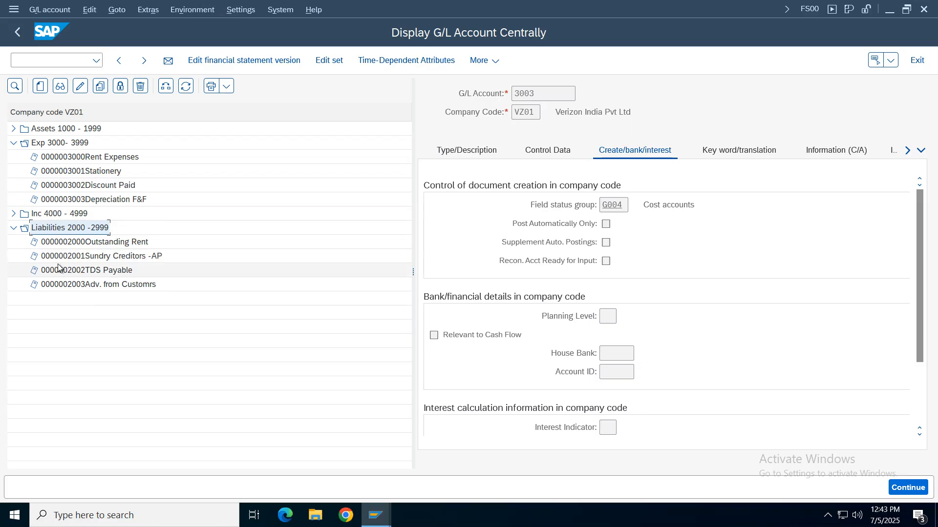
pyautogui.click(40, 86)
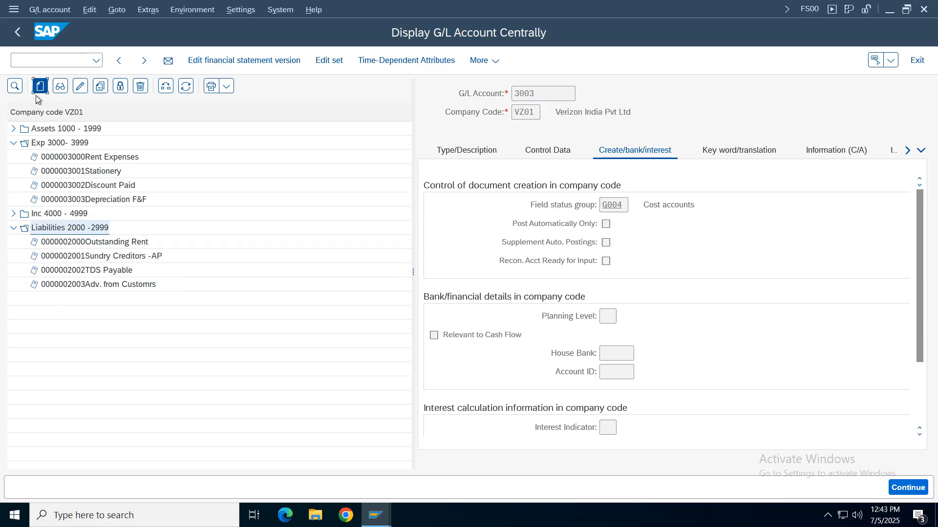
pyautogui.moveTo(198, 178); pyautogui.dragTo(551, 256)
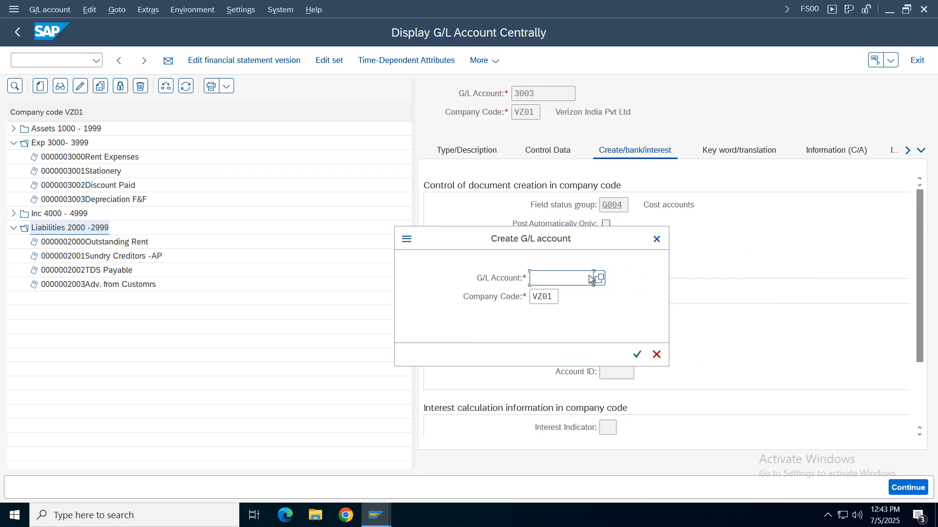
pyautogui.write('2004')
pyautogui.click(637, 355)
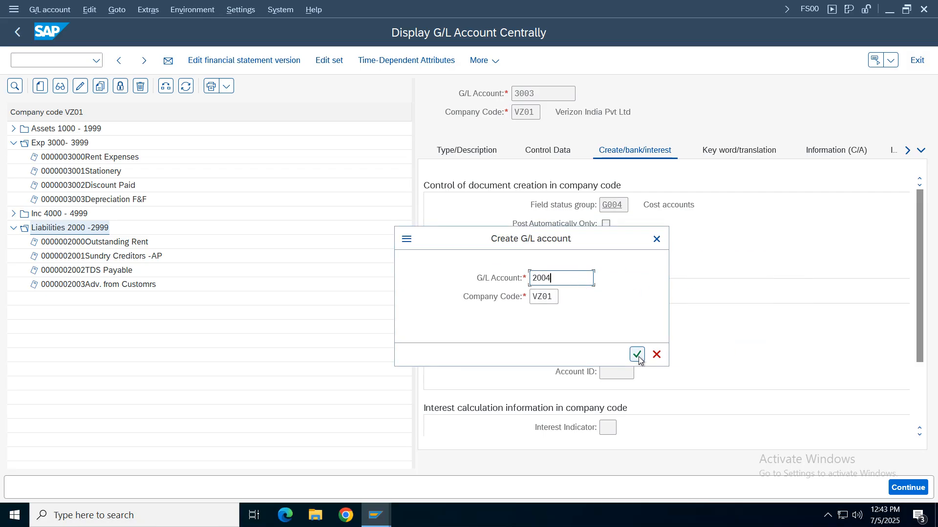
# Step: Set account 2004 to G/L account type Balance Sheet Account and account group Liabilities 2000 -2999
pyautogui.click(472, 150)
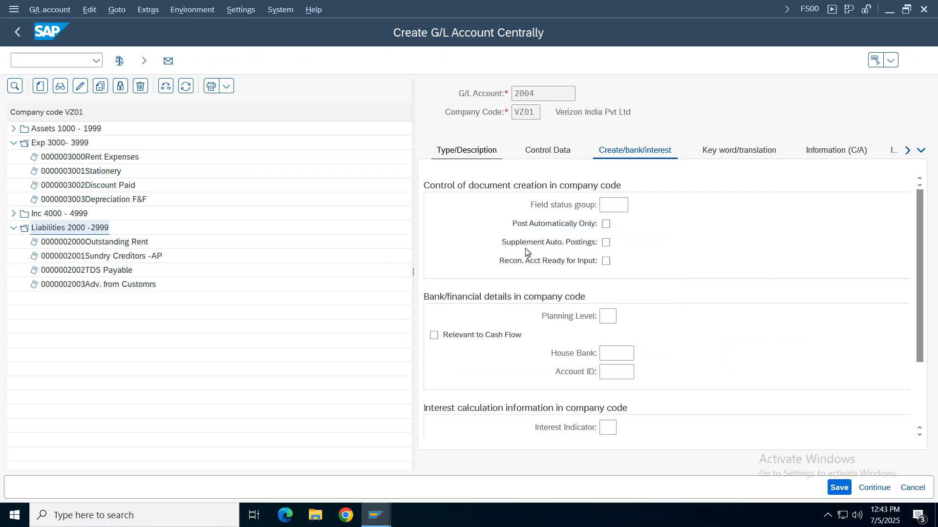
pyautogui.click(650, 210)
pyautogui.click(629, 295)
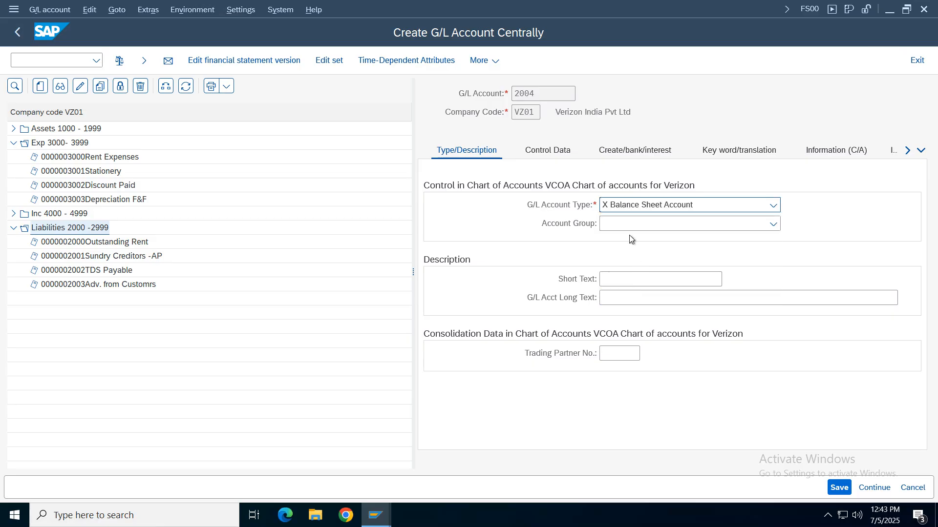
pyautogui.click(629, 225)
pyautogui.click(629, 302)
# Step: Describe account 2004 with the short text "Accumulated dep.F&F" and the long text "Accumulated depreciation F&F"
pyautogui.click(637, 278)
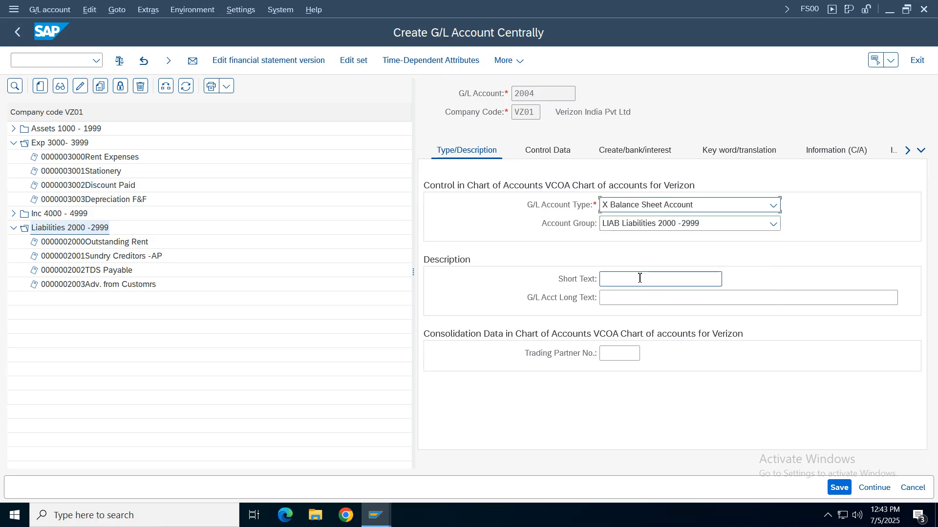
pyautogui.write('Acc')
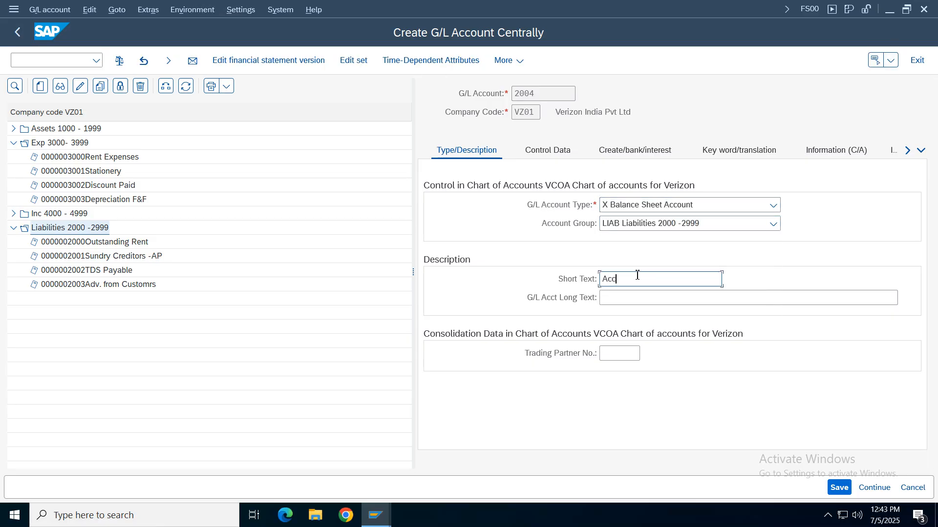
pyautogui.write('umulated deprecia')
pyautogui.moveTo(677, 280); pyautogui.dragTo(458, 290)
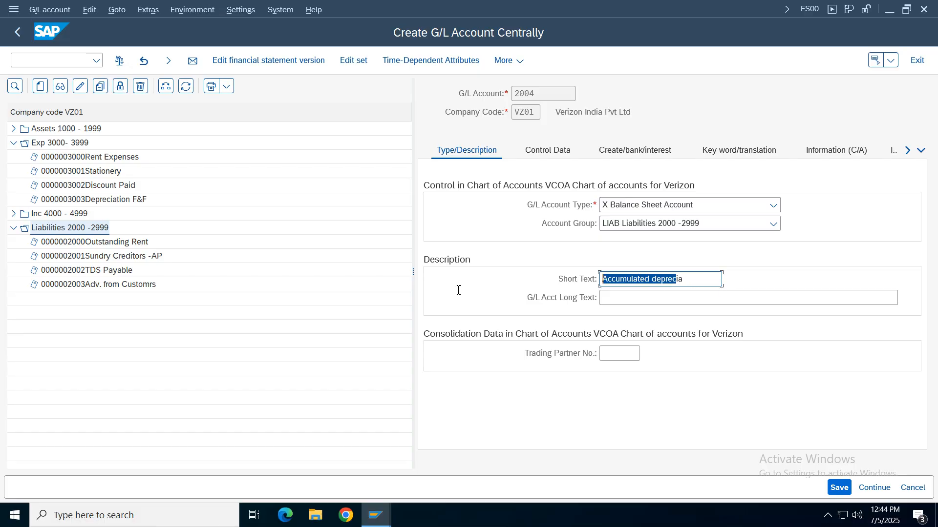
pyautogui.hotkey('ctrl', 'c')
pyautogui.click(666, 299)
pyautogui.hotkey('ctrl', 'v')
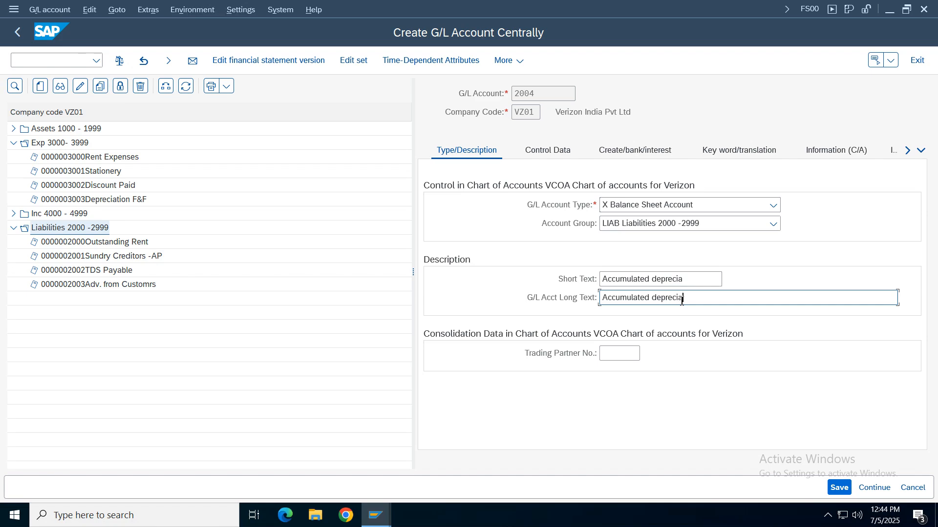
pyautogui.write('iation F&F')
pyautogui.click(688, 280)
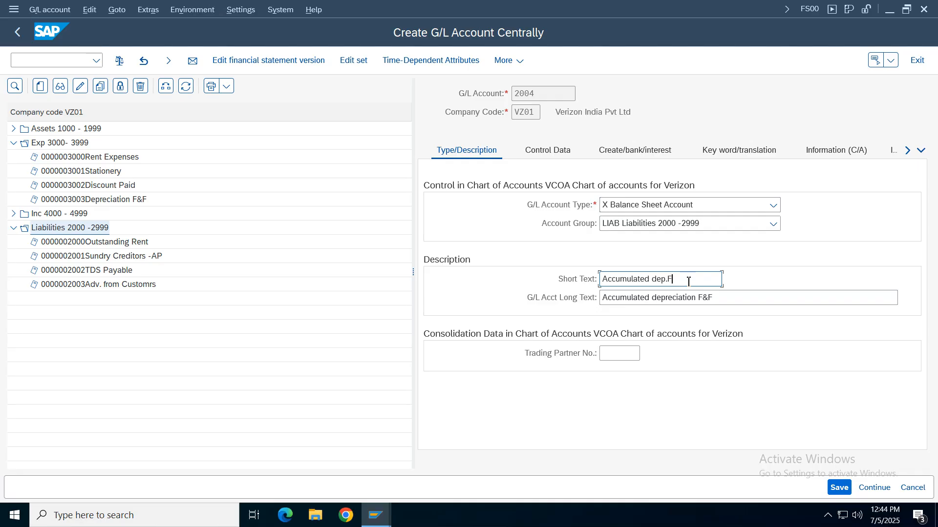
# Step: In the control data of account 2004, make it a reconciliation account for Assets and set sort key 001
pyautogui.click(535, 157)
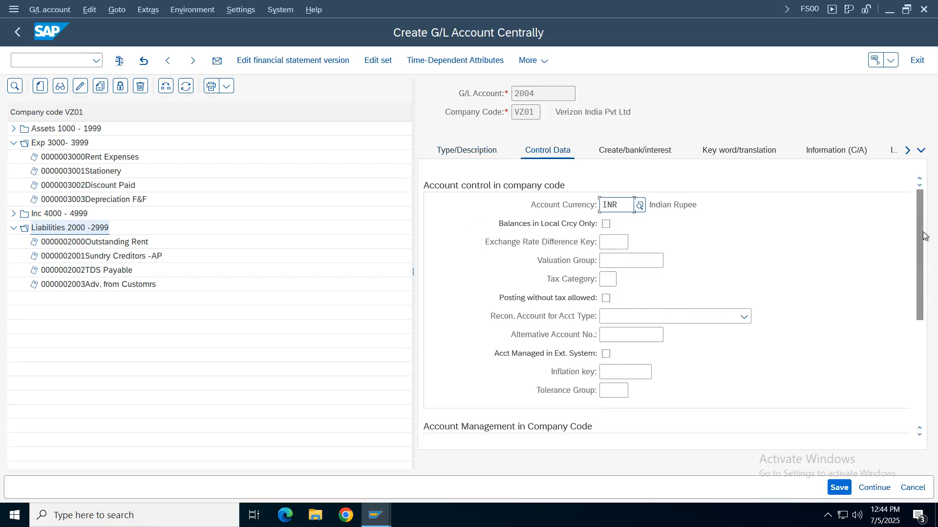
pyautogui.scroll(-2, 924, 244)
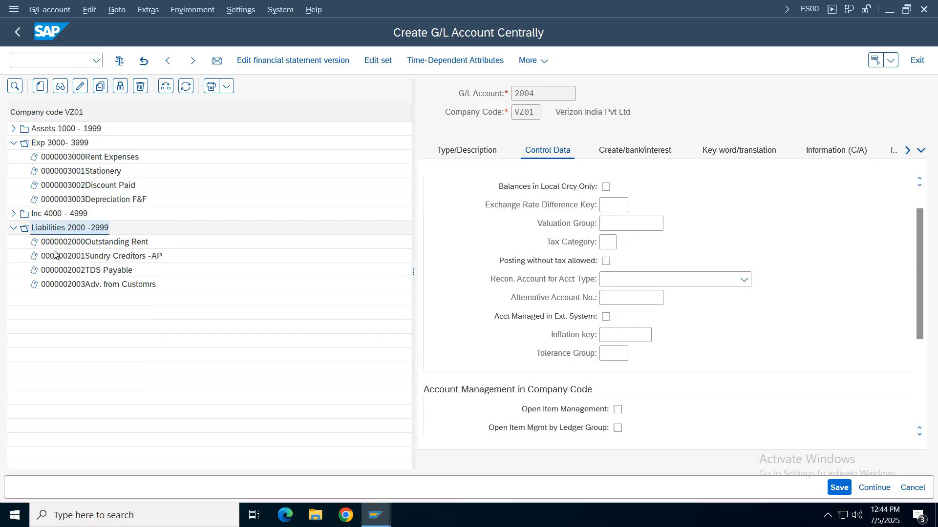
pyautogui.click(642, 280)
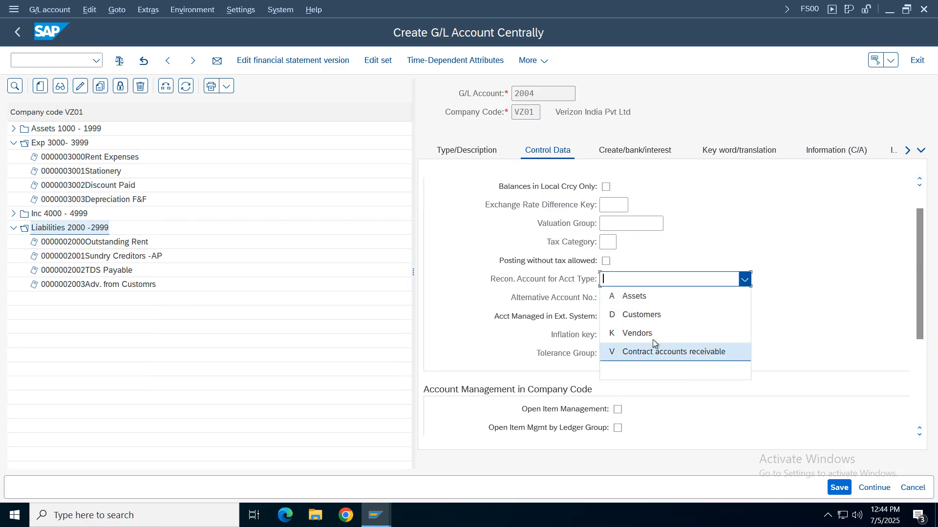
pyautogui.click(633, 296)
pyautogui.scroll(-1, 921, 316)
pyautogui.scroll(-3, 921, 316)
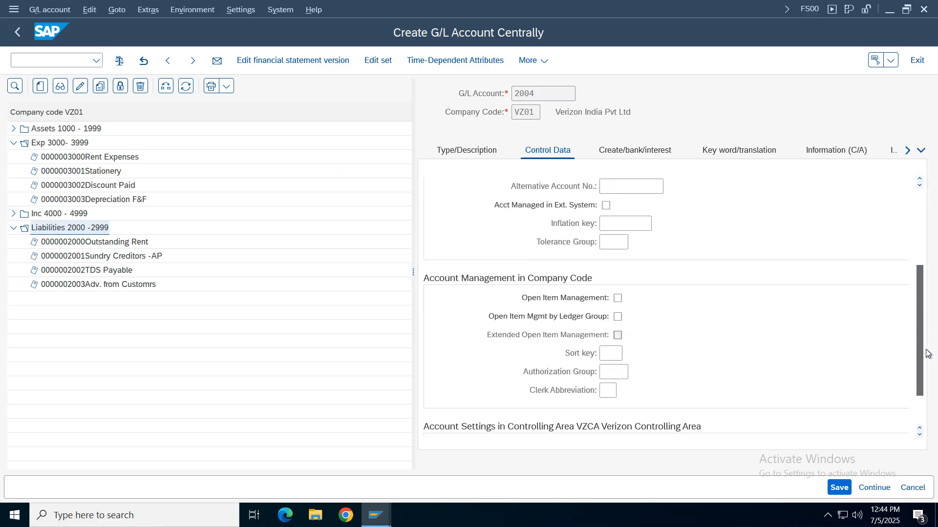
pyautogui.click(610, 335)
pyautogui.click(616, 354)
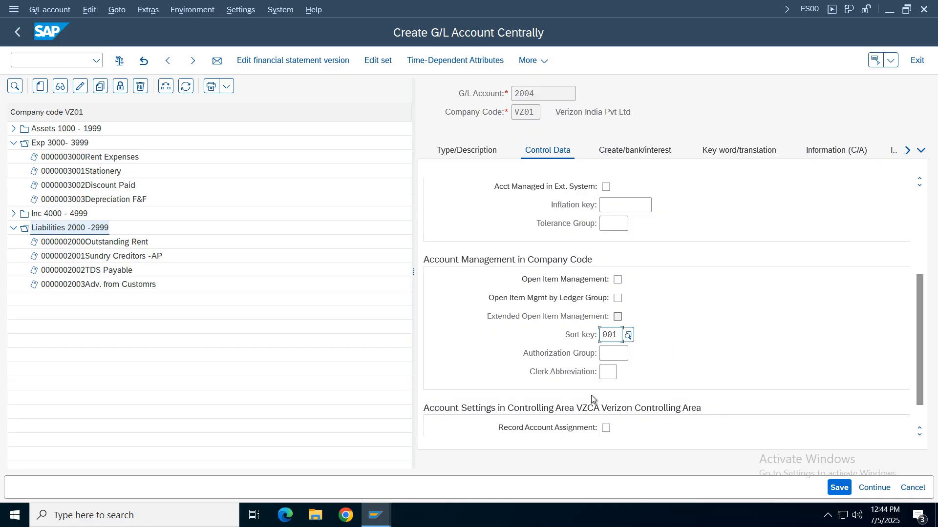
# Step: Save account 2004 with field status group G067 and review its control data and description
pyautogui.click(634, 150)
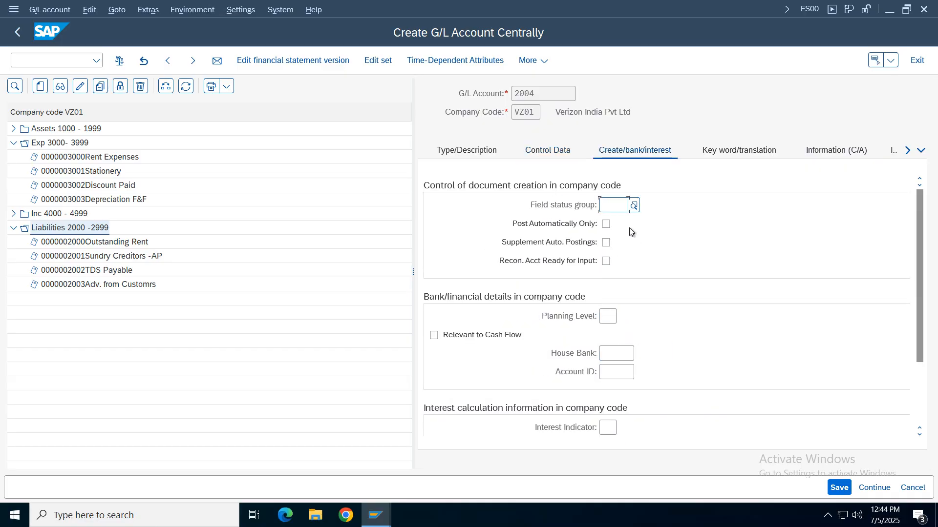
pyautogui.click(614, 205)
pyautogui.click(619, 296)
pyautogui.click(840, 487)
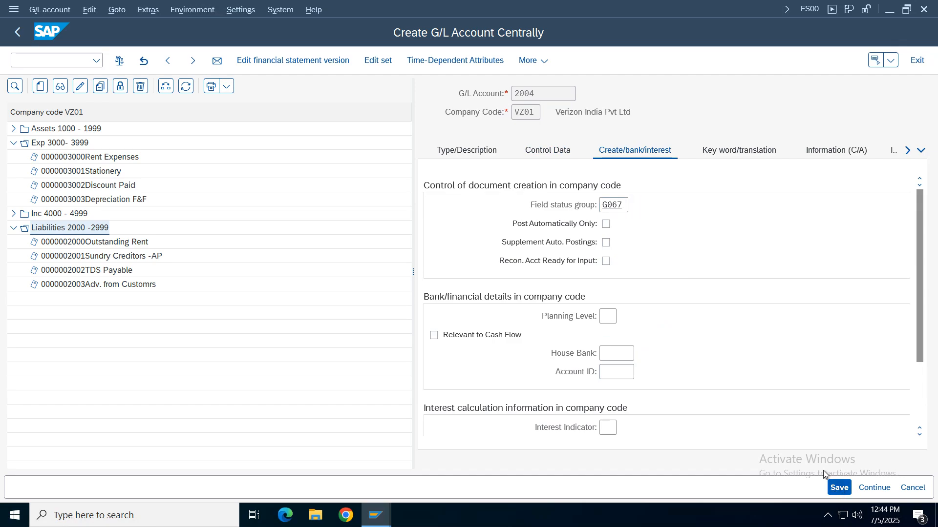
pyautogui.click(547, 150)
pyautogui.scroll(1, 915, 213)
pyautogui.scroll(-1, 915, 212)
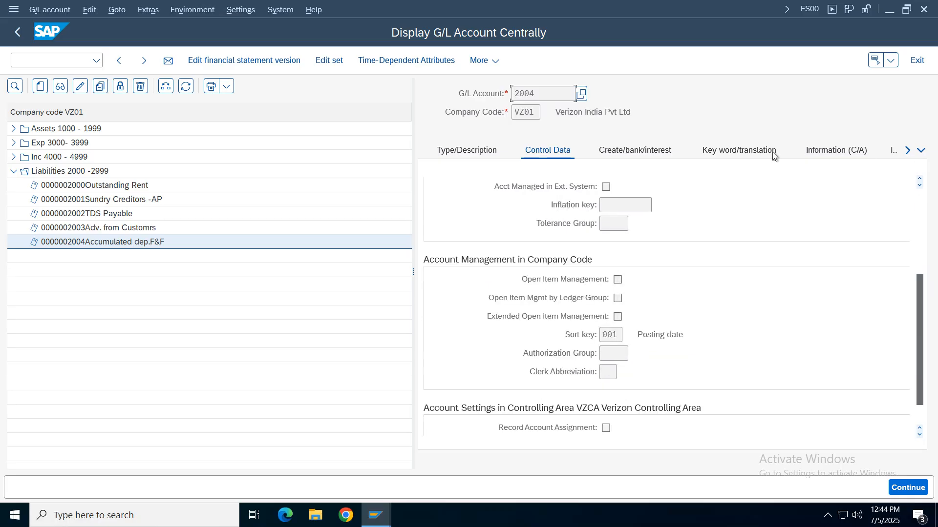
pyautogui.click(477, 151)
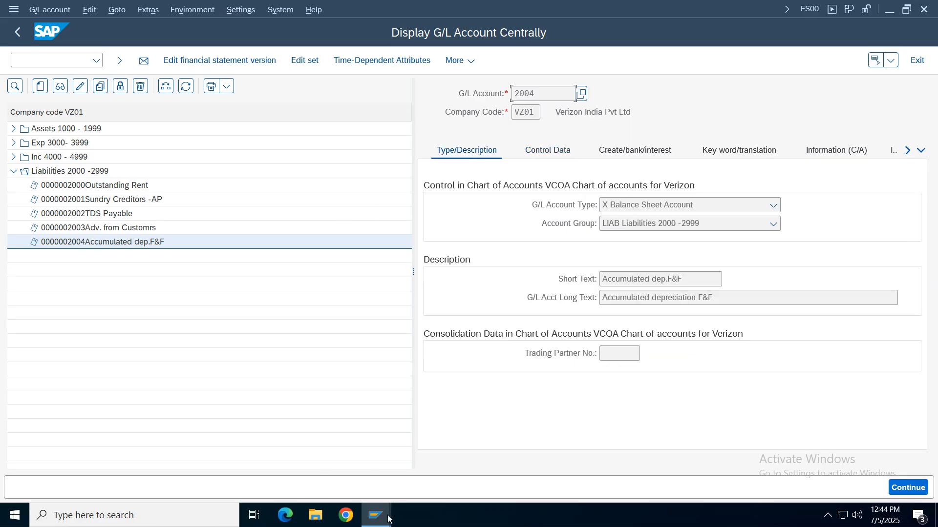
# Step: In the VZFF depreciation account assignment for area 1, enter 2004 as accumulated depreciation account and 3003 as expense account for ordinary depreciation
pyautogui.moveTo(376, 515)
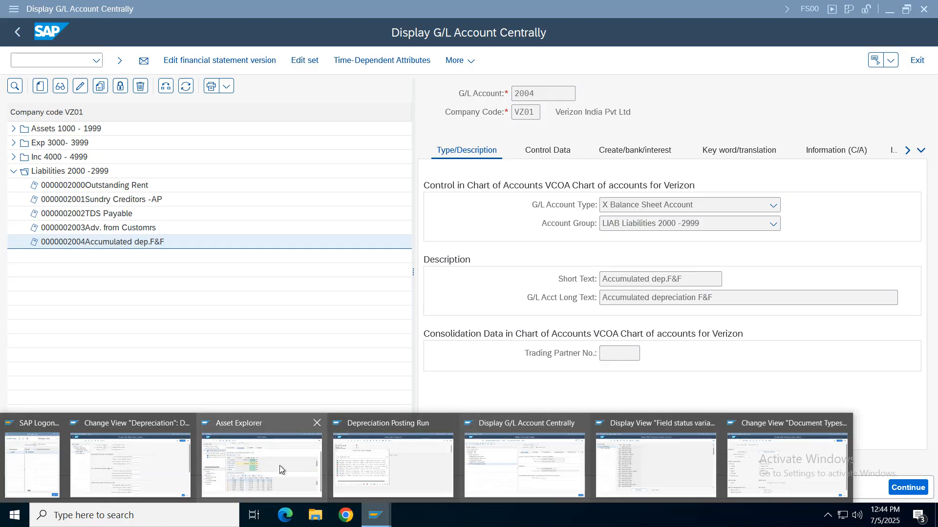
pyautogui.click(130, 464)
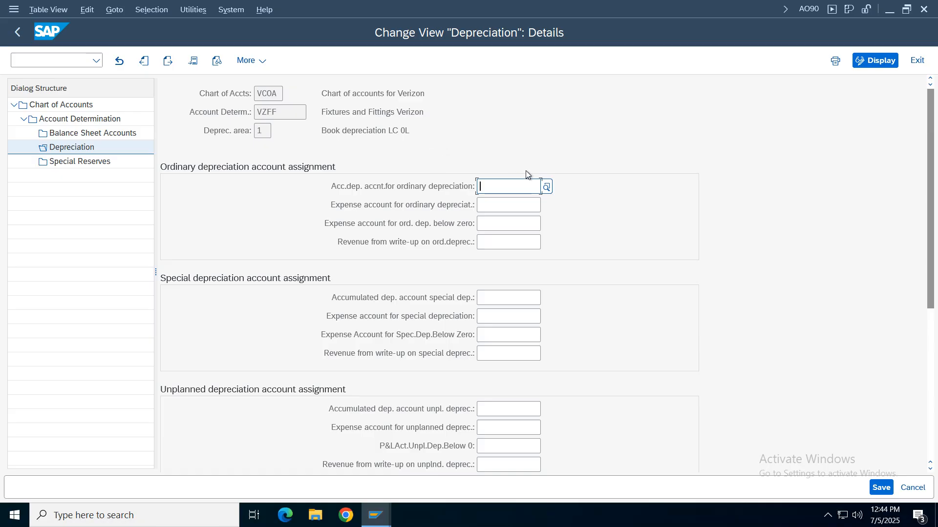
pyautogui.click(547, 188)
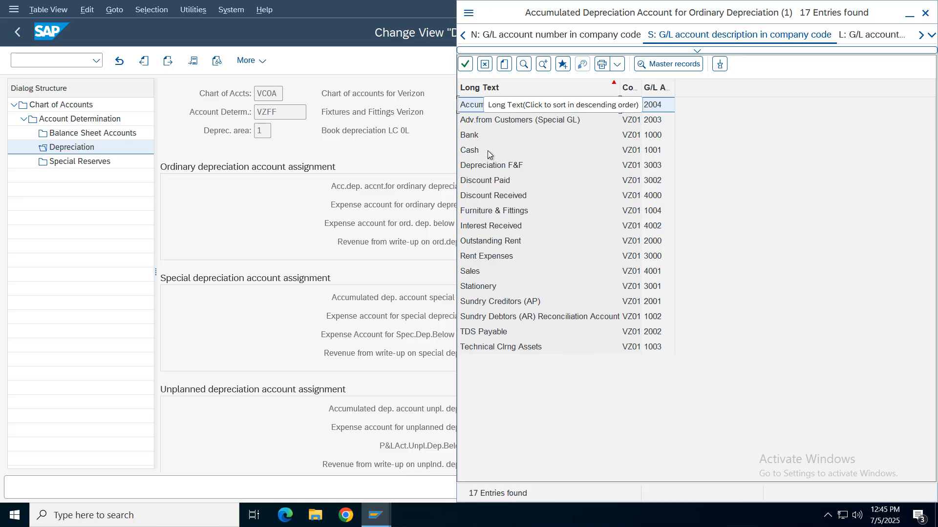
pyautogui.doubleClick(556, 106)
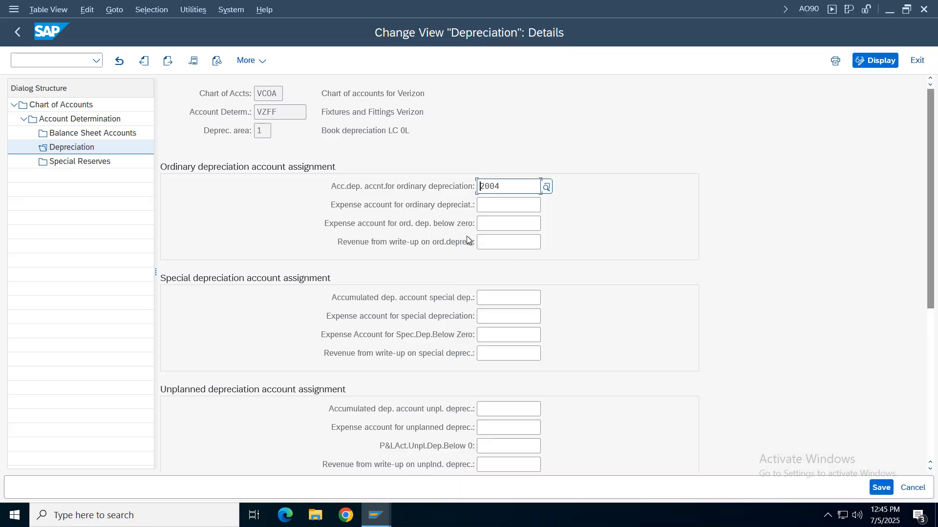
pyautogui.click(500, 205)
pyautogui.press('F4')
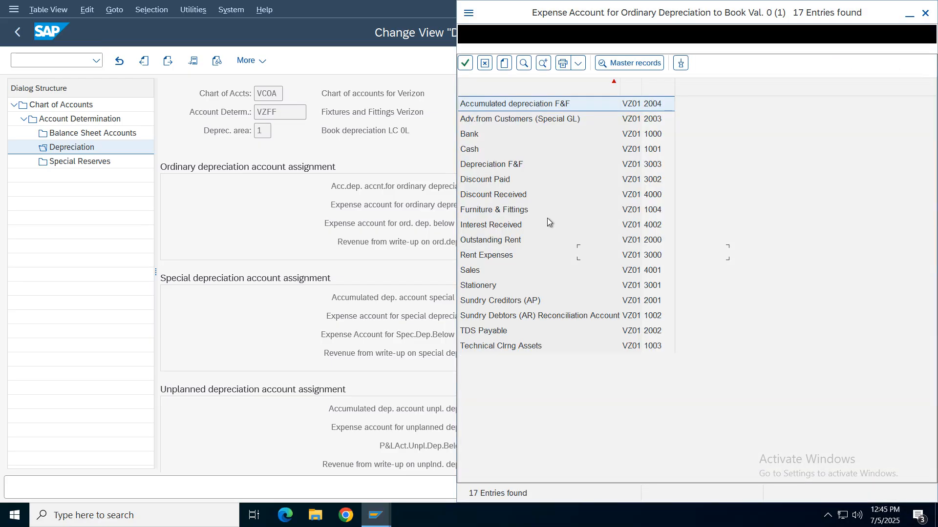
pyautogui.doubleClick(476, 167)
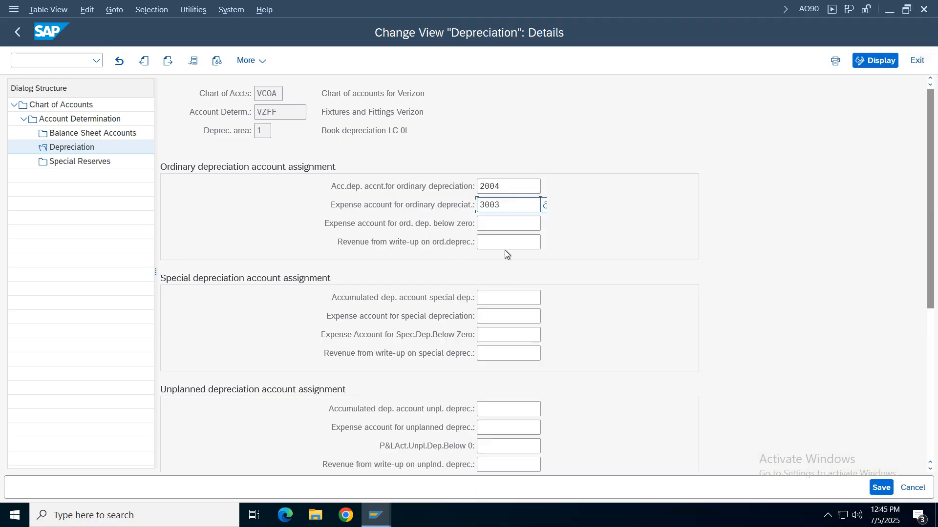
# Step: For depreciation area 3, assign accumulated depreciation account 2004 and expense account 3003 to ordinary depreciation, and return to area 1
pyautogui.click(169, 61)
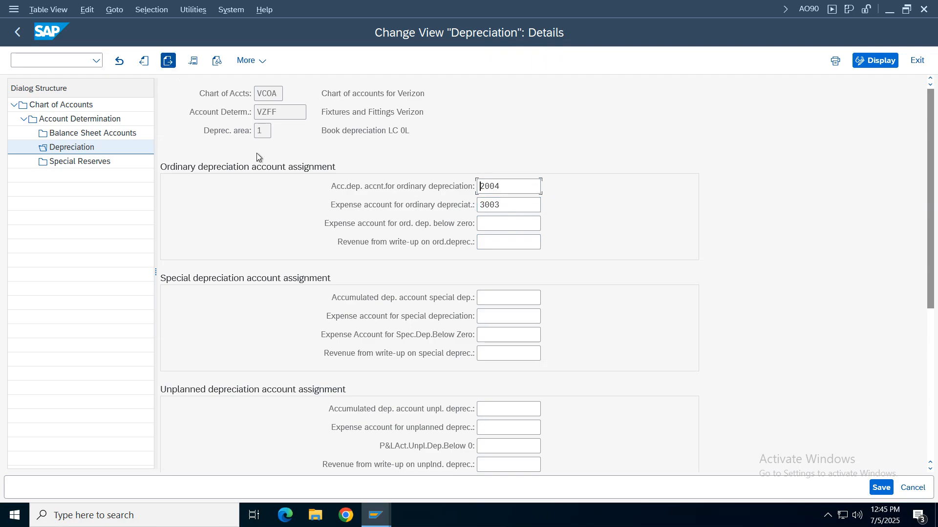
pyautogui.click(497, 207)
pyautogui.click(498, 223)
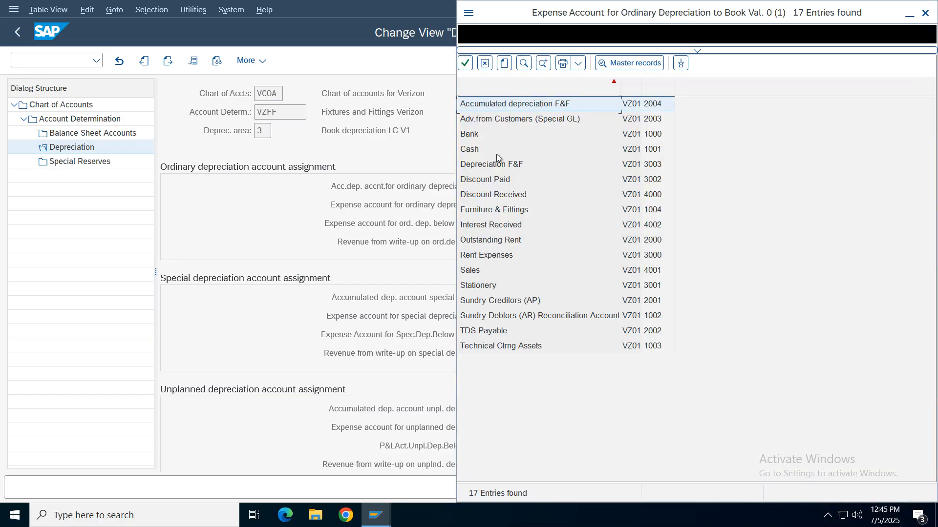
pyautogui.doubleClick(485, 165)
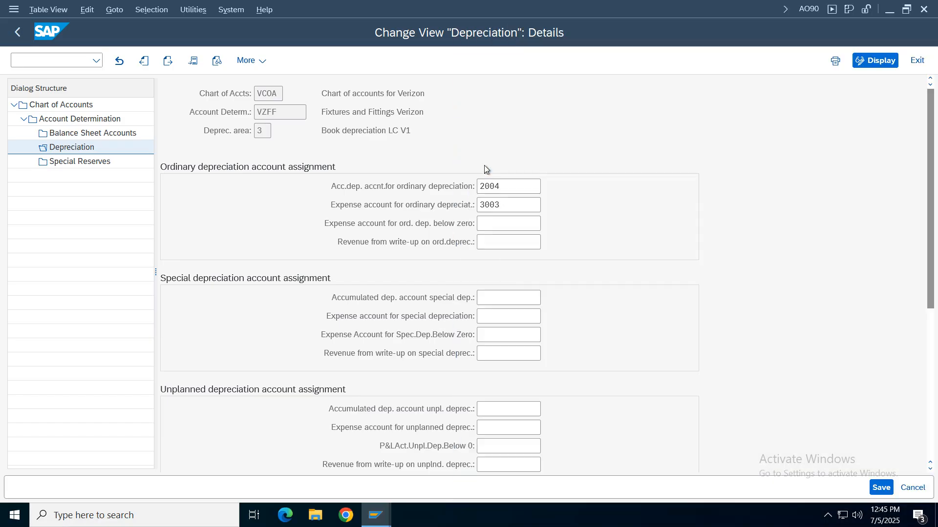
pyautogui.click(143, 61)
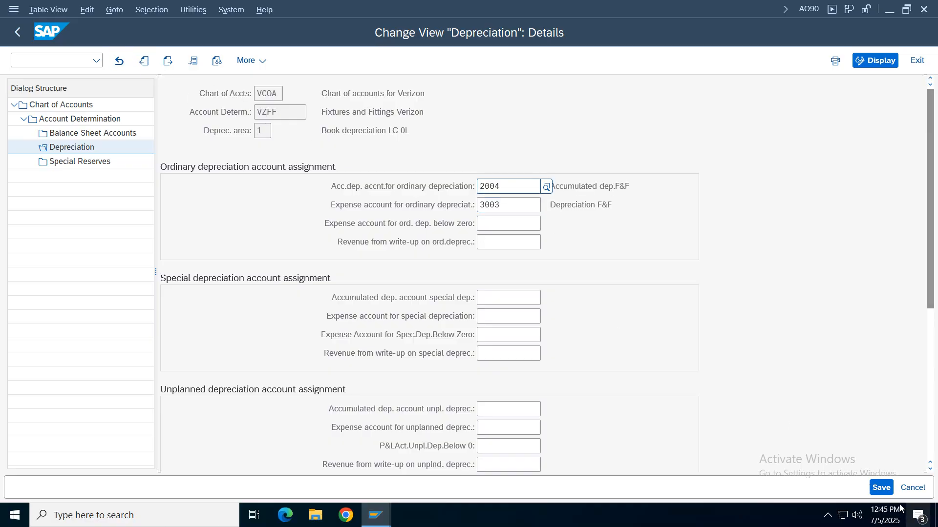
# Step: Save the depreciation account assignments and repeat the depreciation posting test run for asset 1 in company code VZ01
pyautogui.click(881, 488)
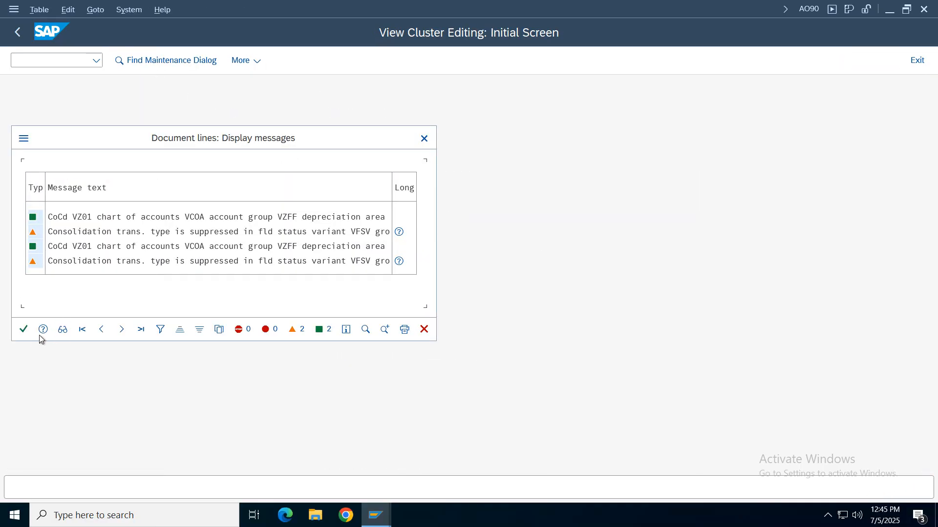
pyautogui.click(24, 329)
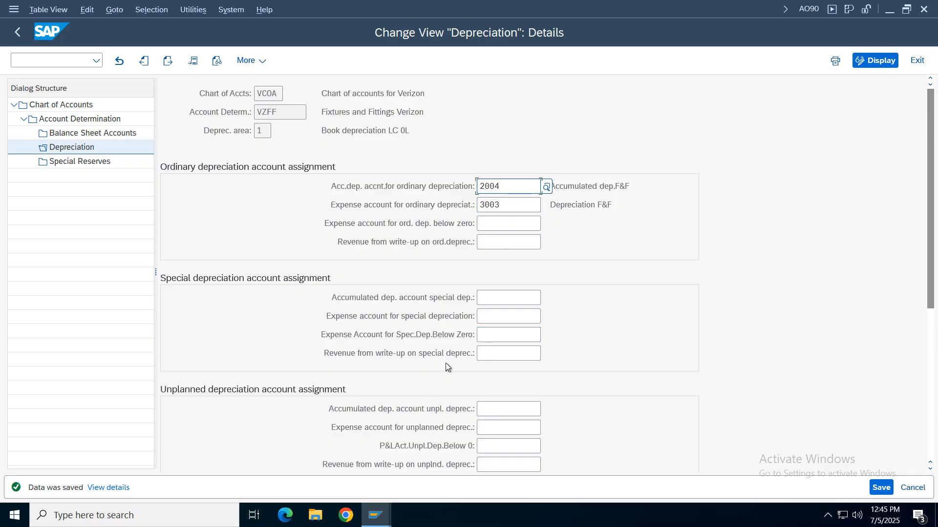
pyautogui.click(375, 515)
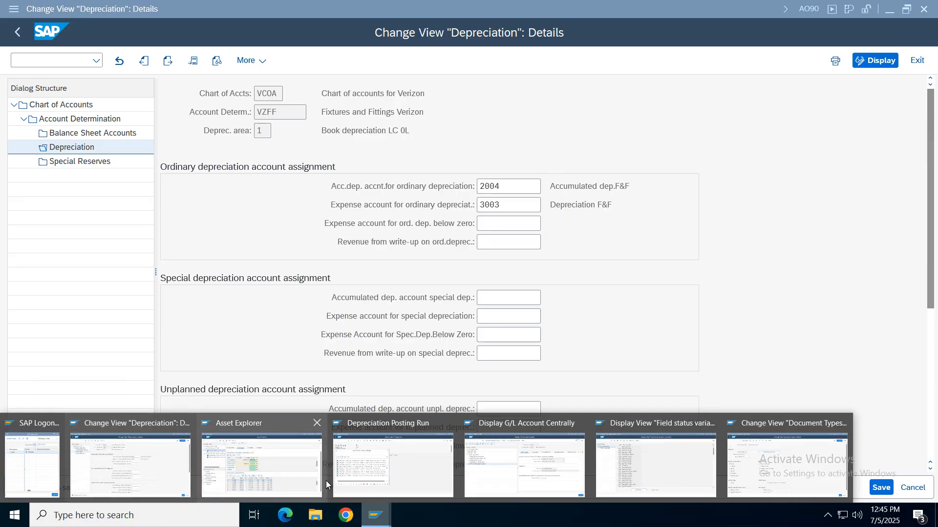
pyautogui.moveTo(274, 470)
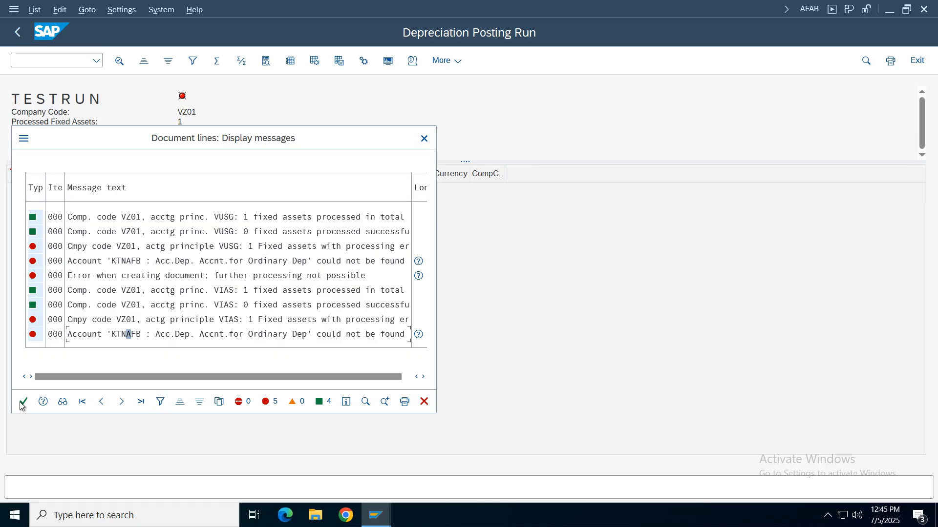
pyautogui.click(21, 401)
pyautogui.click(18, 32)
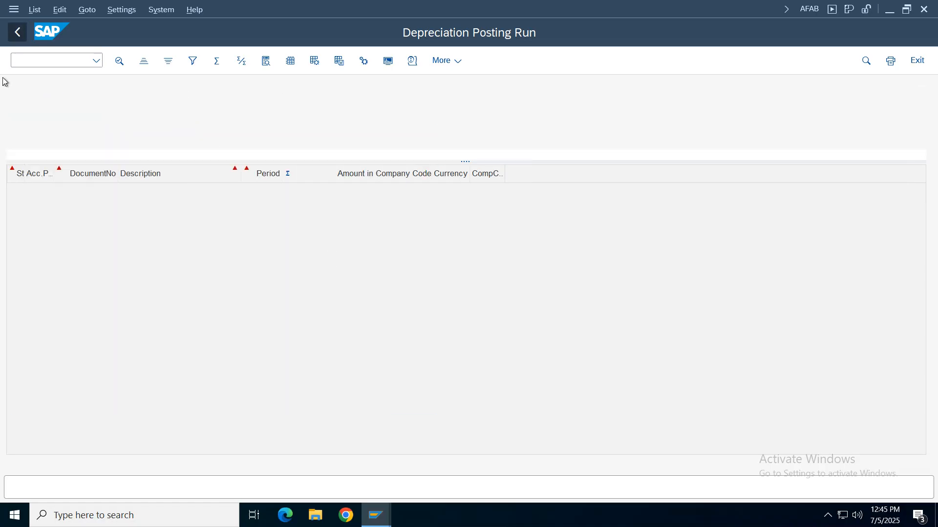
pyautogui.click(909, 492)
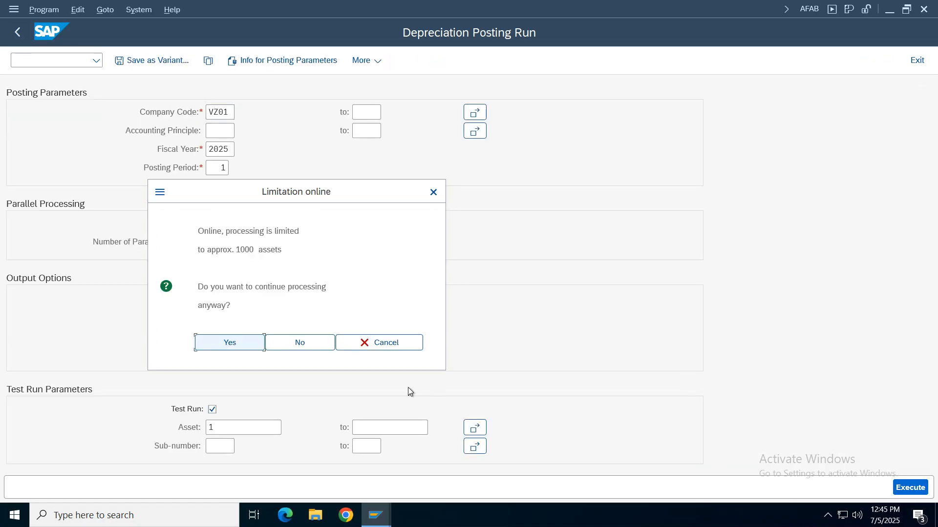
pyautogui.click(230, 345)
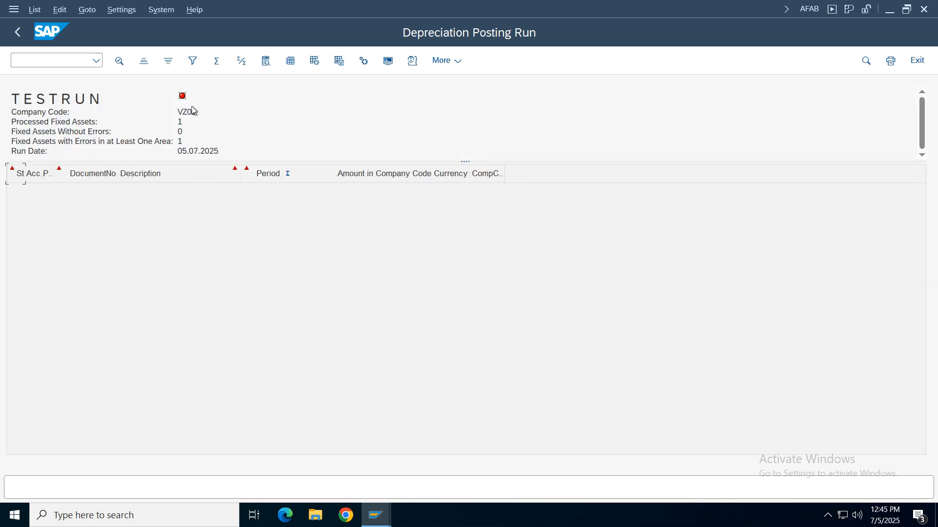
# Step: Open the test run's message log and examine the errors for accounting principles VUSG and VIAS
pyautogui.click(413, 61)
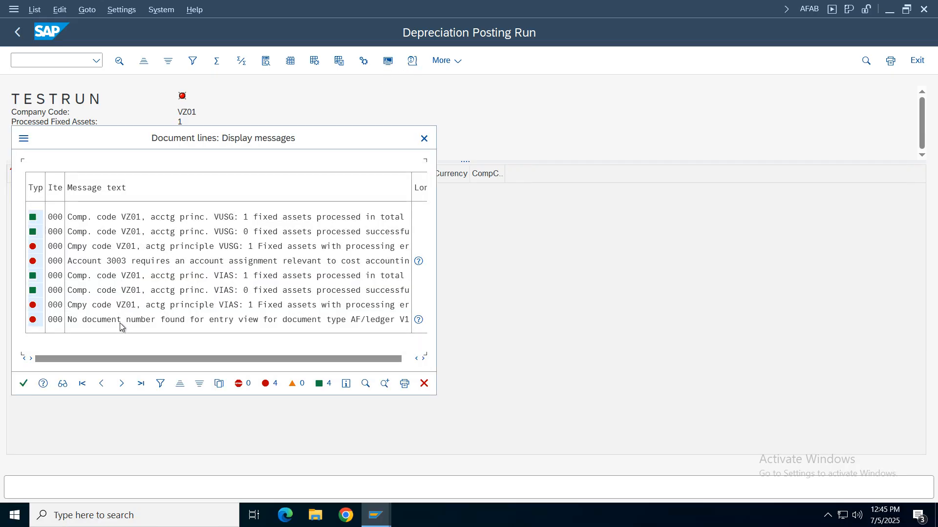
pyautogui.click(90, 263)
pyautogui.click(246, 263)
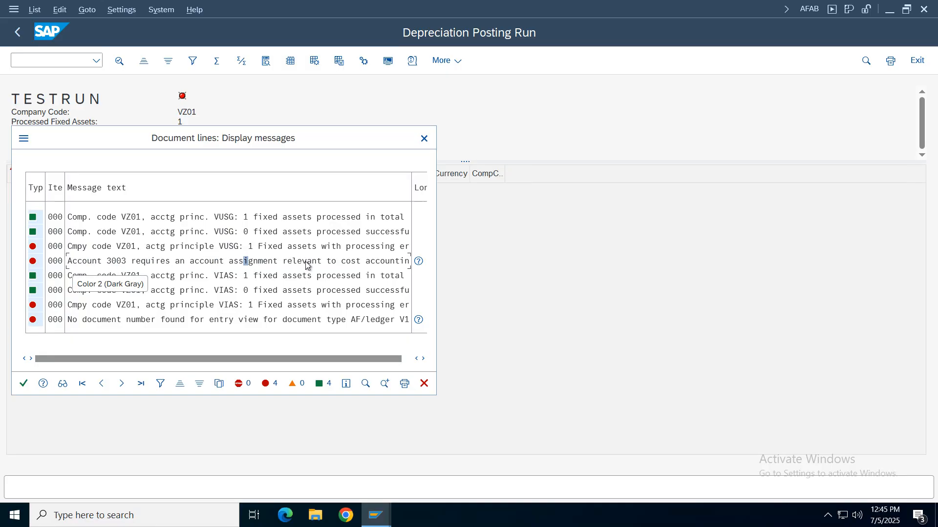
pyautogui.click(398, 263)
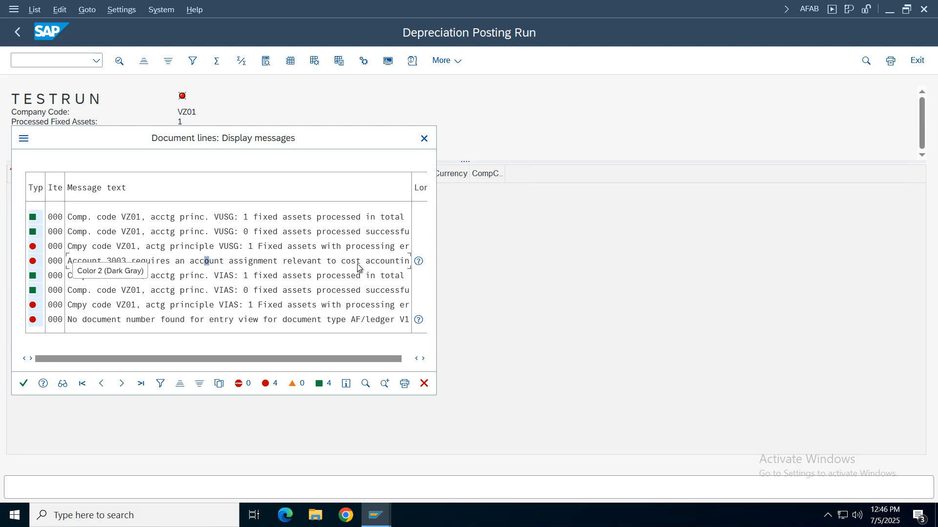
pyautogui.click(386, 263)
pyautogui.click(109, 263)
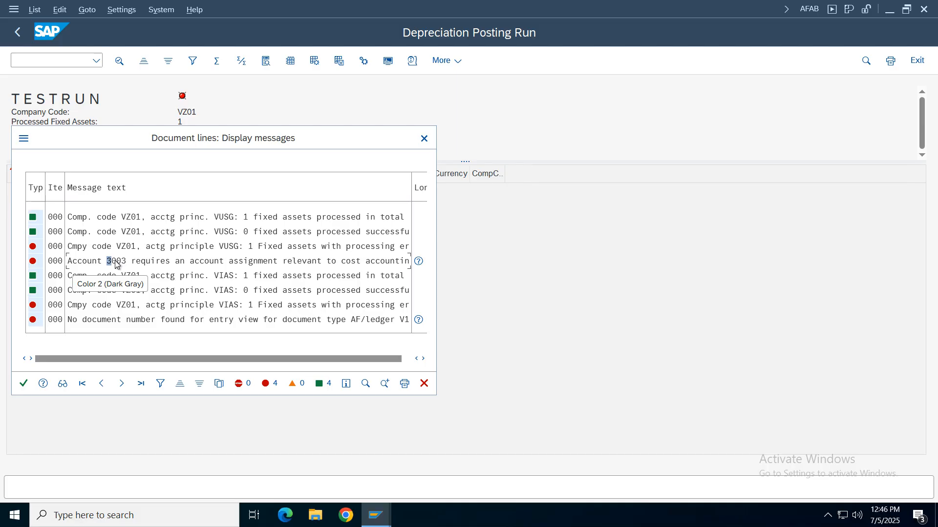
pyautogui.click(117, 263)
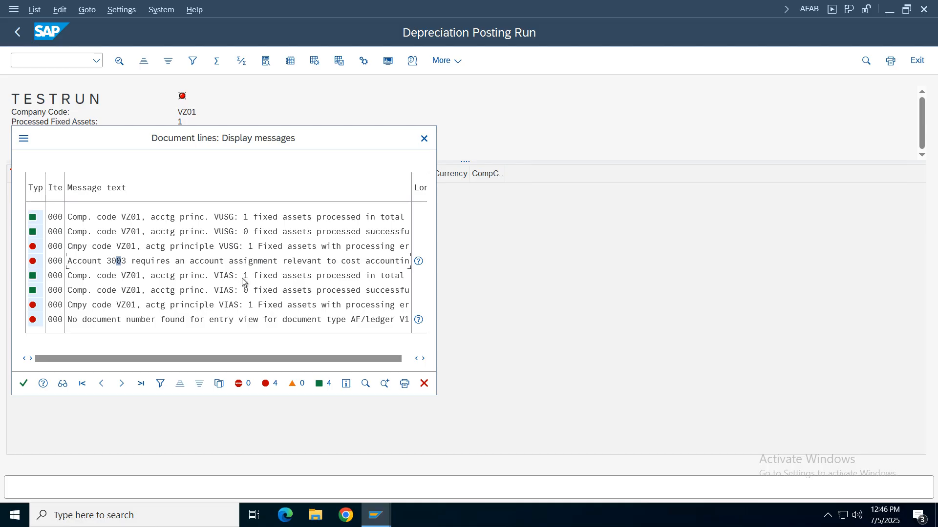
pyautogui.click(123, 246)
pyautogui.click(392, 320)
pyautogui.click(169, 322)
pyautogui.click(218, 262)
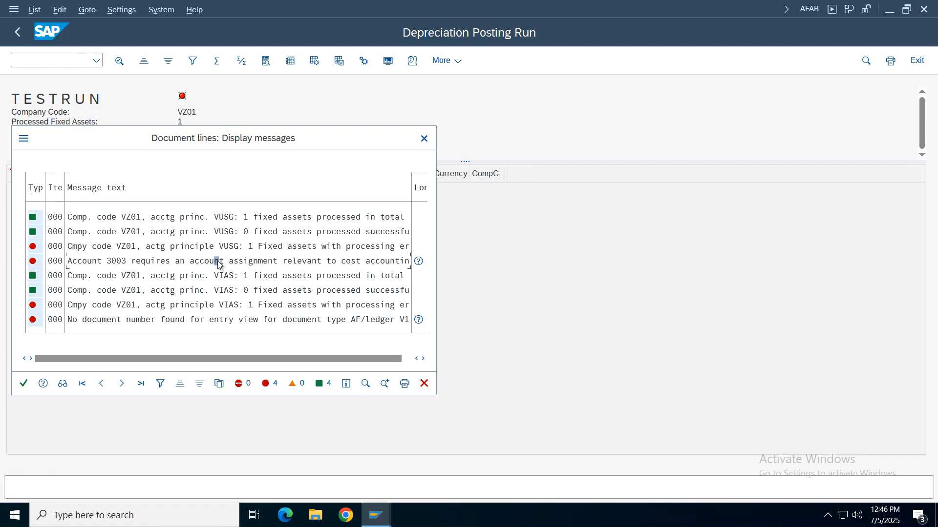
# Step: Switch back to the VZFF depreciation account assignment and leave it for the Asset Accounting customizing structure
pyautogui.click(377, 513)
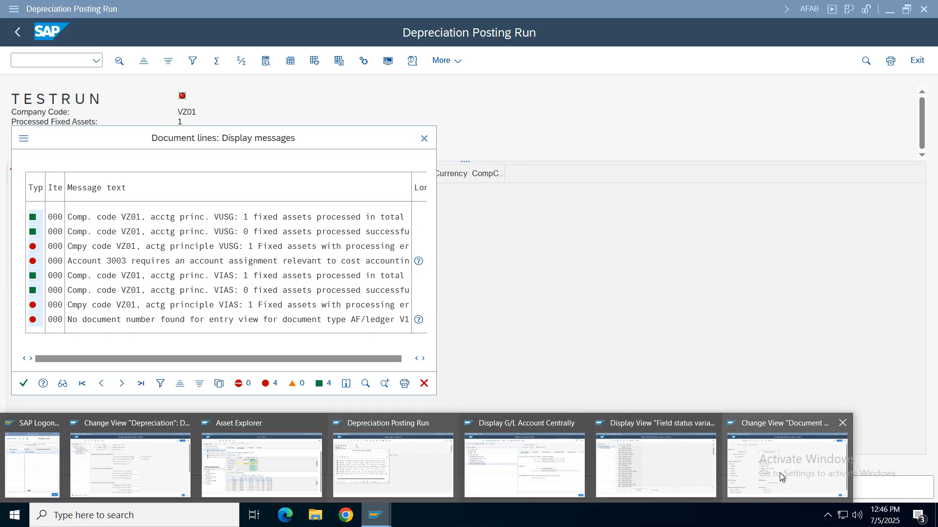
pyautogui.click(780, 473)
pyautogui.click(378, 514)
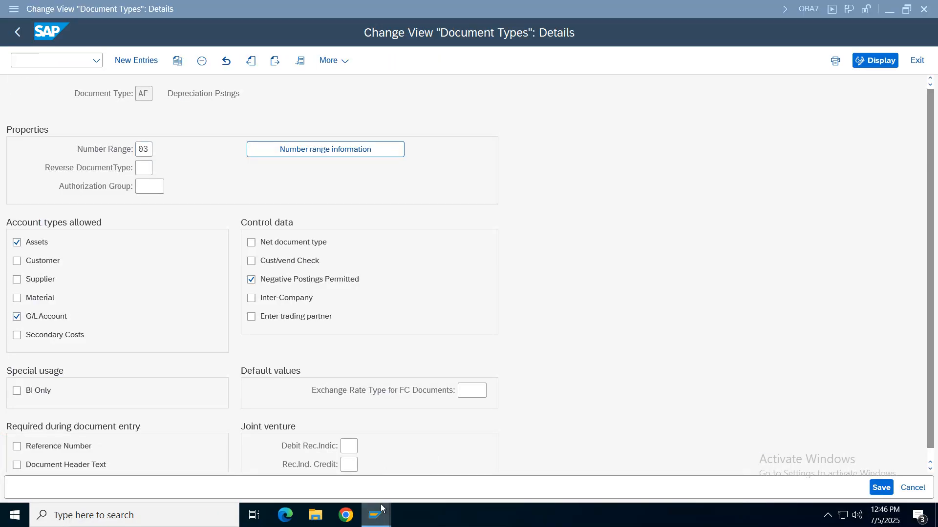
pyautogui.click(150, 470)
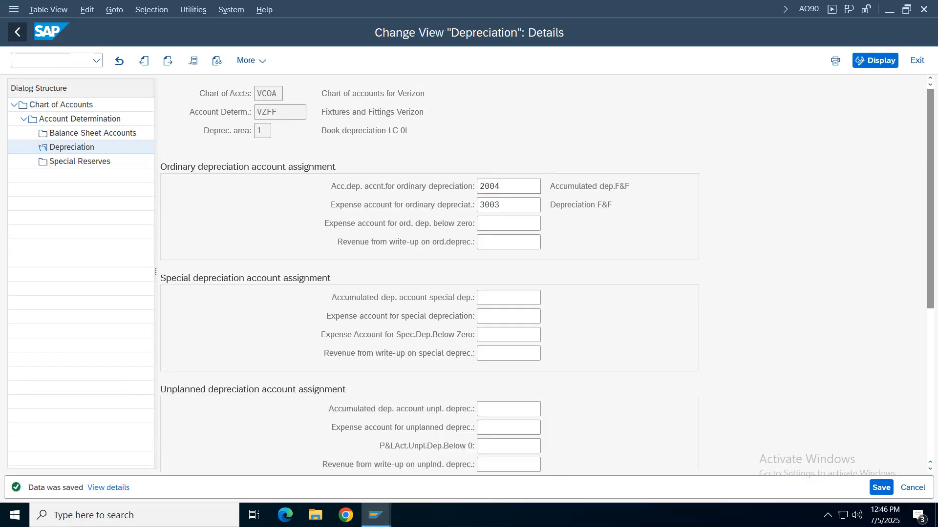
pyautogui.click(19, 34)
pyautogui.click(19, 37)
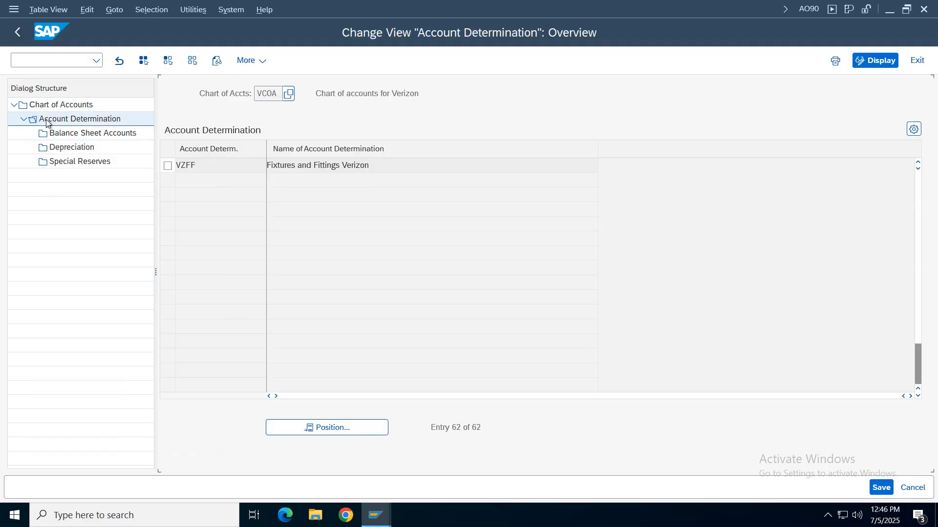
pyautogui.click(19, 33)
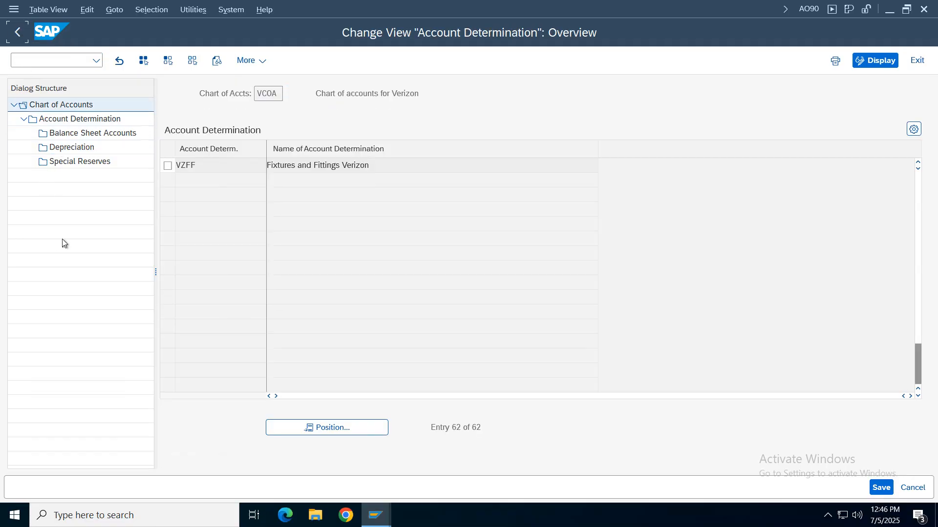
pyautogui.click(14, 33)
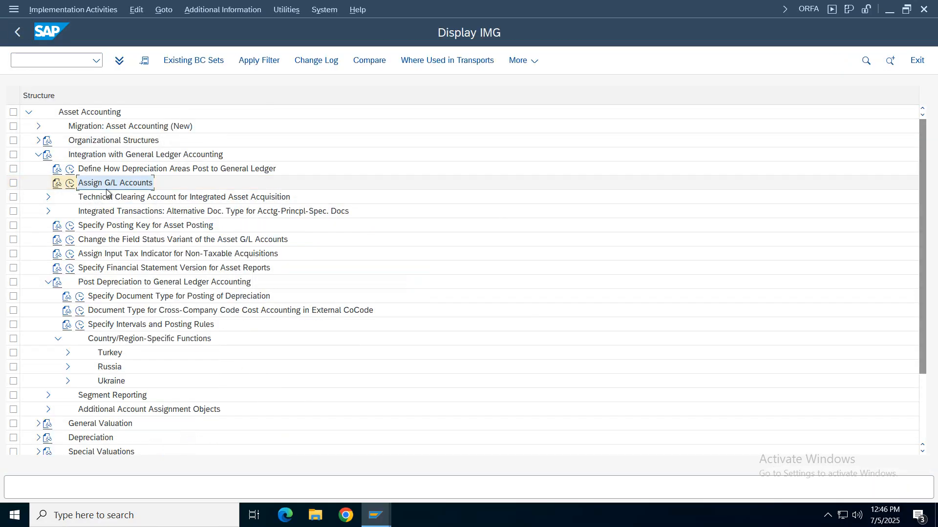
# Step: Under Additional Account Assignment Objects, open Activate Account Assignment Objects and check the settings of Cost Center
pyautogui.click(103, 413)
pyautogui.click(49, 413)
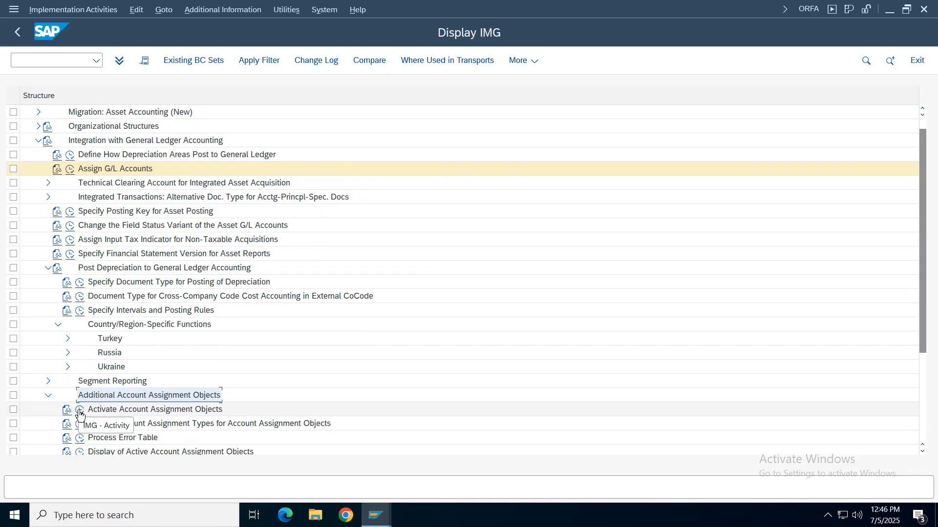
pyautogui.click(81, 414)
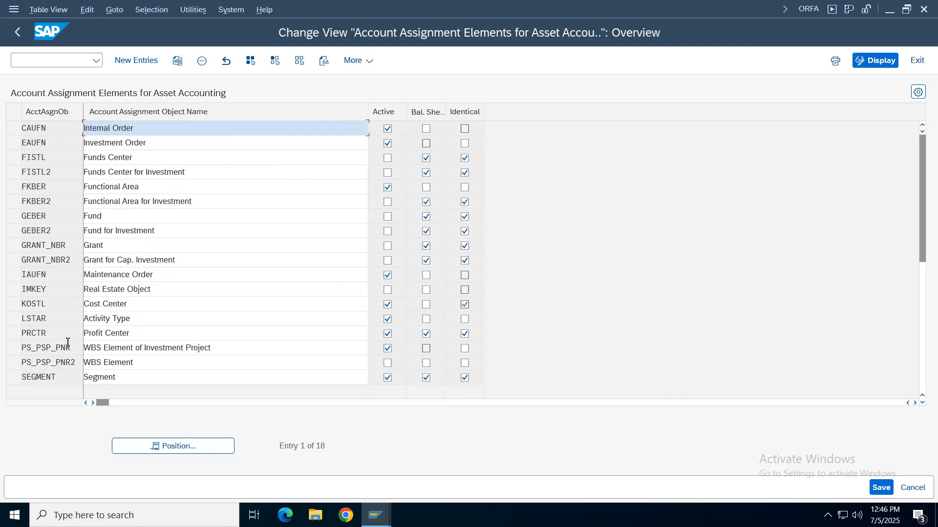
pyautogui.moveTo(132, 304); pyautogui.dragTo(84, 304)
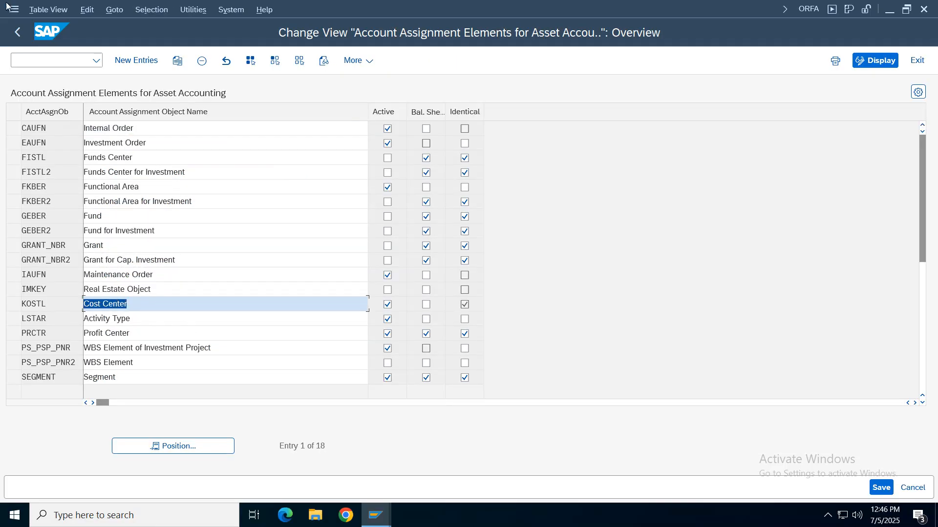
pyautogui.click(17, 32)
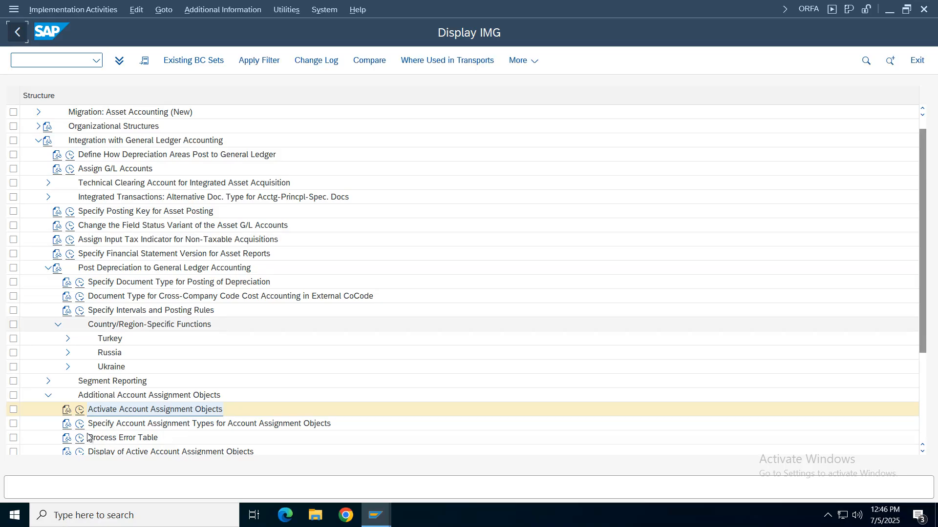
# Step: In Specify Account Assignment Types for Account Assignment Objects, select company code VZ01 and open the account assignment objects of depreciation area 1
pyautogui.doubleClick(102, 171)
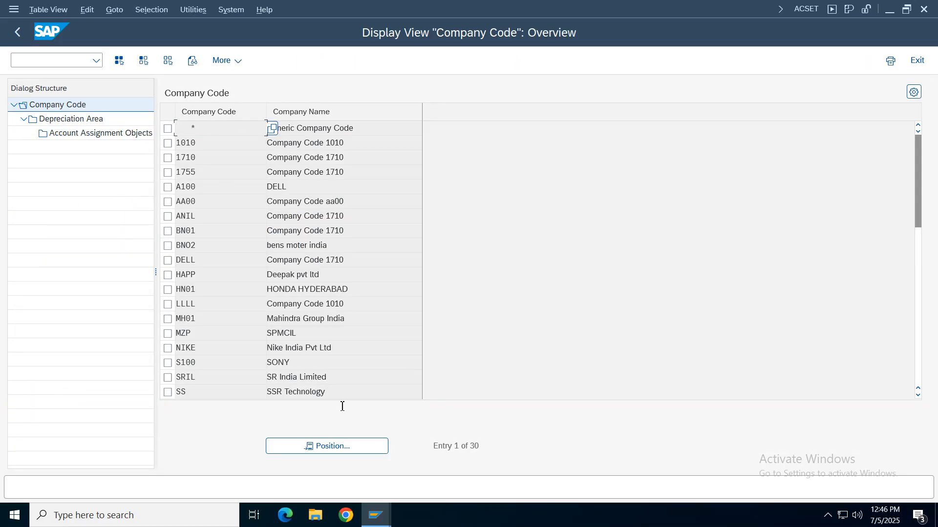
pyautogui.click(321, 444)
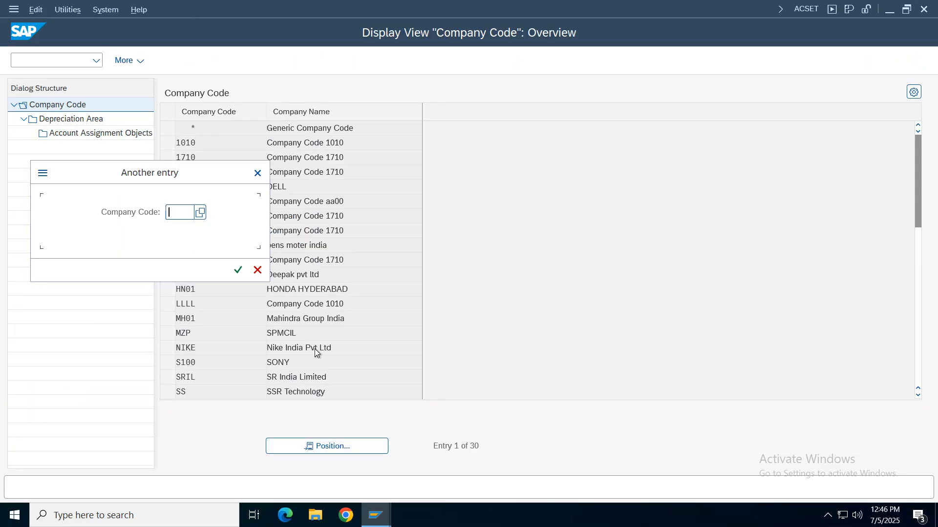
pyautogui.write('vz01')
pyautogui.press('Return')
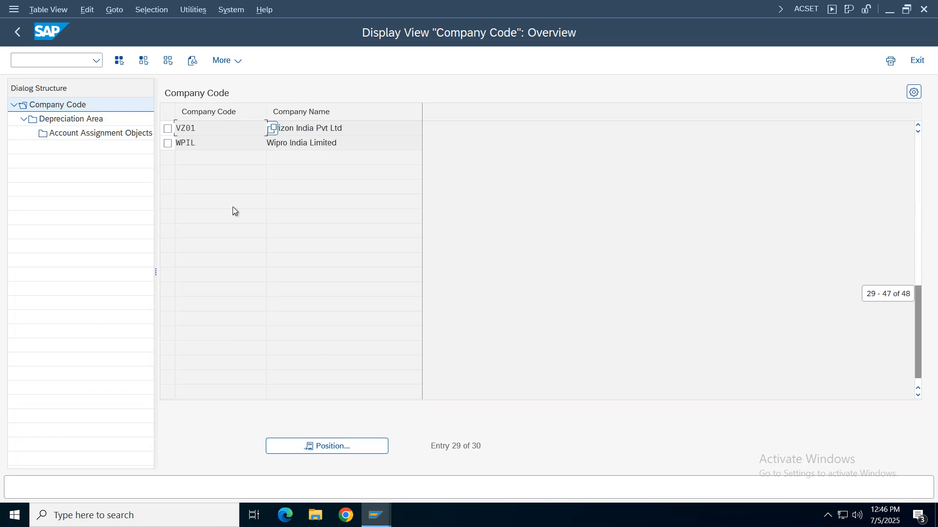
pyautogui.click(167, 128)
pyautogui.click(95, 119)
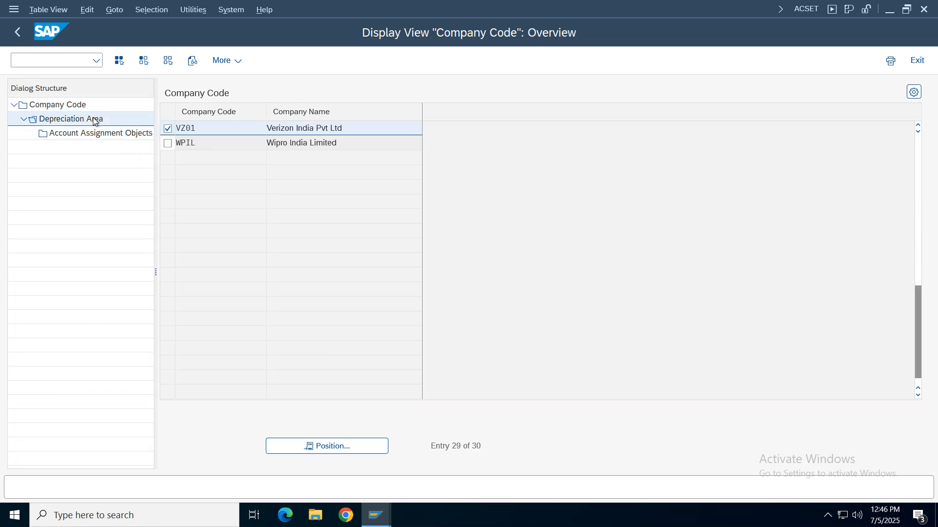
pyautogui.doubleClick(210, 165)
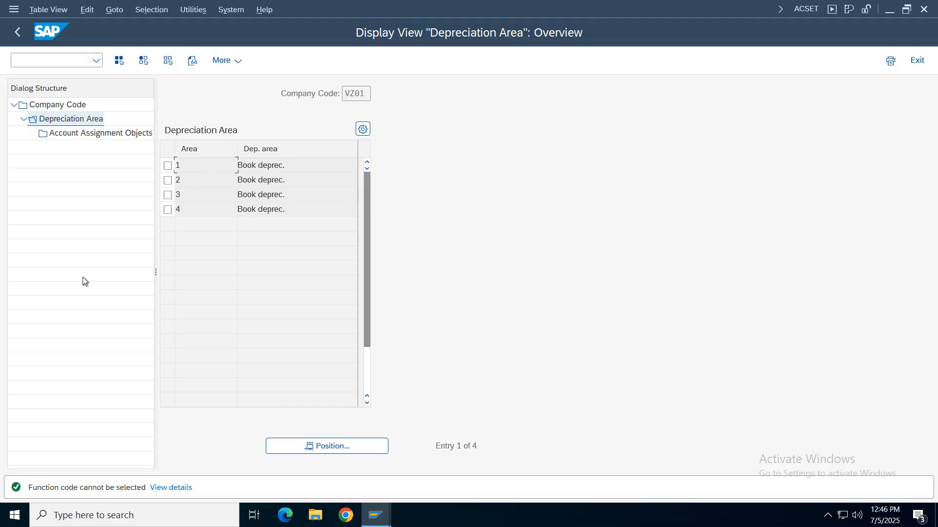
pyautogui.click(168, 165)
pyautogui.click(87, 134)
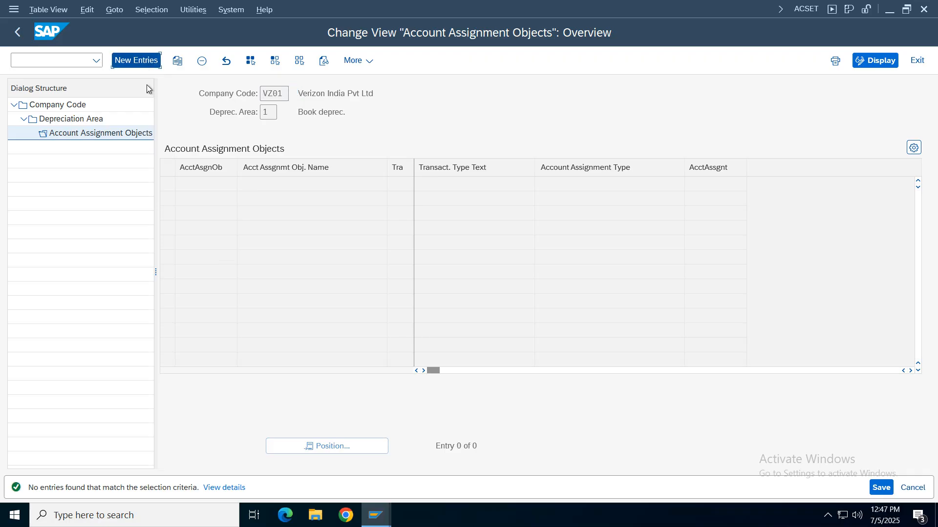
# Step: Add an entry for object KOSTL with transaction type *, type 01 APC Values Posting, and account assignment activated
pyautogui.click(137, 60)
pyautogui.click(205, 184)
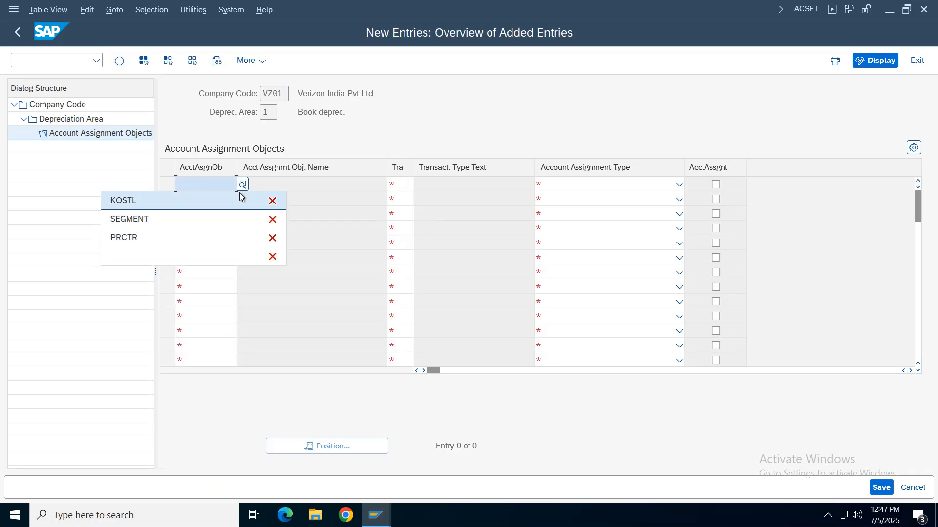
pyautogui.click(136, 201)
pyautogui.click(406, 185)
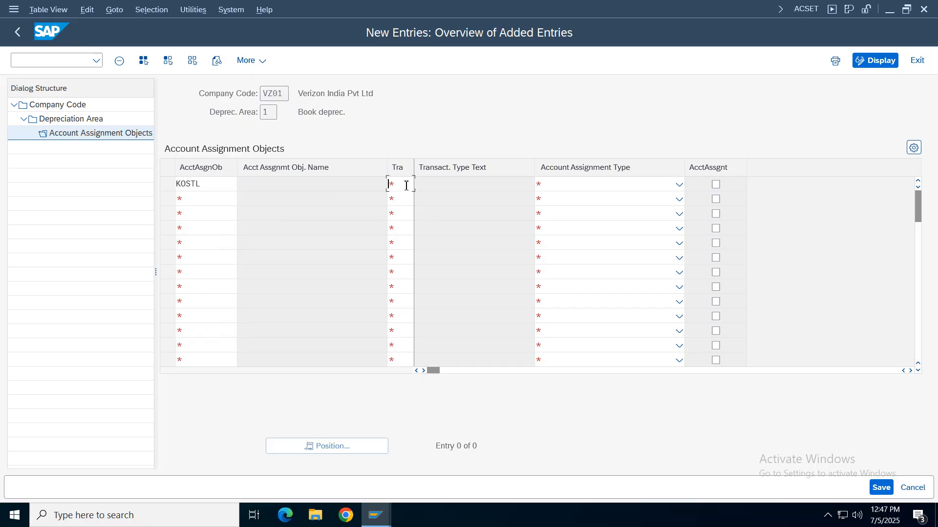
pyautogui.click(398, 203)
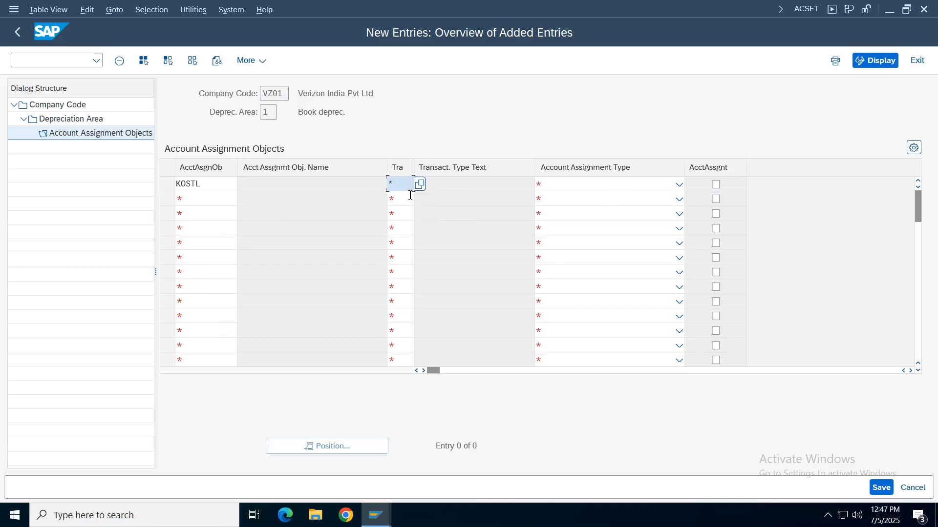
pyautogui.click(655, 187)
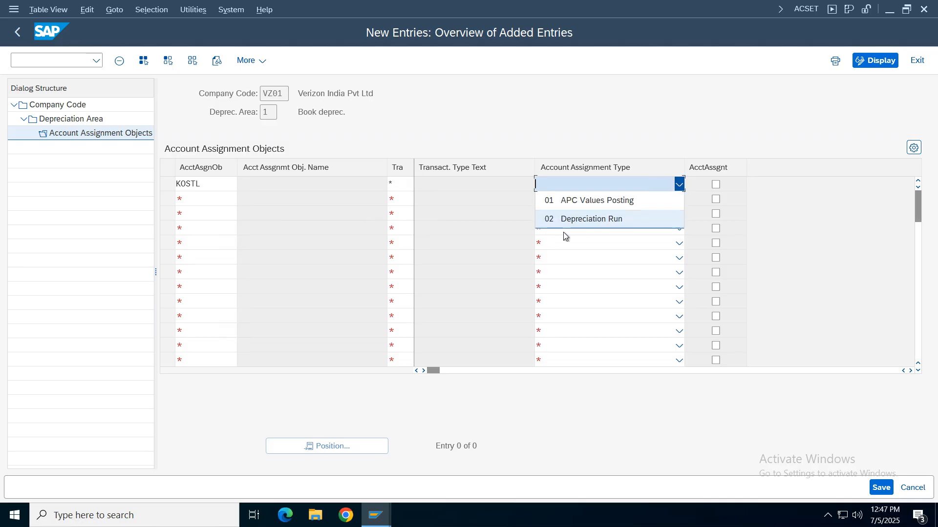
pyautogui.click(590, 201)
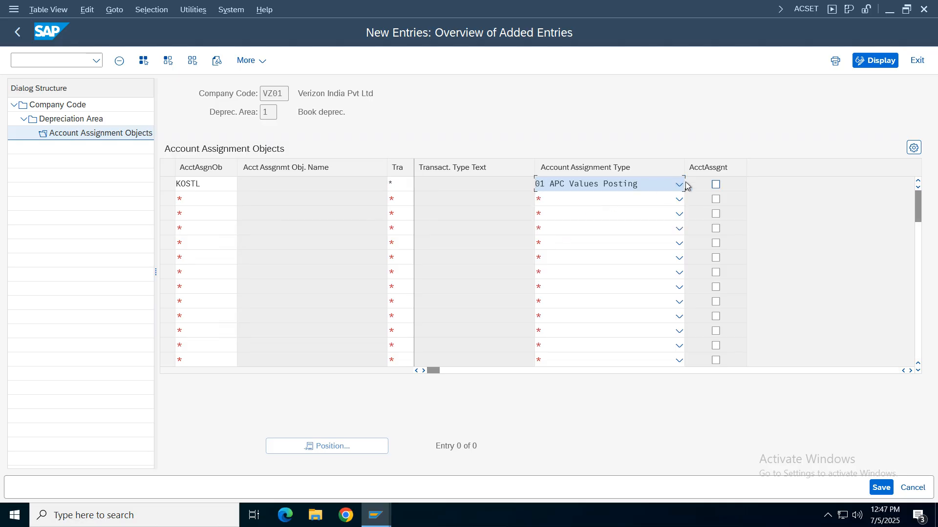
pyautogui.click(716, 185)
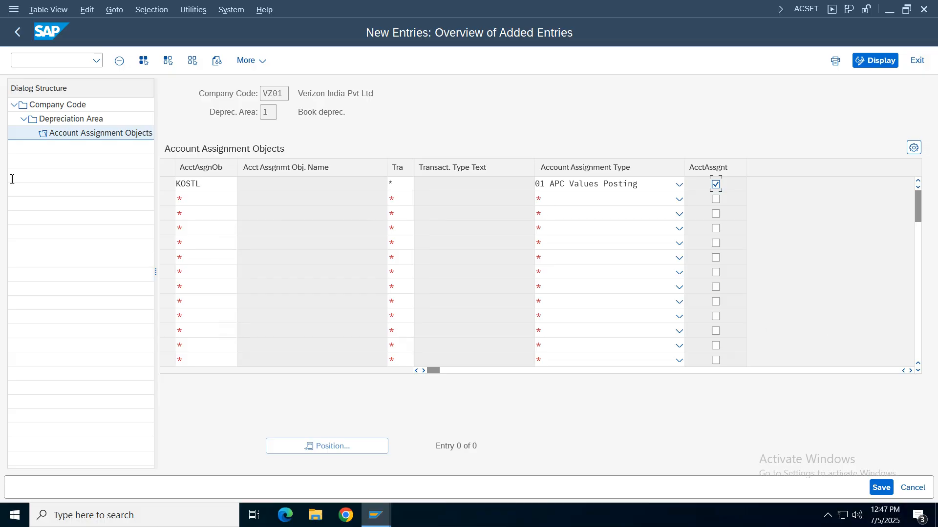
# Step: Add a second KOSTL entry for area 1 with transaction type *, type 02 Depreciation Run and account assignment activated, and save to the proposed customizing request
pyautogui.click(205, 199)
pyautogui.click(191, 215)
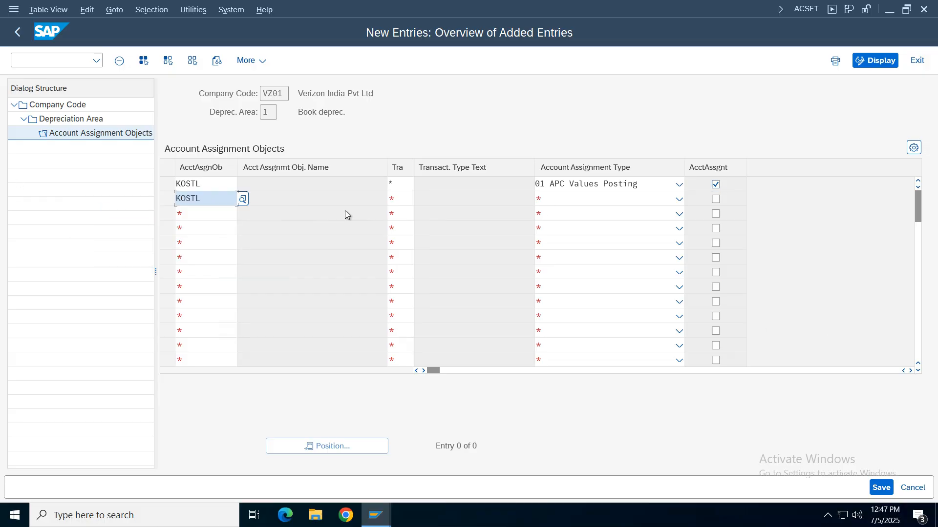
pyautogui.click(678, 199)
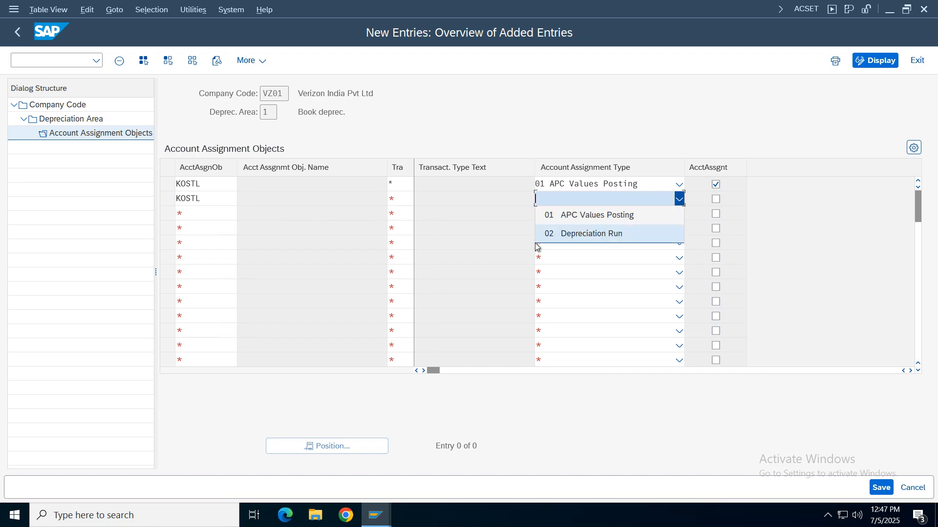
pyautogui.click(585, 234)
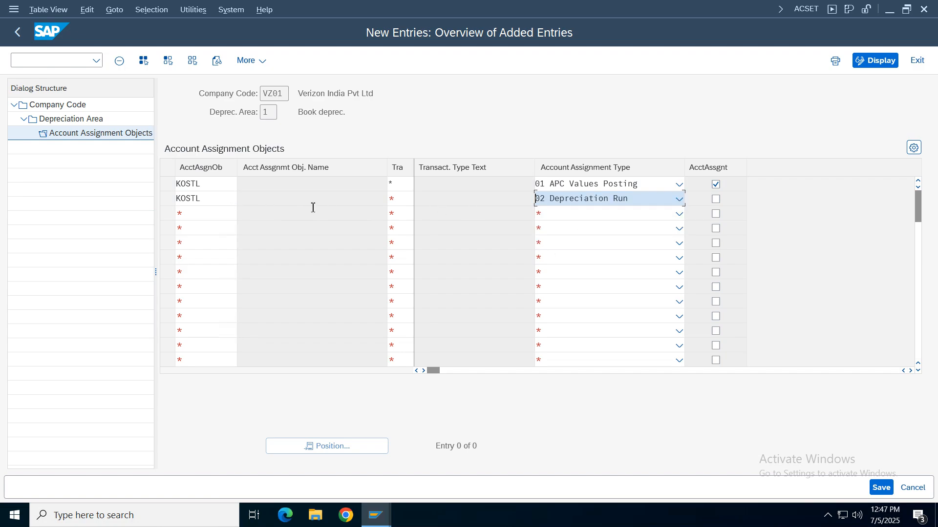
pyautogui.click(410, 199)
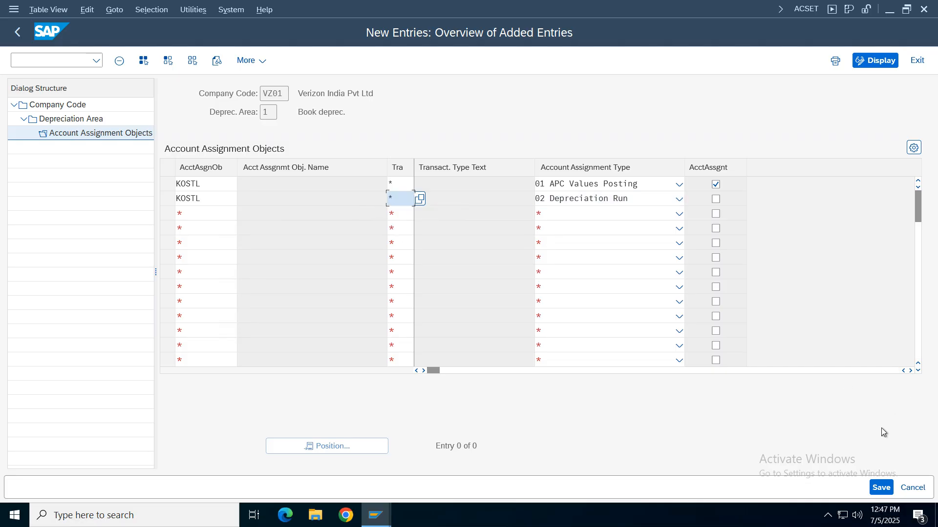
pyautogui.click(716, 199)
pyautogui.click(881, 488)
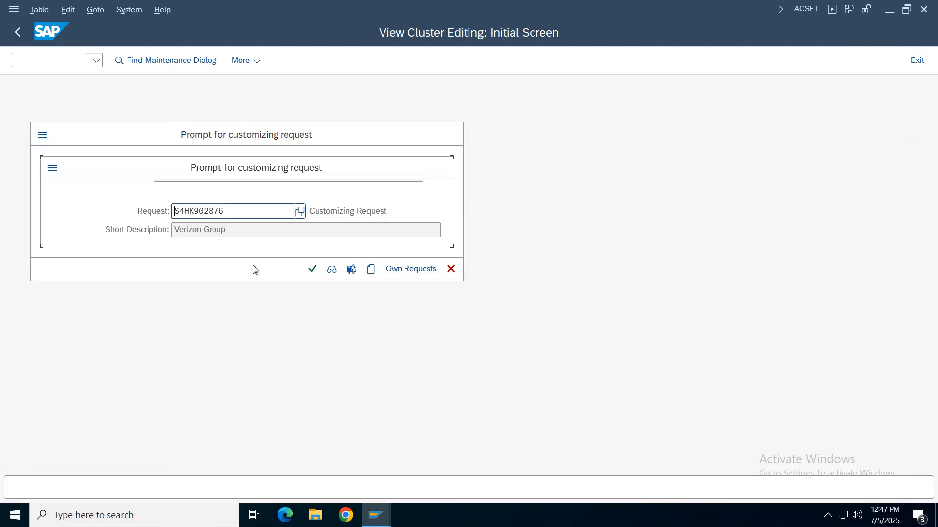
pyautogui.click(313, 270)
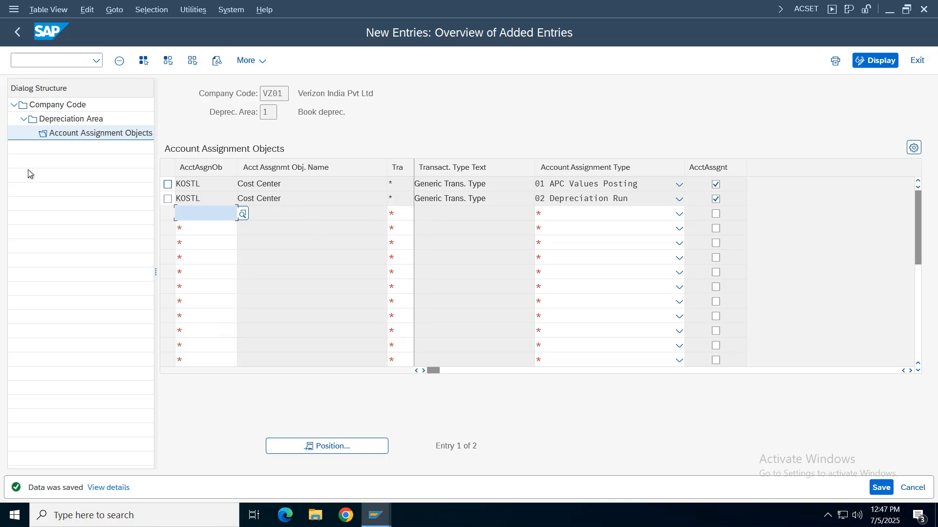
# Step: Return to the depreciation areas of VZ01 and start new account assignment object entries for area 2
pyautogui.click(18, 33)
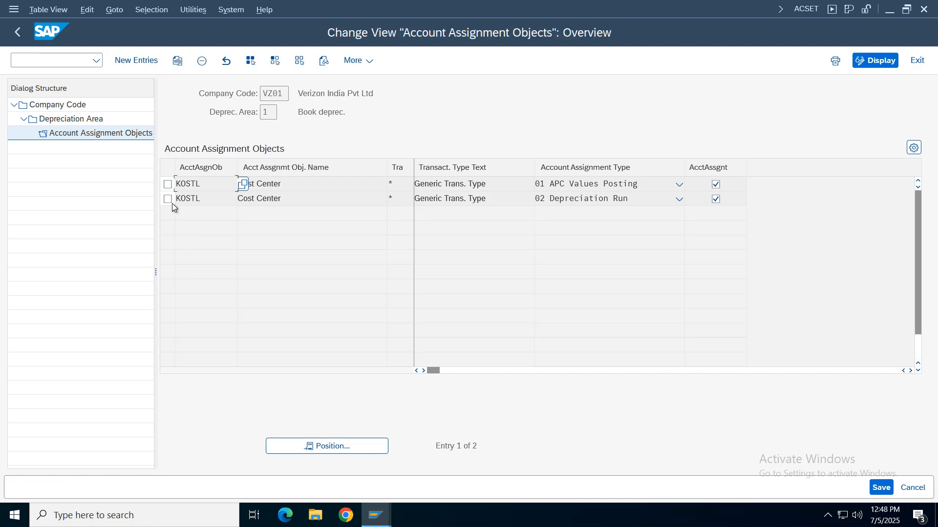
pyautogui.click(18, 32)
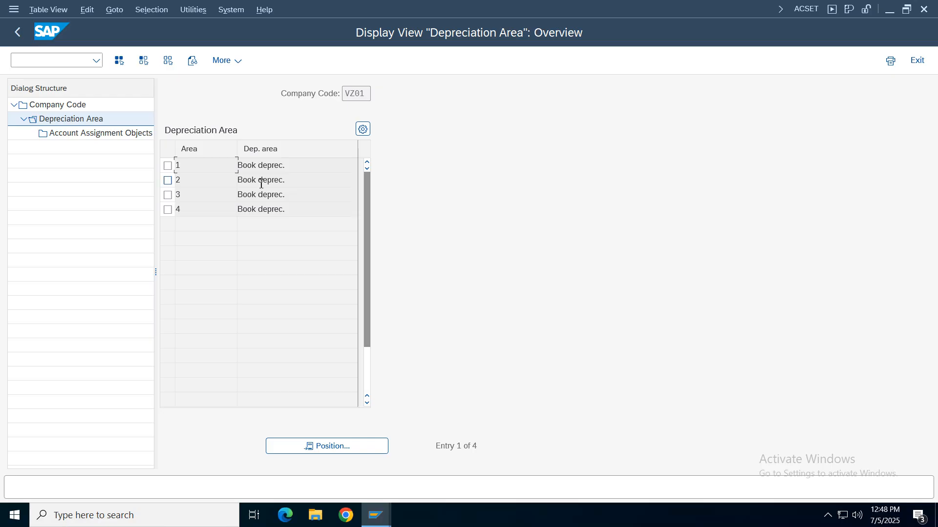
pyautogui.click(168, 180)
pyautogui.doubleClick(106, 136)
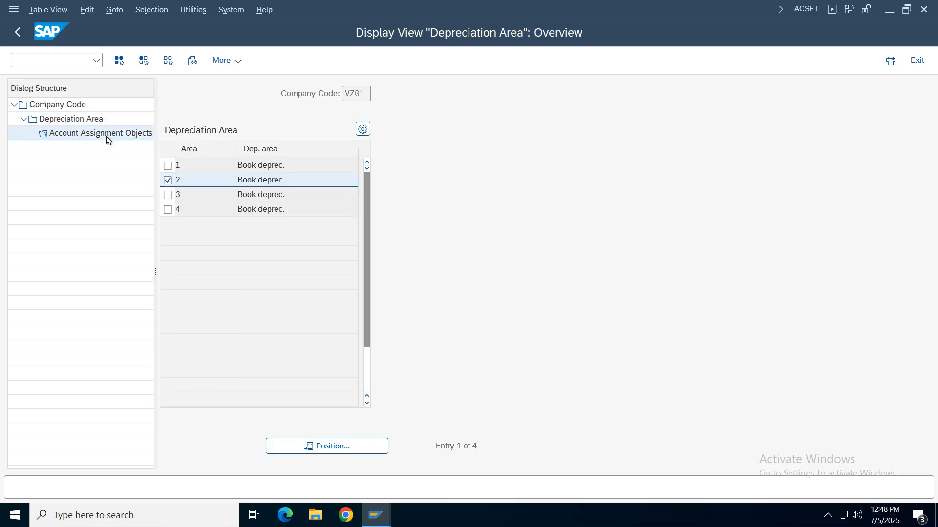
pyautogui.click(130, 59)
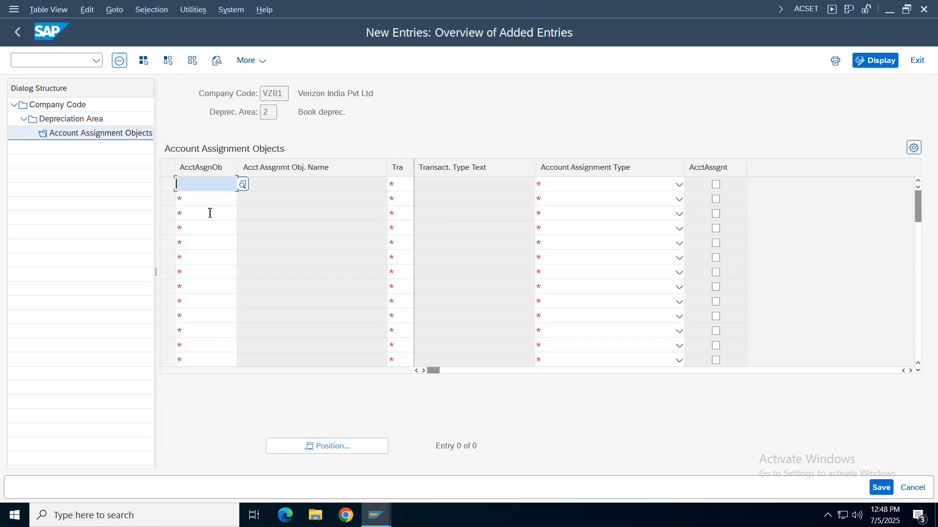
# Step: Enter object KOSTL with transaction type * in the first two rows for depreciation area 2
pyautogui.click(197, 185)
pyautogui.click(193, 201)
pyautogui.click(199, 202)
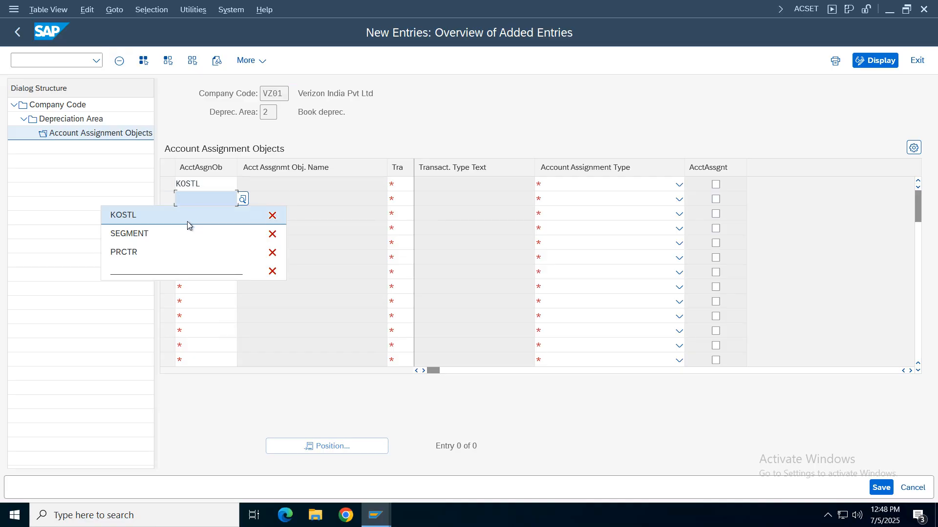
pyautogui.click(189, 215)
pyautogui.click(402, 184)
pyautogui.click(399, 204)
pyautogui.click(400, 199)
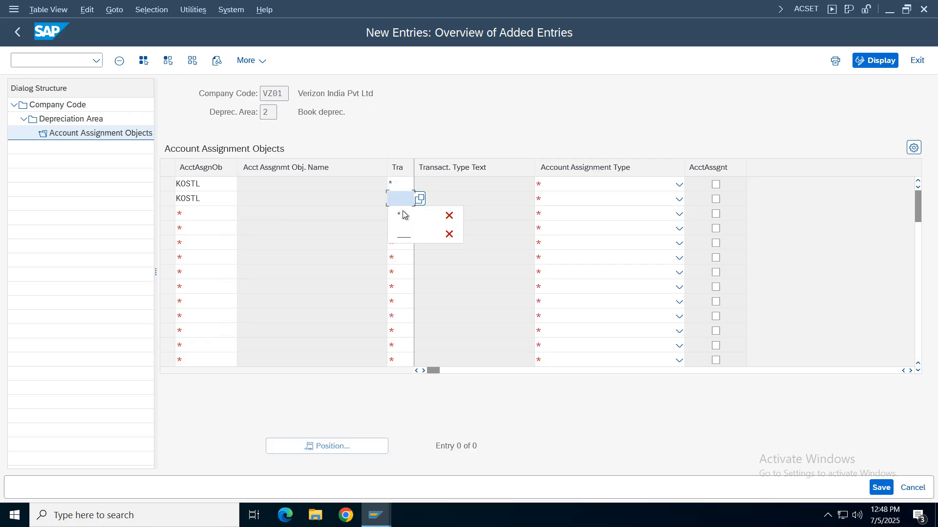
pyautogui.click(402, 213)
# Step: Assign 01 APC Values Posting and 02 Depreciation Run to area 2's two KOSTL rows and activate account assignment for both
pyautogui.click(647, 187)
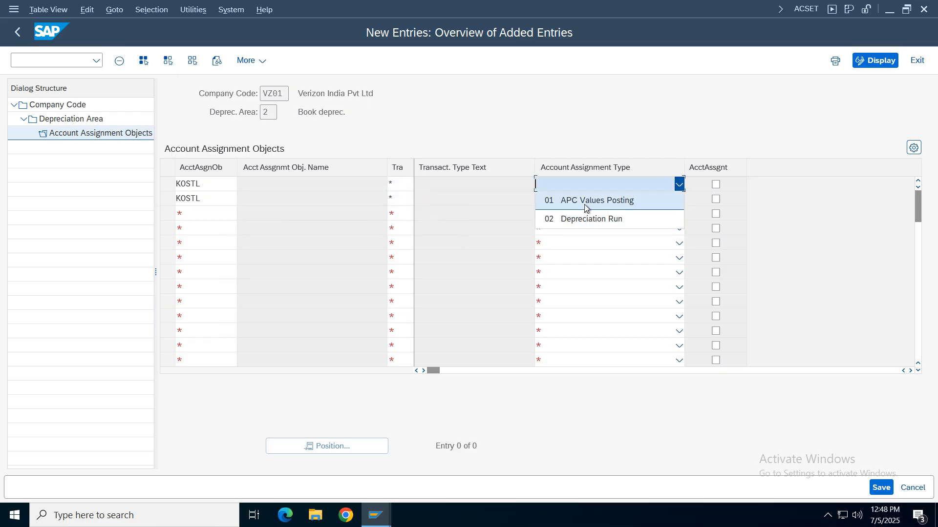
pyautogui.click(585, 204)
pyautogui.click(565, 199)
pyautogui.click(560, 233)
pyautogui.click(716, 184)
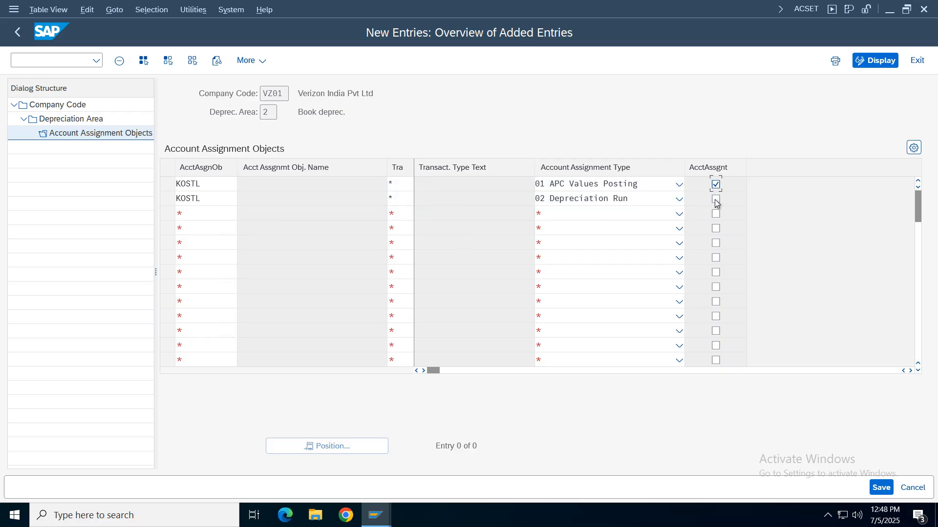
pyautogui.click(716, 199)
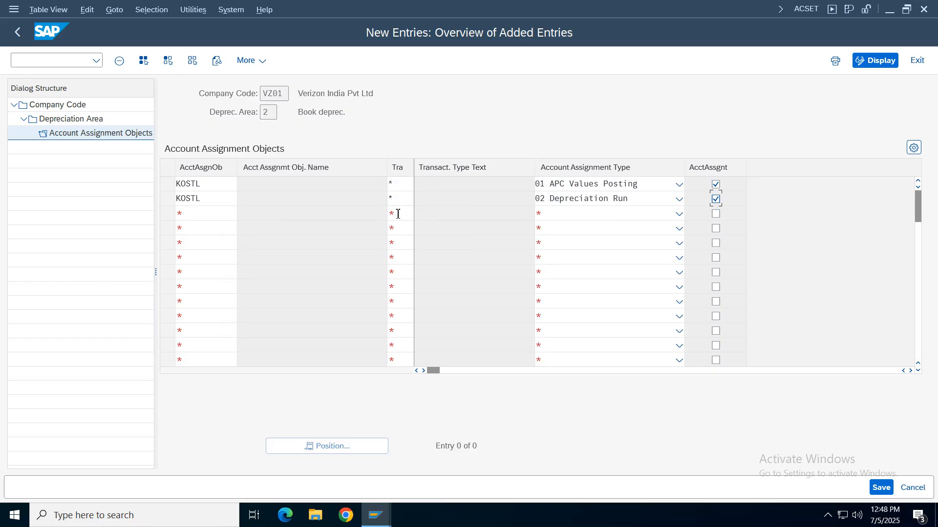
# Step: Go back to the depreciation area list and start new account assignment object entries for area 3
pyautogui.click(18, 36)
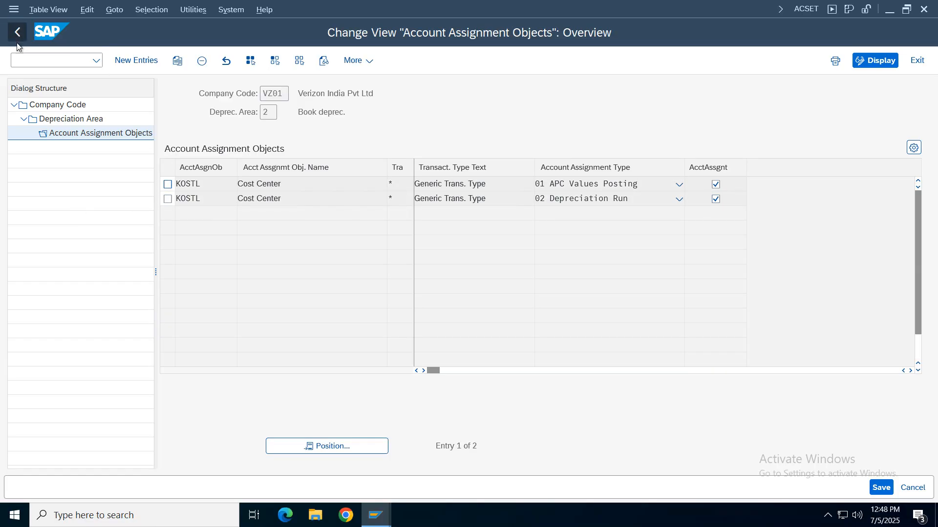
pyautogui.click(17, 42)
pyautogui.click(167, 195)
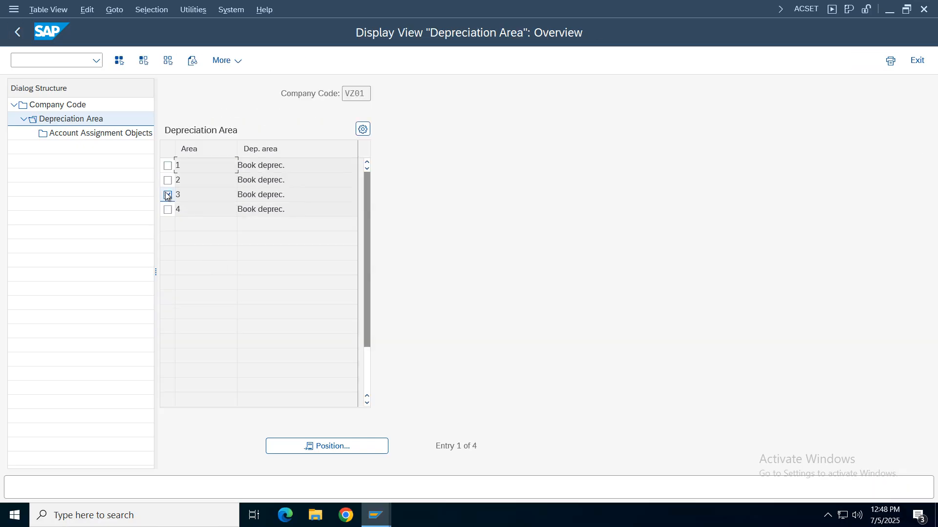
pyautogui.doubleClick(78, 134)
pyautogui.click(136, 61)
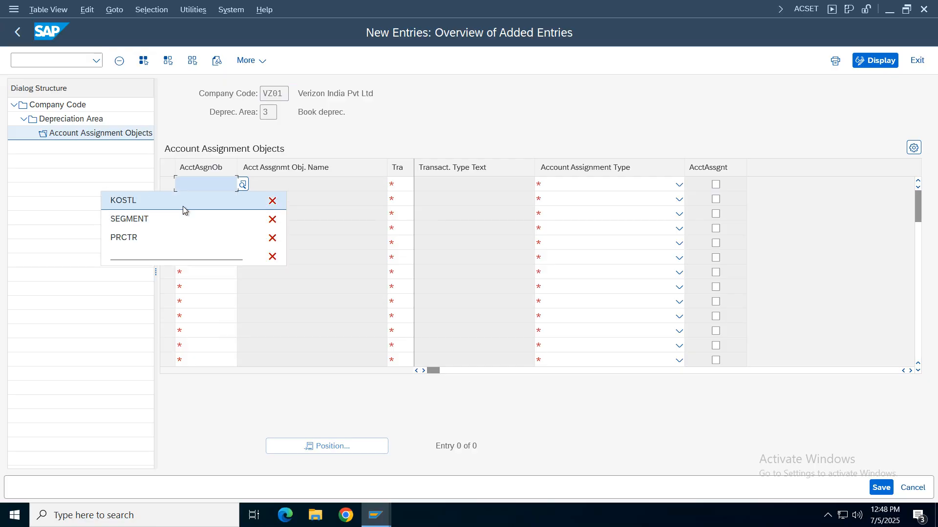
# Step: Fill the first two rows of depreciation area 3 with object KOSTL and transaction type *
pyautogui.click(183, 206)
pyautogui.click(209, 200)
pyautogui.click(187, 220)
pyautogui.click(403, 189)
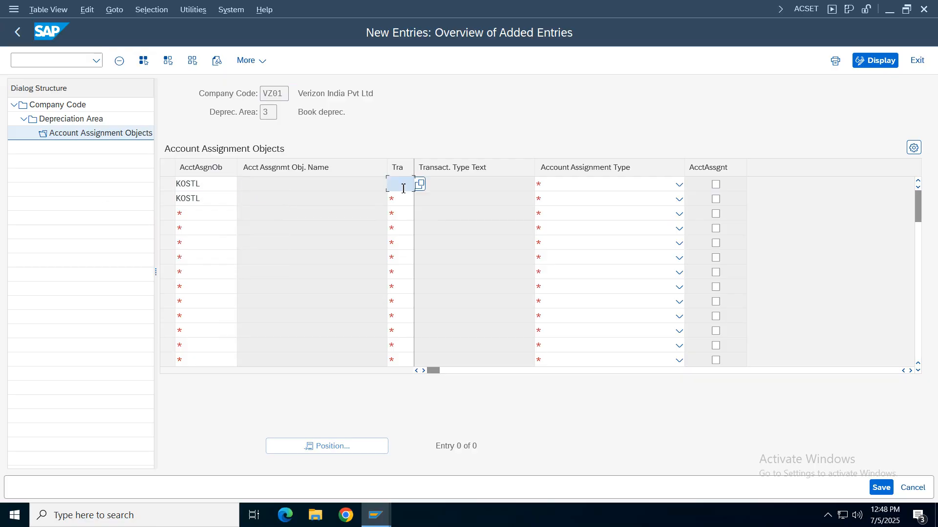
pyautogui.click(401, 203)
pyautogui.click(400, 198)
pyautogui.click(398, 215)
# Step: Set area 3's two KOSTL rows to 01 APC Values Posting and 02 Depreciation Run, with account assignment activated for both
pyautogui.click(619, 185)
pyautogui.click(588, 201)
pyautogui.click(587, 198)
pyautogui.click(582, 233)
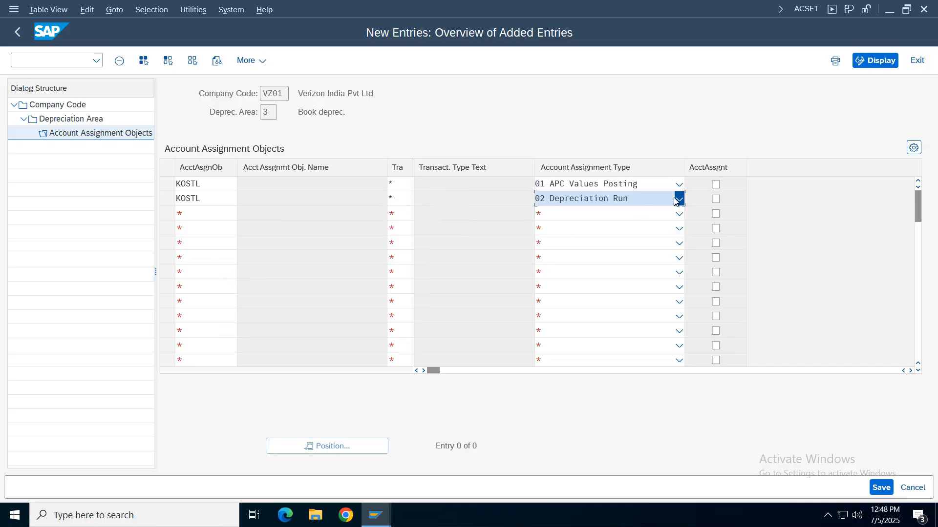
pyautogui.click(716, 184)
pyautogui.click(715, 198)
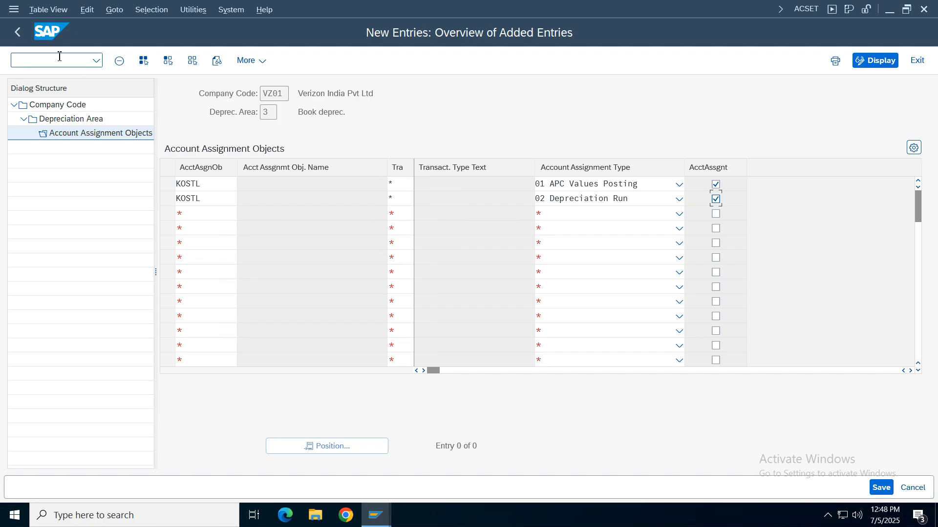
# Step: Return to the depreciation area list and start new account assignment object entries for area 4
pyautogui.click(14, 35)
pyautogui.click(14, 37)
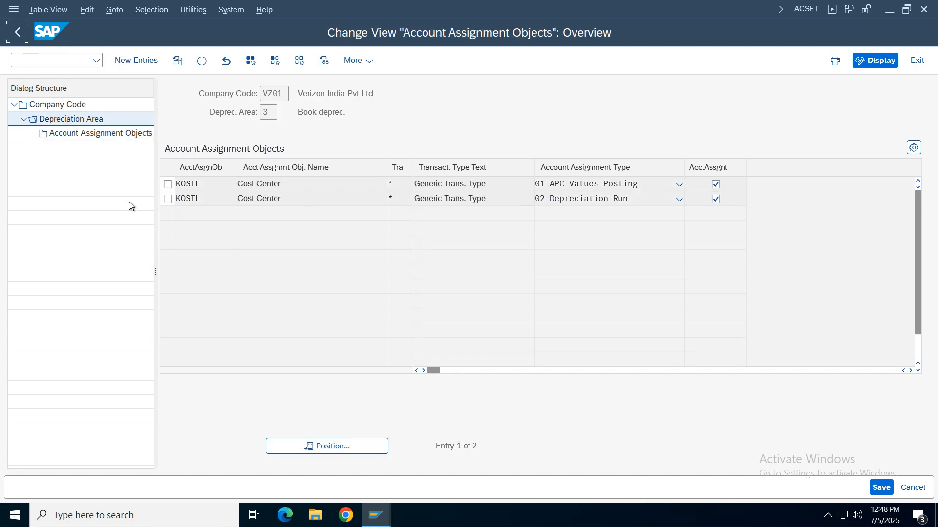
pyautogui.click(168, 209)
pyautogui.click(83, 133)
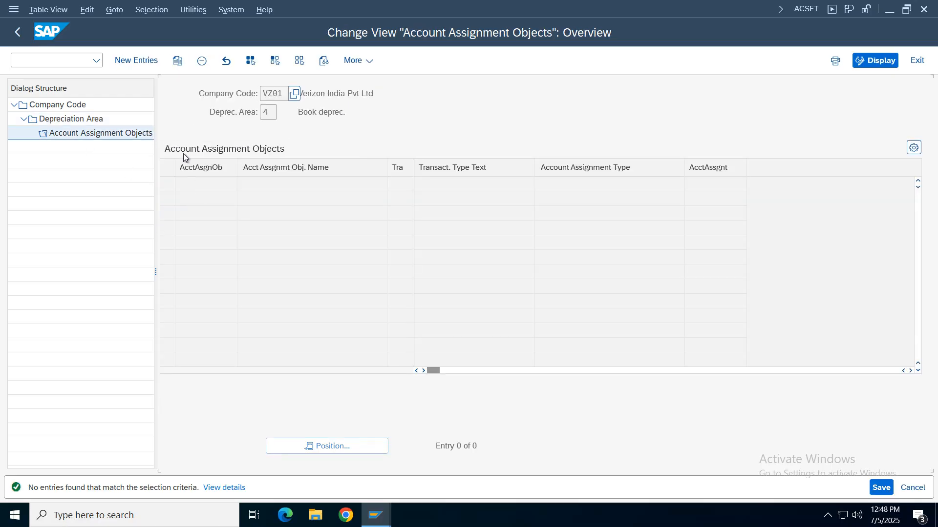
pyautogui.click(127, 59)
# Step: Enter object KOSTL with transaction type * in the first two rows for depreciation area 4
pyautogui.click(192, 189)
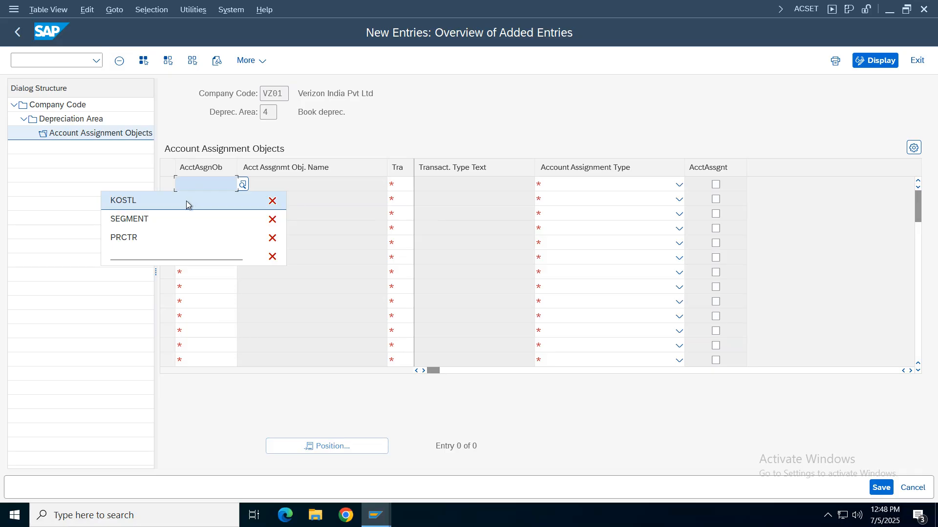
pyautogui.click(186, 201)
pyautogui.click(204, 199)
pyautogui.click(182, 215)
pyautogui.click(400, 184)
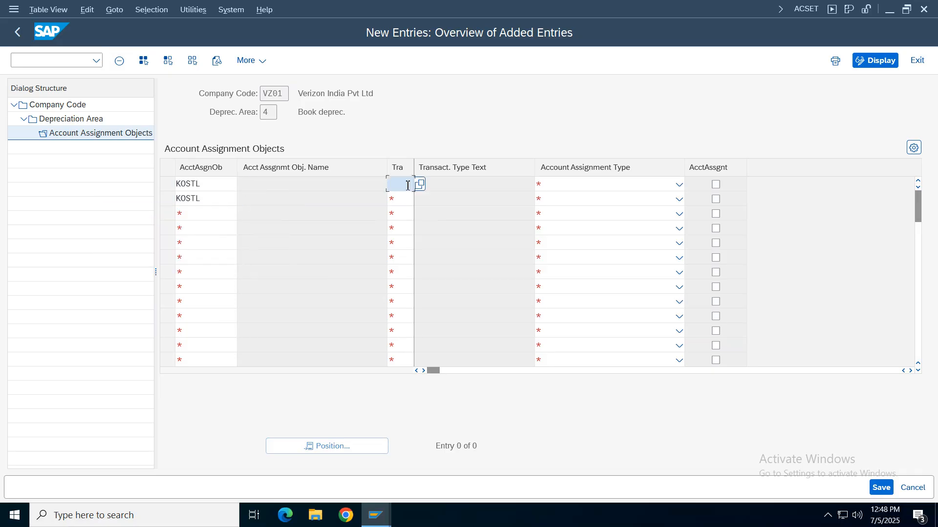
pyautogui.click(397, 202)
pyautogui.click(398, 205)
pyautogui.click(398, 211)
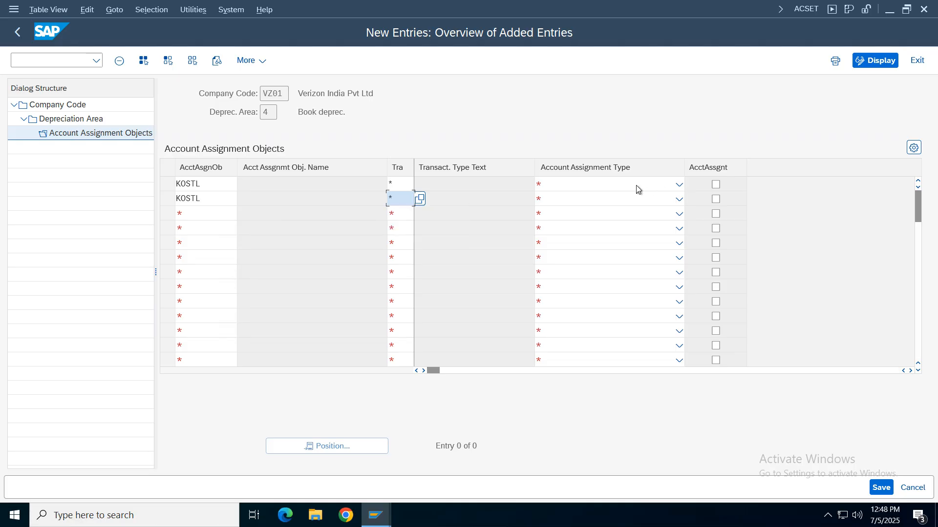
# Step: Assign 01 APC Values Posting and 02 Depreciation Run to area 4's KOSTL rows, activate account assignment for both, and save the entries
pyautogui.click(636, 185)
pyautogui.click(570, 204)
pyautogui.click(577, 200)
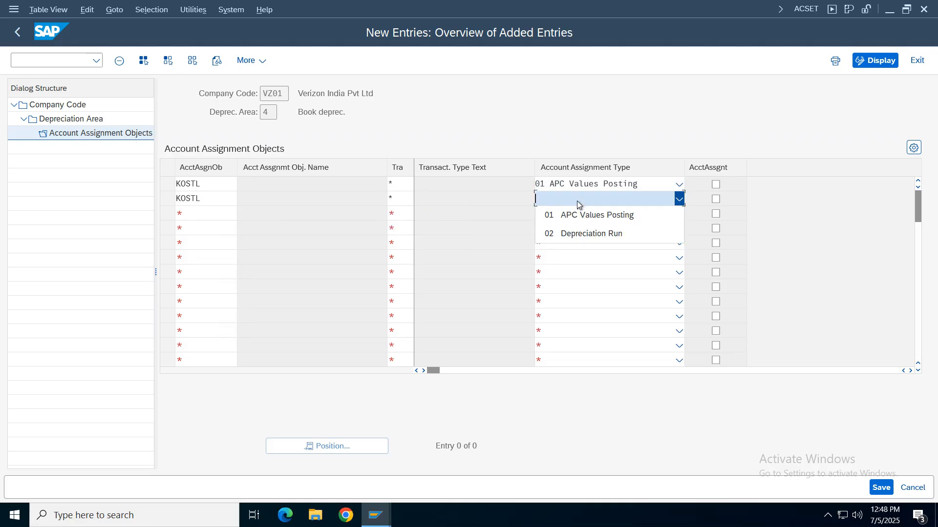
pyautogui.click(565, 233)
pyautogui.click(716, 185)
pyautogui.click(716, 199)
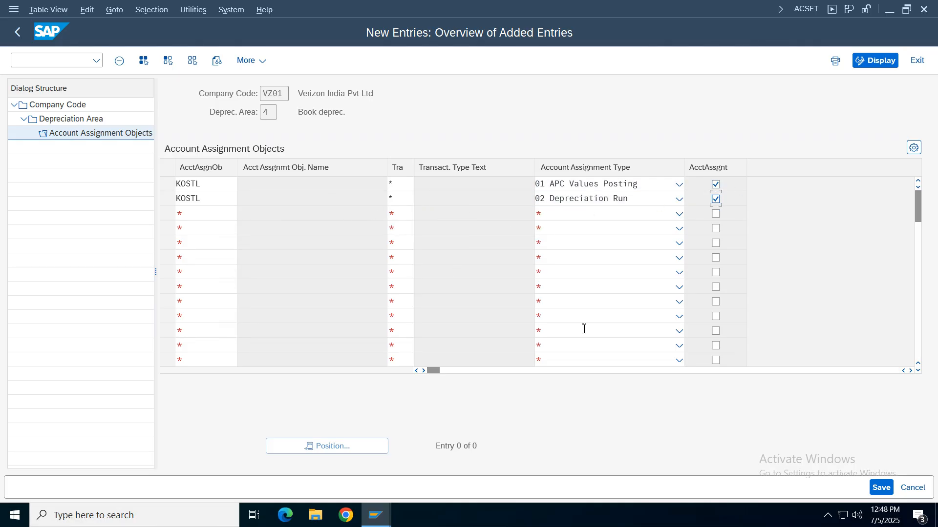
pyautogui.click(879, 488)
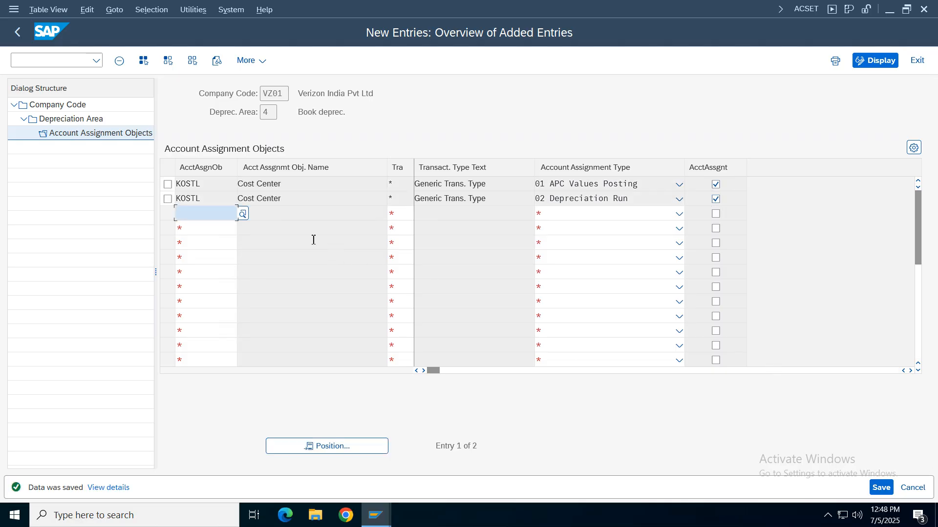
# Step: Leave the account assignment type settings for the customizing structure and switch to the Depreciation Posting Run session with the test run messages
pyautogui.click(18, 31)
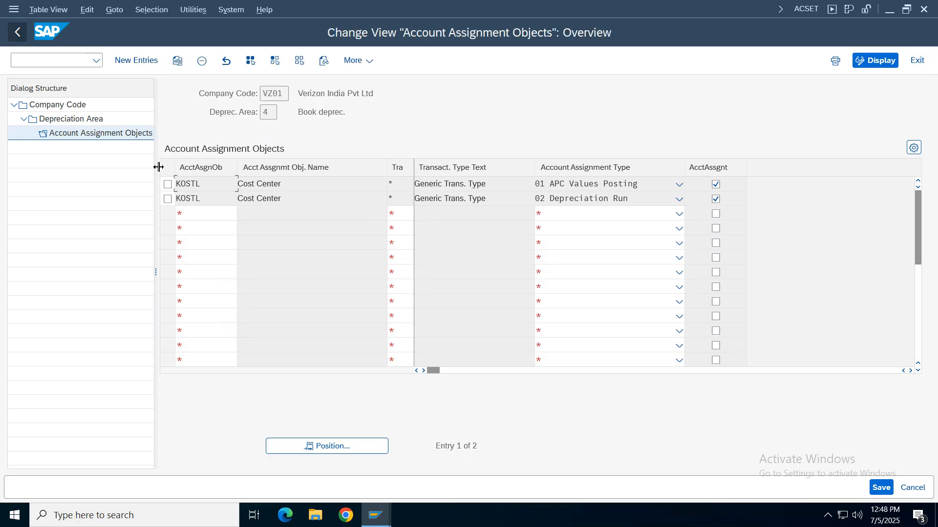
pyautogui.click(17, 32)
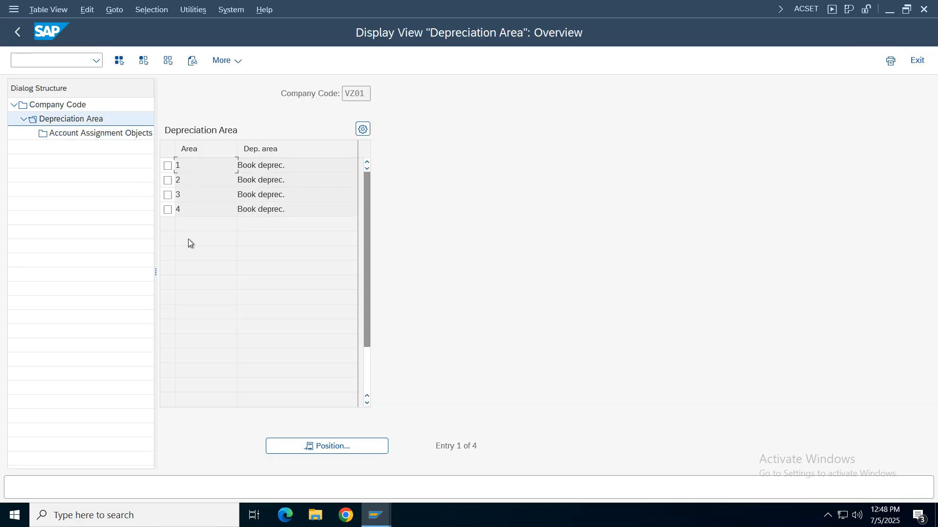
pyautogui.click(18, 40)
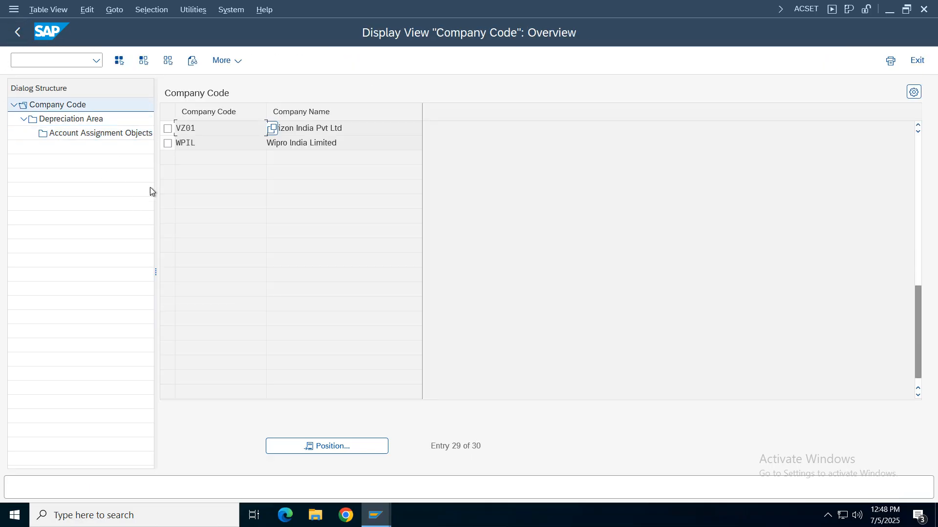
pyautogui.click(18, 42)
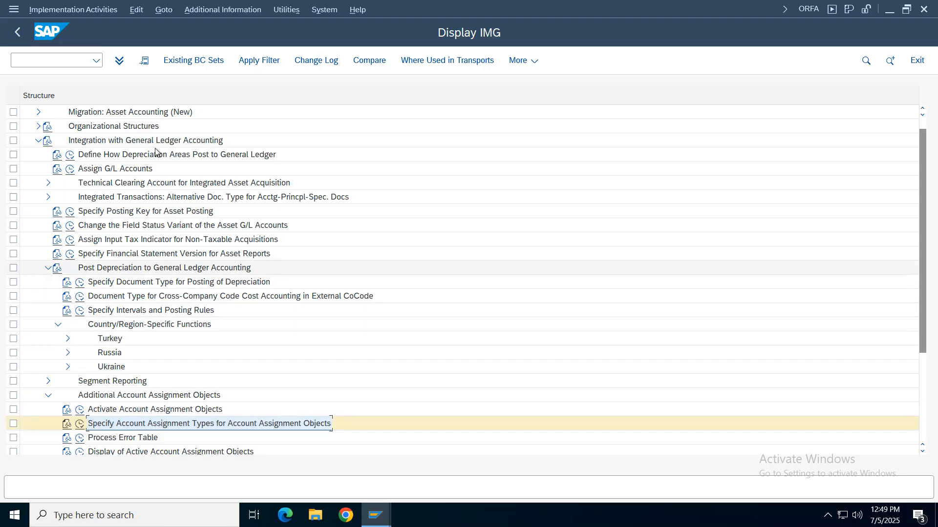
pyautogui.click(367, 523)
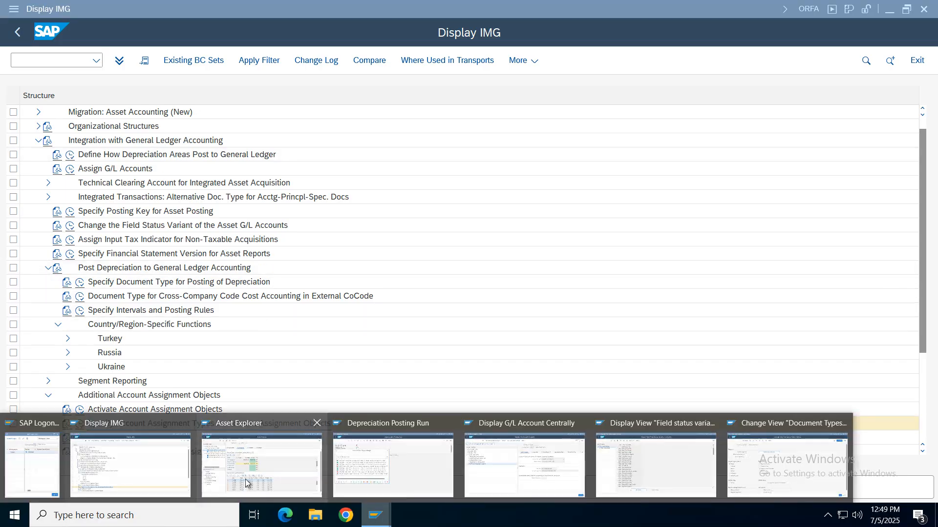
pyautogui.click(343, 478)
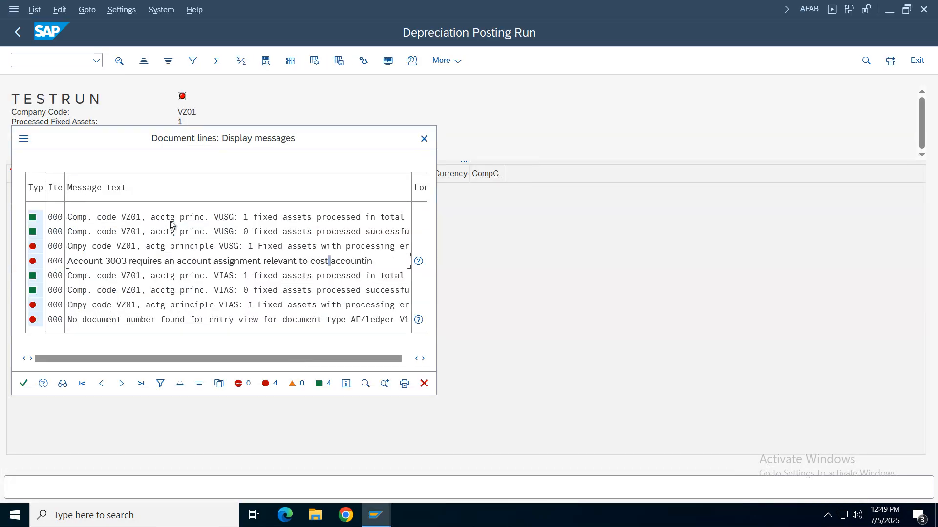
# Step: Close the message list, execute the test run for asset 1 in company code VZ01 again, and display its messages
pyautogui.press('Return')
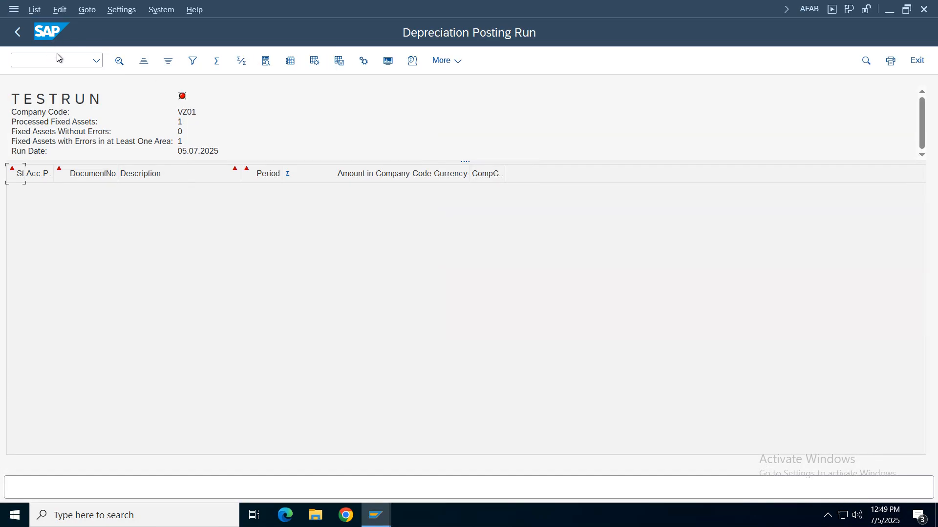
pyautogui.click(18, 33)
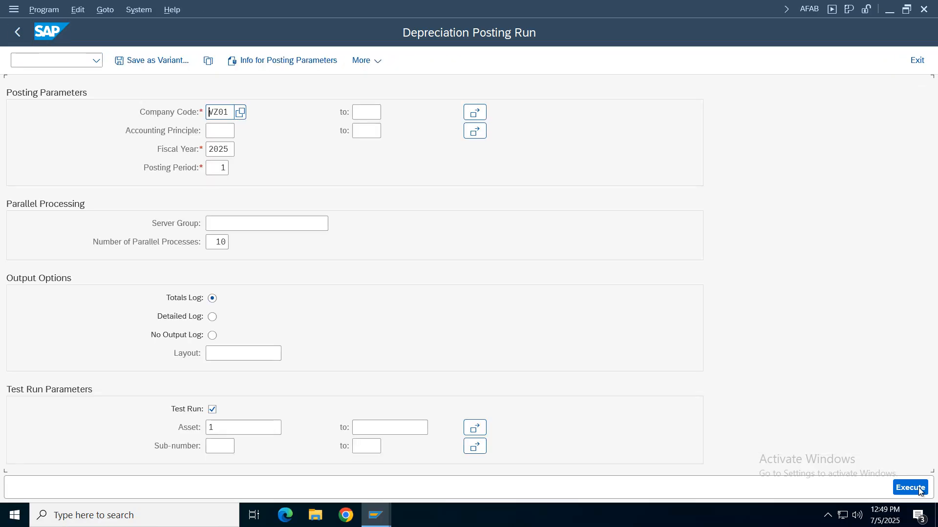
pyautogui.click(919, 490)
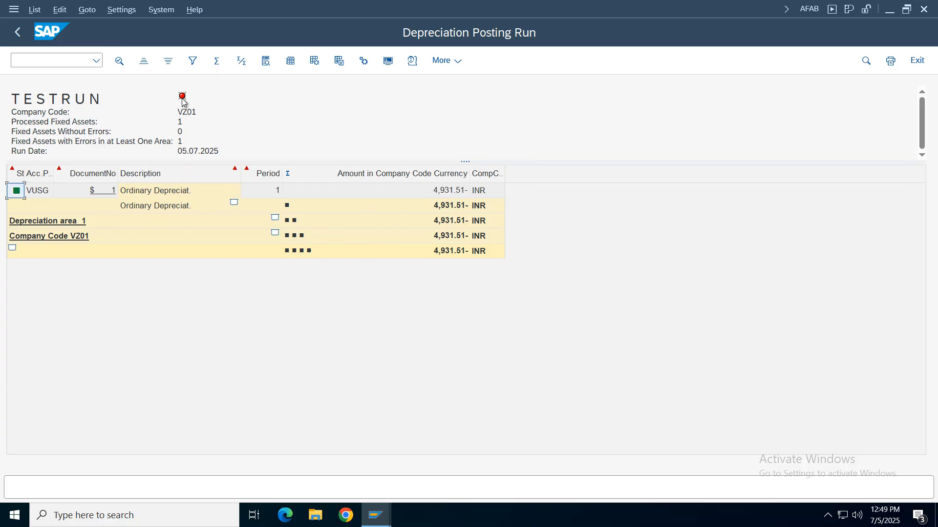
pyautogui.doubleClick(167, 208)
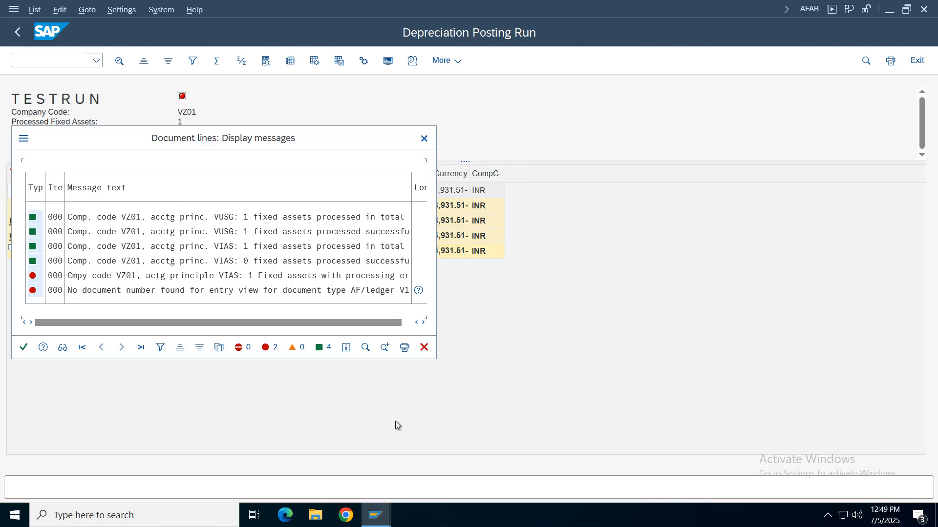
# Step: Try to open transaction OBA7 in a new session from the field status variants session
pyautogui.click(376, 515)
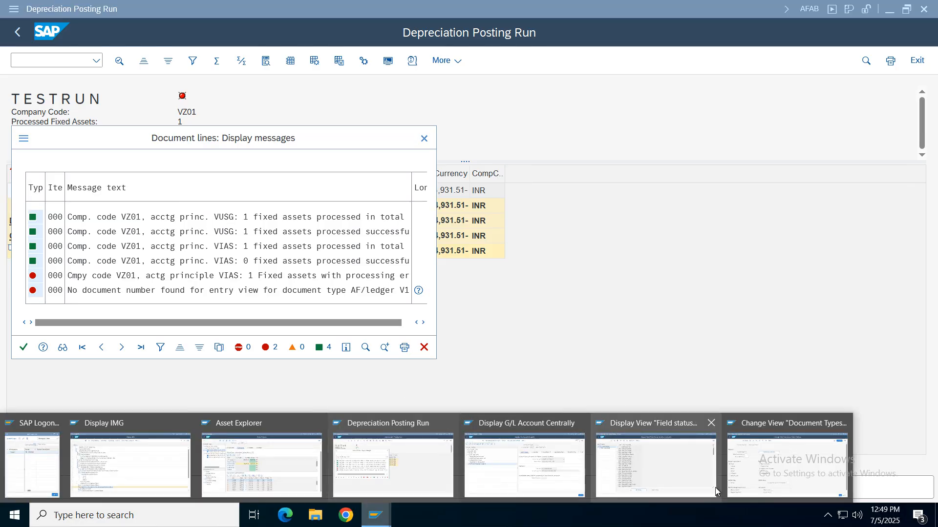
pyautogui.click(650, 479)
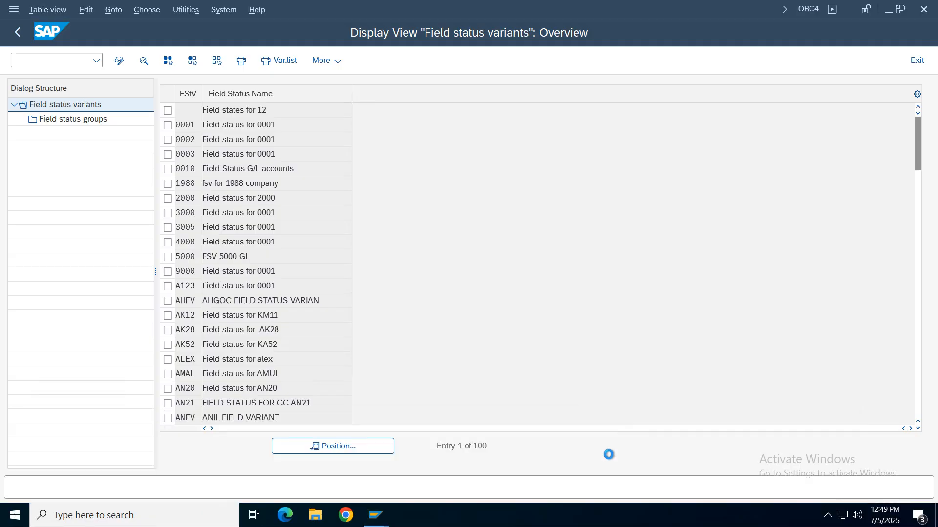
pyautogui.click(56, 61)
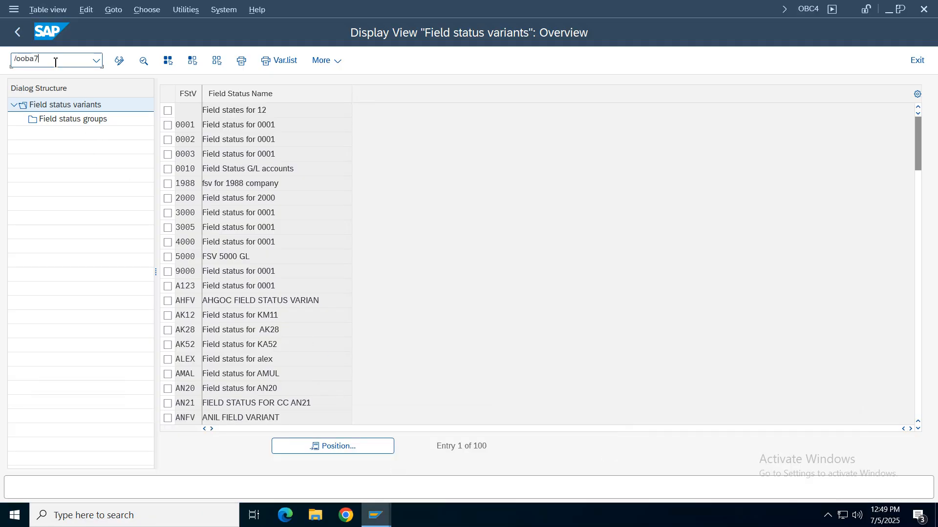
pyautogui.click(119, 60)
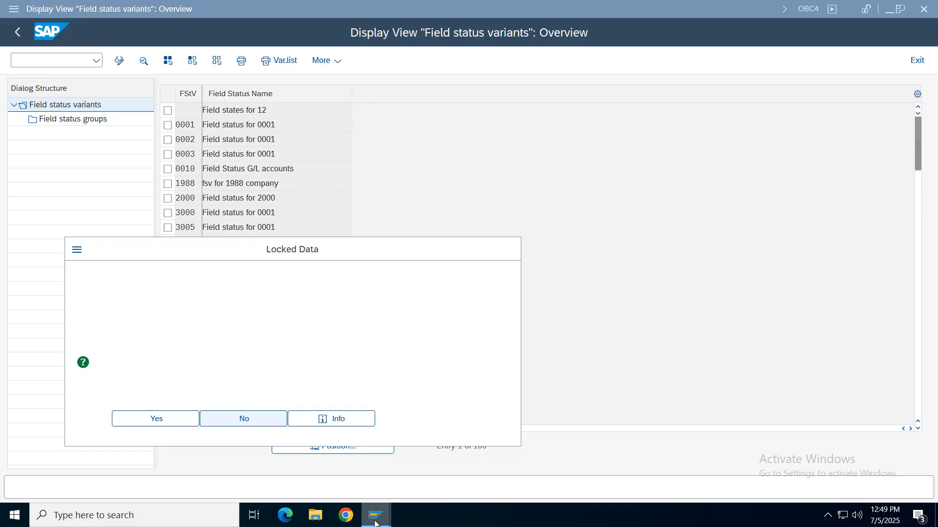
# Step: Close the field status variants session and switch to the Document Types session
pyautogui.moveTo(377, 515)
pyautogui.click(728, 477)
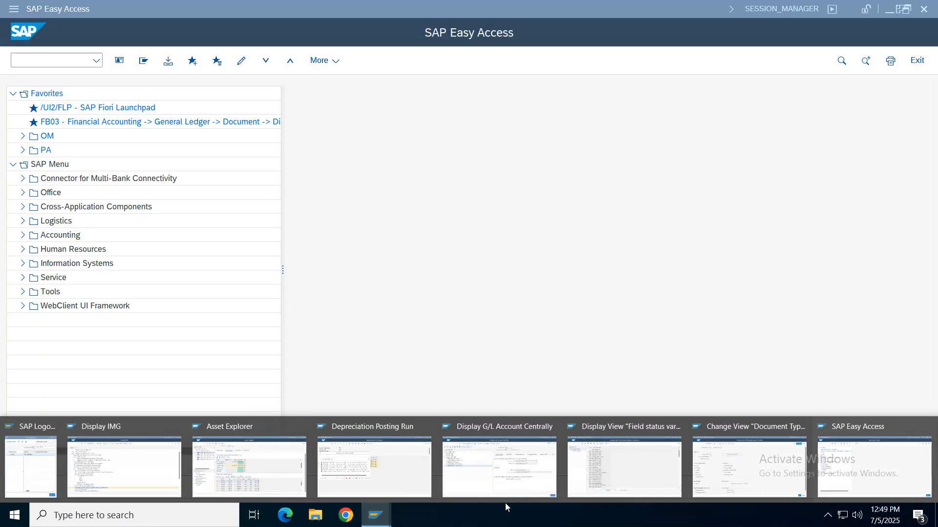
pyautogui.moveTo(535, 483)
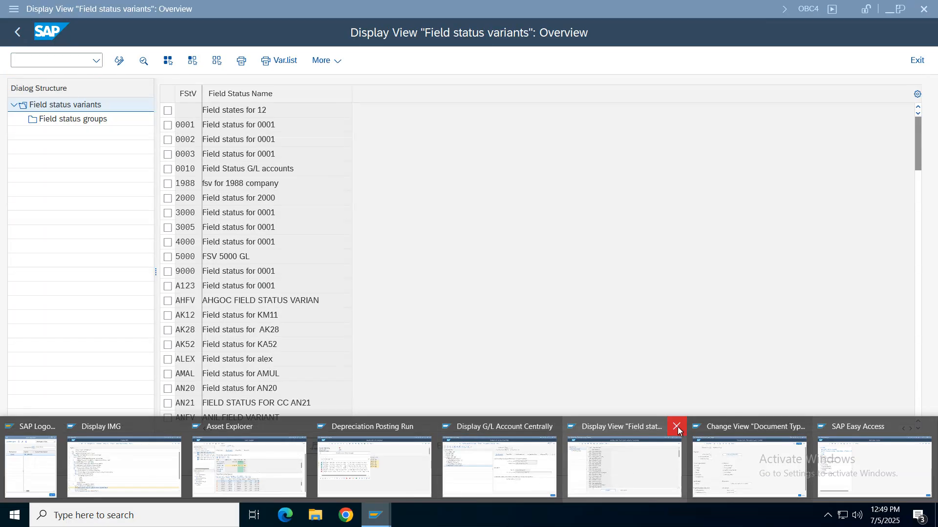
pyautogui.click(677, 427)
pyautogui.click(672, 478)
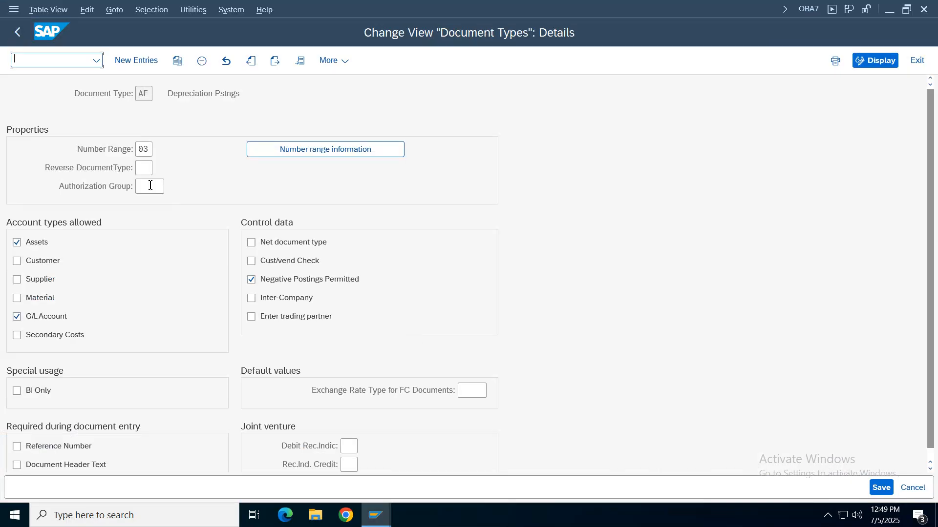
# Step: Check the details and number range information of document type AF, Depreciation Pstngs
pyautogui.click(11, 33)
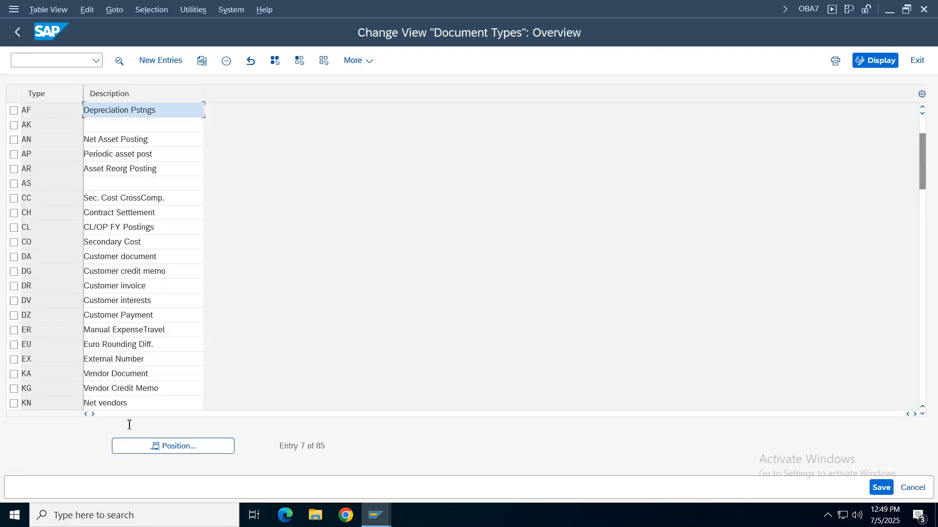
pyautogui.click(200, 450)
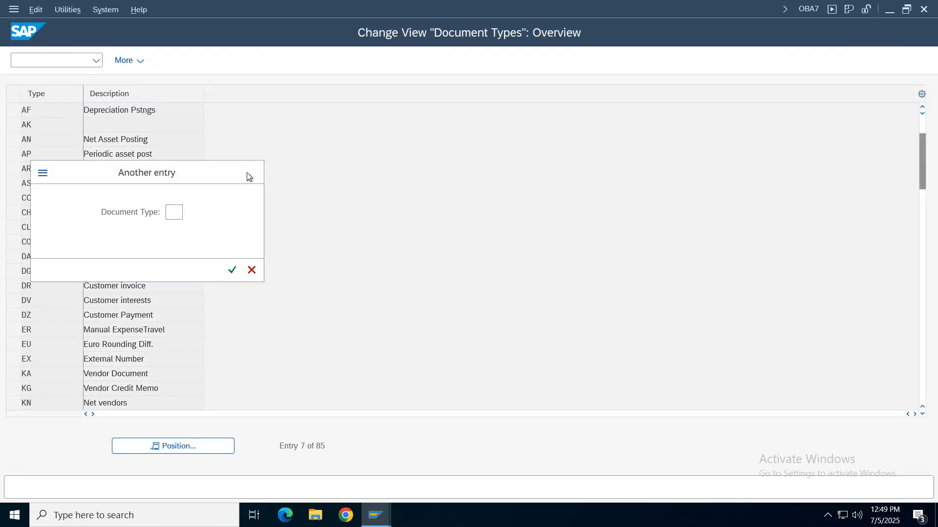
pyautogui.click(250, 173)
pyautogui.doubleClick(134, 112)
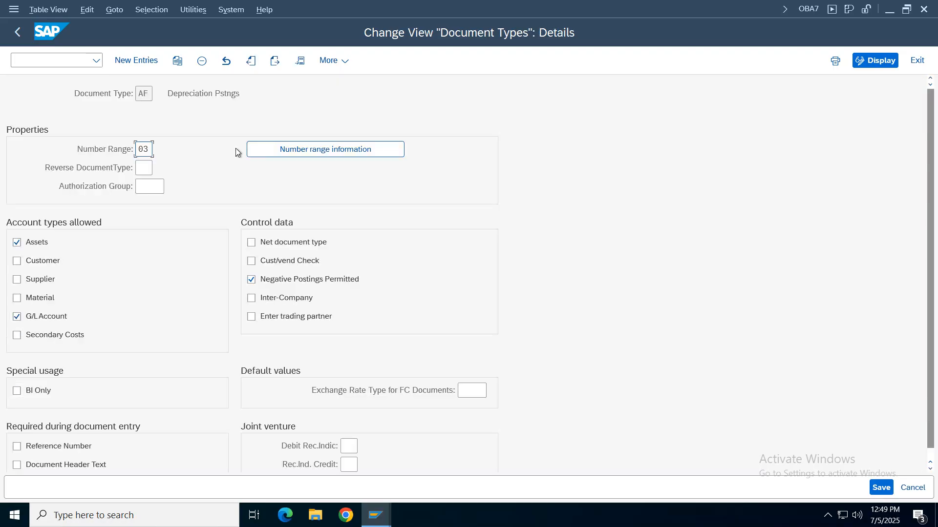
pyautogui.click(304, 150)
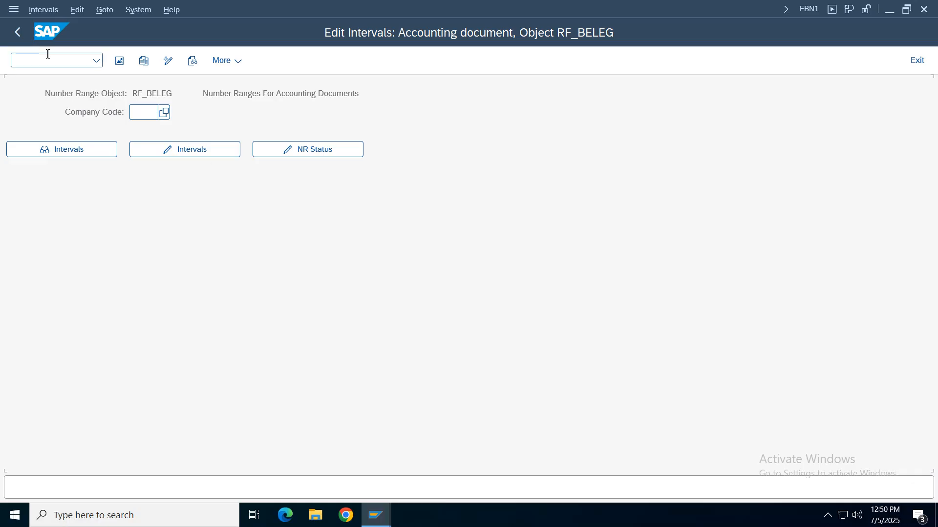
pyautogui.click(18, 33)
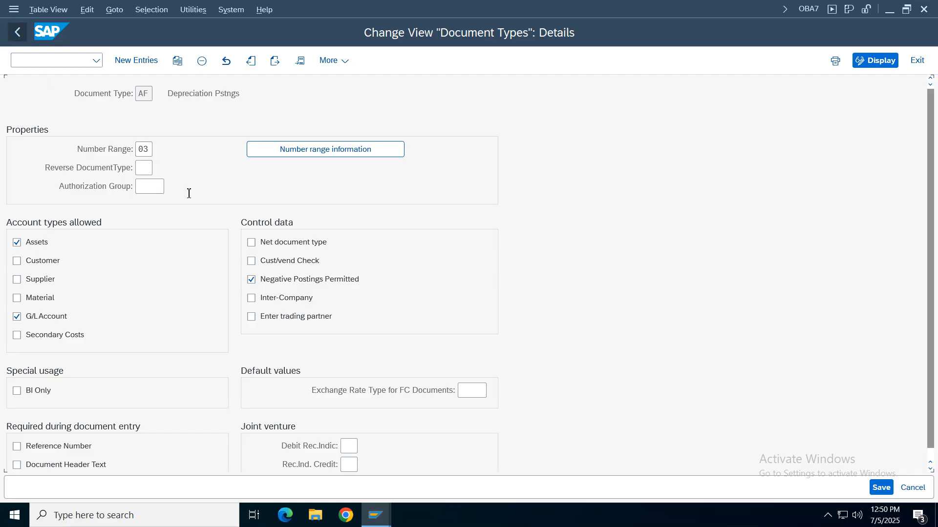
# Step: Switch to the Asset Accounting customizing structure and collapse the Integration with General Ledger Accounting node
pyautogui.click(377, 511)
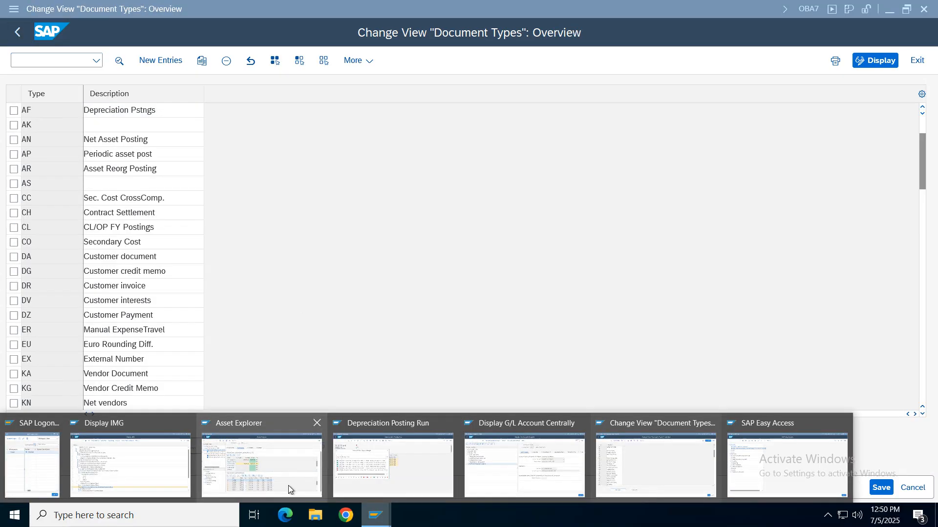
pyautogui.click(142, 469)
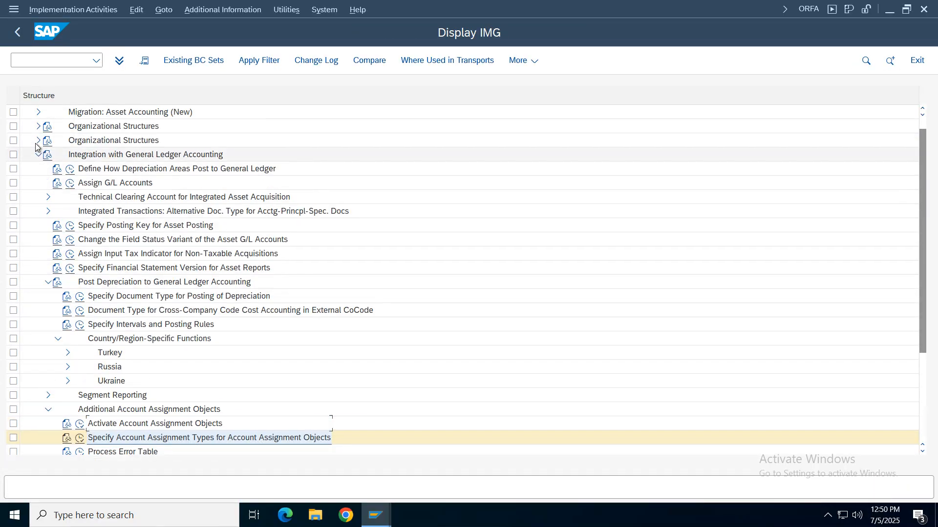
pyautogui.click(39, 152)
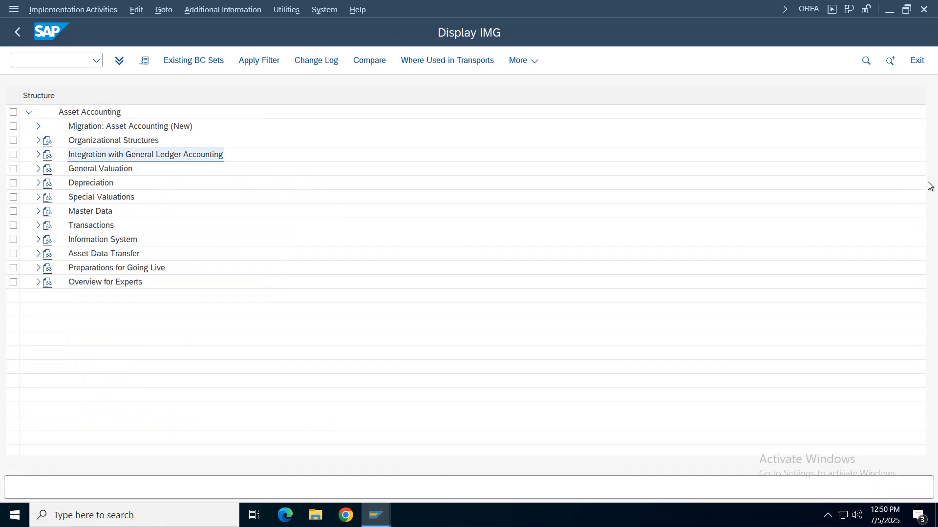
# Step: Open the long text of the document type AF/ledger V1 error in the depreciation run session and follow its customizing link
pyautogui.click(380, 522)
pyautogui.click(393, 469)
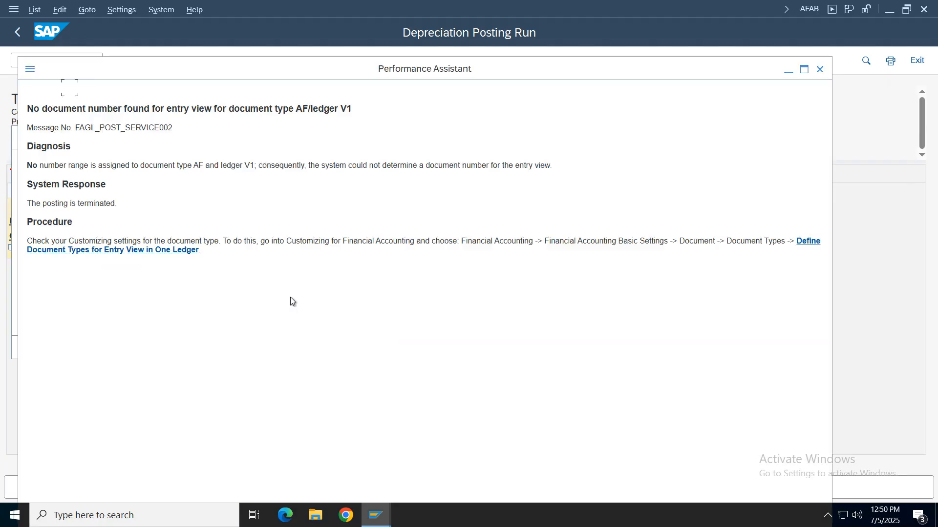
pyautogui.click(135, 250)
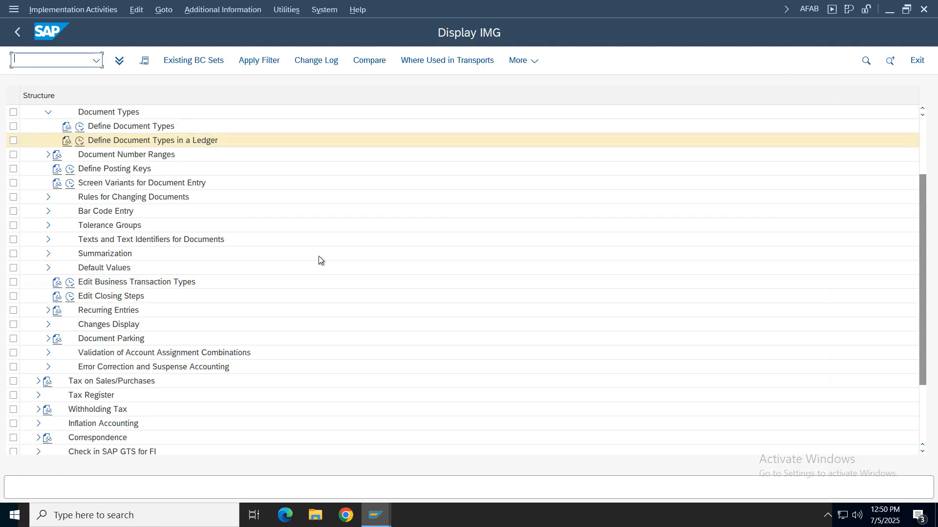
# Step: Open the Define Document Types in a Ledger activity with ledger V1 as the work area
pyautogui.click(67, 141)
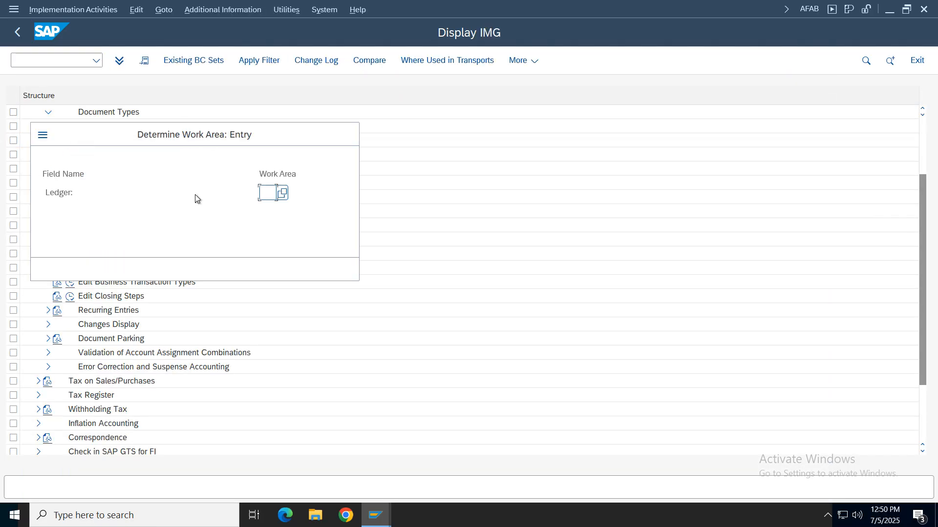
pyautogui.click(267, 193)
pyautogui.click(276, 212)
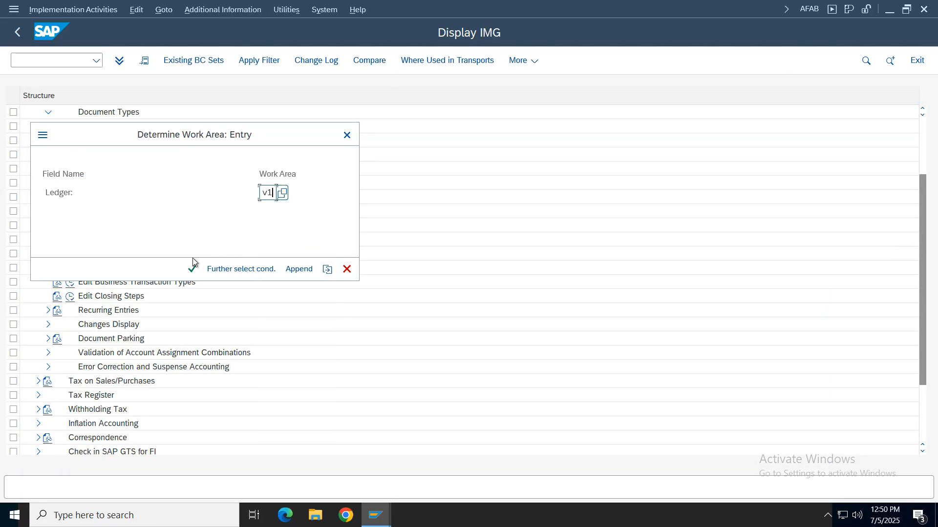
pyautogui.click(191, 268)
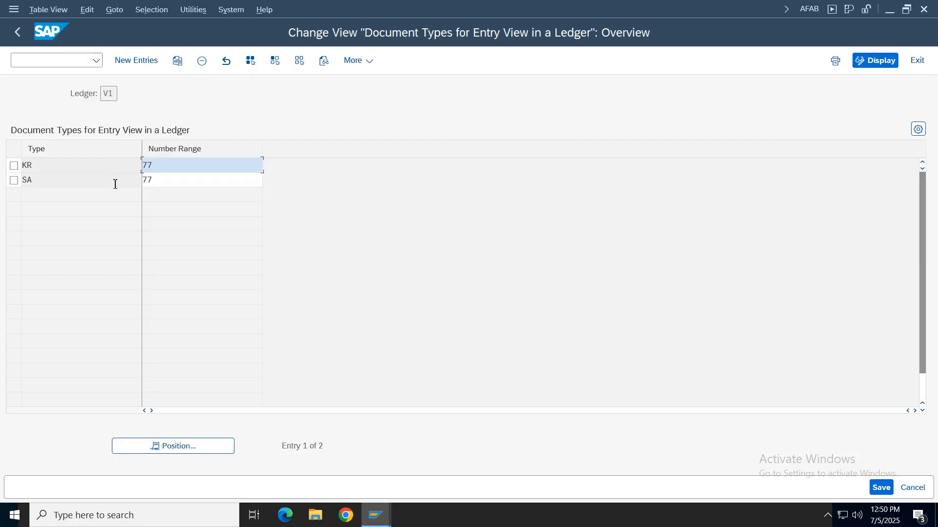
# Step: Add document type AF with number range 77 for ledger V1 and save it to customizing request S4HK902876
pyautogui.click(127, 65)
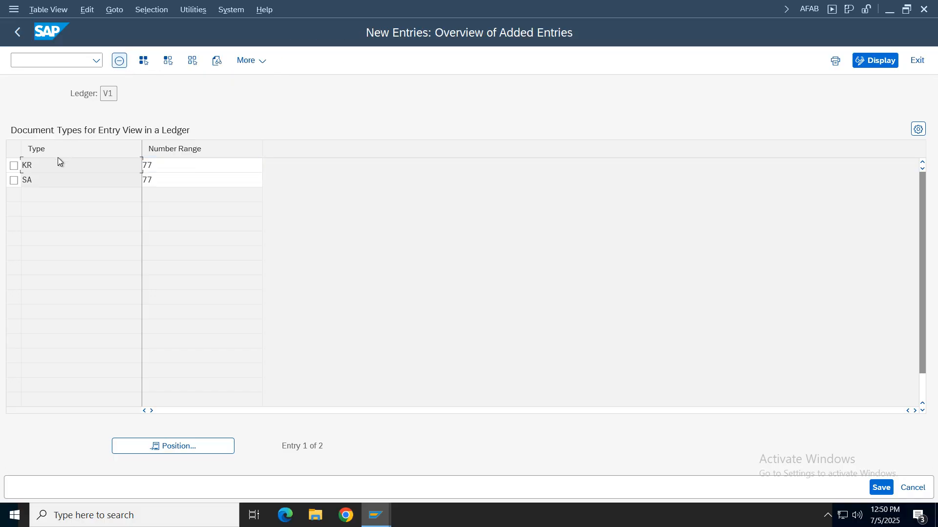
pyautogui.click(51, 166)
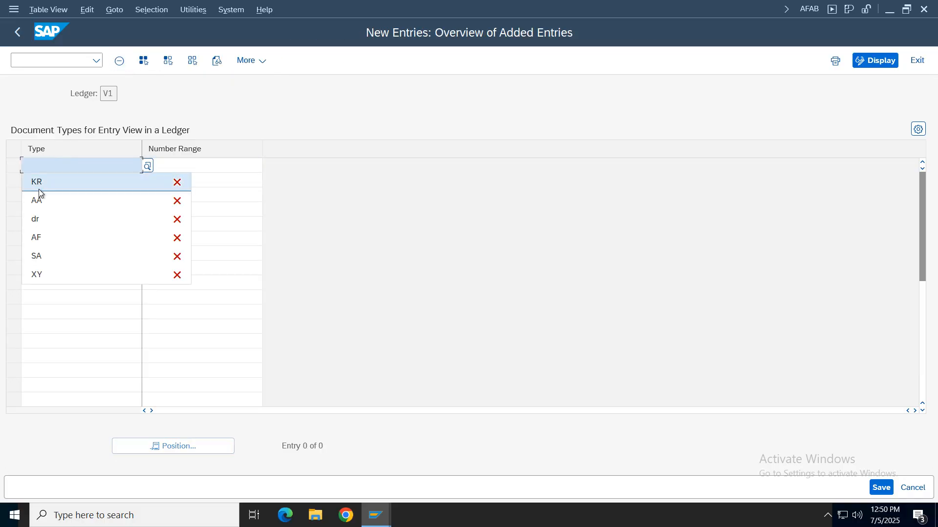
pyautogui.click(45, 240)
pyautogui.click(211, 167)
pyautogui.click(171, 180)
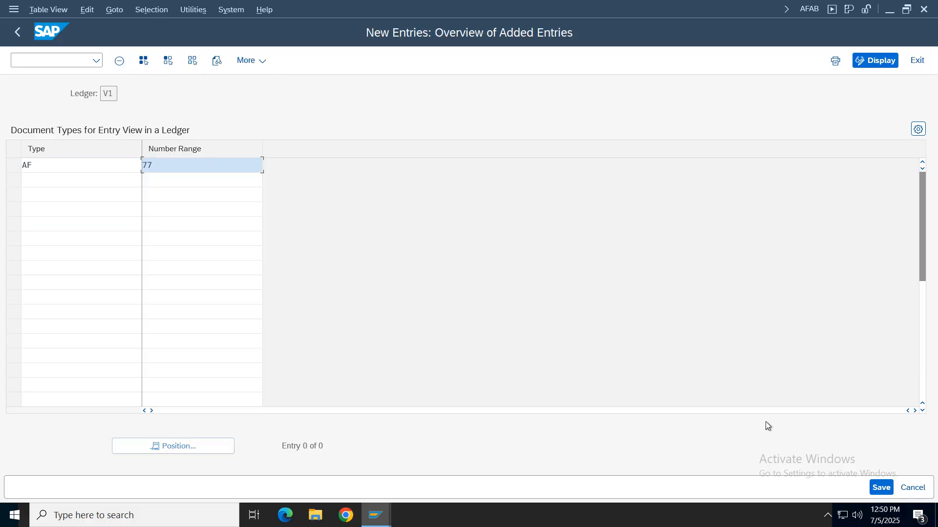
pyautogui.click(879, 488)
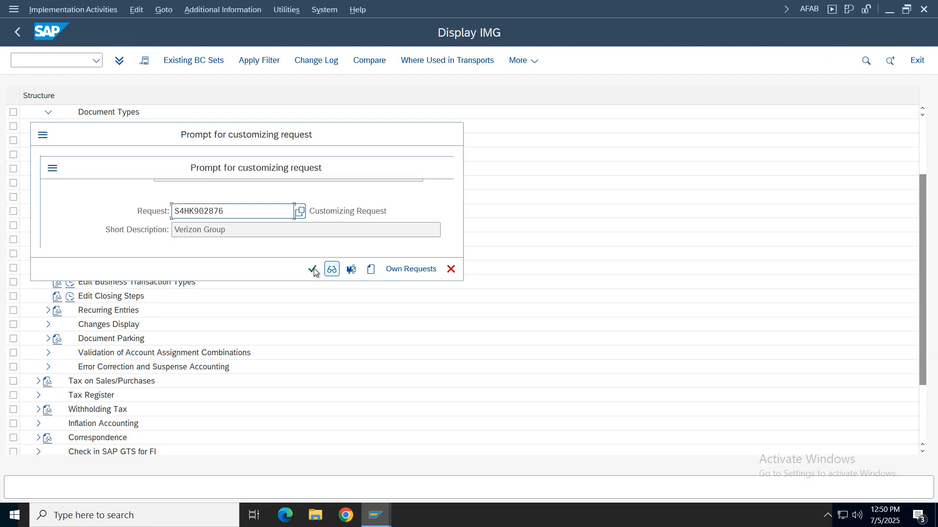
pyautogui.click(313, 270)
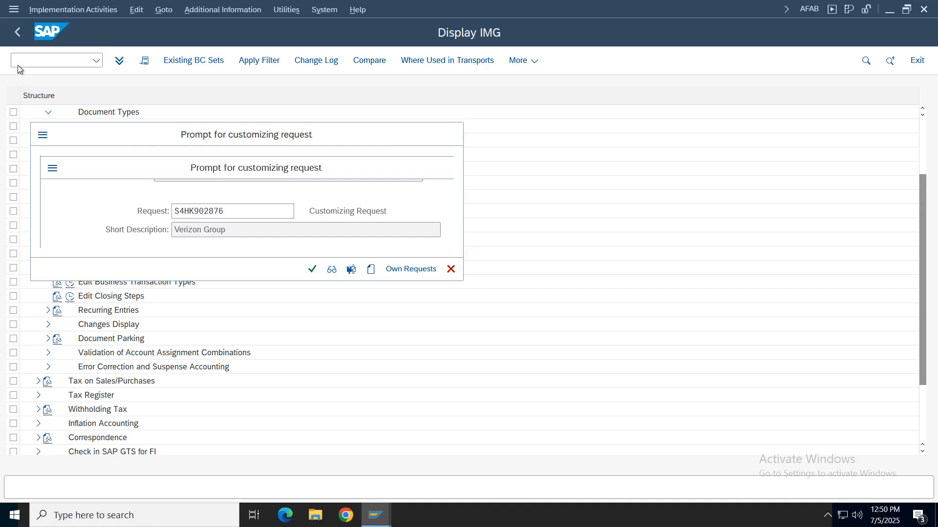
# Step: Leave the ledger V1 document type settings and the customizing structure to return to the depreciation run's error text
pyautogui.click(16, 33)
pyautogui.click(16, 33)
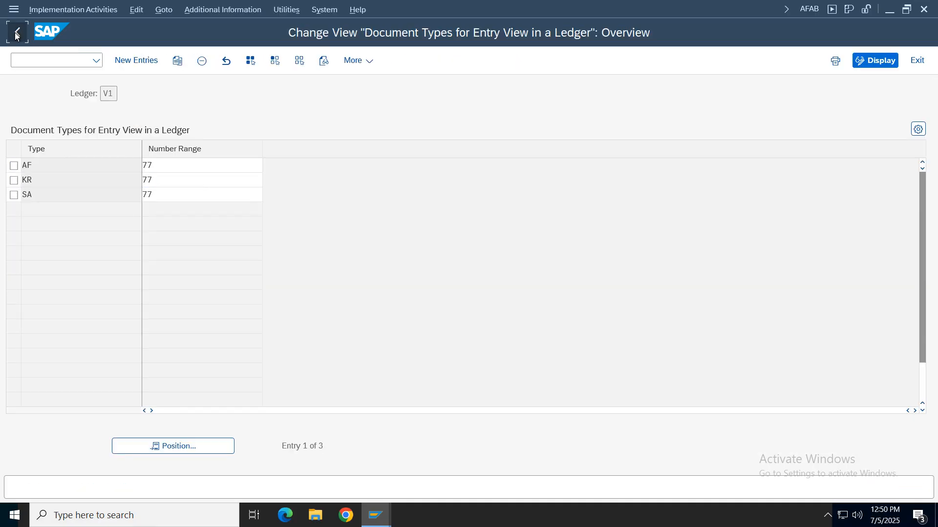
pyautogui.click(16, 34)
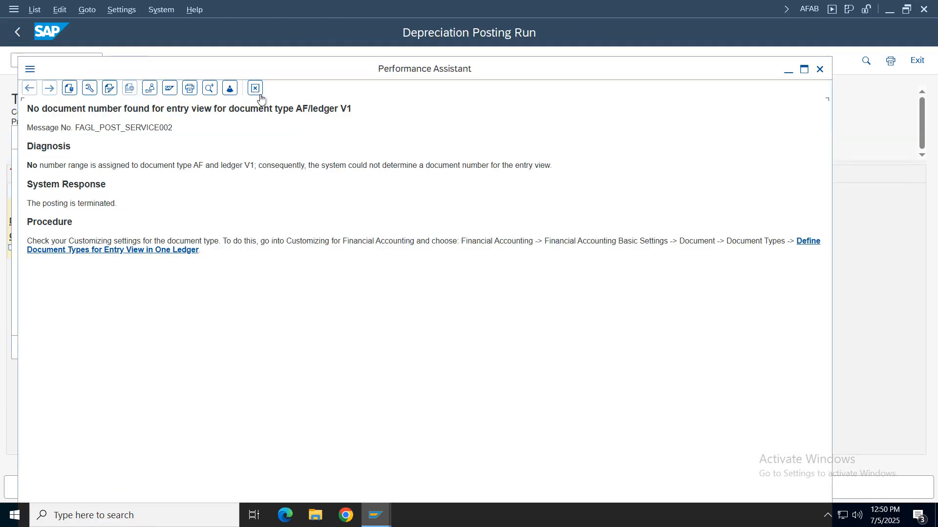
# Step: Close the error text and message log, then rerun the depreciation test run for asset 1 in company code VZ01
pyautogui.click(255, 88)
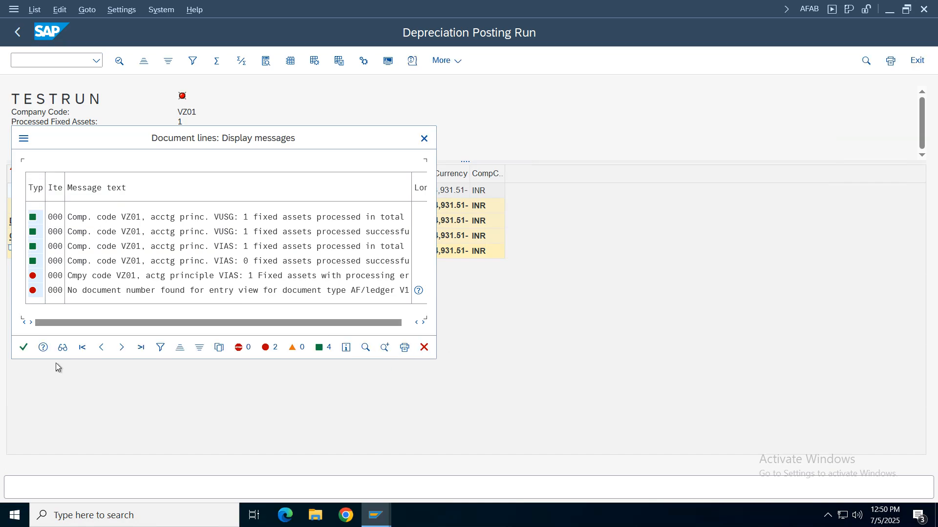
pyautogui.click(24, 349)
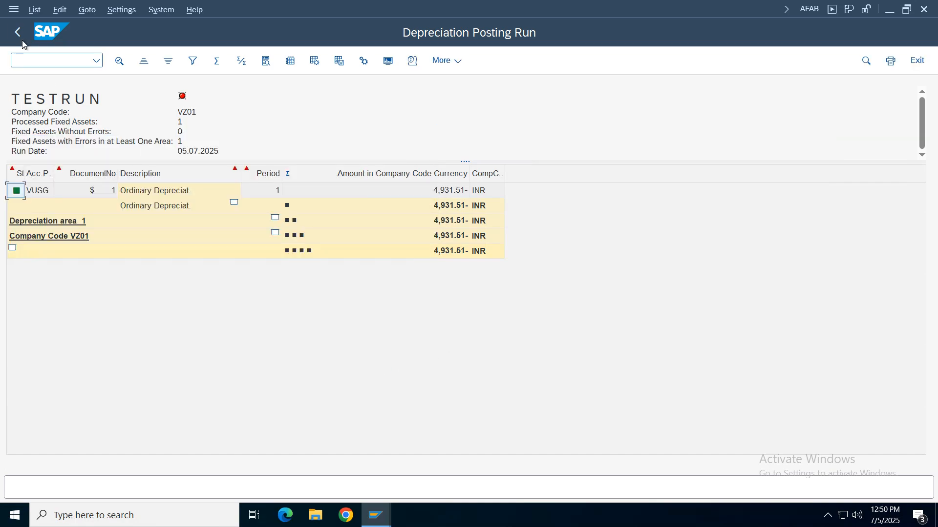
pyautogui.click(17, 32)
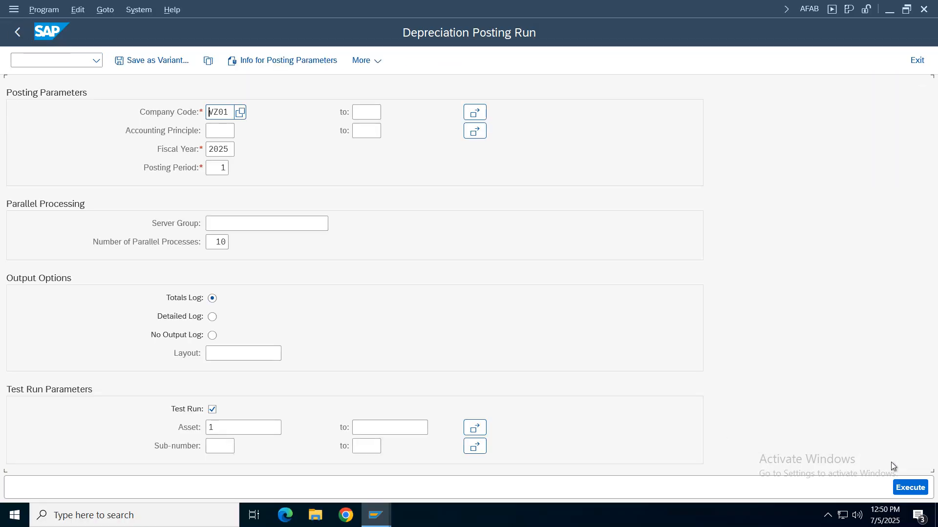
pyautogui.click(910, 488)
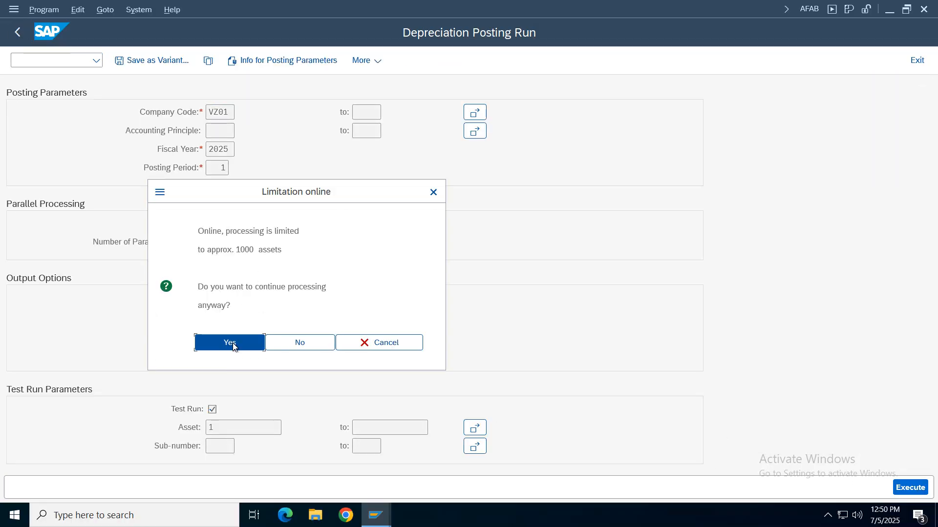
pyautogui.press('Return')
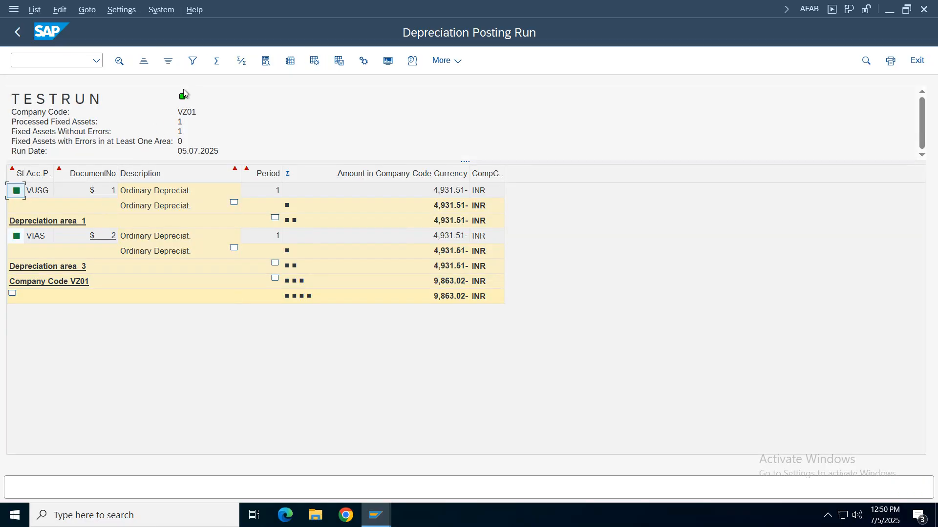
pyautogui.moveTo(179, 96)
# Step: In the Asset Accounting customizing session, open Assign G/L Accounts and display the account determinations of chart of accounts VCOA
pyautogui.click(382, 524)
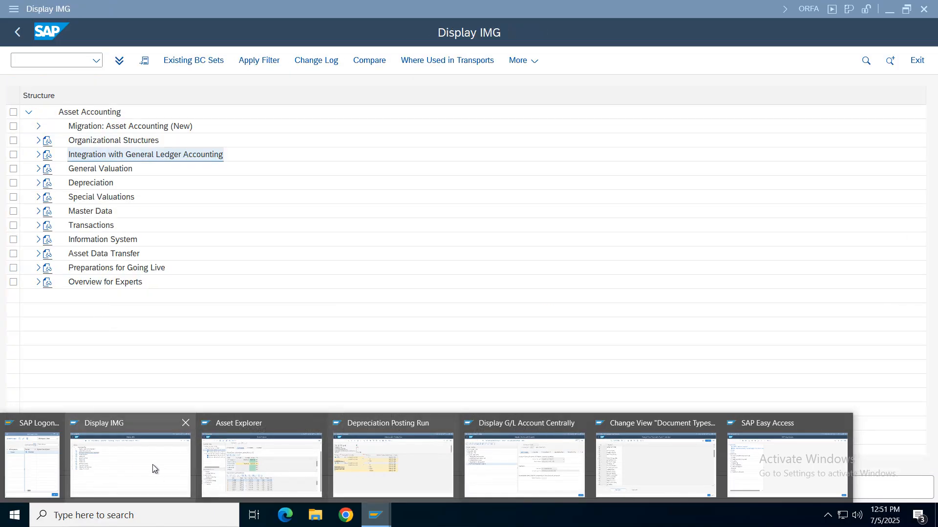
pyautogui.click(153, 465)
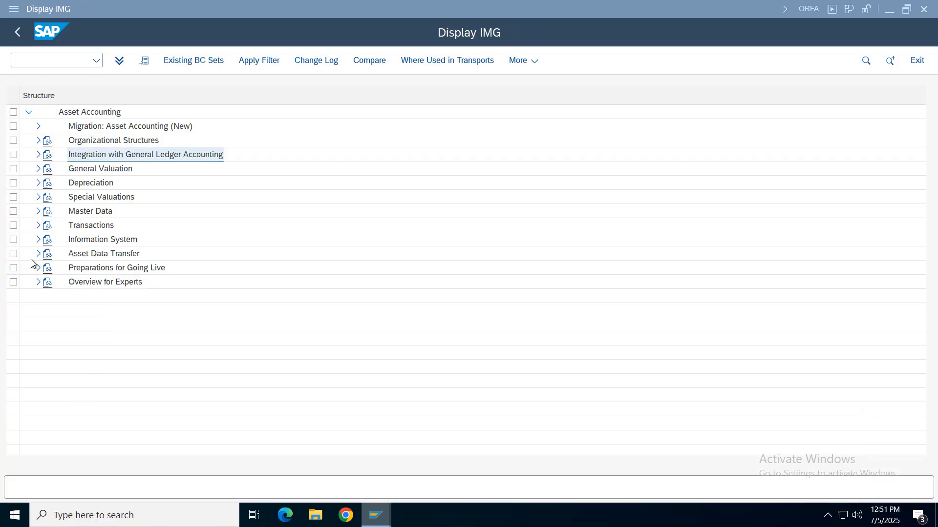
pyautogui.click(39, 154)
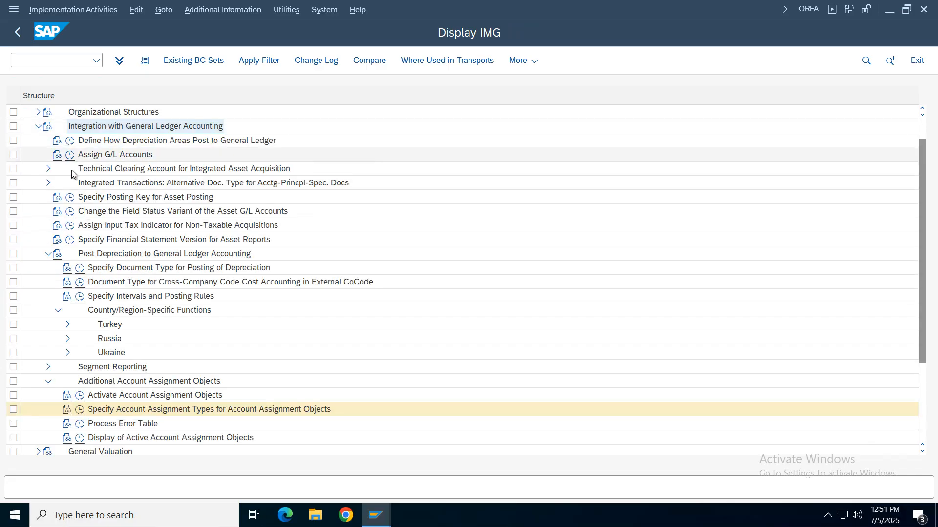
pyautogui.click(70, 154)
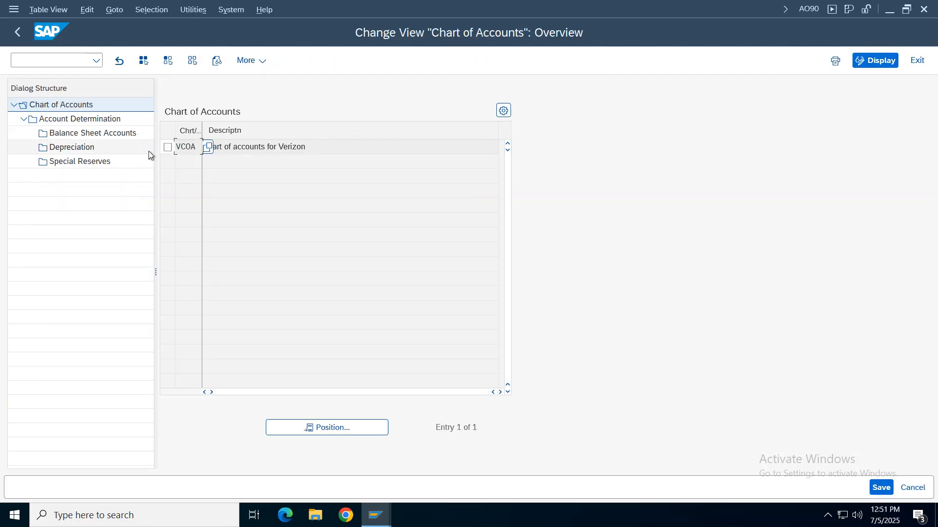
pyautogui.click(168, 147)
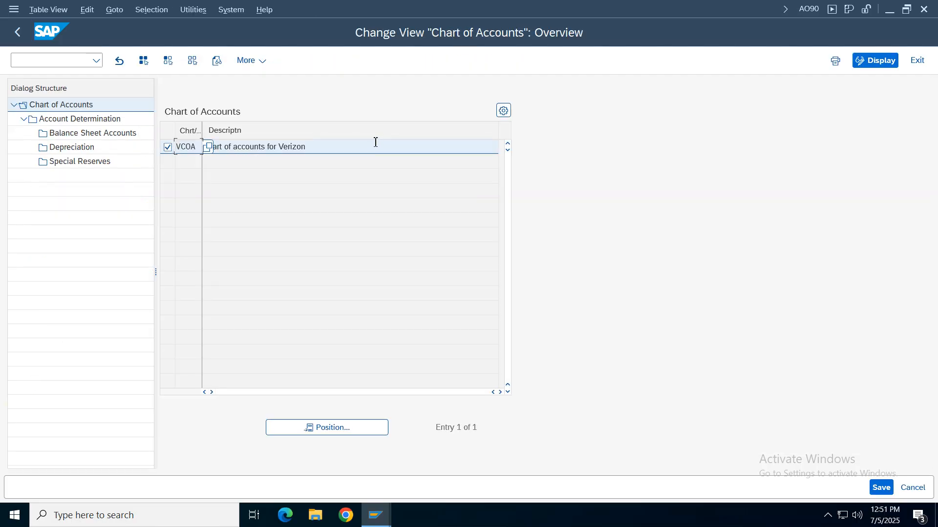
pyautogui.click(103, 121)
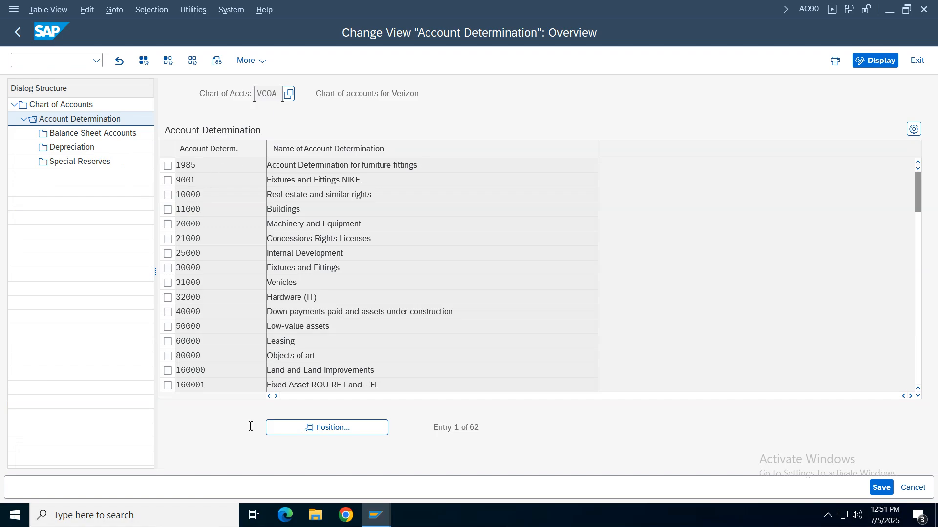
# Step: Locate account determination VZFF and view its balance sheet accounts for depreciation area 1, Book depreciation LC 0L
pyautogui.click(318, 427)
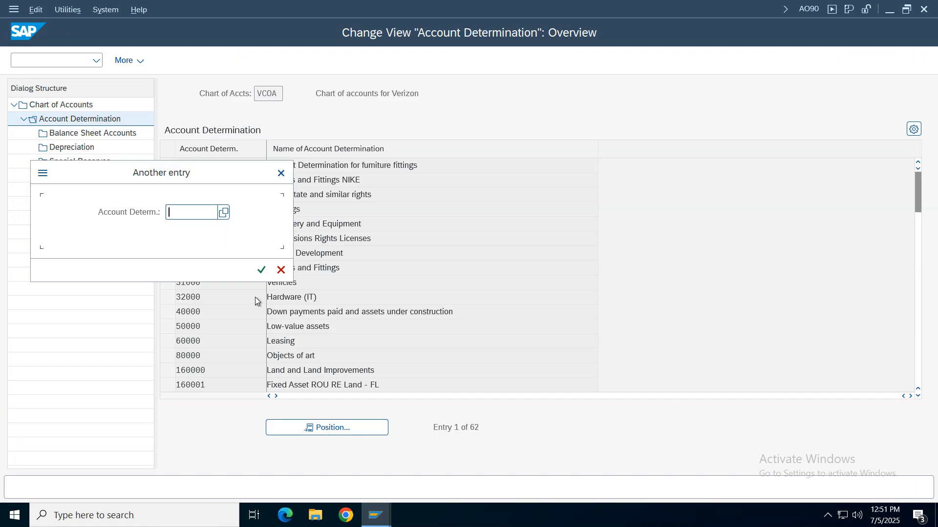
pyautogui.write('ccf')
pyautogui.press('Return')
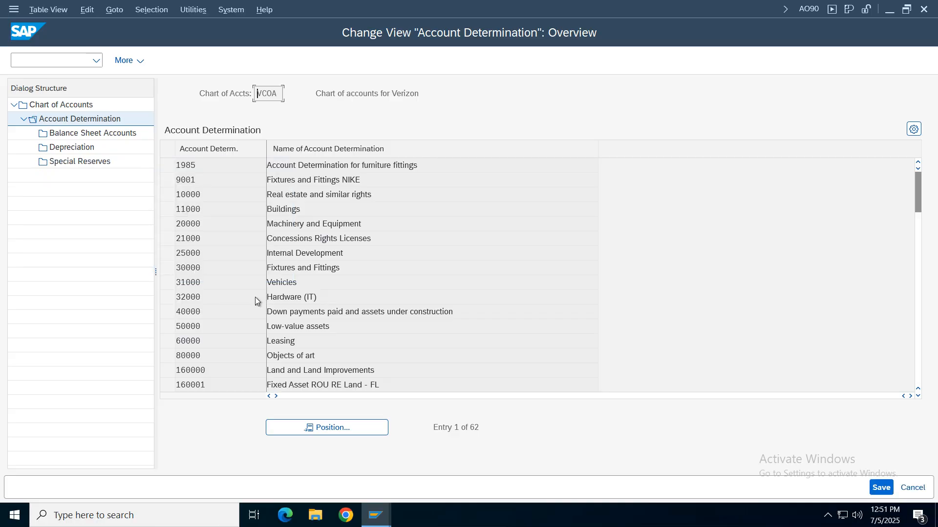
pyautogui.click(168, 166)
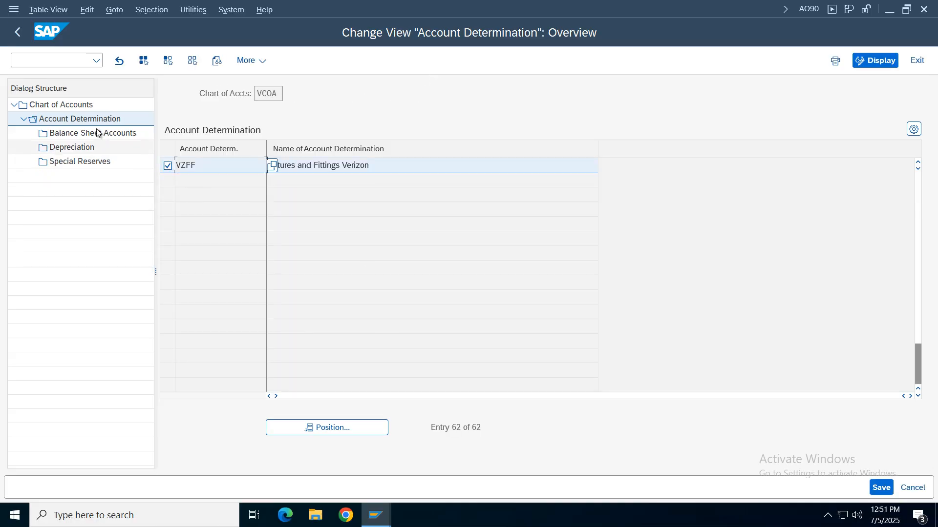
pyautogui.doubleClick(96, 132)
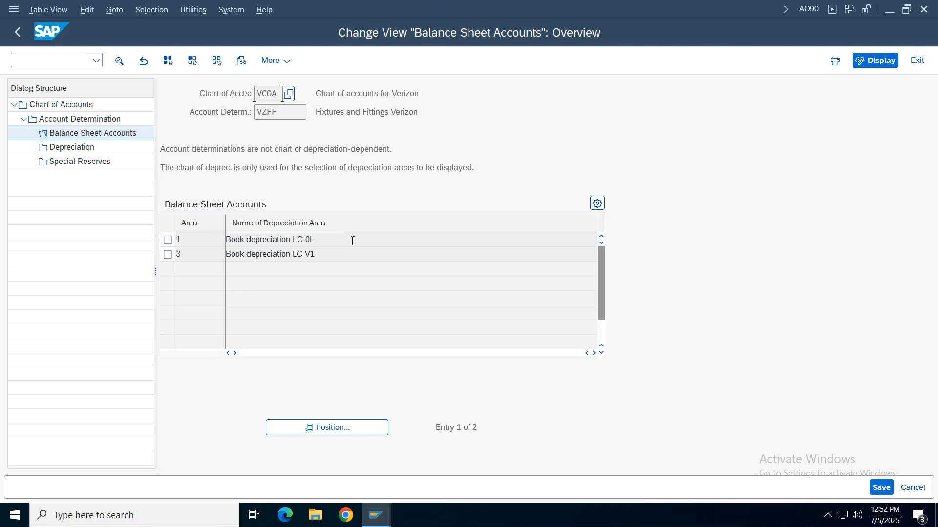
pyautogui.moveTo(352, 241); pyautogui.dragTo(179, 244)
pyautogui.click(167, 240)
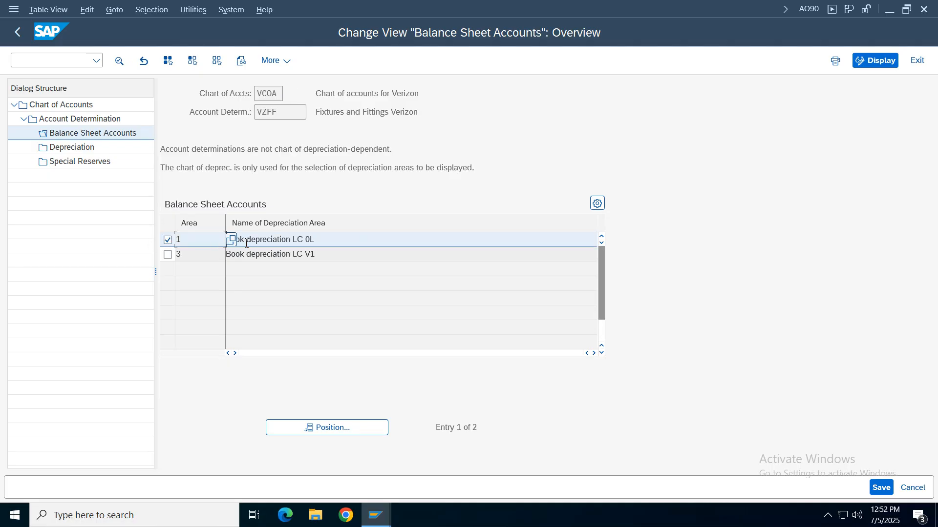
pyautogui.doubleClick(274, 241)
# Step: Open the depreciation account assignment of VZFF for area 1, Book depreciation LC 0L
pyautogui.click(63, 147)
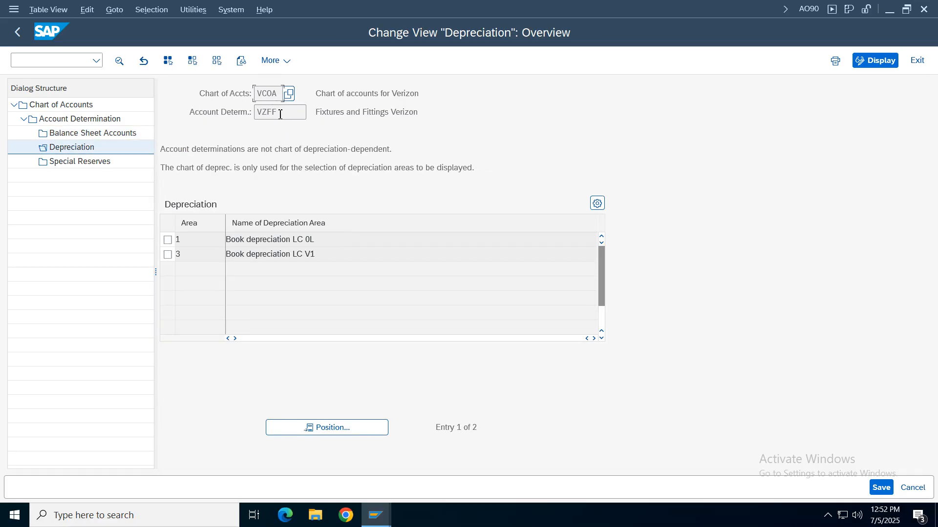
pyautogui.doubleClick(280, 113)
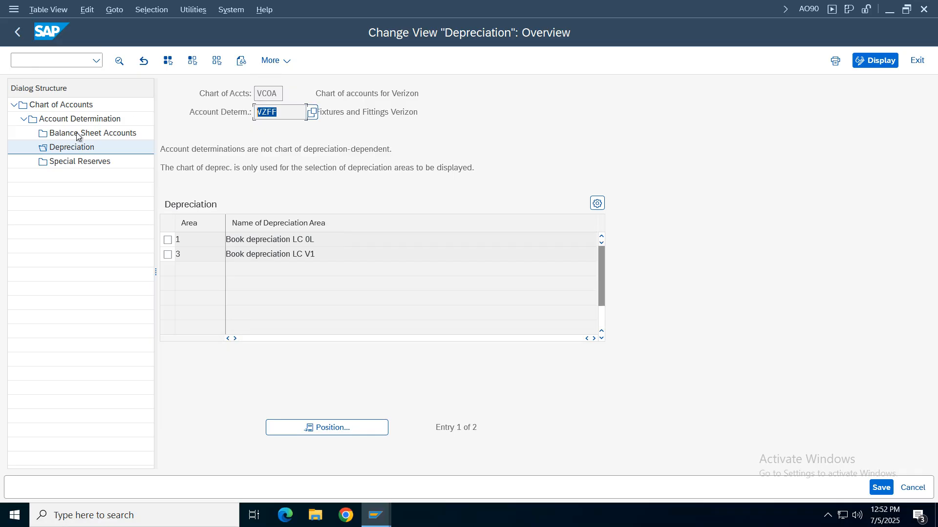
pyautogui.doubleClick(272, 94)
pyautogui.click(264, 244)
pyautogui.doubleClick(264, 242)
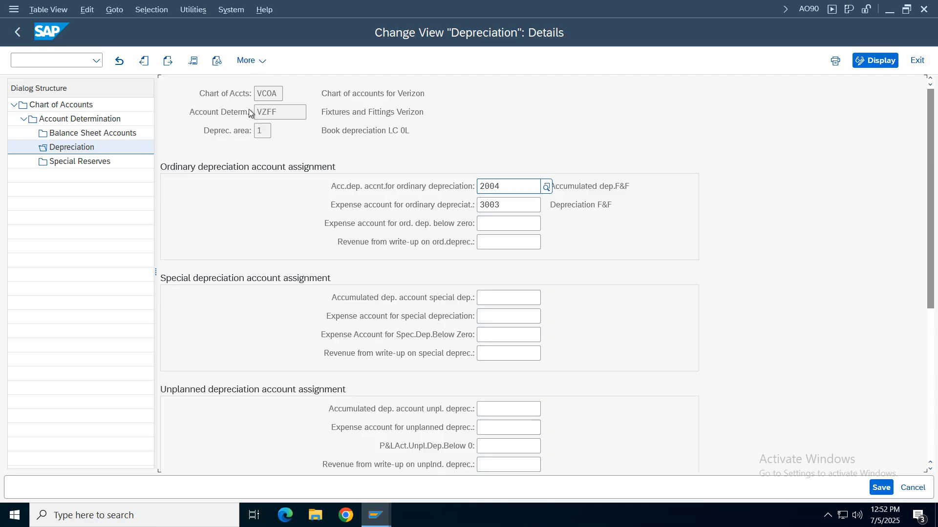
# Step: Switch to the Asset Explorer session and display the master data of asset 1 in company code VZ01
pyautogui.moveTo(376, 515)
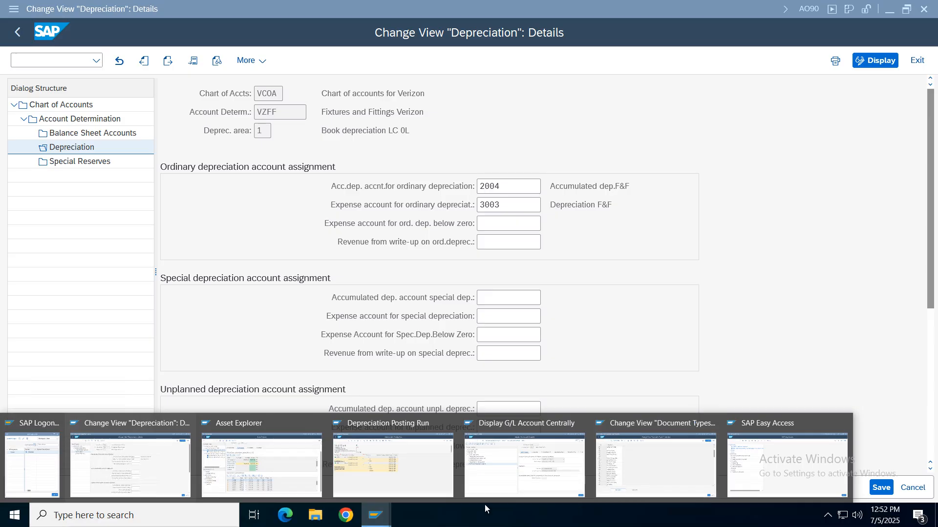
pyautogui.click(277, 447)
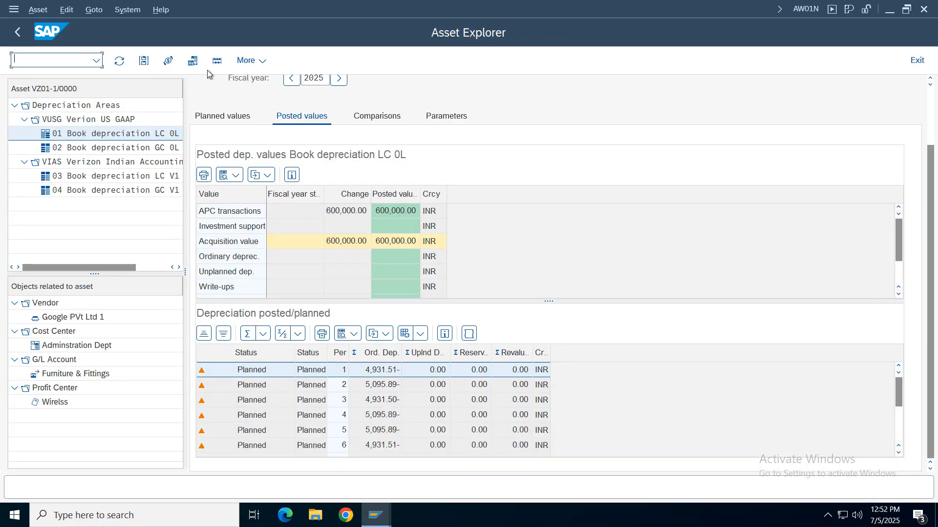
pyautogui.click(19, 32)
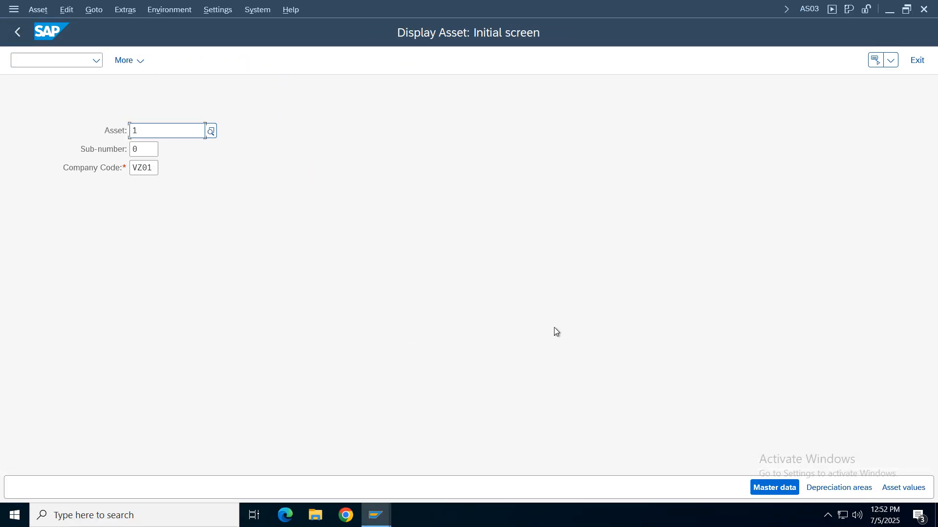
pyautogui.click(40, 11)
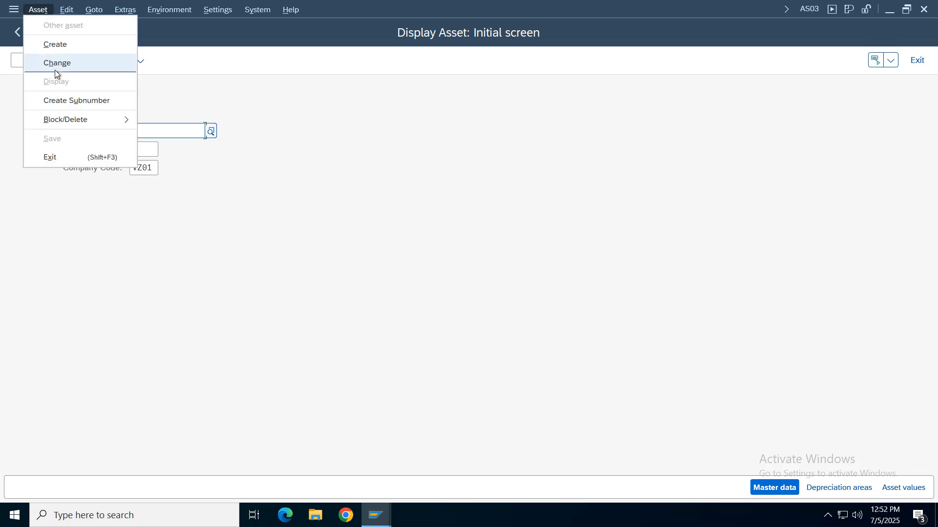
pyautogui.click(280, 206)
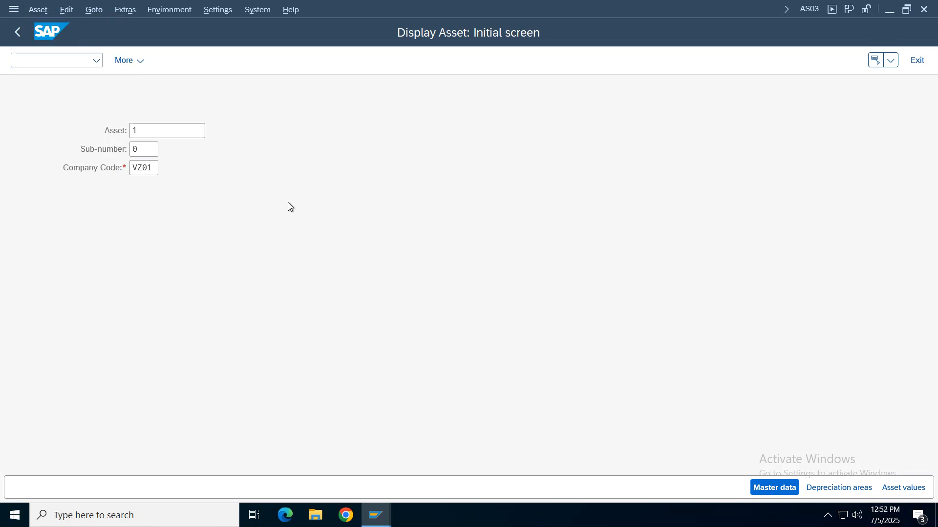
pyautogui.press('Return')
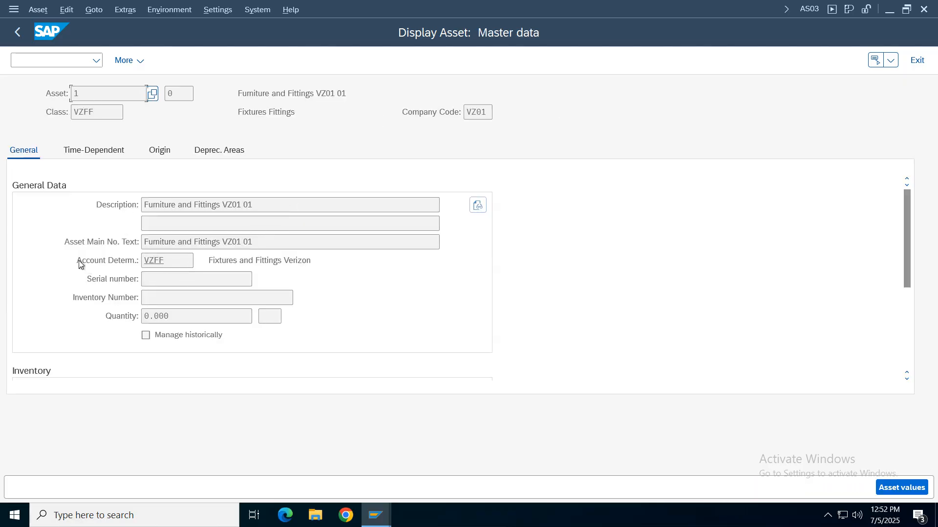
# Step: Examine the link between asset 1, its asset class and its account determination in the general master data
pyautogui.moveTo(164, 261); pyautogui.dragTo(119, 262)
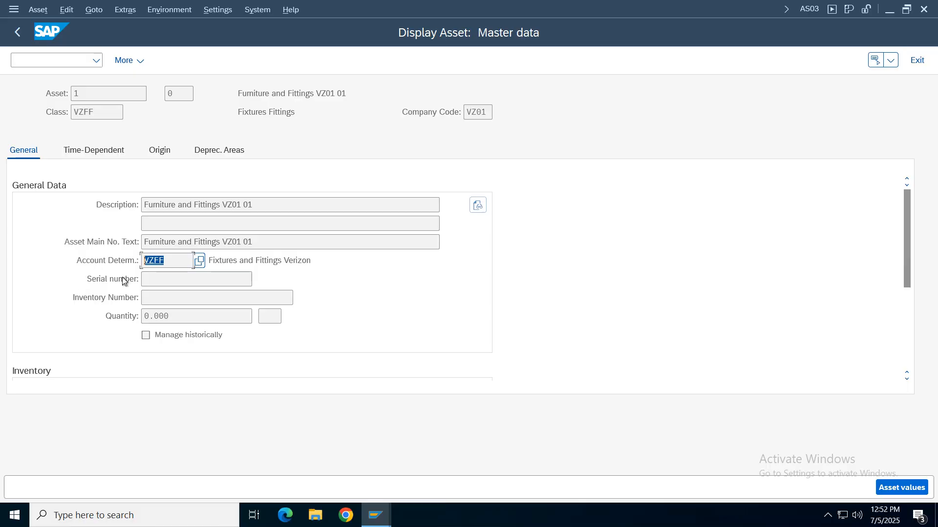
pyautogui.moveTo(180, 262); pyautogui.dragTo(106, 264)
pyautogui.click(90, 93)
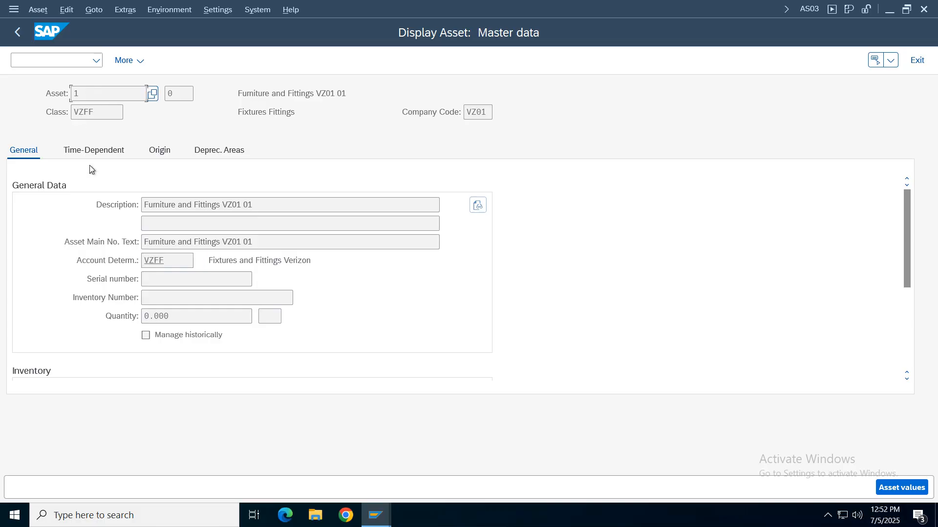
pyautogui.doubleClick(169, 256)
pyautogui.moveTo(101, 116); pyautogui.dragTo(54, 114)
pyautogui.moveTo(177, 262); pyautogui.dragTo(93, 252)
pyautogui.moveTo(93, 114); pyautogui.dragTo(45, 110)
pyautogui.moveTo(82, 94); pyautogui.dragTo(69, 92)
# Step: Return to the depreciation posting run's selection parameters, turn off Test Run and try to execute with asset 1 still selected
pyautogui.click(375, 515)
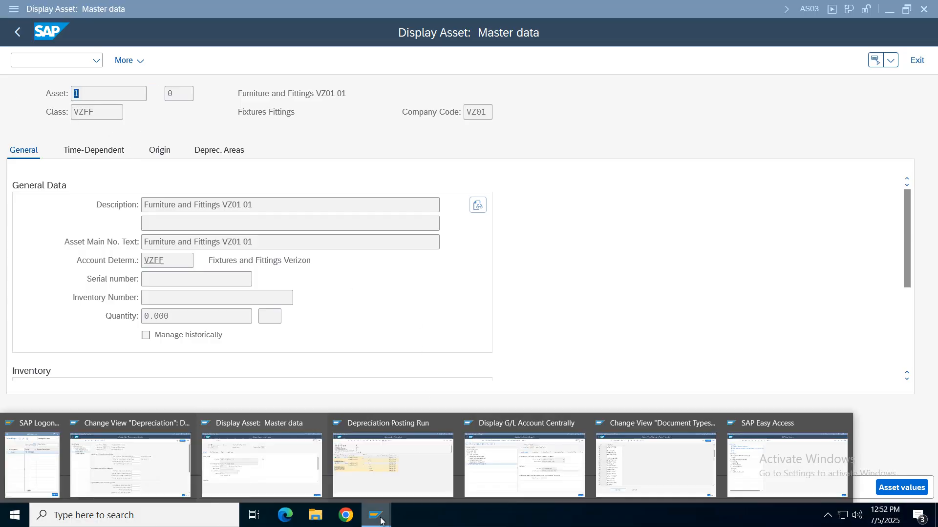
pyautogui.click(359, 468)
pyautogui.click(14, 32)
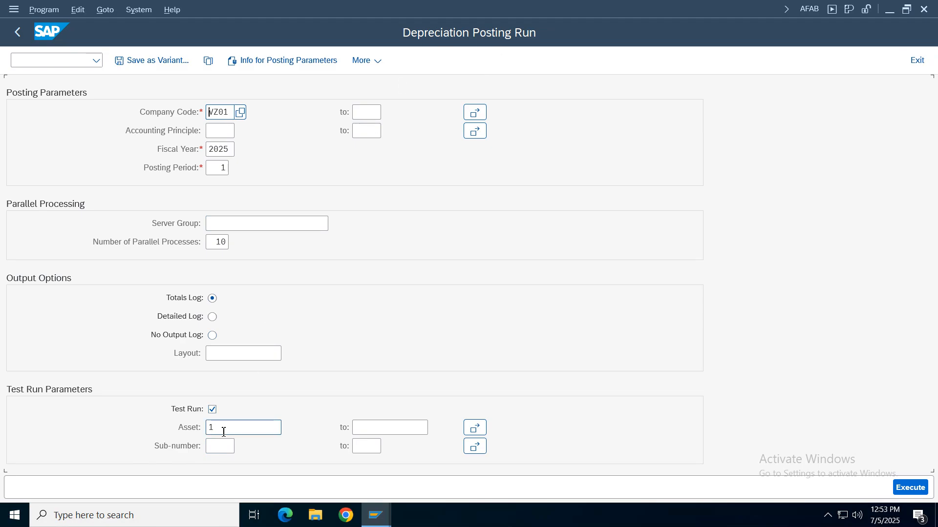
pyautogui.click(278, 429)
pyautogui.click(211, 409)
pyautogui.click(905, 488)
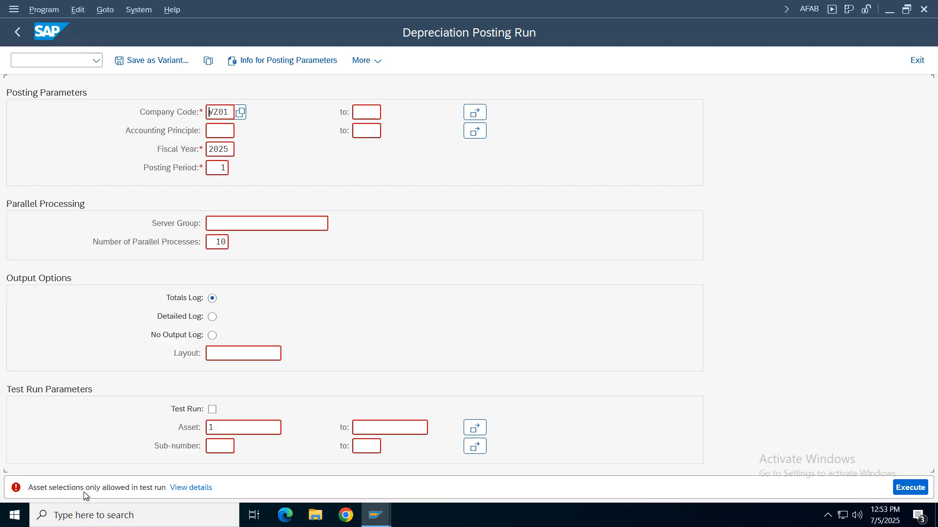
# Step: Clear the asset selection, execute the depreciation posting run and acknowledge the background processing notice
pyautogui.click(229, 428)
pyautogui.press('BackSpace')
pyautogui.click(910, 488)
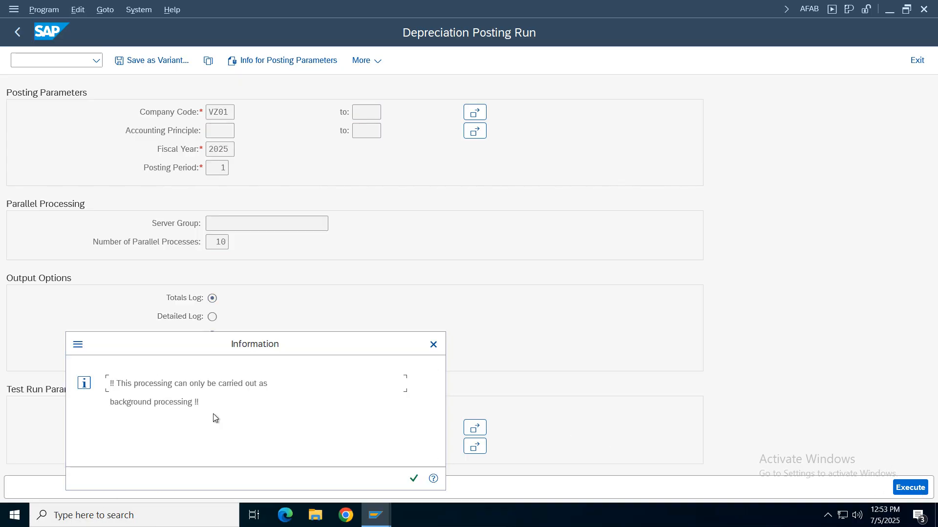
pyautogui.moveTo(213, 414); pyautogui.dragTo(110, 402)
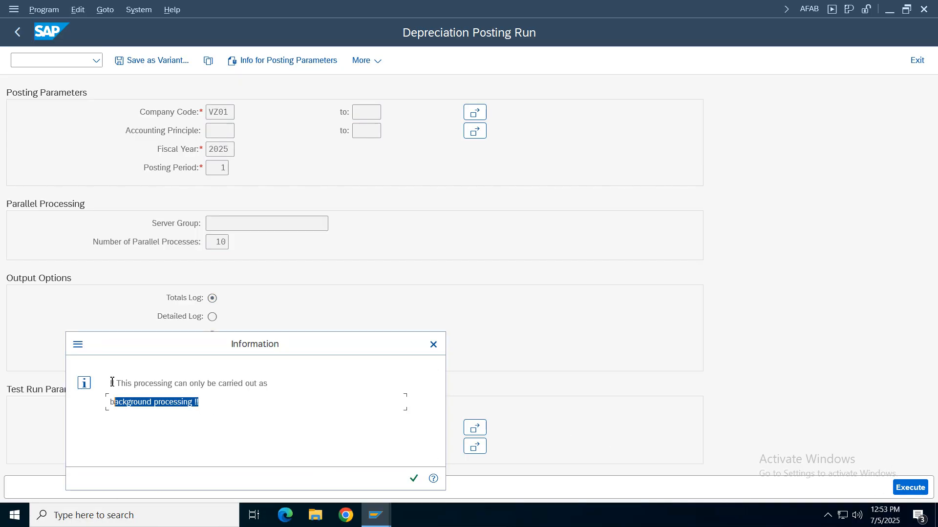
pyautogui.click(410, 476)
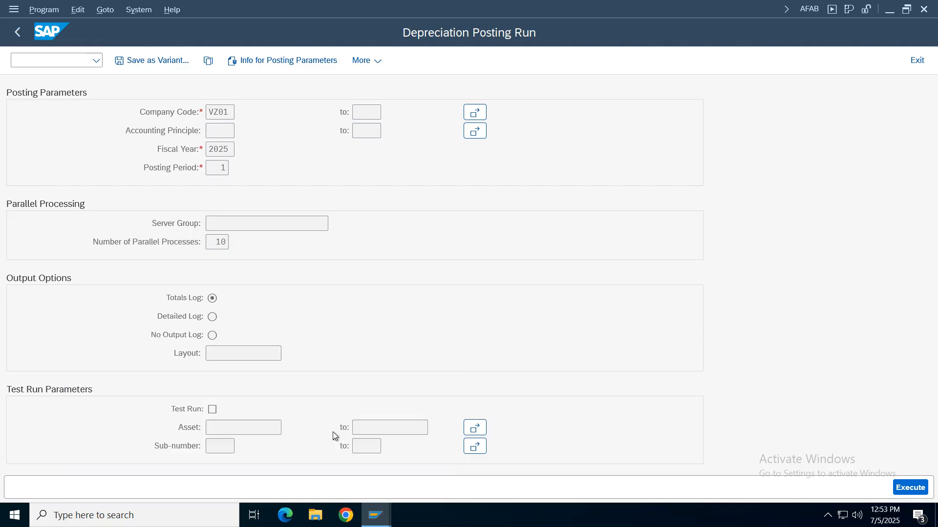
# Step: Schedule the depreciation posting run in the background with output device LP01 and an immediate start
pyautogui.click(36, 11)
pyautogui.click(54, 62)
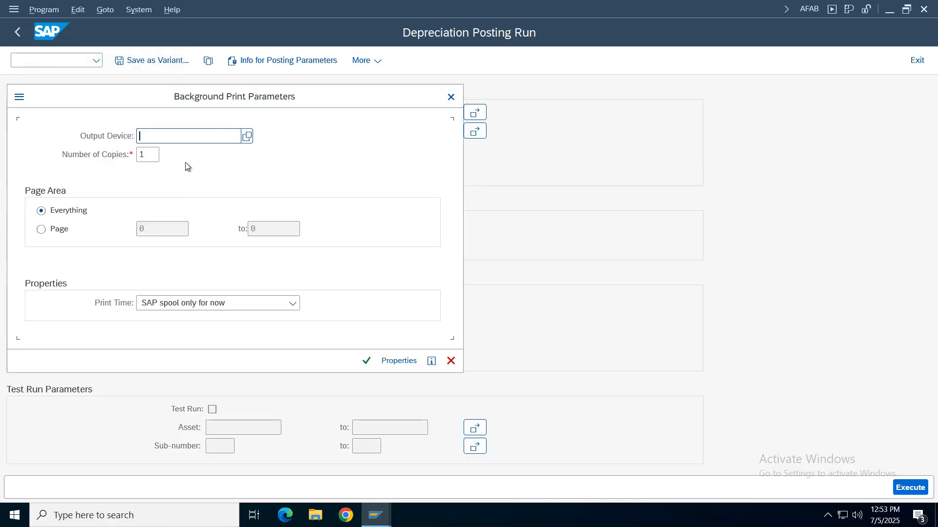
pyautogui.write('lp01')
pyautogui.press('Return')
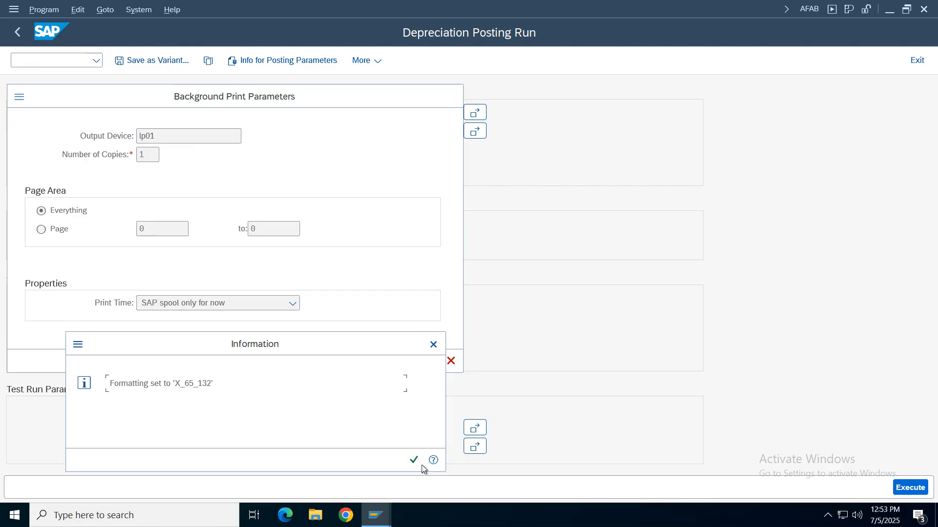
pyautogui.click(415, 460)
pyautogui.click(368, 361)
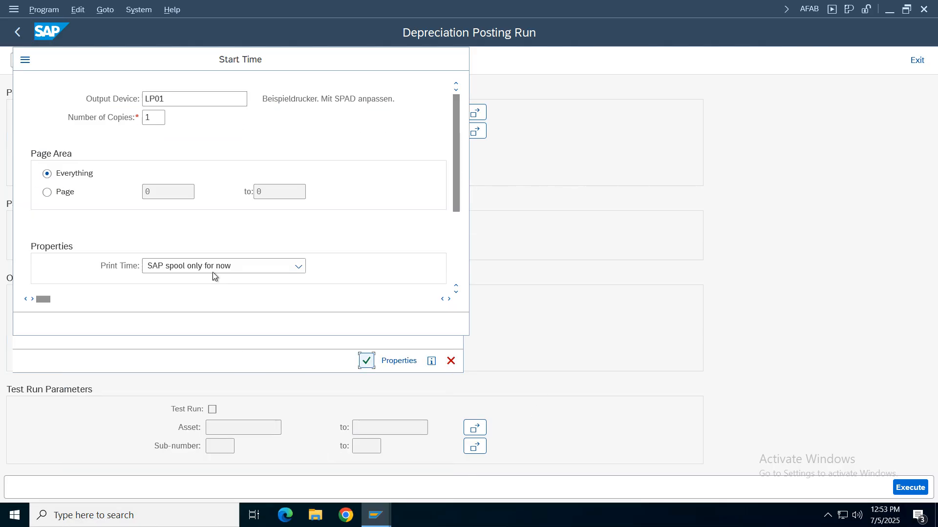
pyautogui.click(60, 120)
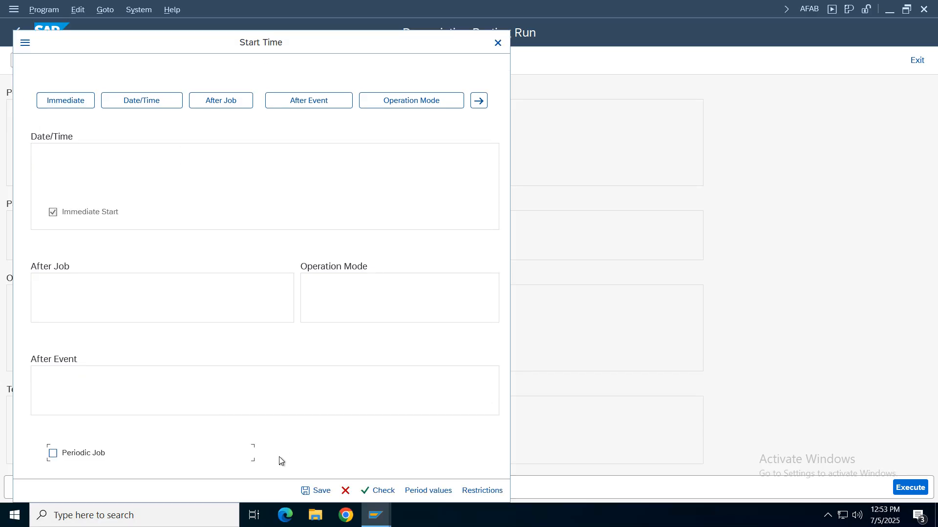
pyautogui.click(316, 490)
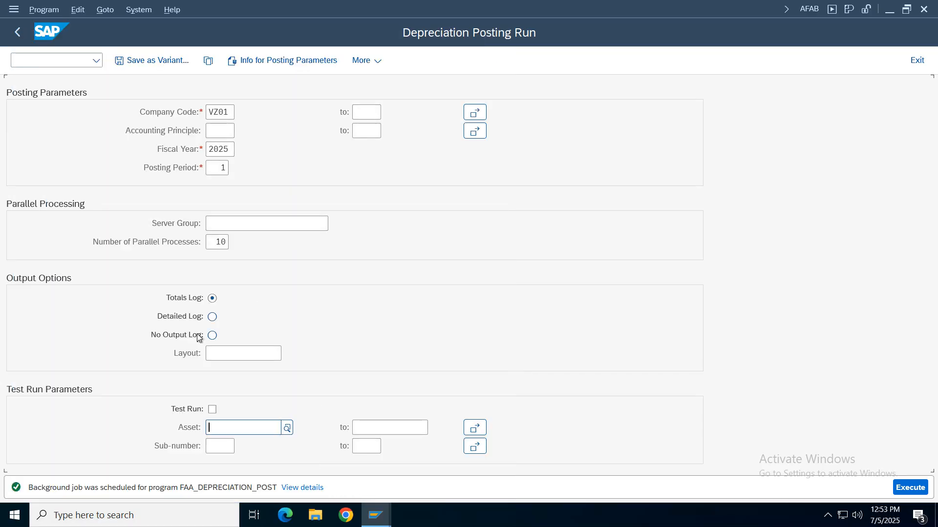
# Step: Open the job selection and list all own background jobs for 05.07.2025 with the default statuses
pyautogui.click(137, 11)
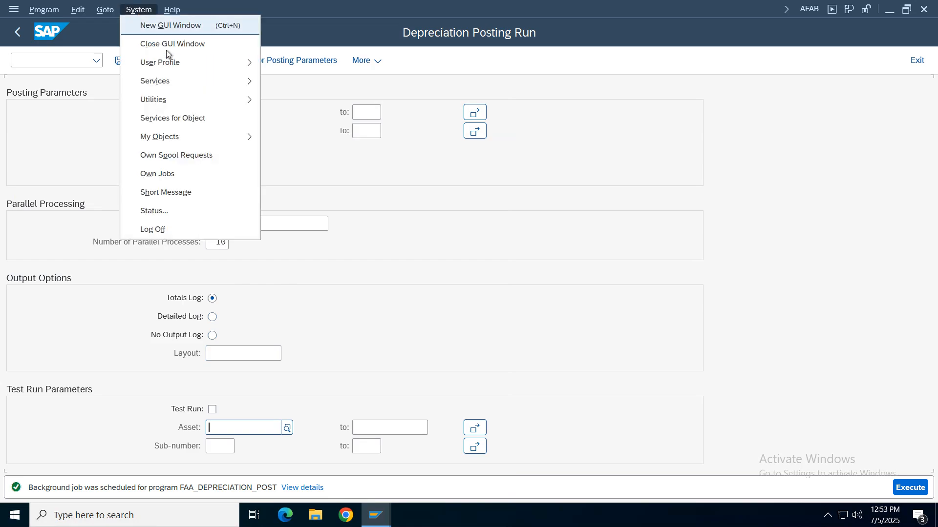
pyautogui.moveTo(176, 80)
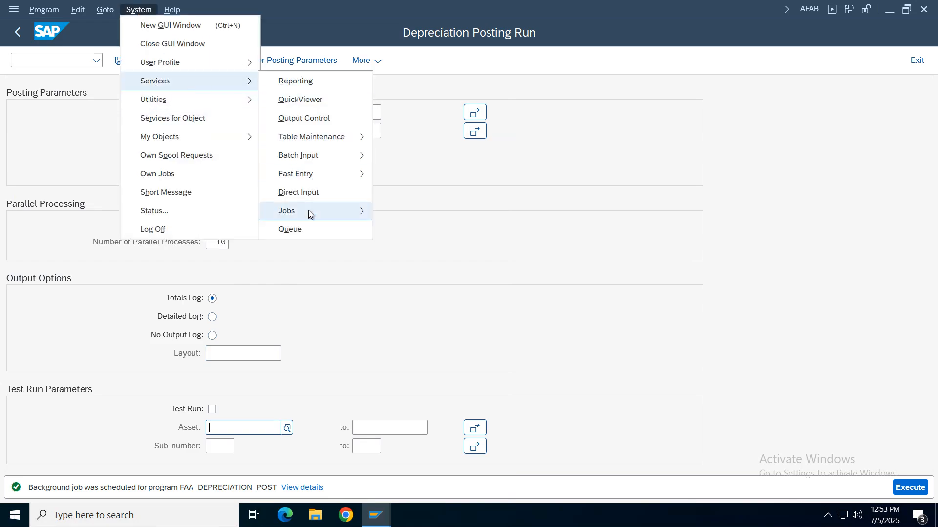
pyautogui.moveTo(356, 213)
pyautogui.click(410, 230)
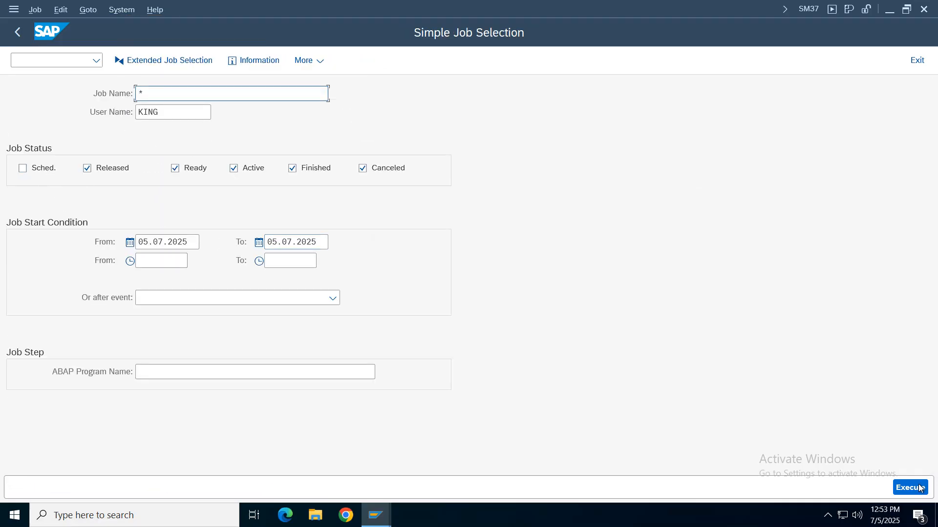
pyautogui.press('F8')
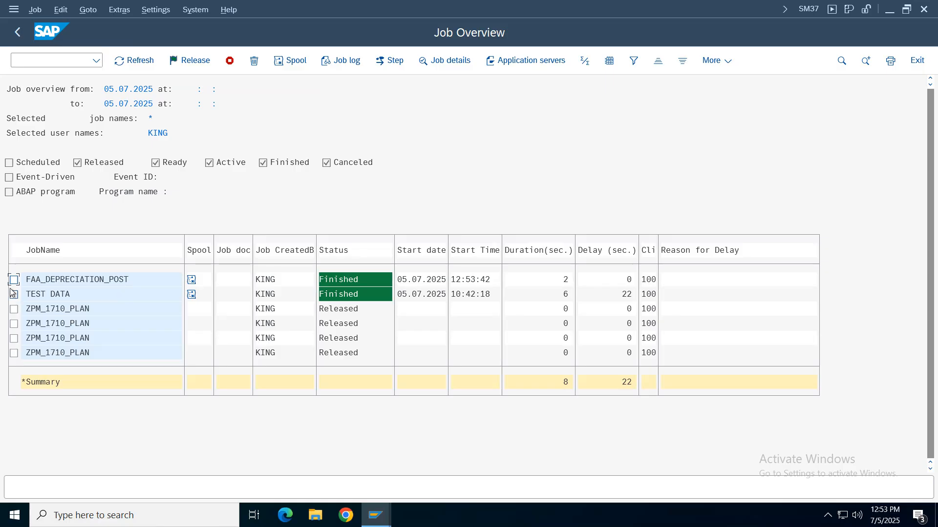
# Step: Select the FAA_DEPRECIATION_POST job and display the contents of its spool request
pyautogui.click(14, 280)
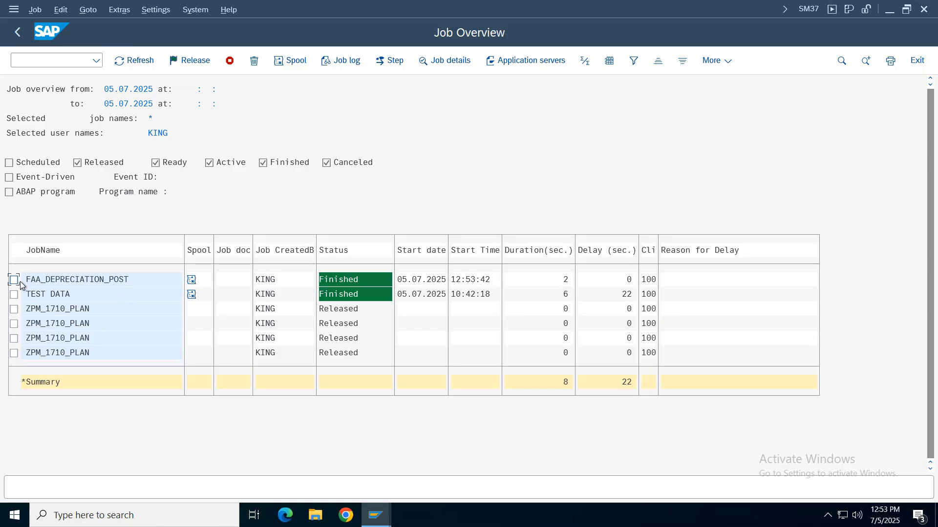
pyautogui.click(192, 280)
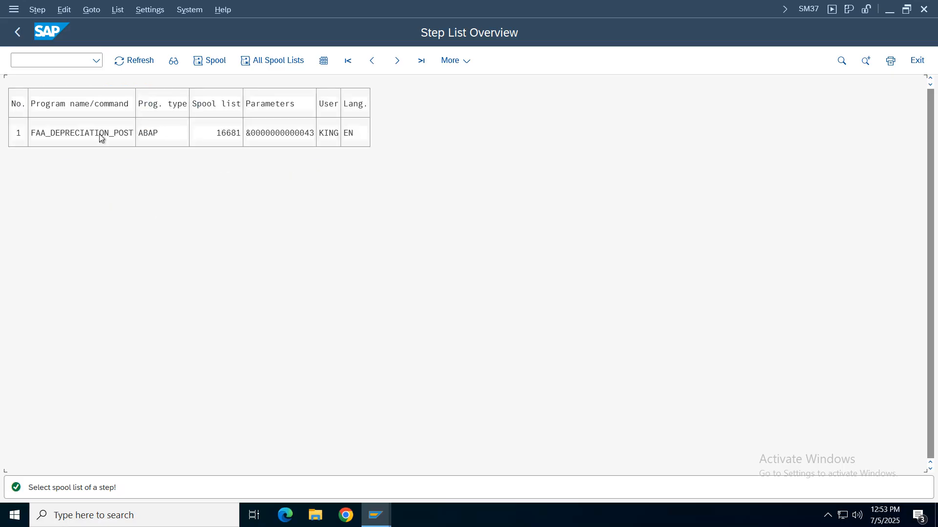
pyautogui.doubleClick(101, 135)
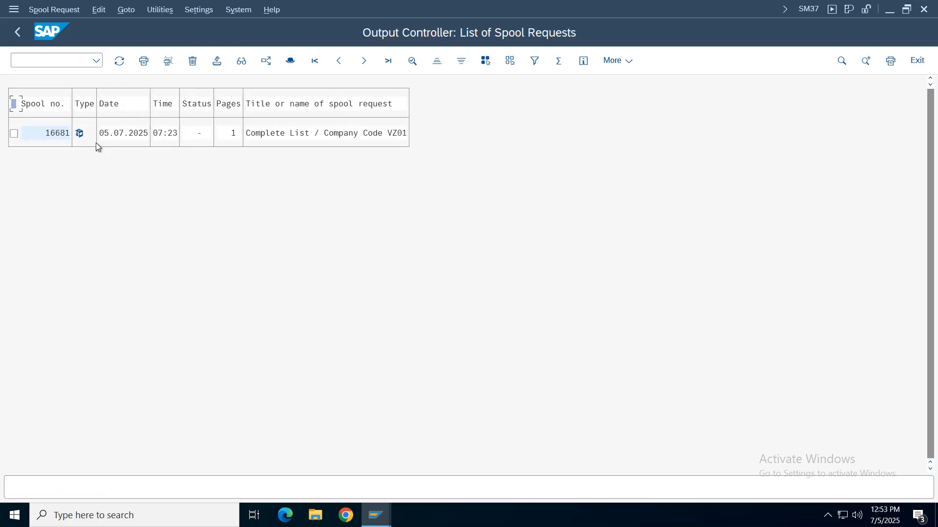
pyautogui.click(79, 132)
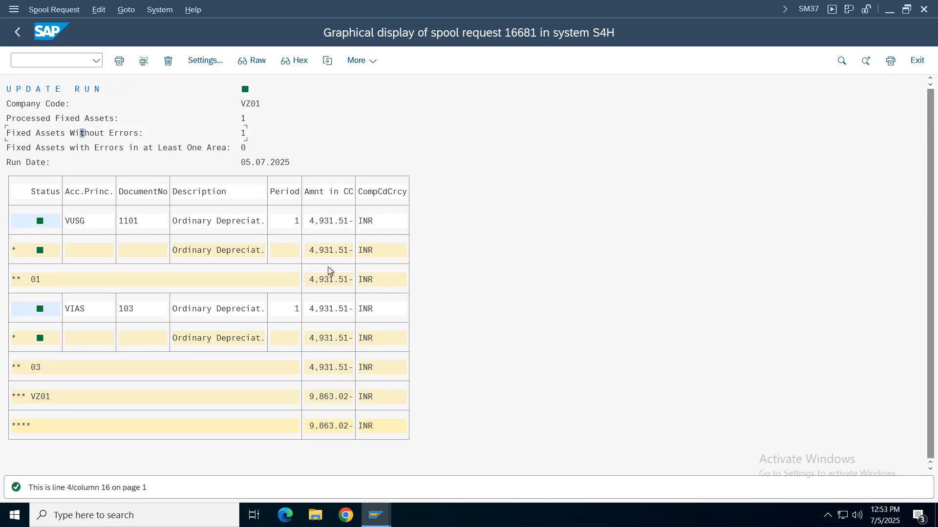
# Step: Examine the period 1 depreciation documents and amounts under accounting principles VUSG and VIAS, and return to the job overview
pyautogui.click(224, 222)
pyautogui.click(204, 309)
pyautogui.click(218, 222)
pyautogui.click(263, 310)
pyautogui.click(321, 221)
pyautogui.click(87, 222)
pyautogui.click(78, 310)
pyautogui.click(331, 308)
pyautogui.click(336, 309)
pyautogui.click(327, 220)
pyautogui.click(327, 312)
pyautogui.click(18, 34)
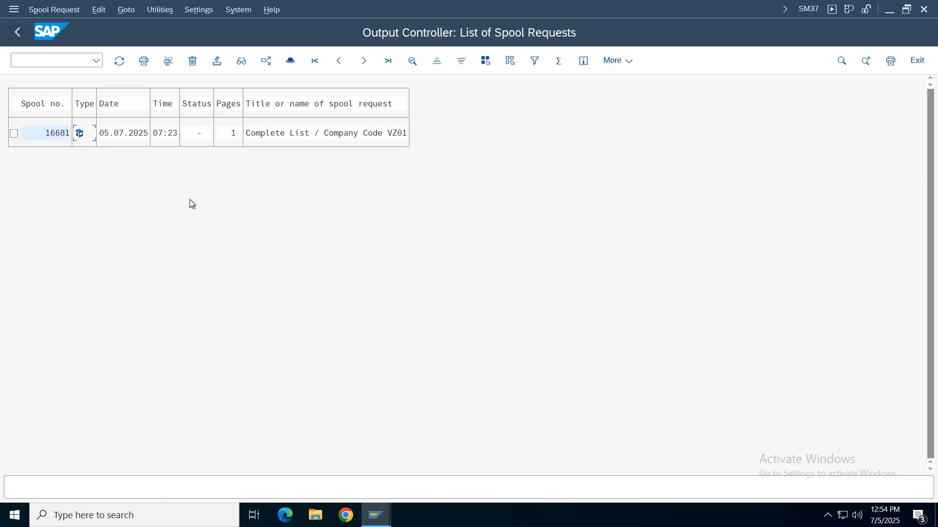
pyautogui.click(19, 34)
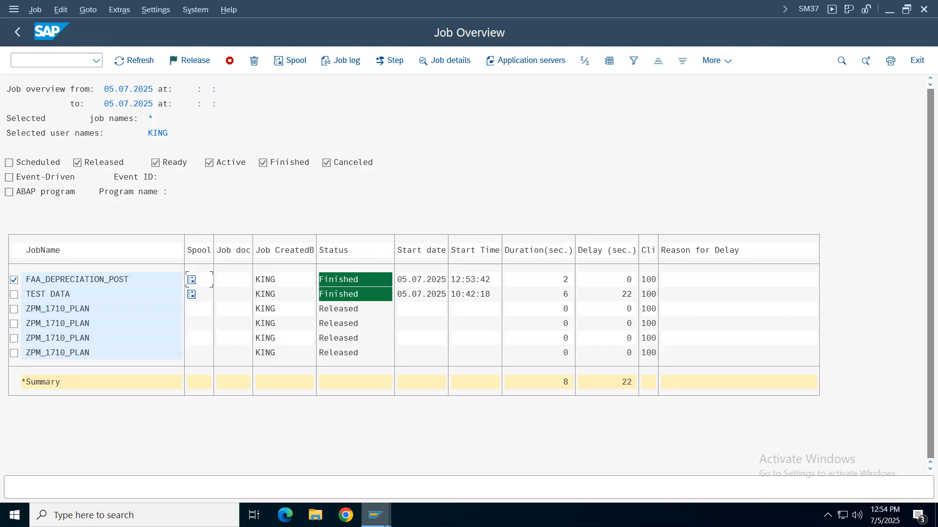
# Step: Switch to the asset display session and show the posted values of asset 1 for 2025 in the Asset Explorer
pyautogui.click(376, 515)
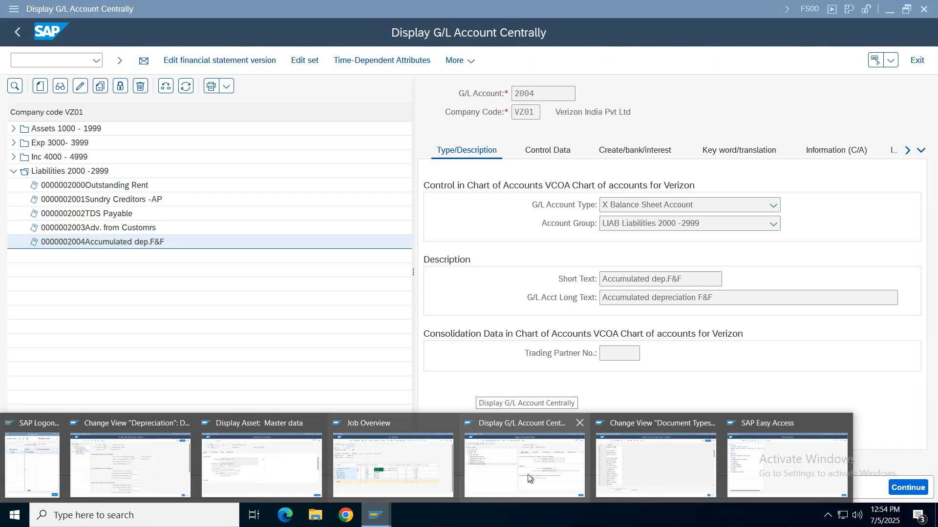
pyautogui.click(238, 447)
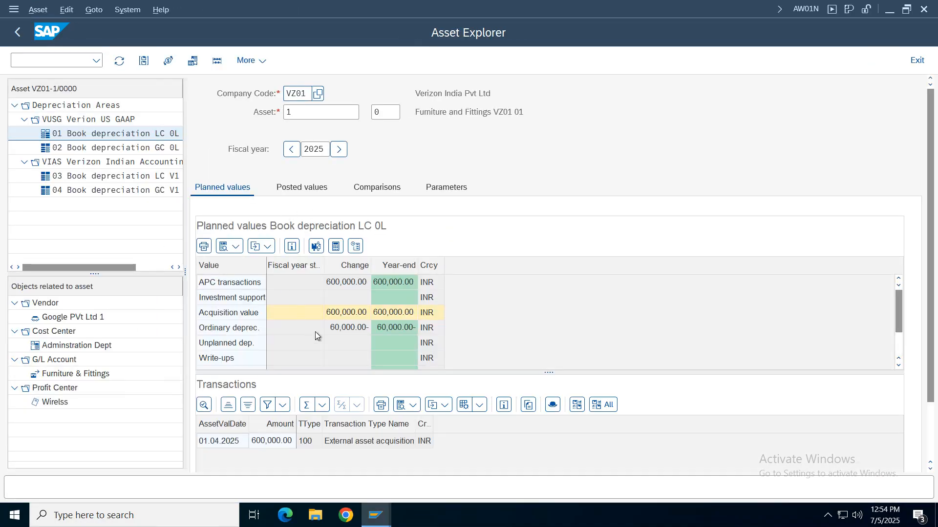
pyautogui.click(308, 190)
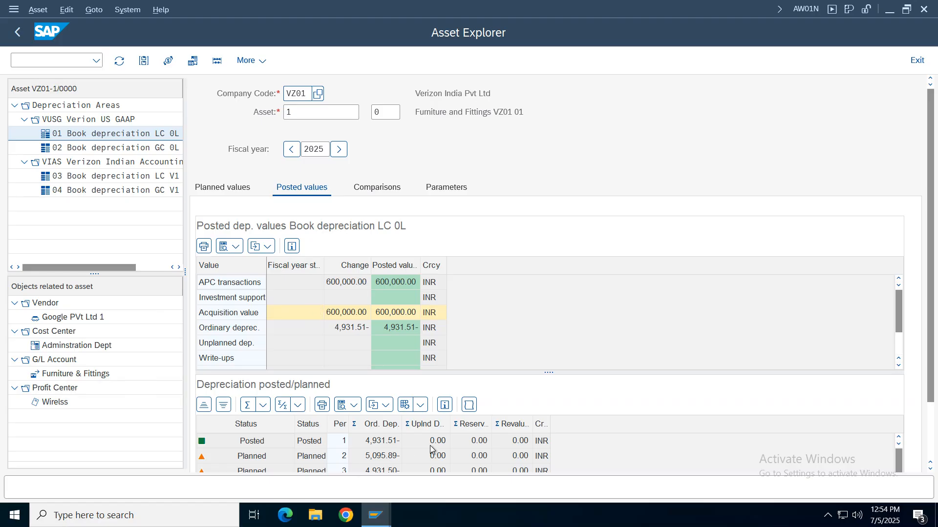
pyautogui.scroll(-3, 932, 293)
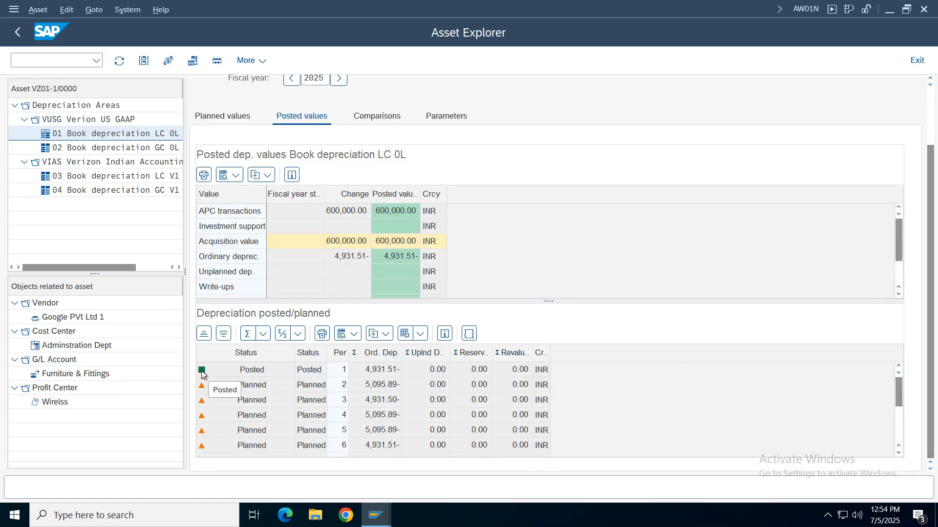
# Step: Examine the status and ordinary depreciation of each period in depreciation area 01, comparing posted with planned periods
pyautogui.click(313, 389)
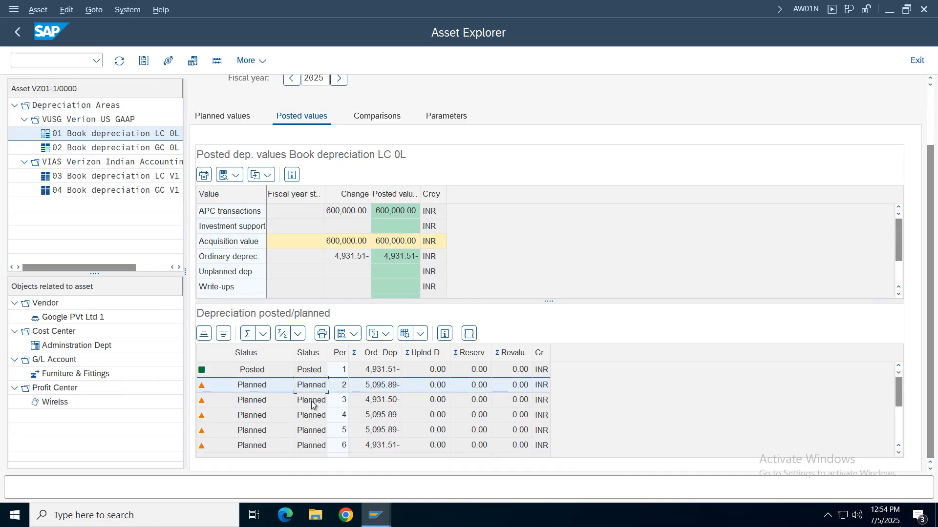
pyautogui.click(313, 400)
pyautogui.click(314, 415)
pyautogui.click(315, 430)
pyautogui.click(315, 446)
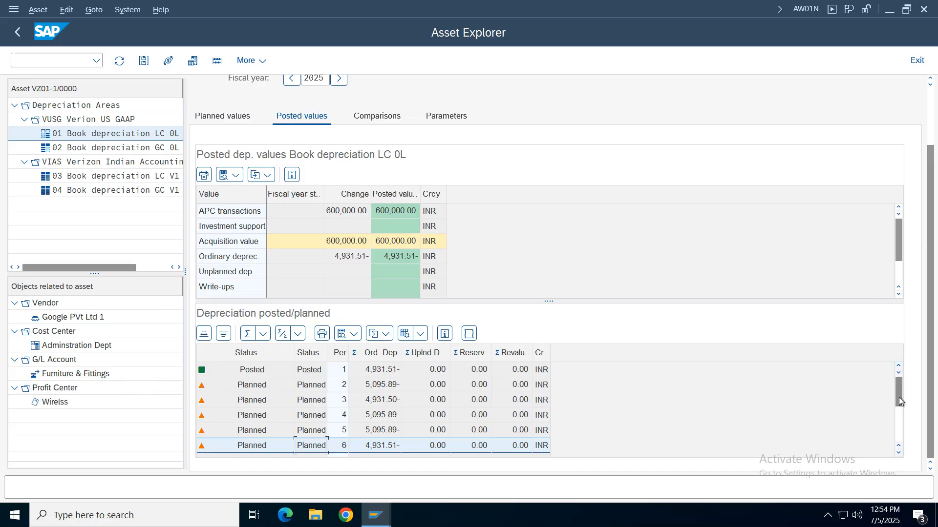
pyautogui.moveTo(901, 401); pyautogui.dragTo(901, 433)
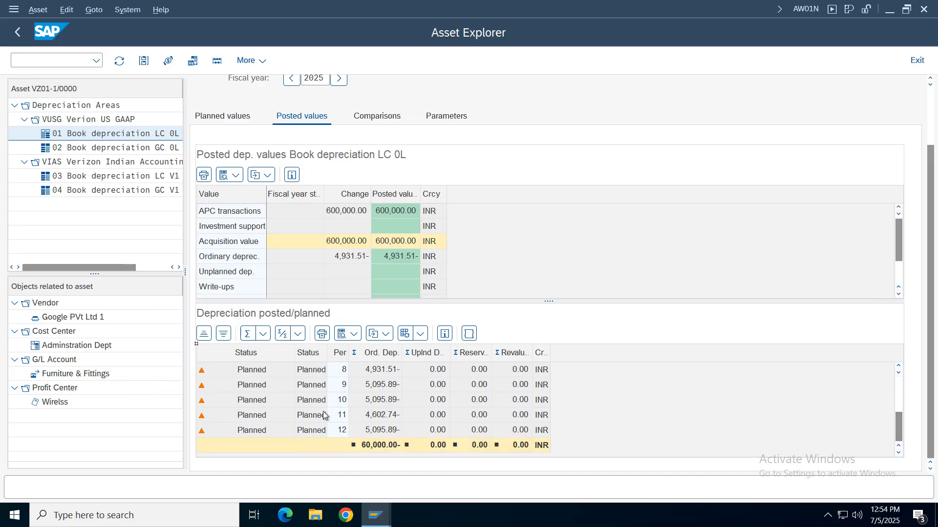
pyautogui.click(390, 430)
pyautogui.click(386, 415)
pyautogui.click(383, 400)
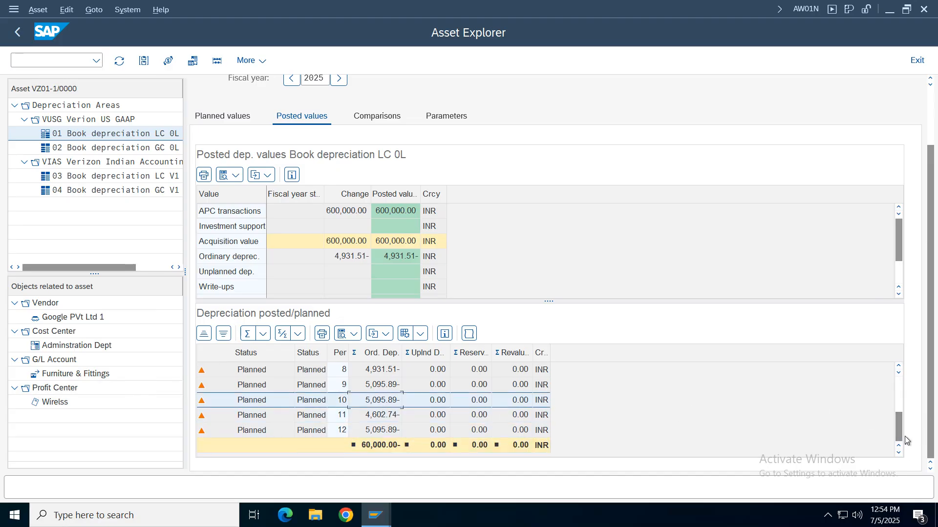
pyautogui.moveTo(902, 437); pyautogui.dragTo(854, 384)
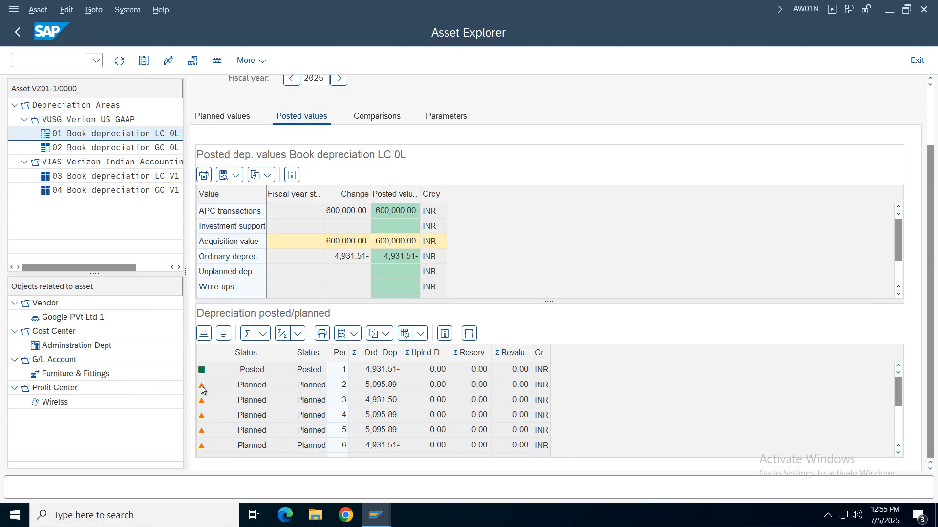
pyautogui.click(246, 387)
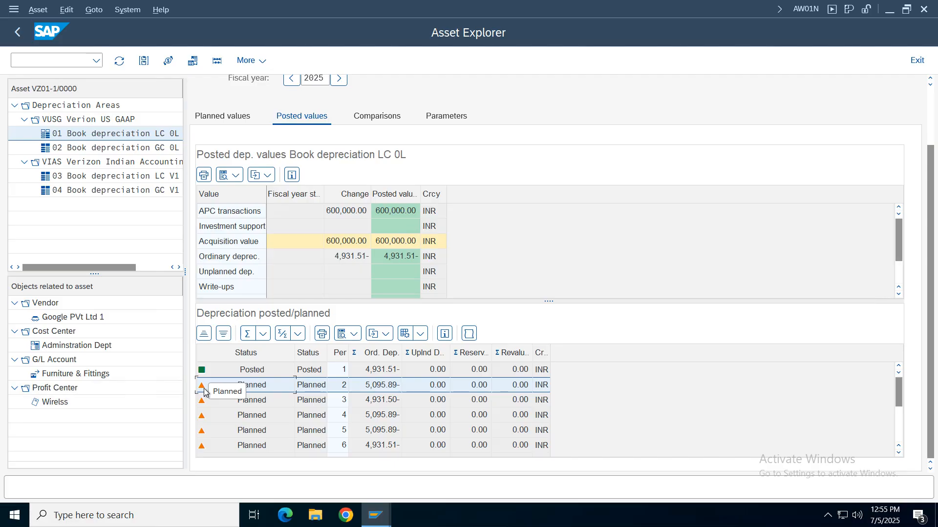
pyautogui.click(378, 388)
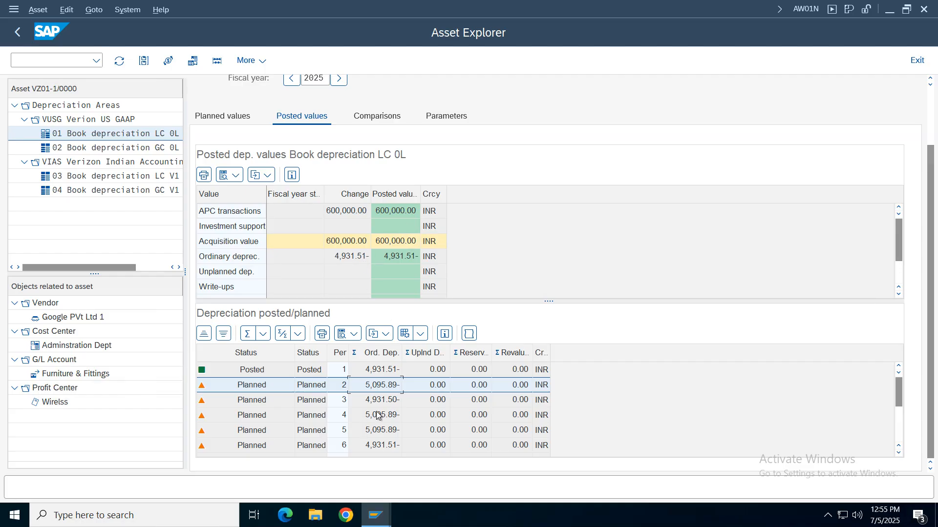
pyautogui.press('Down')
pyautogui.press('Down')
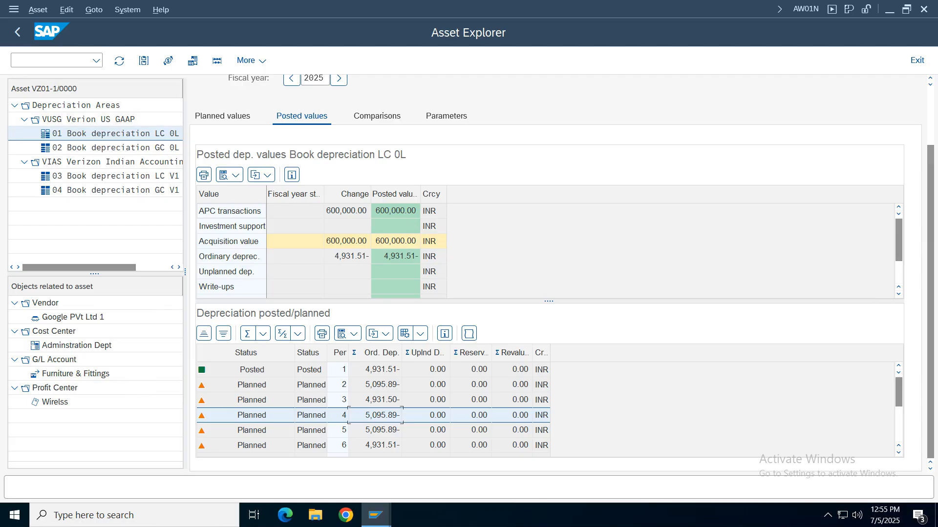
# Step: Return to the master data display of asset 1 and minimize the remote desktop session
pyautogui.click(17, 37)
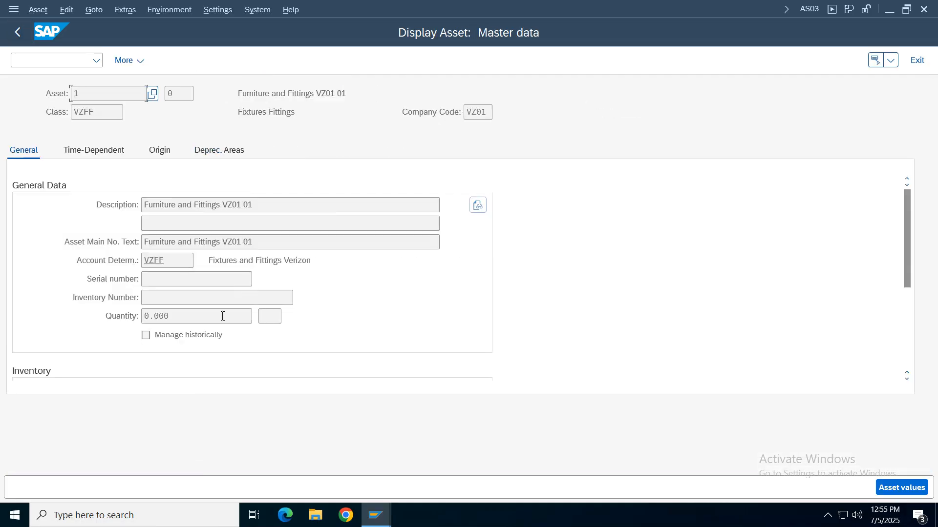
pyautogui.click(276, 242)
pyautogui.moveTo(500, 5)
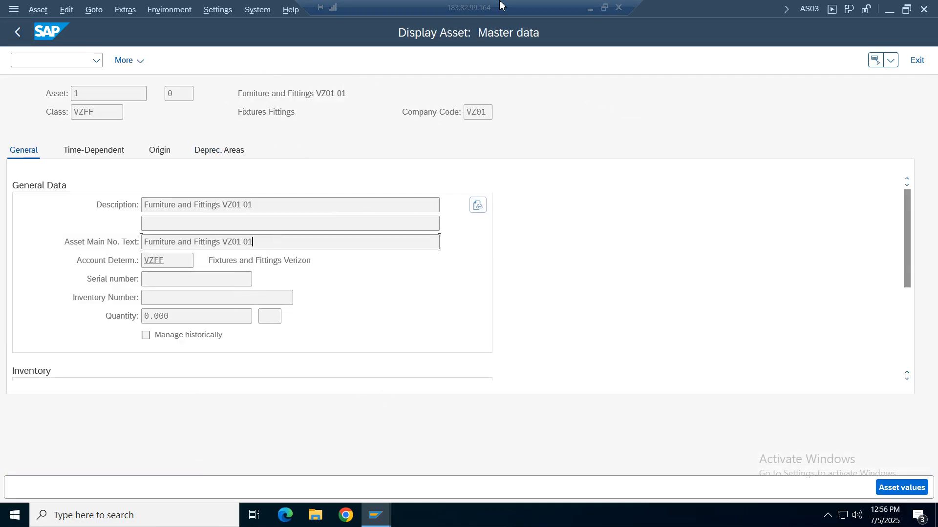
pyautogui.click(590, 9)
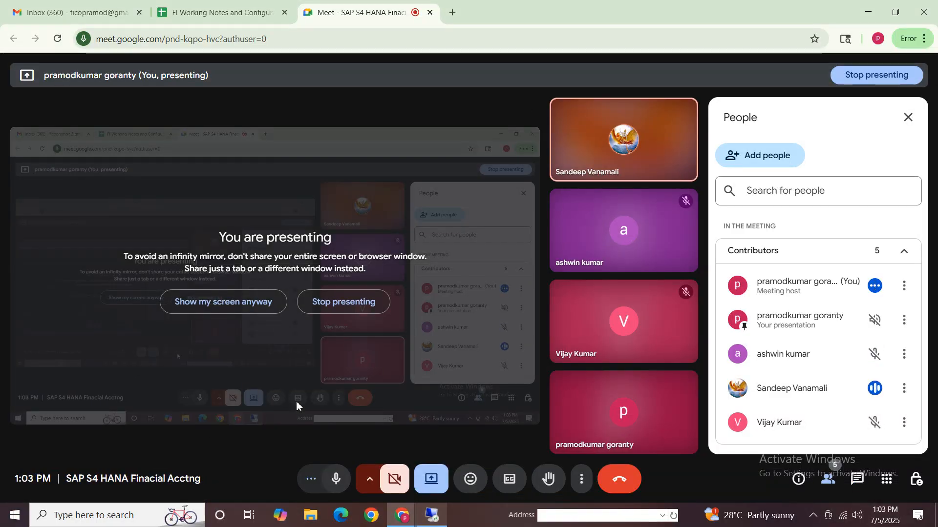